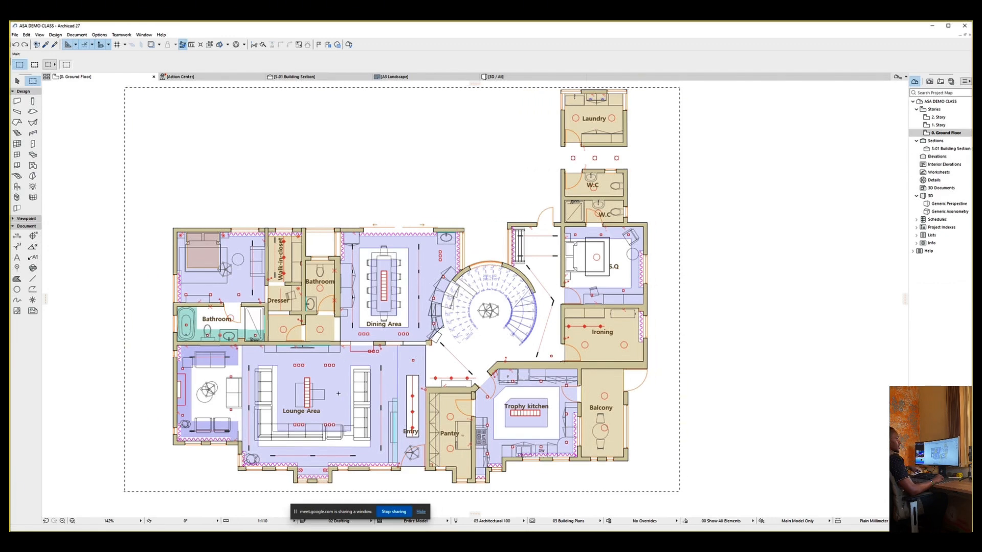
Examine the ground floor plan and the pendant light line in the Entry area.
middle_drag(343, 392, 390, 326)
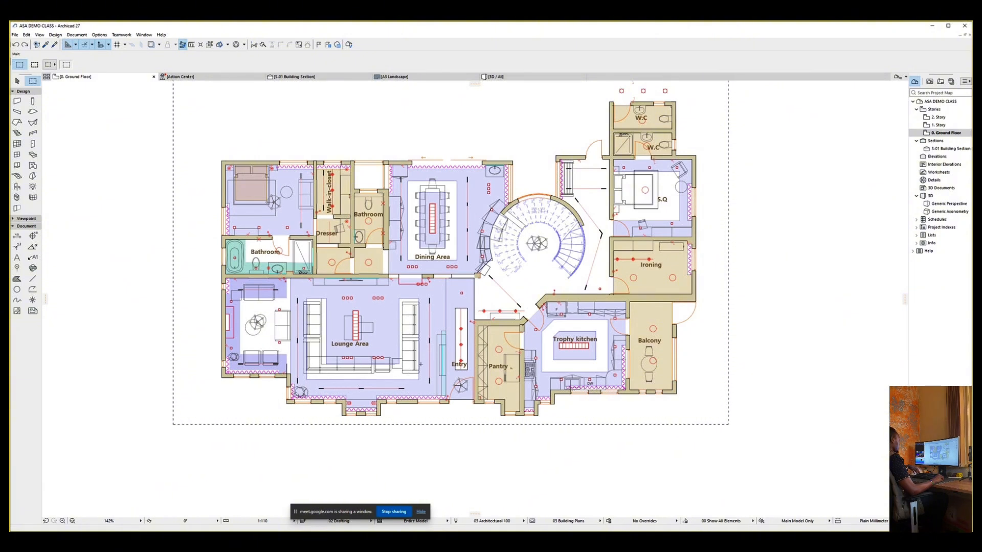
scroll(366, 362, up, 2)
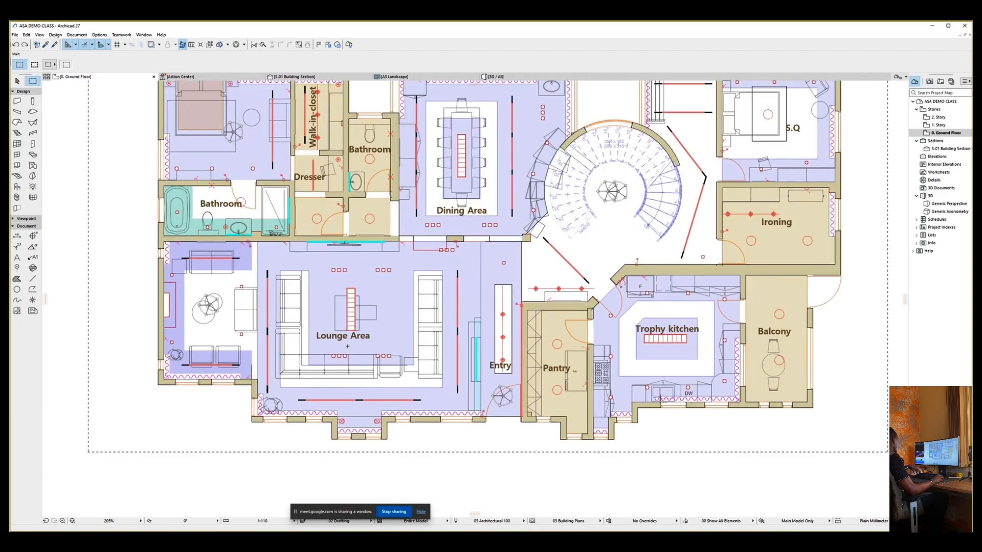
key(Escape)
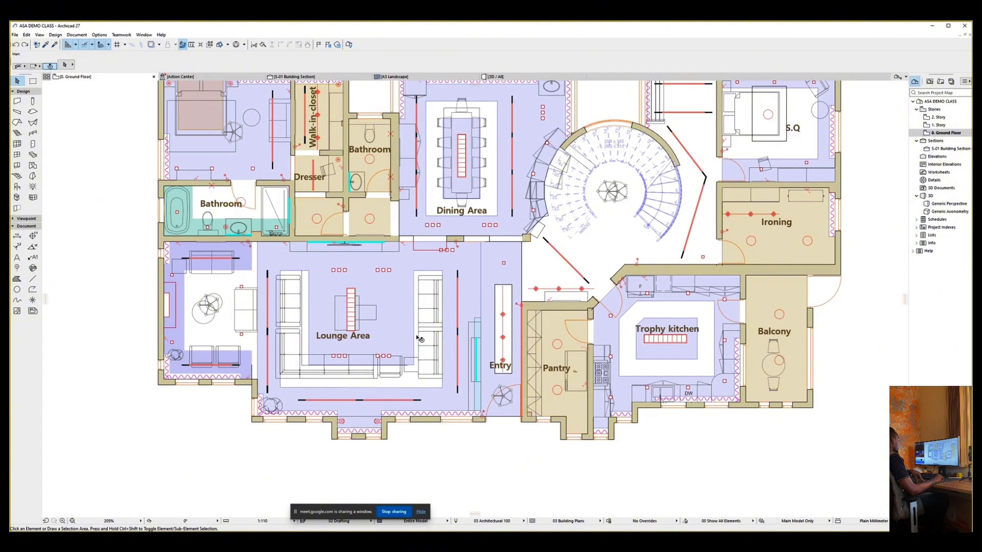
scroll(349, 390, up, 1)
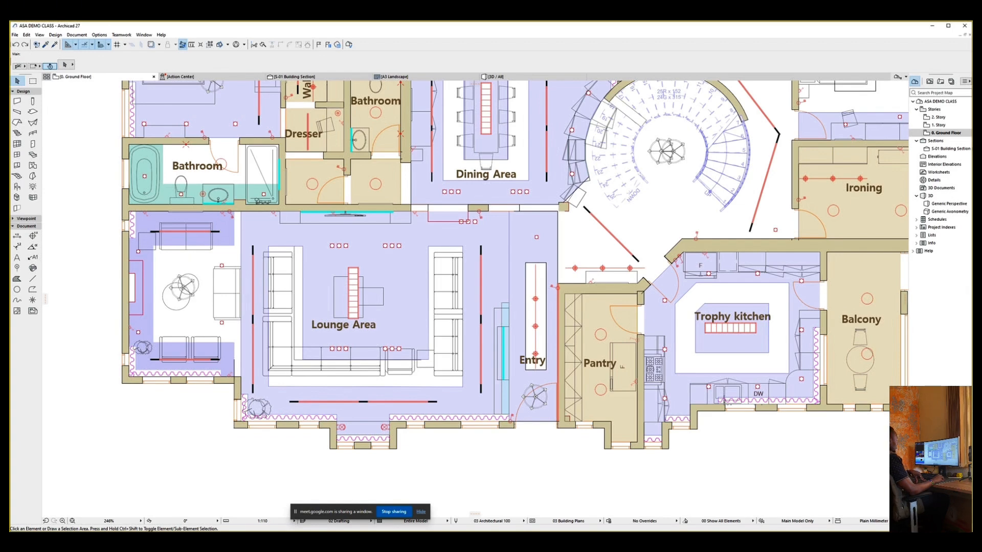
key(alt+Tab)
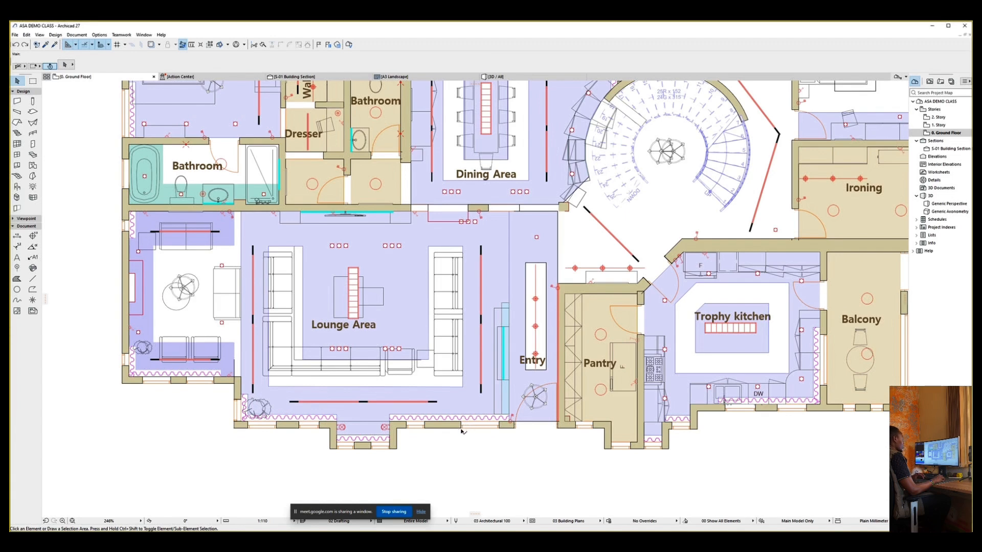
click(536, 302)
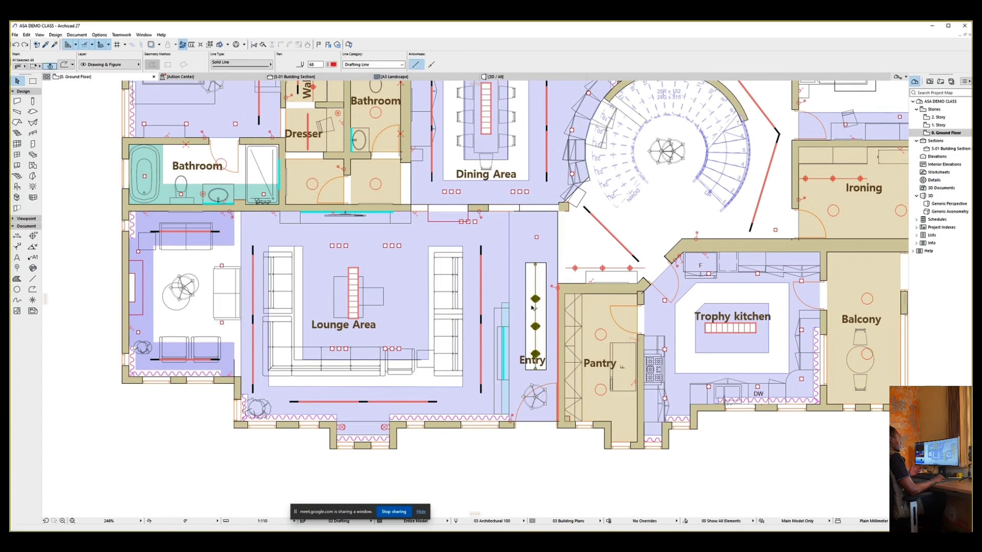
click(574, 253)
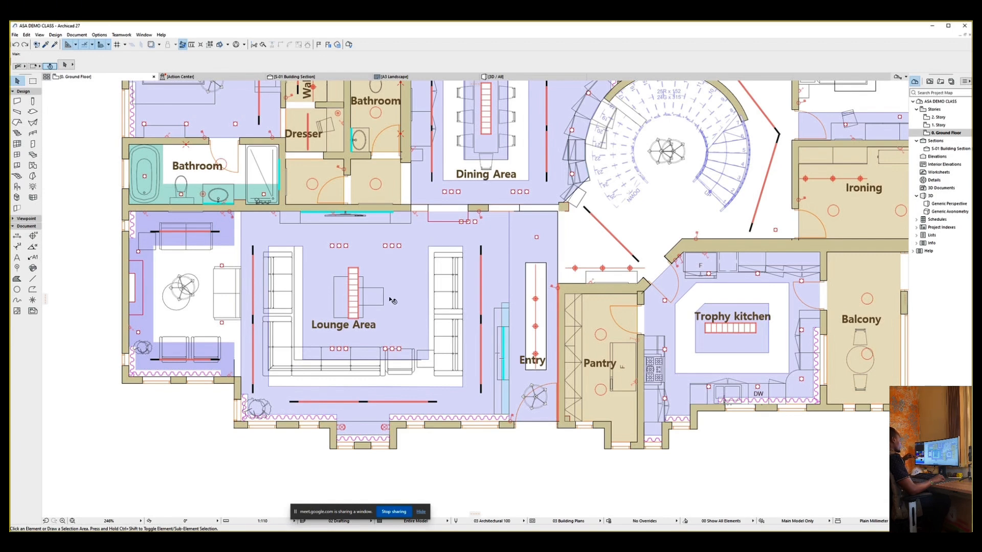
Inspect the Lounge Area's ceiling fill, recessed spotlights and the linear light beside the sofa near the entry.
click(401, 272)
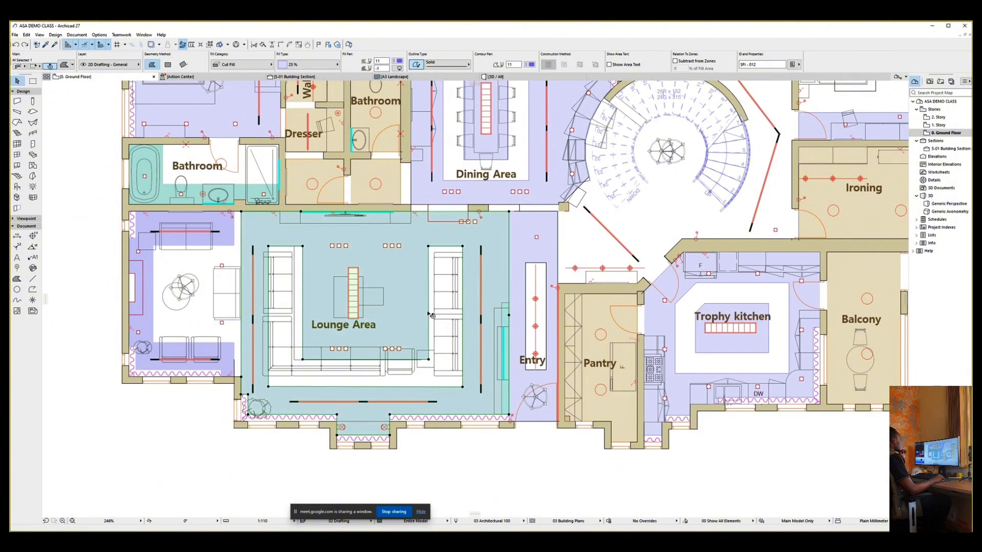
click(402, 246)
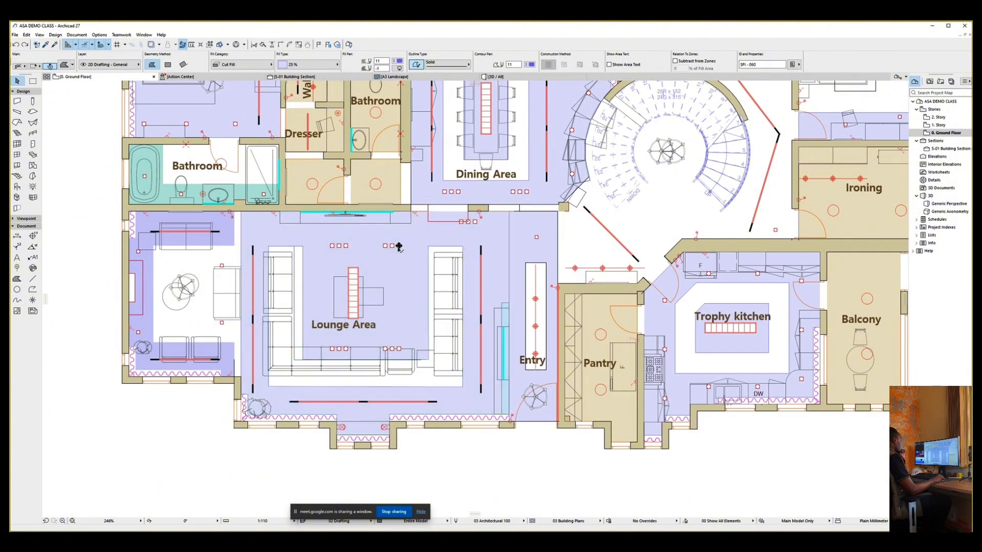
scroll(400, 241, up, 4)
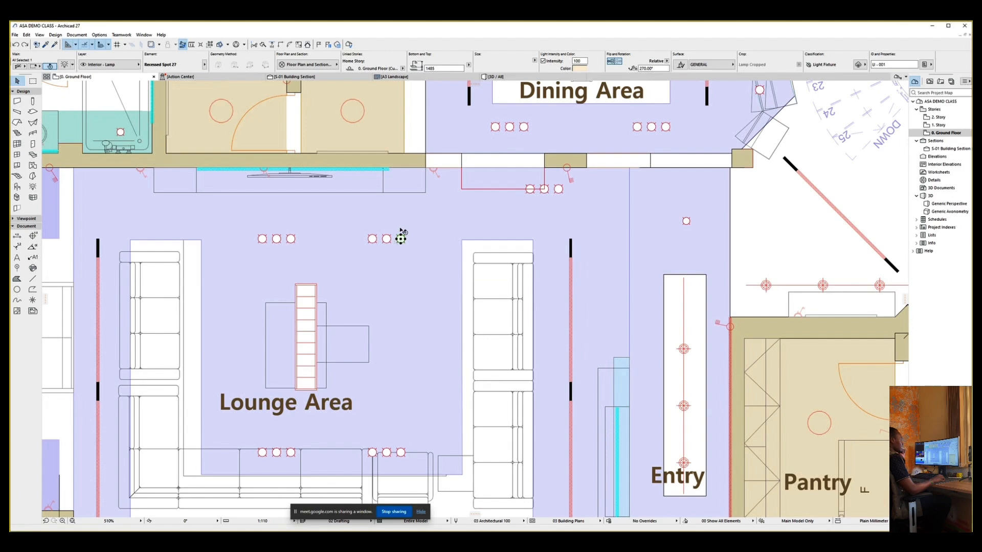
click(572, 305)
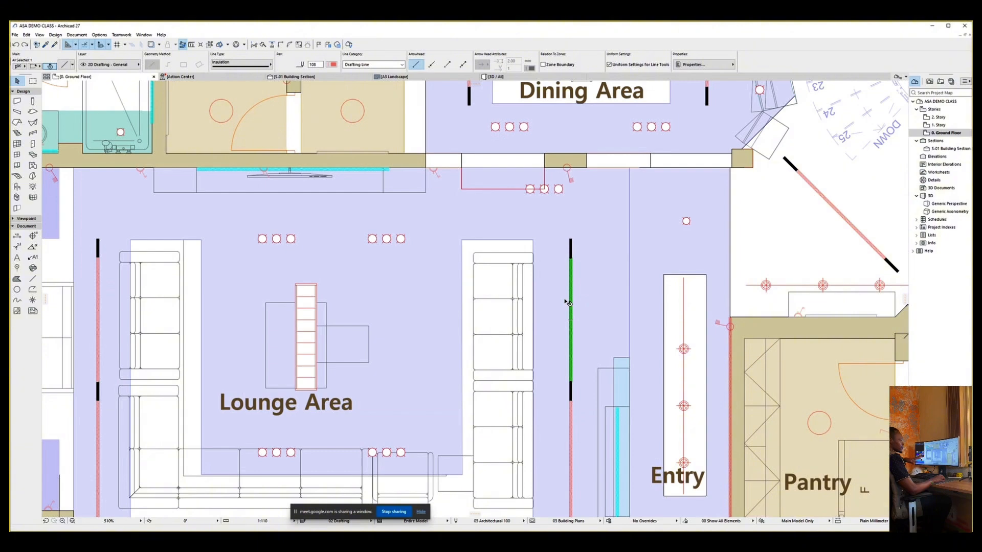
scroll(578, 233, down, 2)
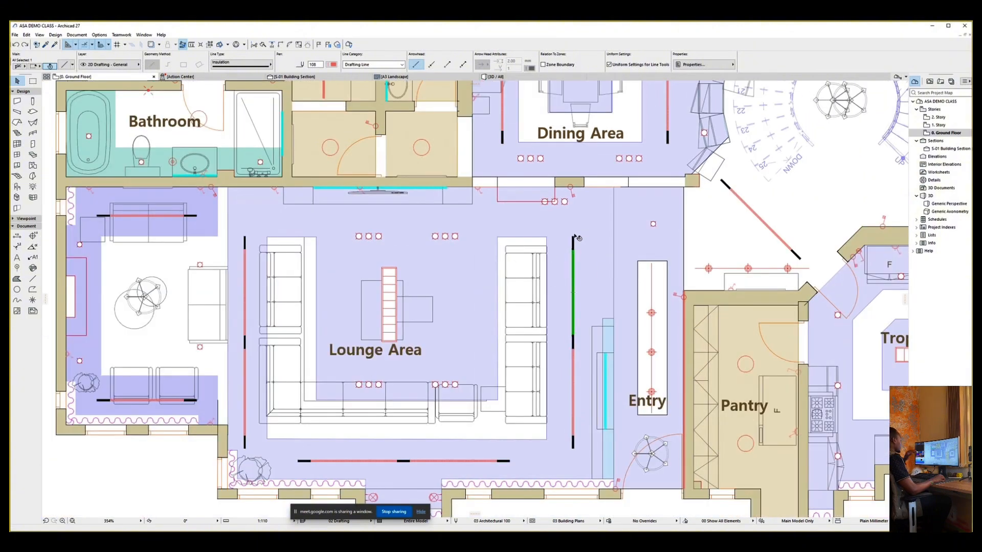
scroll(547, 215, down, 2)
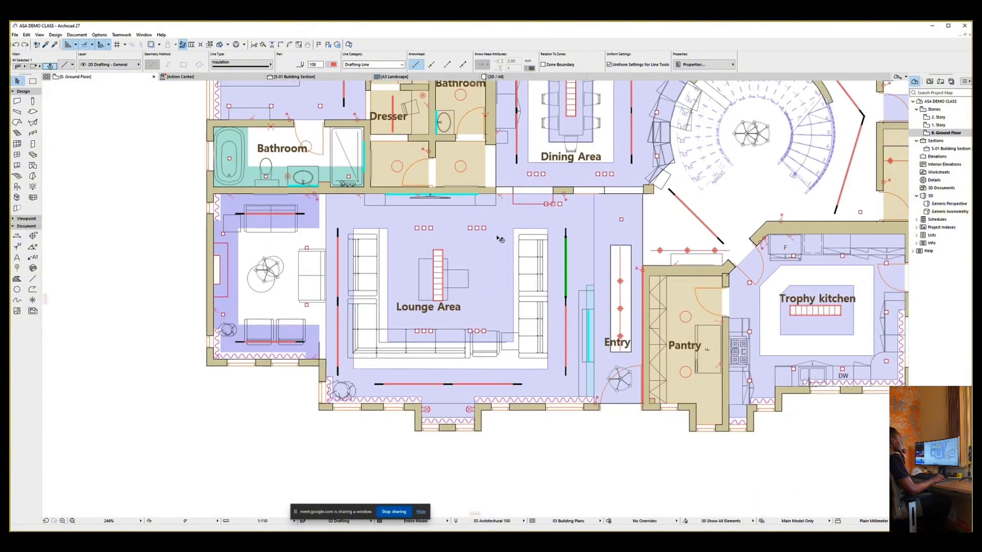
key(Escape)
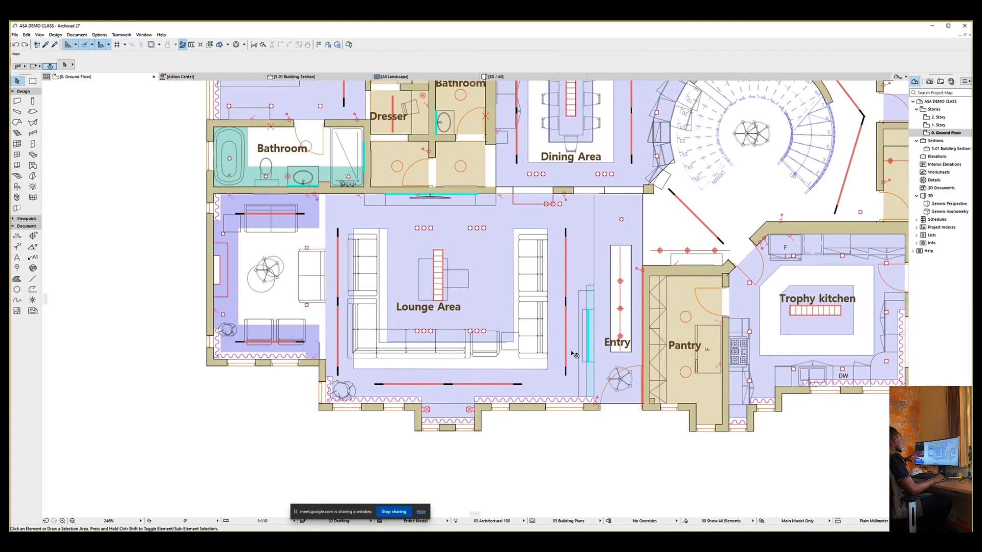
scroll(574, 354, up, 1)
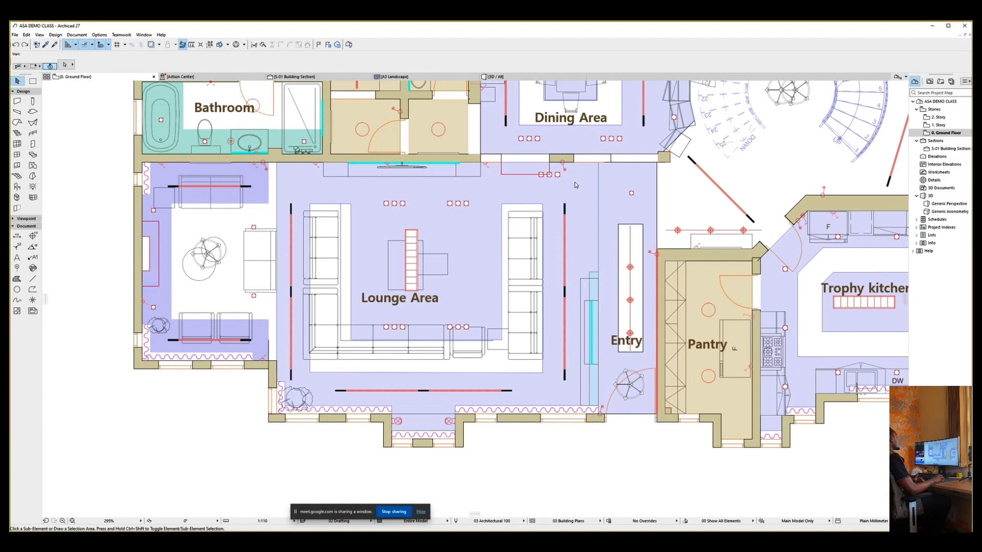
Save the floor plan as a DXF file named ASA DEMO CLASS with the "01 For further editing" translator.
key(ctrl+shift+s)
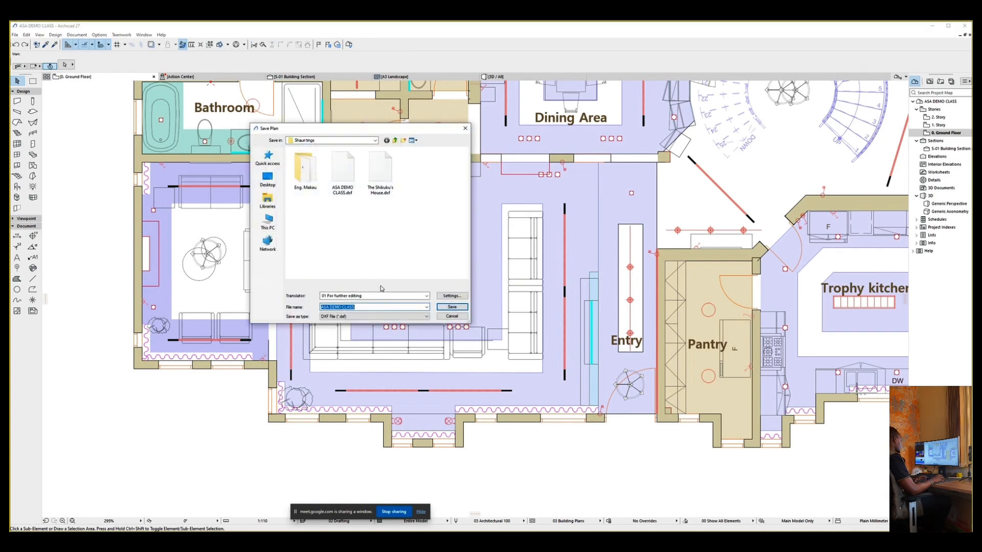
click(350, 316)
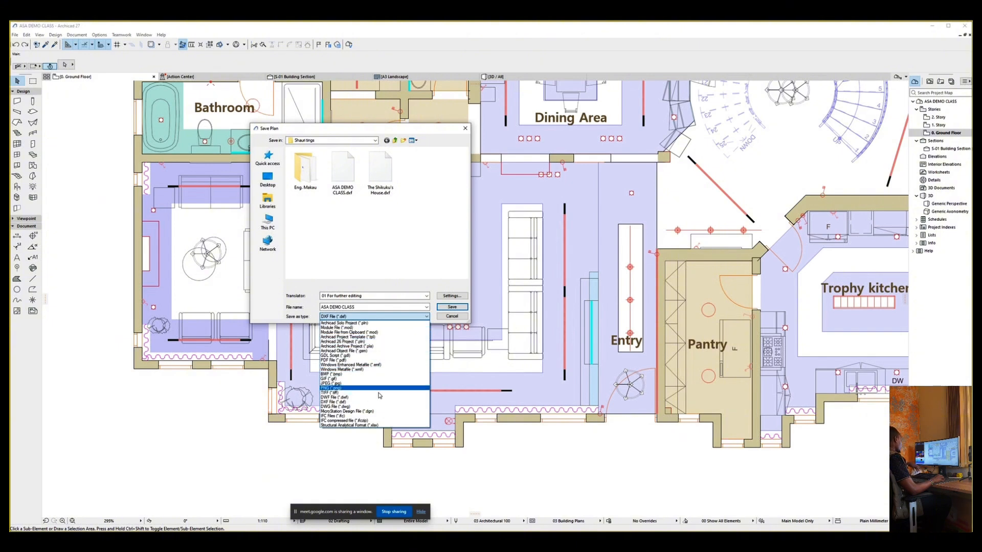
click(358, 394)
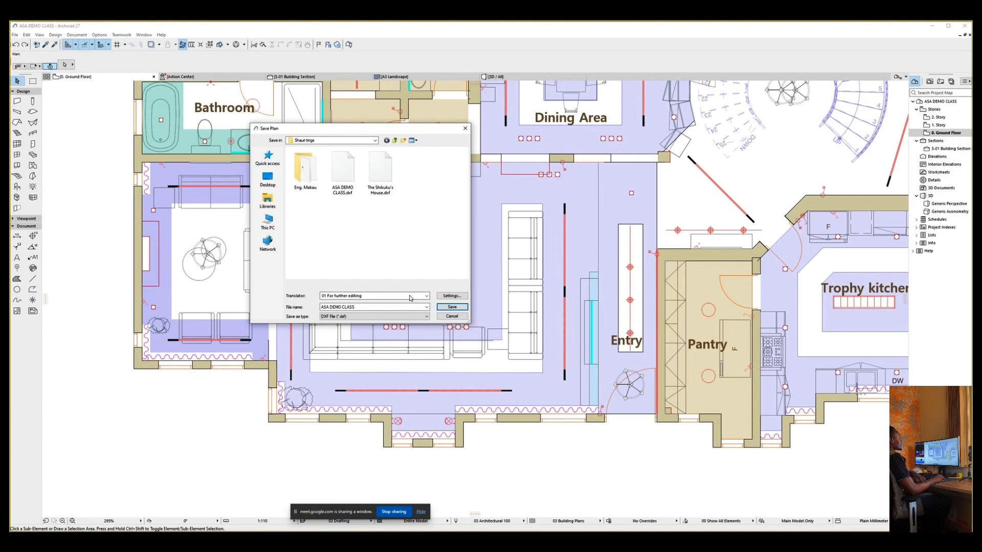
key(Return)
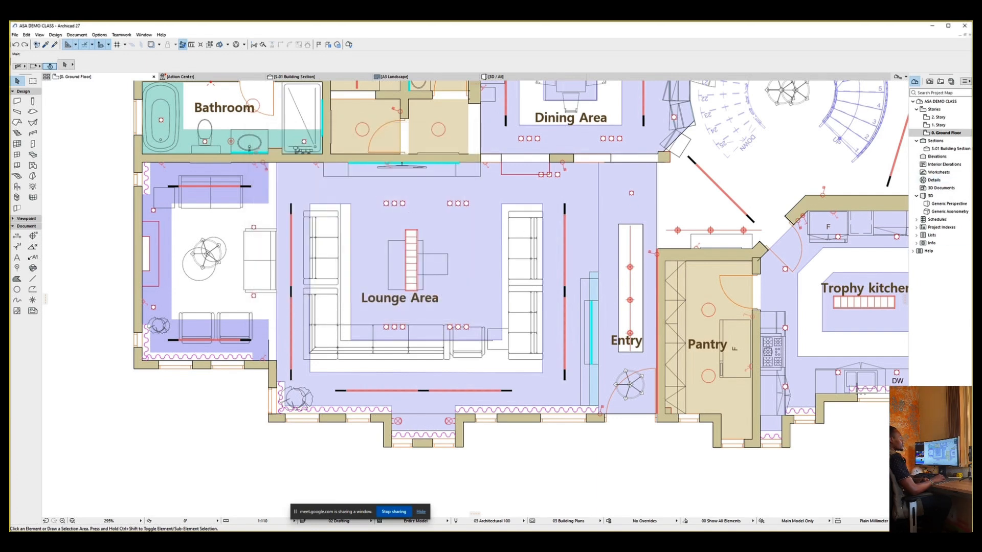
Switch to Coohom in Chrome and look over the home page's recent projects, design ideas and tutorials.
mouse_move(972, 182)
mouse_move(958, 92)
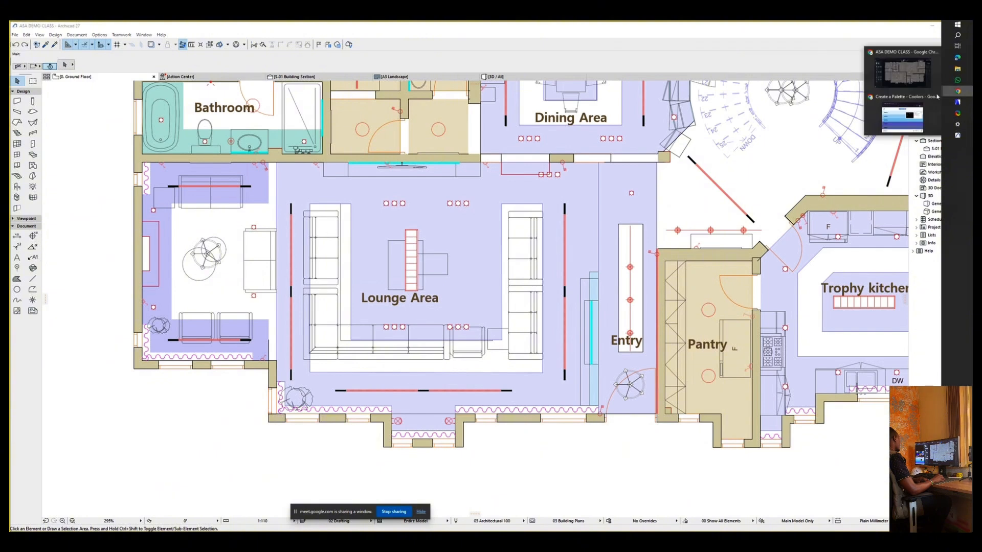
click(892, 86)
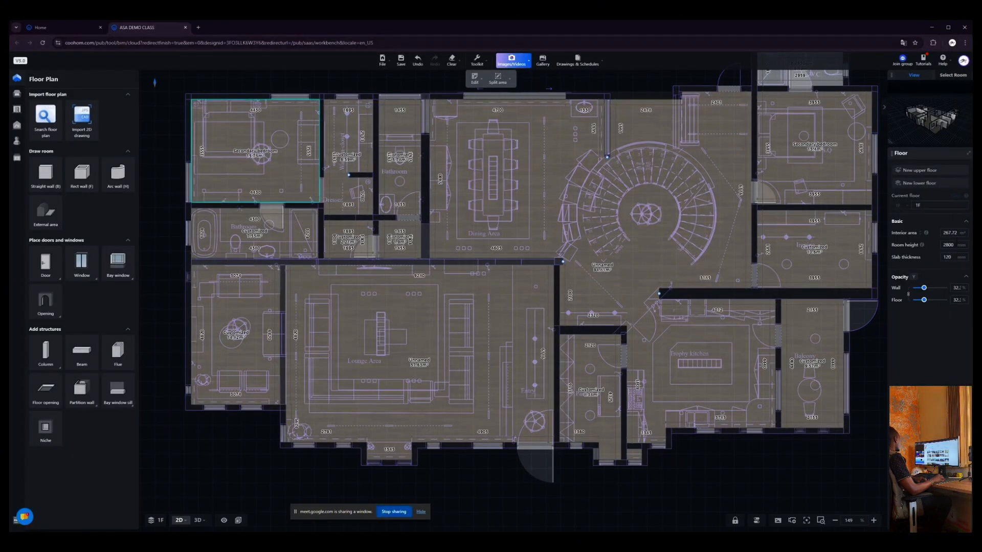
click(54, 30)
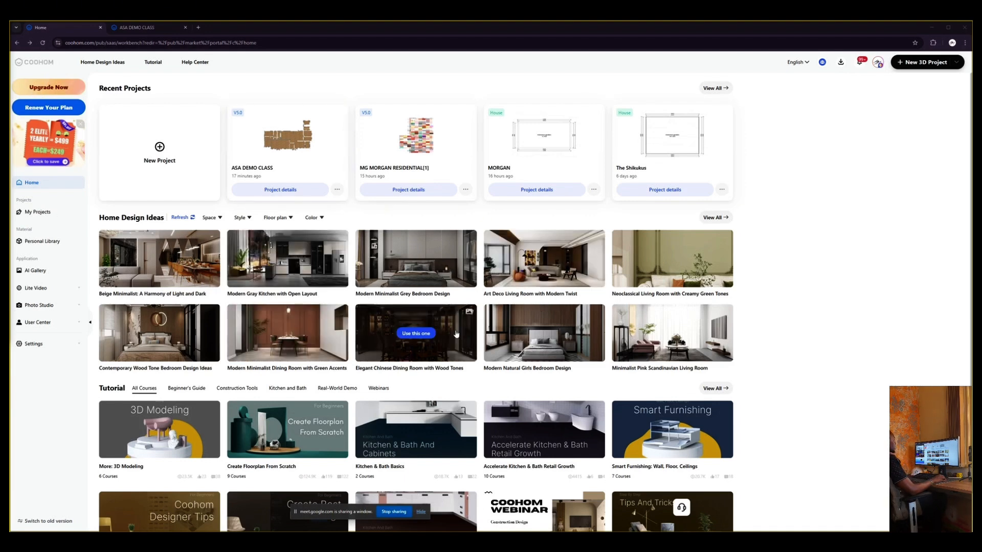
mouse_move(127, 190)
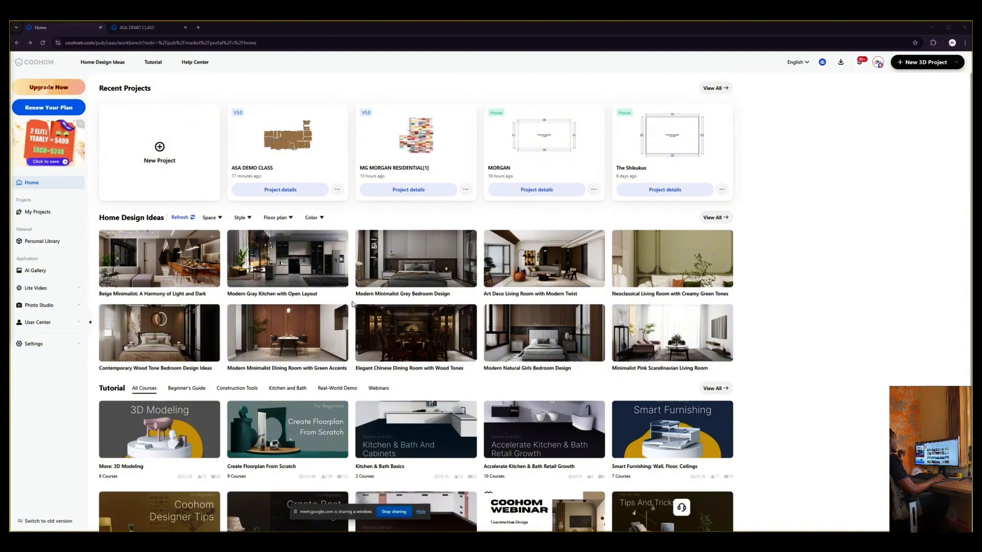
scroll(352, 305, down, 1)
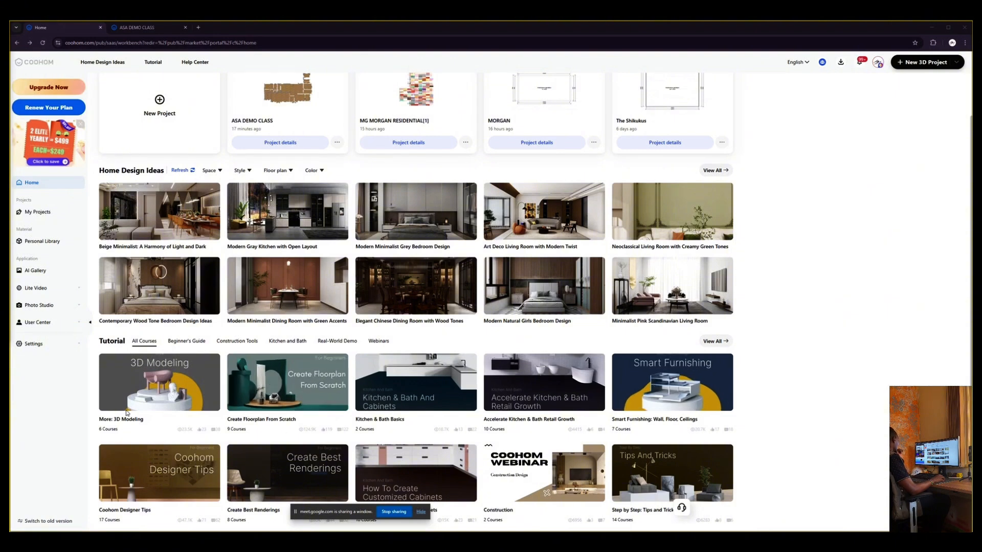
mouse_move(159, 372)
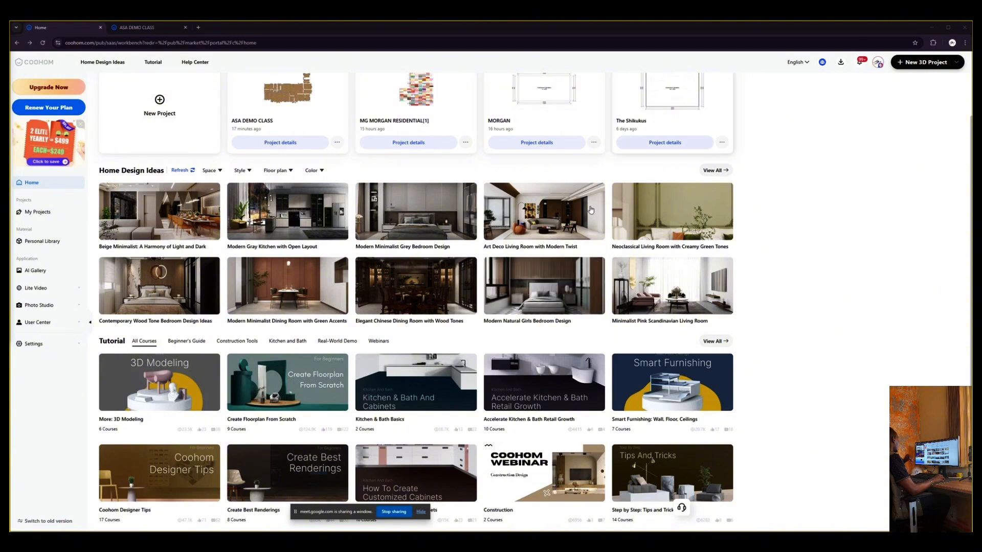
Go to My Projects and view the floor plan upload and template options for a new 3D project.
click(41, 214)
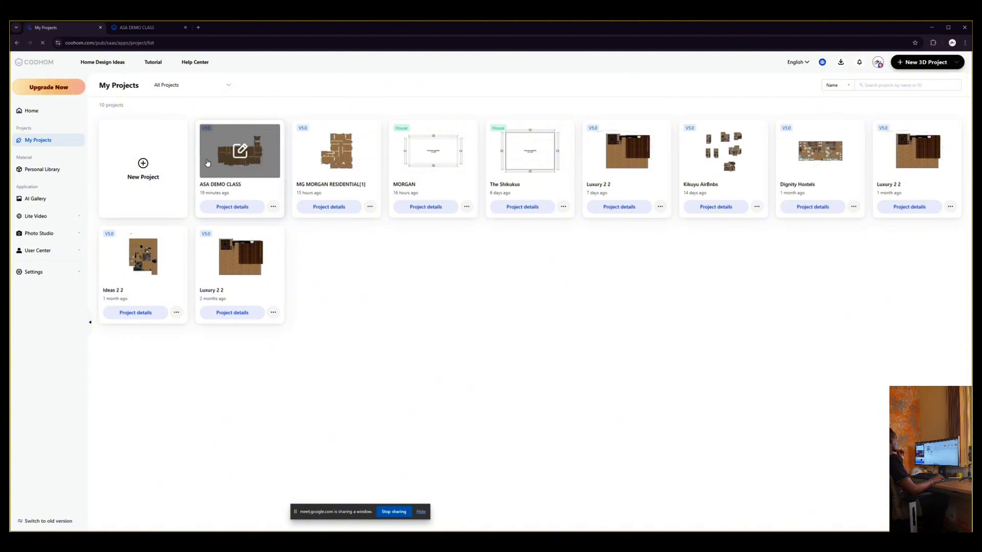
mouse_move(150, 165)
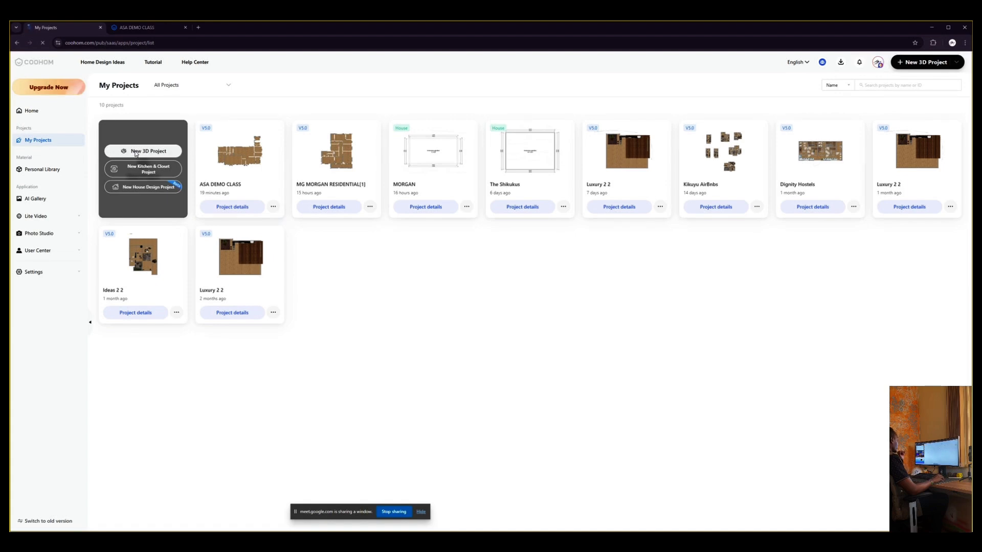
click(136, 152)
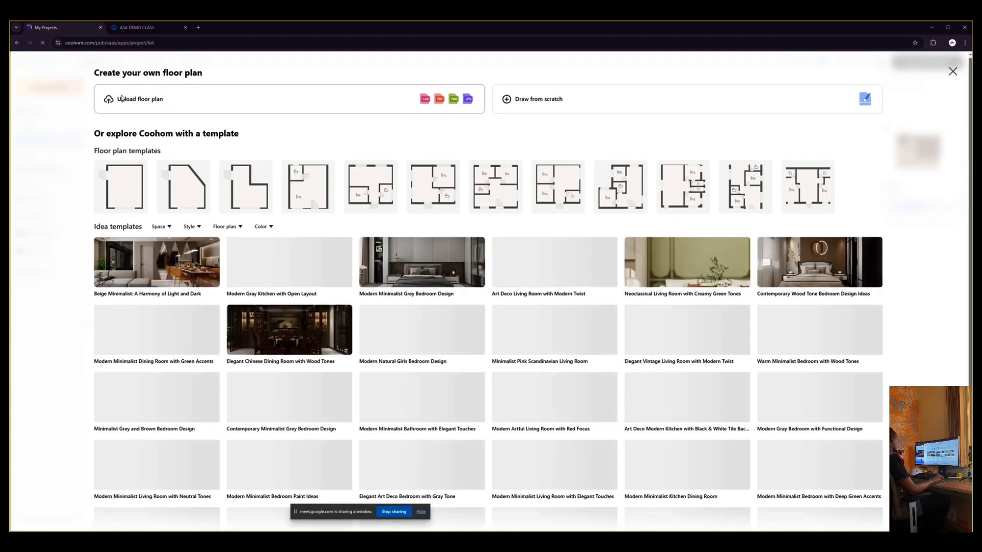
click(152, 103)
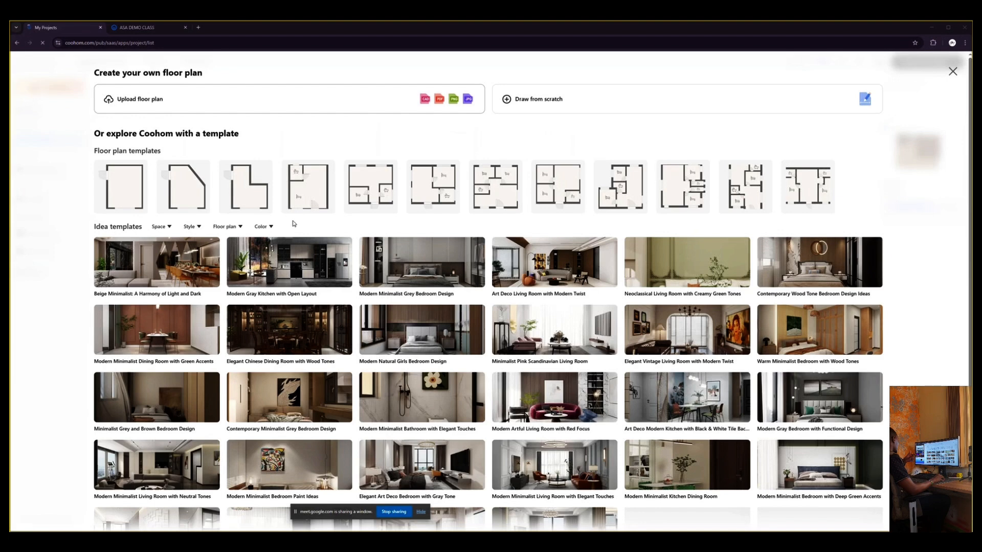
key(Escape)
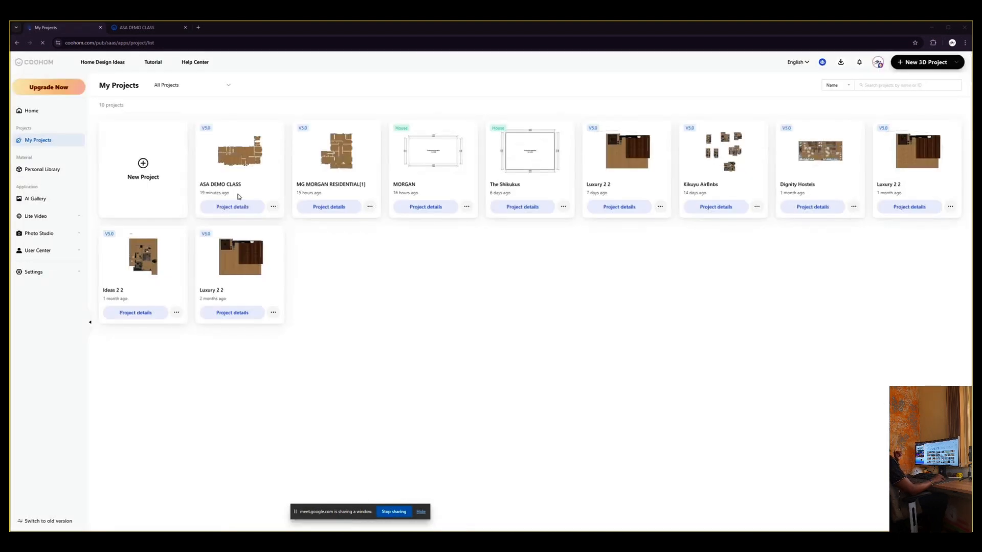
click(147, 171)
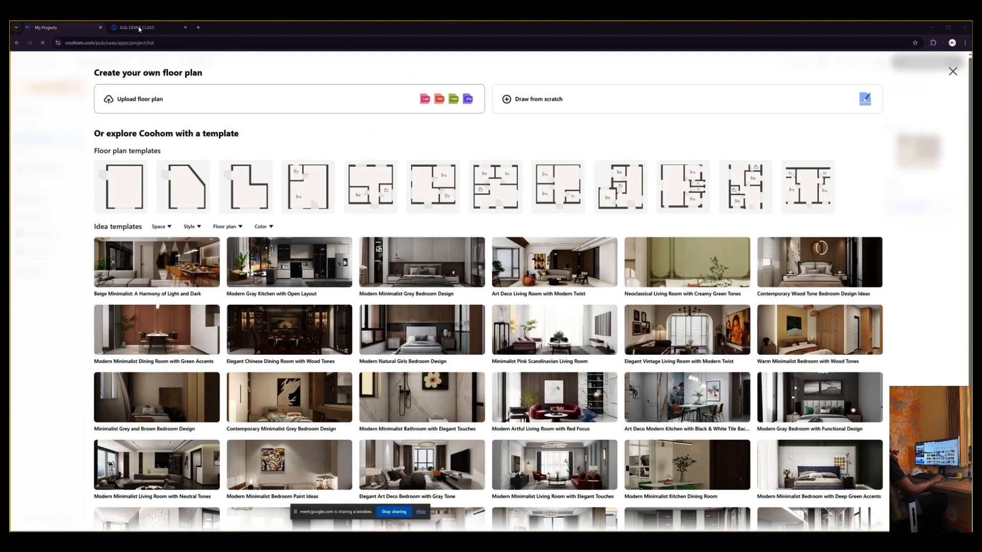
click(355, 86)
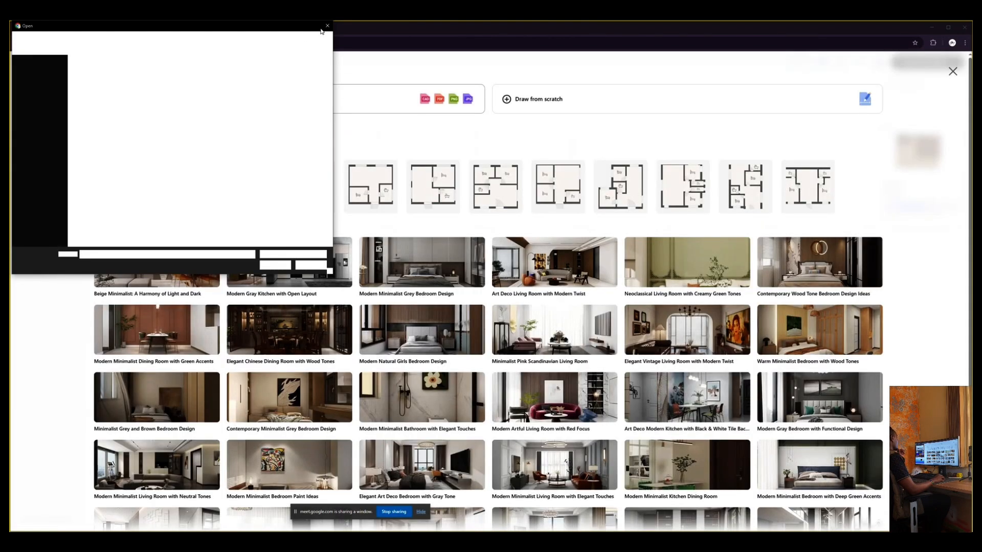
click(322, 29)
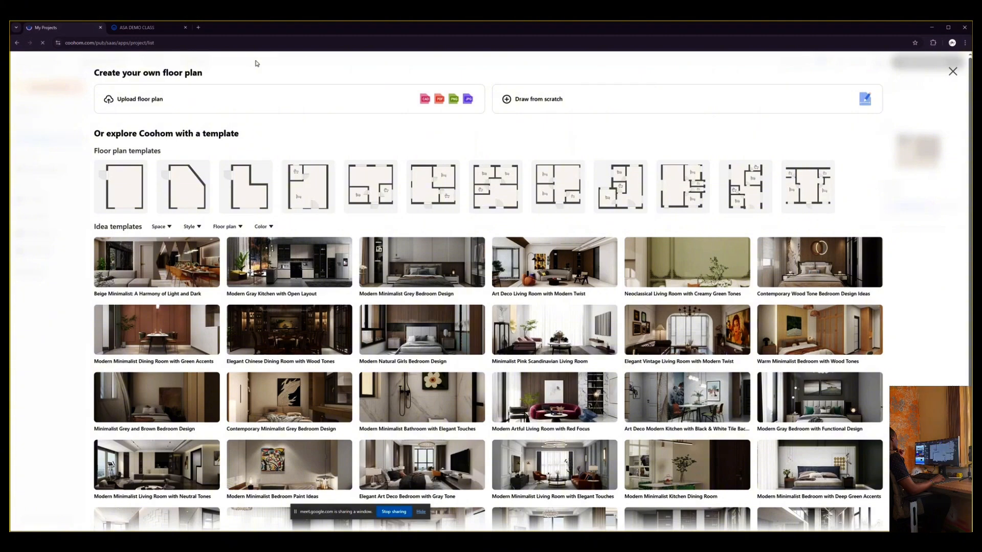
Return to the open ASA DEMO CLASS project and set the wall and floor opacity to 100%.
click(140, 30)
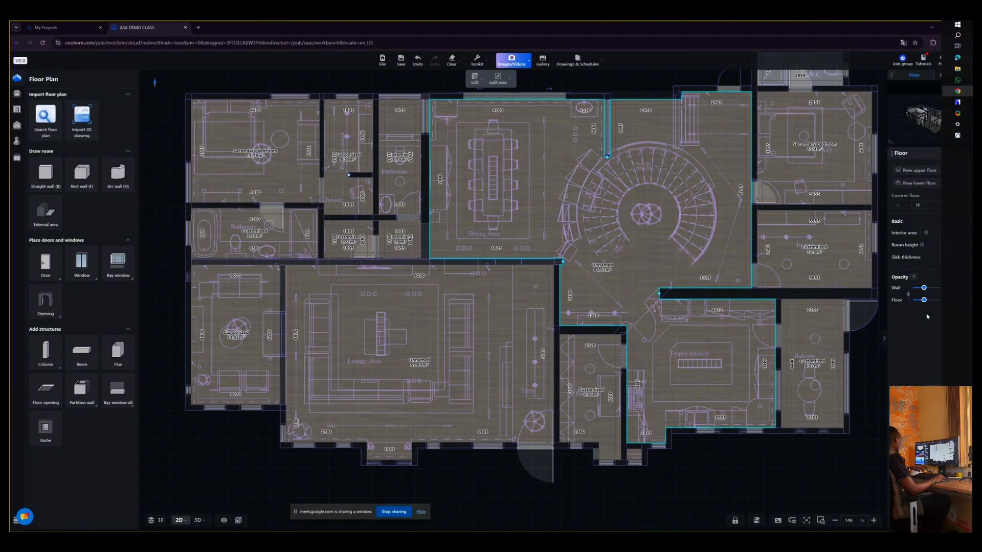
key(y)
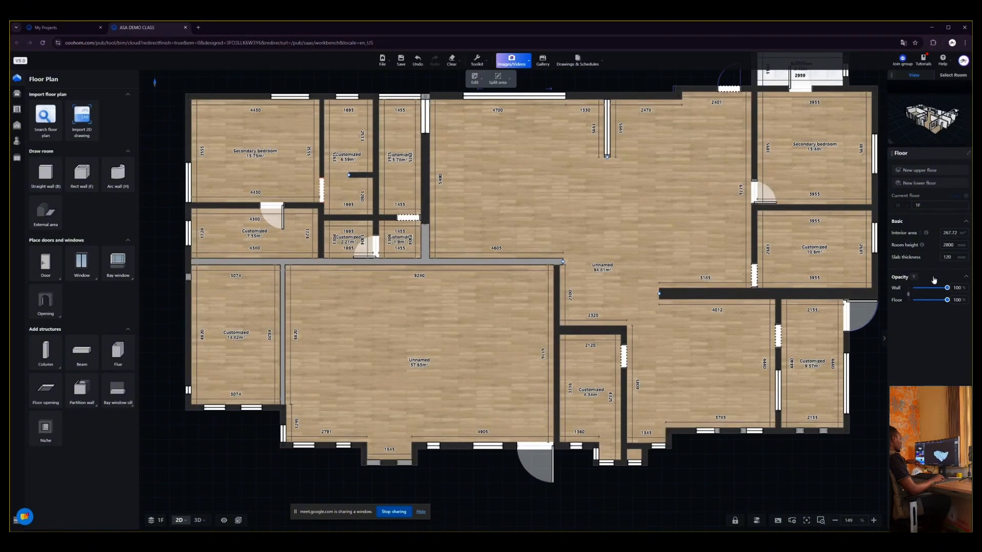
Switch the project from the 2D plan to 3D and view the wide window and ceiling from inside the room.
key(3)
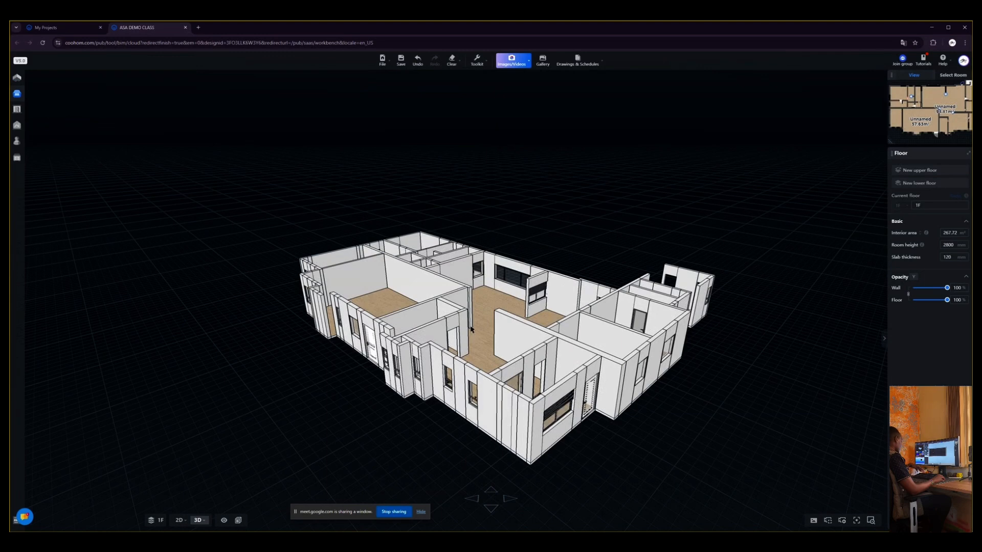
key(4)
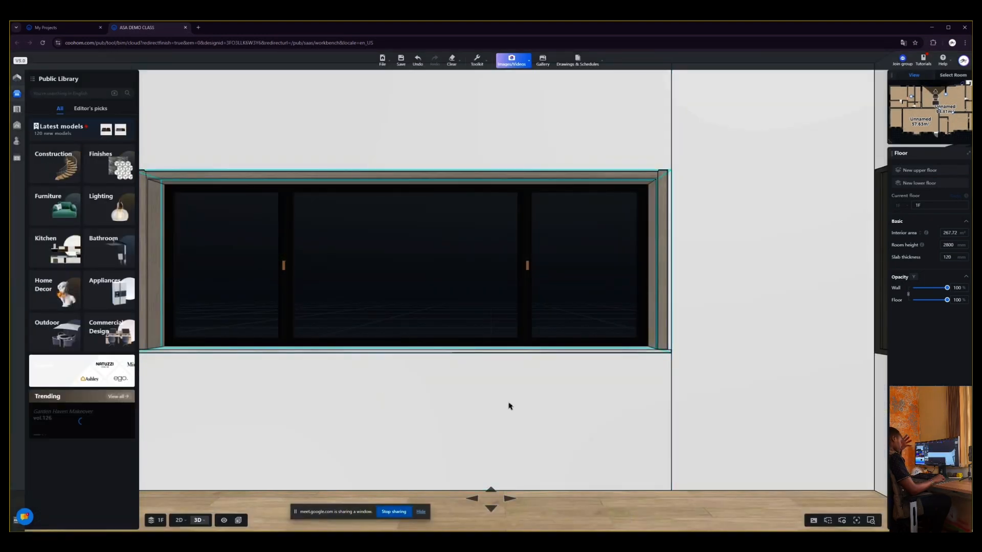
drag(509, 406, 559, 462)
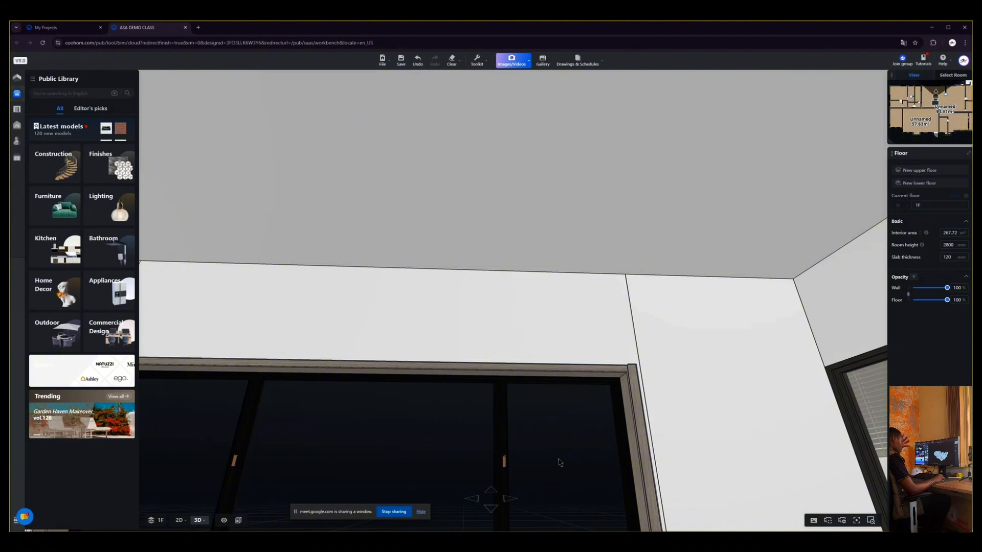
Inspect the whole house from above in 3D and move in through the walls to the main hall's windows and ceiling.
key(3)
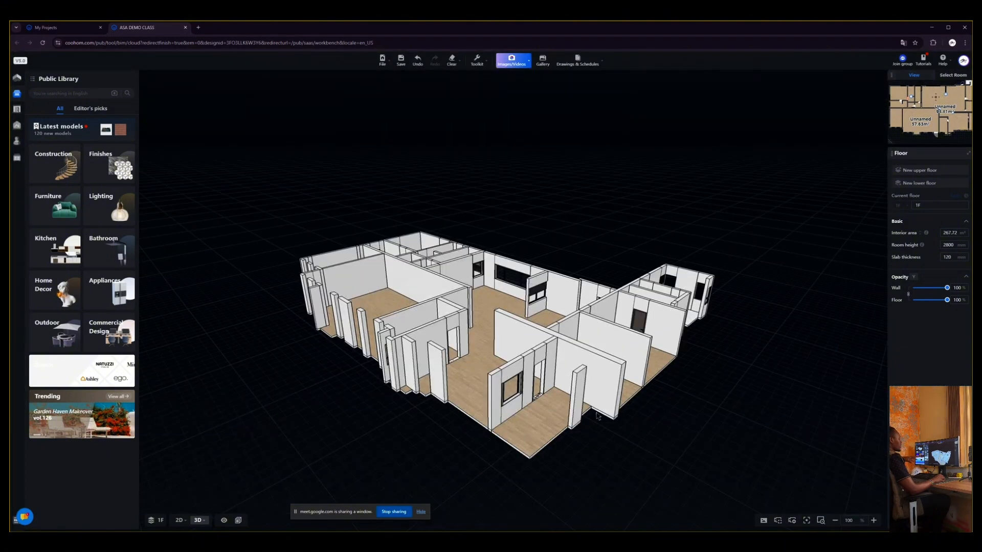
scroll(487, 317, up, 2)
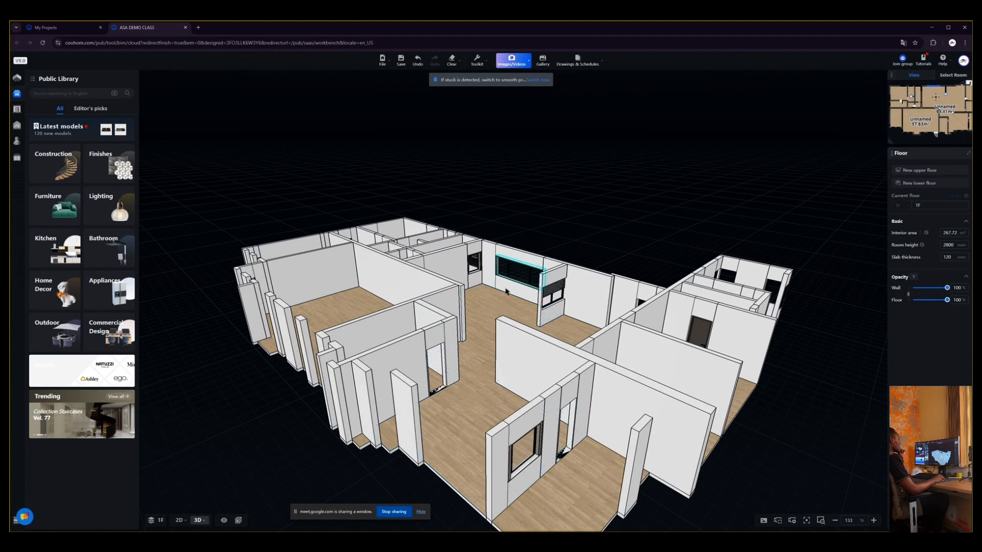
click(507, 291)
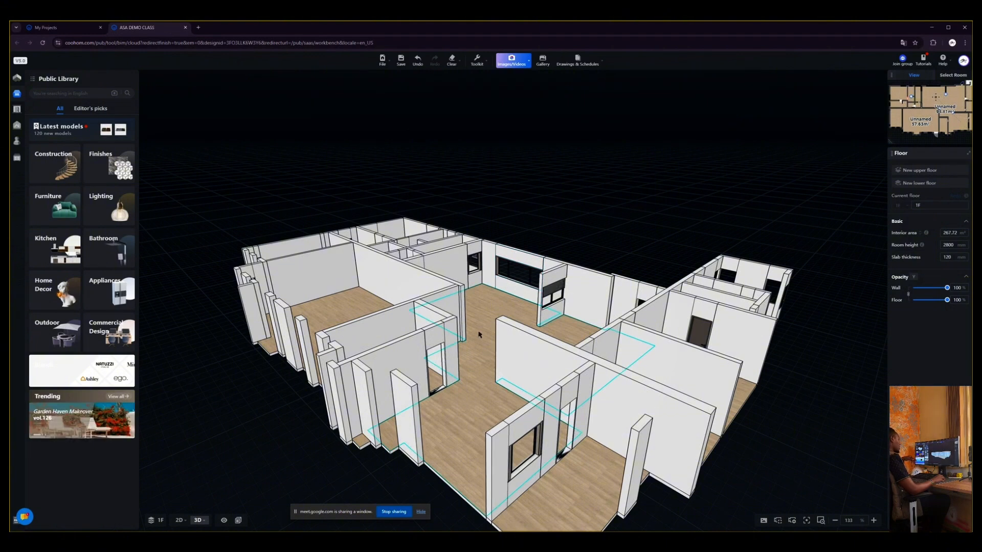
right_drag(482, 358, 486, 329)
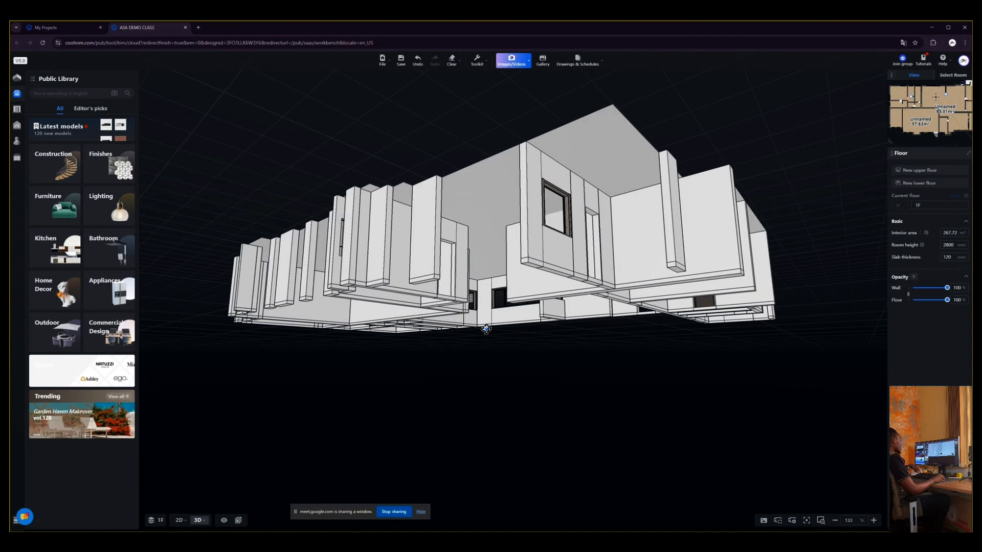
scroll(485, 279, up, 5)
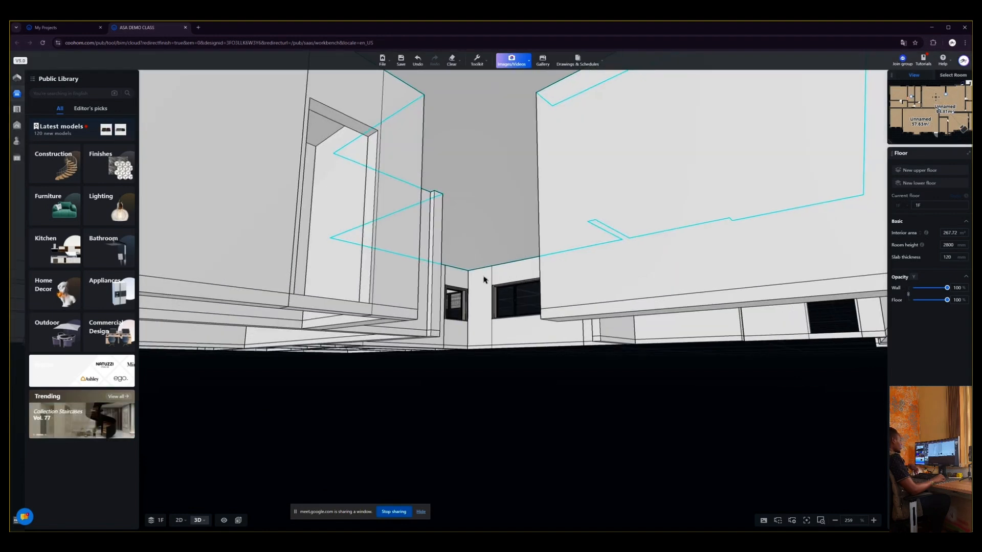
middle_drag(485, 278, 485, 272)
key(q)
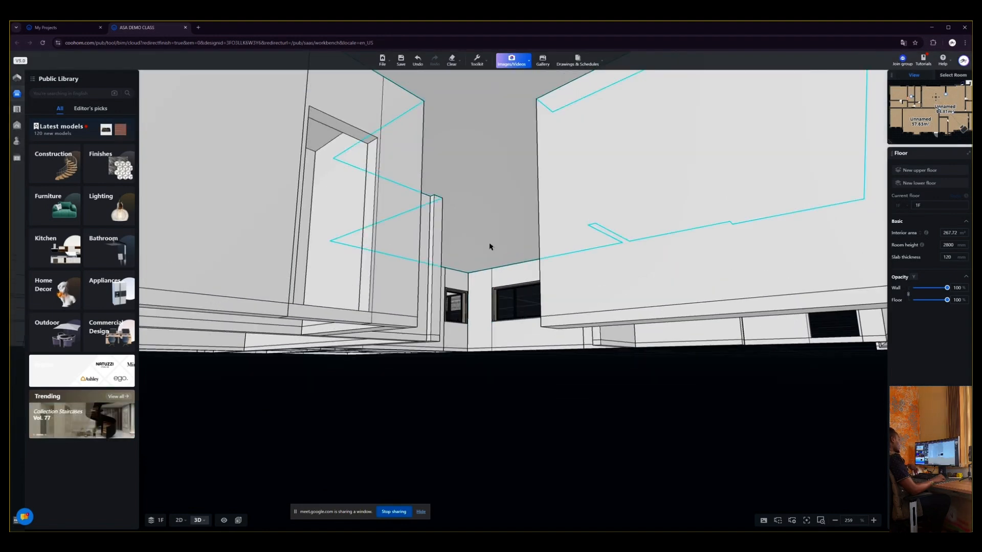
scroll(490, 247, up, 2)
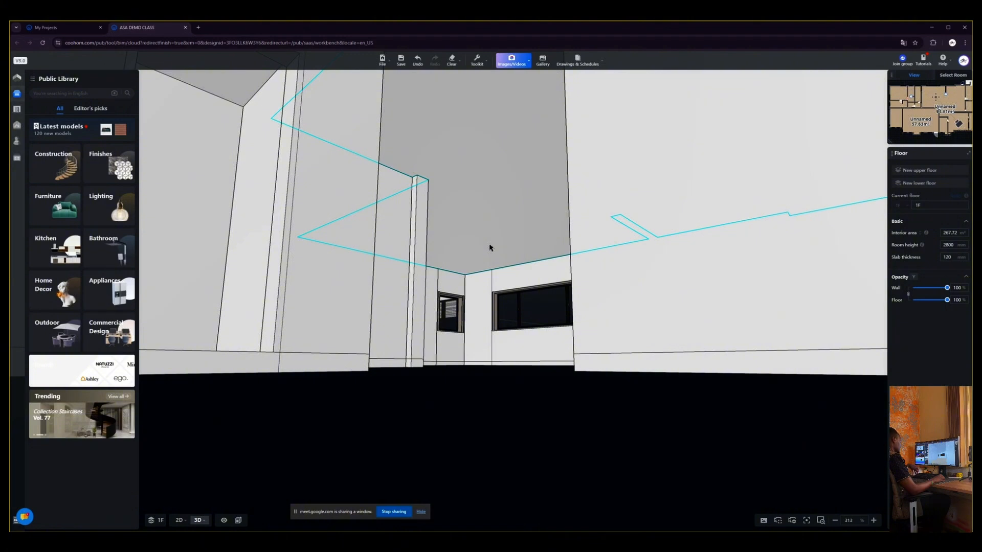
key(q)
scroll(490, 250, up, 2)
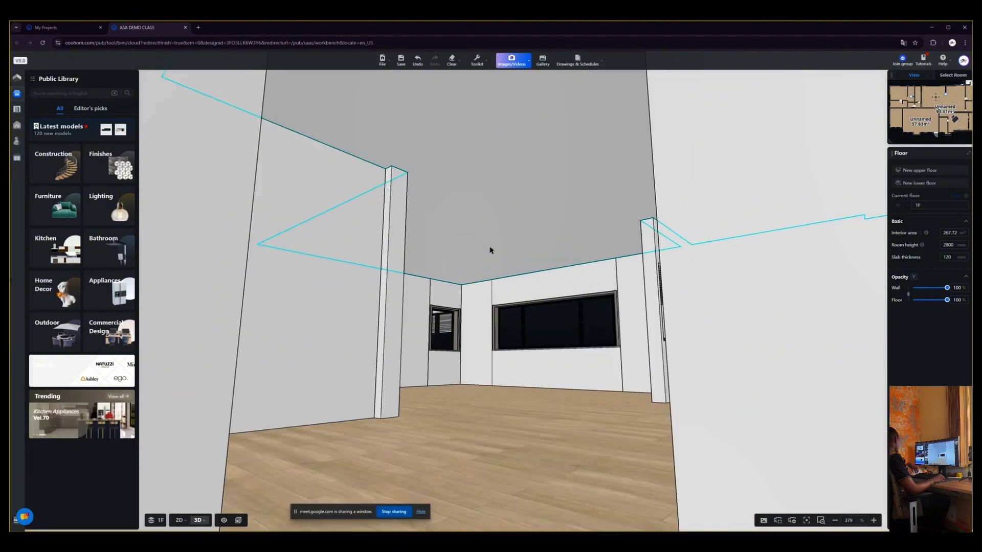
key(q)
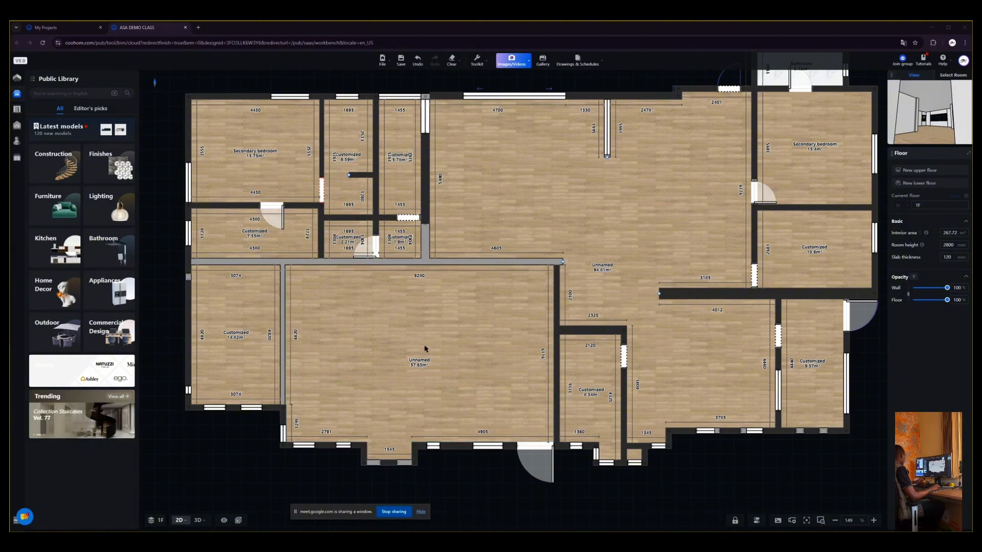
Check the full 2D floor plan, and look around the main hall's window corner and walls in the 3D interior view.
scroll(416, 312, down, 2)
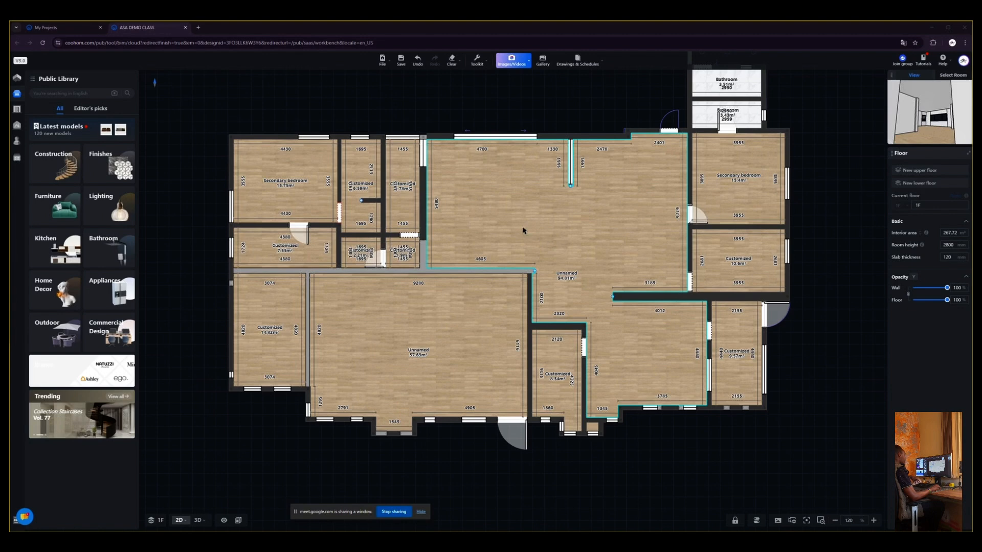
scroll(505, 215, down, 1)
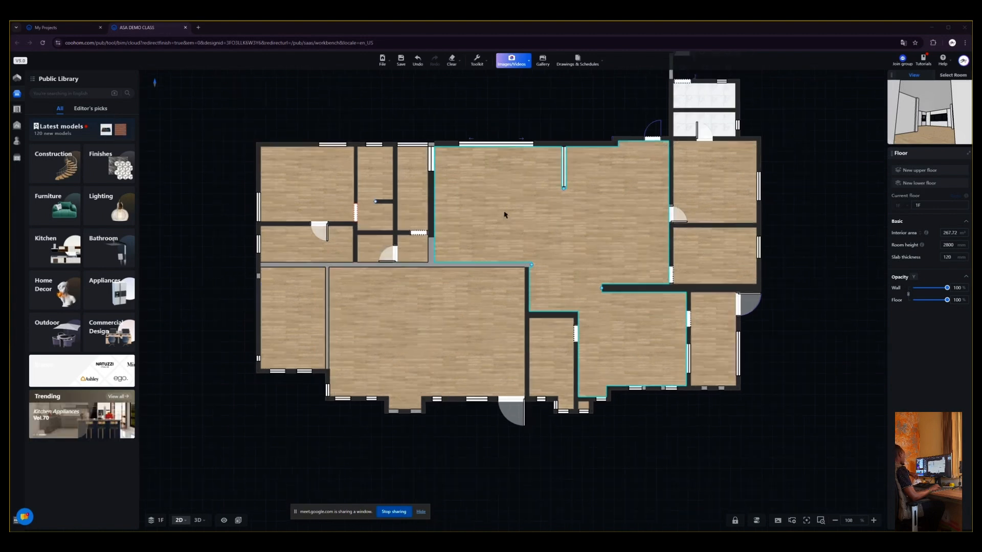
scroll(569, 207, up, 2)
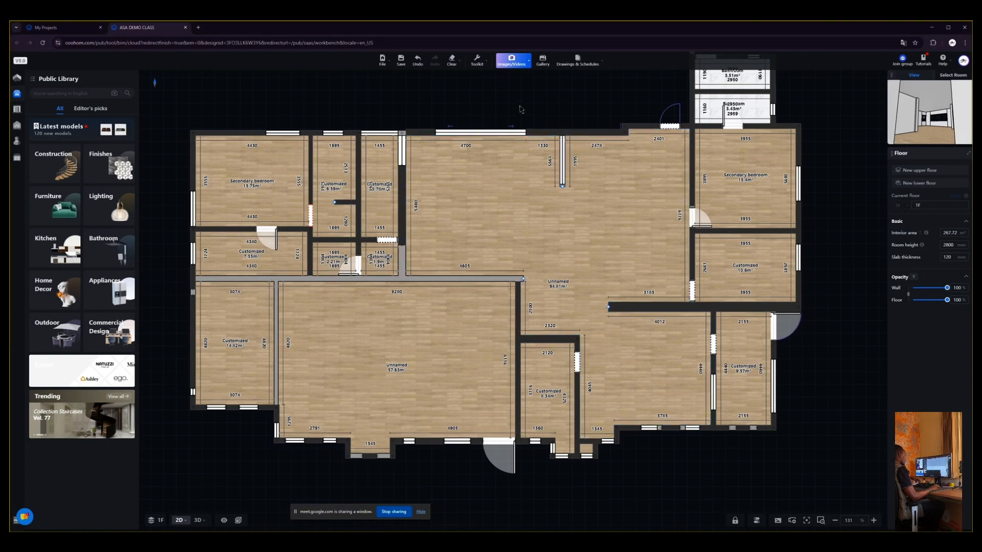
key(3)
drag(534, 112, 544, 388)
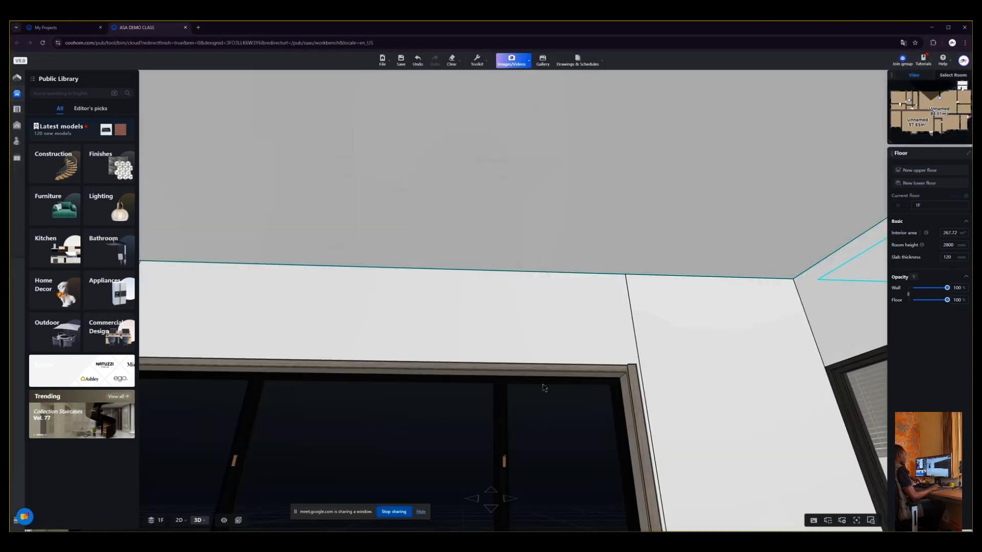
drag(690, 373, 834, 303)
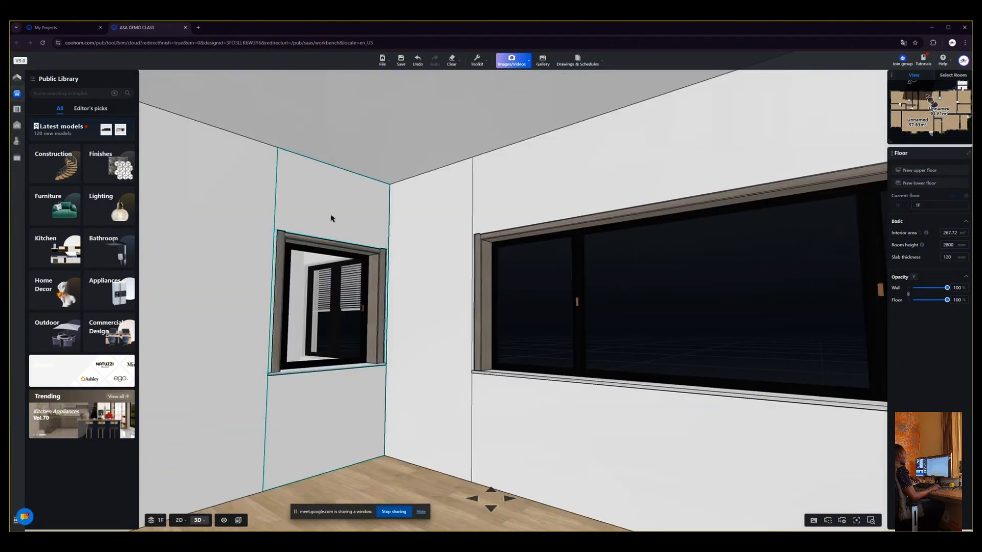
drag(376, 213, 362, 252)
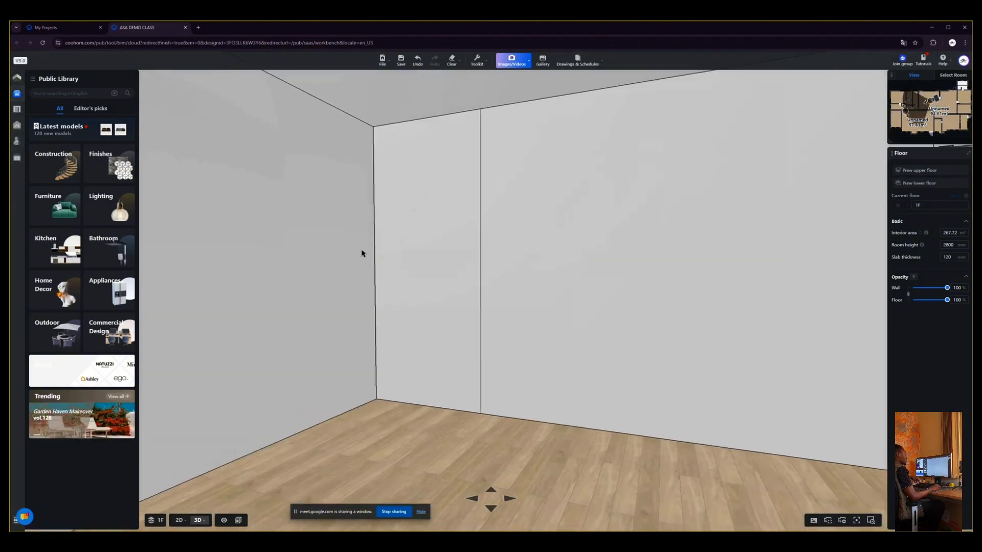
Walk through the large lounge room in 3D and examine its door, narrow windows and blank walls.
drag(567, 273, 620, 245)
scroll(623, 339, up, 5)
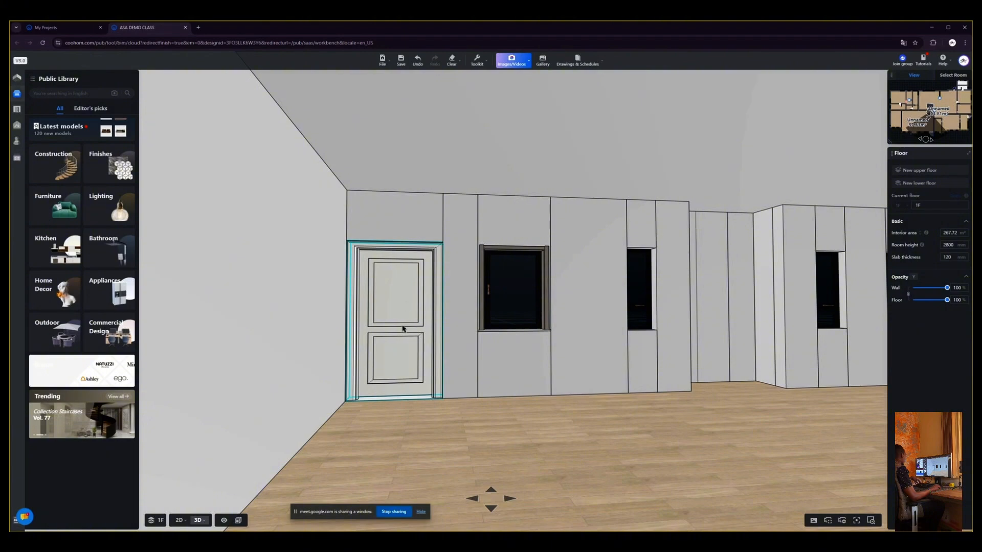
drag(581, 380, 477, 379)
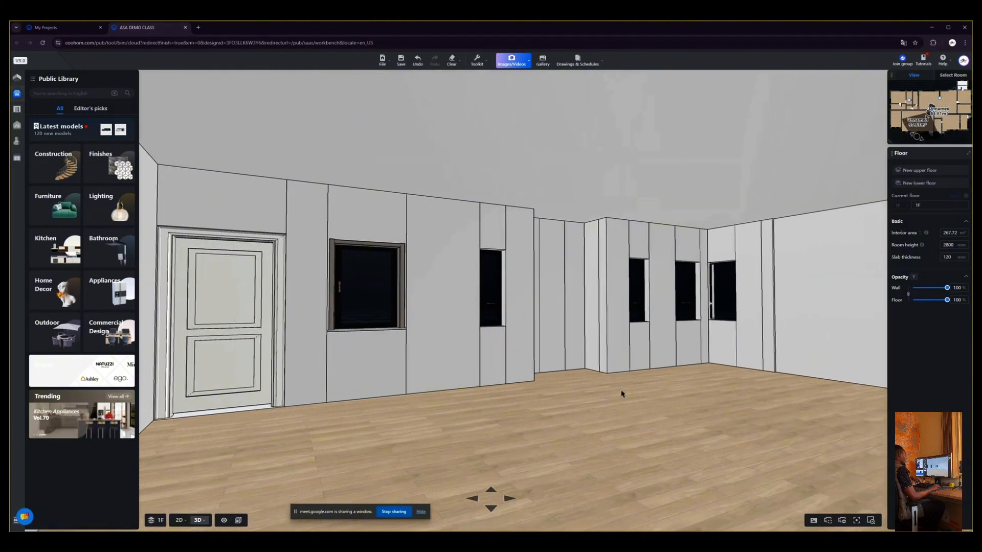
drag(618, 392, 554, 375)
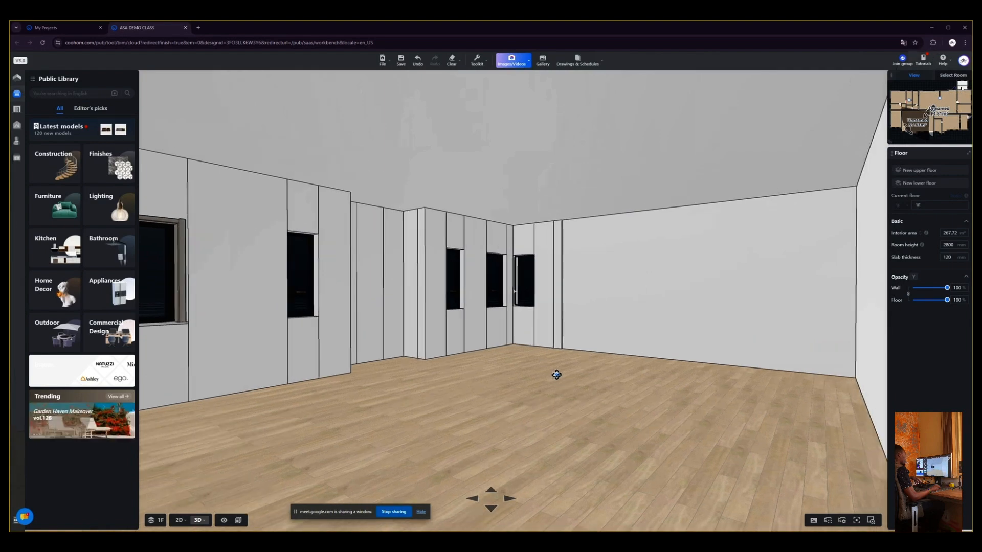
drag(637, 290, 691, 470)
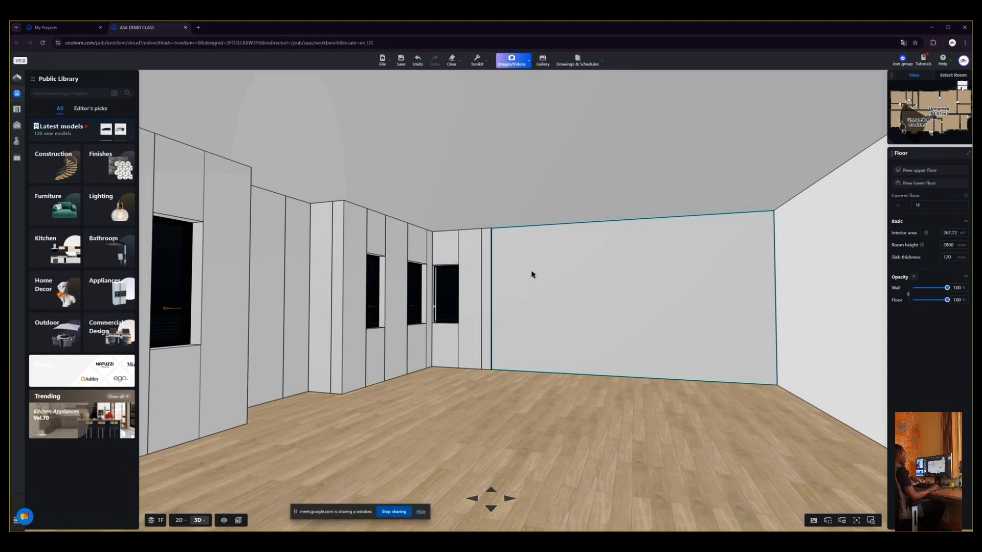
Return to the 2D plan and lower the wall and floor opacity to about 29% to show the imported drawing underneath.
key(1)
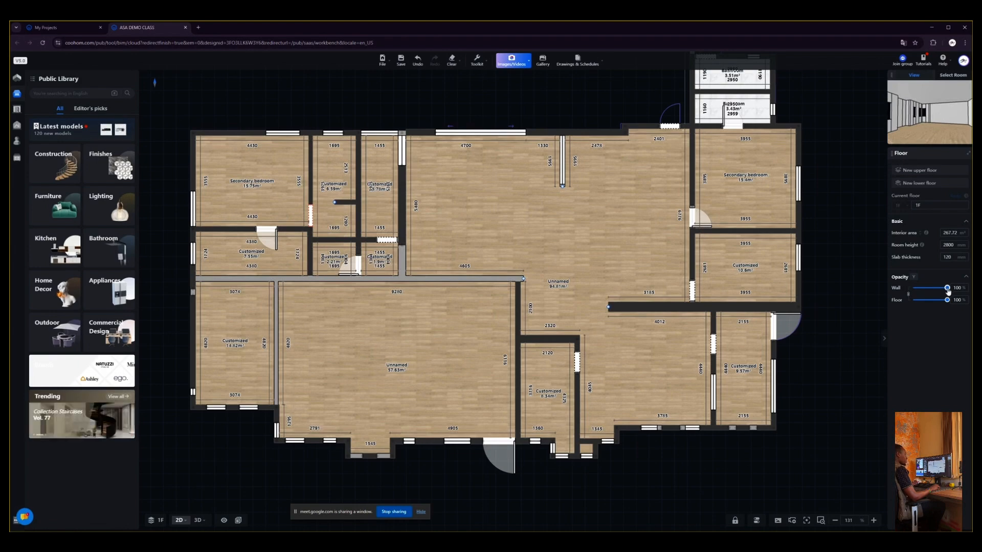
drag(940, 291, 924, 292)
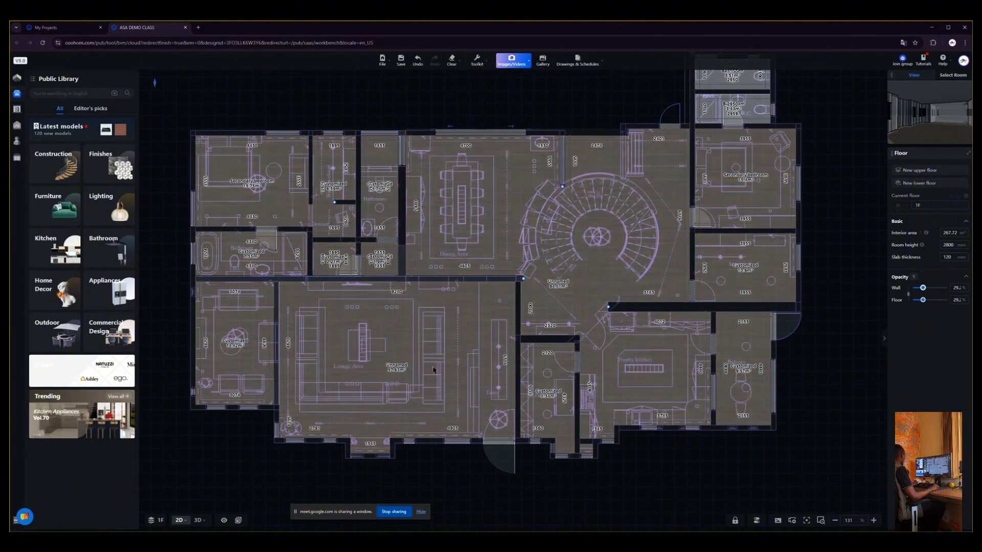
scroll(375, 384, up, 3)
scroll(346, 330, up, 1)
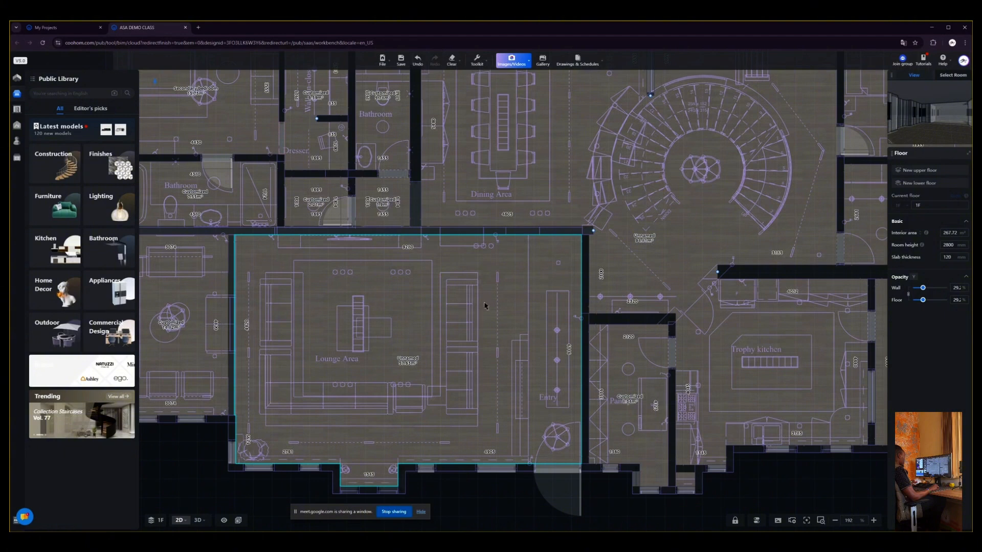
scroll(328, 409, up, 1)
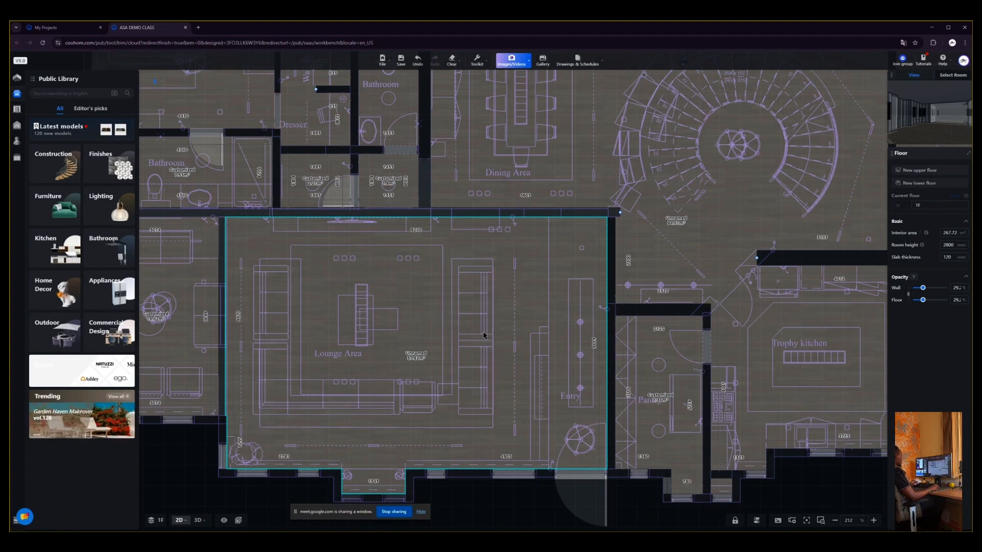
scroll(484, 331, down, 3)
middle_drag(402, 333, 408, 357)
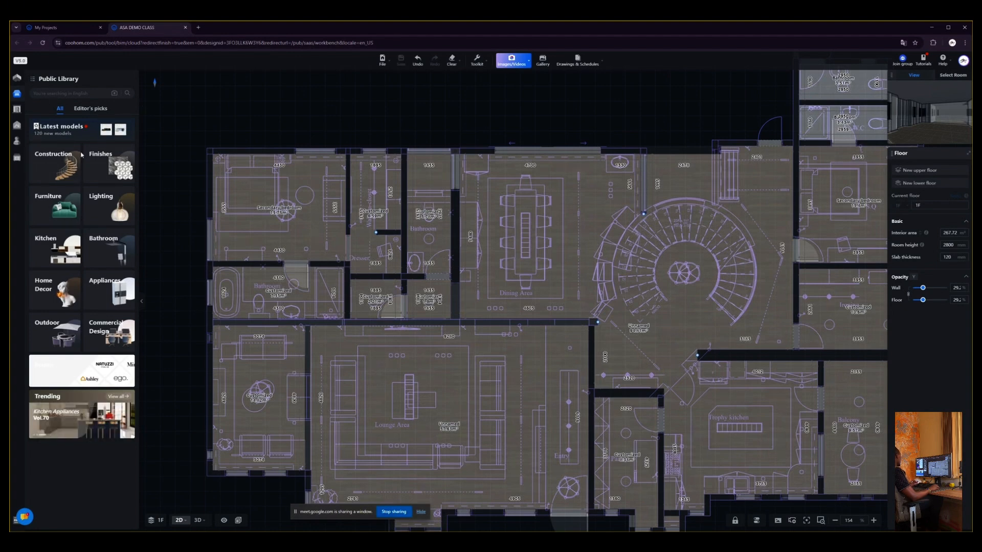
Look through the Floor Plan drawing tools and the Public Library's model categories, including Furniture.
mouse_move(21, 84)
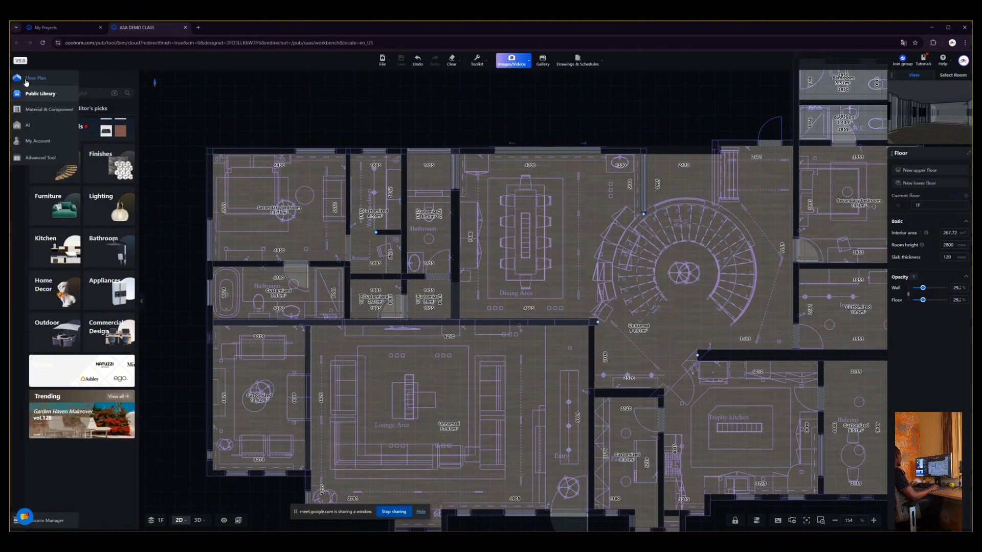
click(26, 79)
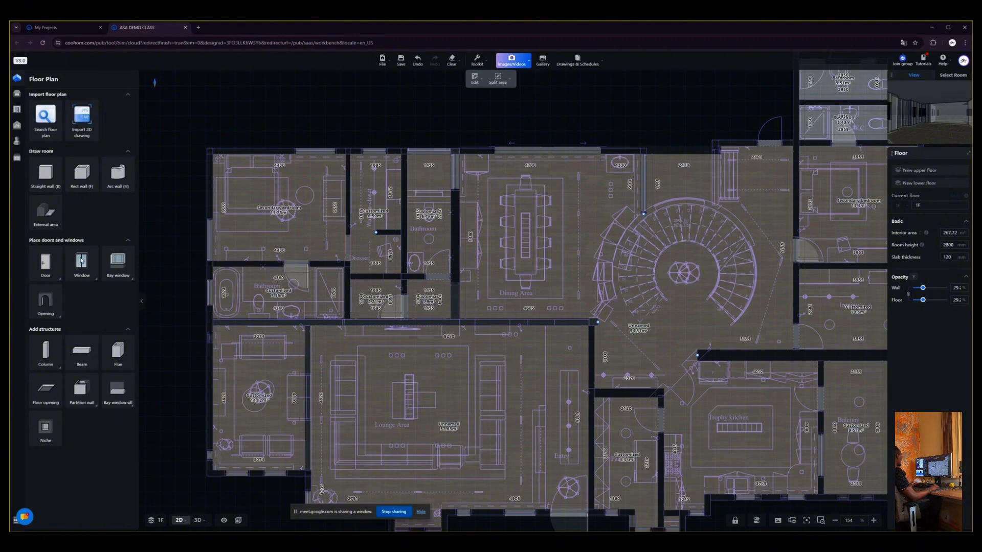
mouse_move(18, 81)
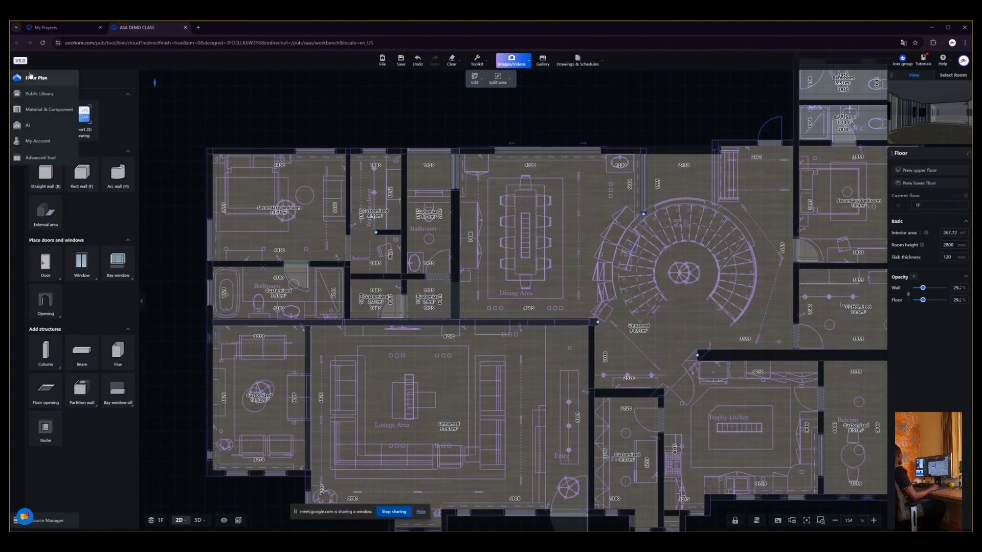
click(36, 97)
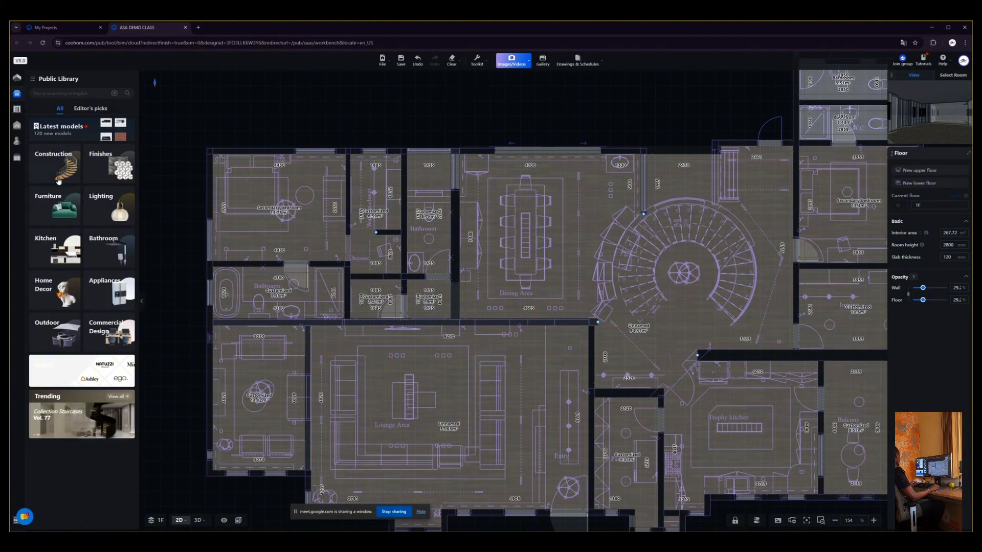
click(40, 207)
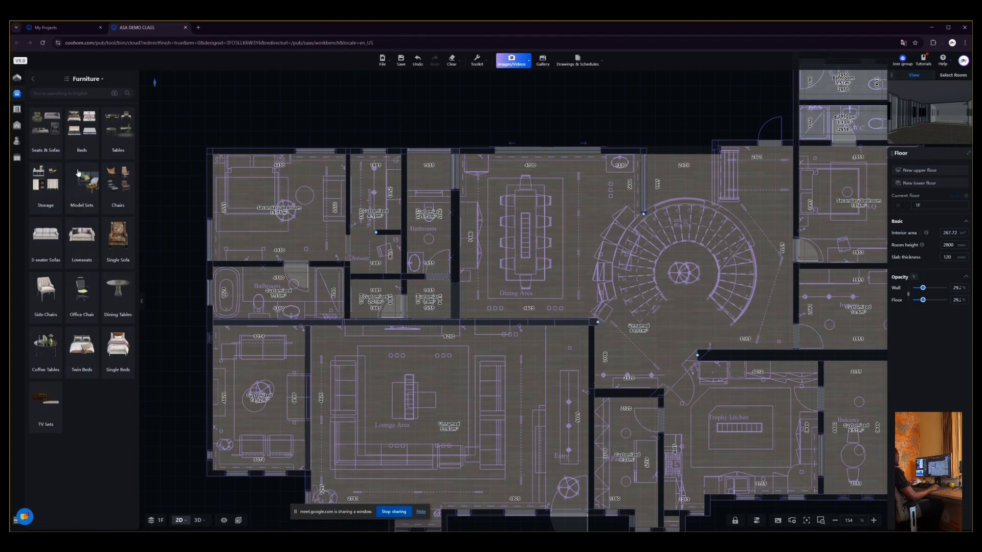
click(34, 80)
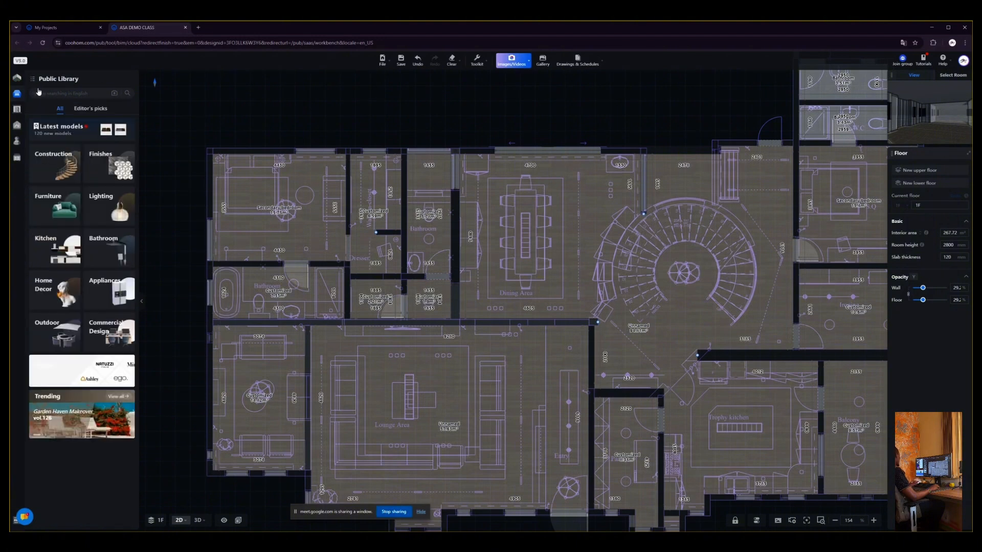
mouse_move(36, 82)
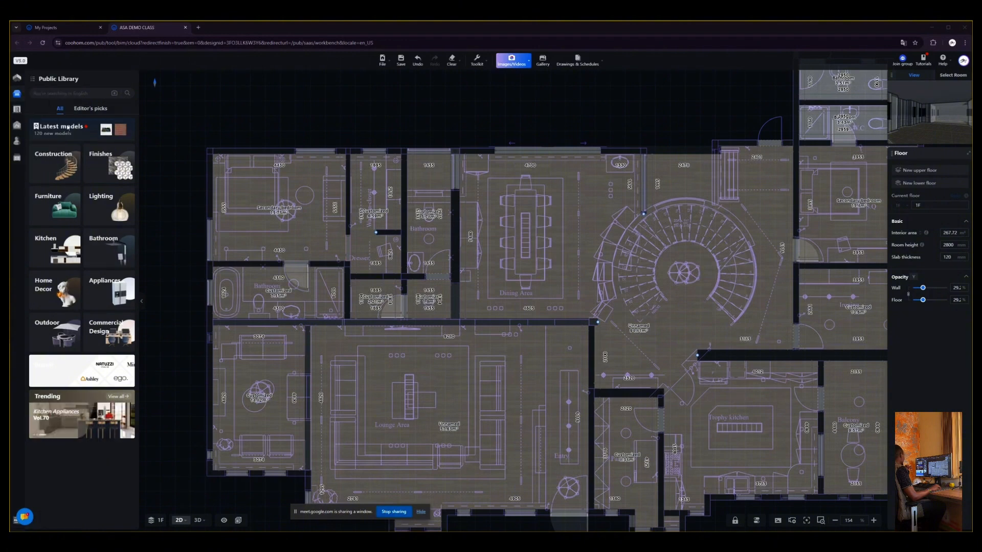
mouse_move(38, 110)
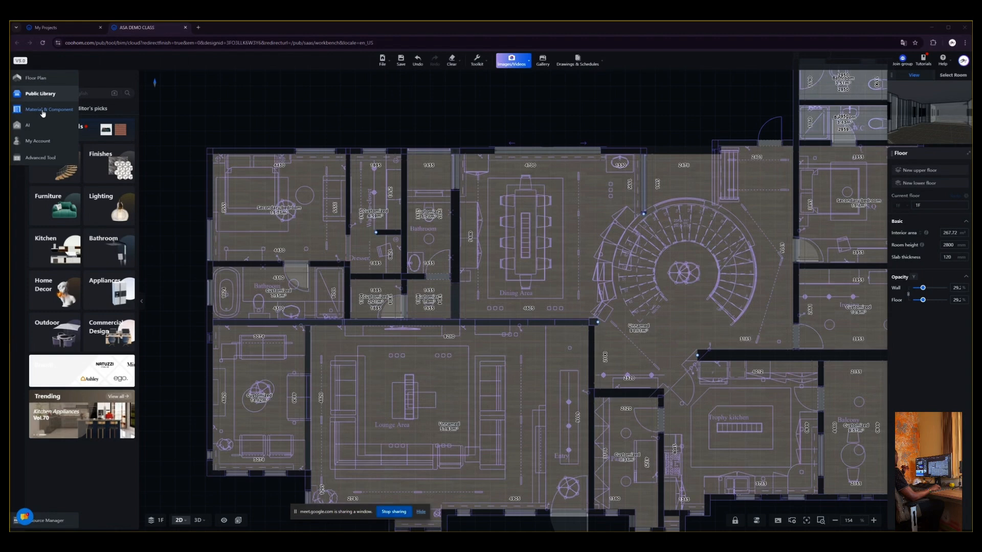
Look through the account's Favorites folders and uploaded models, and return to the Public Library.
click(37, 147)
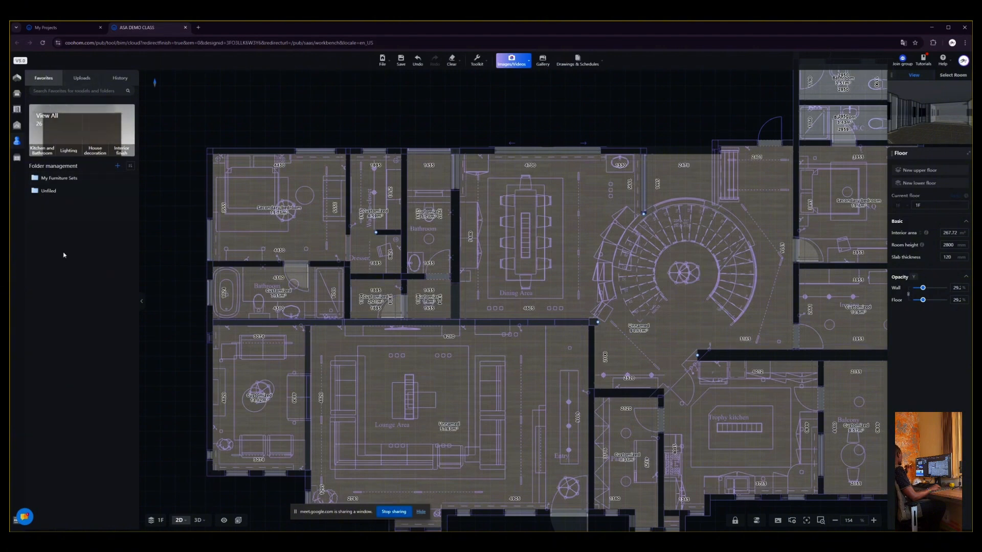
mouse_move(17, 157)
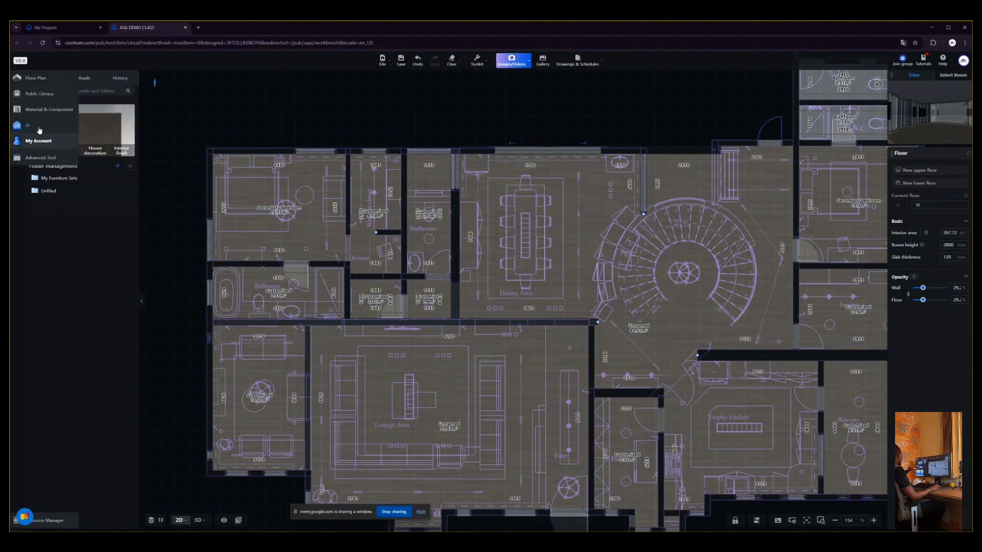
click(81, 81)
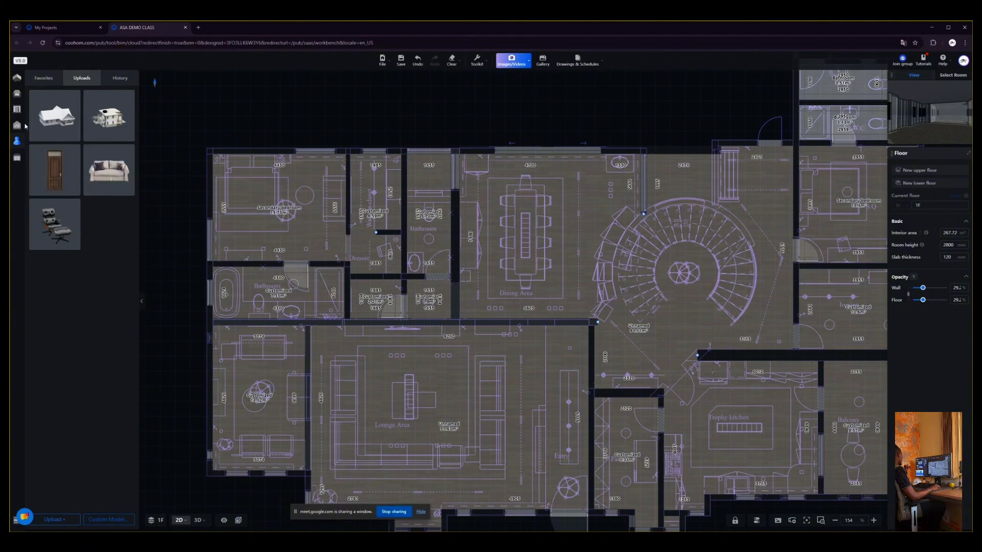
mouse_move(26, 128)
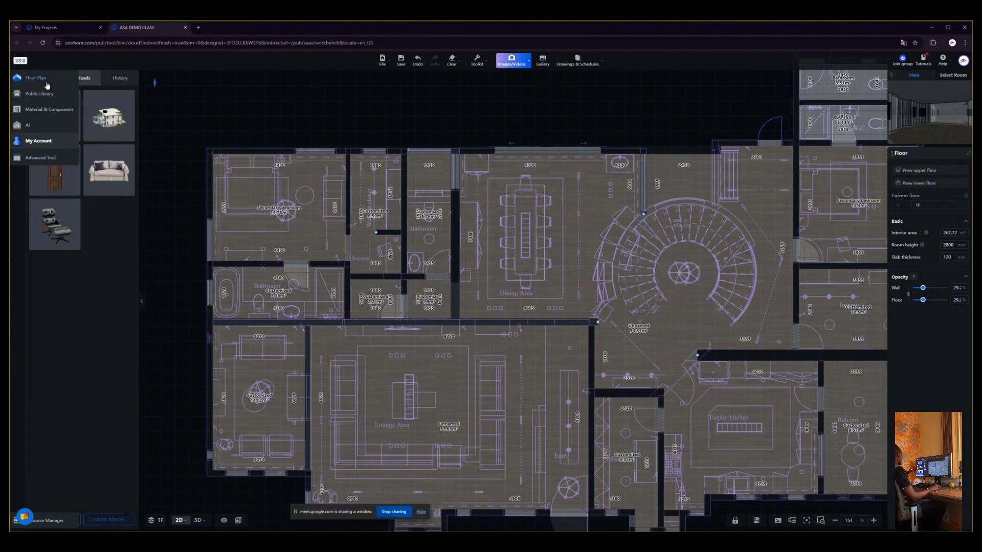
click(44, 100)
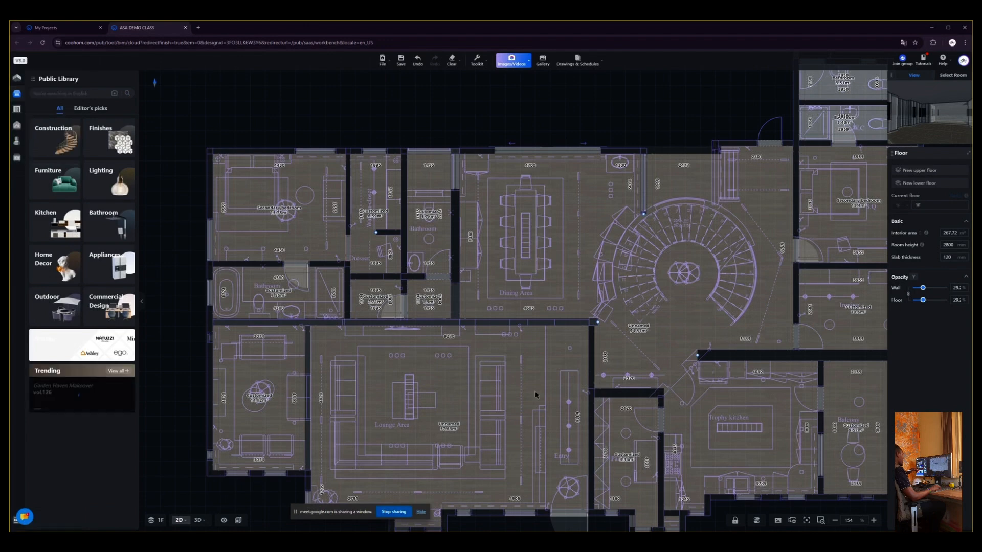
Set the wall and floor opacity to about 46% with the Lounge Area of the plan in view.
middle_drag(459, 395, 503, 274)
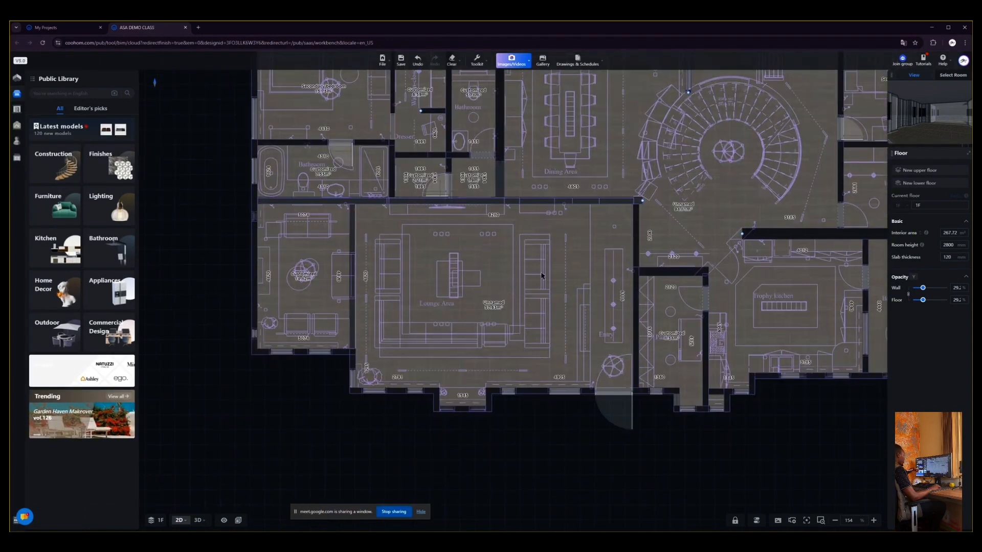
scroll(548, 280, up, 3)
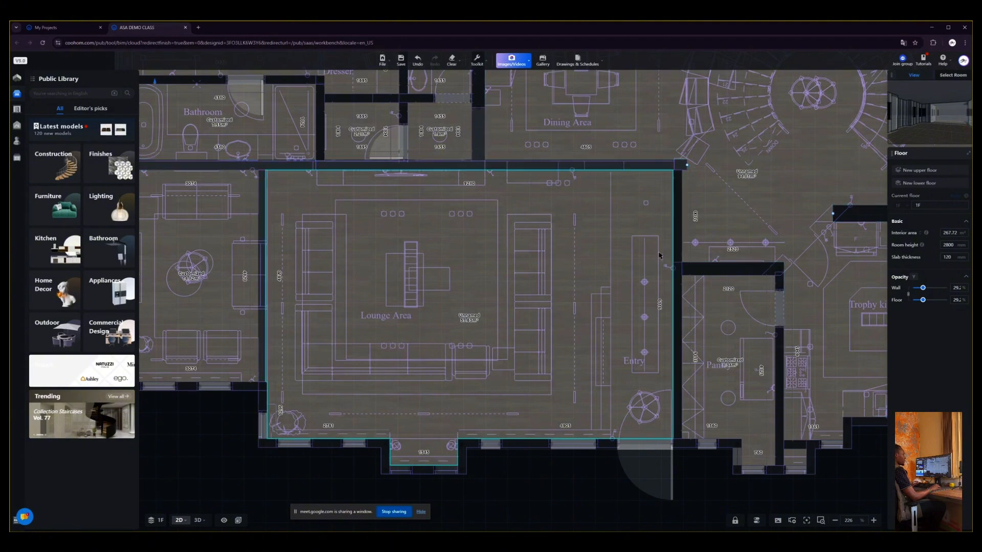
click(929, 289)
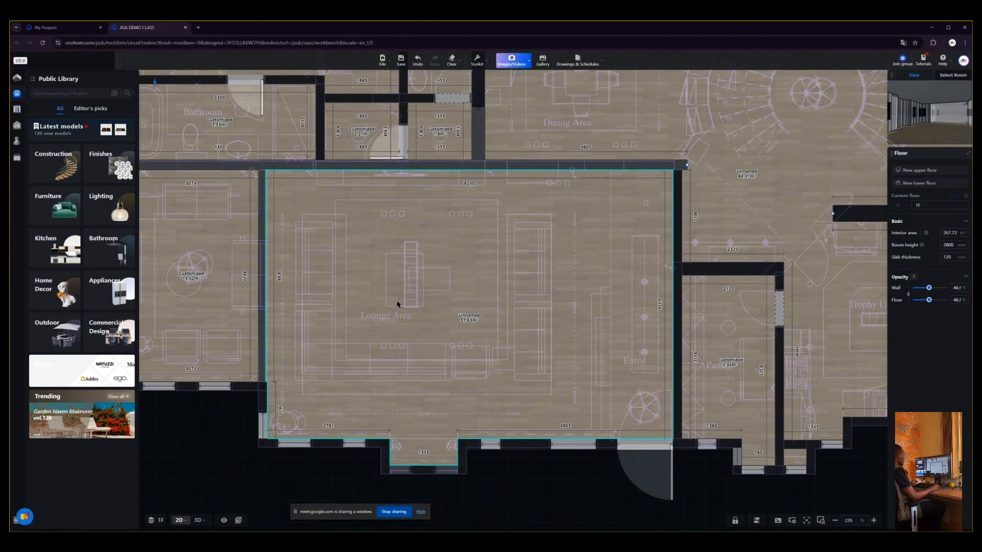
drag(398, 305, 424, 306)
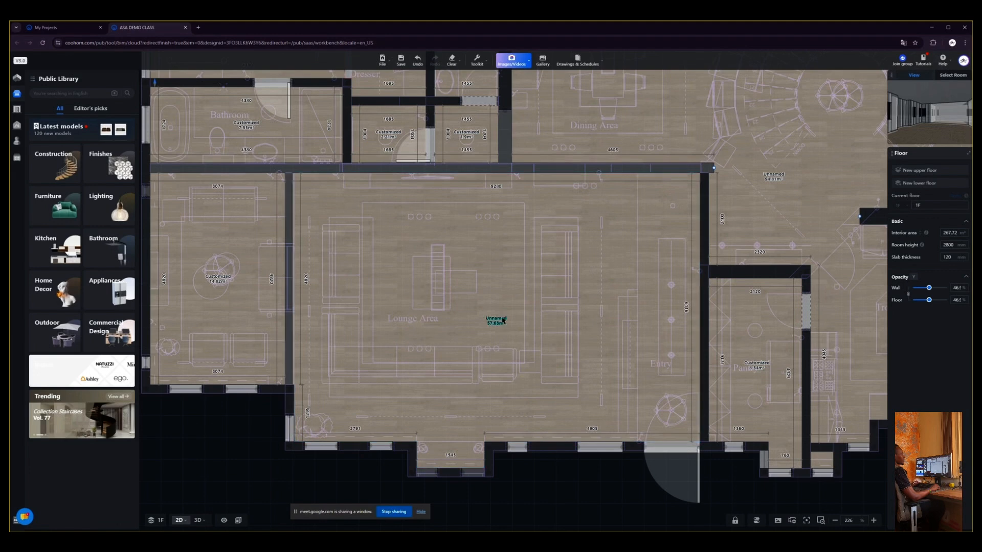
Set the room type of the unnamed Lounge Area room to Living room.
click(503, 321)
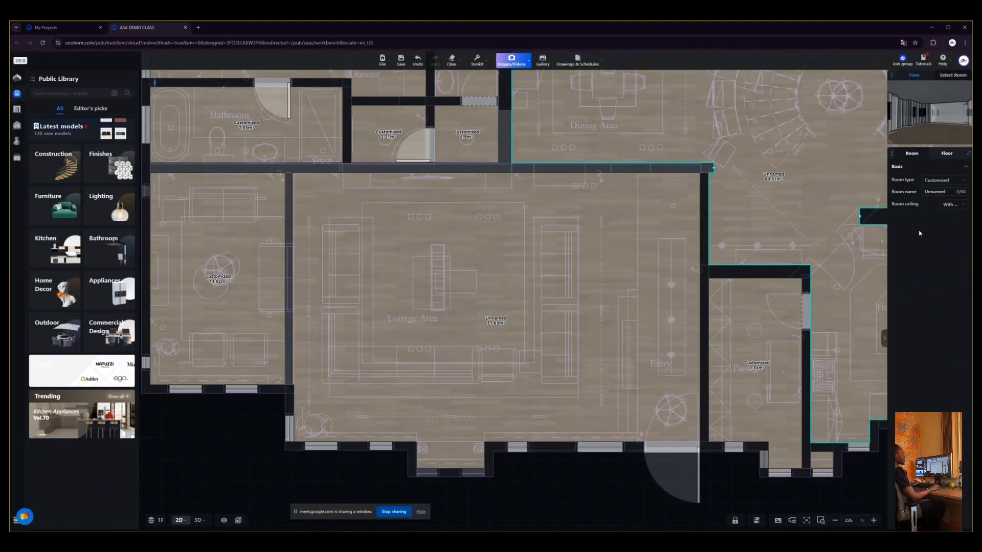
click(936, 181)
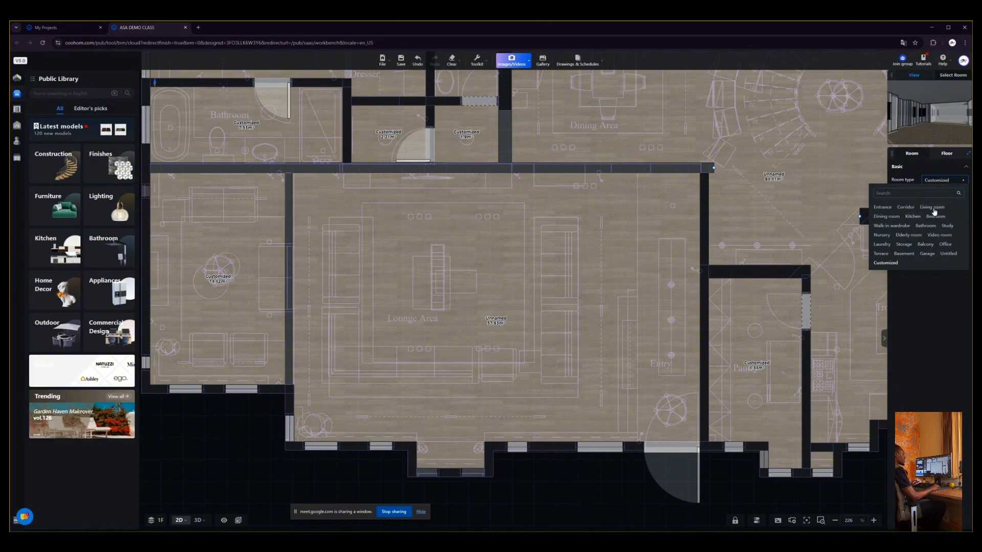
click(933, 208)
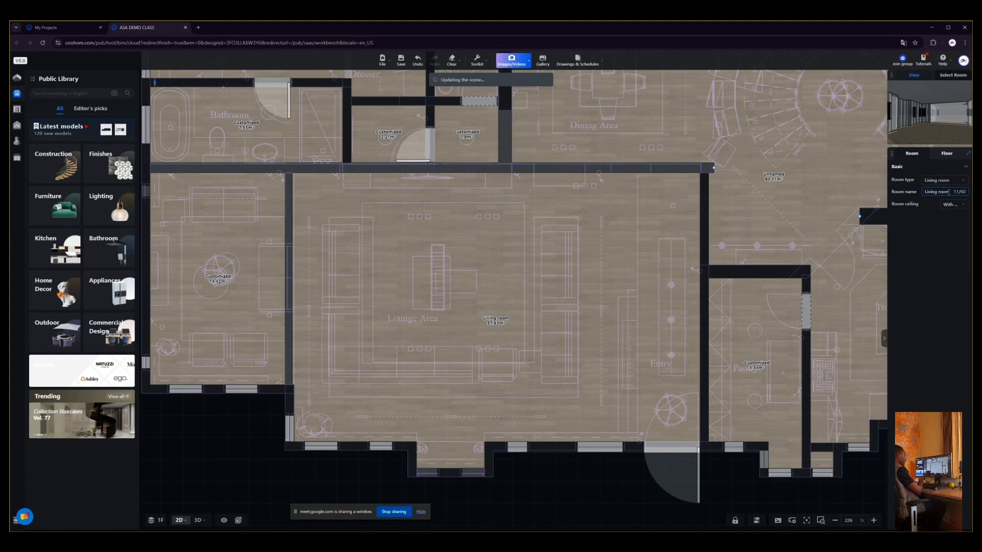
Rename the Lounge Area room as "Main lounge".
drag(954, 192, 915, 199)
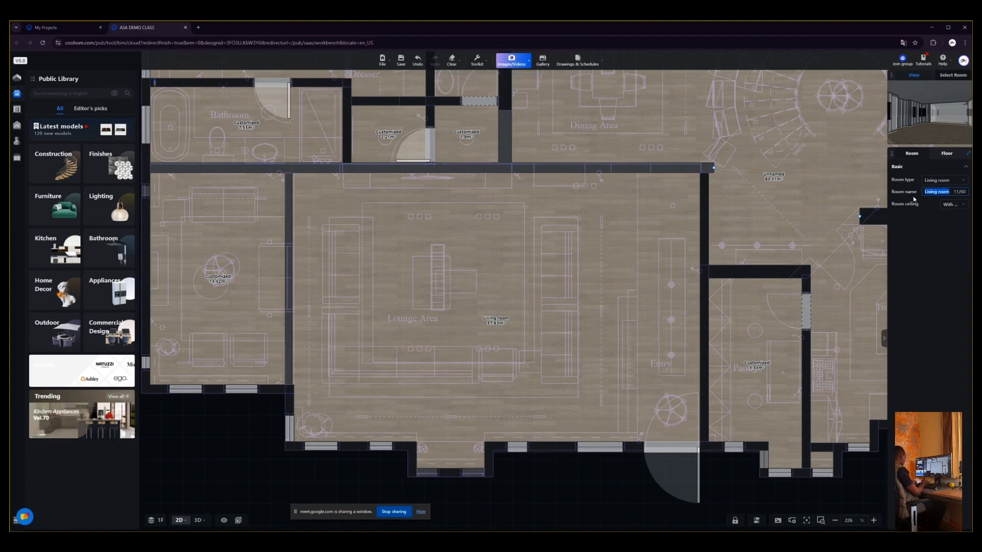
text(mA)
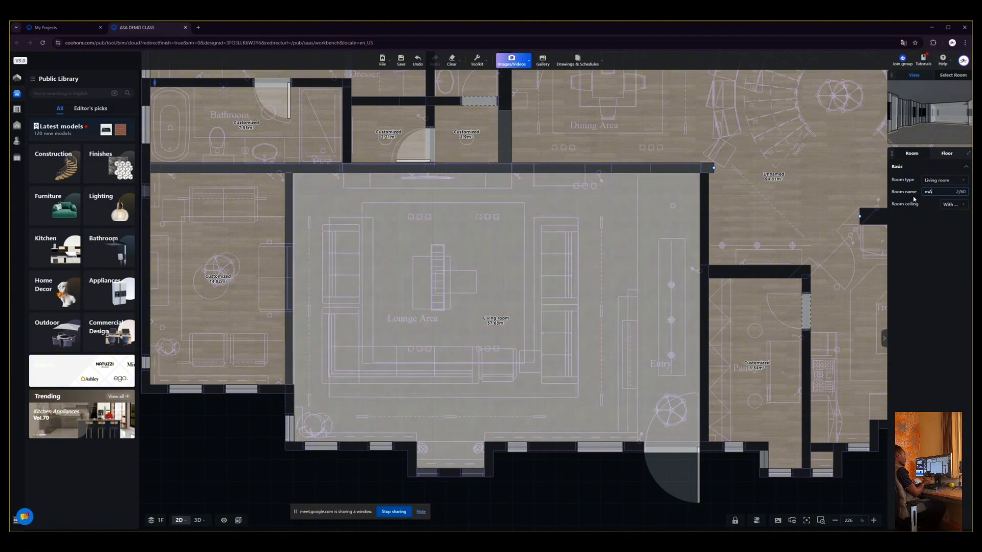
key(BackSpace)
key(BackSpace)
key(BackSpace)
text(AI)
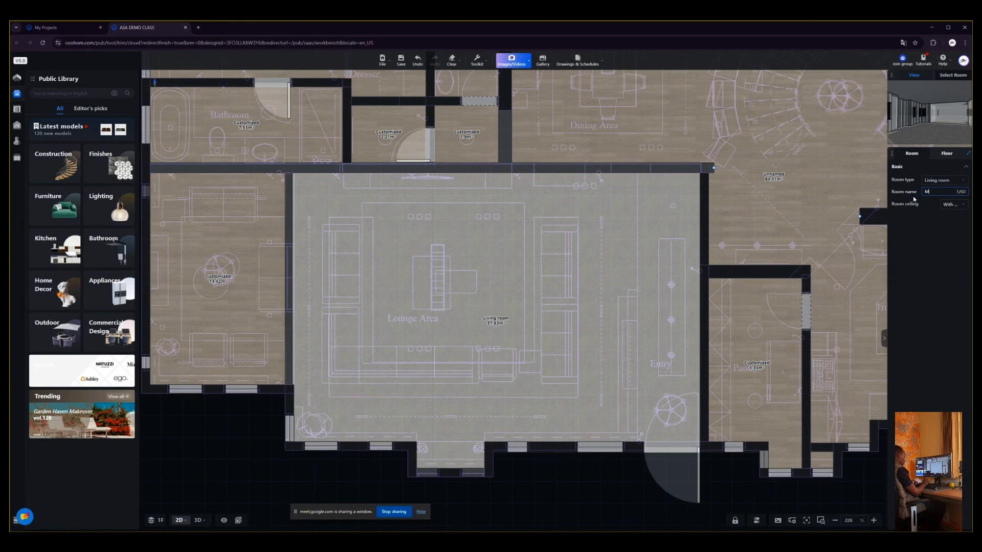
text(ain)
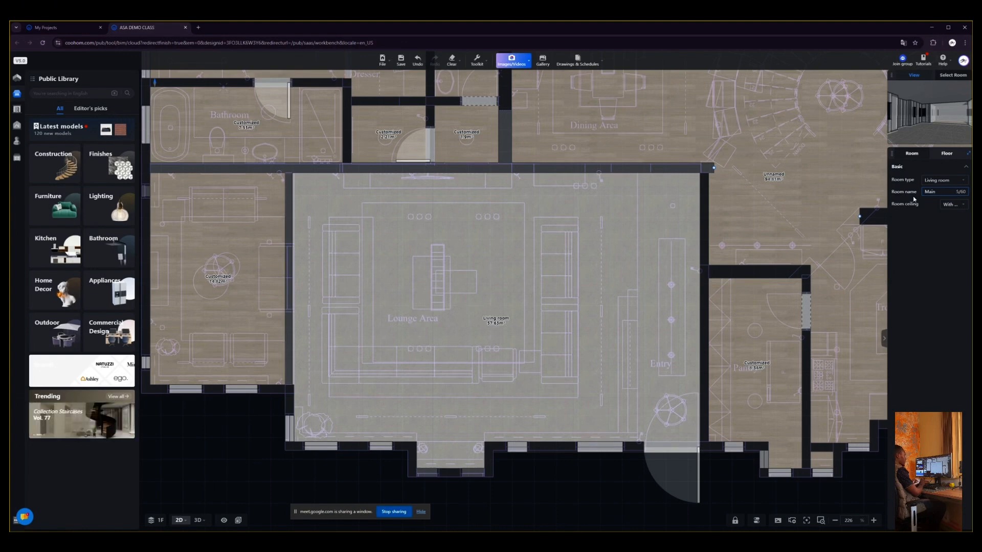
text( lounge)
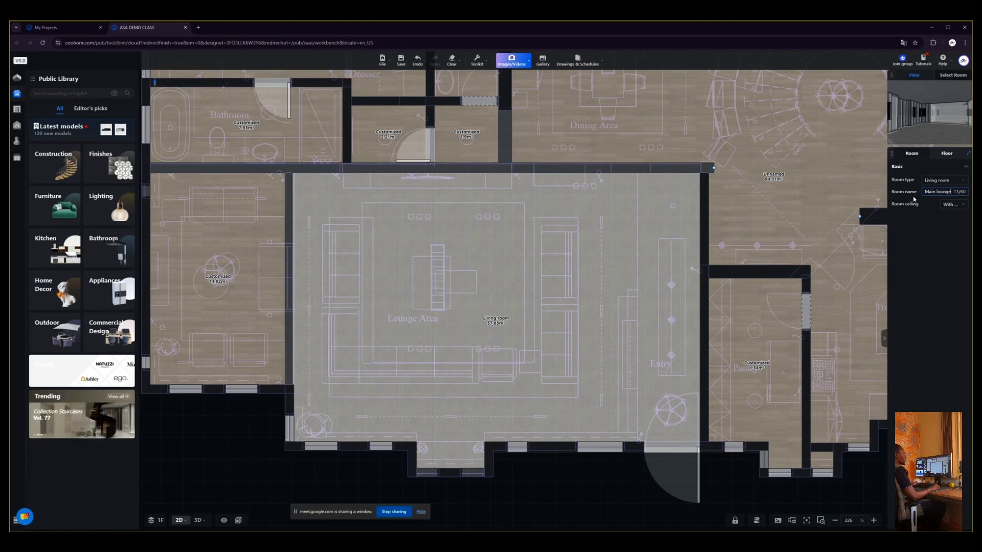
key(Return)
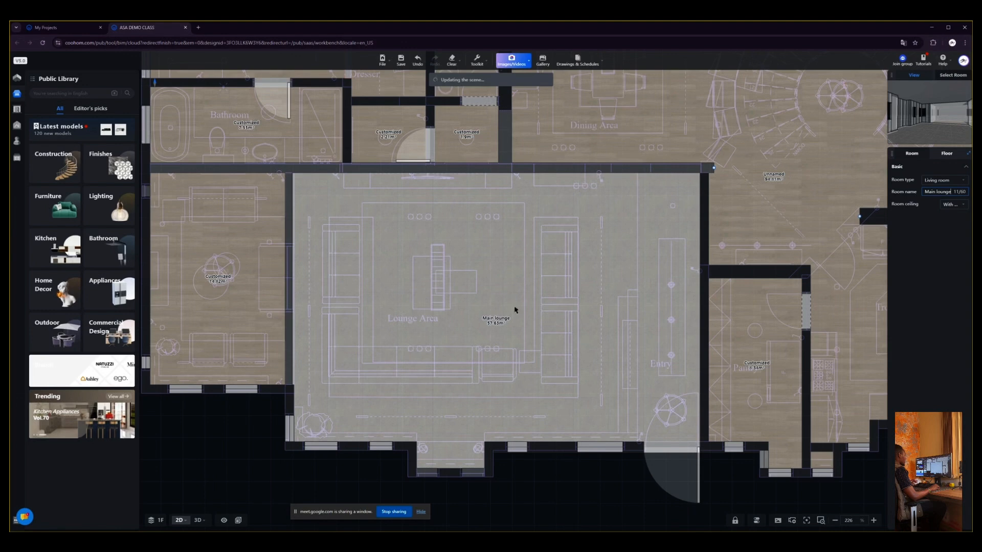
Raise the wall and floor opacity to about 77% to check the floor finishes, and lower it to about 42% to show the drawing.
click(491, 321)
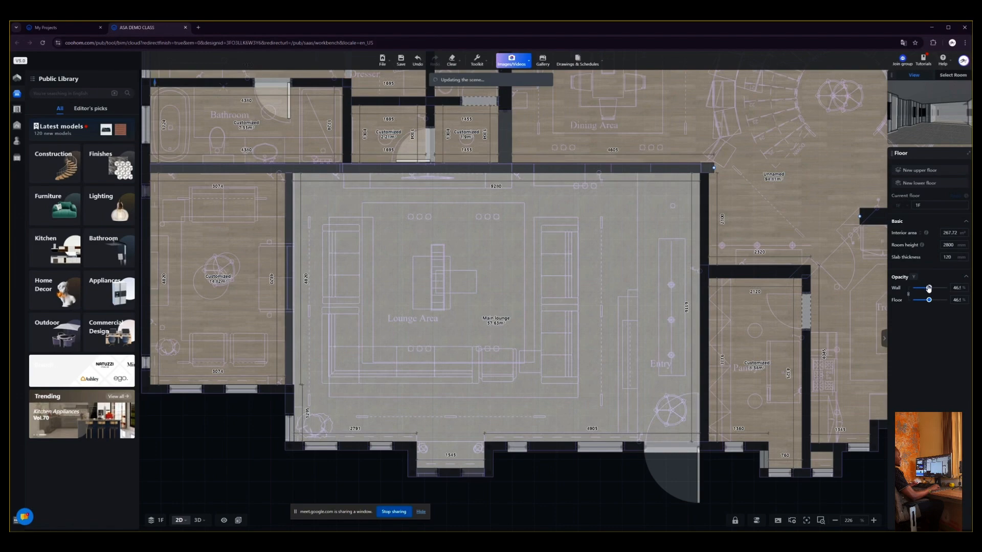
drag(930, 289, 941, 291)
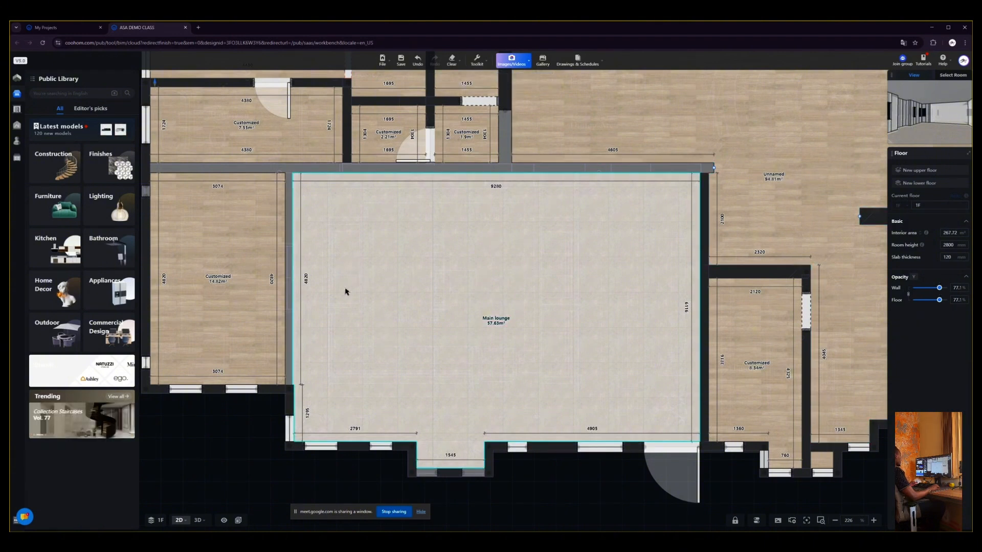
drag(245, 294, 336, 298)
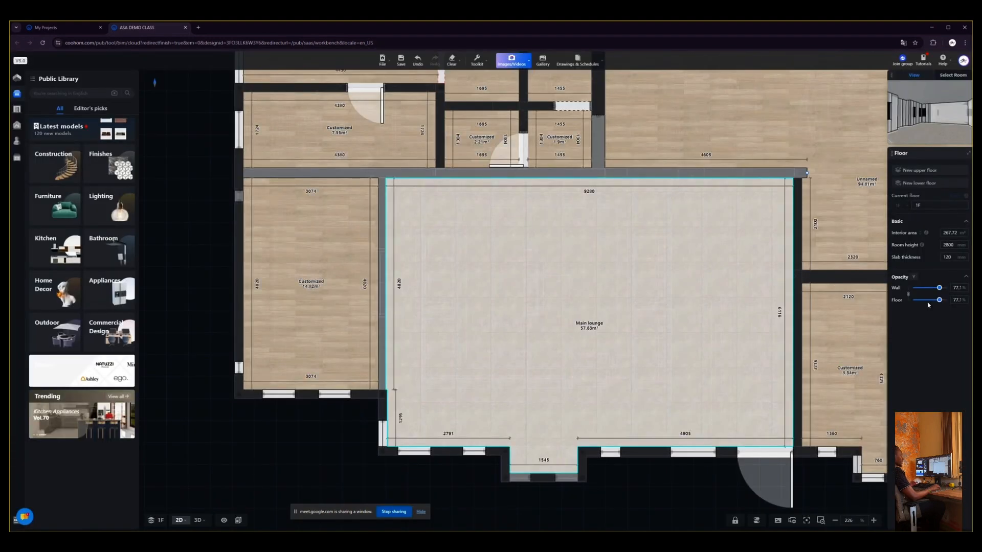
drag(939, 289, 929, 293)
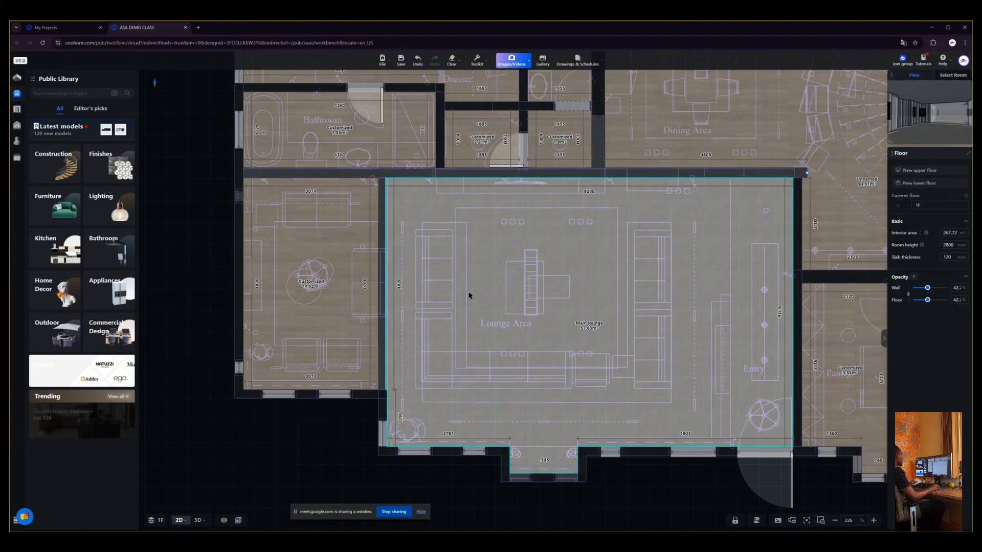
Place a door opening 715 mm wide and 2000 mm high in the wall between the Main lounge and the smaller seating room.
scroll(462, 287, up, 2)
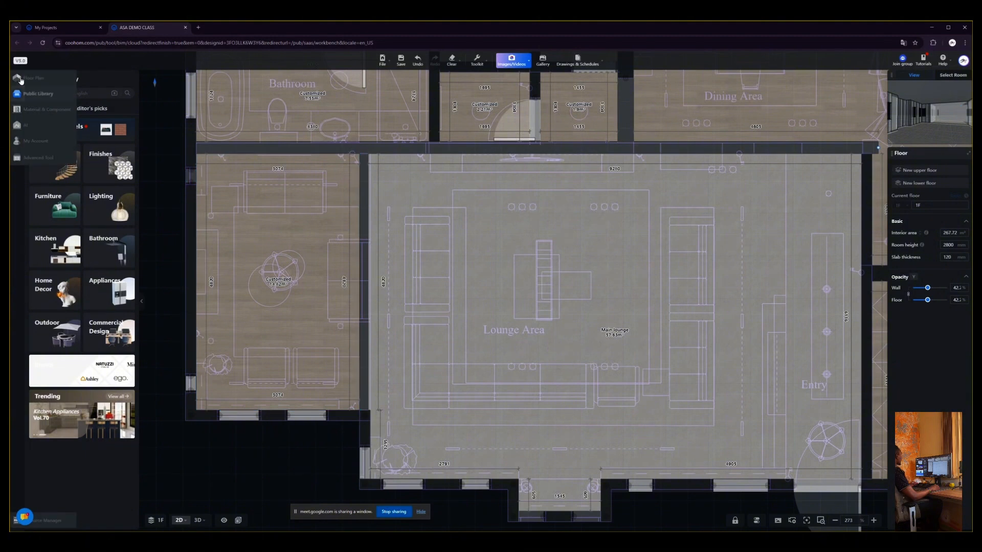
click(28, 80)
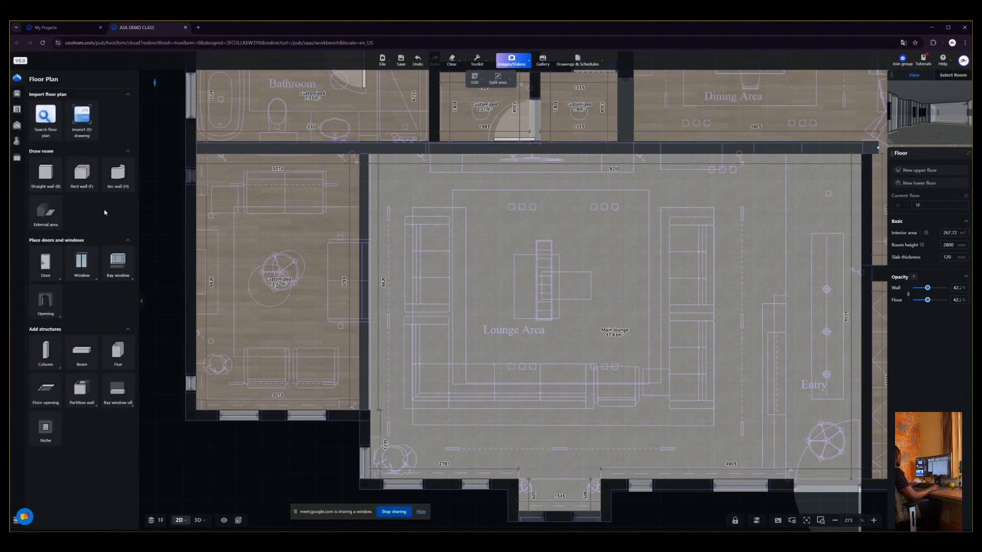
mouse_move(45, 307)
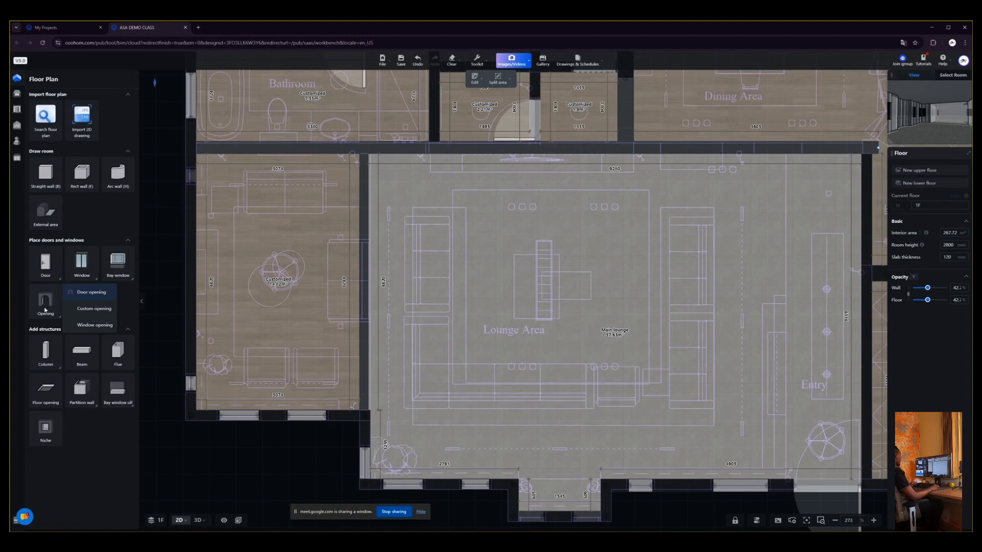
click(45, 306)
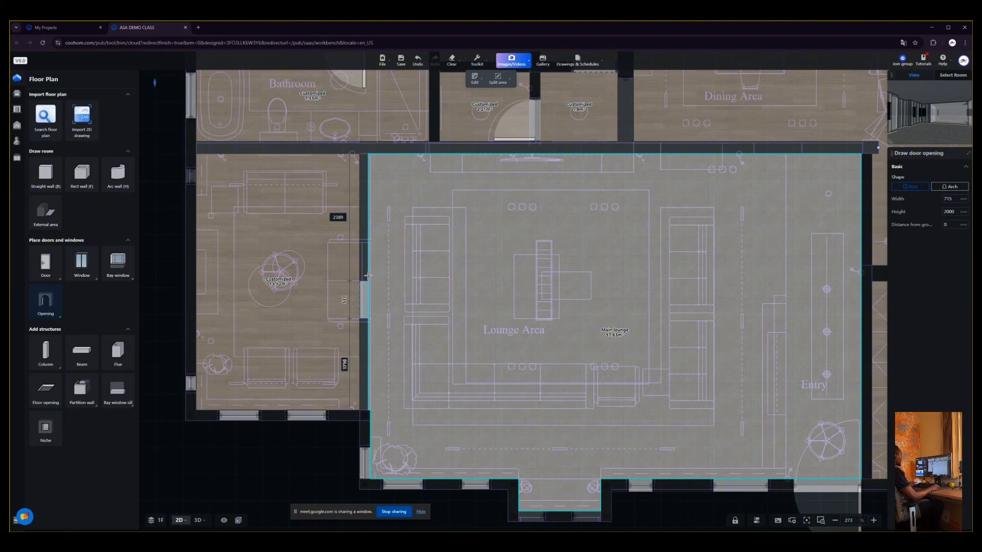
click(367, 272)
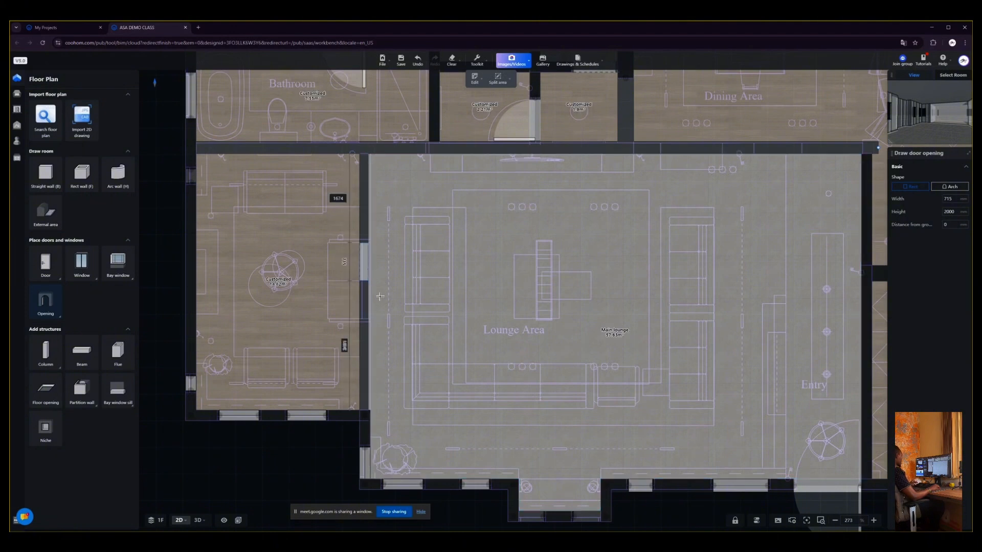
key(Escape)
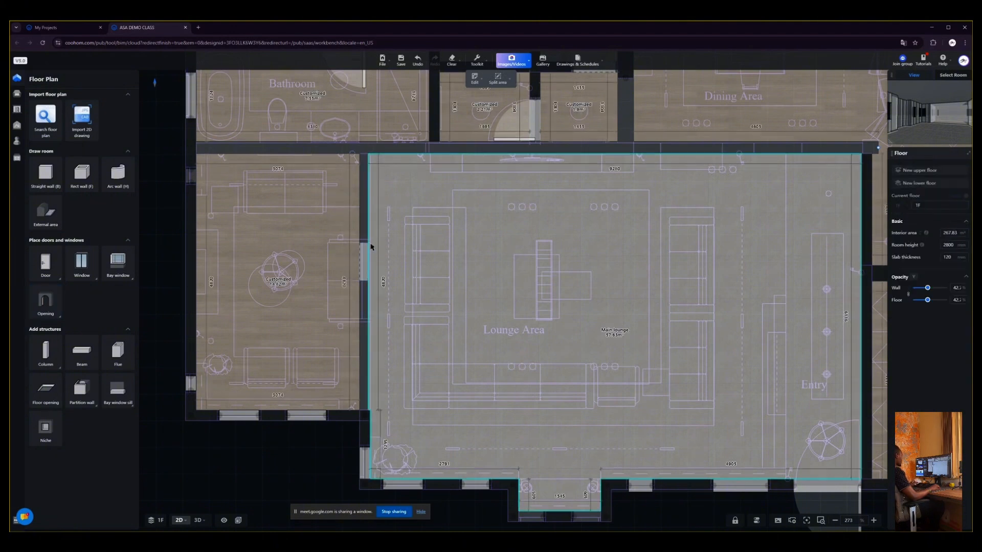
Stretch the door opening to the lower end of the dividing wall and shift that wall slightly towards the smaller seating room.
click(367, 247)
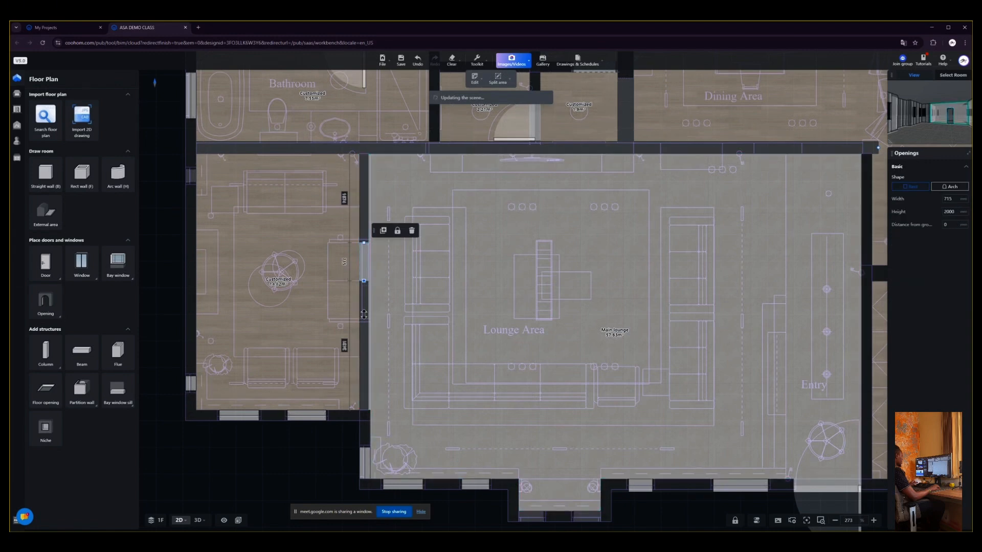
drag(367, 288, 366, 410)
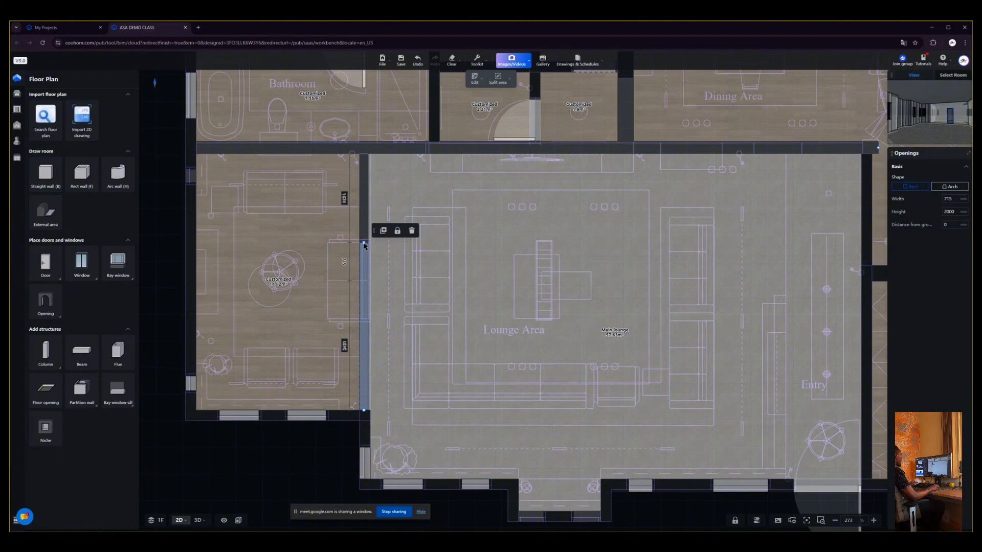
click(364, 179)
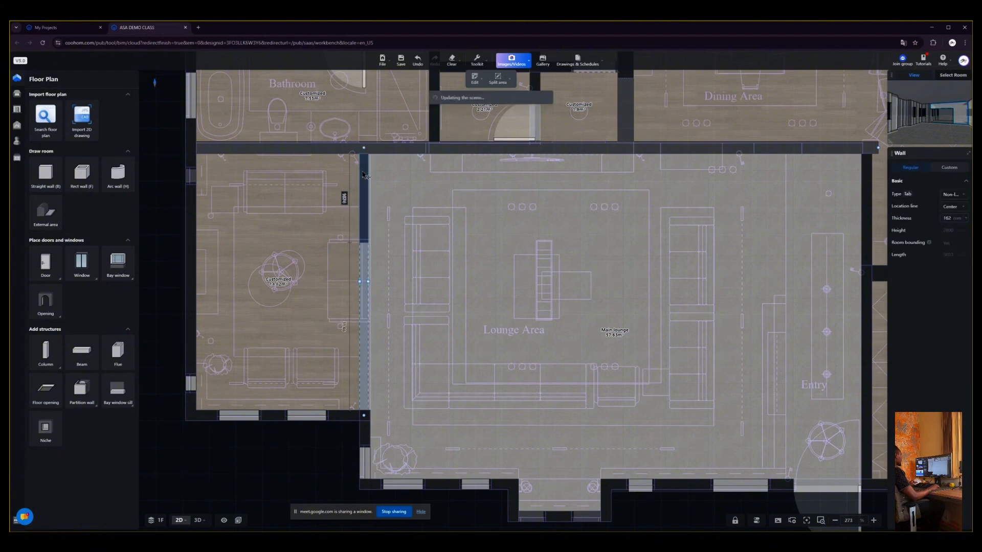
drag(358, 211, 356, 219)
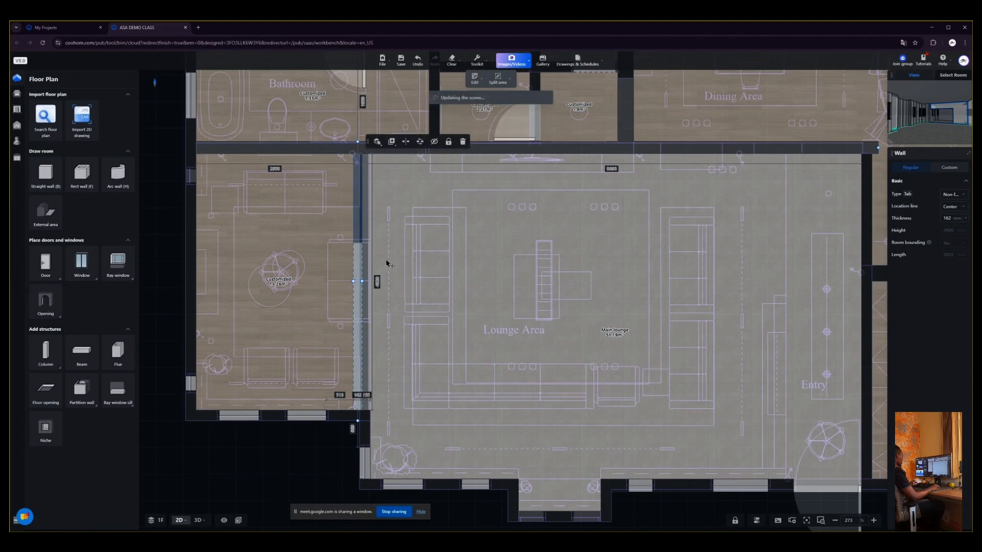
Undo the wall shift and the opening's stretch, and remove the door opening from the dividing wall.
key(ctrl+z)
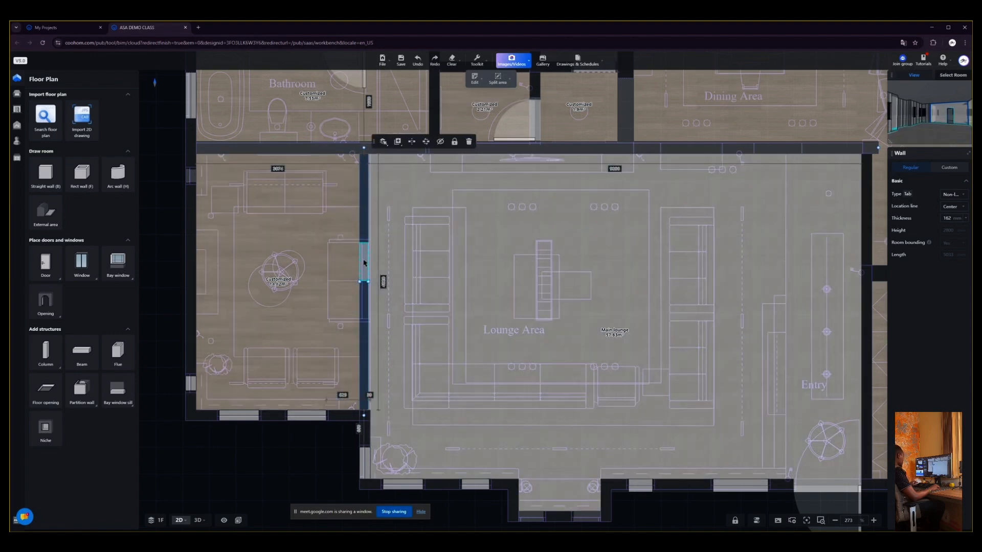
click(365, 264)
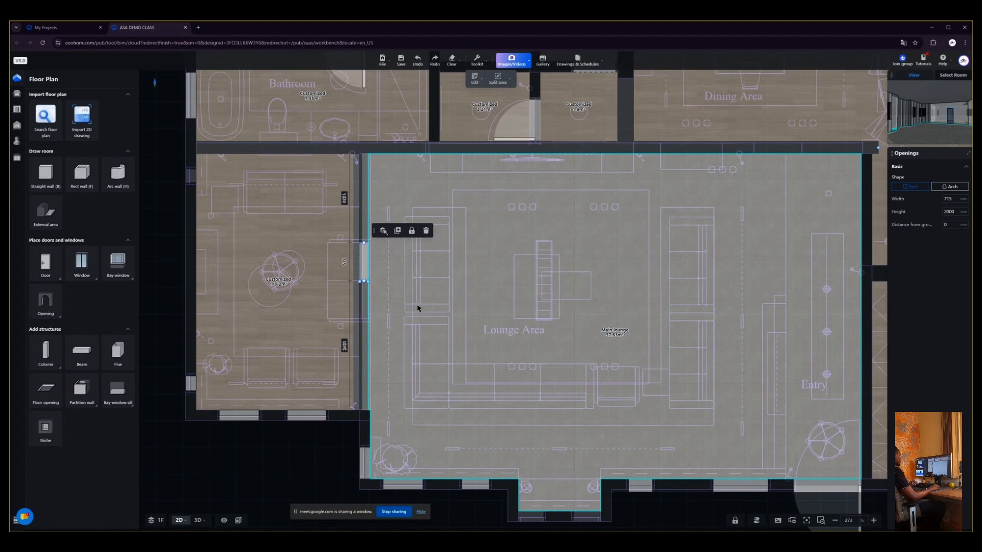
click(312, 475)
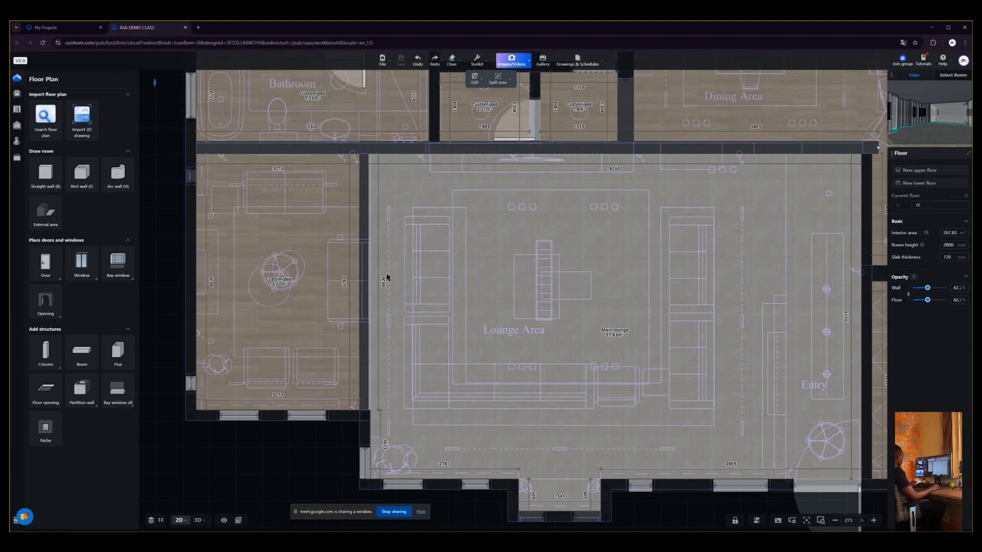
Save the project, and place an opening 4820 mm wide and 2400 mm high along the full wall between the Main lounge and smaller seating room.
key(ctrl+s)
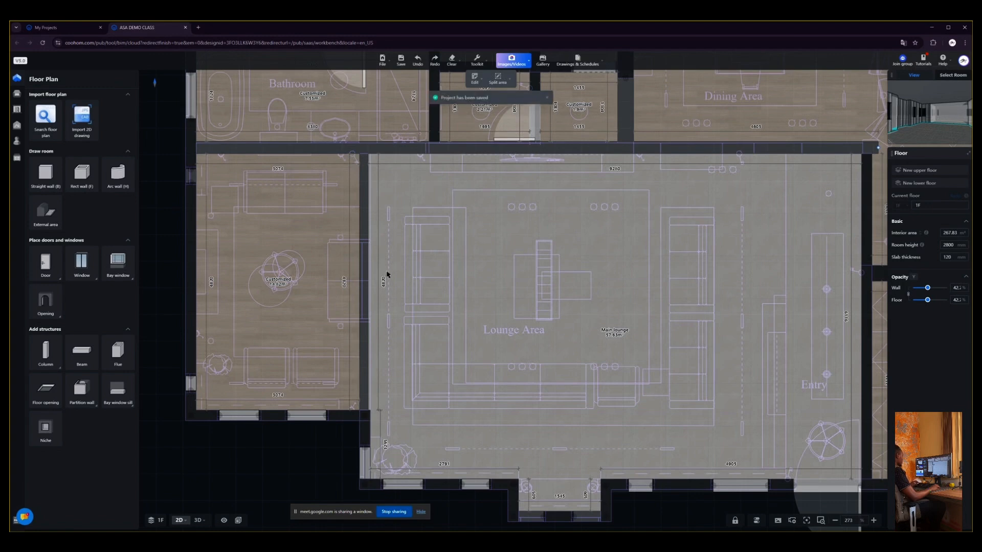
click(363, 273)
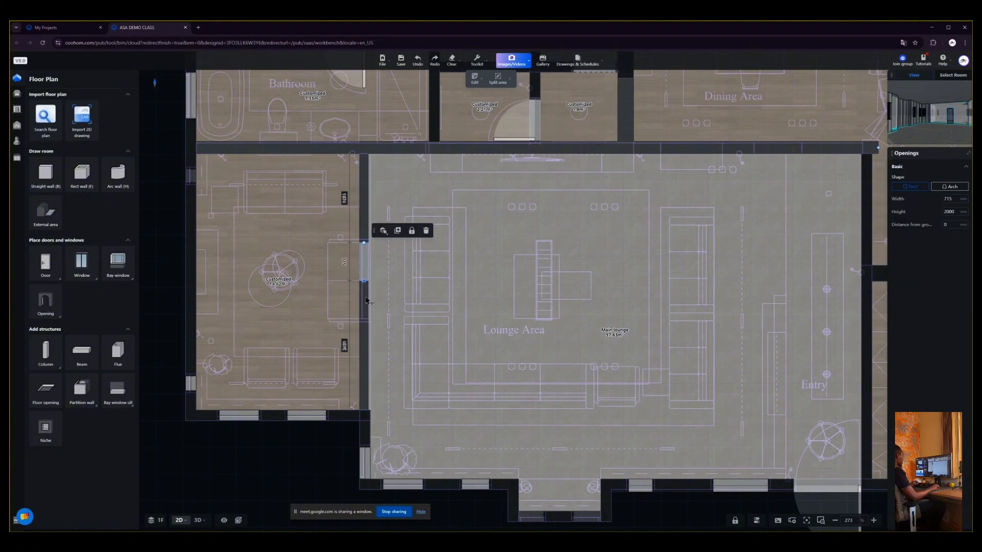
drag(366, 301, 362, 412)
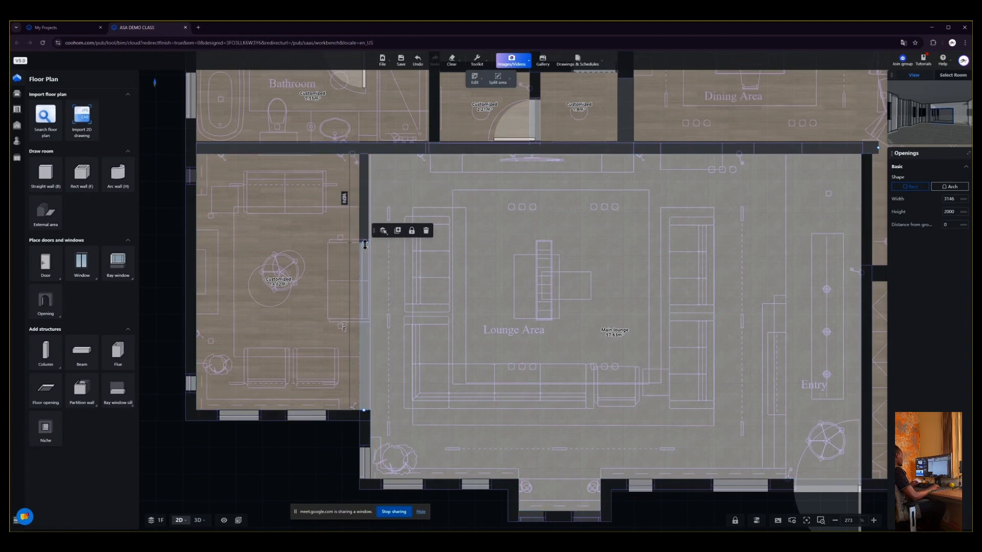
drag(364, 231, 366, 157)
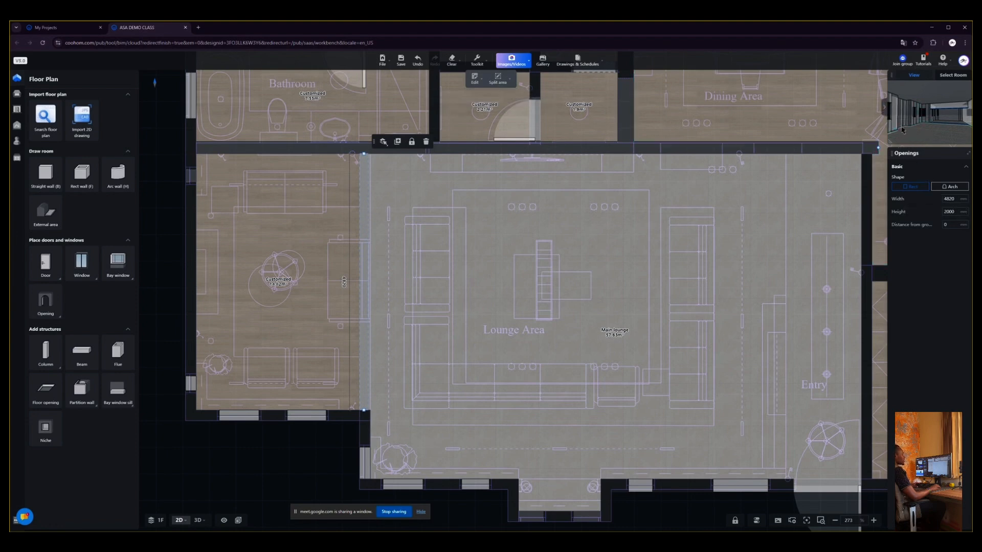
drag(960, 123, 935, 112)
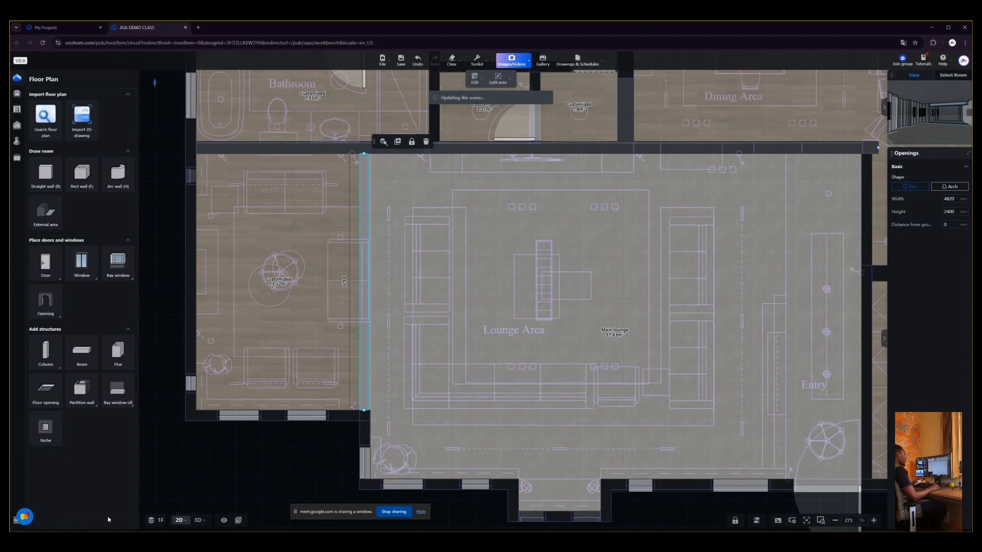
click(290, 466)
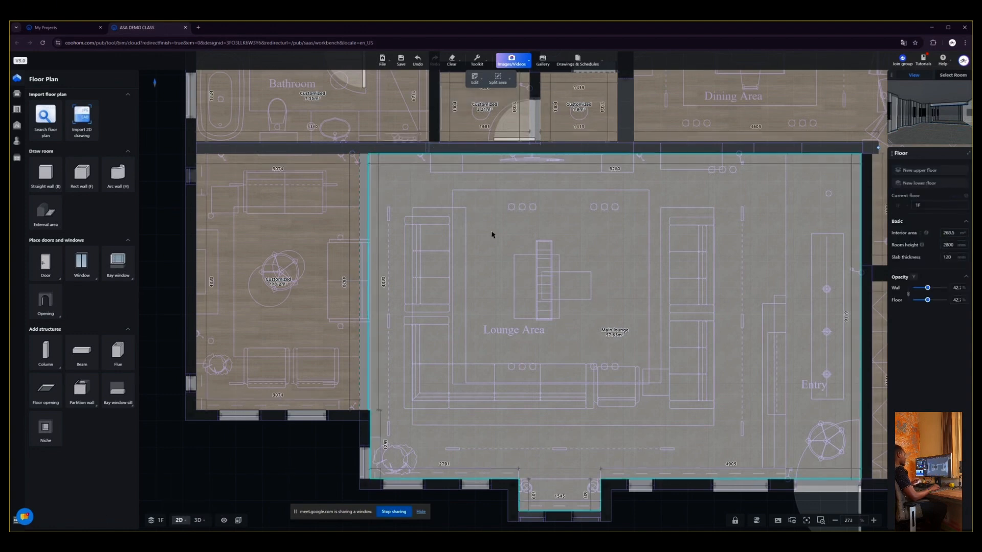
Examine the new opening in 3D from inside the Main lounge with the wall and floor opacity raised to 100%.
key(3)
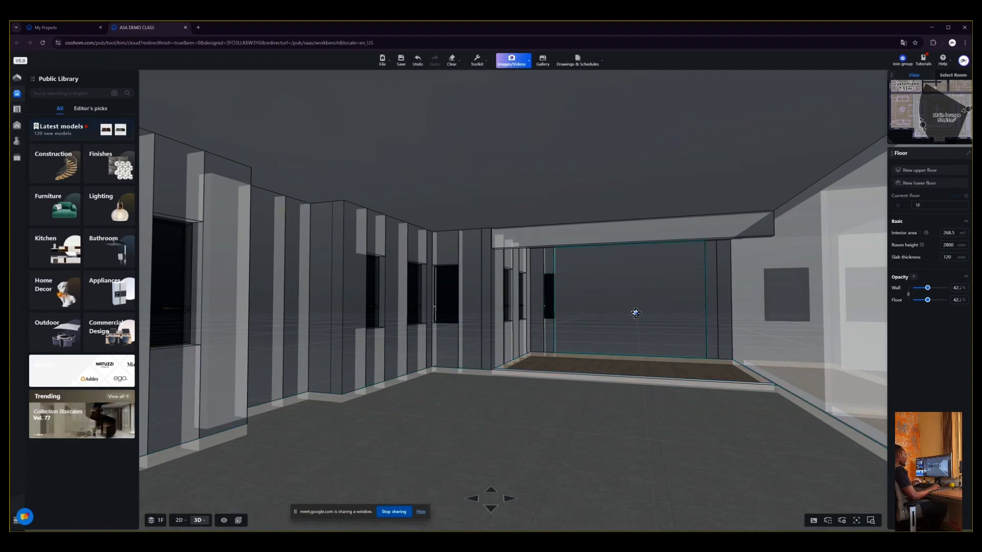
drag(635, 313, 860, 306)
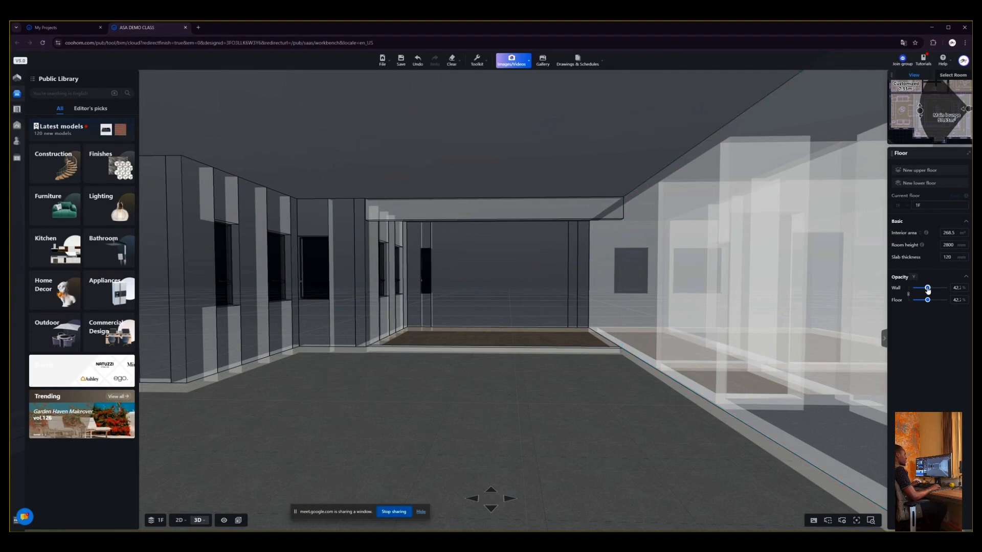
drag(932, 290, 966, 289)
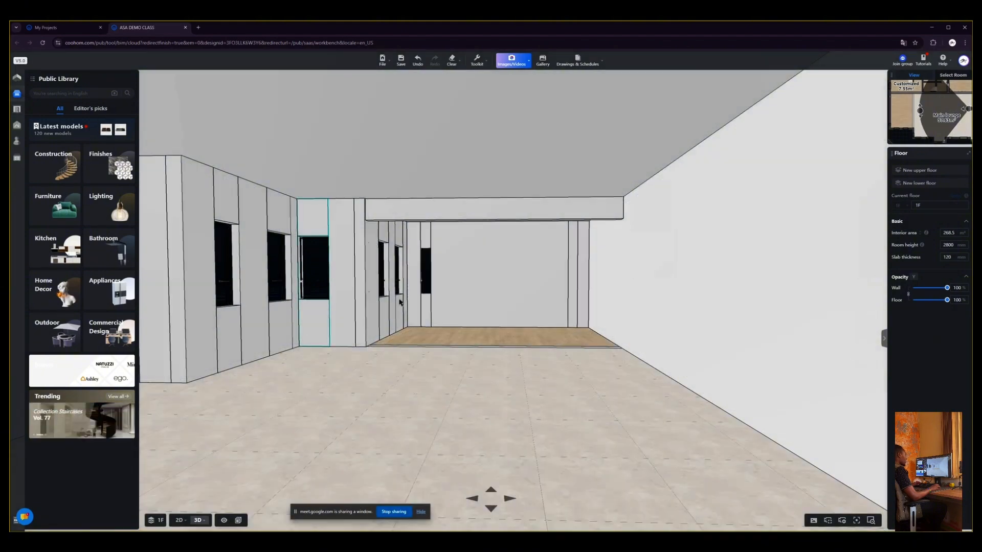
scroll(401, 300, up, 1)
scroll(490, 292, up, 1)
scroll(490, 293, up, 4)
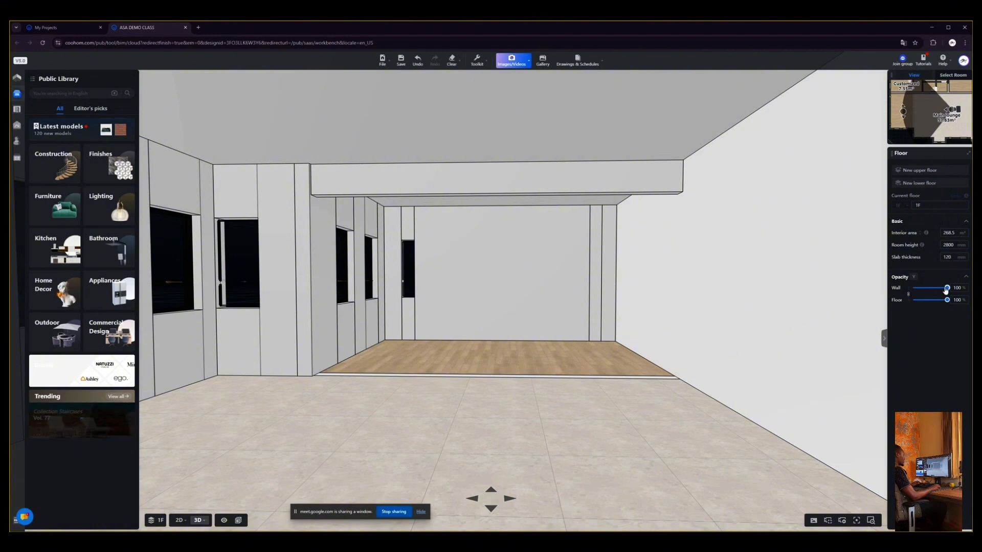
Lower the wall and floor opacity to about 54% and return to the 2D floor plan around the Main lounge.
drag(948, 289, 930, 306)
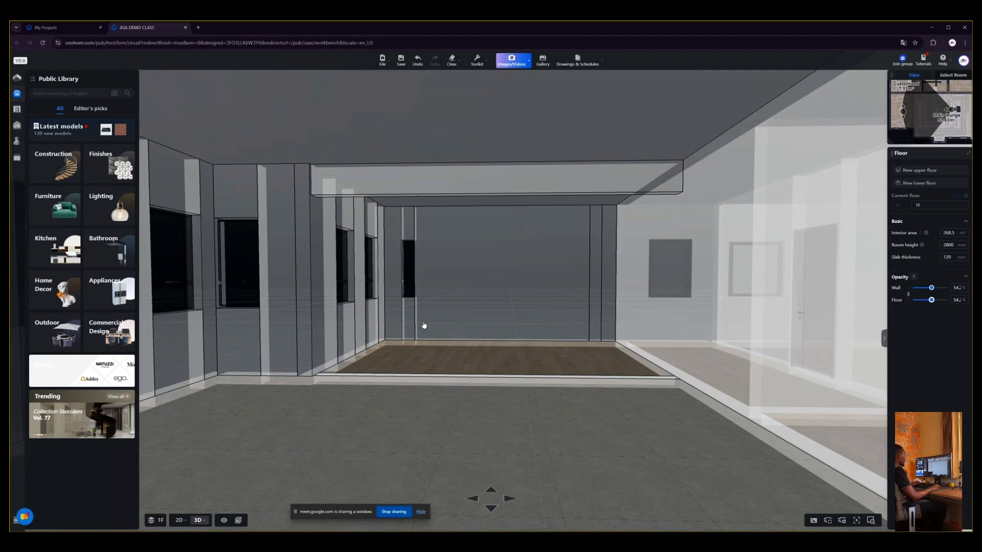
key(1)
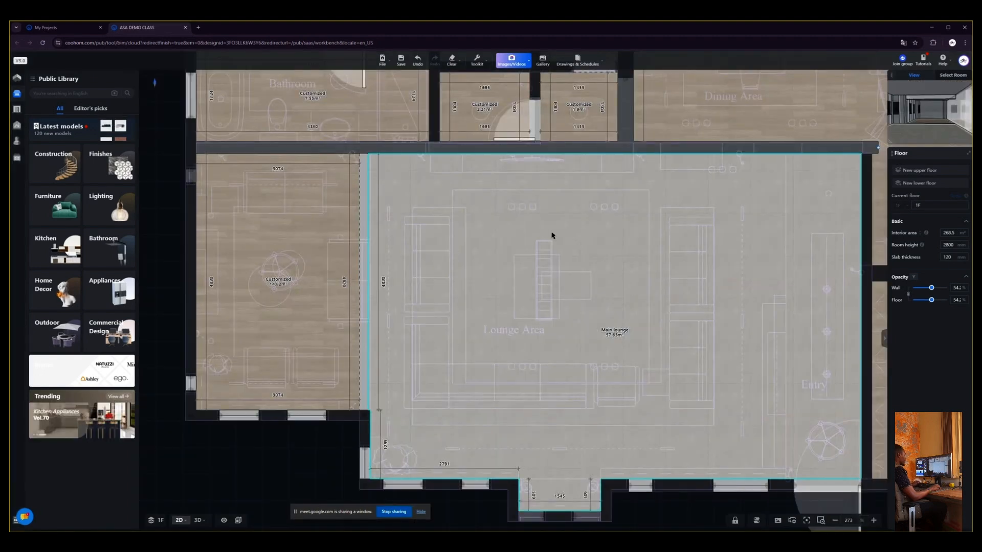
scroll(437, 250, down, 2)
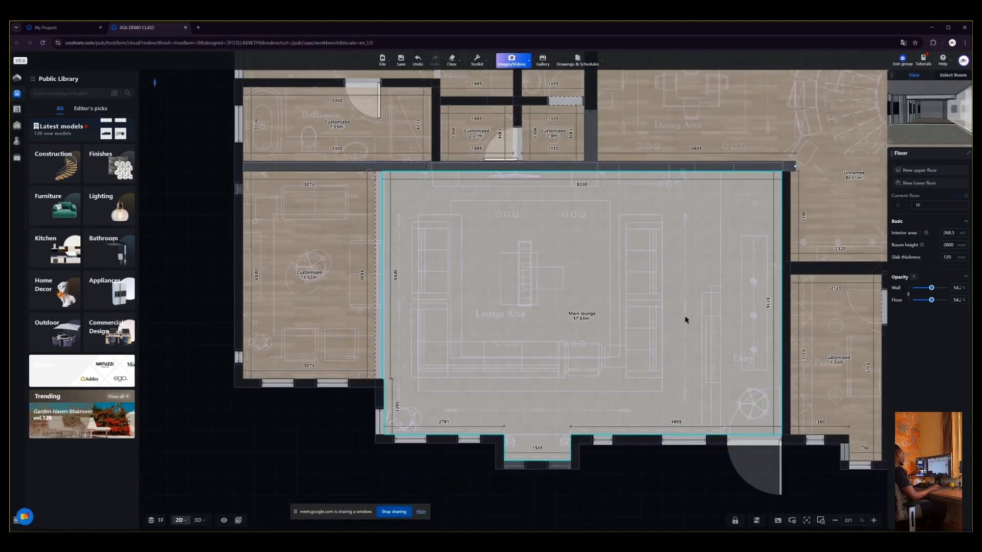
scroll(686, 320, up, 1)
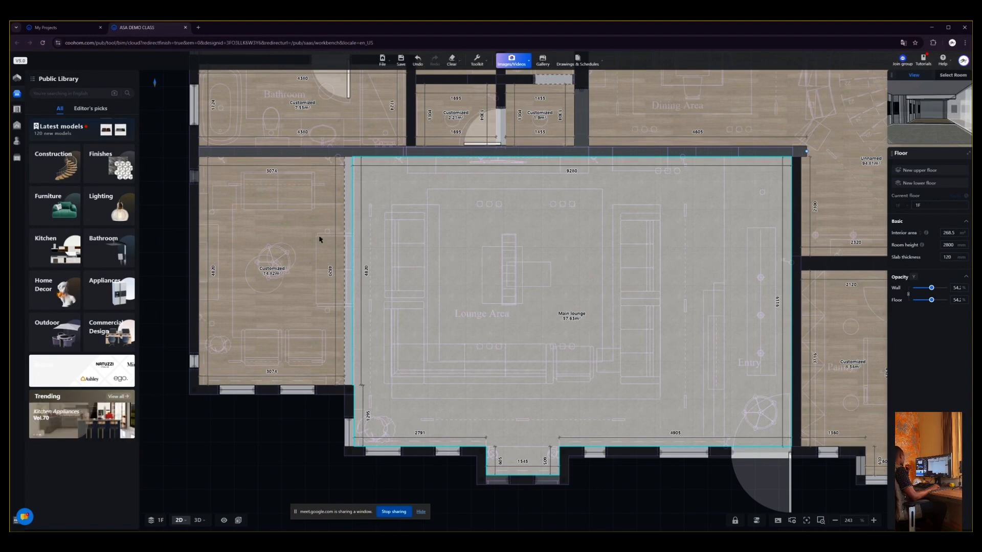
Open the 3-seater Sofas category of the furniture library and look through the sofa models.
click(46, 209)
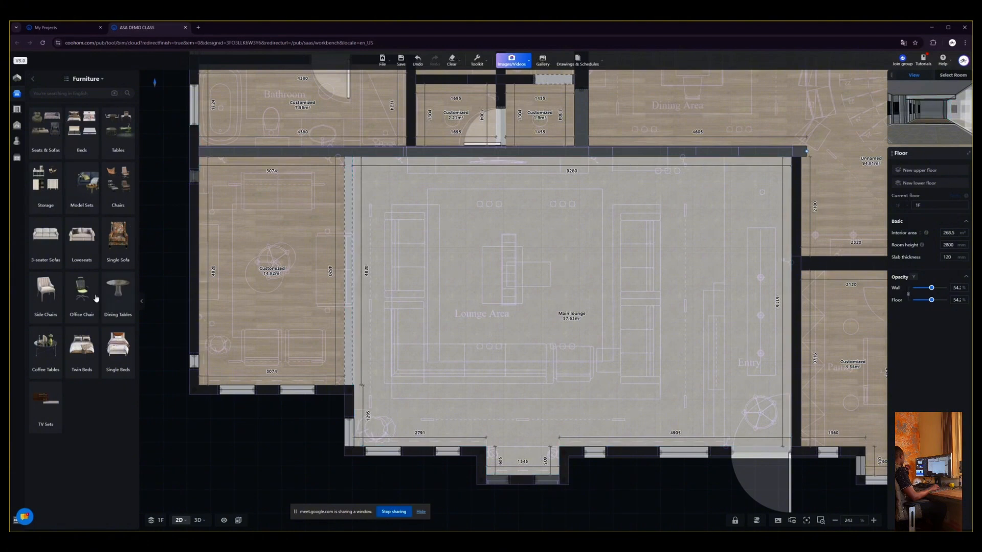
click(44, 237)
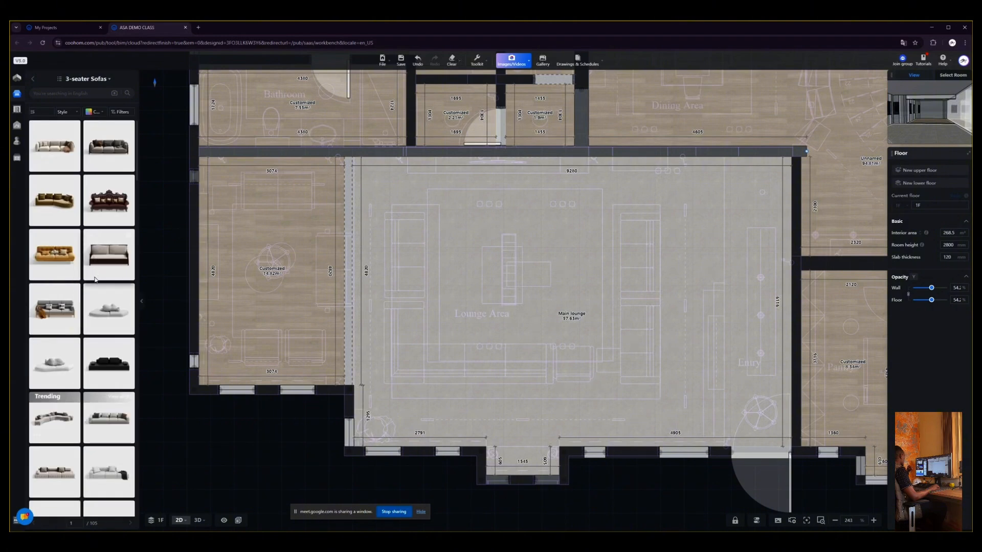
scroll(95, 280, down, 4)
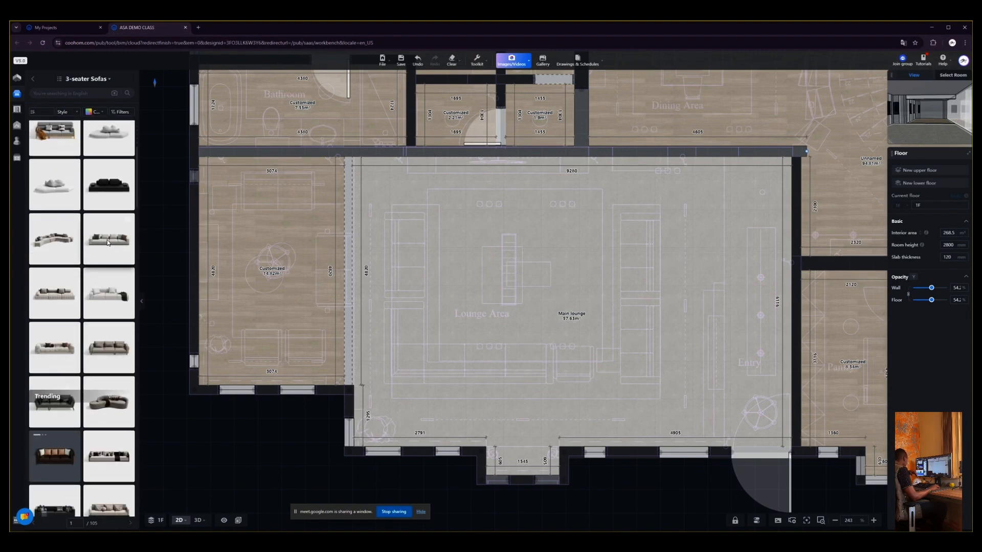
scroll(90, 283, down, 1)
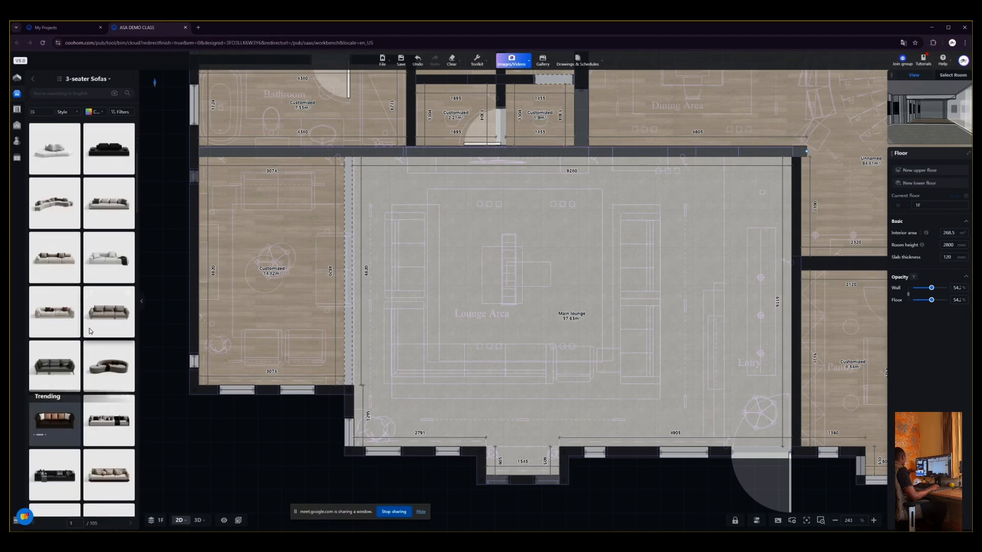
scroll(90, 332, down, 1)
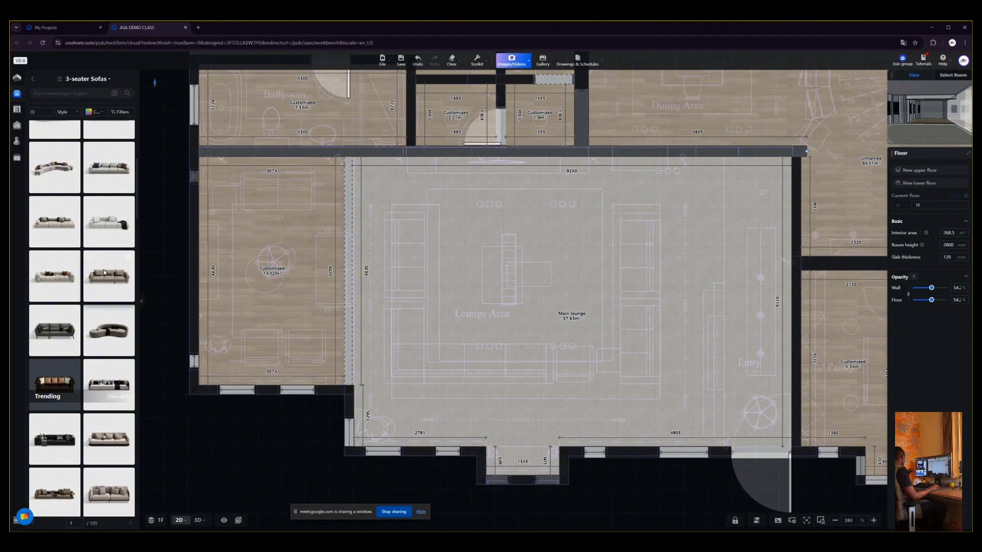
scroll(104, 273, down, 1)
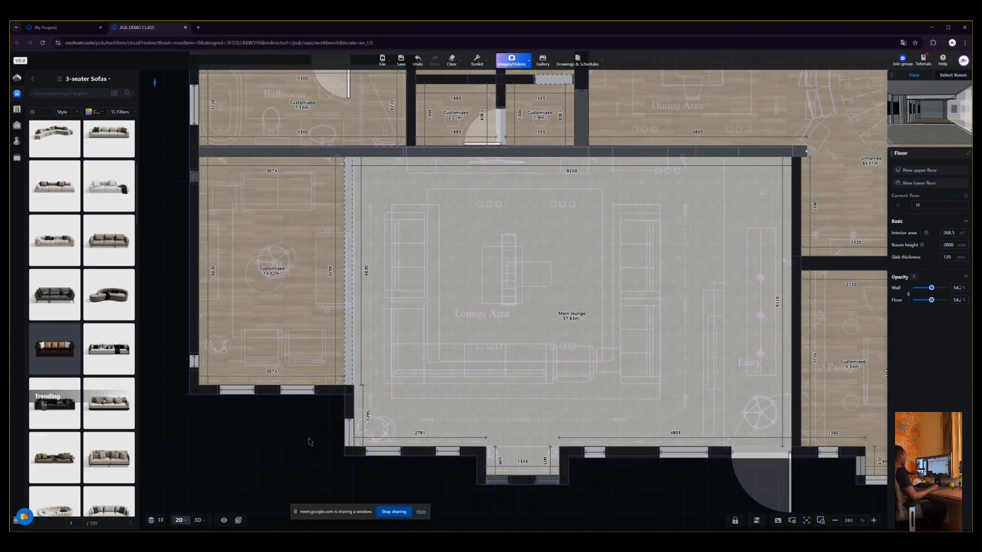
Look around the Main lounge and the opening to the smaller seating room in 3D, and return to the 2D plan.
key(3)
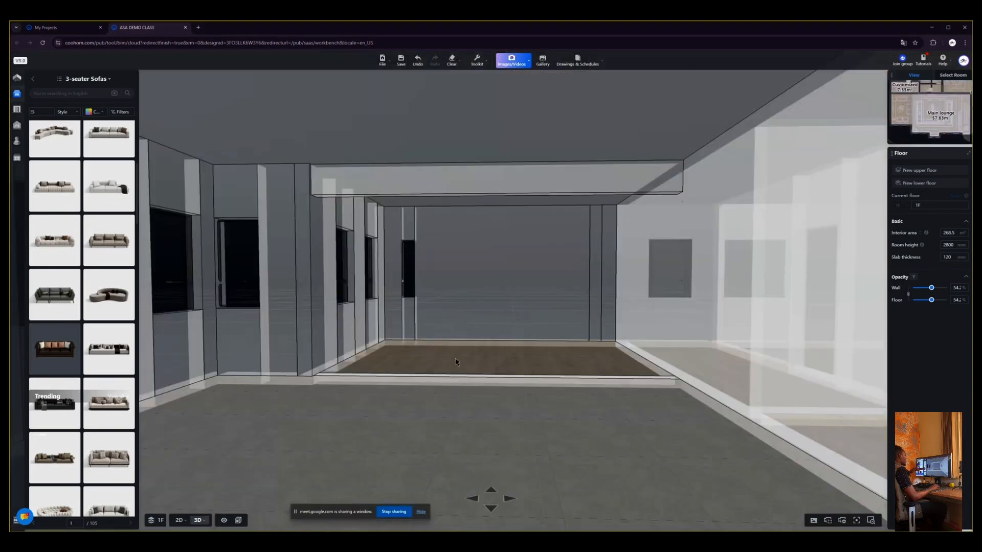
drag(556, 281, 486, 281)
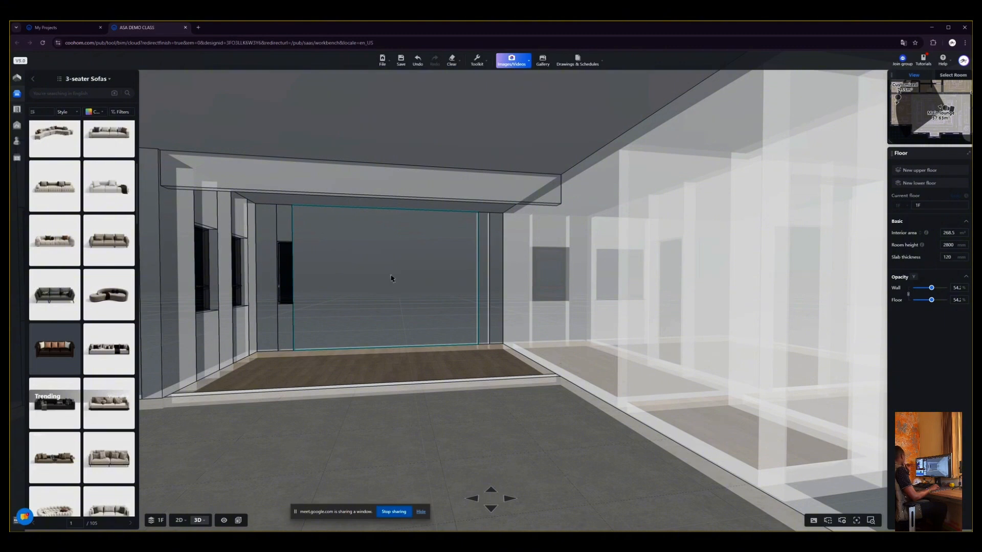
drag(391, 278, 403, 306)
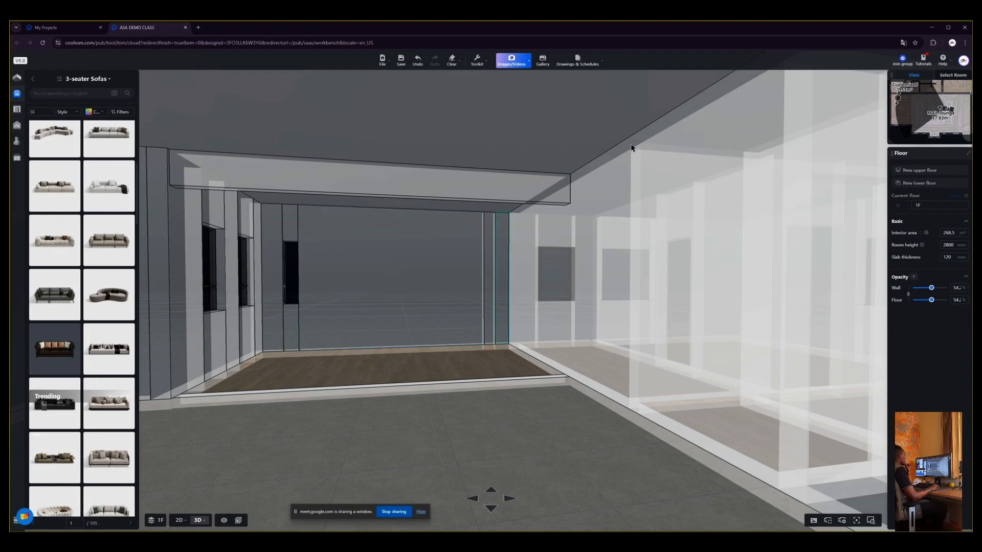
drag(403, 267, 424, 267)
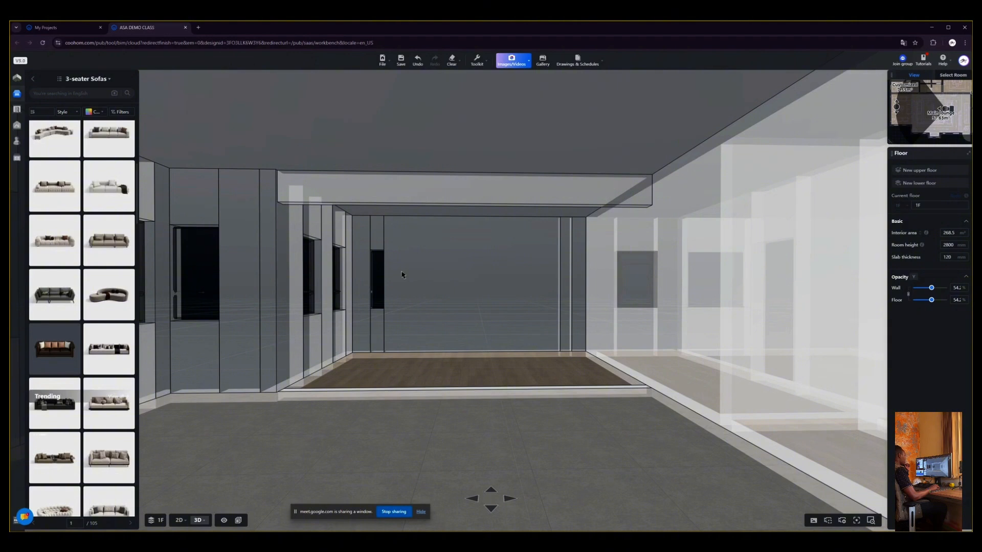
drag(415, 273, 445, 277)
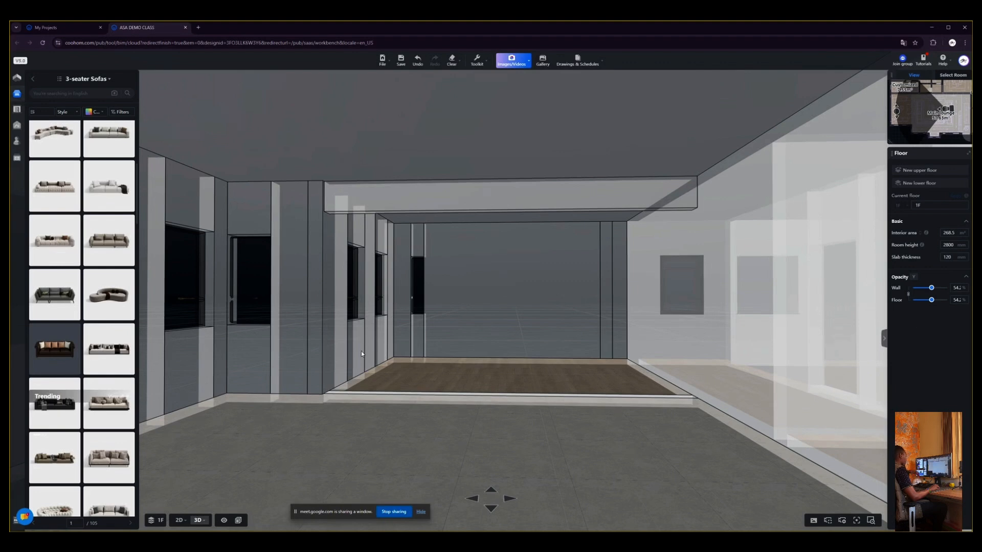
key(1)
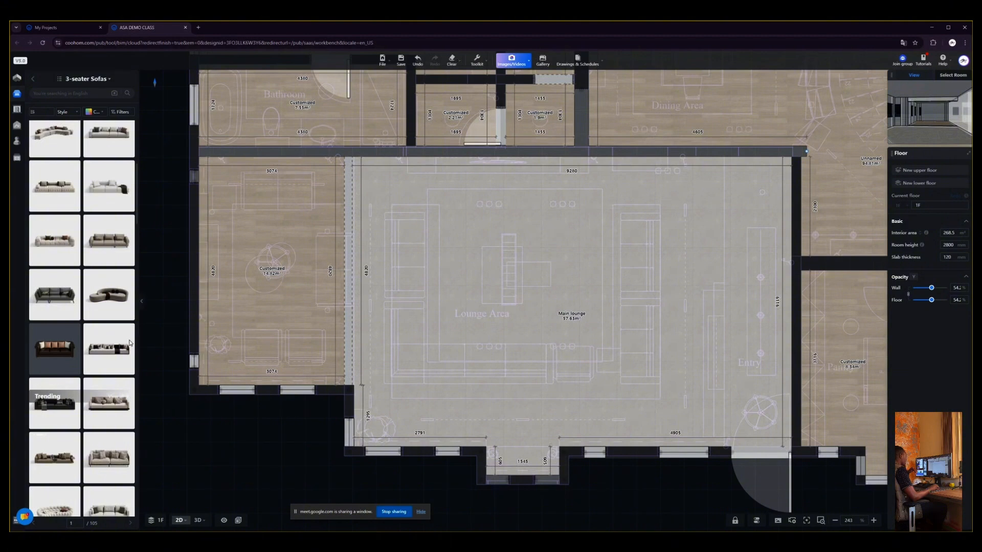
Place the New Chinese Home Living Room Multi-Person Sofa, 2872 x 850 x 775 mm, in the Main lounge.
scroll(105, 287, down, 1)
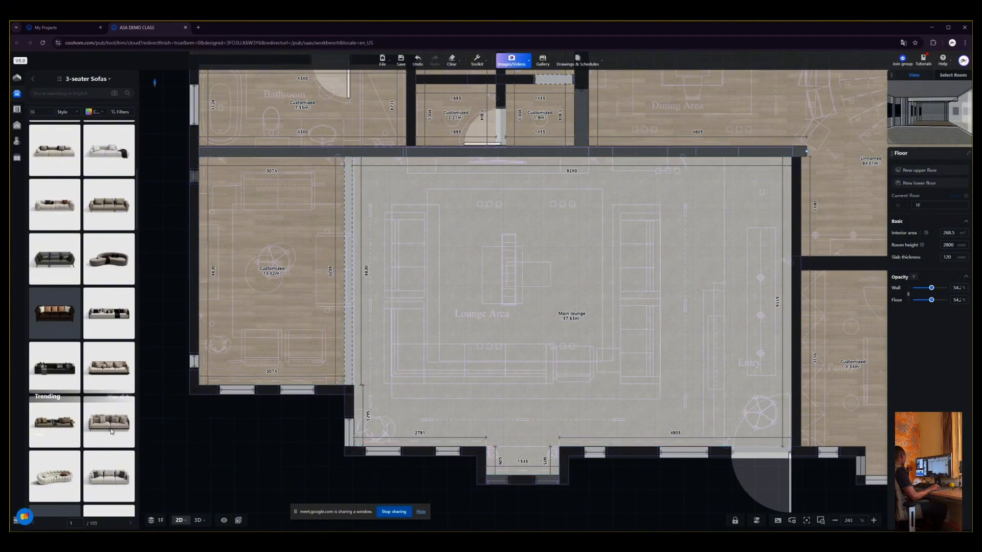
mouse_move(128, 352)
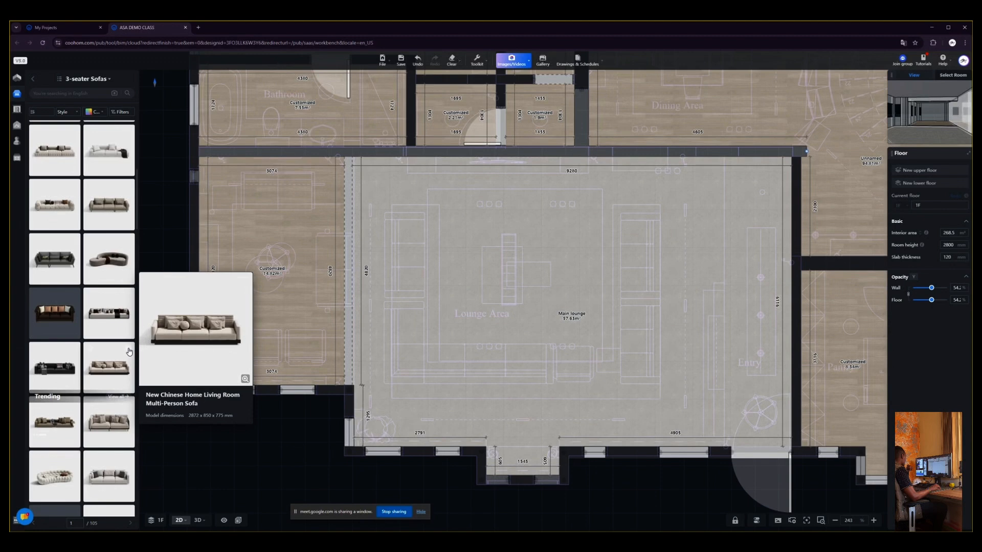
click(105, 367)
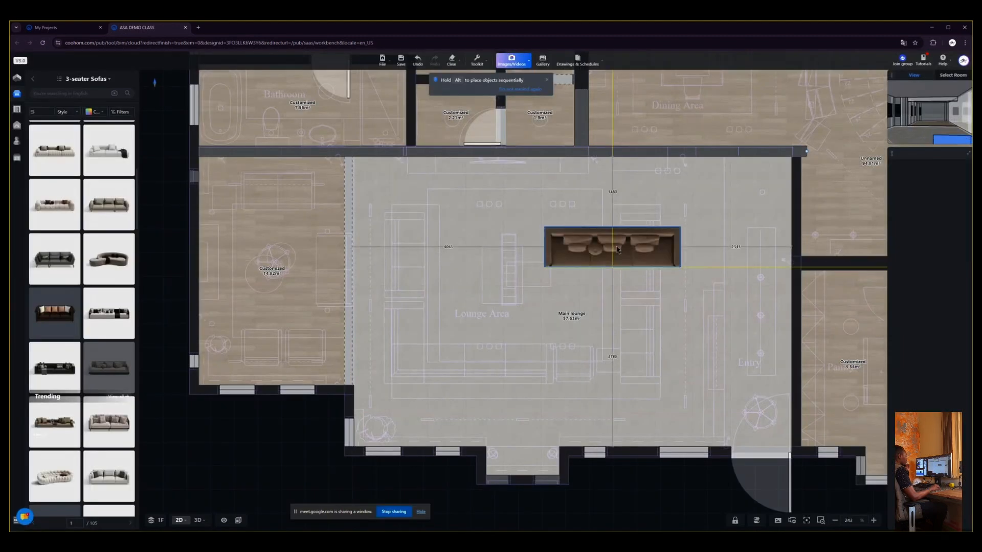
click(616, 248)
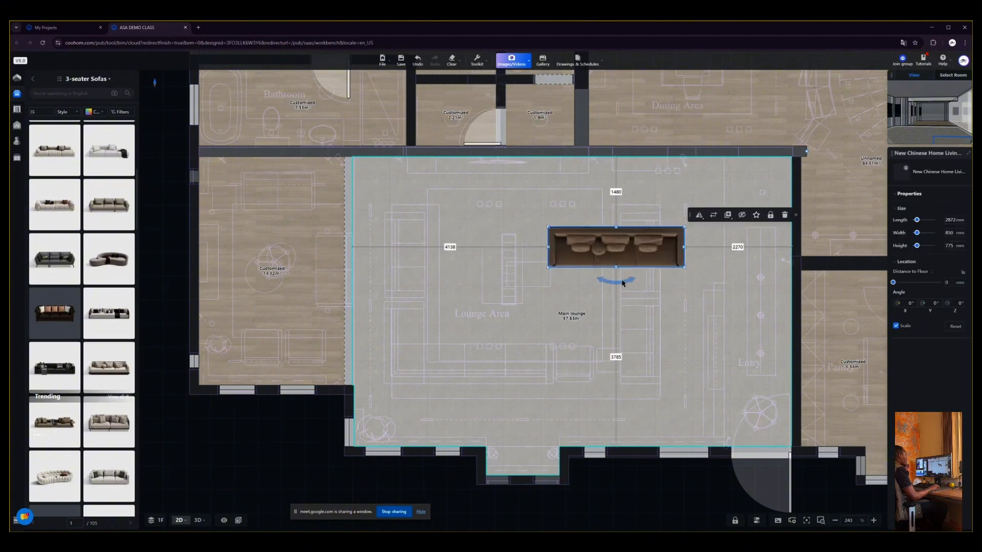
Rotate the sofa to -90° over the drawn sofa outline nearest the Entry, widen it to about 984 mm, and save the project.
drag(608, 285, 643, 282)
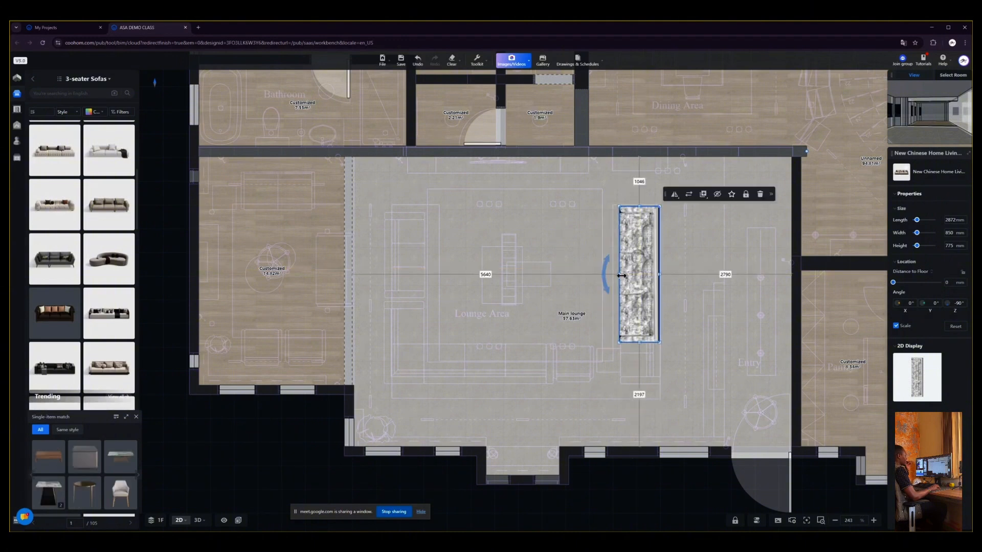
drag(621, 276, 618, 276)
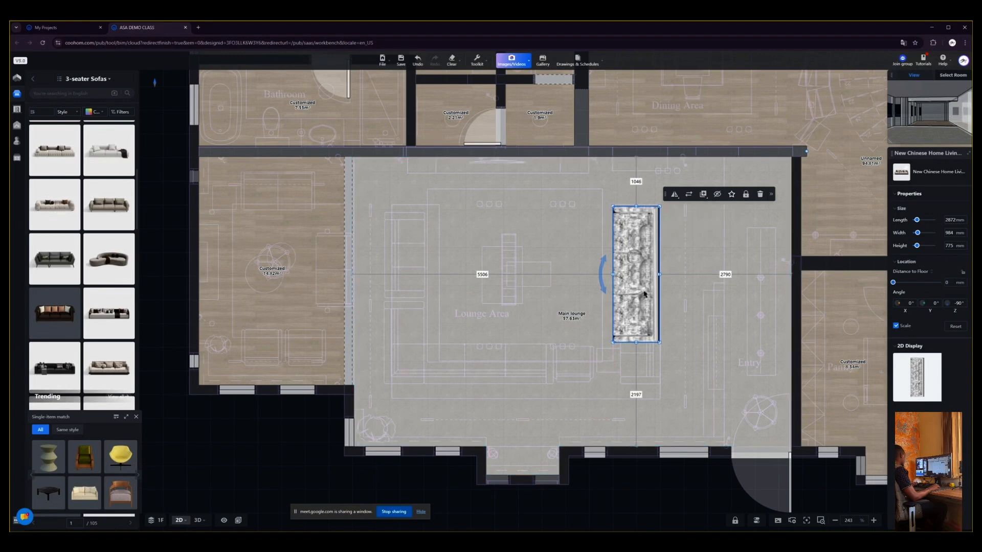
click(239, 437)
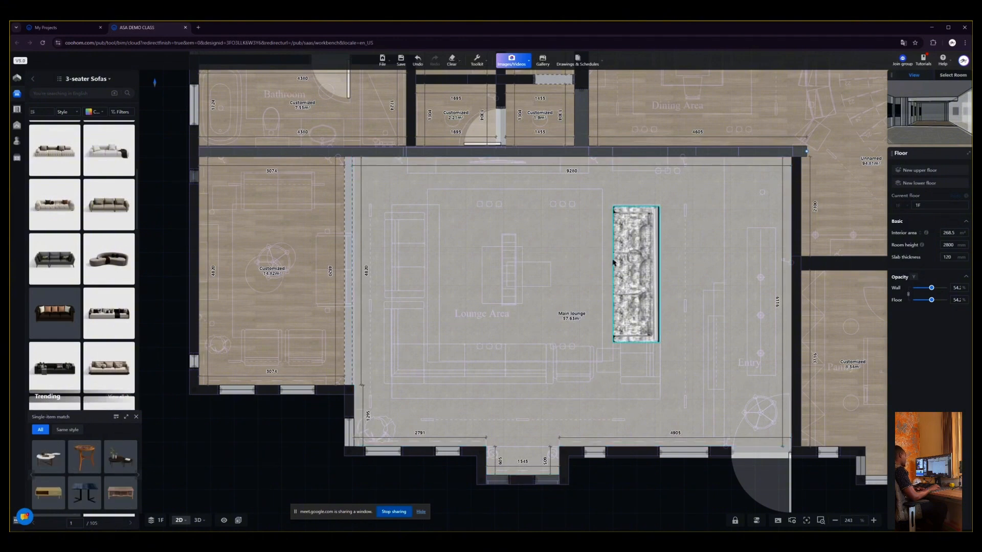
click(640, 238)
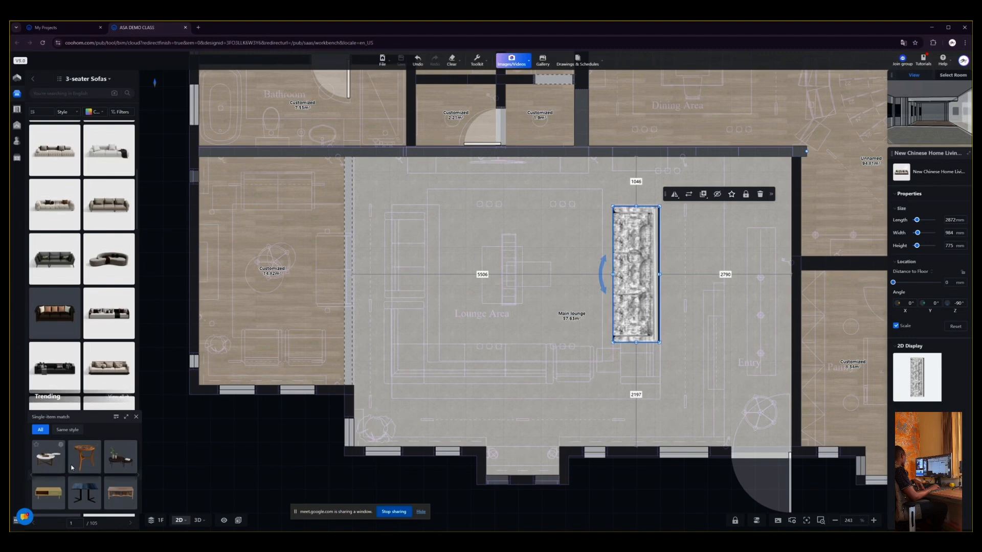
key(ctrl+s)
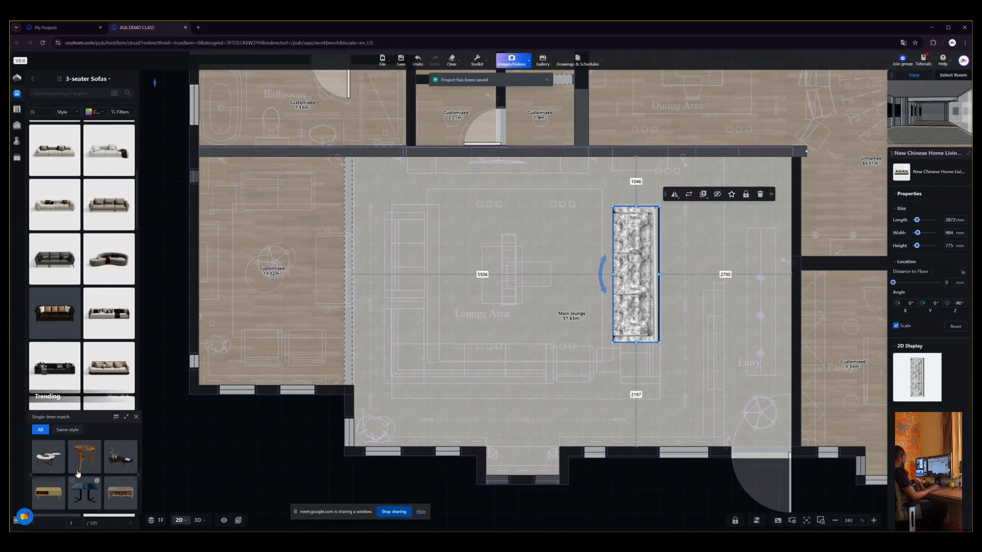
Place the round coffee table set suggested as a match, 1371 x 1043 x 687 mm, beside the sofa in the Main lounge.
click(52, 459)
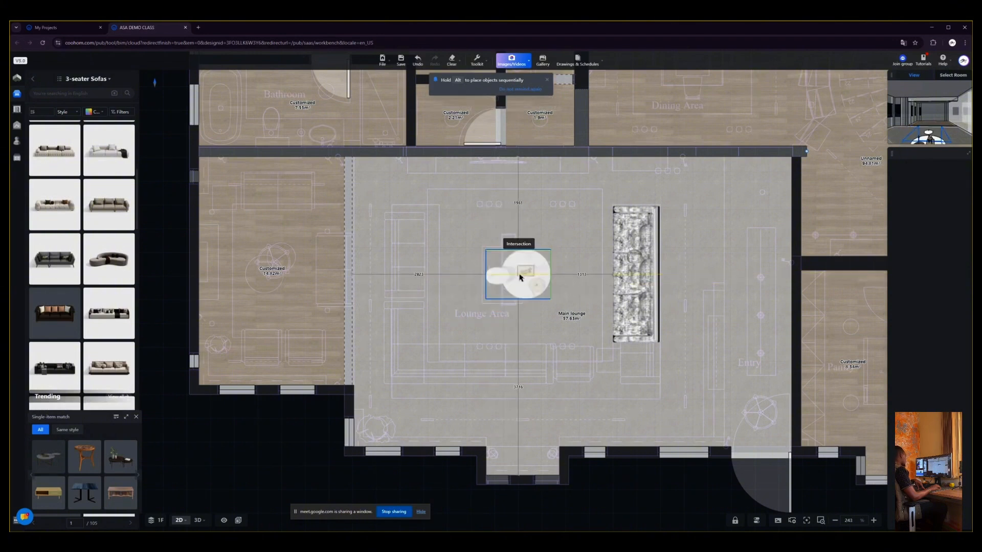
click(521, 277)
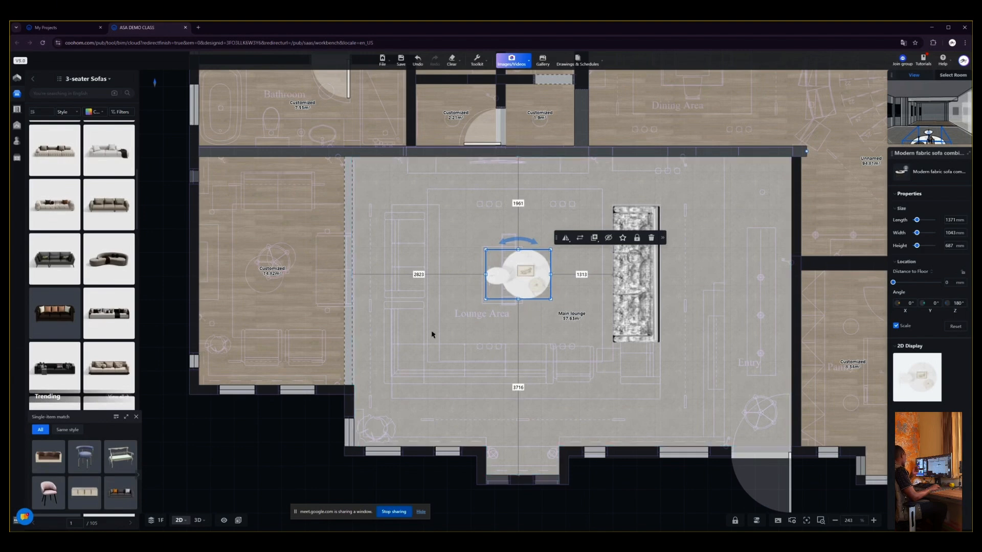
click(137, 418)
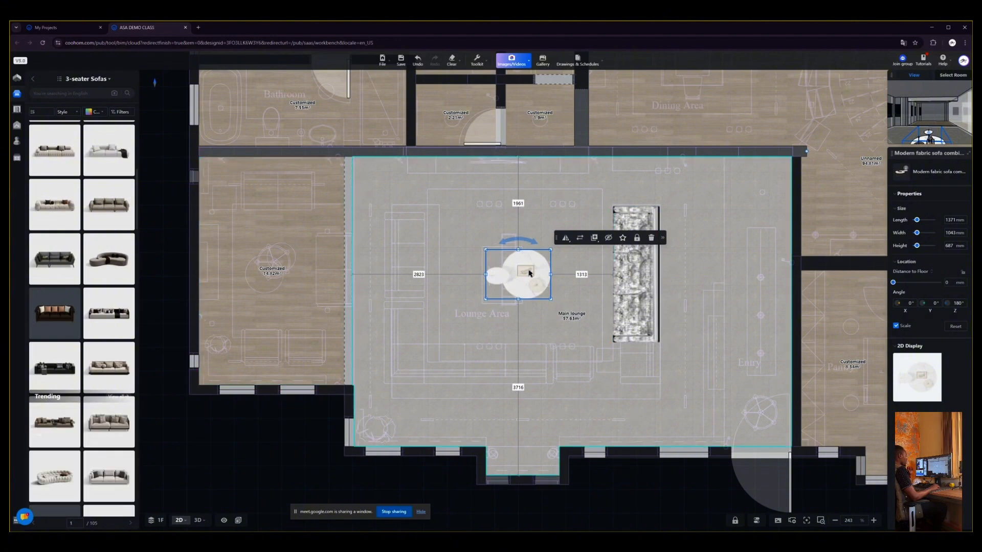
click(675, 268)
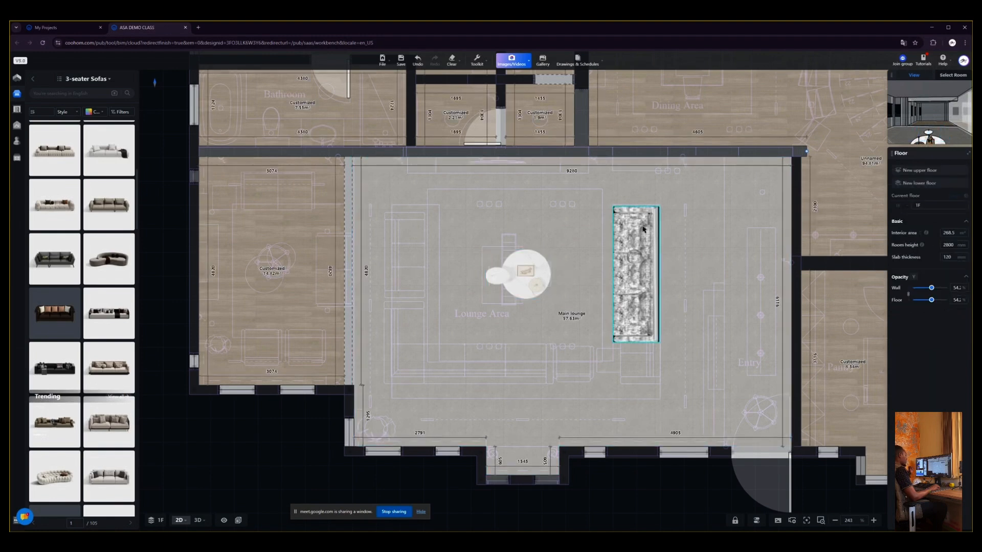
click(647, 242)
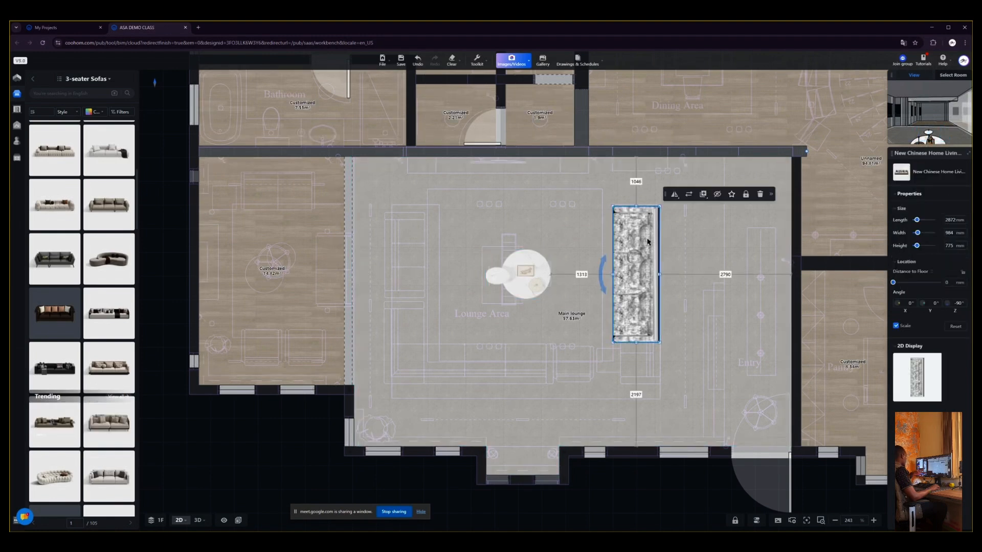
click(625, 485)
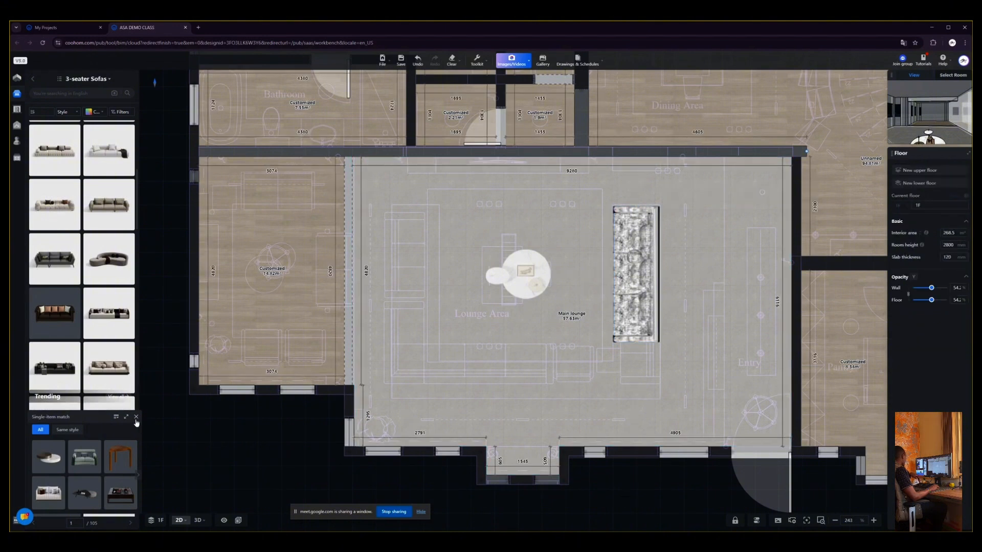
click(137, 418)
Open the L-shaped Sofa category under Seats & Sofas and look through the models and their dimensions.
scroll(82, 231, down, 2)
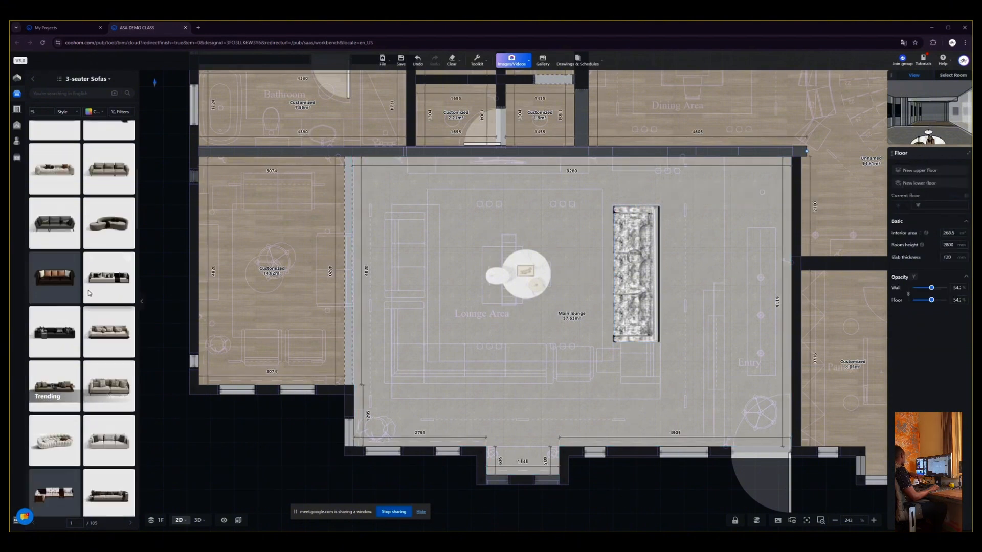
click(34, 79)
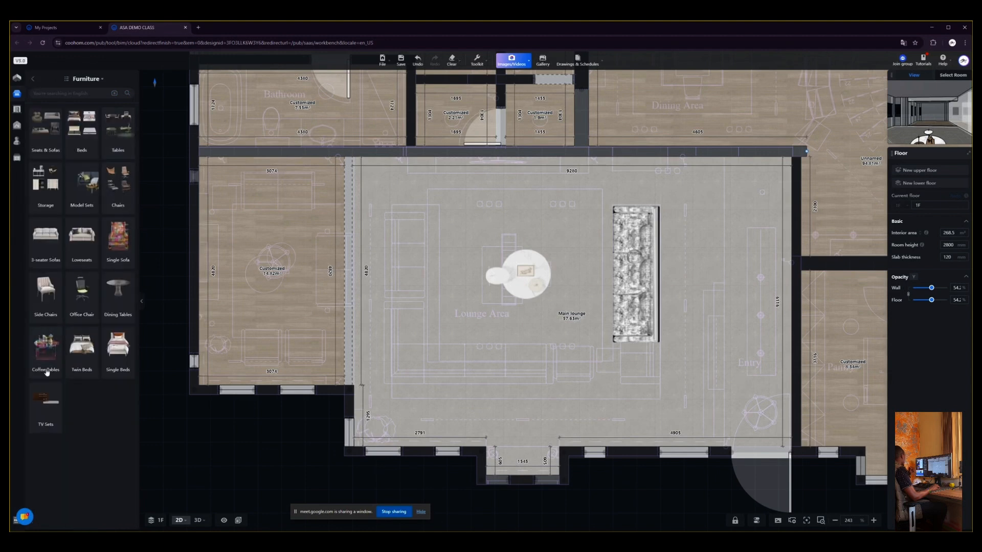
click(47, 146)
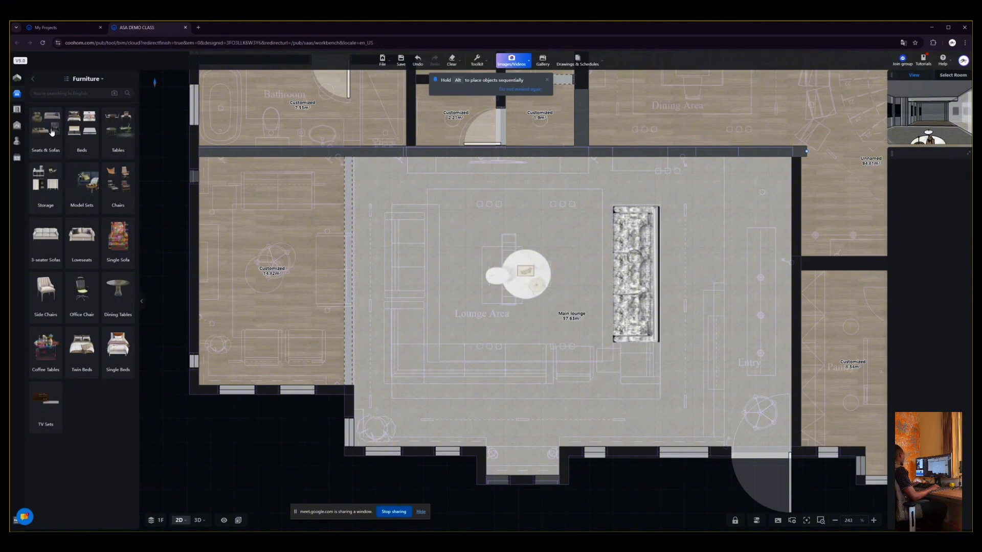
click(49, 141)
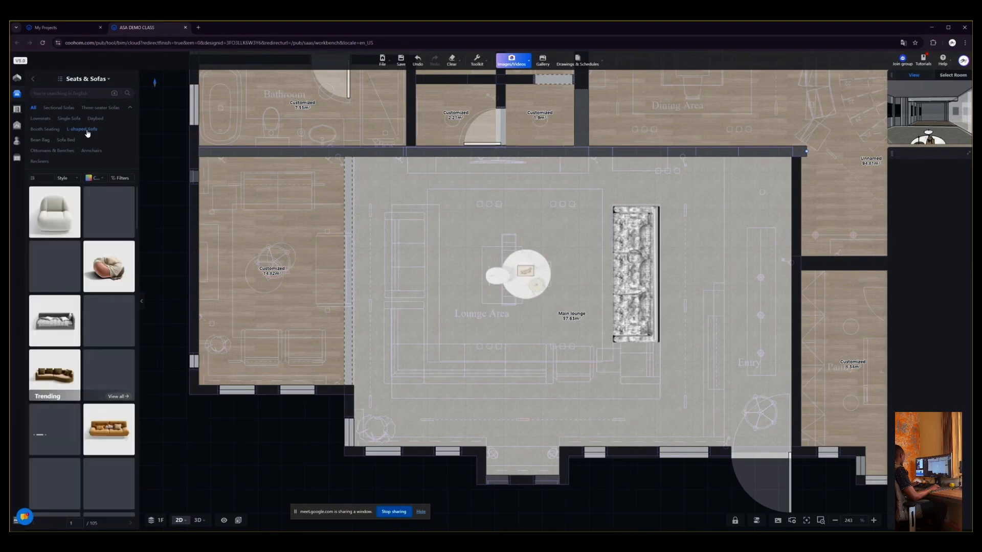
click(86, 130)
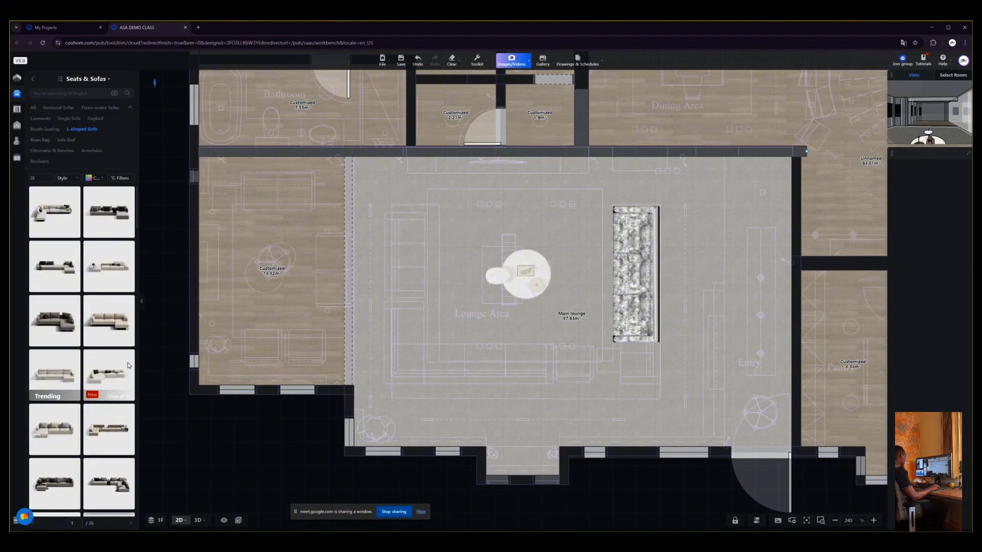
mouse_move(76, 360)
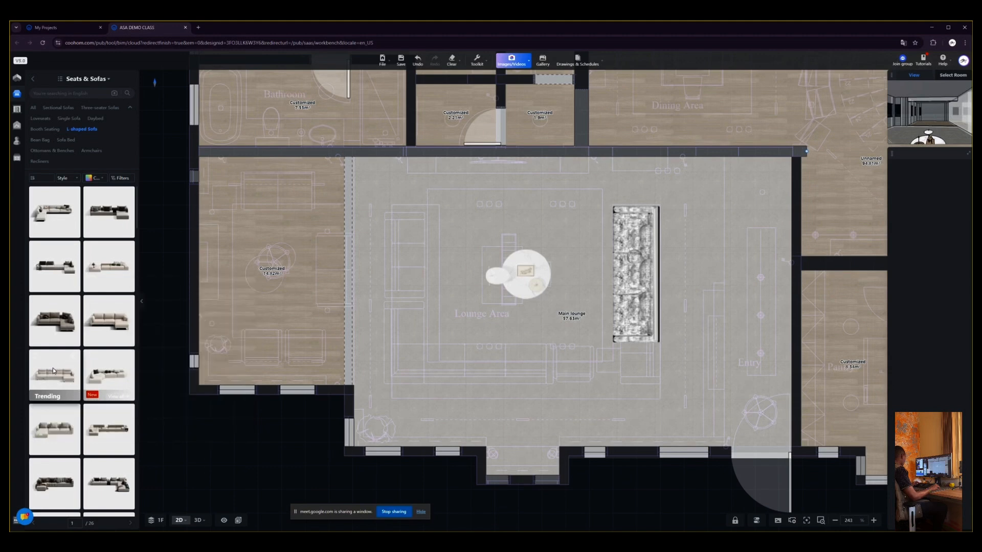
mouse_move(76, 412)
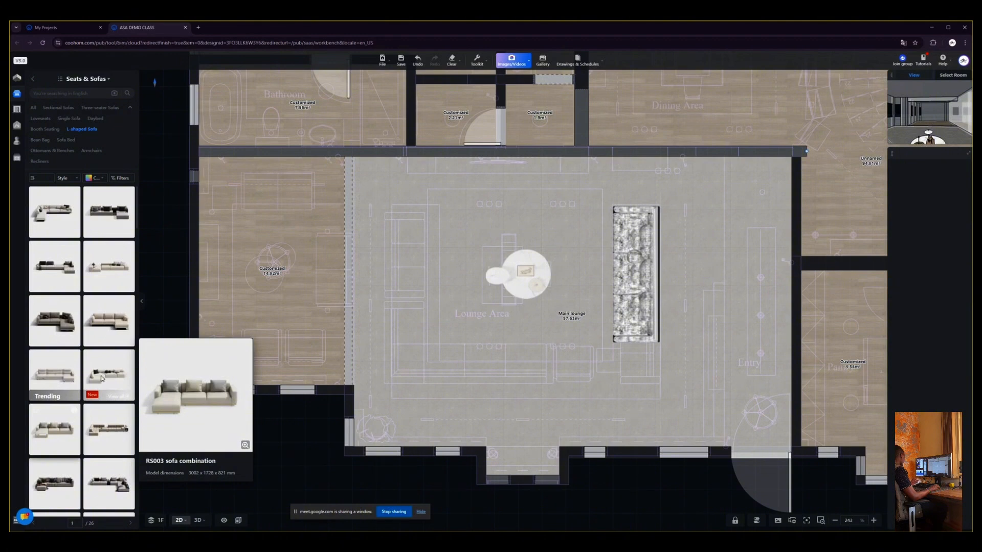
scroll(103, 368, down, 3)
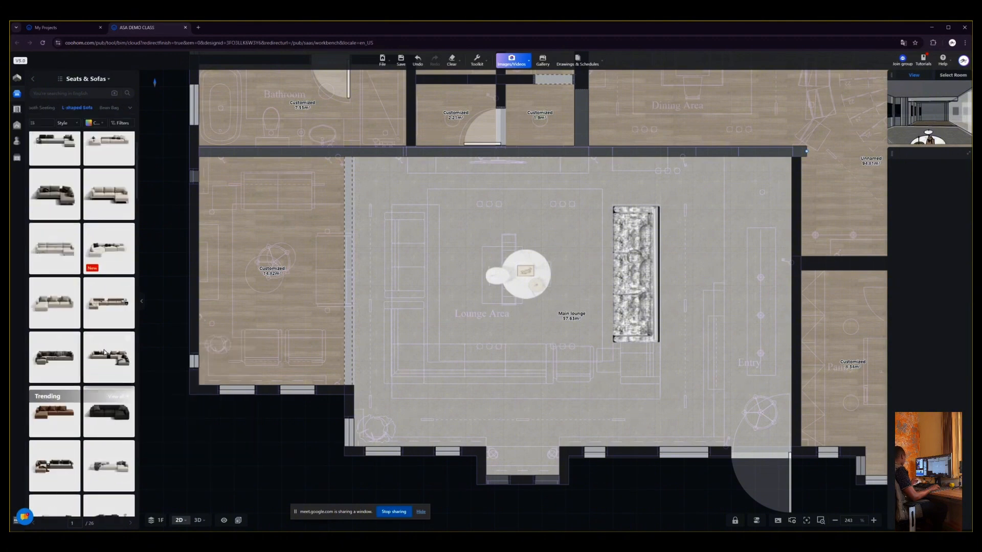
scroll(102, 357, down, 1)
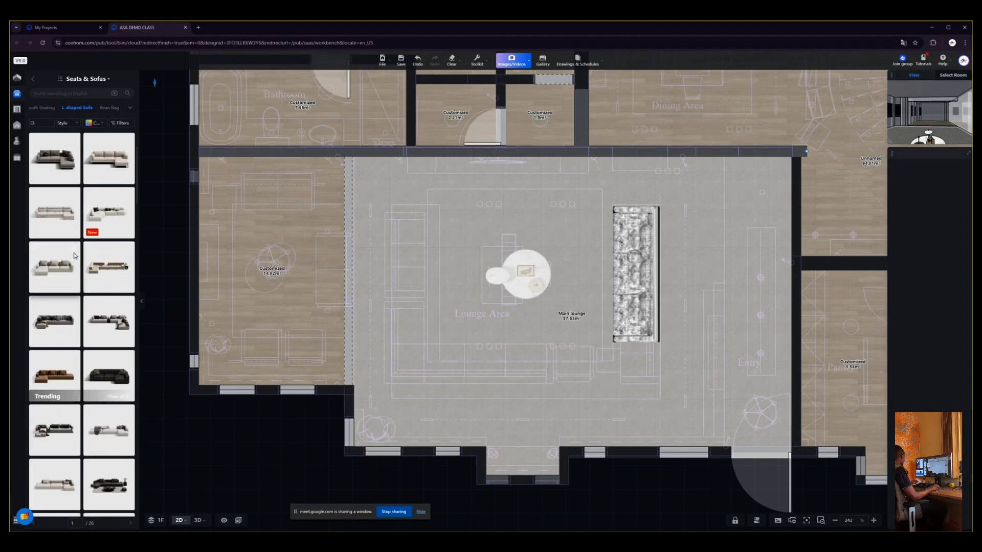
mouse_move(75, 253)
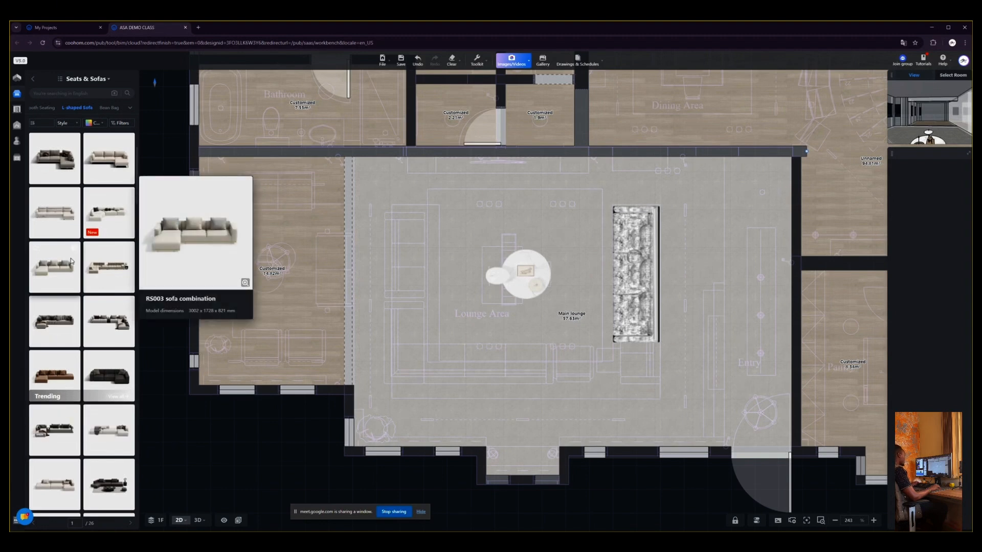
Place the RS003 sofa combination, 3002 x 1728 x 821 mm, over the L-shaped sofa outline in the Main lounge.
click(54, 270)
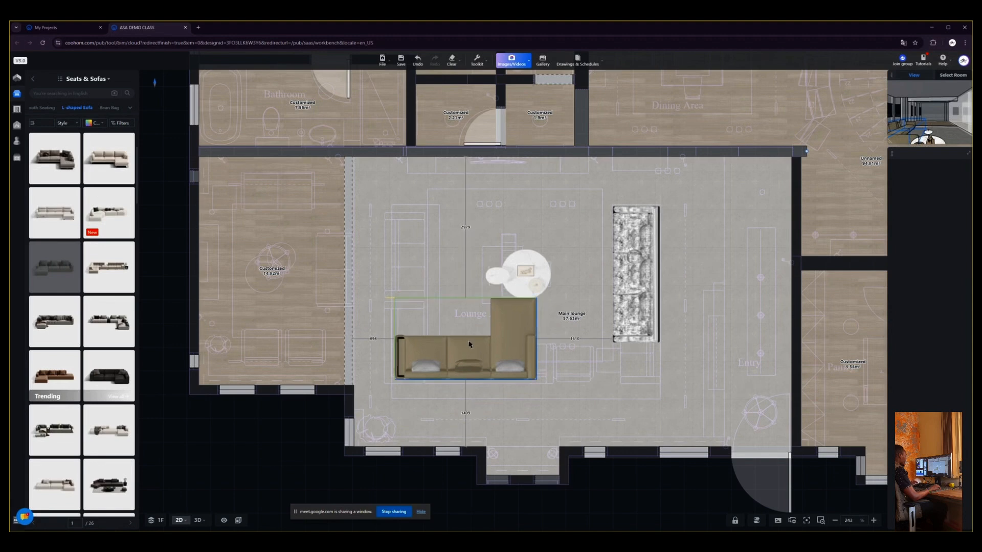
click(473, 346)
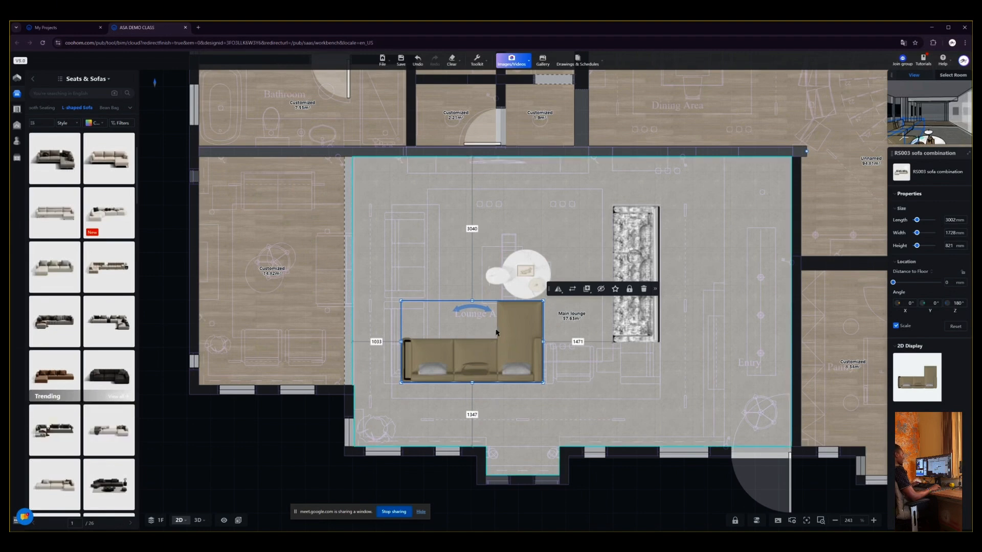
click(561, 334)
Mirror the L-shaped RS003 sofa so its chaise lies on the side facing the smaller seating room.
click(497, 369)
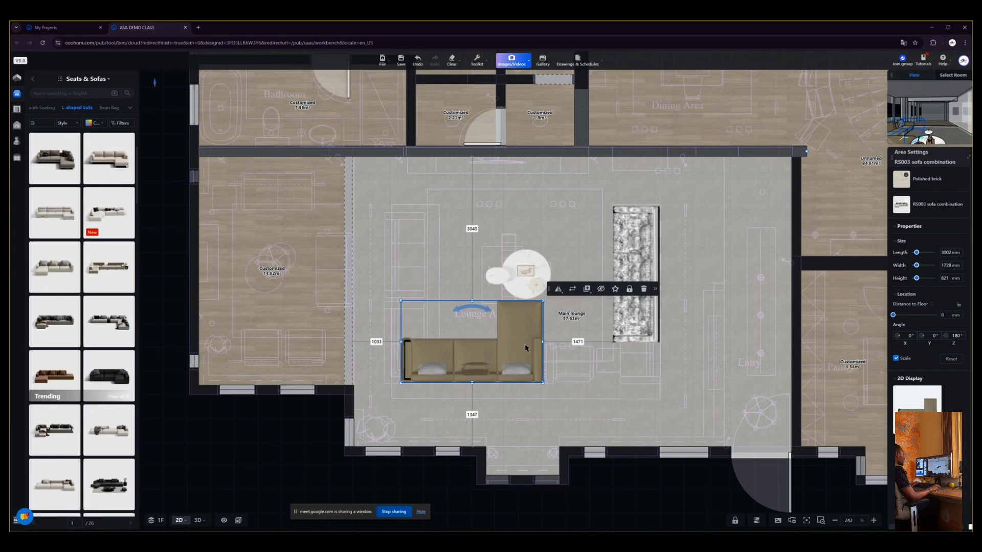
mouse_move(560, 295)
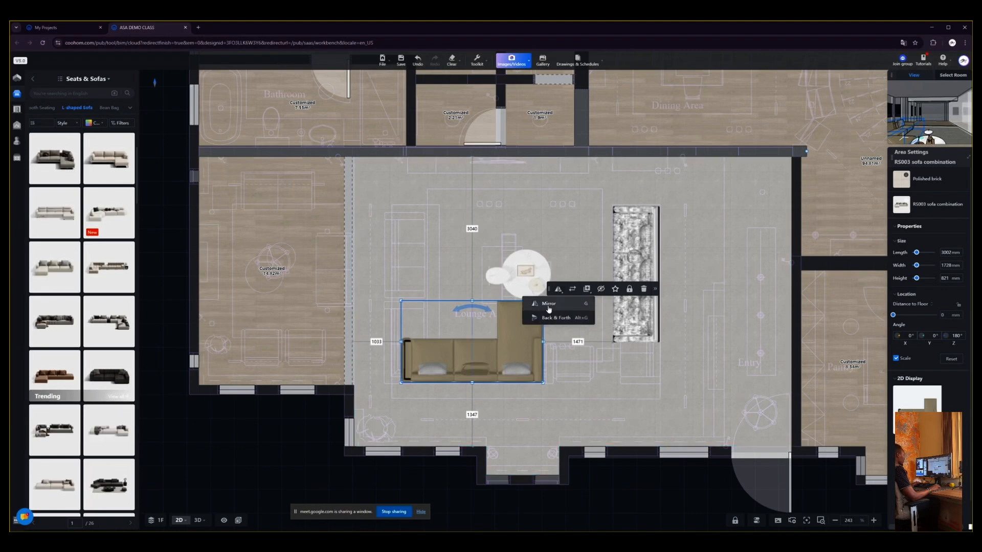
click(549, 307)
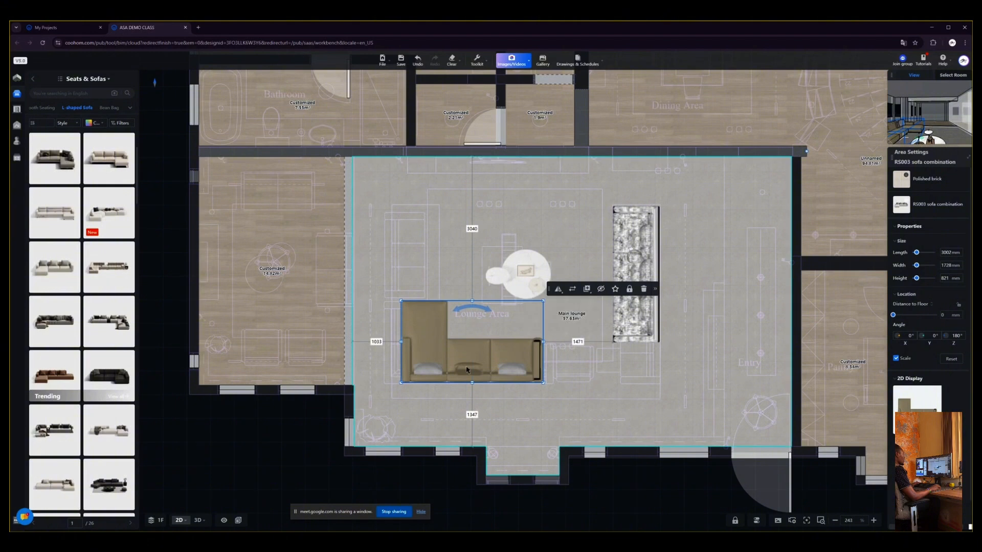
mouse_move(561, 292)
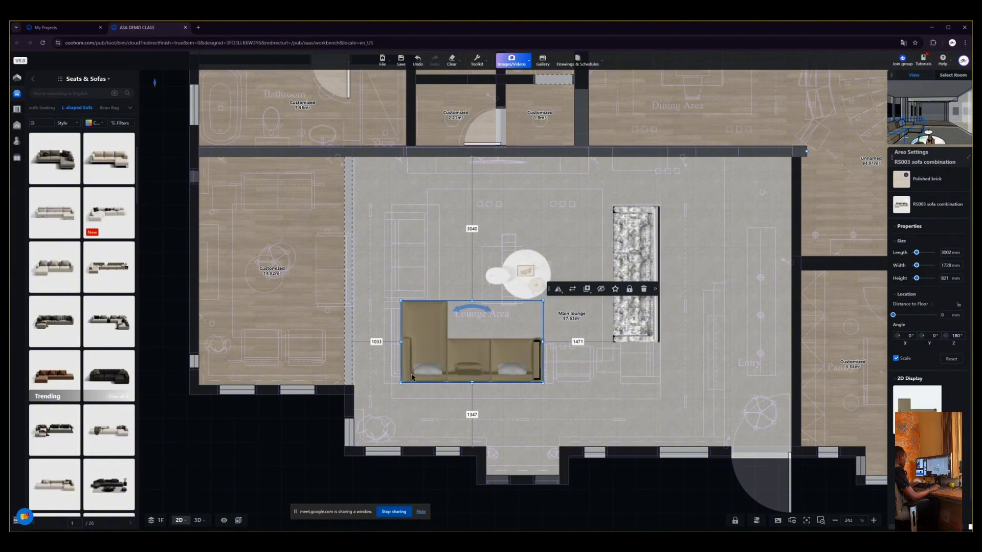
Turn off proportional scaling for the RS003 sofa and resize it to about 3360 mm long and 1703 mm wide.
scroll(413, 367, up, 3)
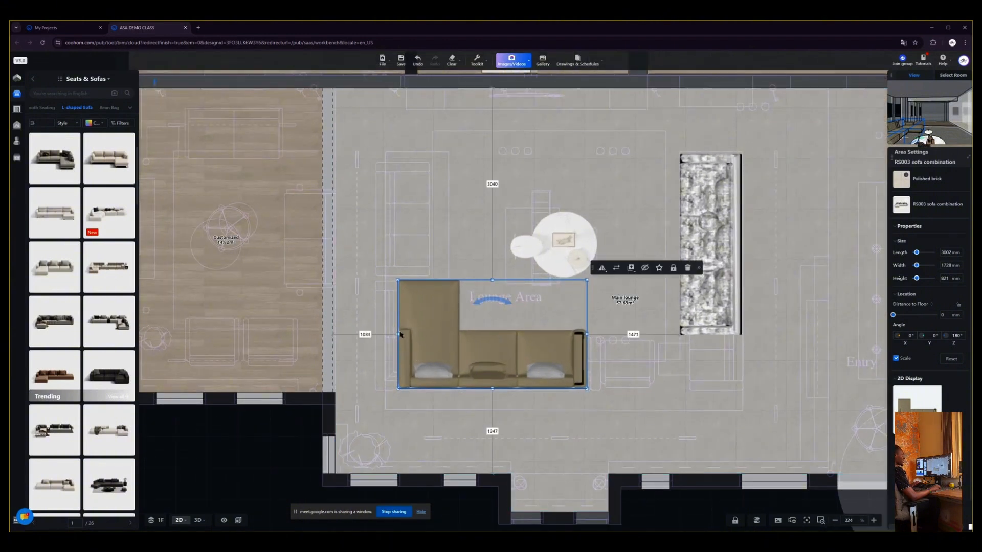
click(897, 359)
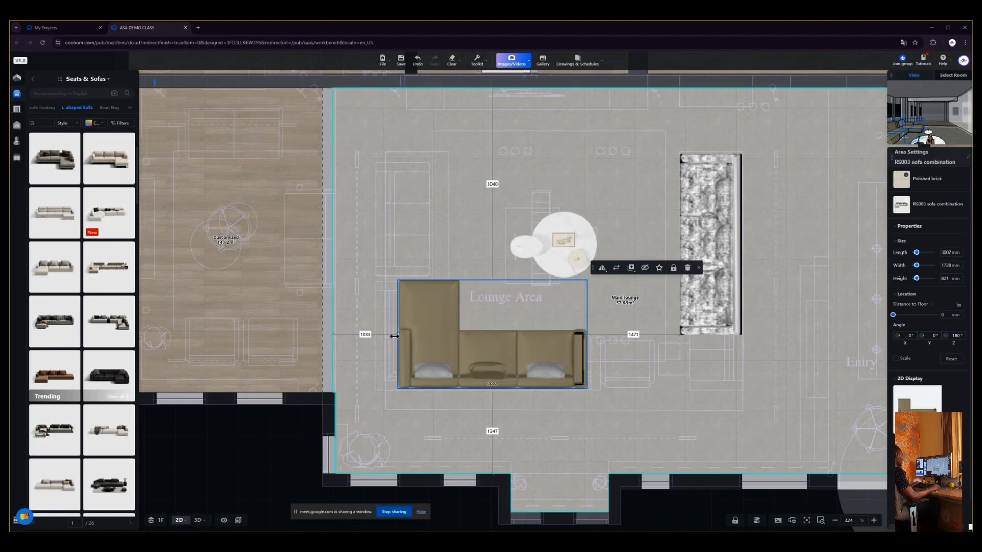
drag(399, 337, 376, 336)
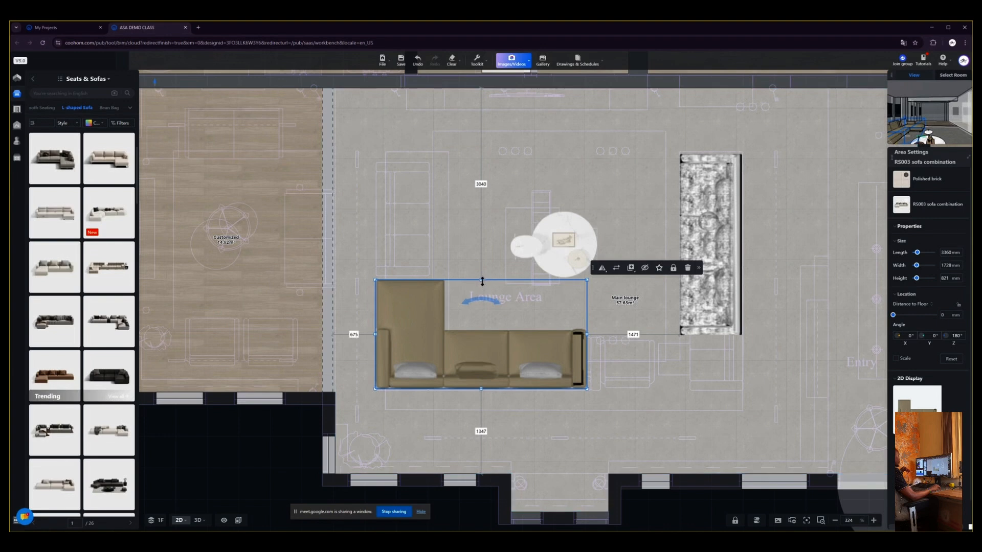
drag(481, 280, 482, 281)
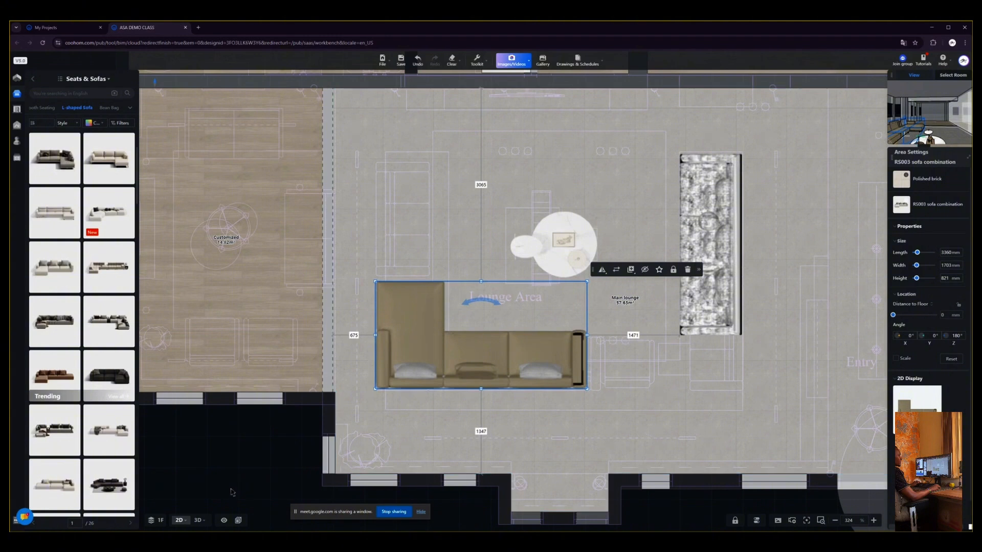
Lower the wall and floor opacity to about 35% so the imported plan lines stand out.
click(686, 369)
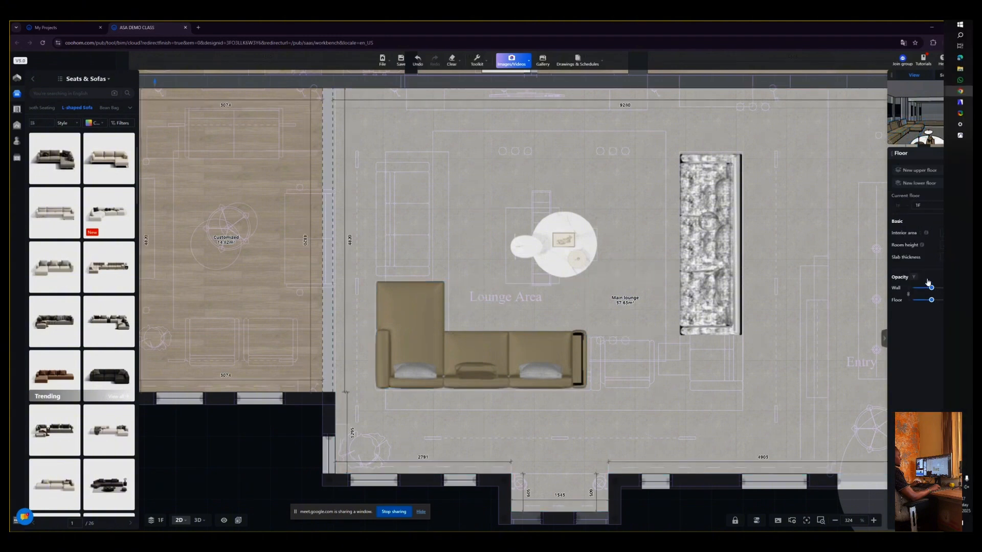
drag(932, 289, 926, 290)
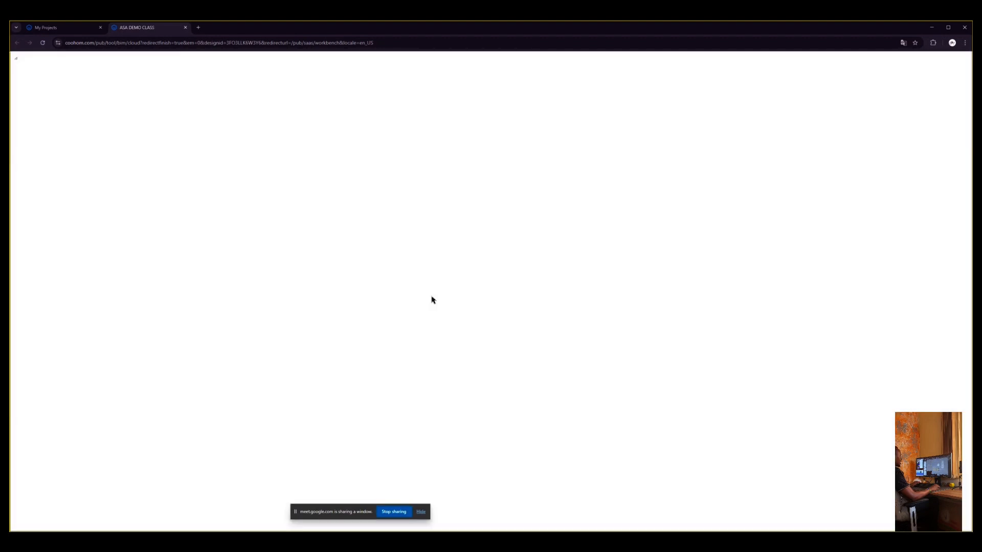
click(438, 356)
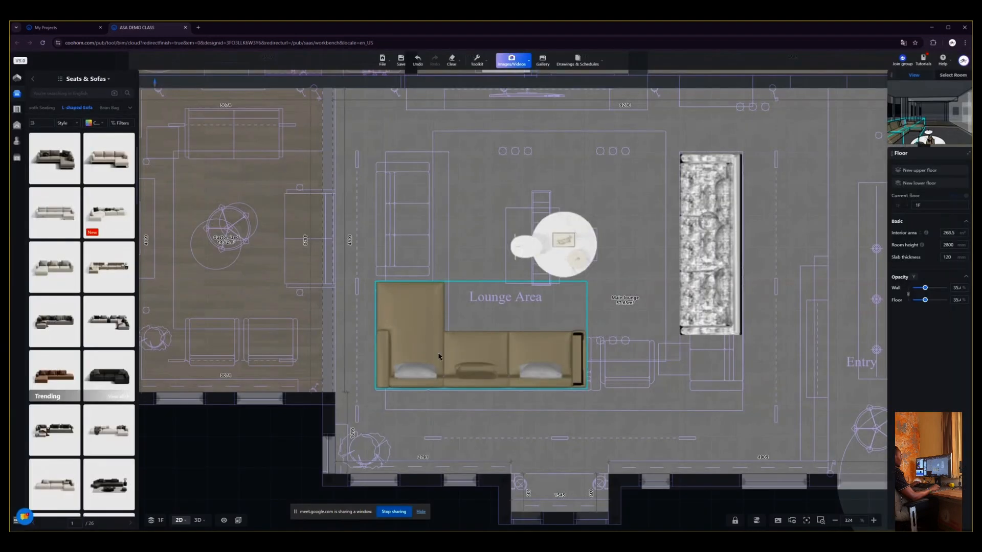
Stretch the armrest end of the RS003 sofa towards the armchair outline, to a total length of about 3422 mm.
click(566, 380)
scroll(573, 368, up, 3)
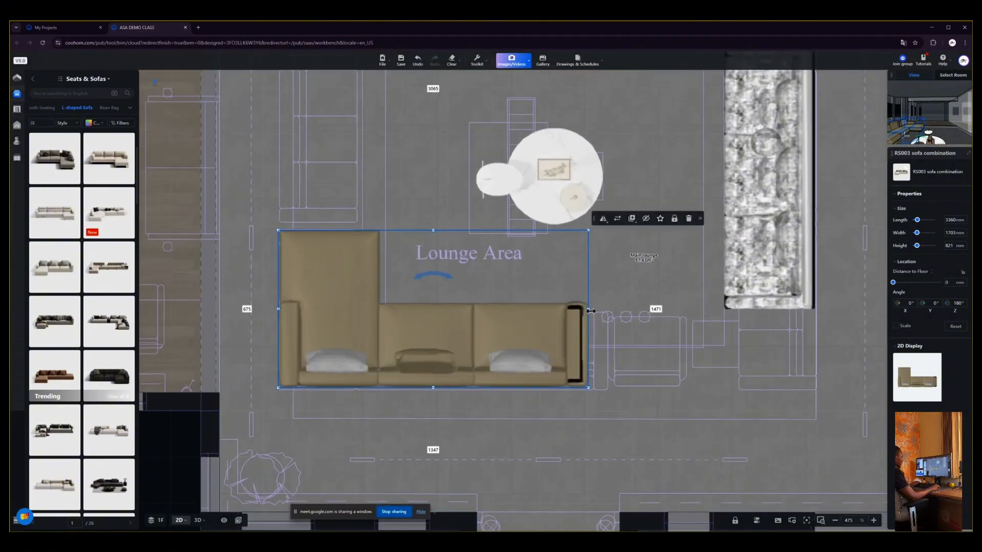
mouse_move(591, 310)
mouse_down()
mouse_move(603, 312)
mouse_move(579, 316)
mouse_move(594, 315)
mouse_up()
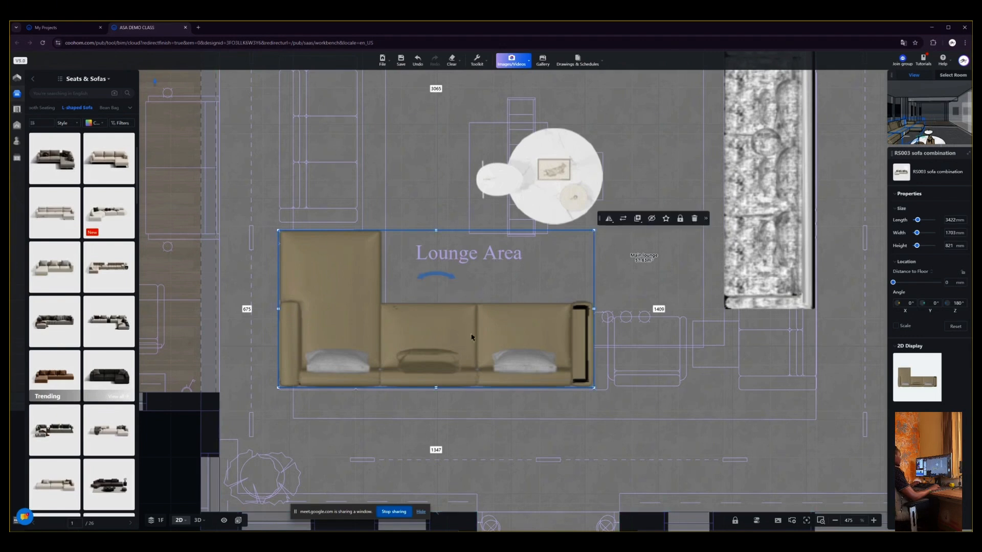
scroll(471, 337, down, 2)
scroll(468, 324, down, 1)
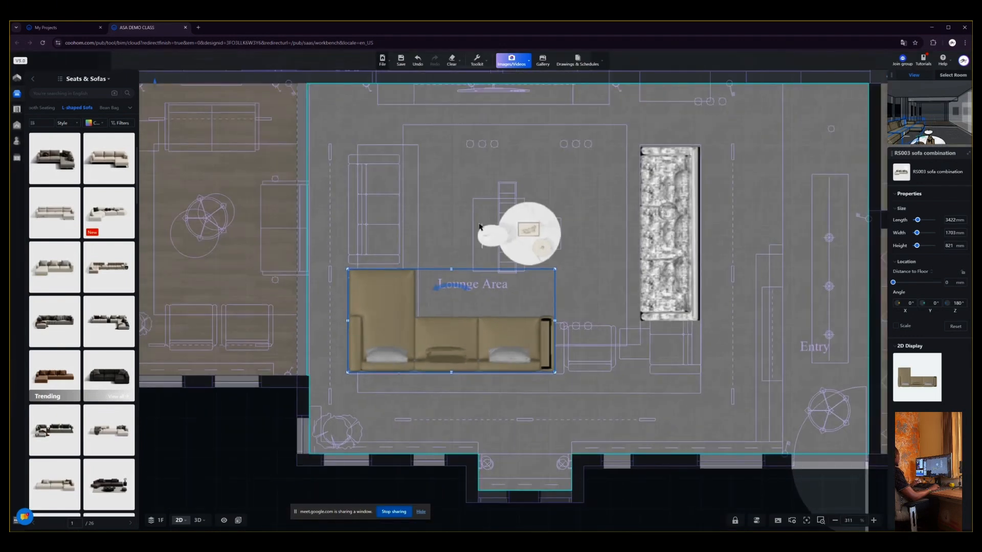
click(197, 447)
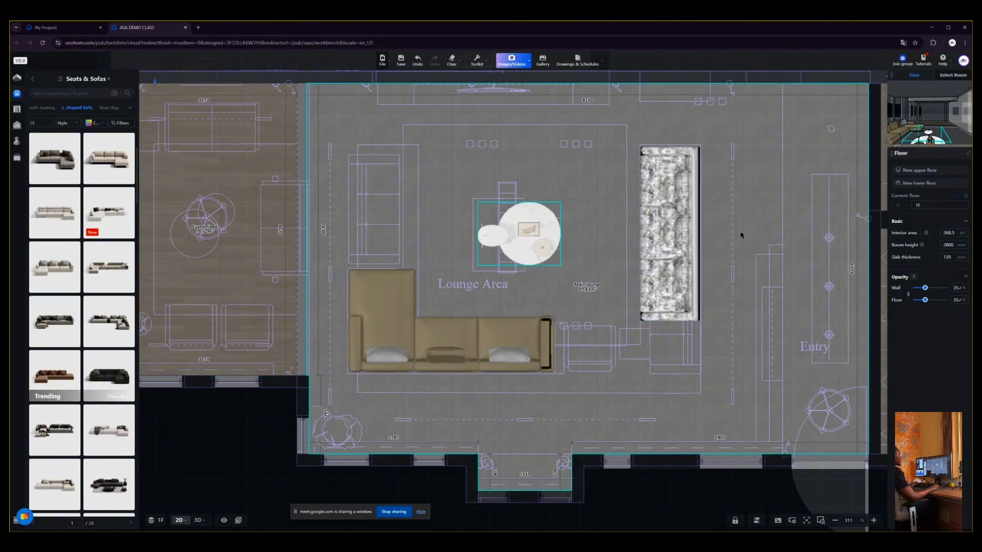
Duplicate the long grey-and-white sofa and place the copy between the empty sofa outline and the round coffee table.
click(674, 177)
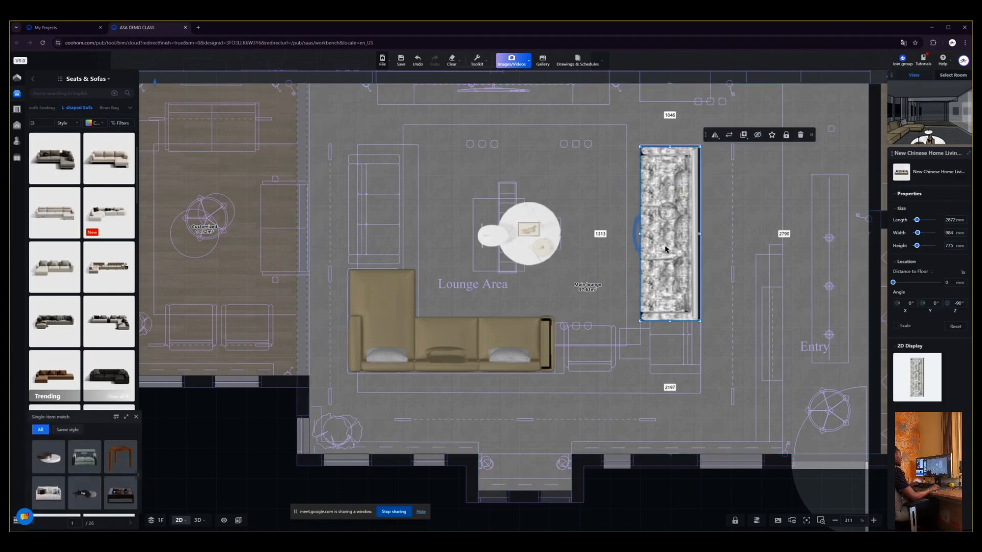
key(ctrl+c)
key(ctrl+v)
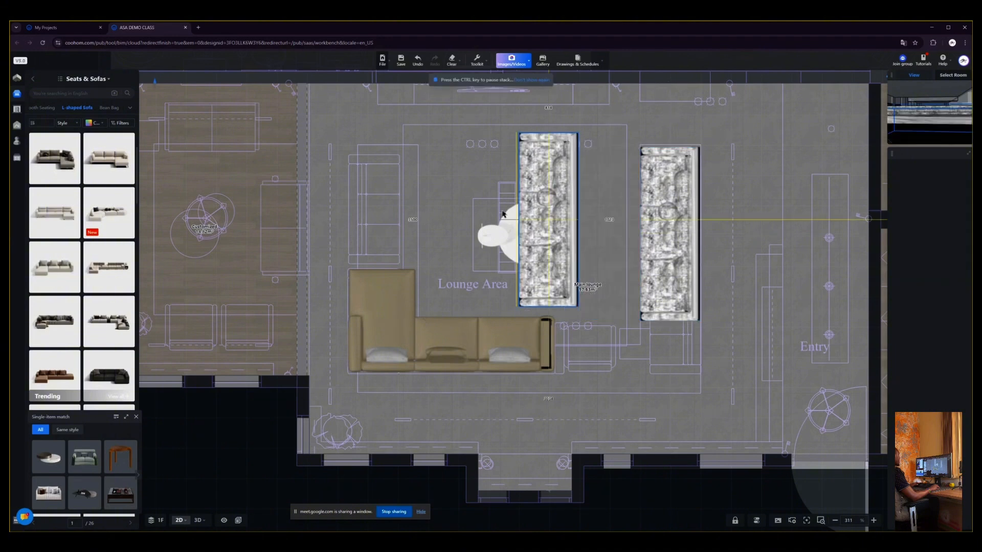
click(446, 192)
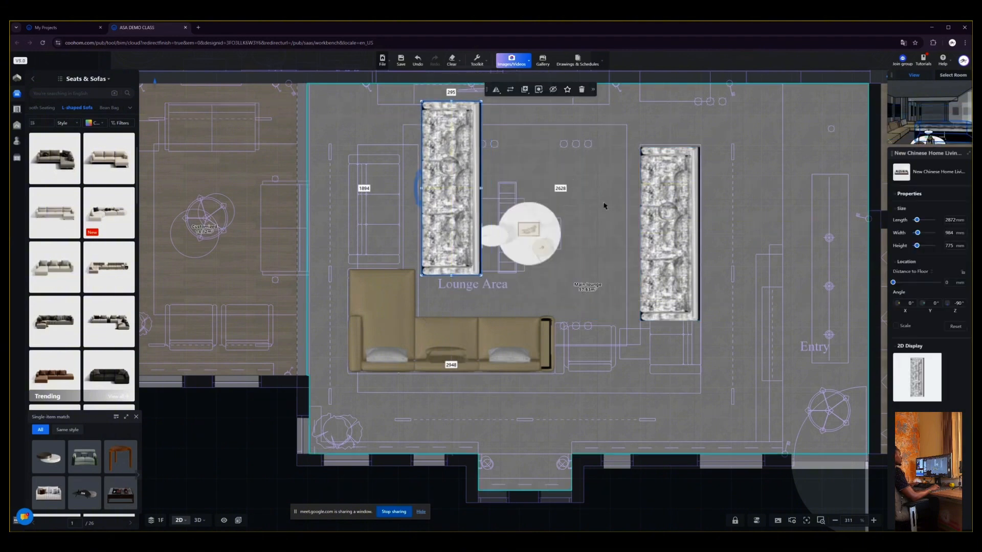
Rotate the copied sofa to 90° and move it over the empty sofa outline at the end of the L-shaped sofa's chaise.
click(676, 209)
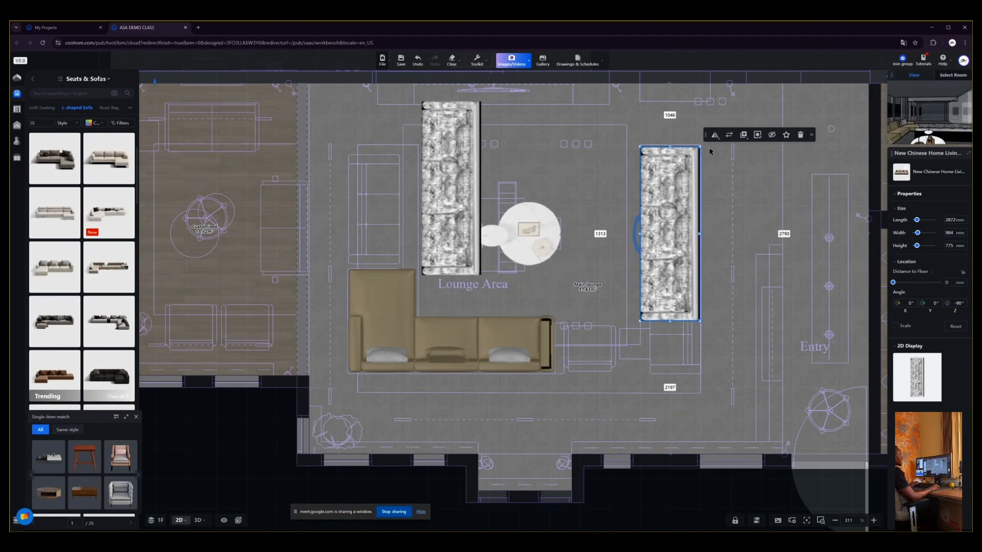
mouse_move(743, 136)
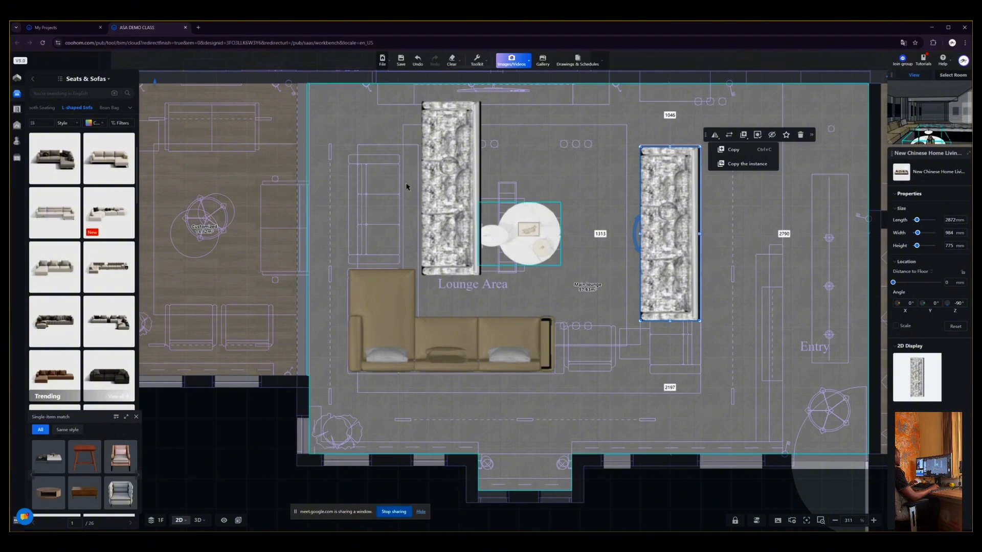
click(453, 199)
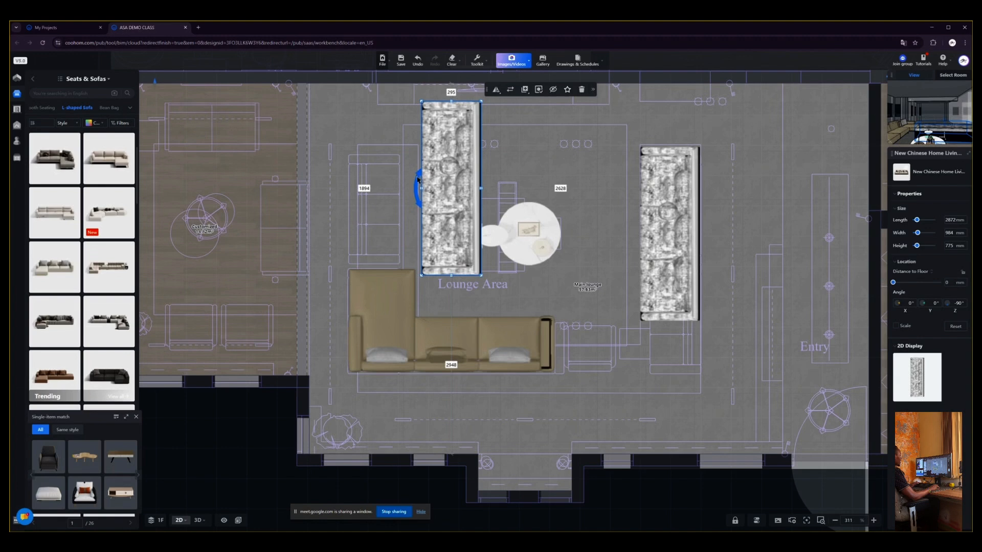
drag(416, 195, 381, 199)
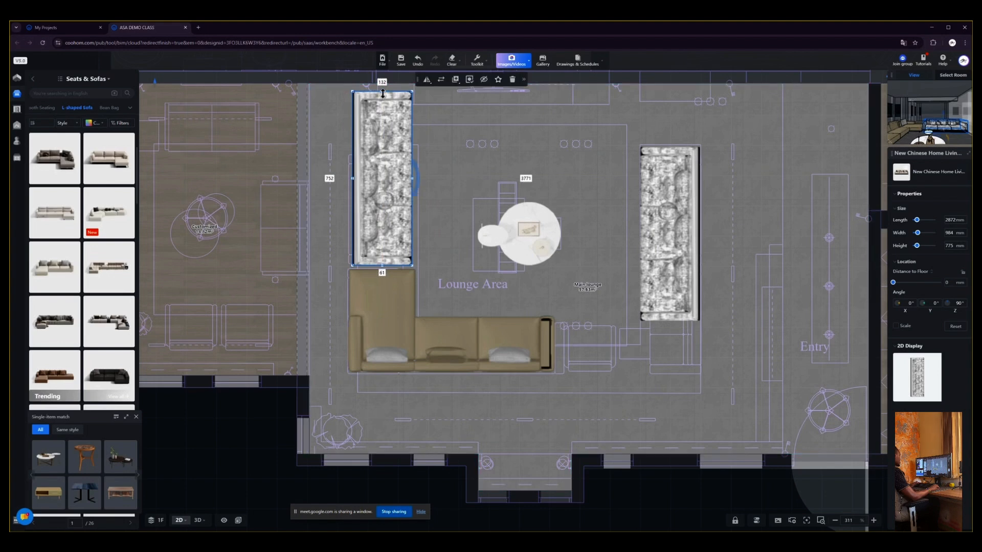
Resize the copied sofa to fit its outline, about 1825 mm long and 1086 mm wide.
drag(382, 94, 372, 160)
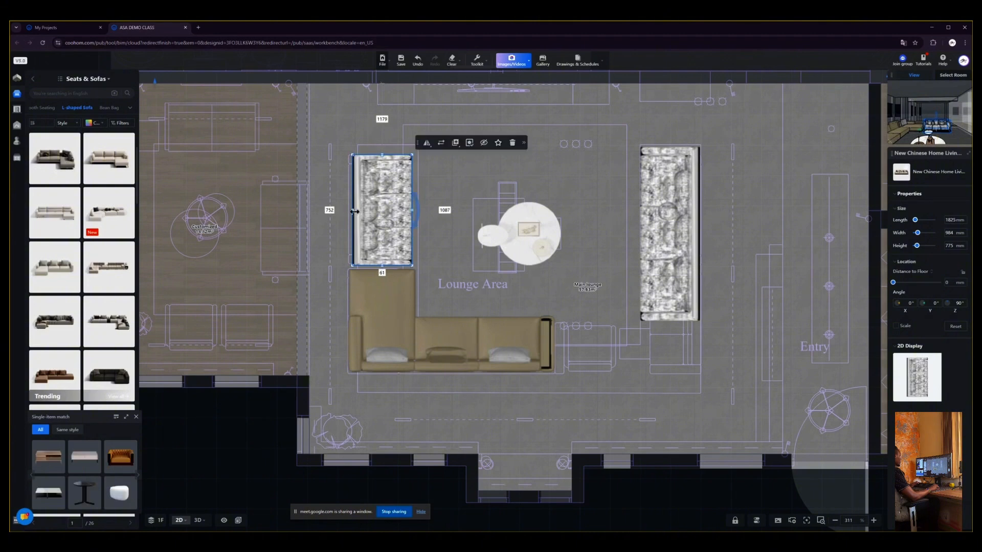
drag(353, 212, 350, 213)
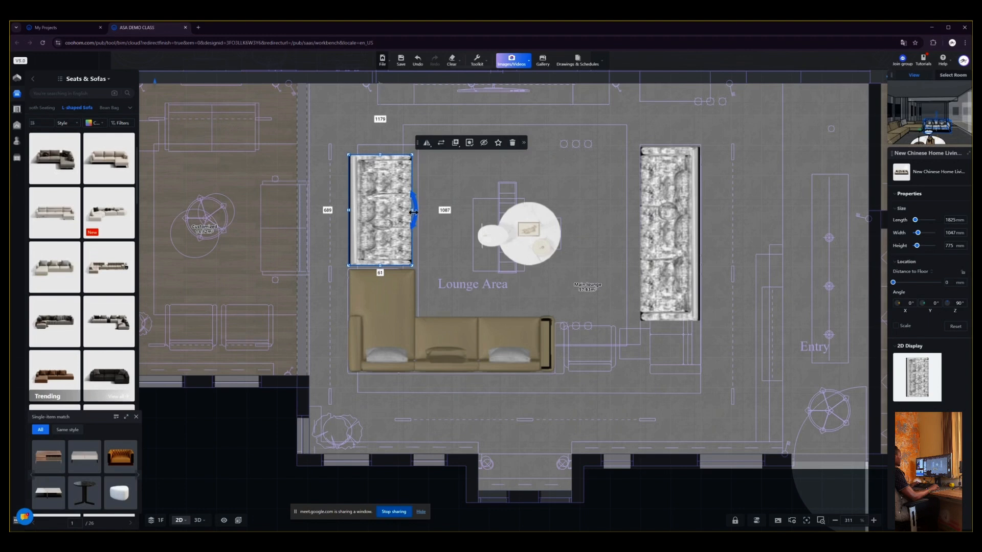
mouse_move(409, 212)
mouse_down()
mouse_move(401, 212)
mouse_move(419, 207)
mouse_up()
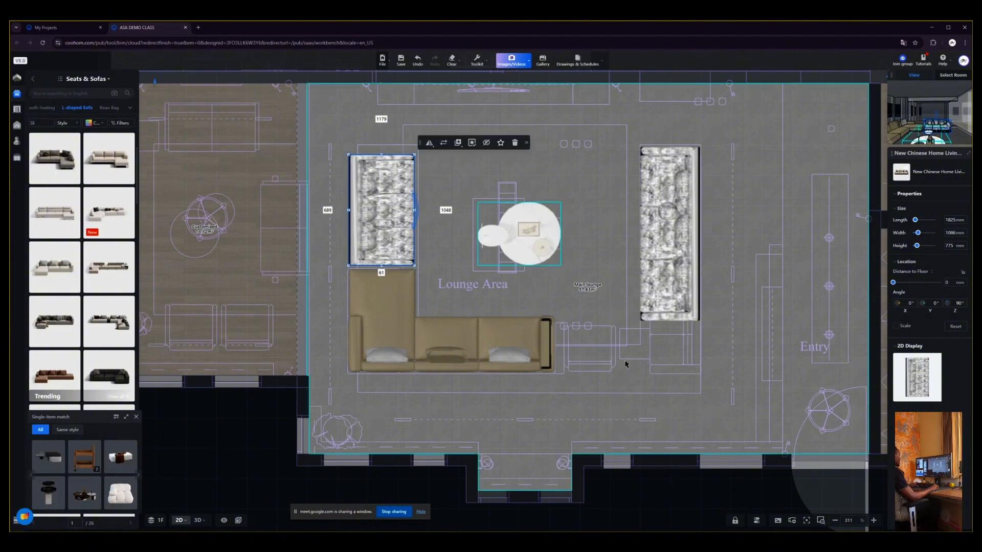
scroll(565, 261, down, 2)
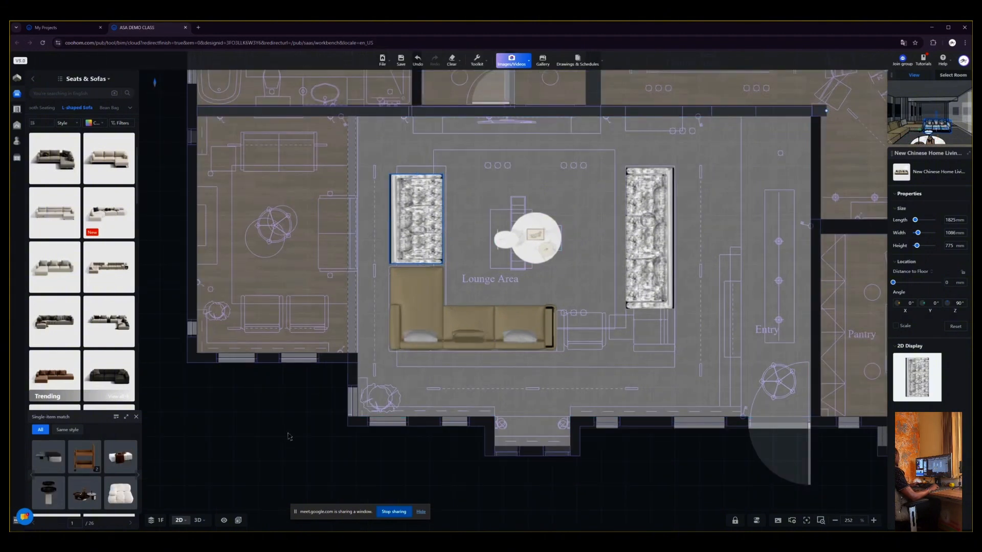
click(505, 267)
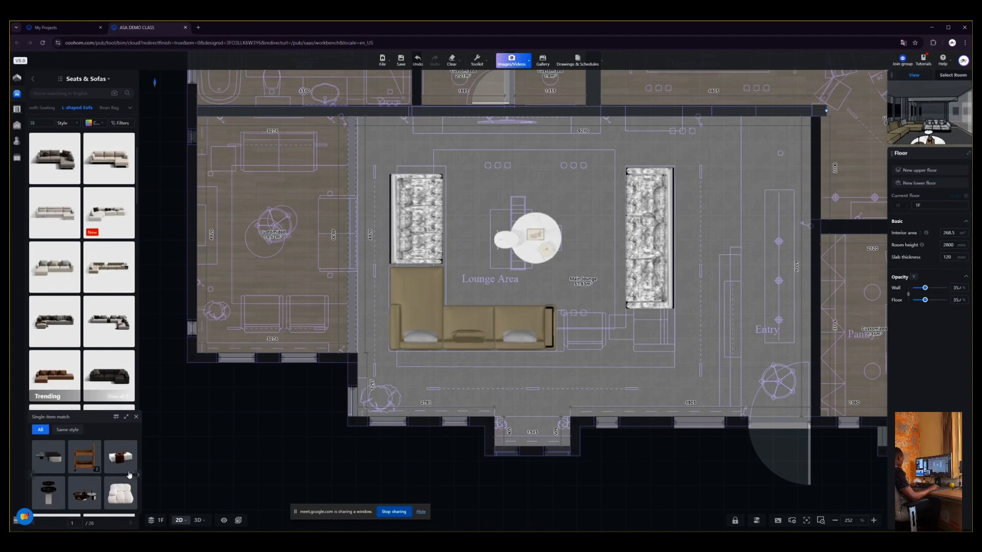
Place the wooden Side table from the matching items on the outline at the end of the long sofa facing the L-shaped one.
mouse_move(98, 449)
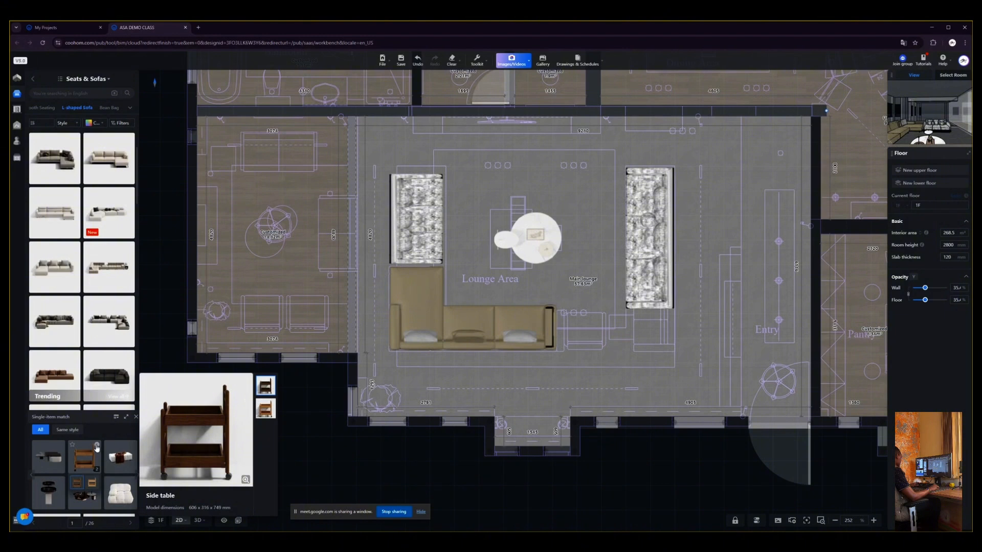
click(84, 456)
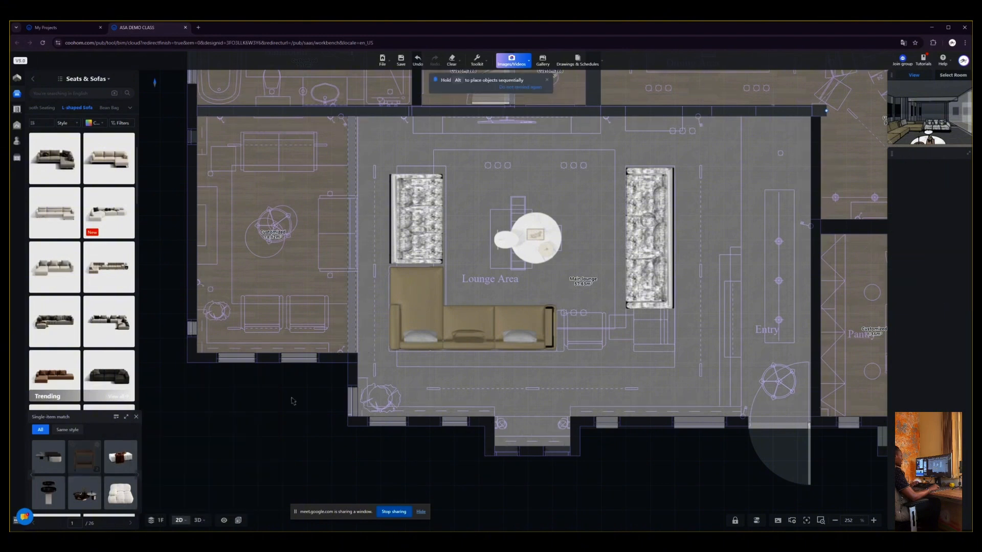
click(653, 329)
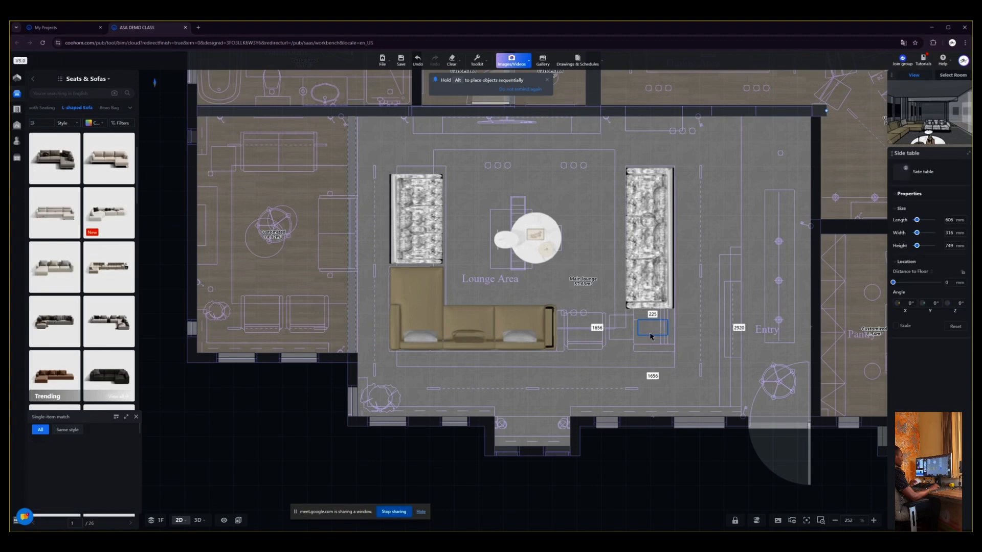
Enlarge the side table to about 850 mm long and 624 mm wide.
scroll(663, 335, up, 3)
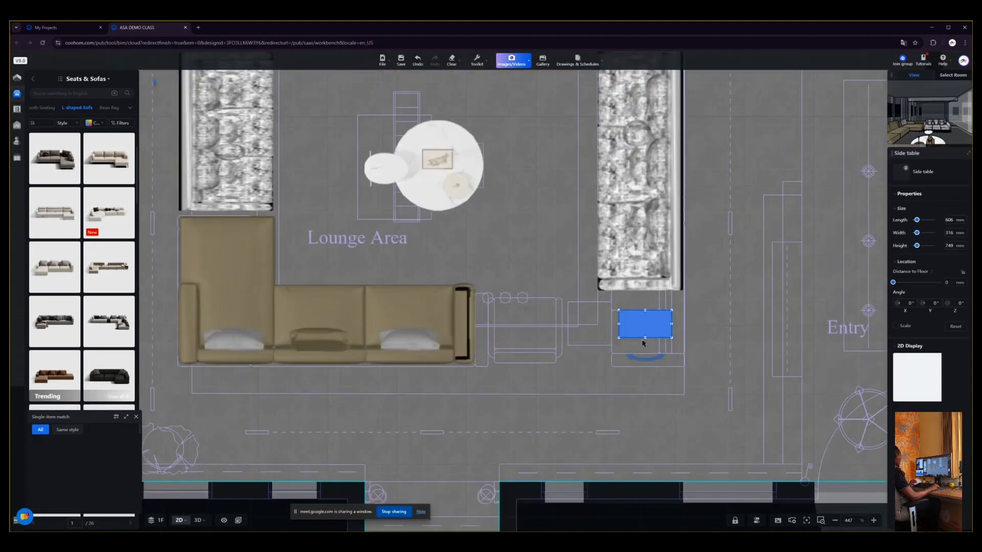
drag(646, 340, 646, 355)
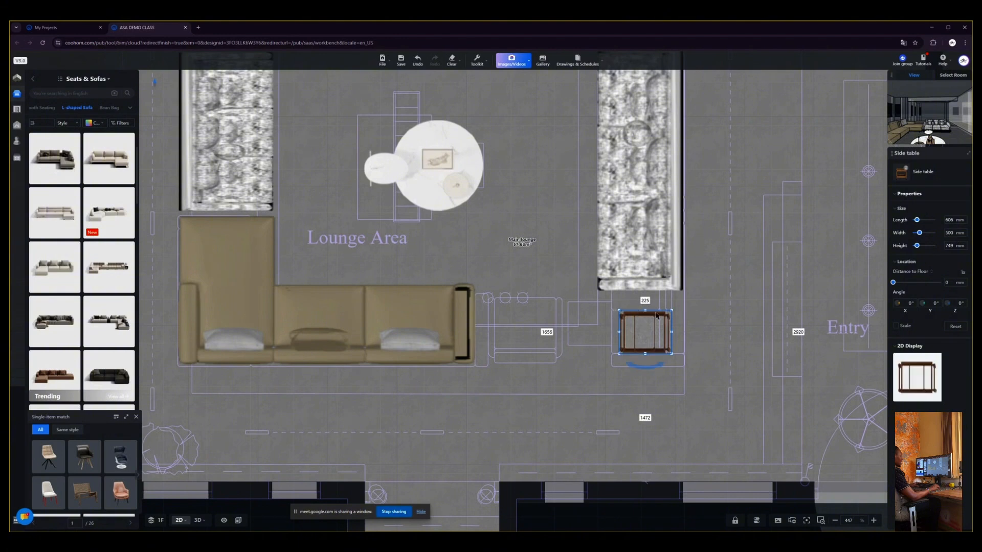
drag(646, 312, 605, 319)
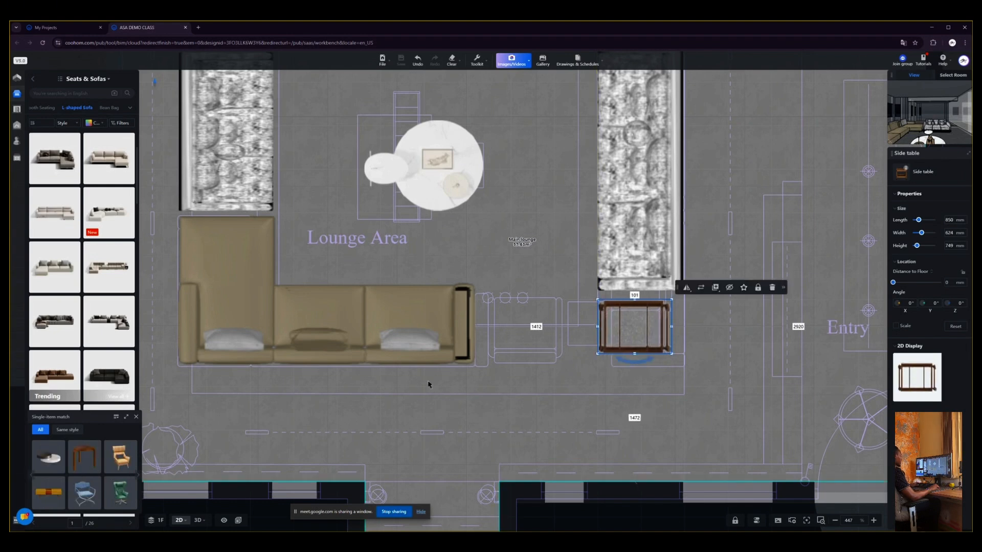
scroll(429, 384, down, 2)
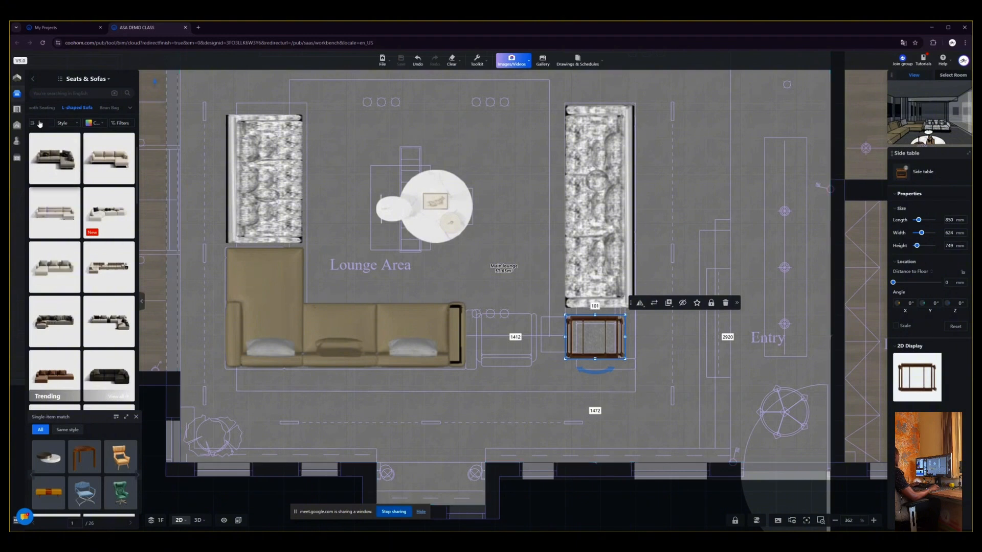
Save the design and look through all Seats & Sofas models in the public library.
click(37, 83)
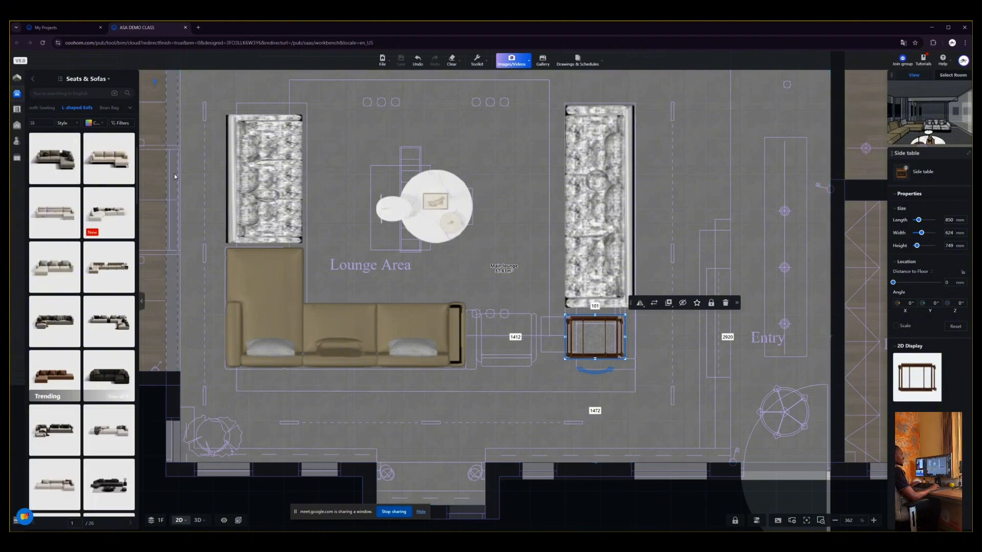
key(ctrl+s)
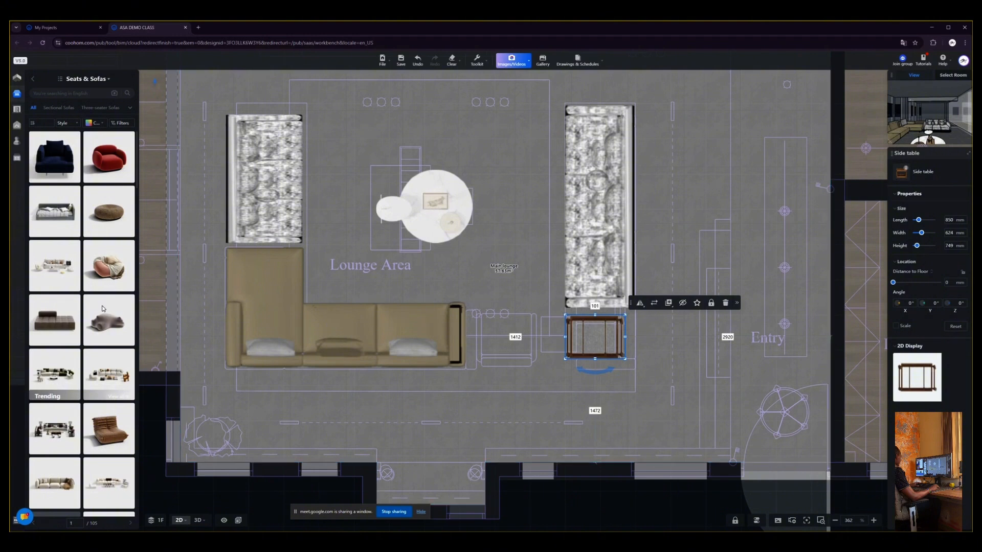
scroll(87, 308, down, 1)
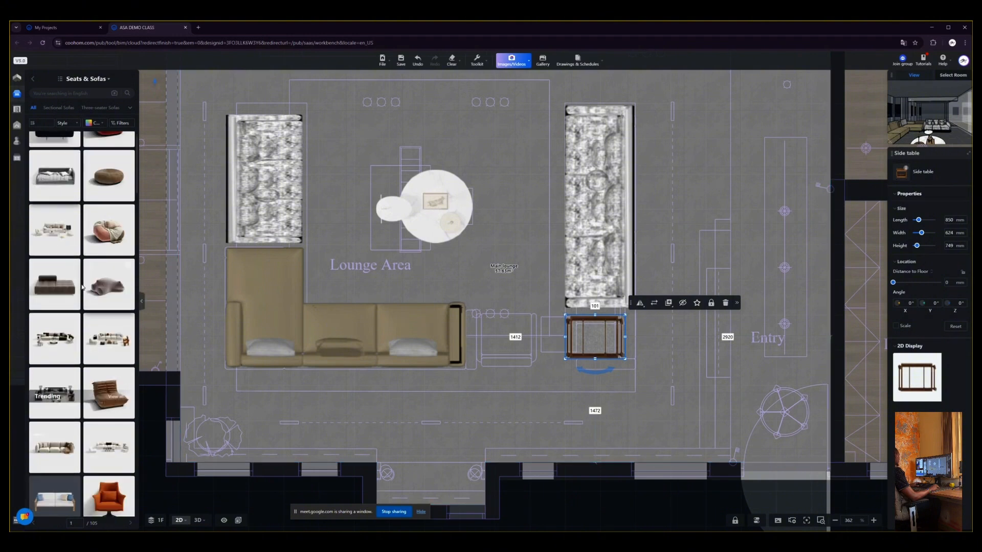
scroll(90, 292, down, 1)
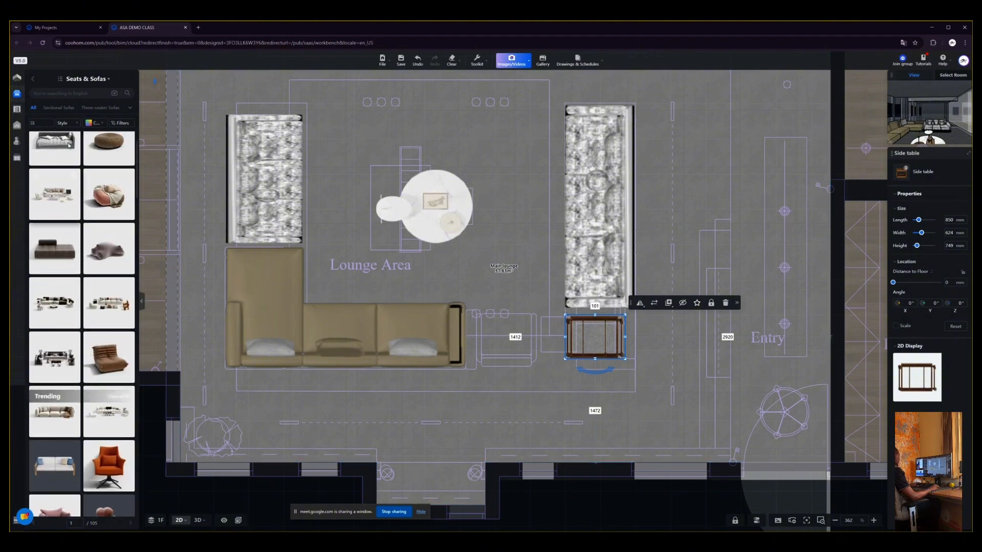
click(32, 79)
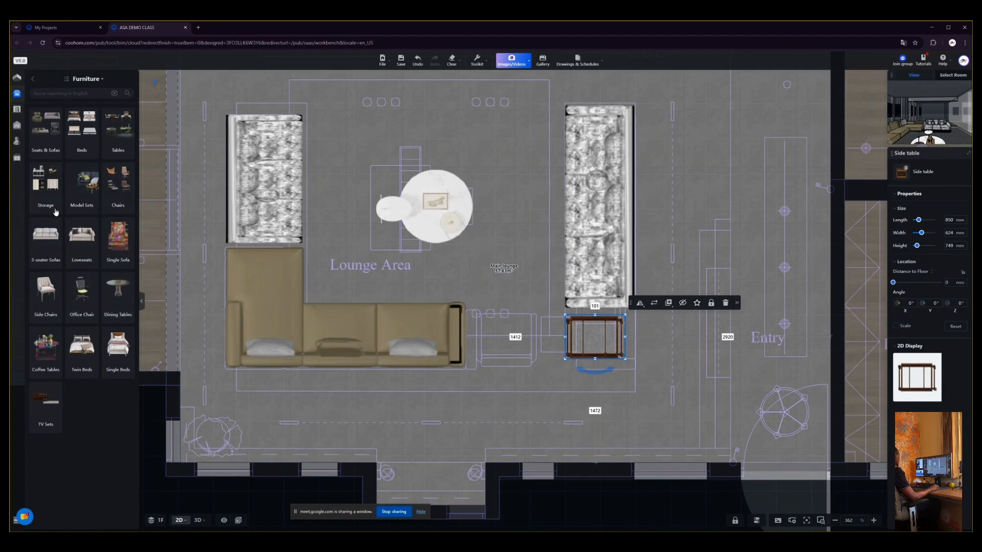
click(49, 143)
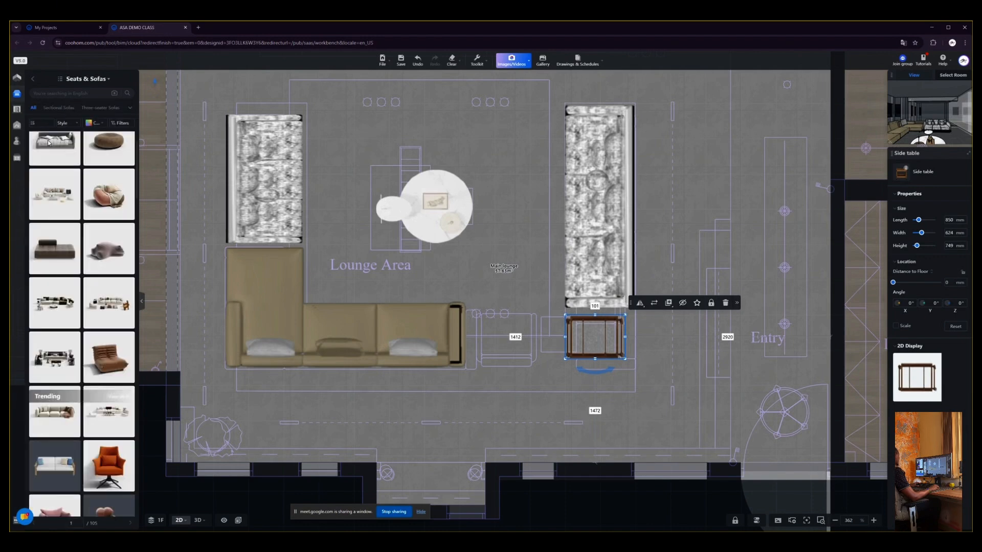
click(35, 80)
click(35, 81)
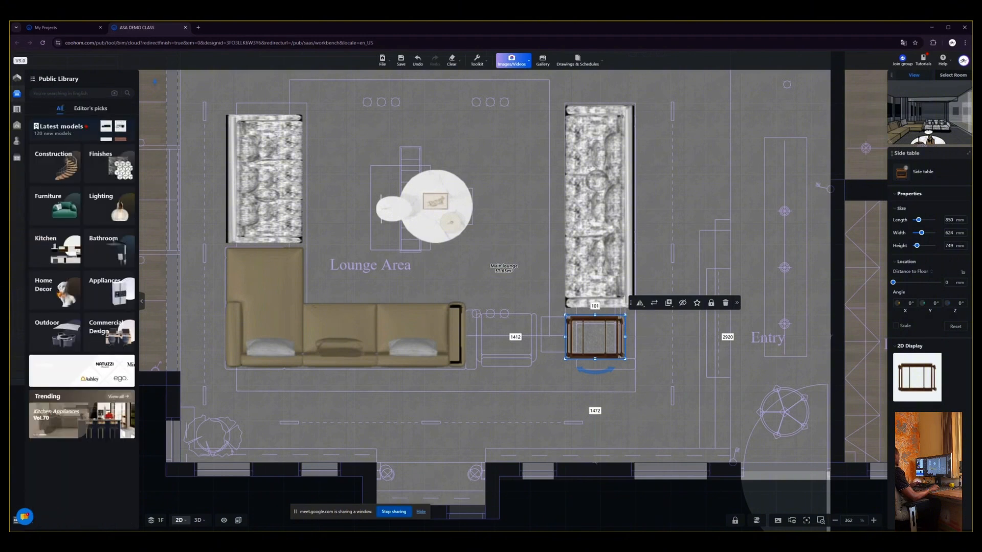
Place the F42 single sofa from the Single Sofa furniture models on the armchair outline beside the L-shaped sofa's end.
click(41, 219)
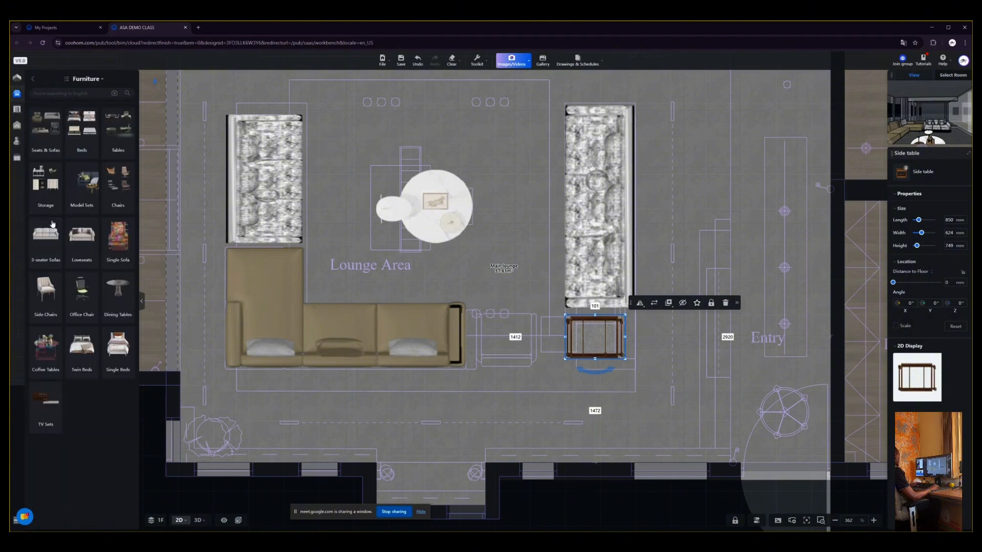
click(114, 250)
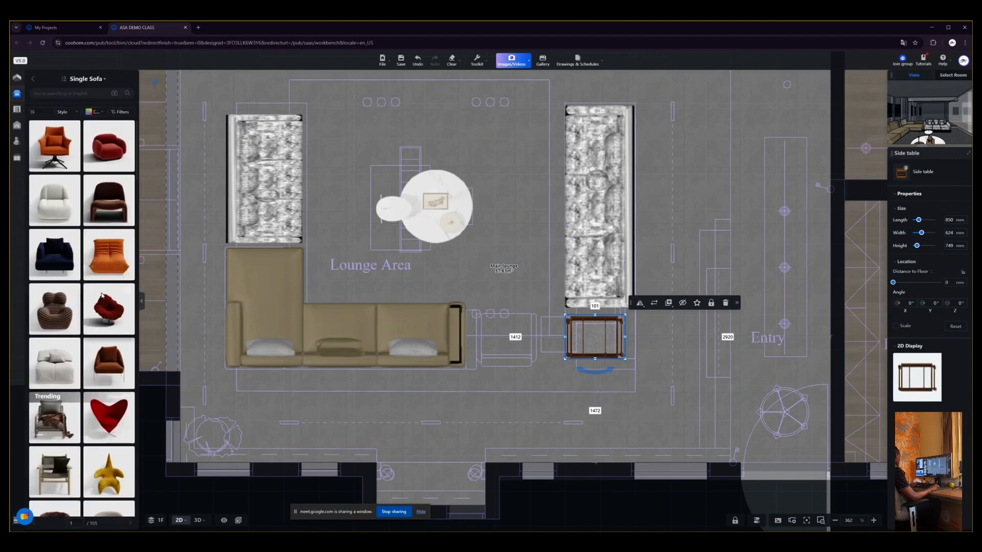
scroll(103, 295, down, 5)
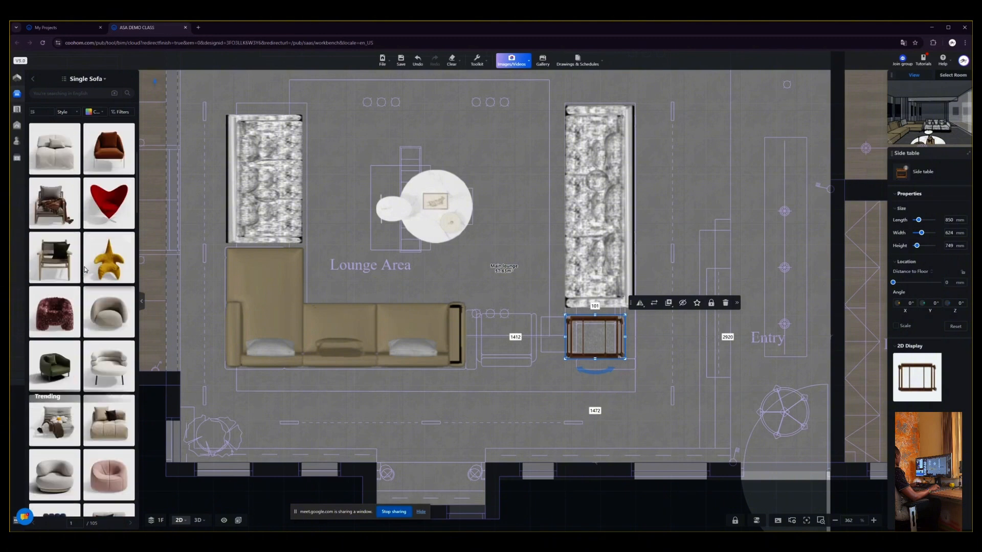
scroll(85, 269, down, 4)
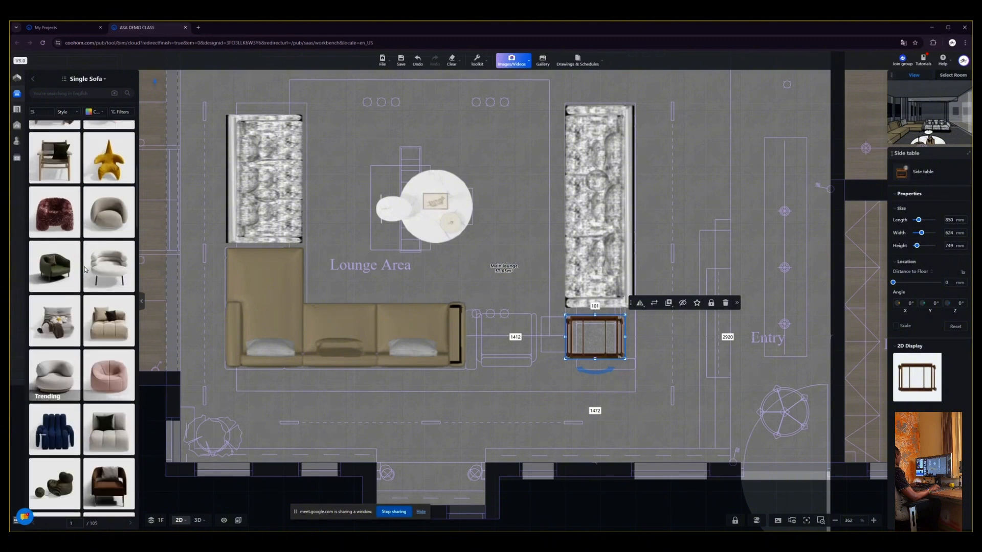
scroll(85, 270, down, 4)
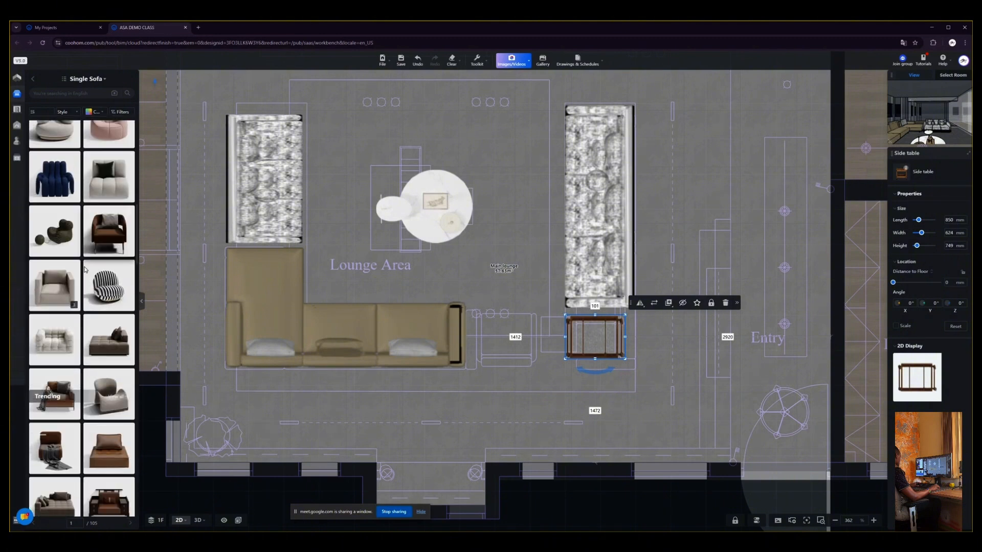
scroll(85, 270, down, 5)
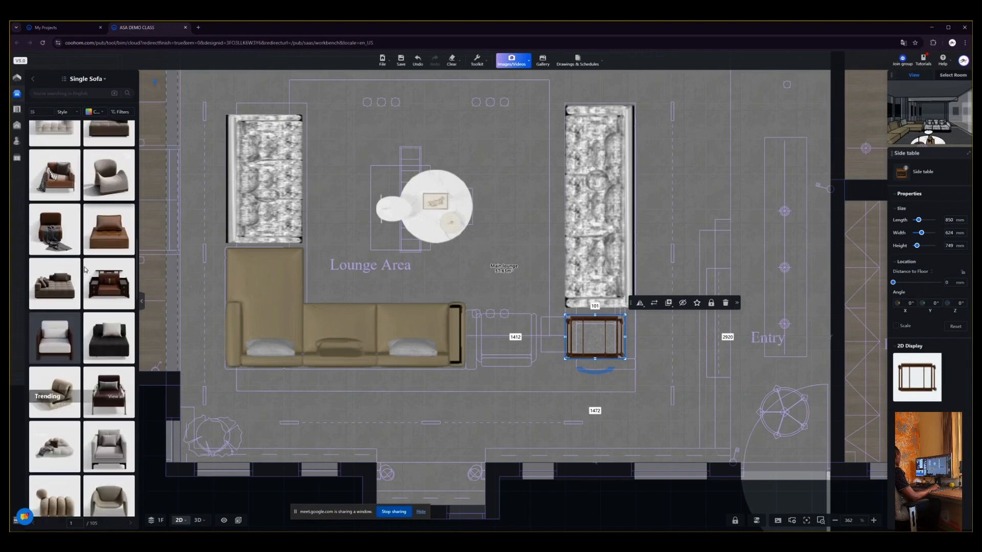
scroll(85, 270, down, 3)
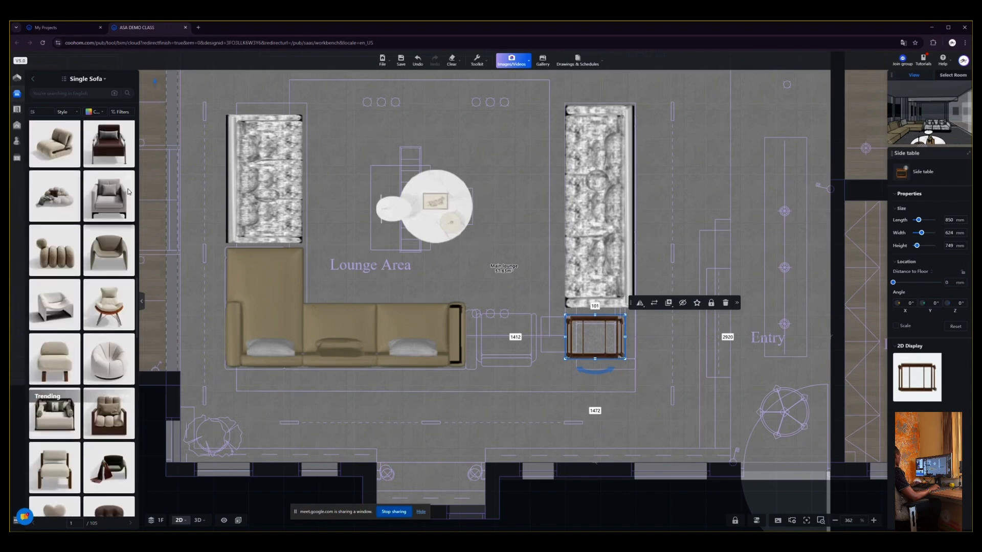
mouse_move(128, 181)
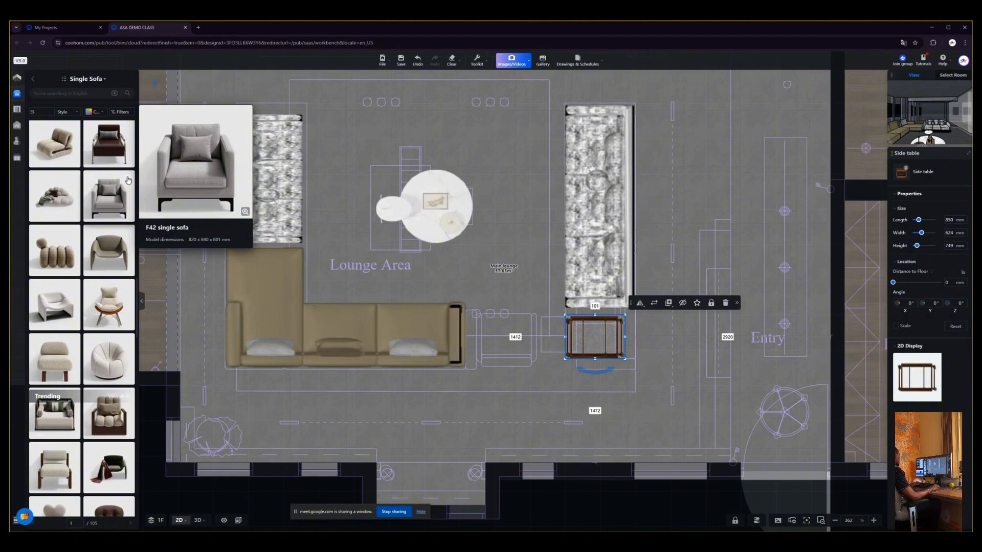
click(109, 211)
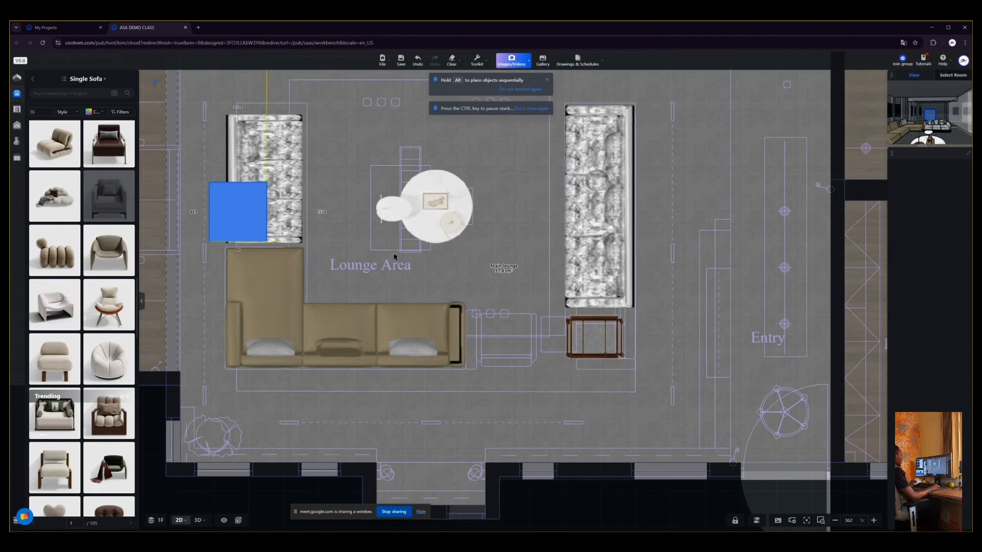
click(501, 336)
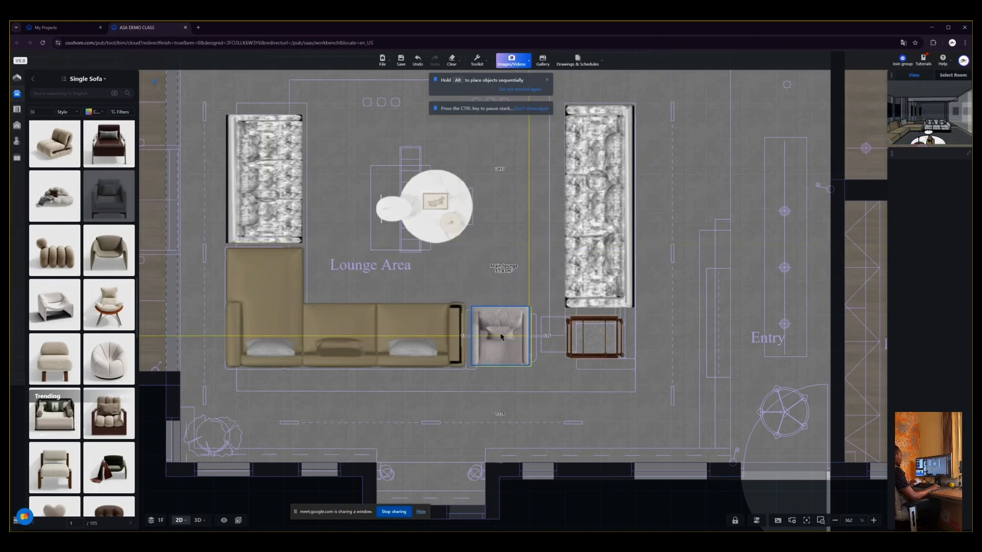
drag(503, 337, 507, 337)
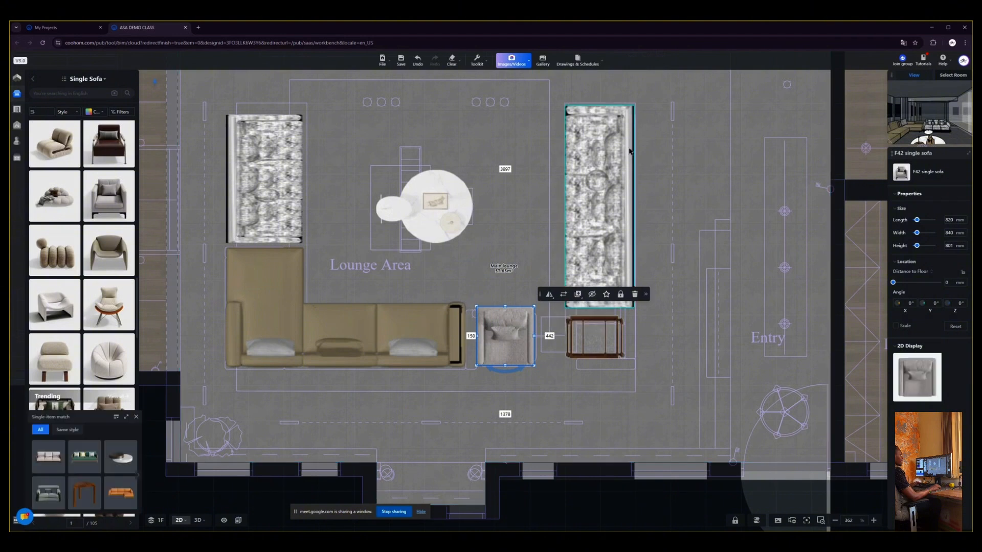
Check the long sofa's model details and rotate the F42 single sofa to an angle of 180°.
click(625, 132)
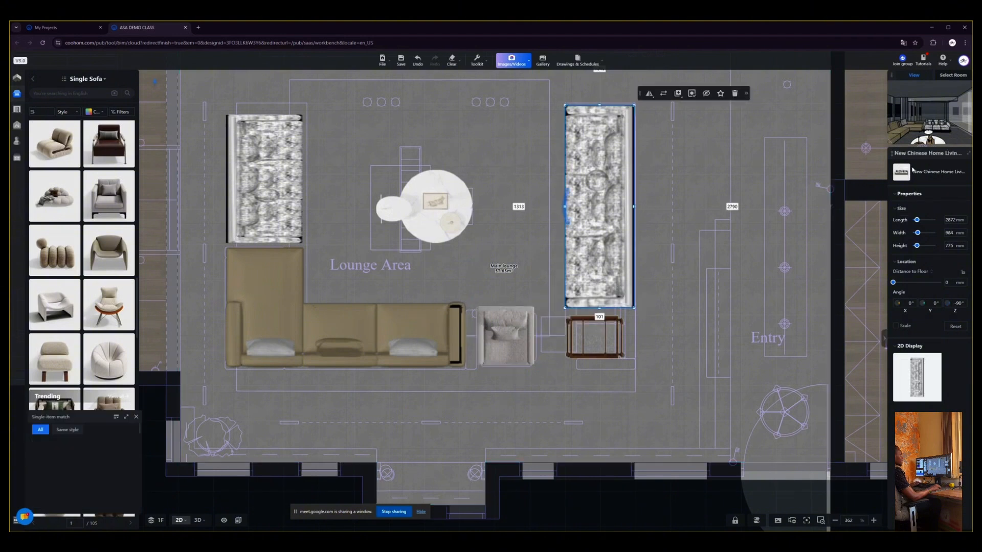
mouse_move(909, 169)
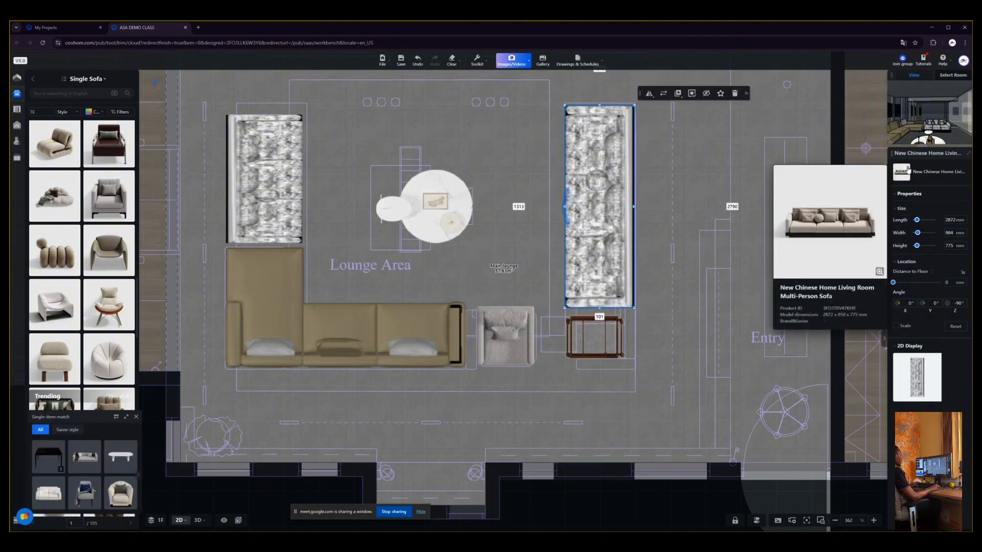
click(511, 337)
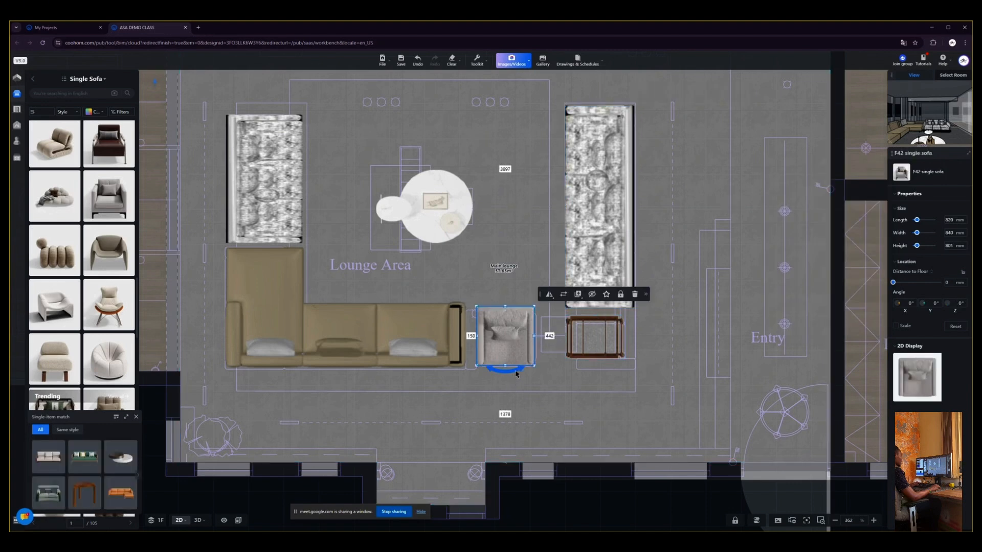
drag(541, 364, 486, 286)
drag(525, 330, 530, 350)
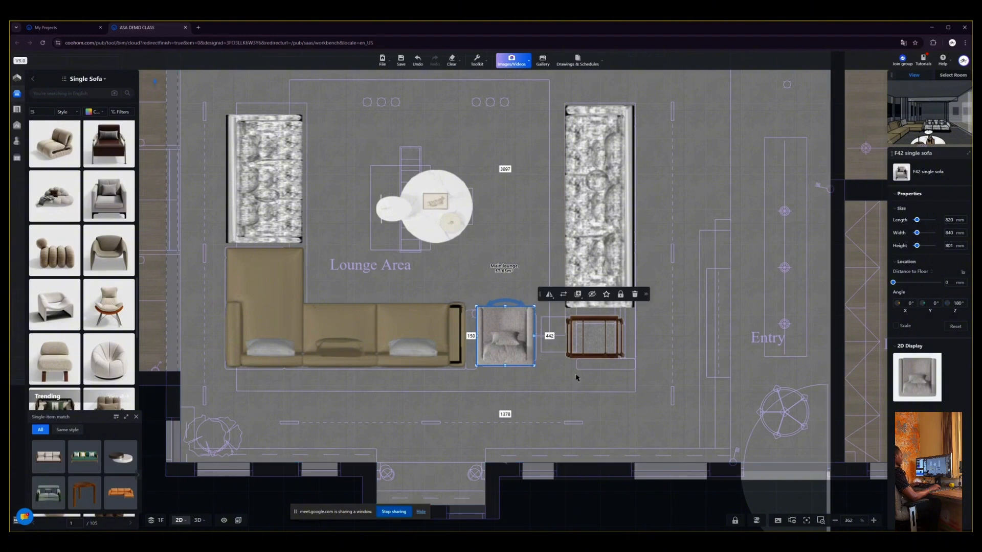
Inspect the lounge seating and tables in 3D from several angles and return to the 2D plan.
scroll(585, 394, down, 1)
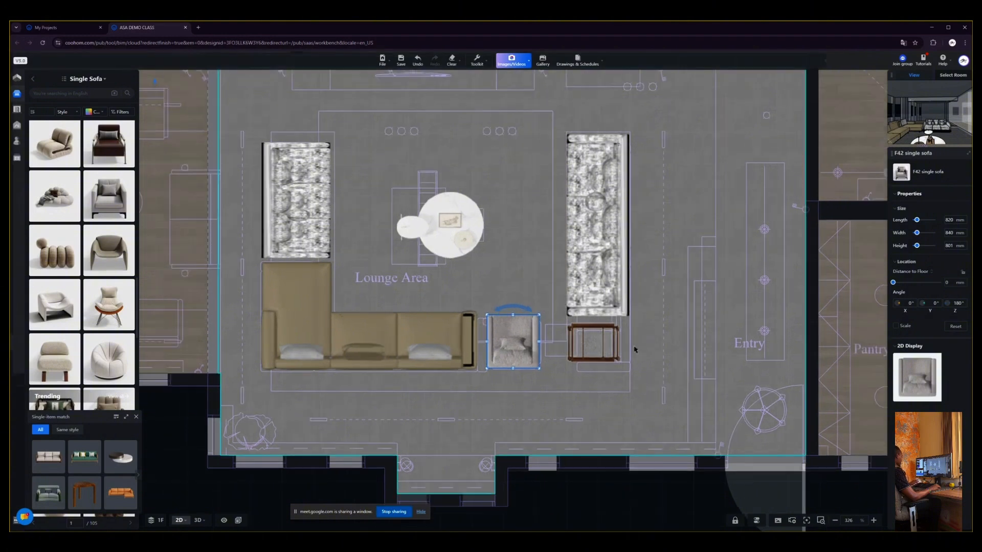
click(561, 501)
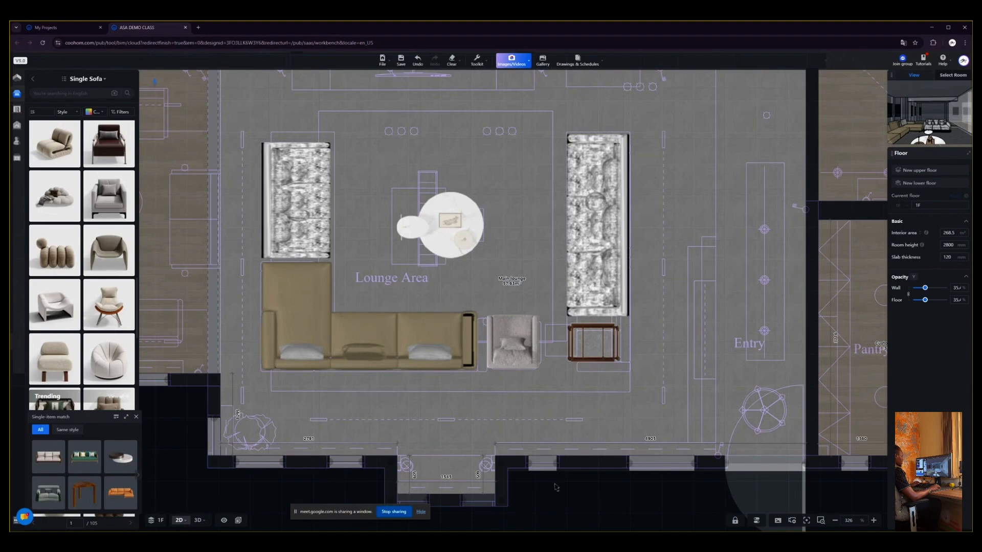
key(3)
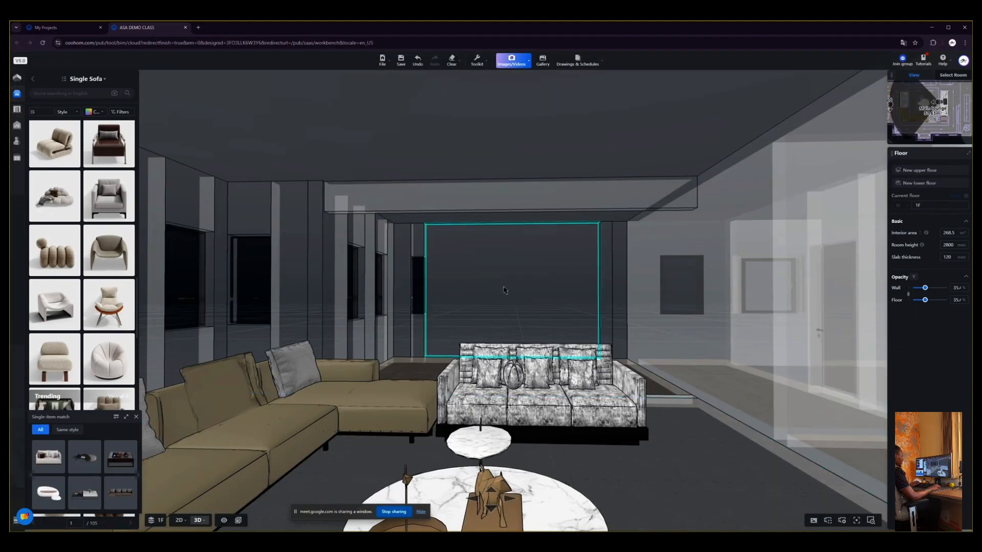
drag(504, 290, 616, 268)
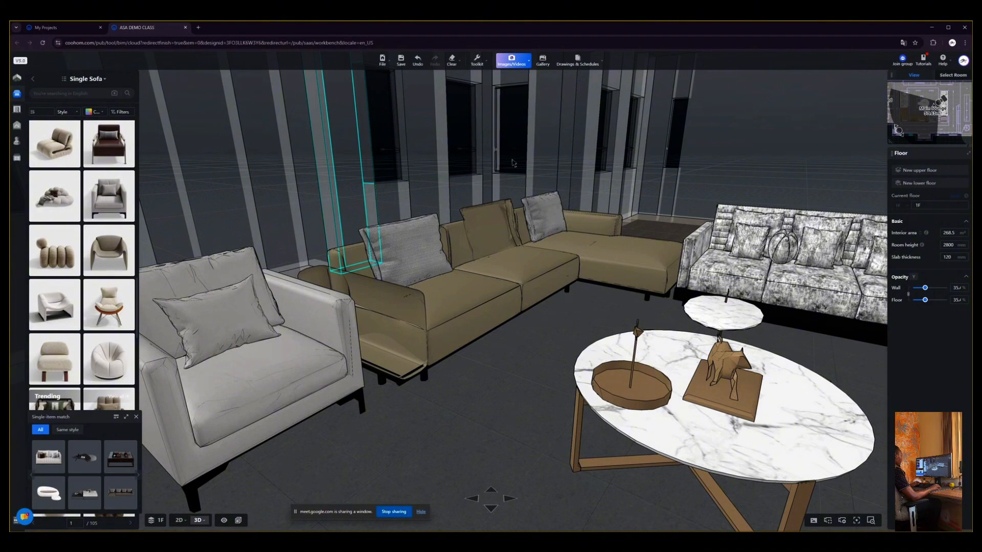
drag(521, 260, 445, 235)
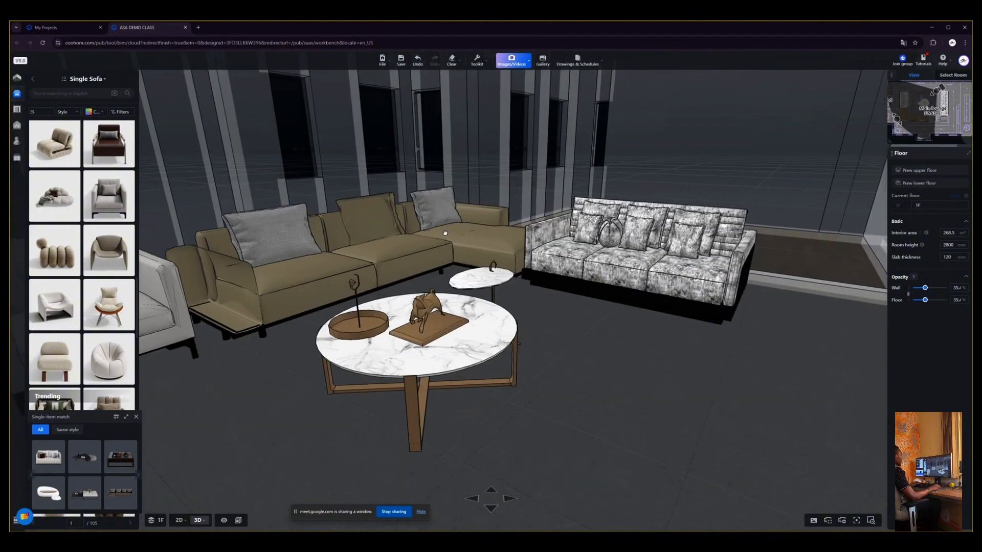
drag(569, 340, 764, 362)
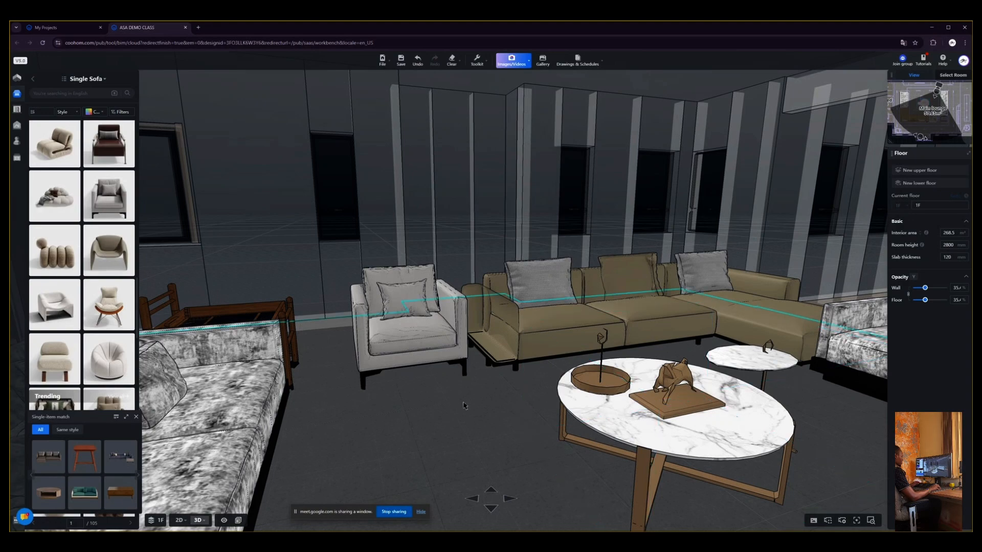
drag(419, 405, 313, 406)
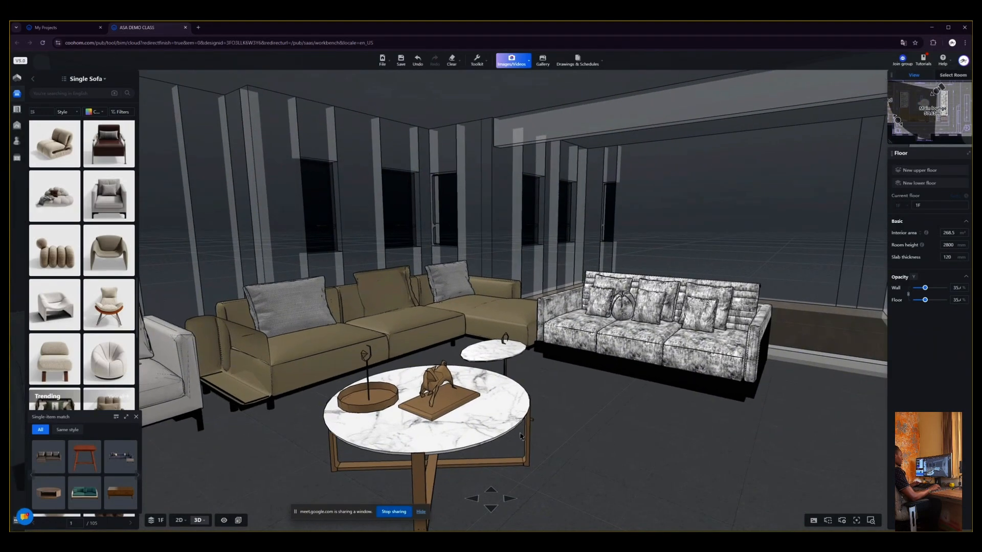
drag(614, 449, 766, 446)
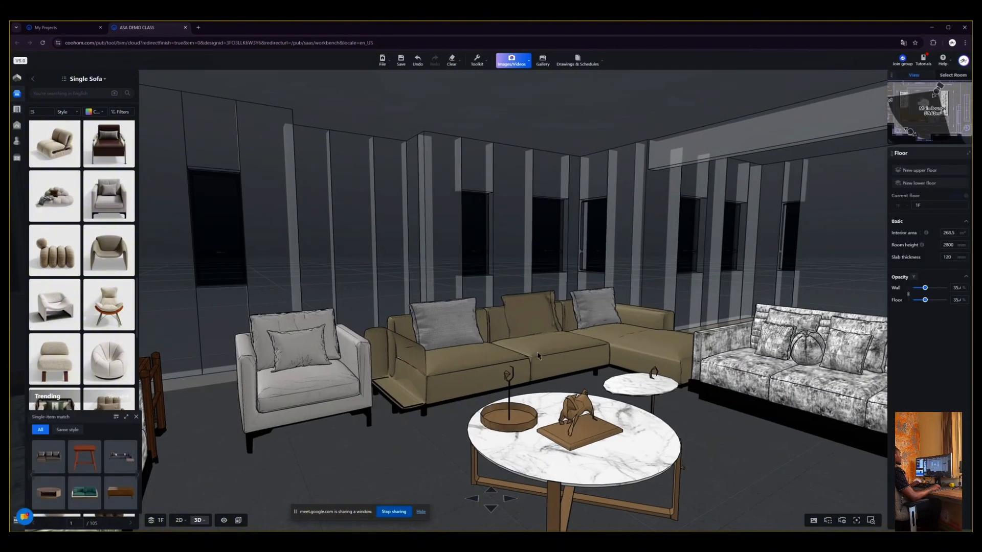
key(2)
scroll(479, 286, down, 3)
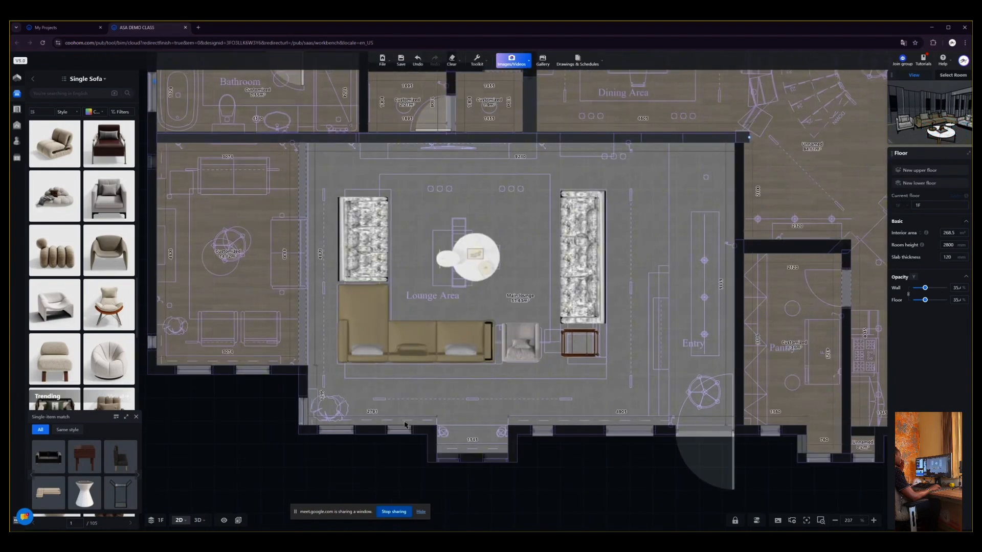
Look through the Others models in the public library's Home Decor category.
scroll(407, 420, up, 3)
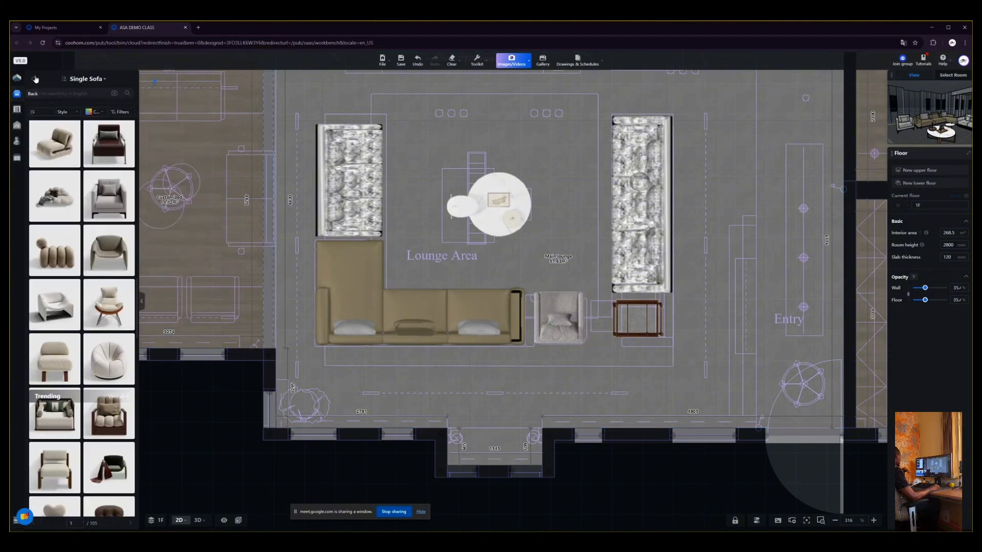
click(35, 76)
click(36, 79)
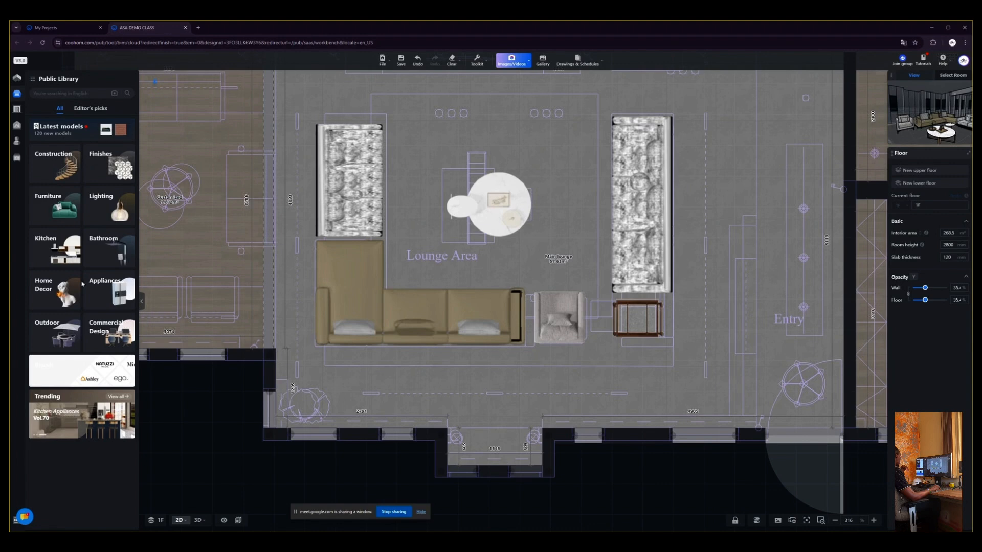
click(47, 299)
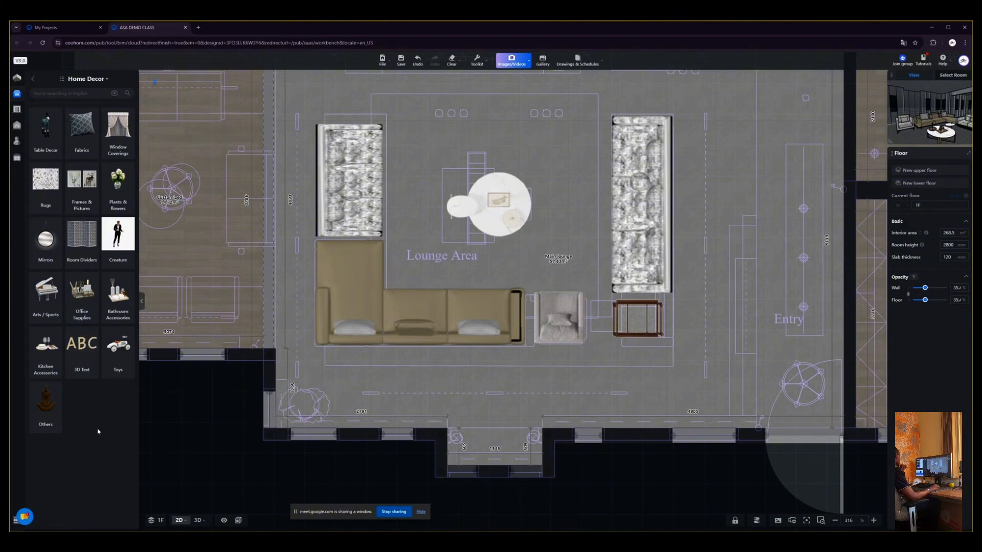
click(50, 412)
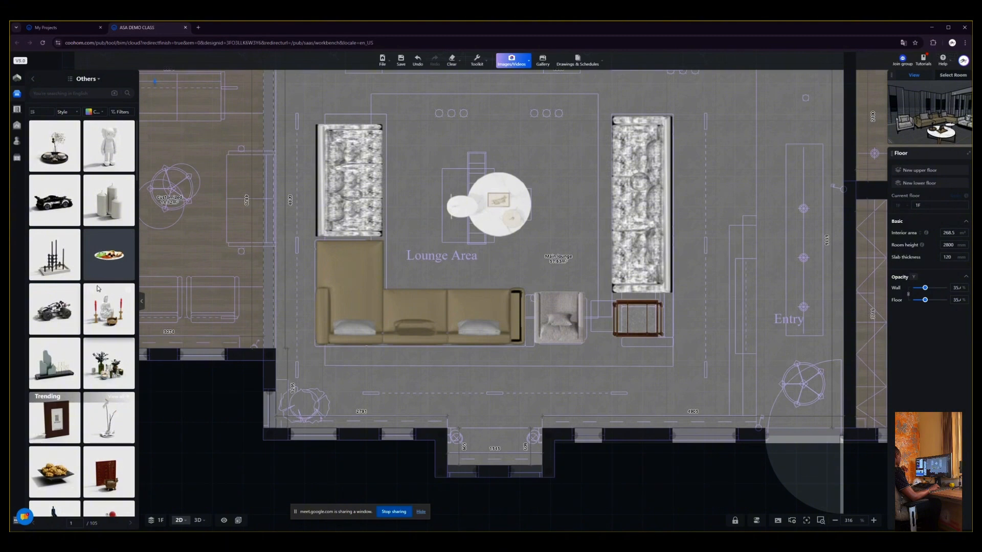
scroll(98, 289, down, 8)
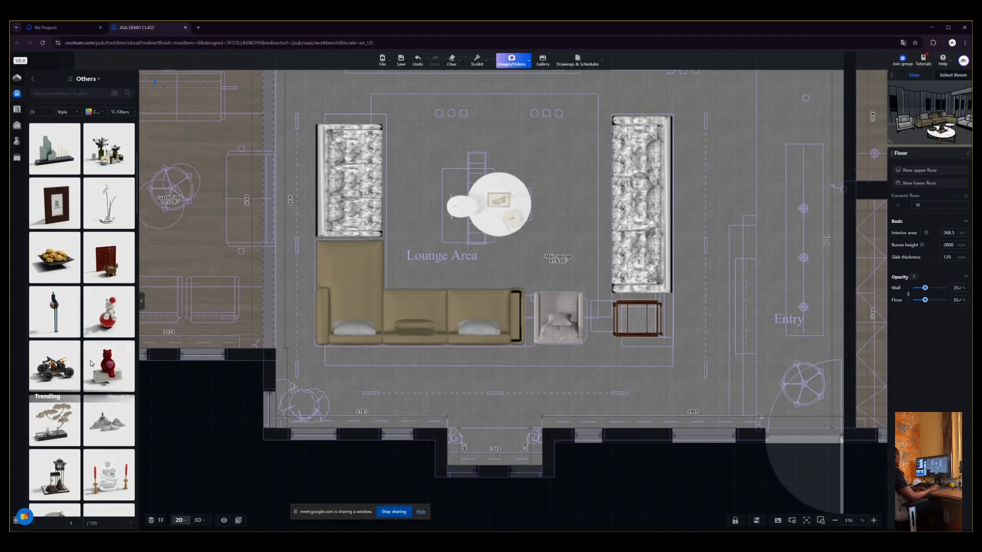
scroll(70, 309, down, 3)
scroll(69, 308, down, 5)
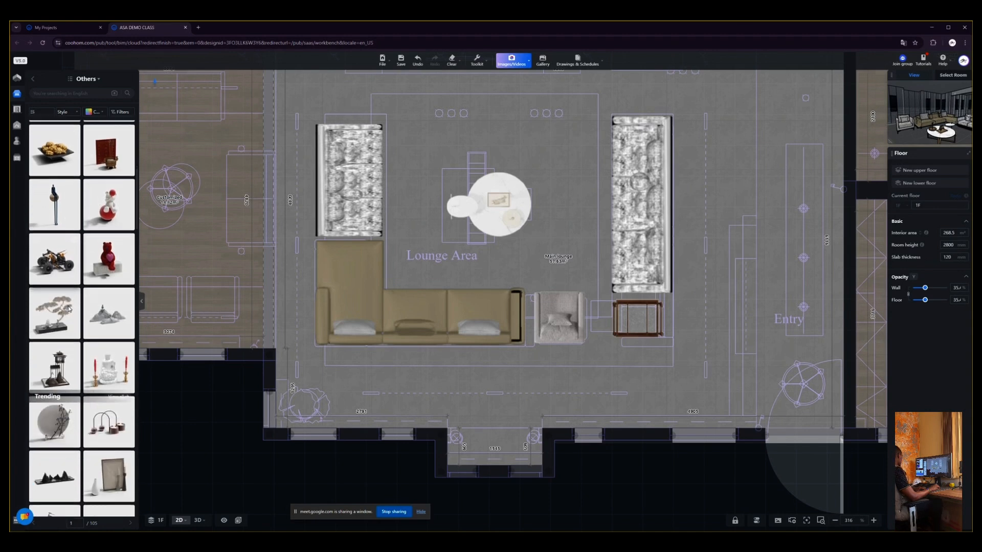
scroll(70, 309, down, 2)
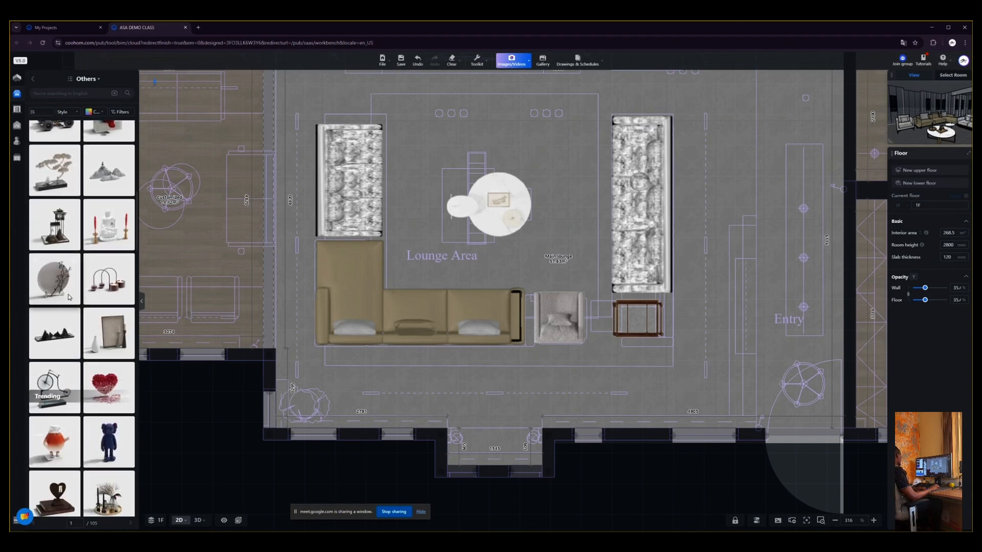
scroll(97, 289, up, 8)
scroll(97, 289, up, 5)
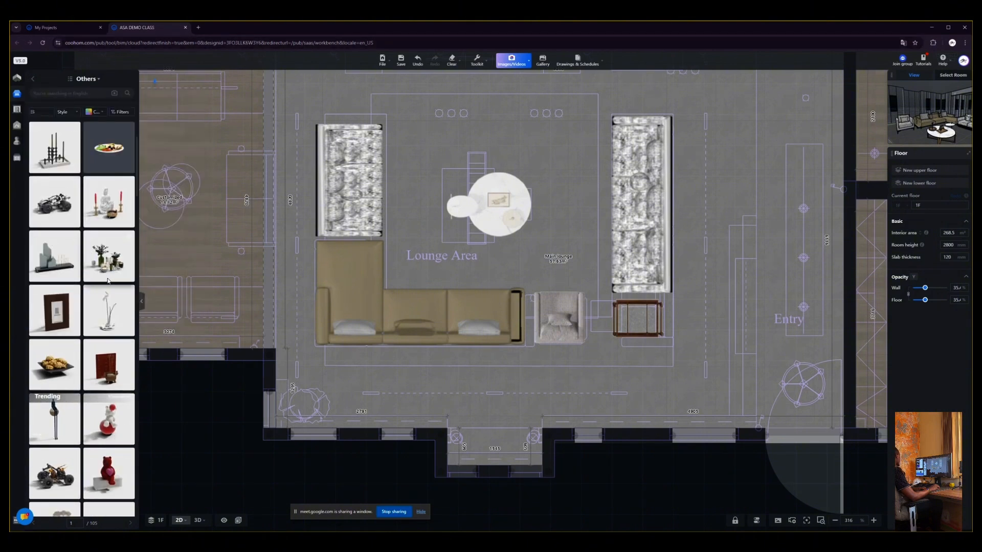
click(32, 79)
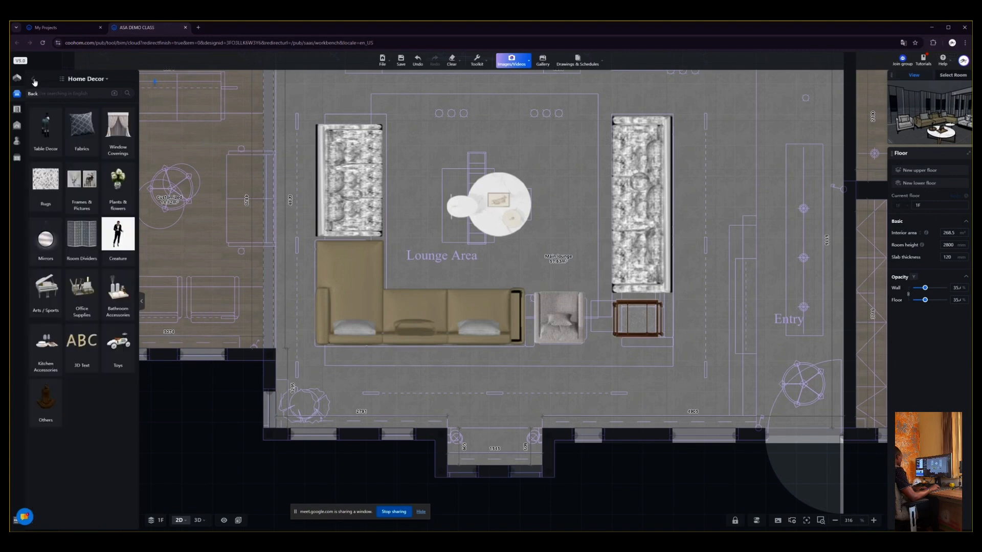
Place the Modern Potted Plants 2-1 model from the Plants & flowers category on the plant outline in the lounge's lower-left corner.
click(110, 187)
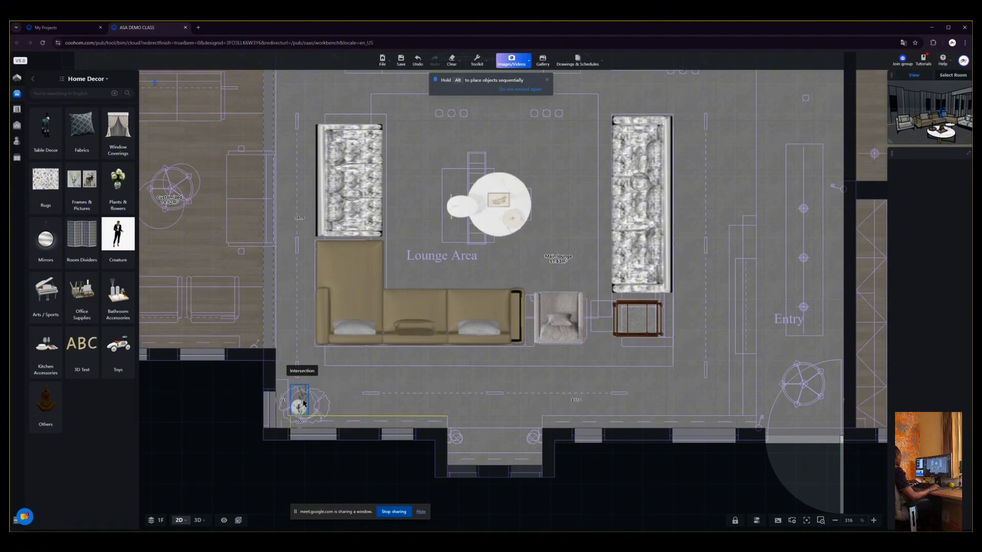
click(270, 389)
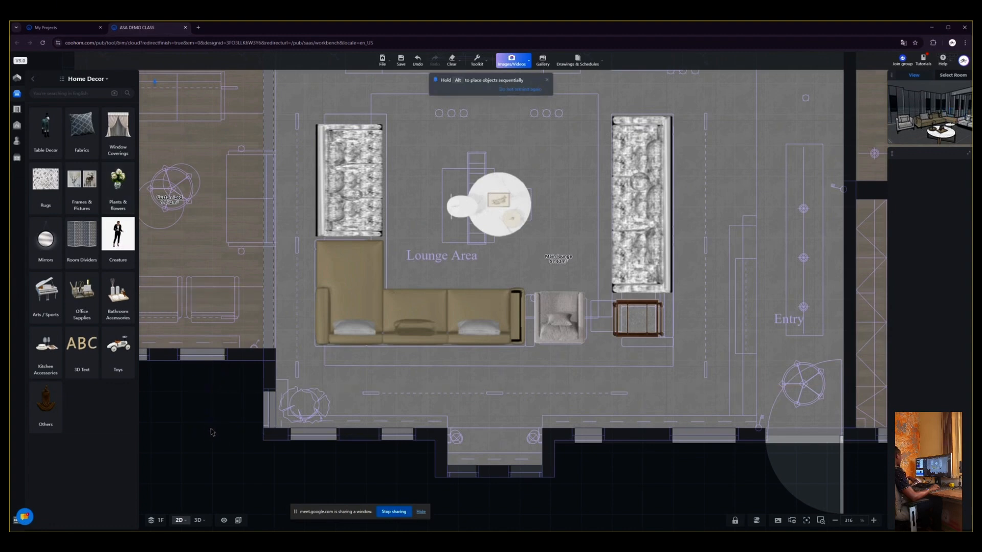
click(122, 205)
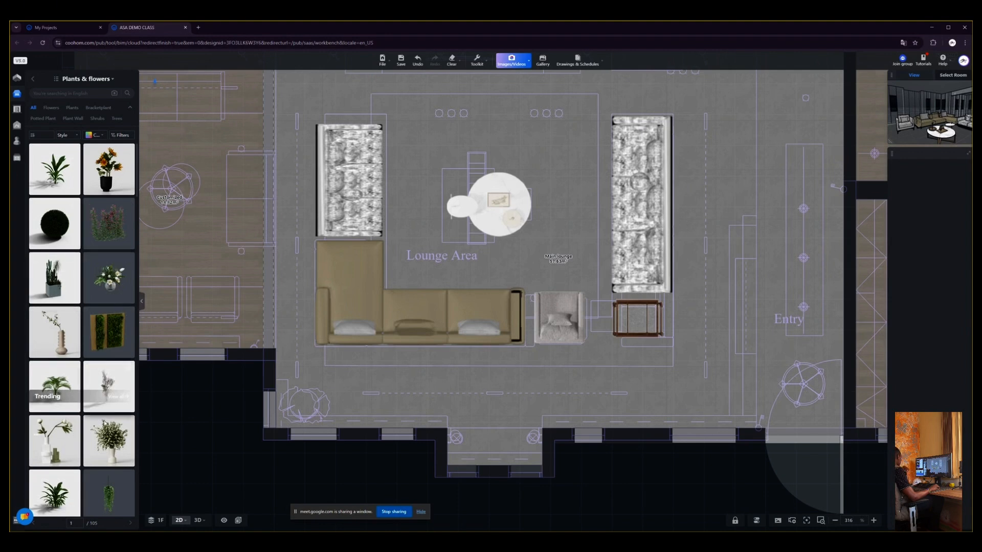
scroll(102, 443, down, 1)
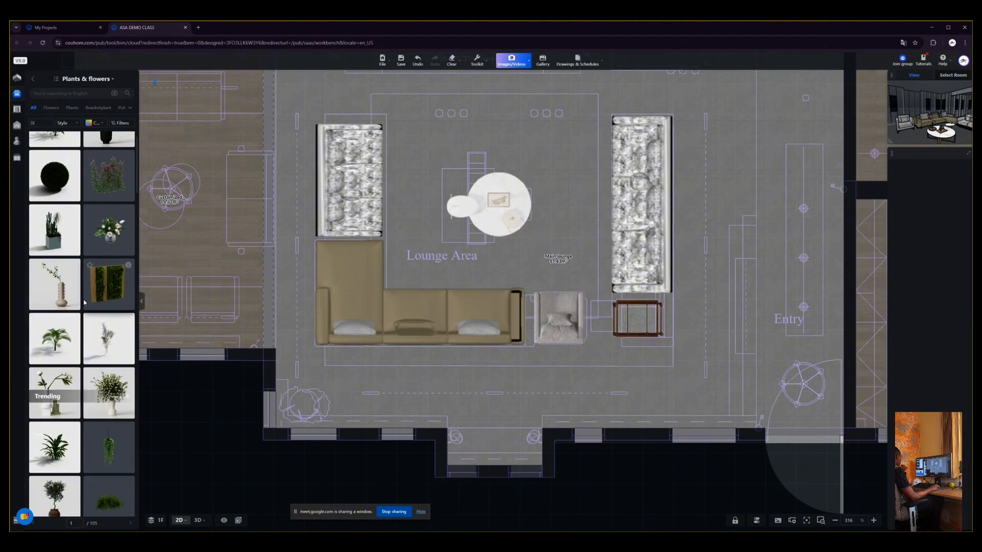
scroll(85, 304, down, 2)
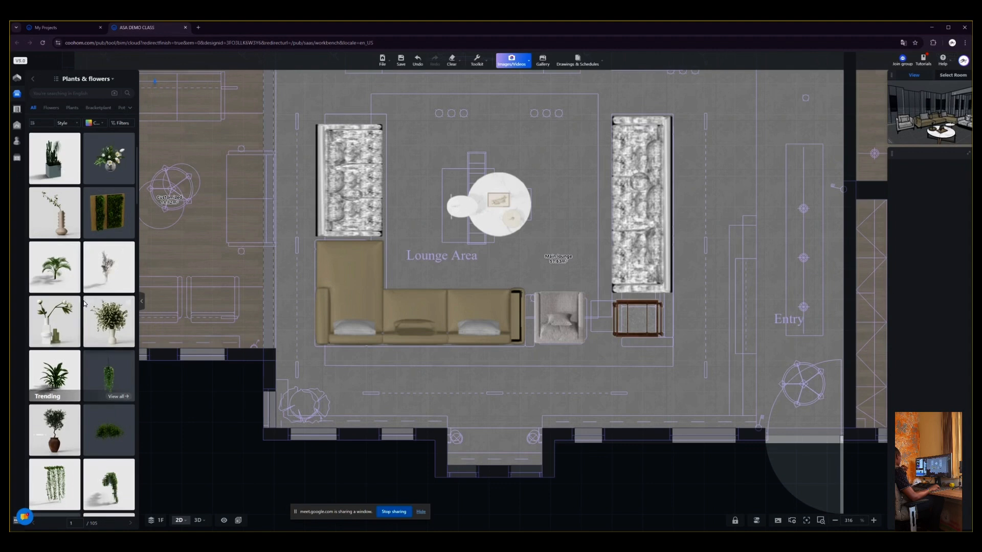
scroll(85, 304, down, 1)
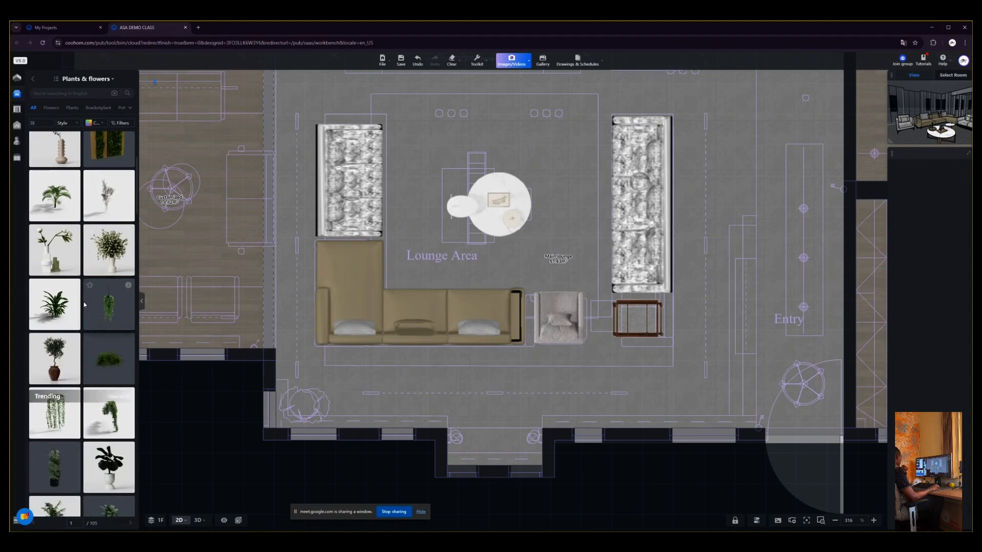
scroll(85, 306, down, 3)
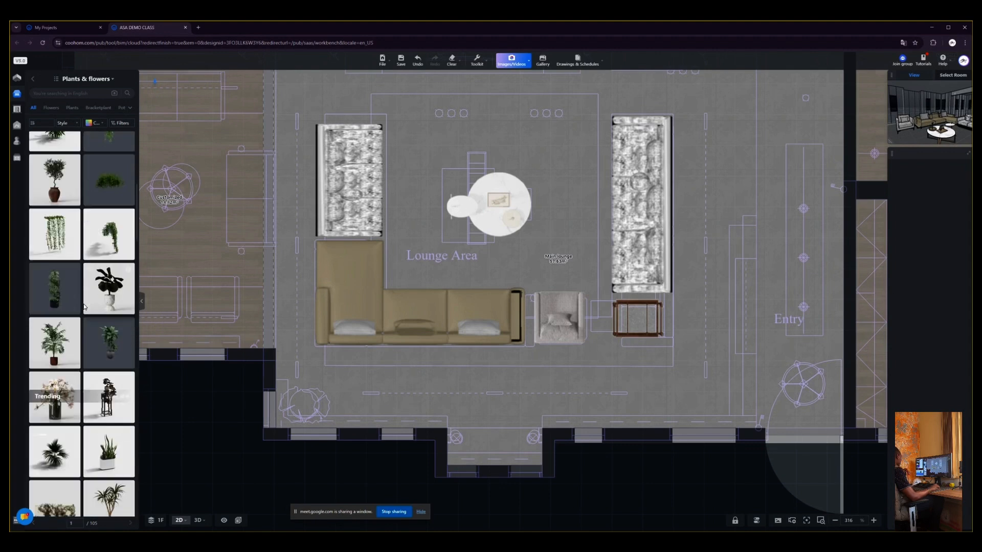
scroll(85, 307, down, 2)
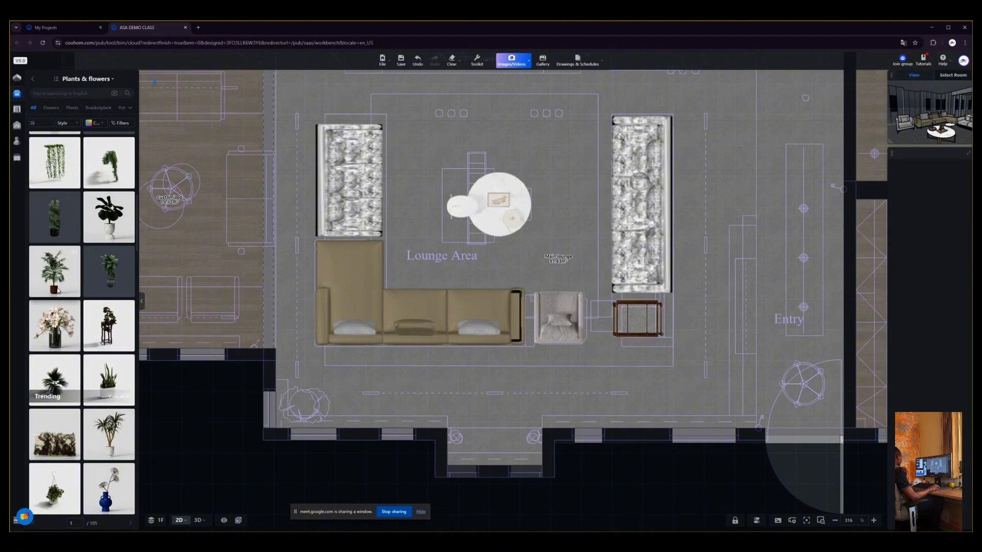
mouse_move(128, 252)
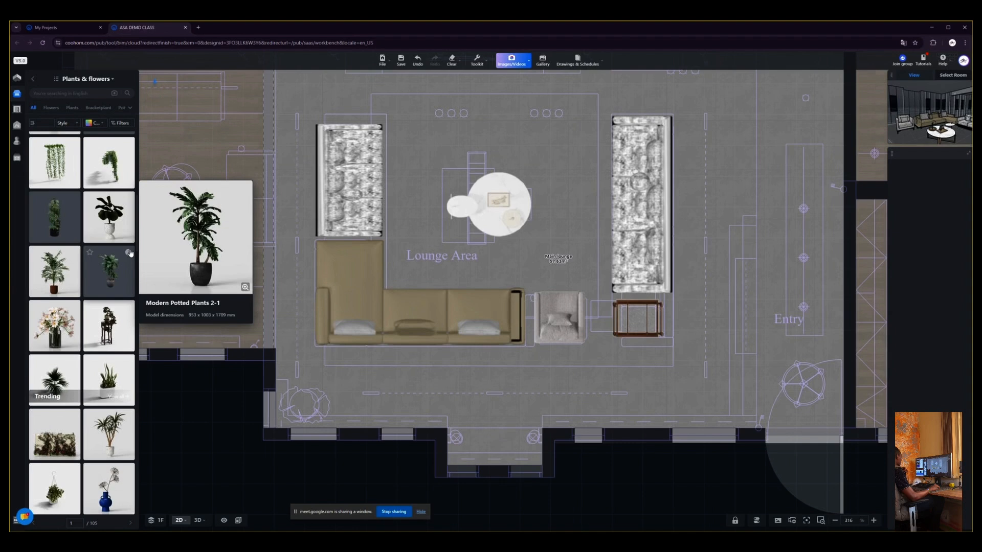
click(107, 280)
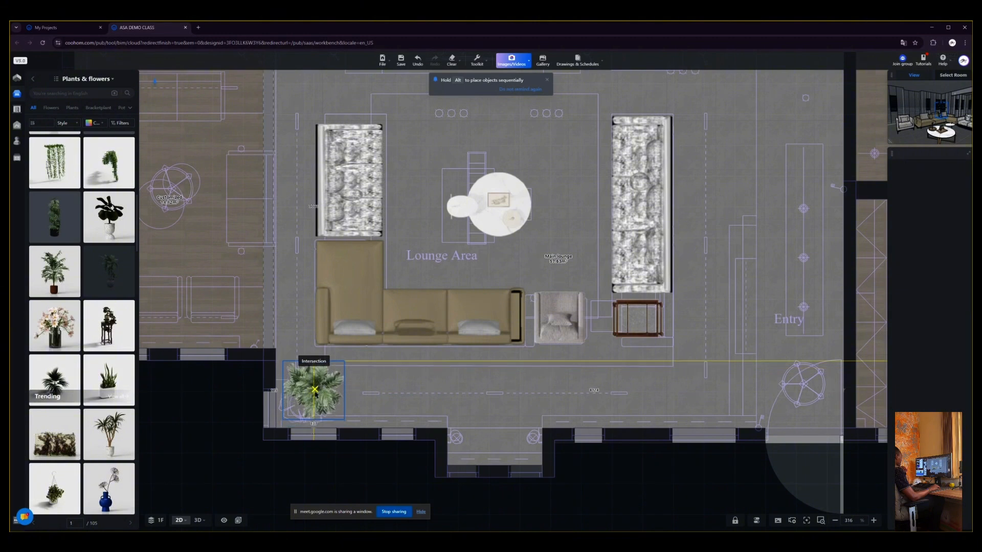
click(316, 391)
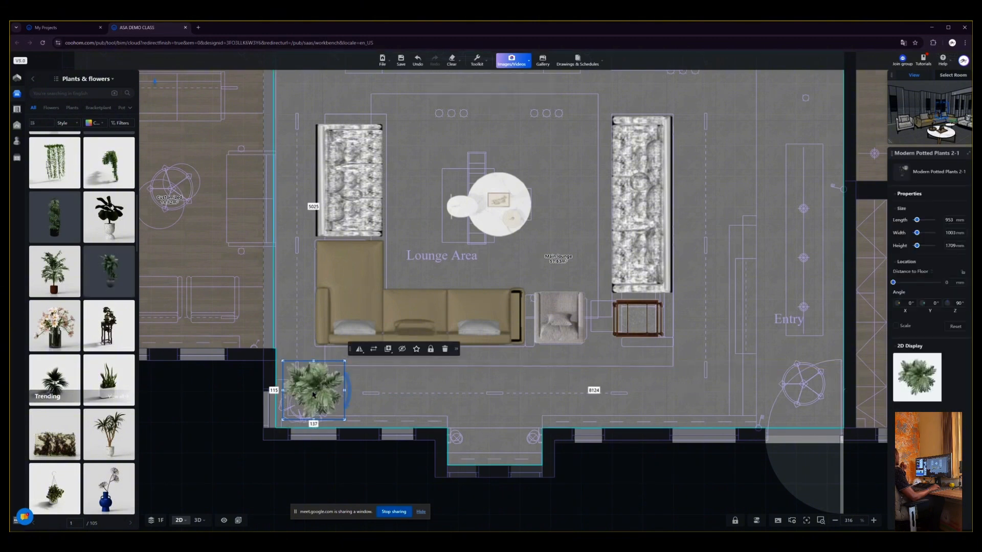
click(201, 435)
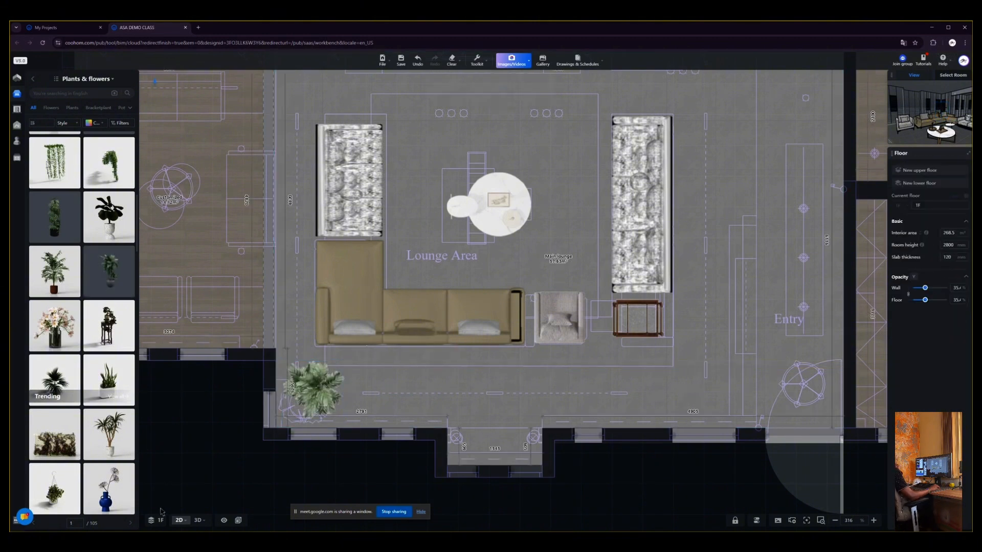
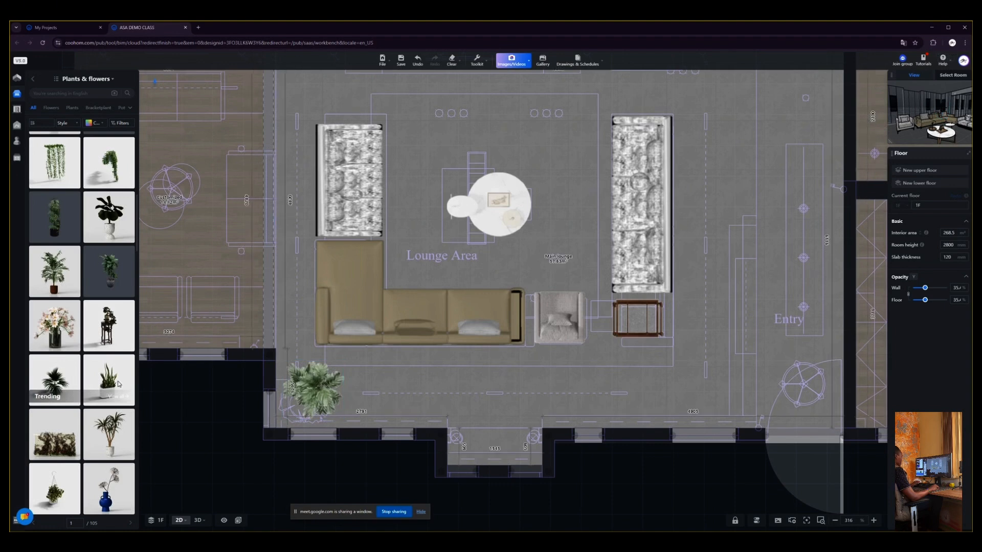
scroll(101, 341, down, 2)
scroll(101, 341, down, 1)
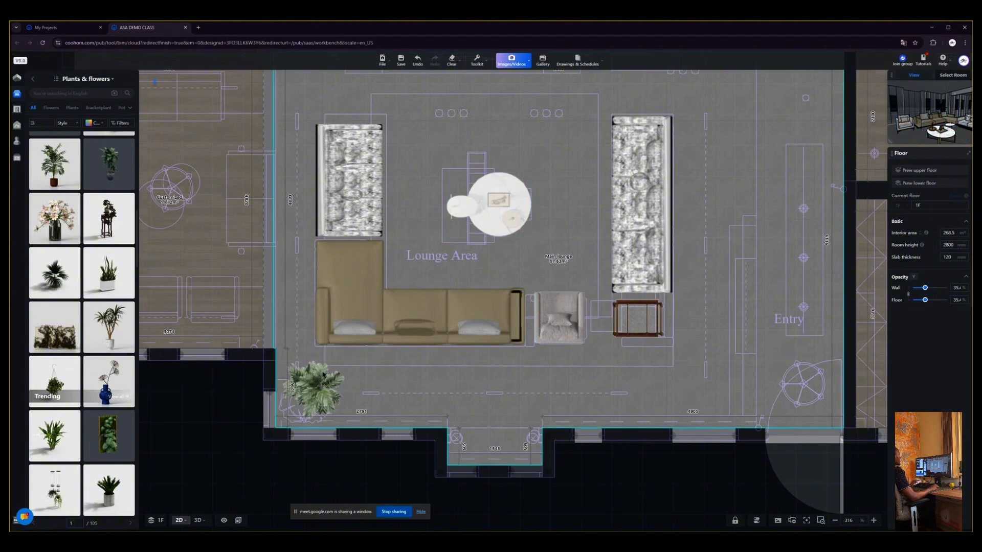
scroll(324, 382, down, 2)
scroll(486, 205, up, 2)
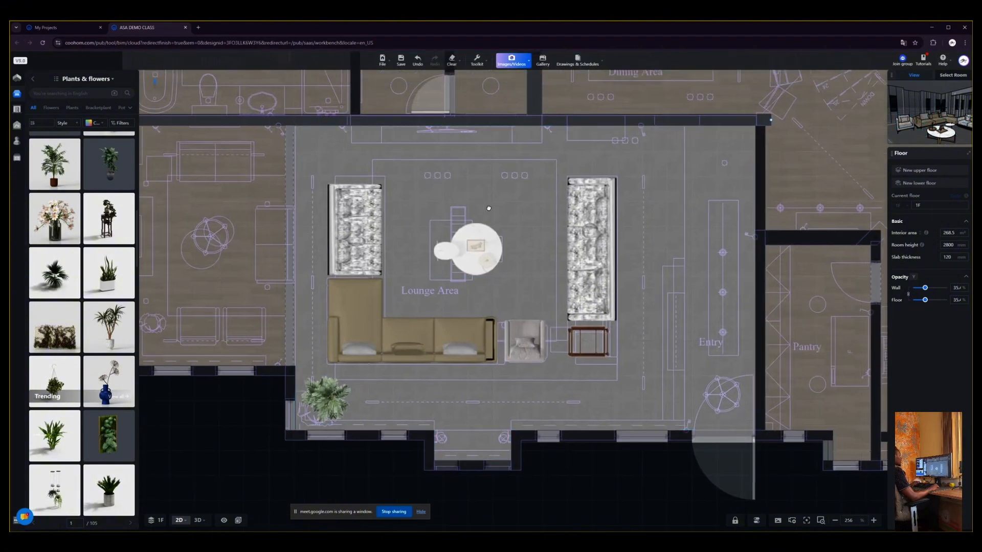
scroll(500, 171, up, 2)
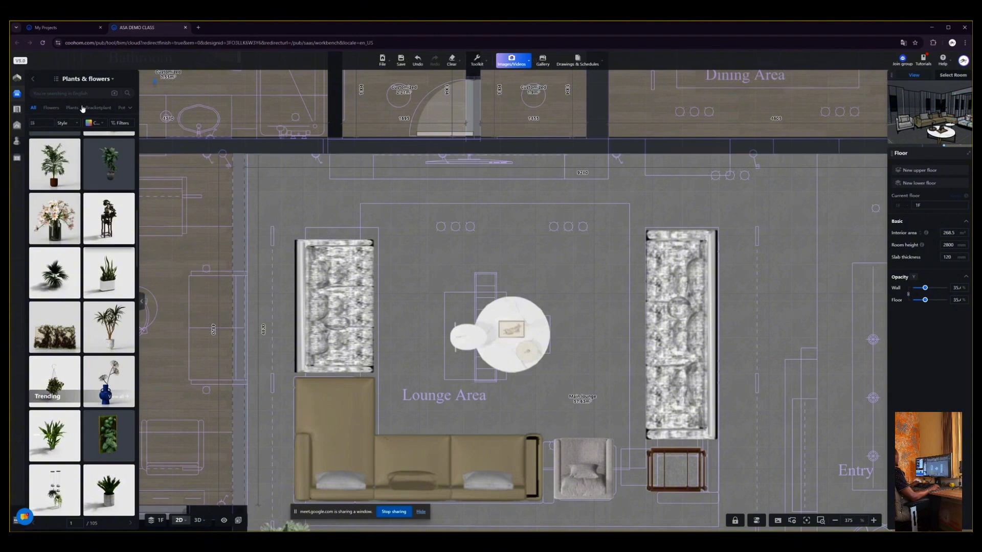
Leave the Home Decor models and open Feature Walls in the public library's Construction category.
click(32, 77)
click(32, 77)
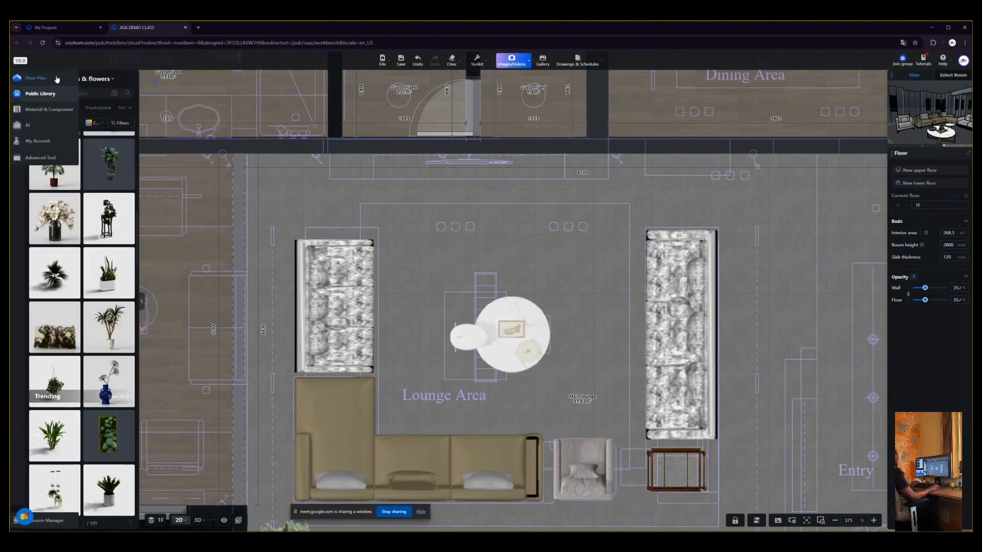
click(32, 79)
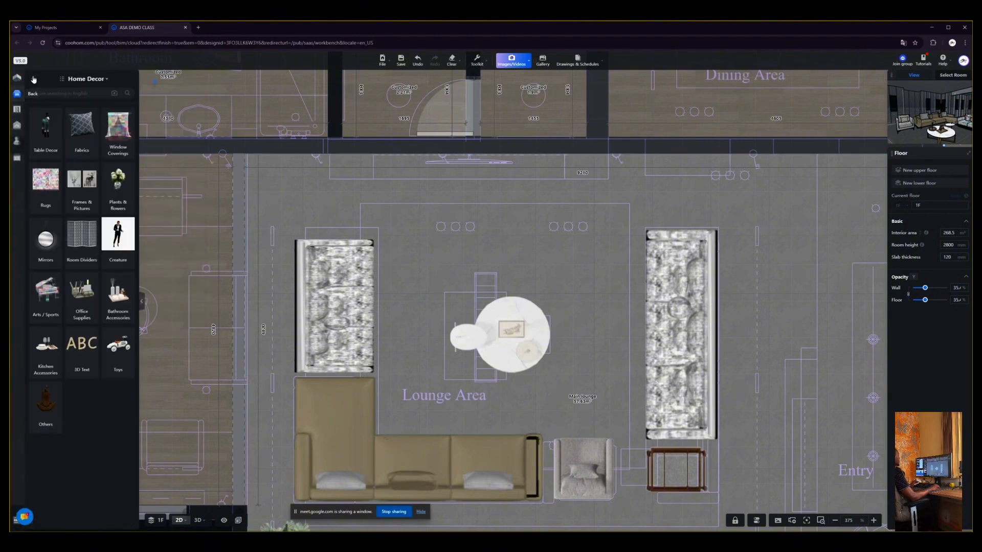
click(32, 79)
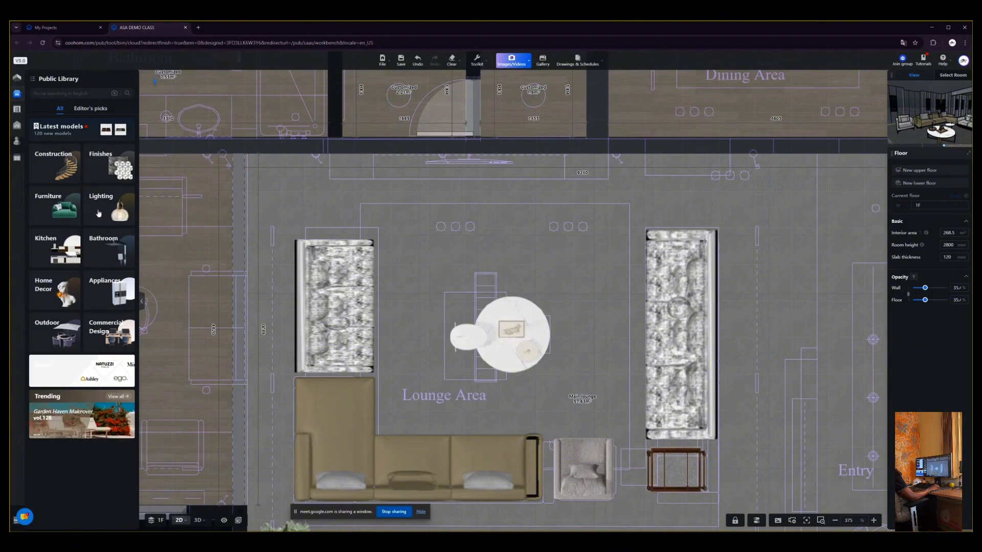
click(48, 166)
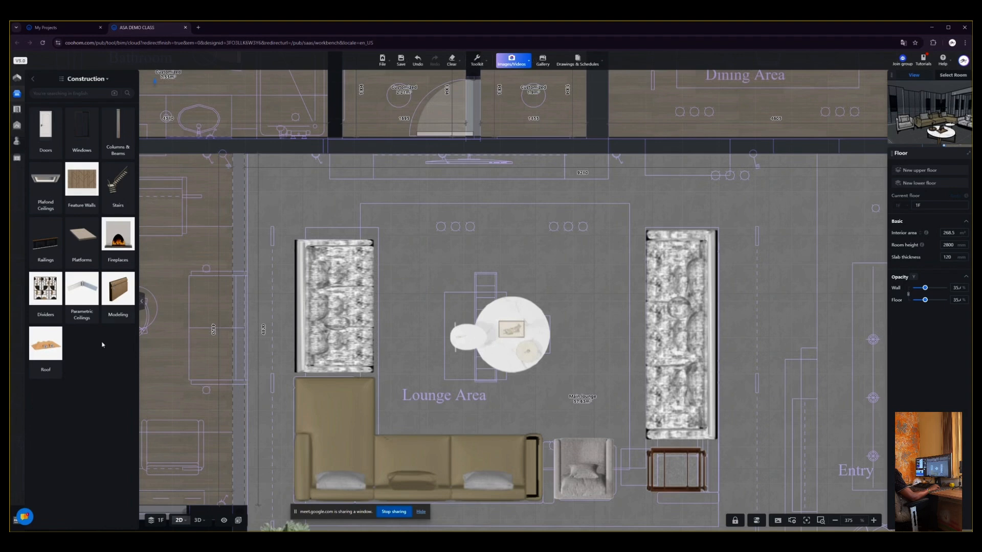
click(78, 190)
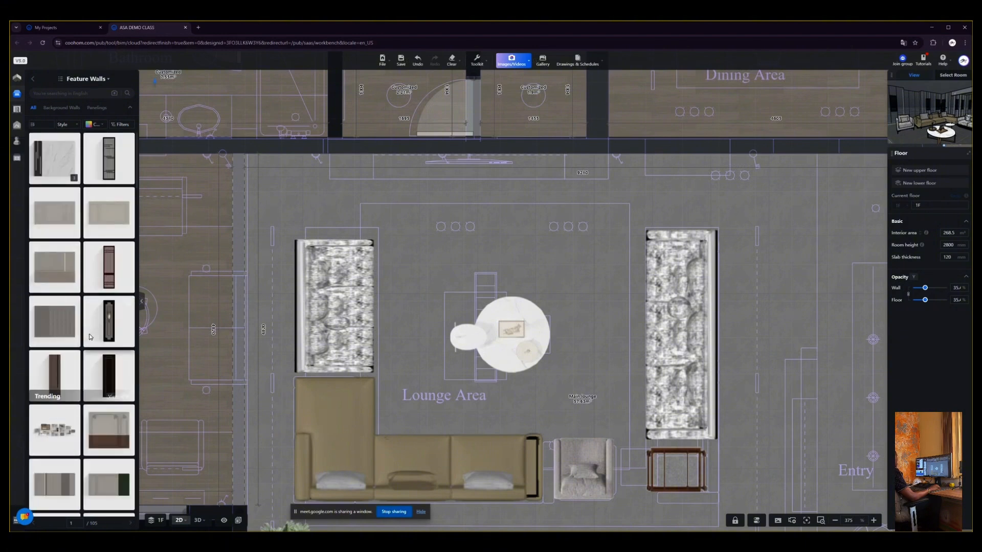
Place the Modern TV Background model from Feature Walls on the TV unit outline, against the lounge wall opposite the L-shaped sofa.
scroll(91, 330, down, 2)
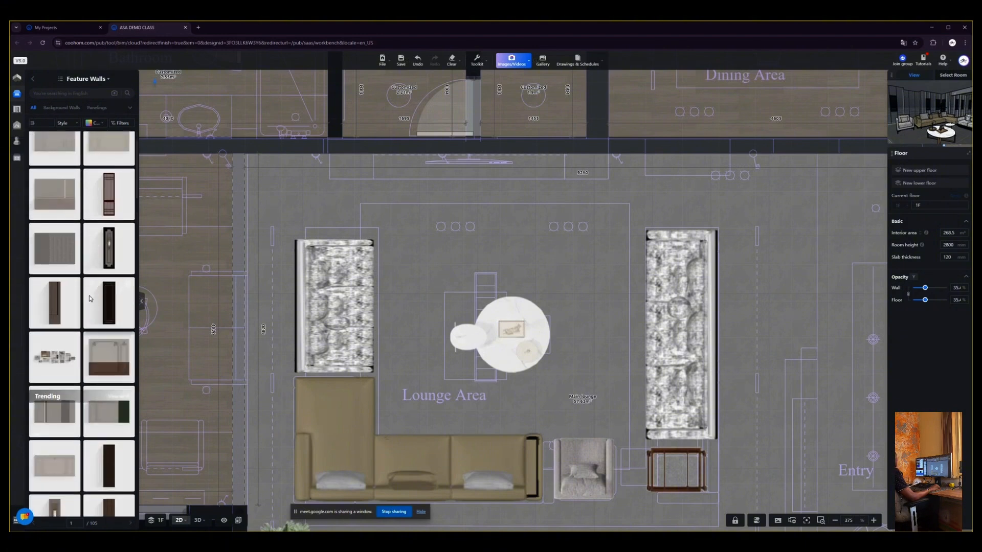
scroll(93, 278, down, 7)
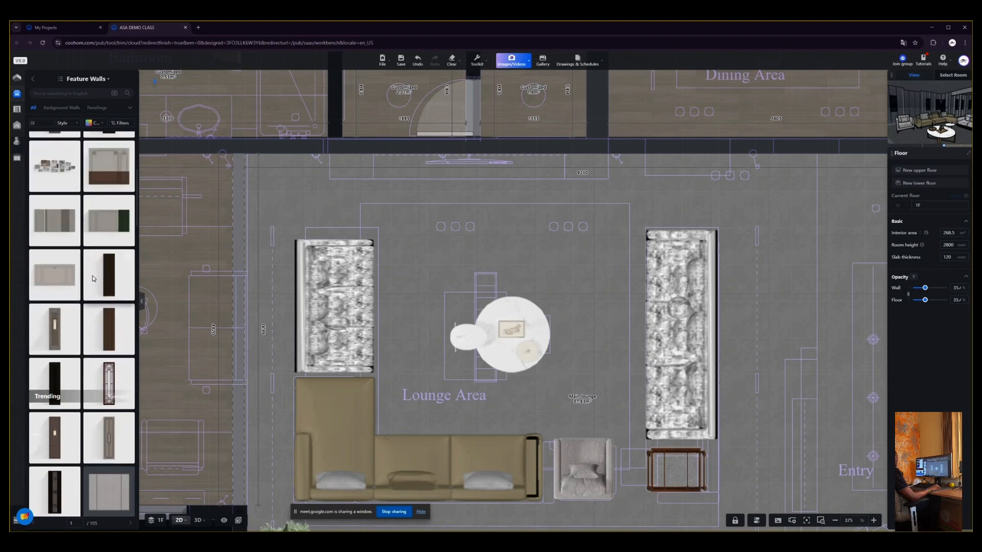
scroll(93, 278, down, 5)
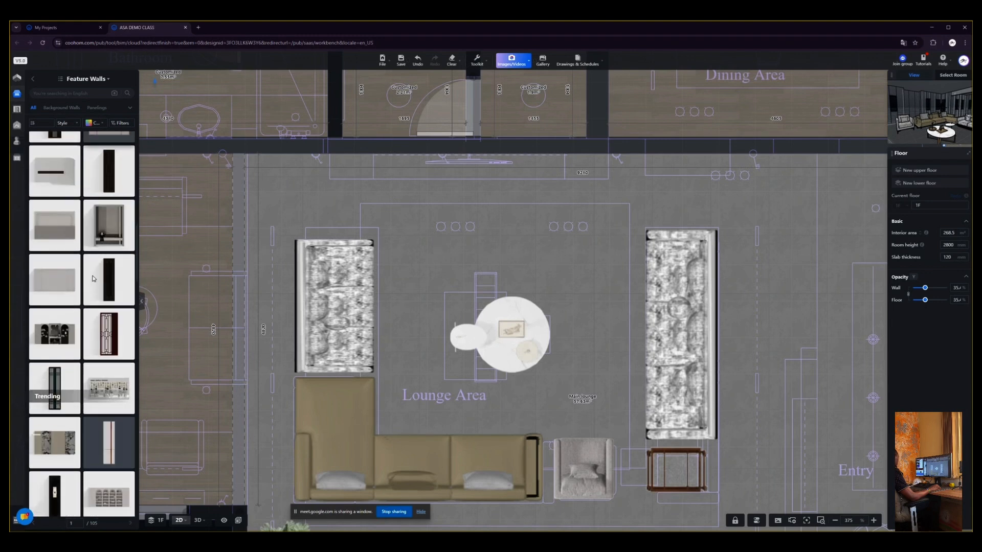
scroll(93, 278, down, 8)
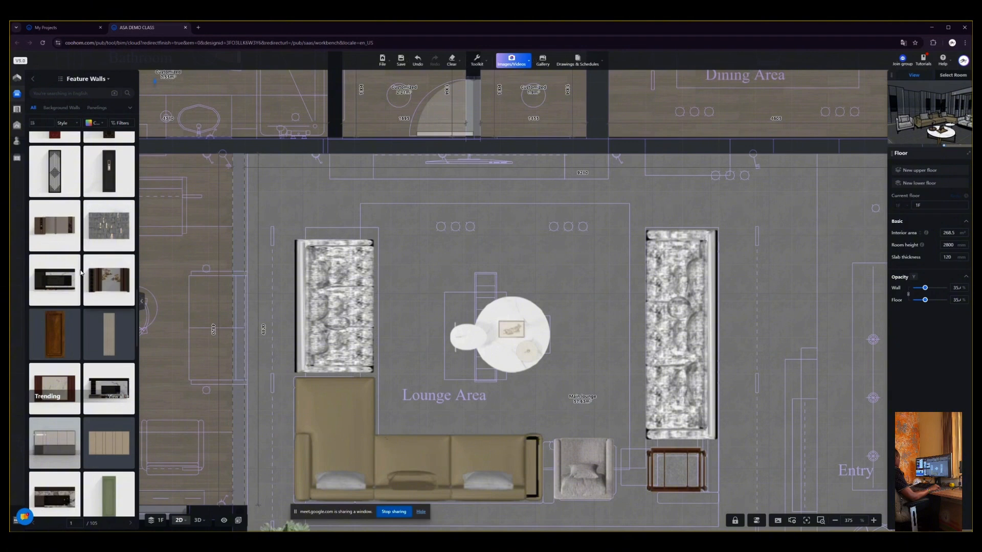
mouse_move(76, 266)
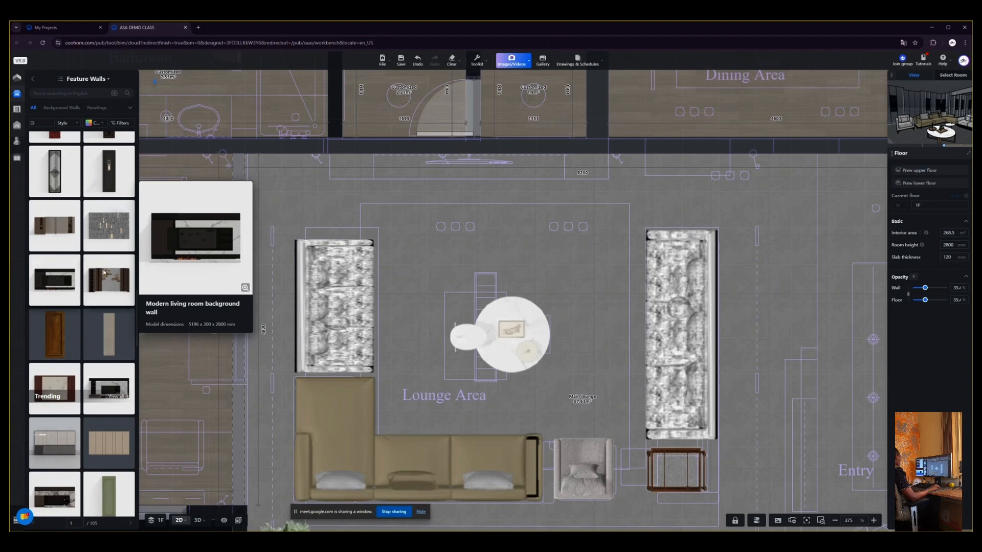
scroll(105, 276, down, 3)
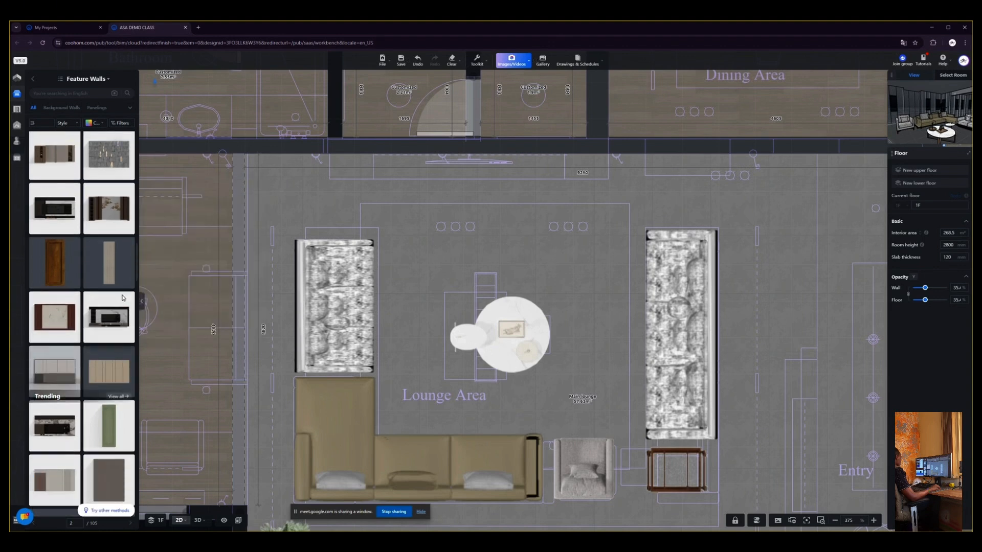
mouse_move(130, 301)
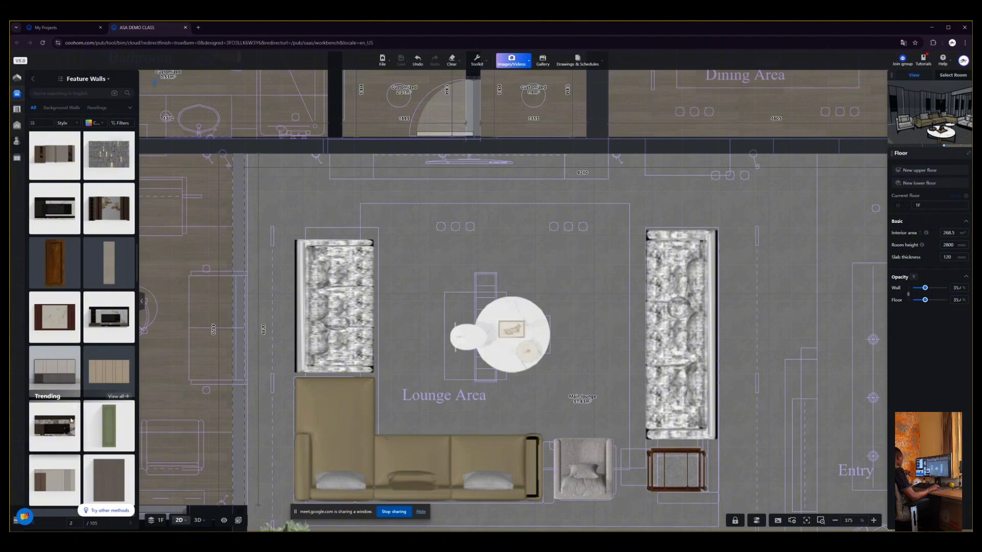
mouse_move(74, 413)
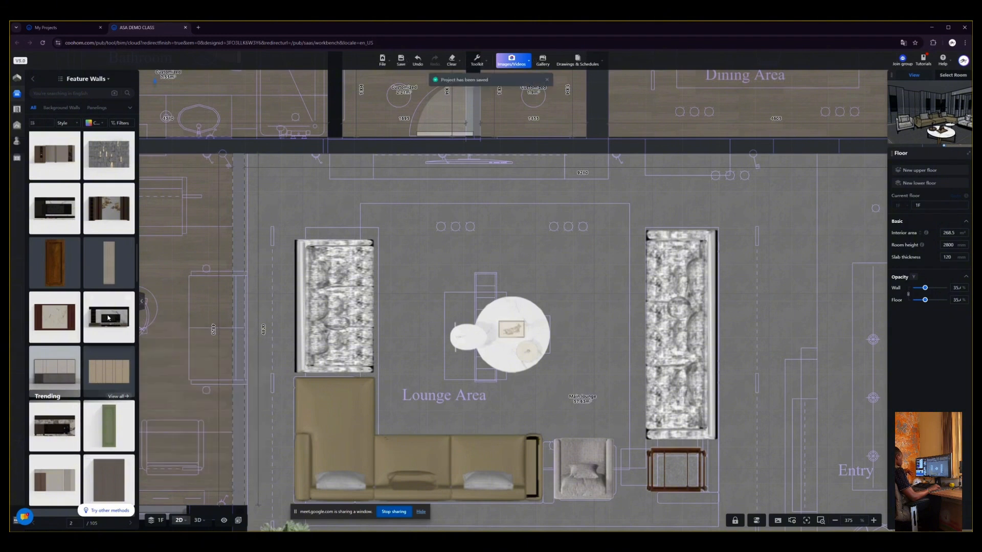
click(109, 316)
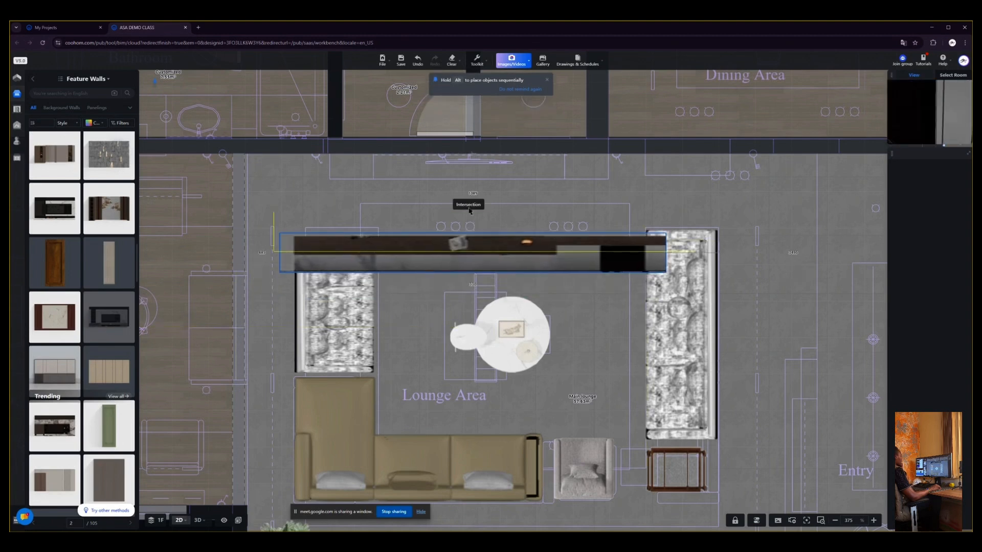
click(476, 170)
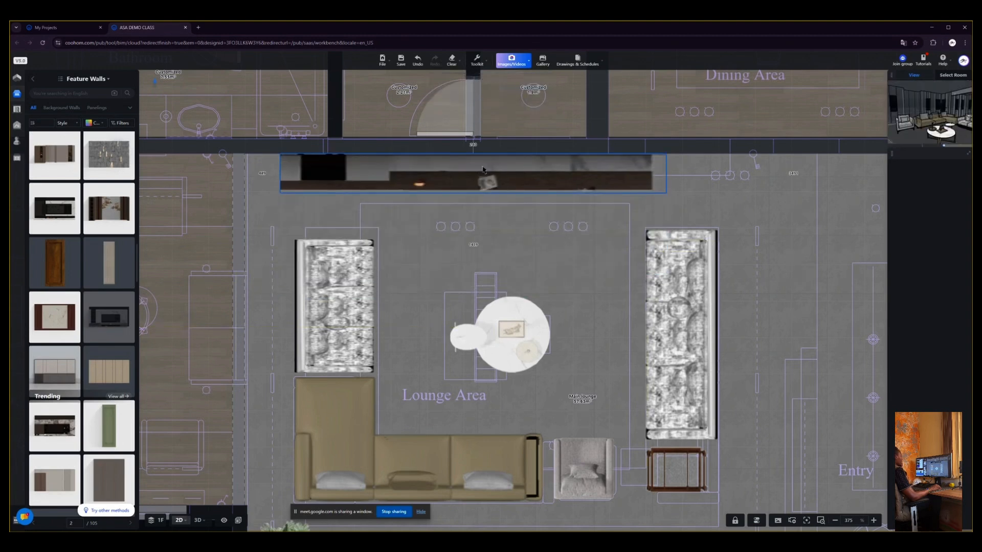
click(483, 171)
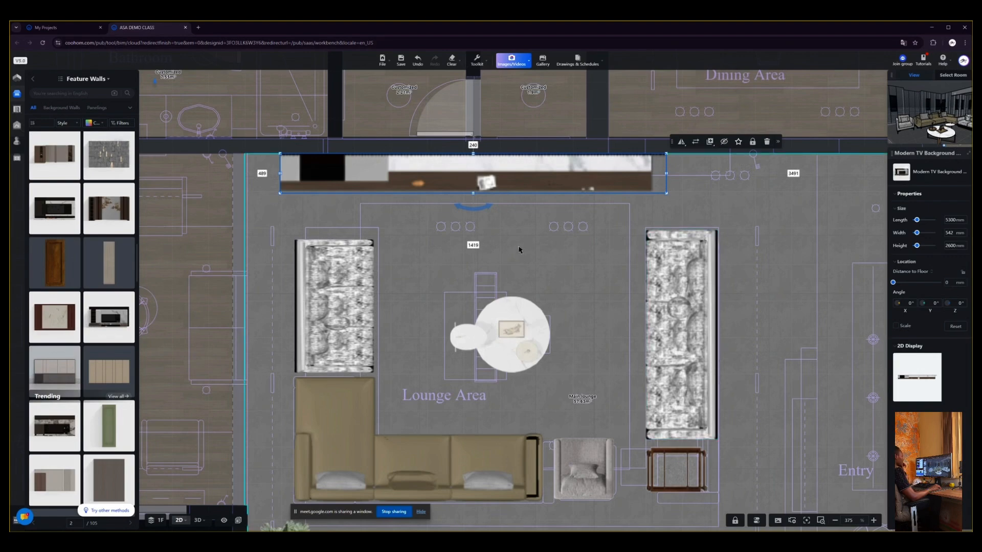
Inspect the TV background wall in the 3D view from the lounge seating area.
key(3)
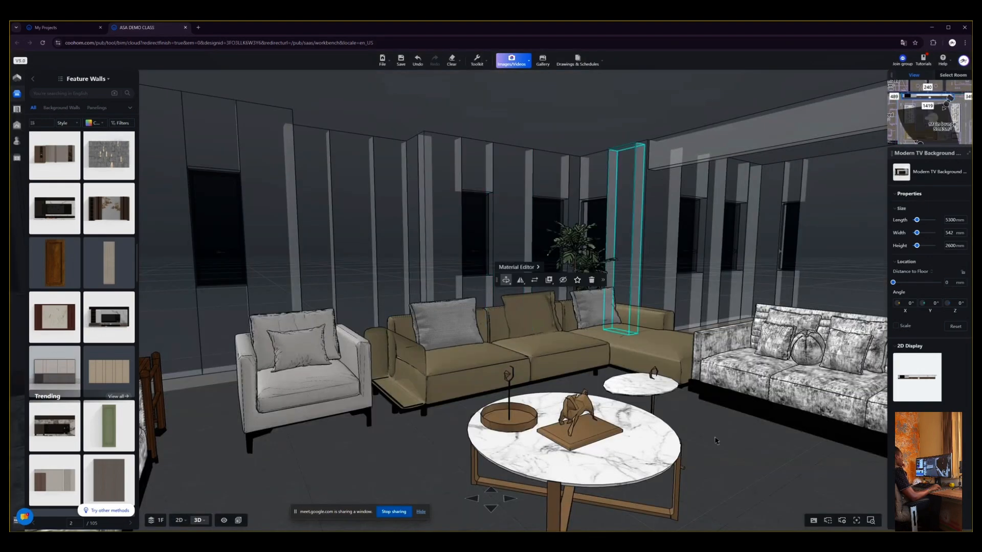
drag(411, 437, 376, 404)
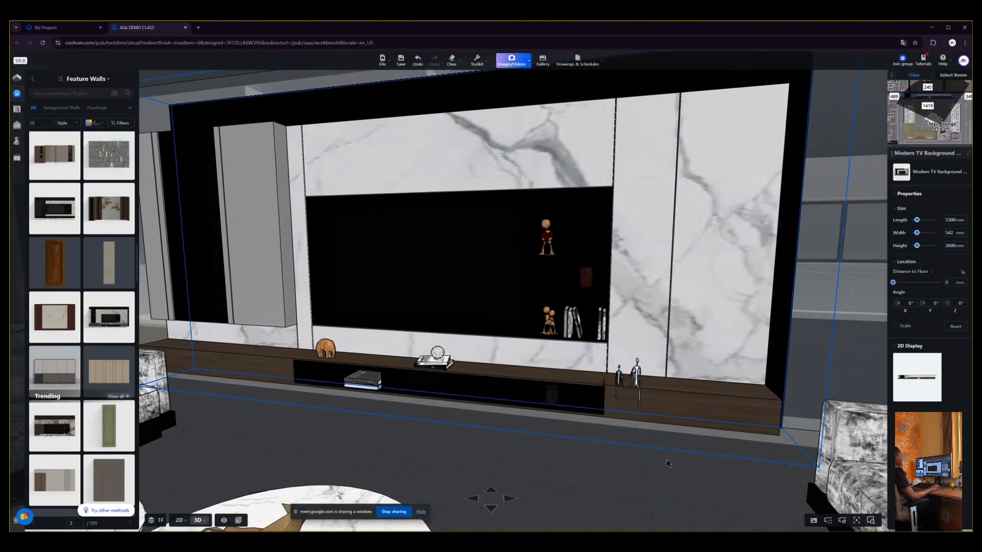
drag(653, 457, 567, 497)
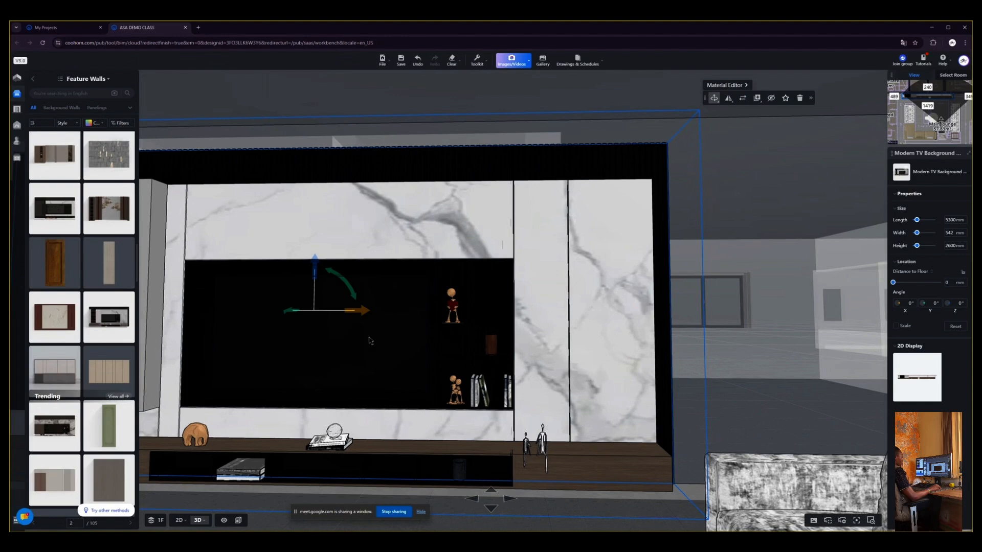
Review the TV feature wall together with the sofas and coffee tables in 3D, and check the lounge layout in the 2D plan.
right_drag(432, 276, 647, 246)
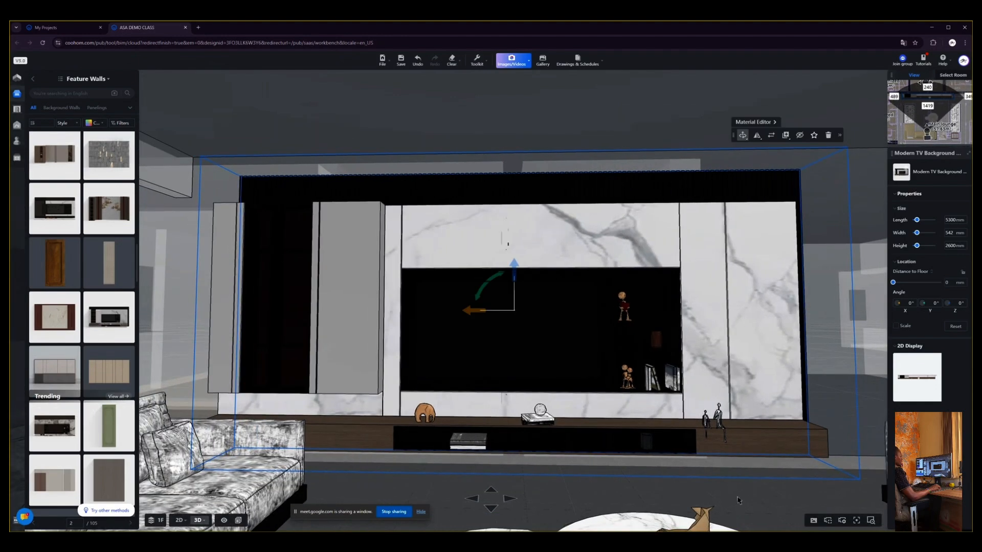
drag(739, 491, 739, 494)
scroll(537, 445, down, 5)
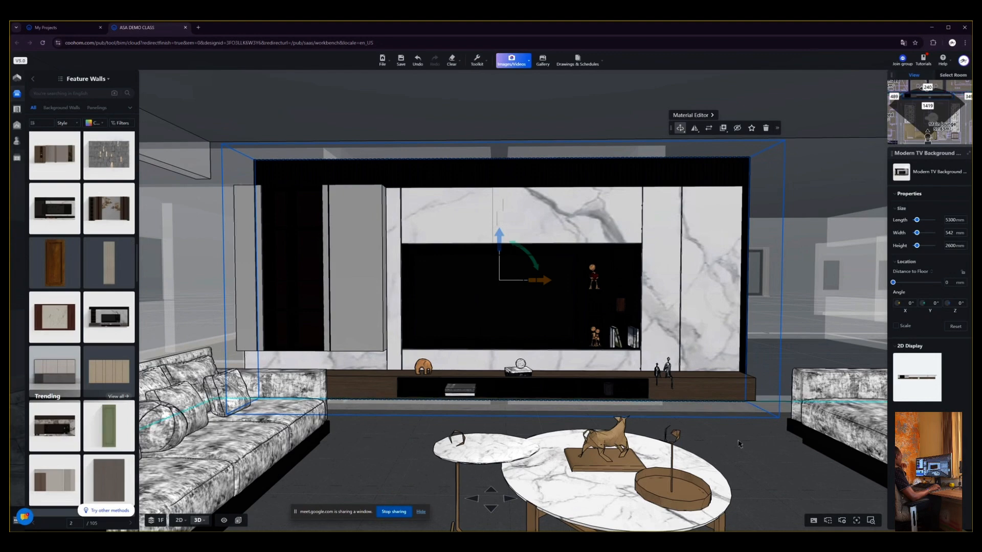
drag(749, 445, 663, 444)
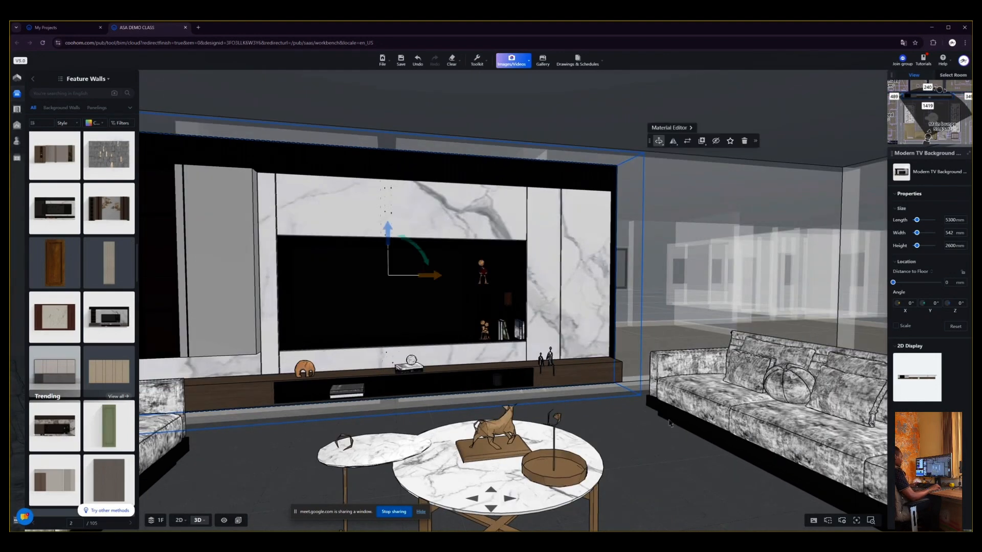
key(1)
scroll(464, 282, down, 2)
scroll(476, 272, down, 2)
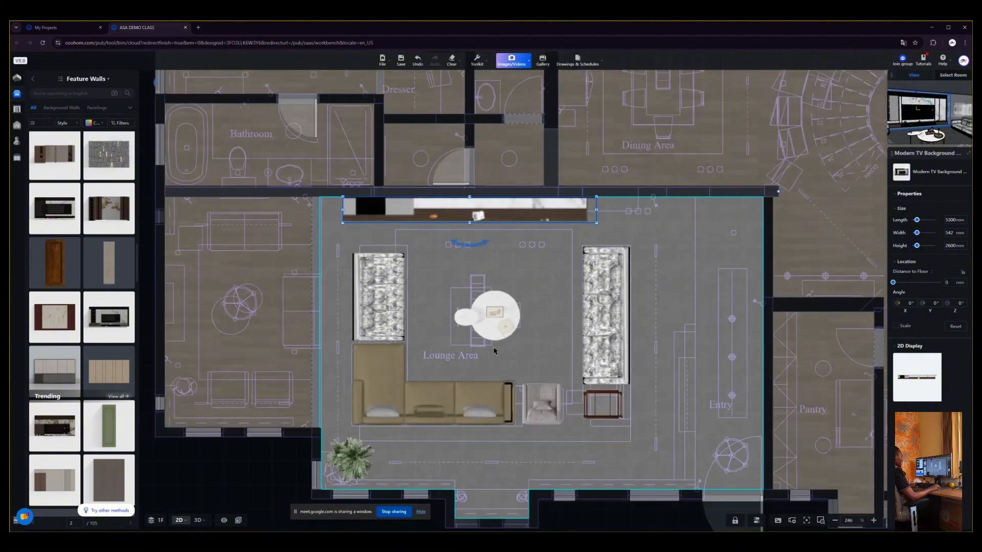
scroll(573, 471, up, 2)
scroll(557, 484, up, 1)
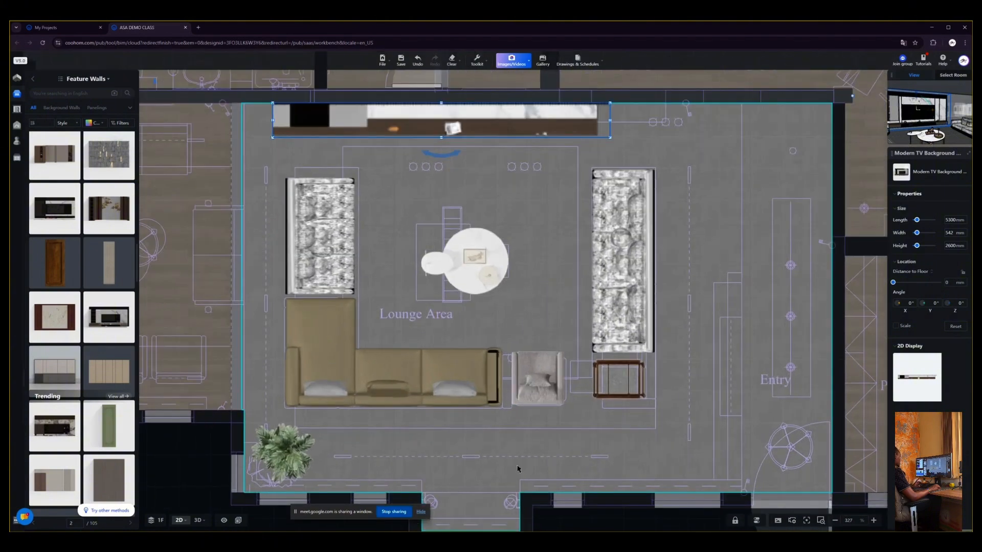
drag(480, 464, 478, 410)
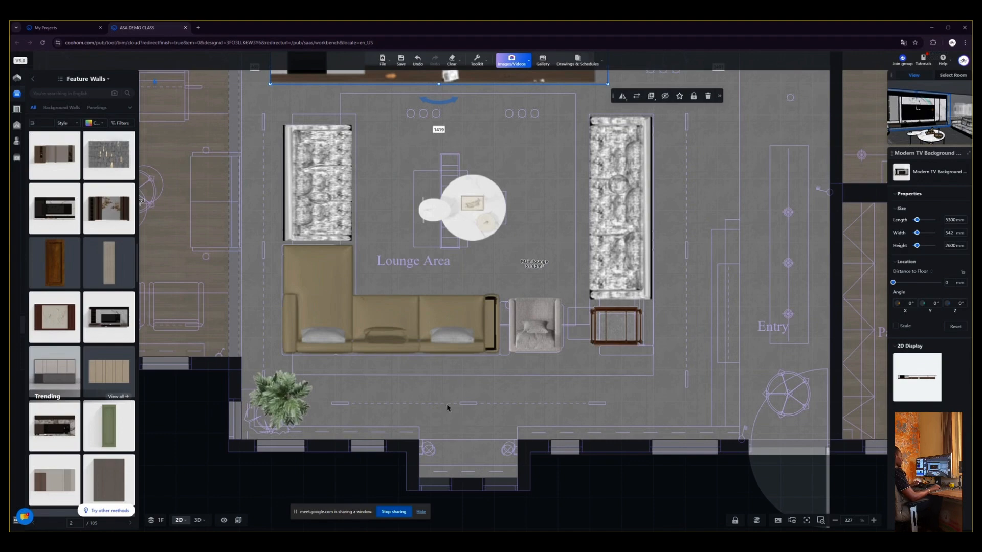
Examine the windows along the lounge wall behind the armchair and L-shaped sofa in the 3D view.
key(3)
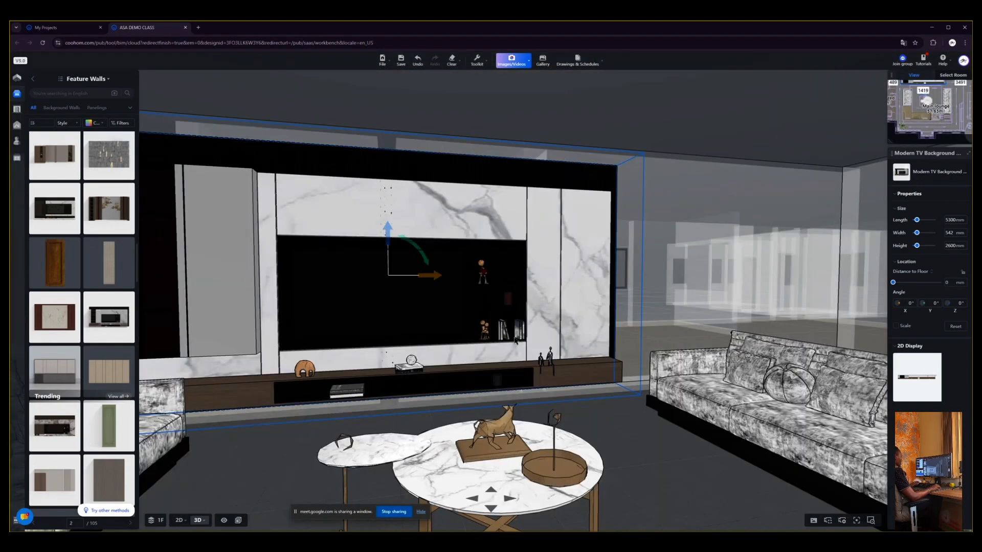
right_drag(611, 215, 298, 235)
right_drag(849, 215, 563, 256)
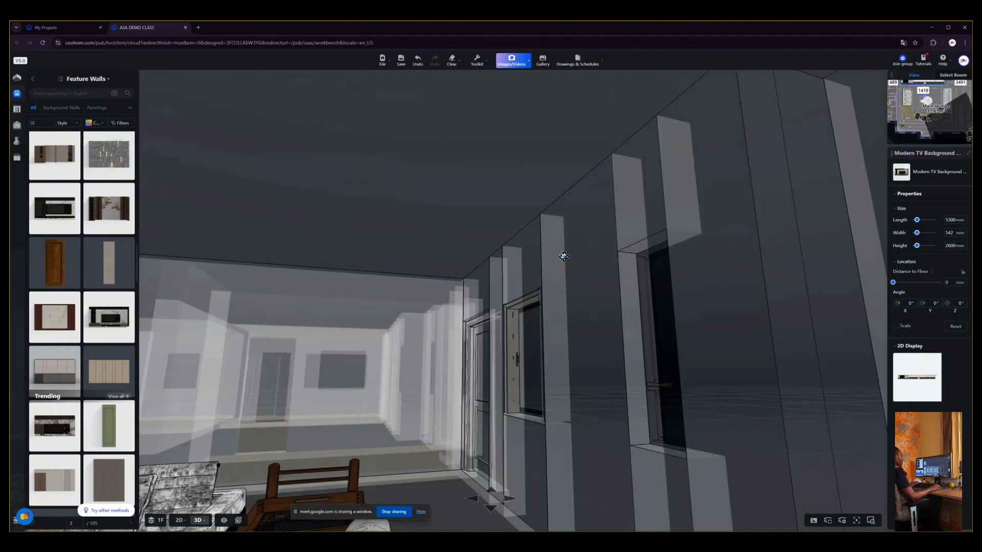
right_drag(763, 264, 910, 260)
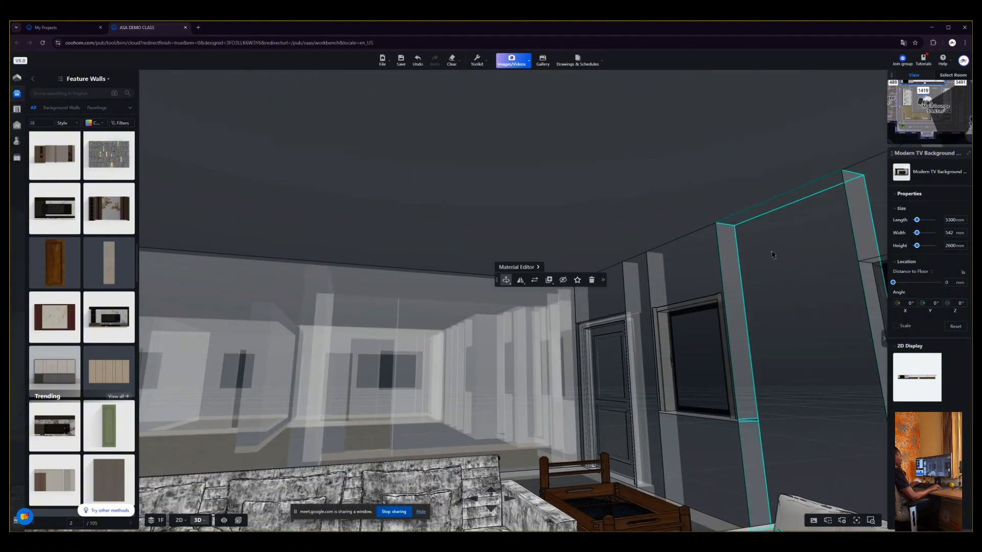
right_drag(761, 250, 497, 207)
scroll(634, 230, down, 4)
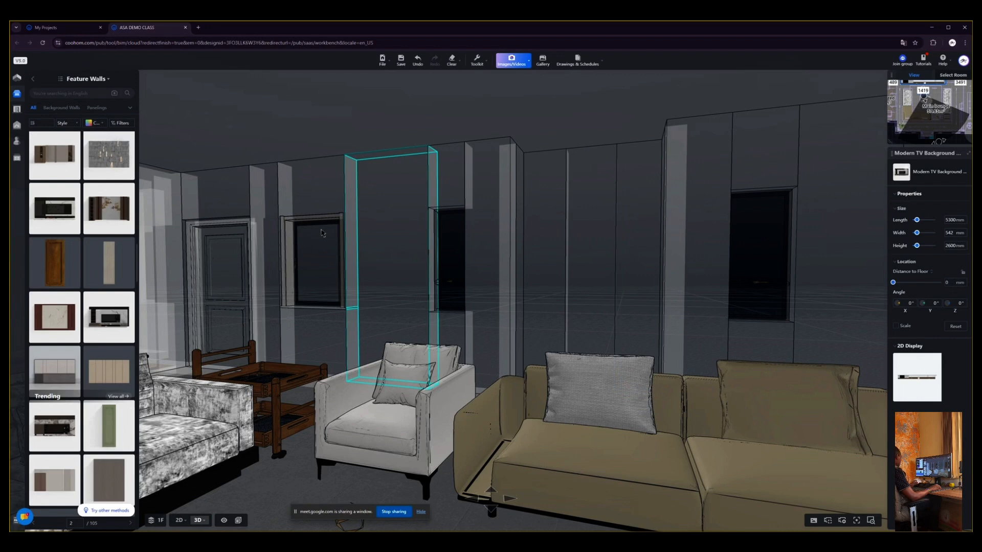
right_drag(322, 233, 463, 240)
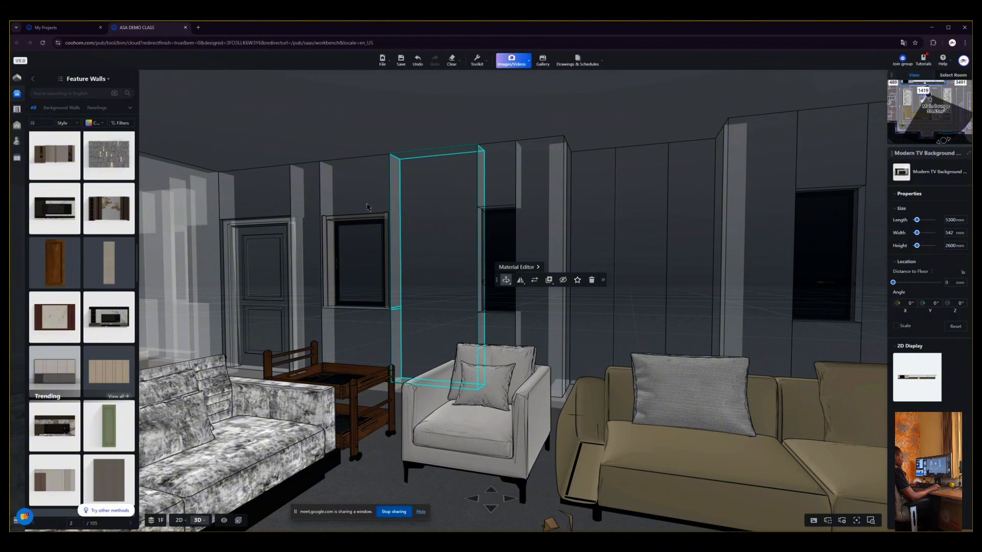
Return to the 2D floor plan at the lounge's window wall and open Window Coverings in the public library's Home Decor category.
key(1)
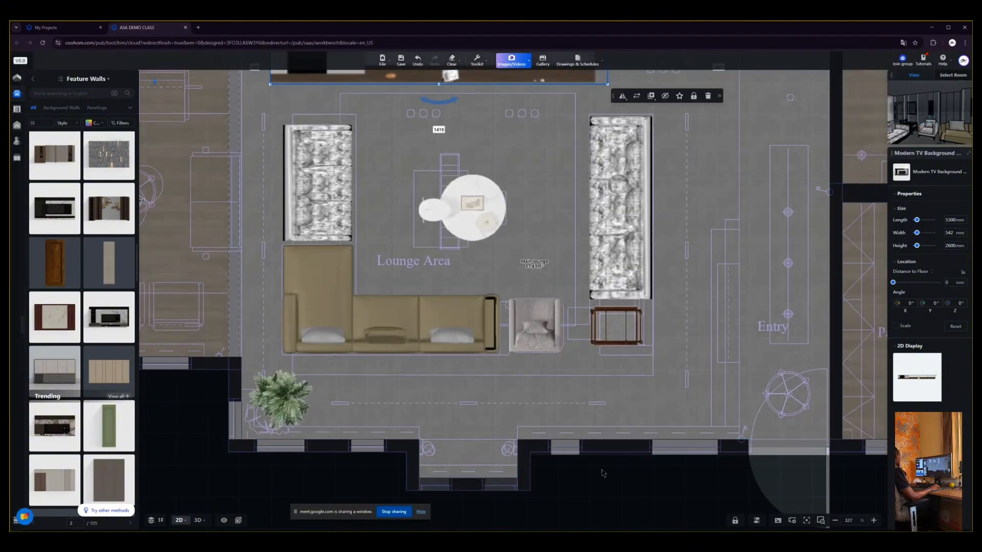
right_drag(601, 475, 560, 408)
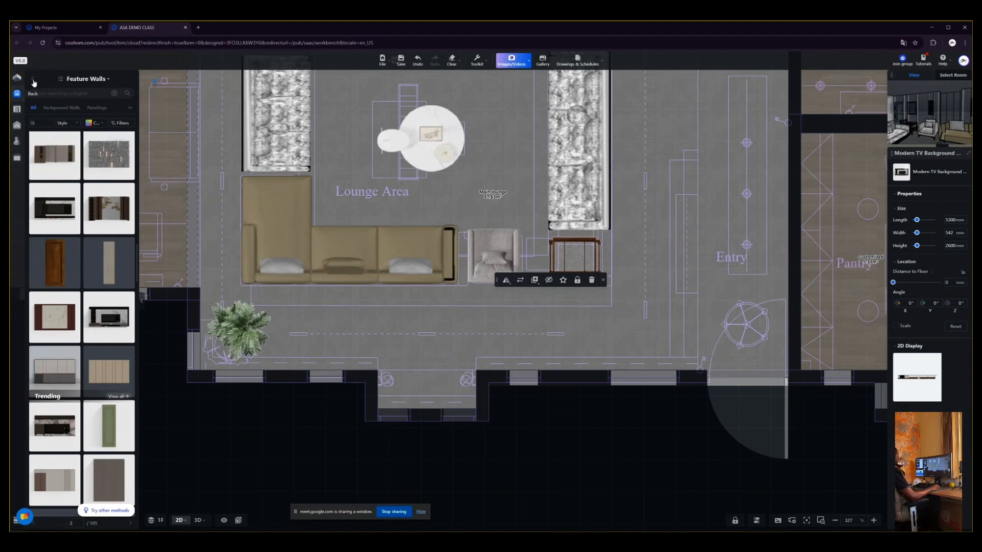
click(34, 80)
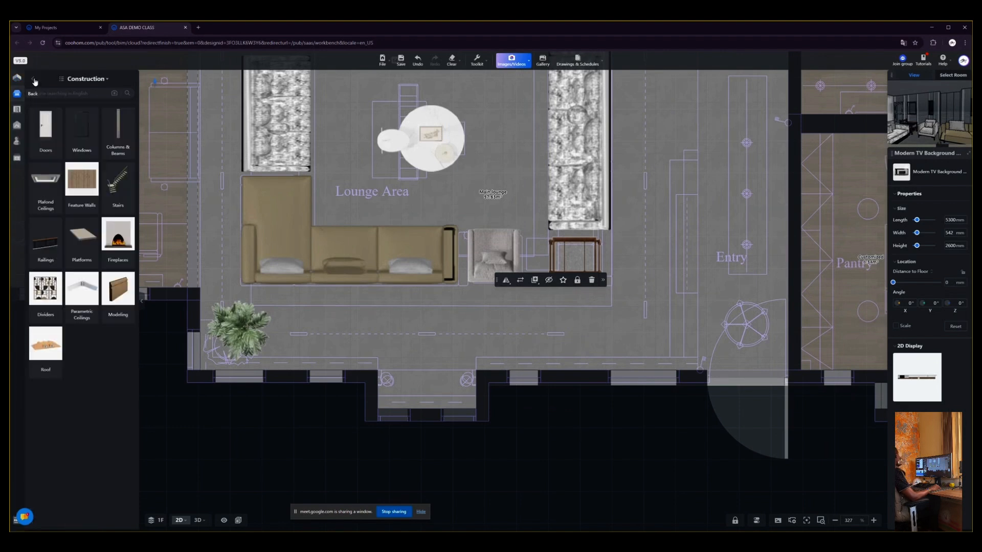
click(33, 81)
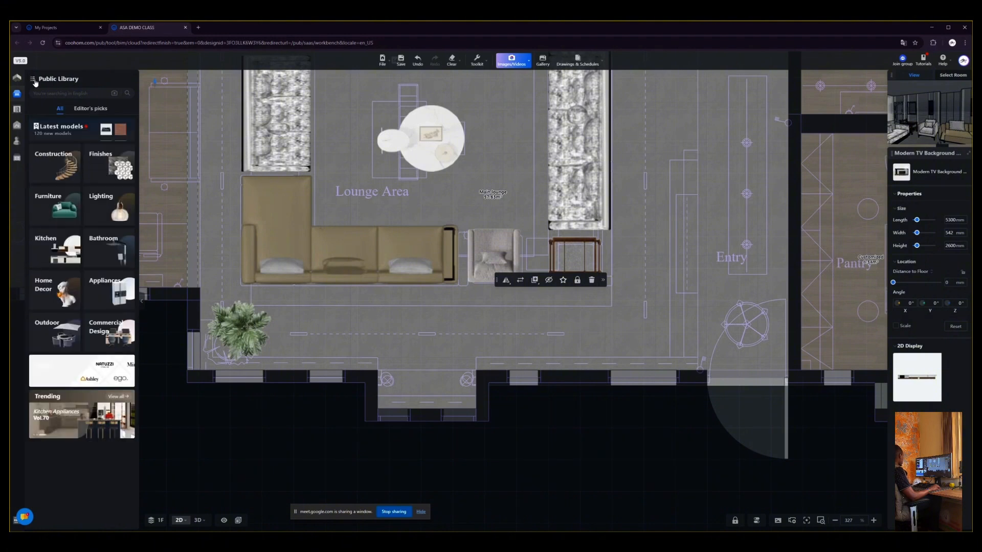
click(49, 286)
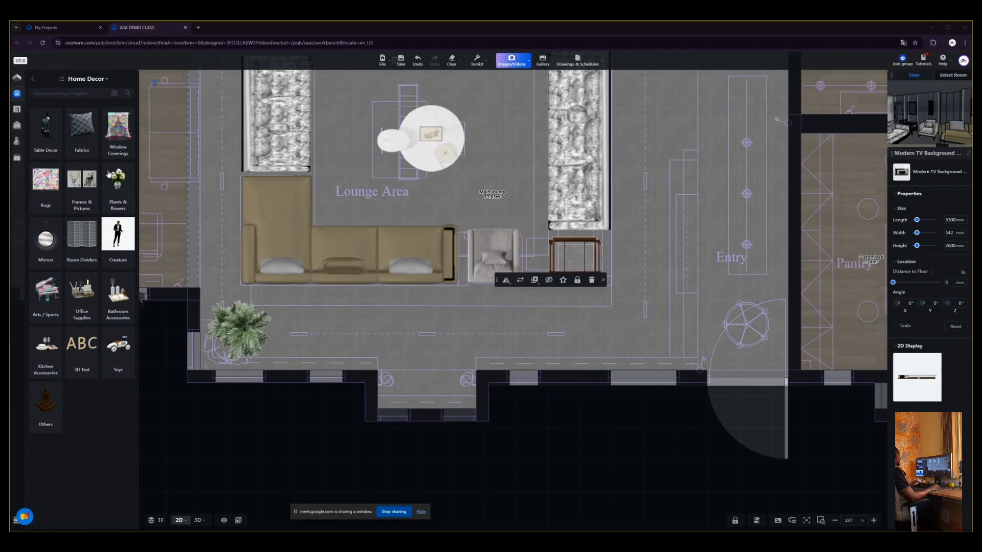
click(119, 146)
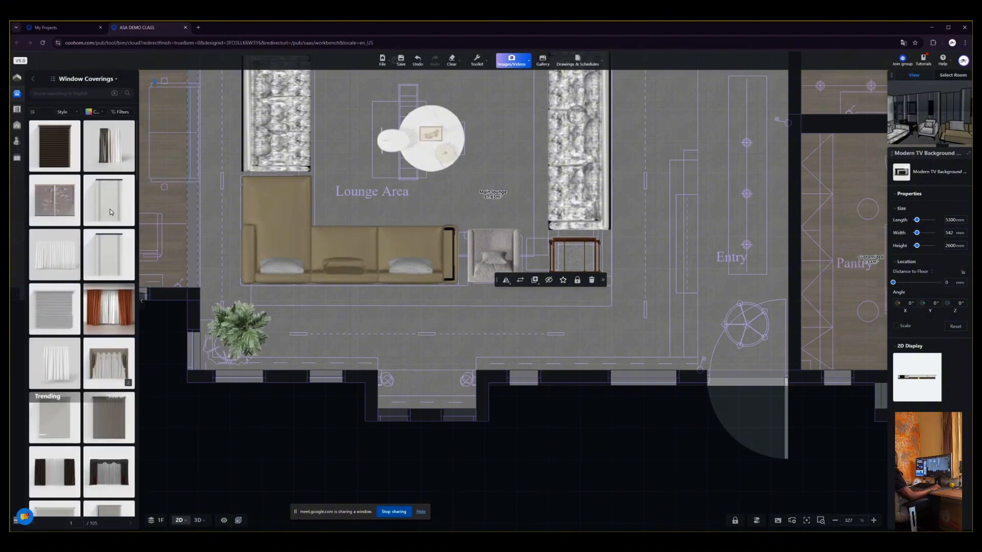
Browse the window coverings catalogue for a curtain to use on the lounge's window wall.
scroll(90, 253, down, 5)
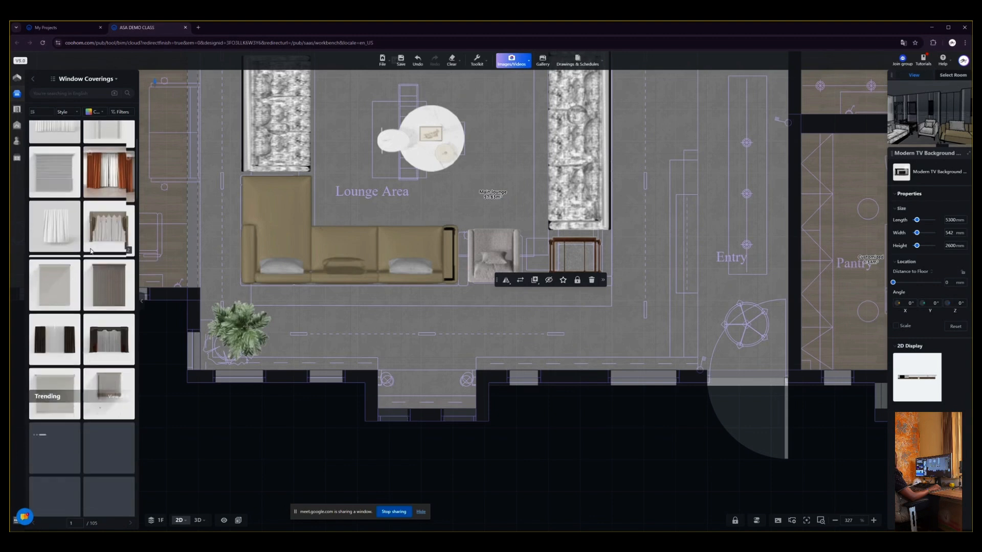
scroll(85, 261, down, 1)
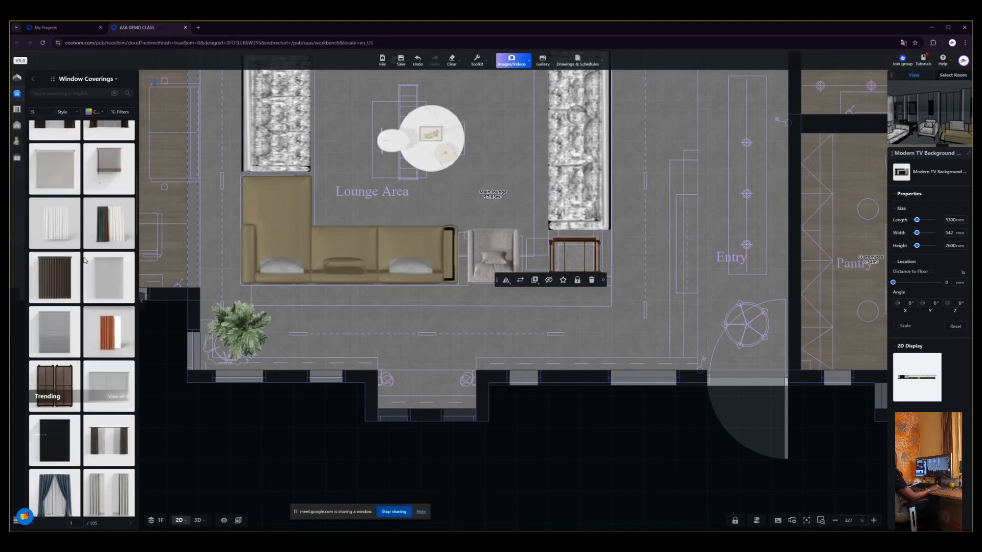
scroll(85, 259, down, 5)
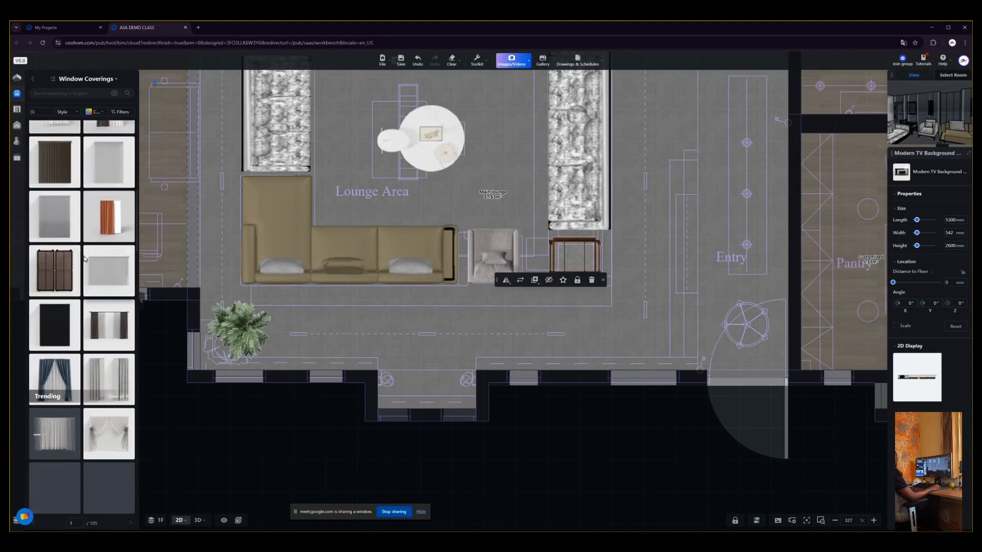
scroll(85, 260, down, 3)
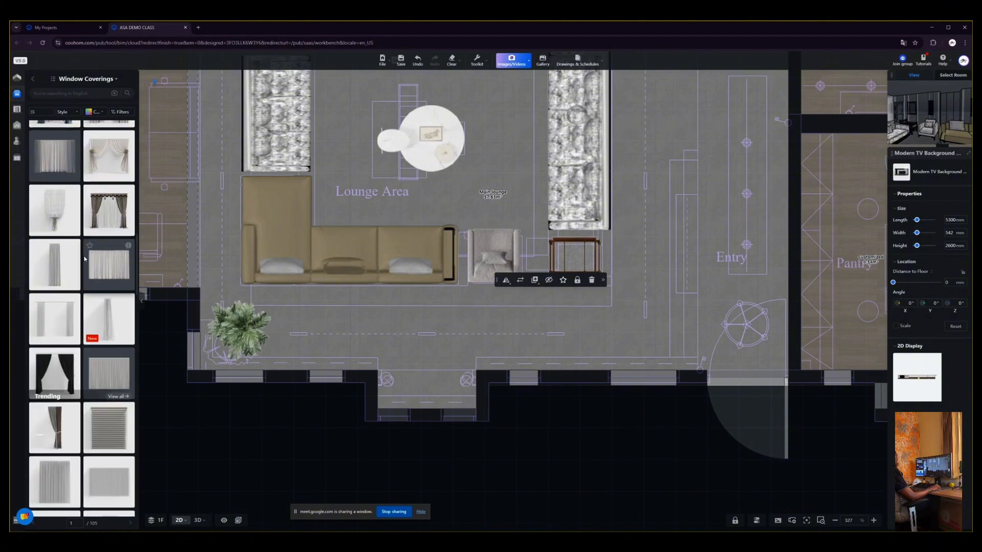
scroll(85, 259, down, 4)
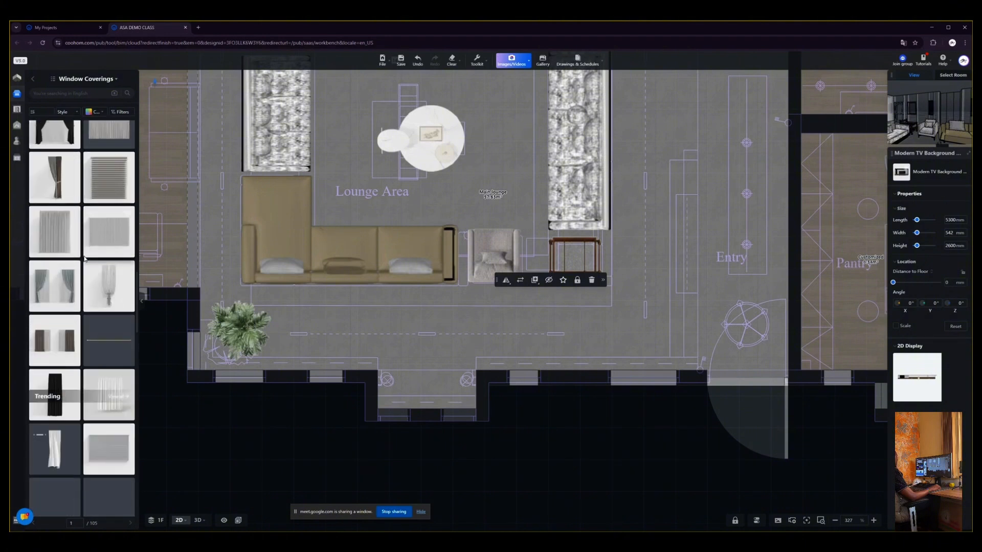
scroll(85, 260, down, 1)
scroll(85, 260, down, 3)
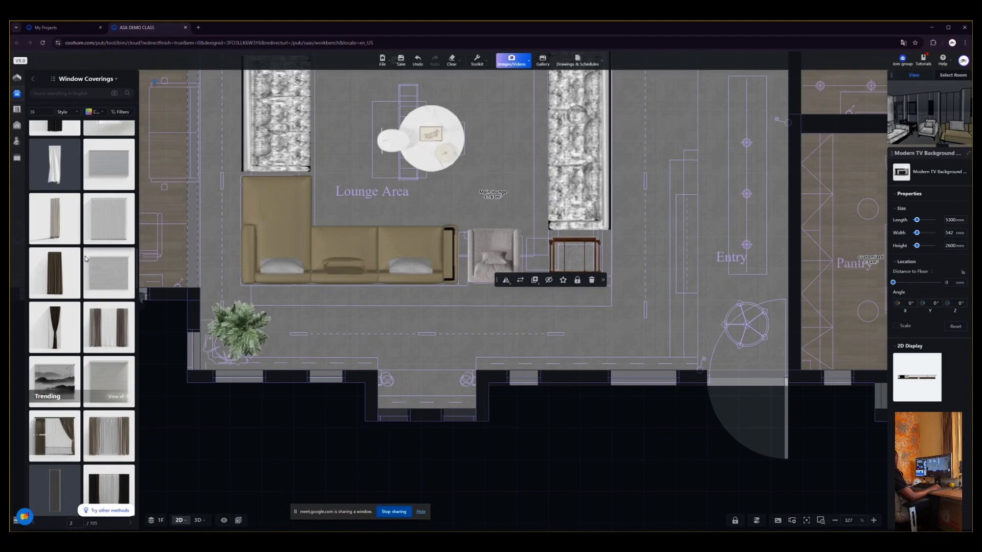
scroll(85, 259, down, 1)
scroll(85, 259, down, 2)
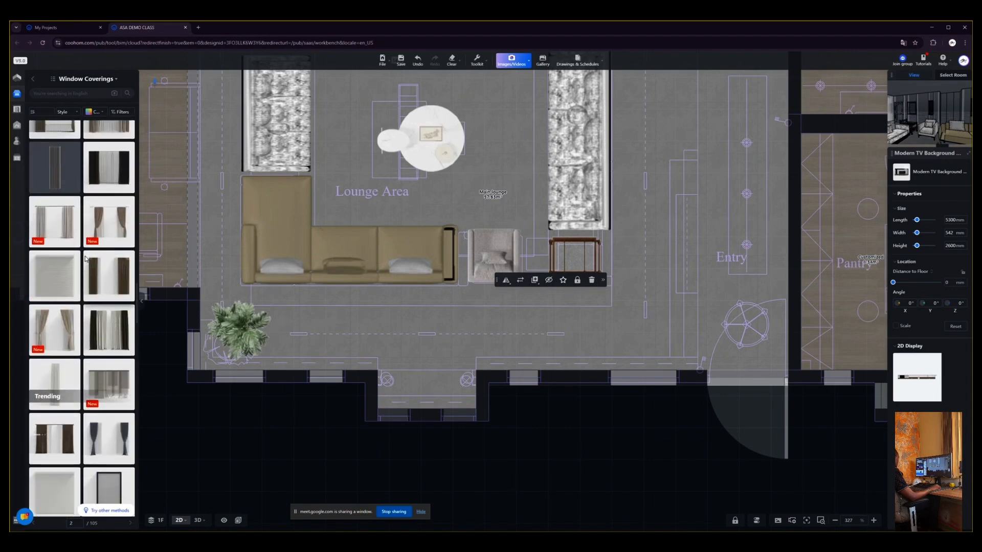
scroll(85, 260, down, 4)
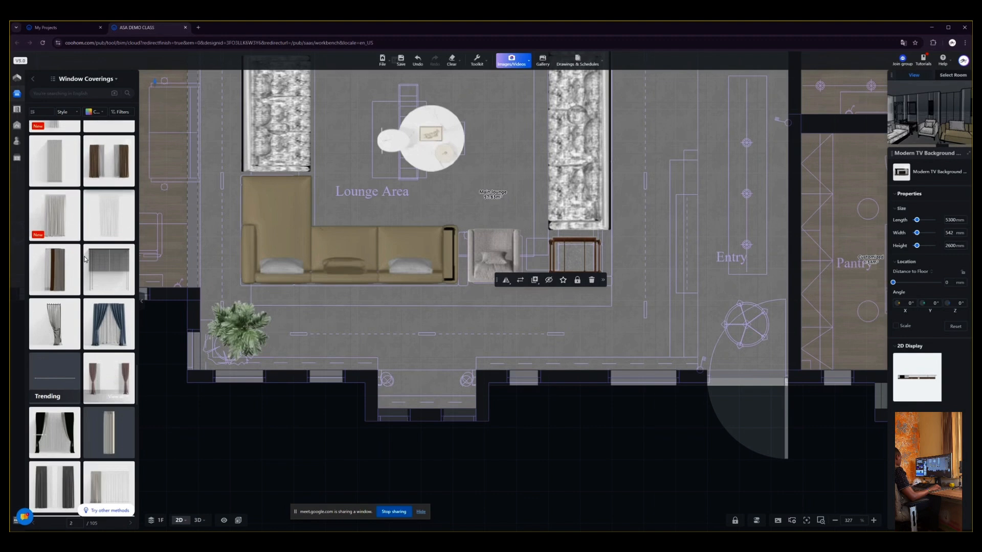
scroll(99, 242, down, 4)
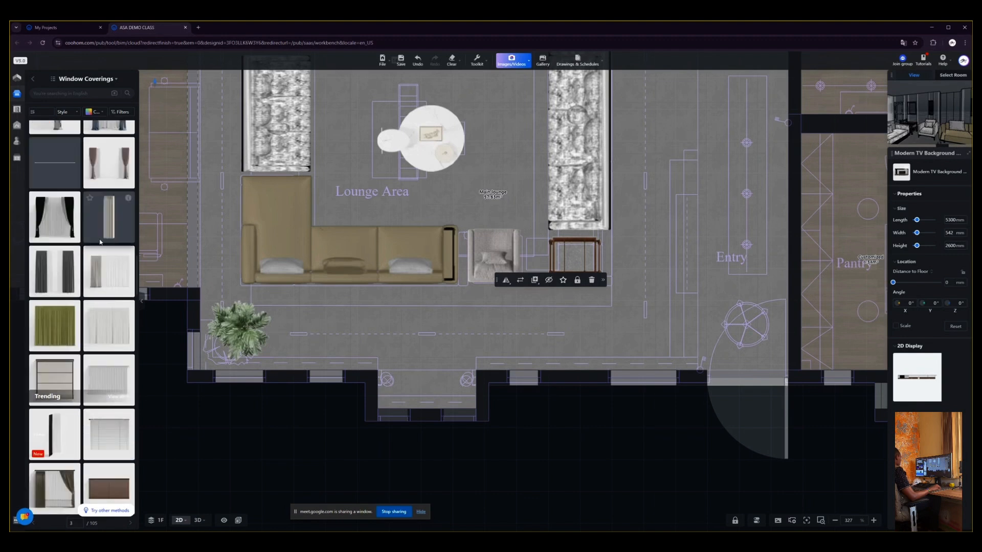
scroll(100, 242, down, 2)
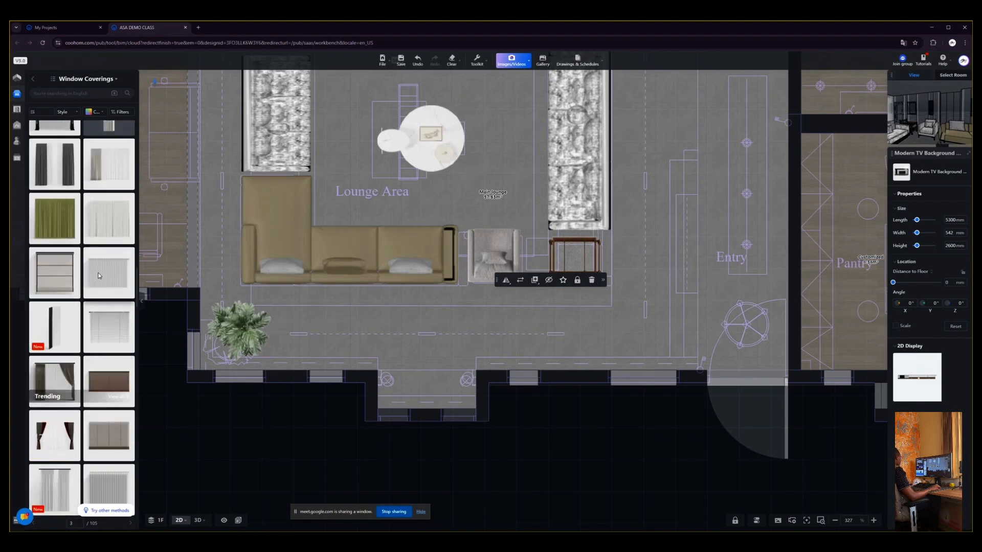
scroll(100, 265, down, 5)
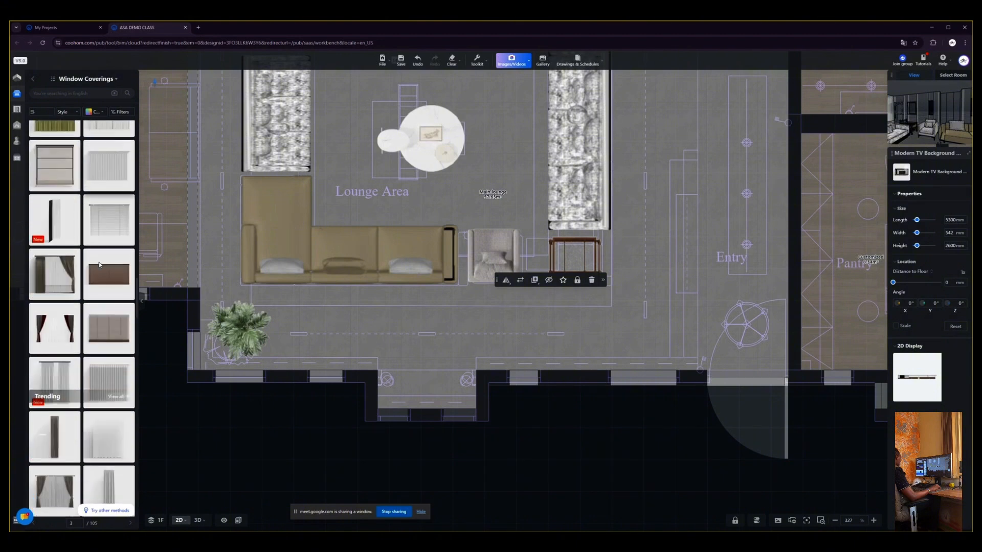
scroll(99, 265, down, 3)
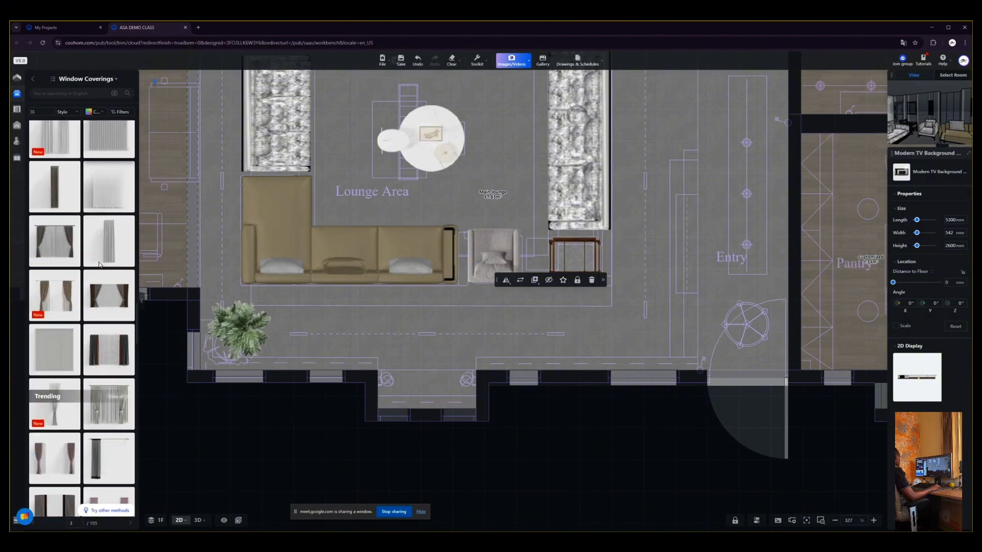
scroll(99, 264, down, 5)
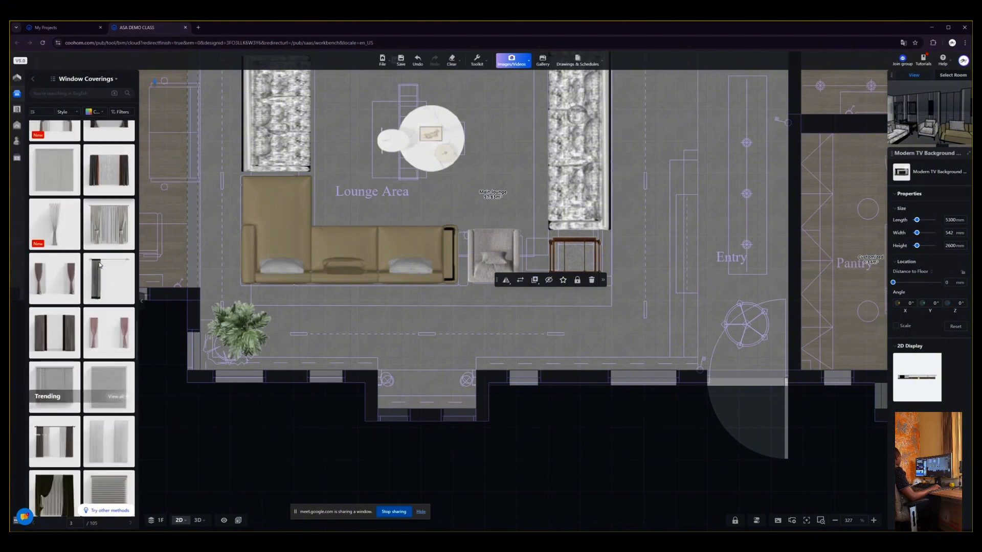
scroll(100, 264, down, 4)
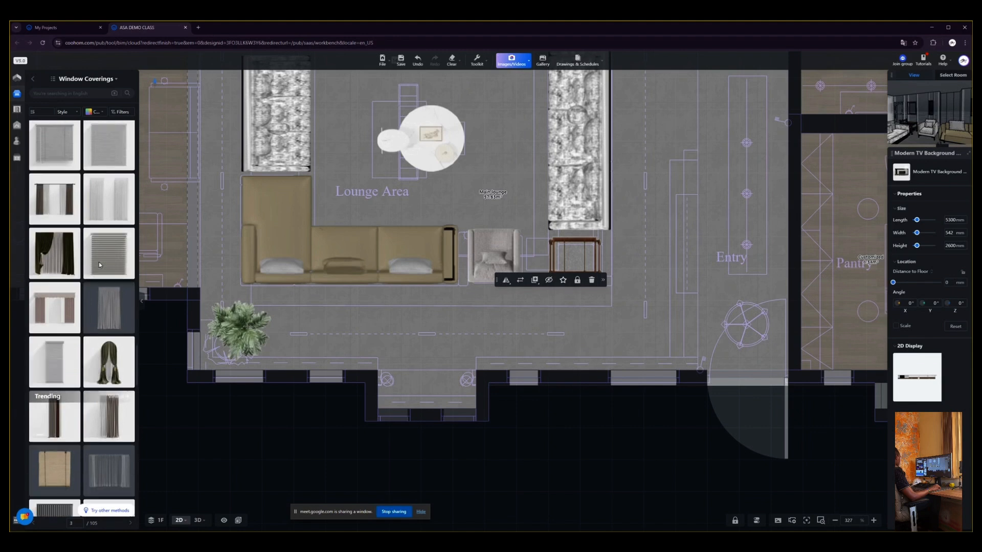
scroll(99, 264, down, 5)
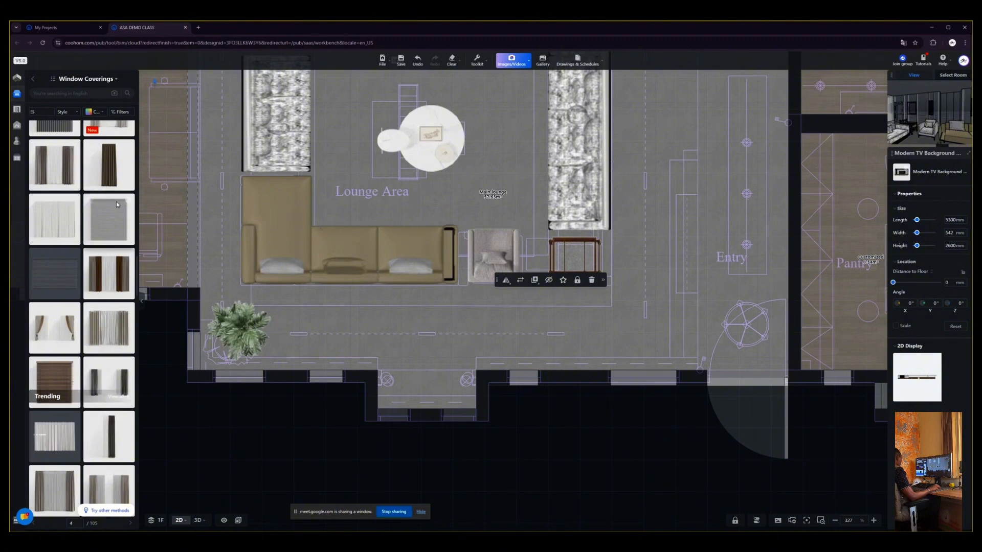
scroll(111, 208, down, 1)
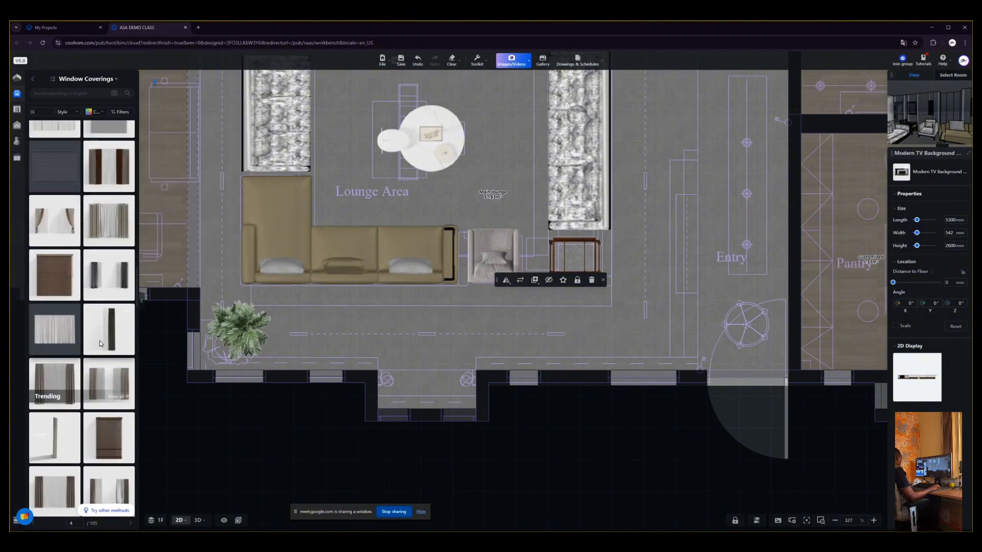
scroll(106, 314, down, 1)
scroll(105, 311, up, 10)
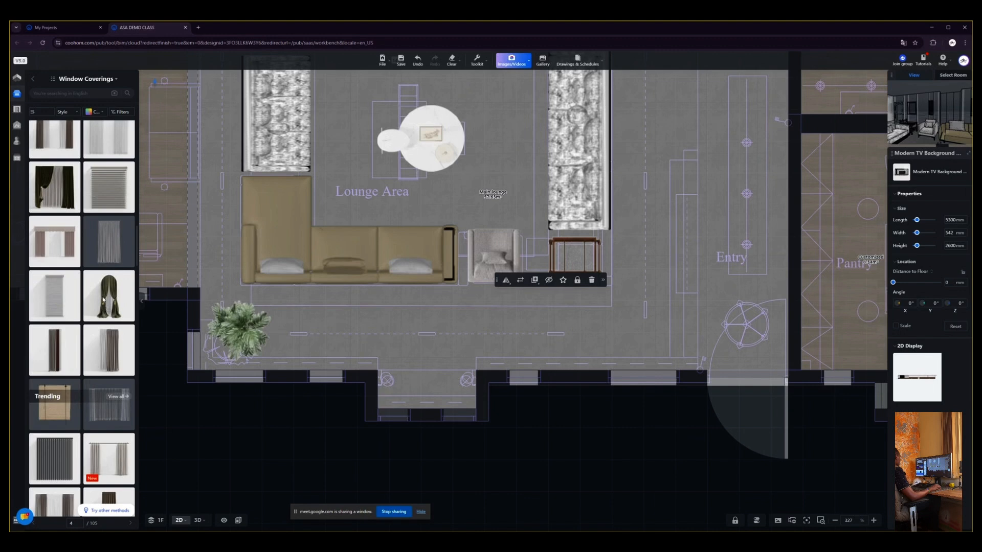
scroll(85, 332, up, 5)
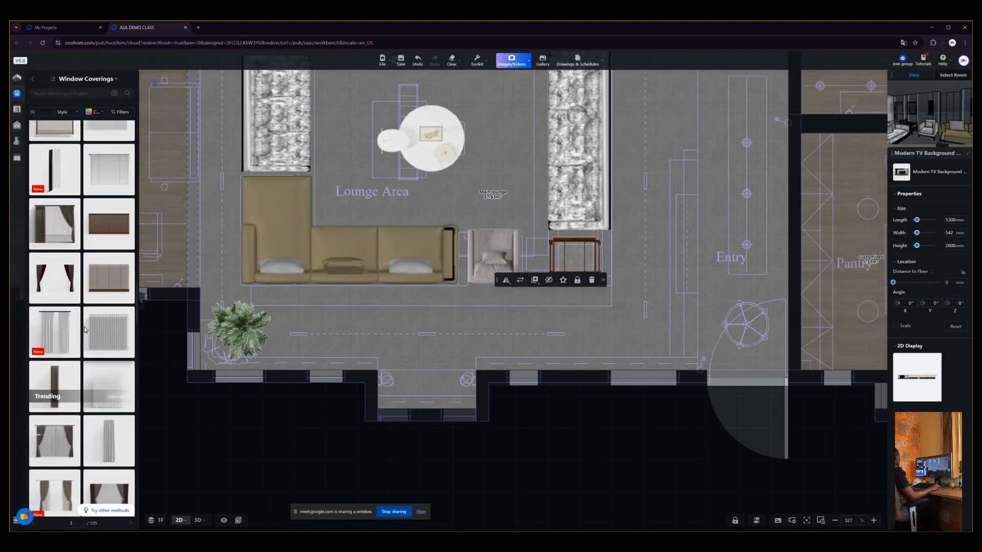
scroll(87, 331, up, 5)
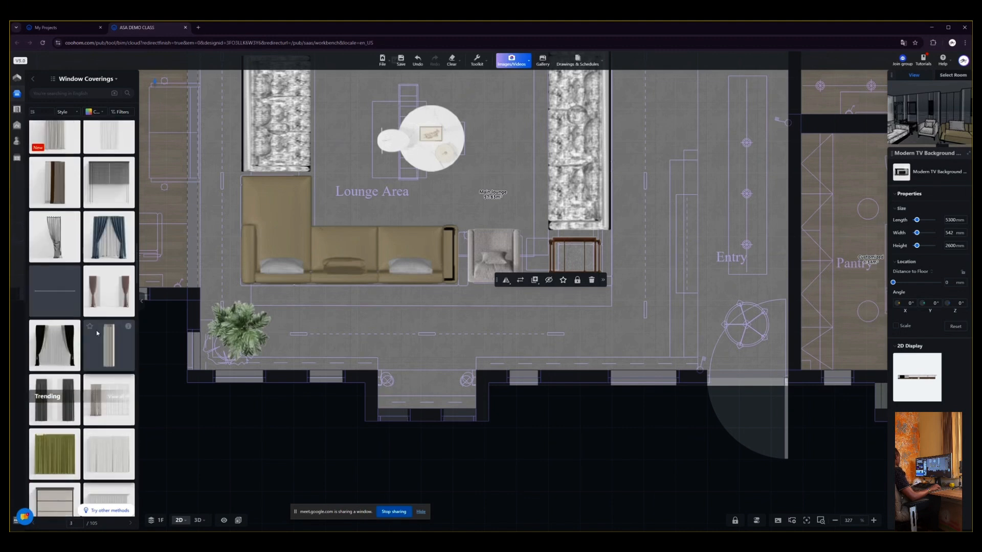
scroll(97, 332, up, 2)
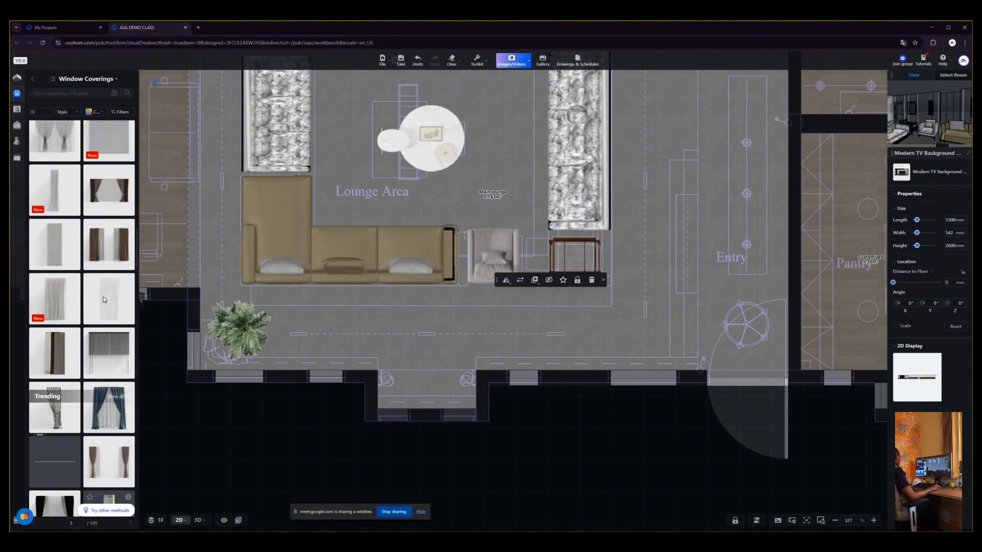
scroll(72, 307, up, 5)
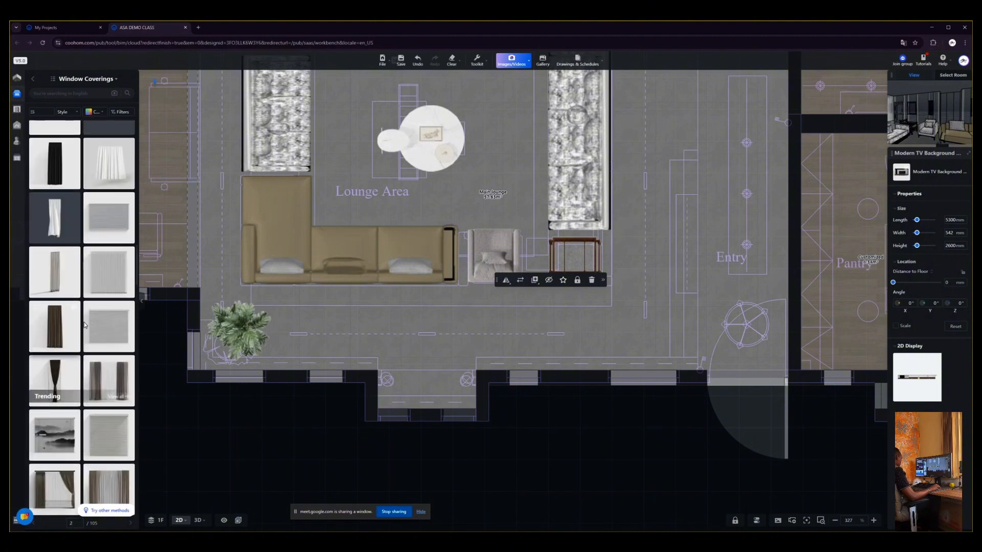
Place the Aesthetic Simplicity Curtain in the 2D plan along the lounge's window wall, behind the L-shaped sofa.
mouse_move(128, 365)
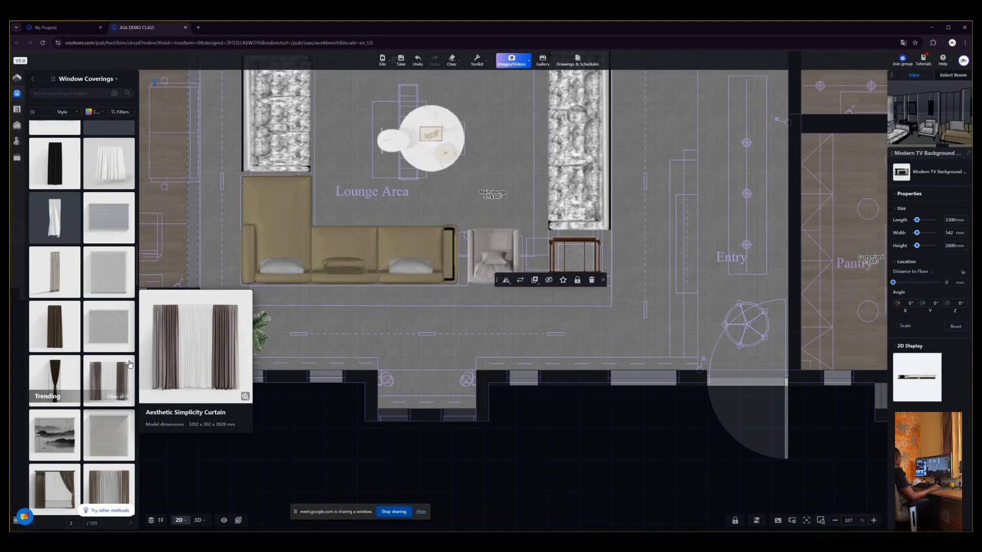
click(101, 378)
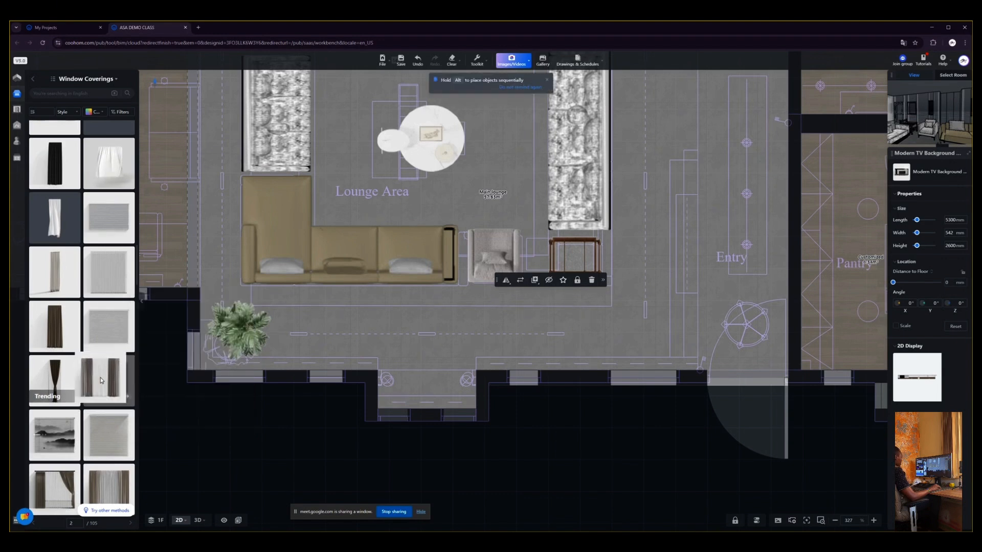
click(348, 360)
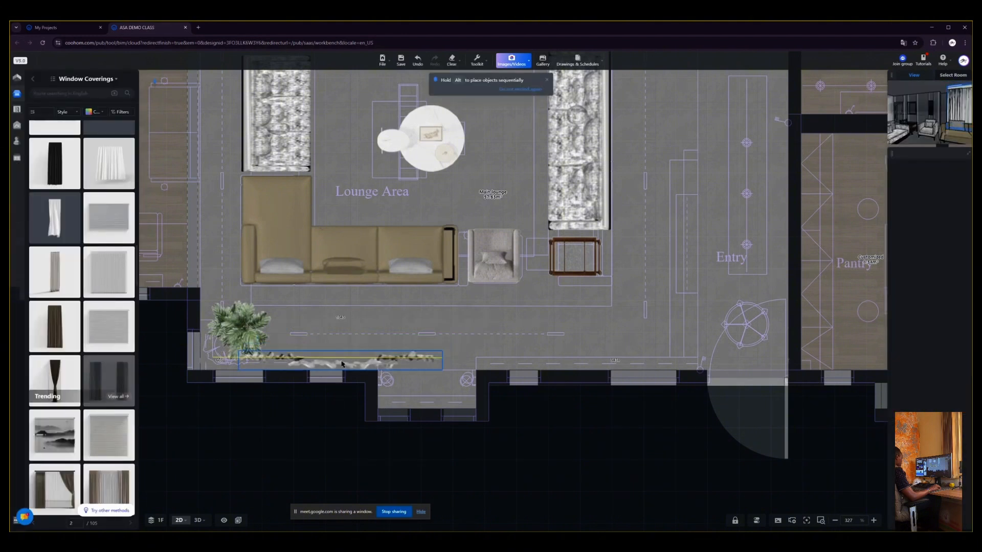
drag(340, 358, 342, 359)
click(342, 358)
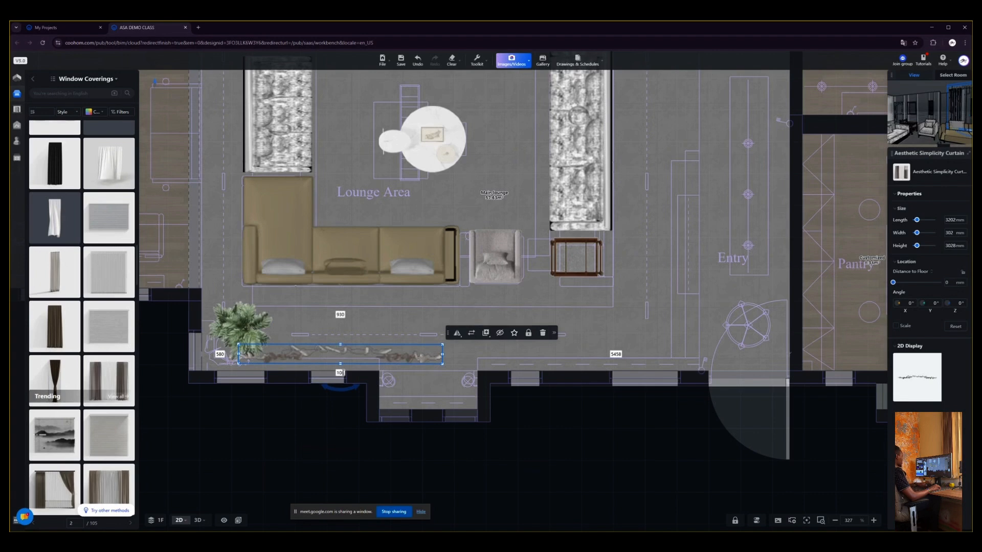
Move the curtain against the window wall and set its distance to the side wall beside the plant to 0.
click(340, 373)
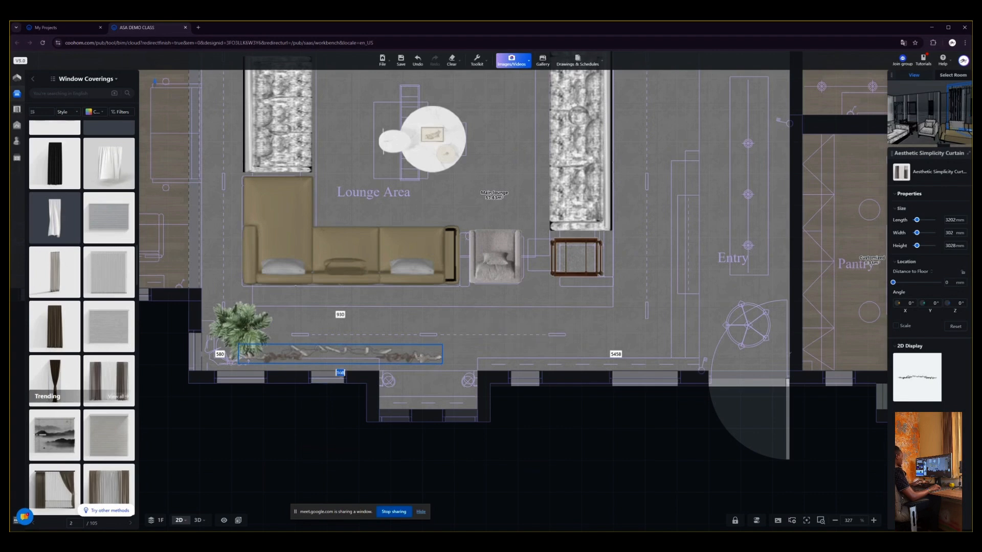
click(345, 377)
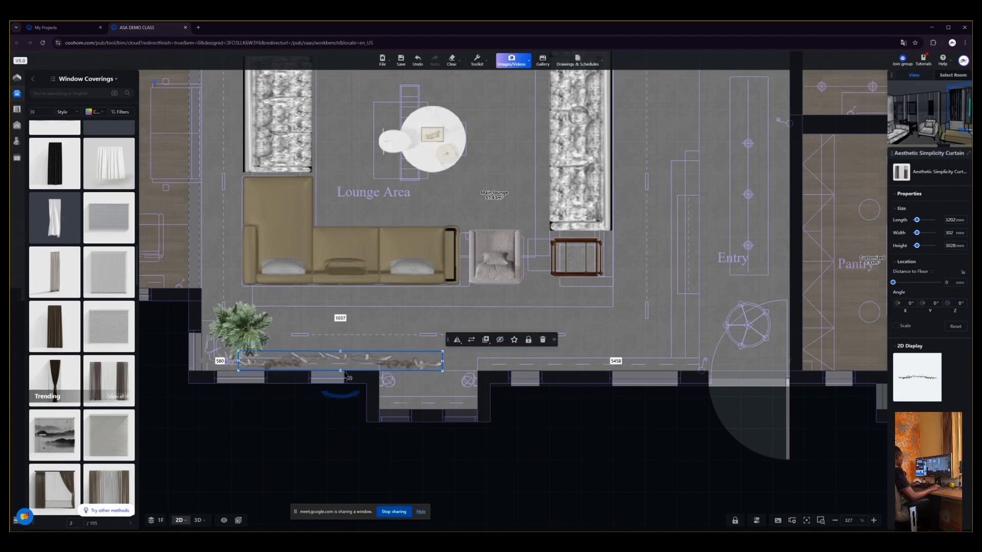
click(220, 361)
text(0)
key(Return)
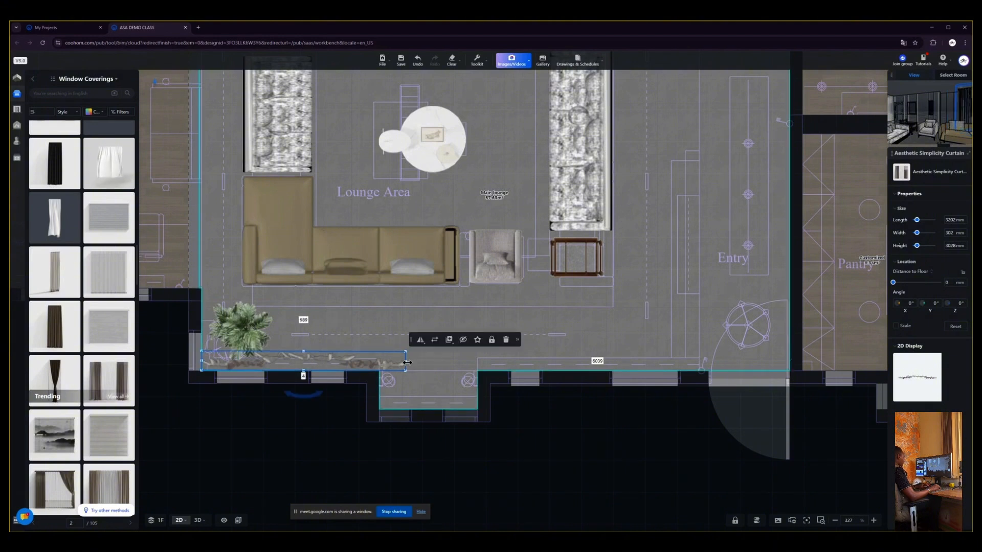
Shorten the curtain to 2791 mm so it ends at the window bay's corner, and set its width to 150 mm.
drag(407, 362, 380, 363)
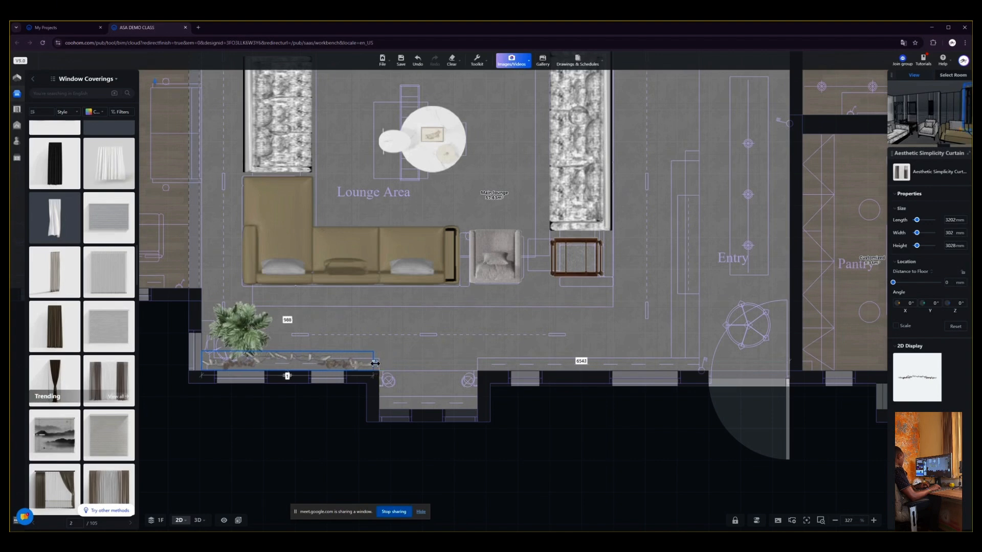
drag(379, 362, 379, 363)
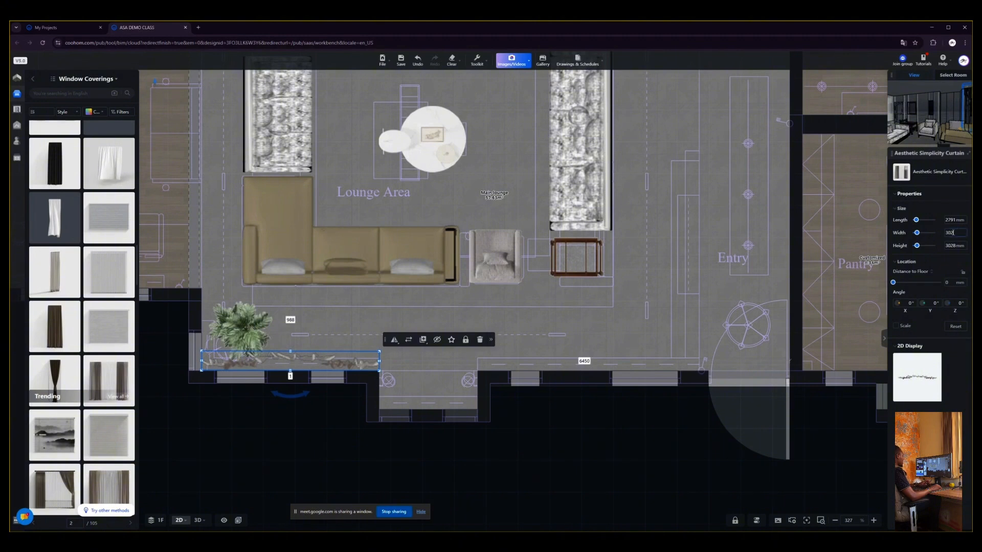
text(50)
key(Return)
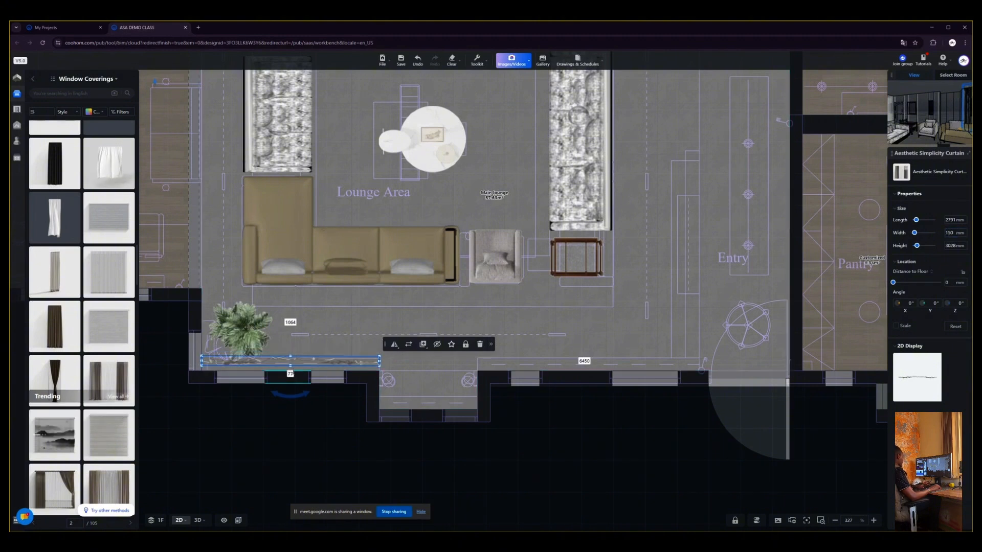
Close the gap between the narrowed curtain and the window wall by changing their distance, and deselect the curtain.
click(290, 374)
text(3)
key(Return)
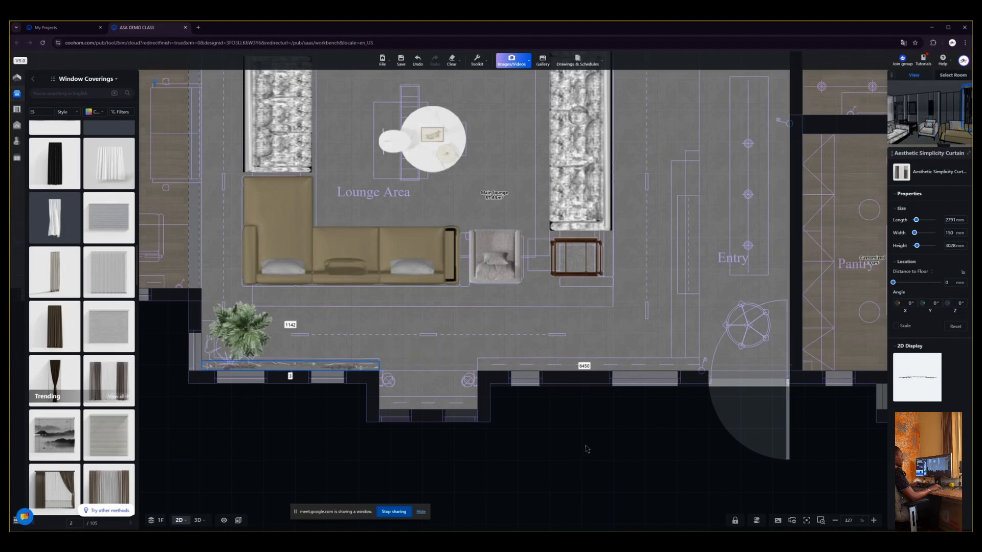
click(604, 420)
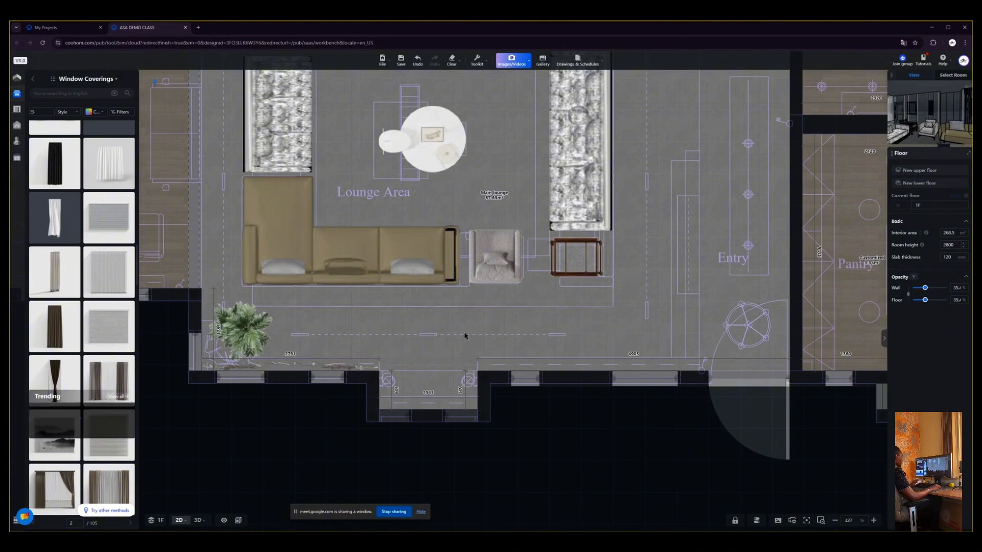
Set the height of the curtain behind the L-shaped sofa to 2800 mm.
click(354, 366)
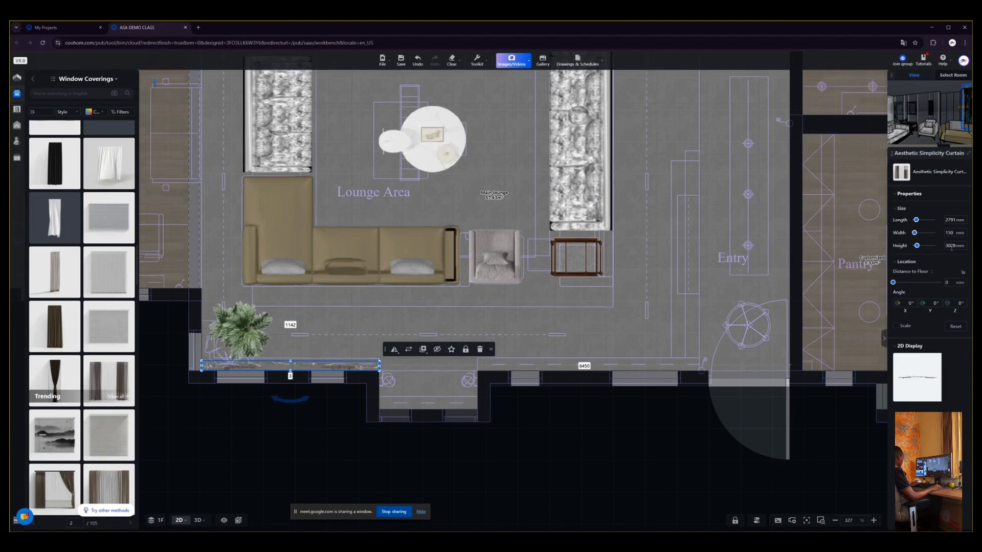
text(2)
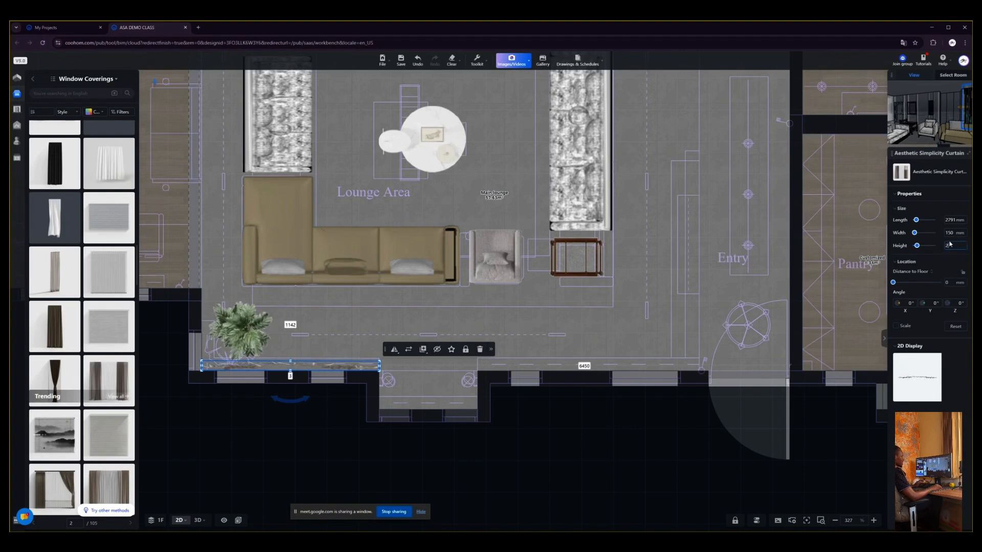
text(800)
key(Return)
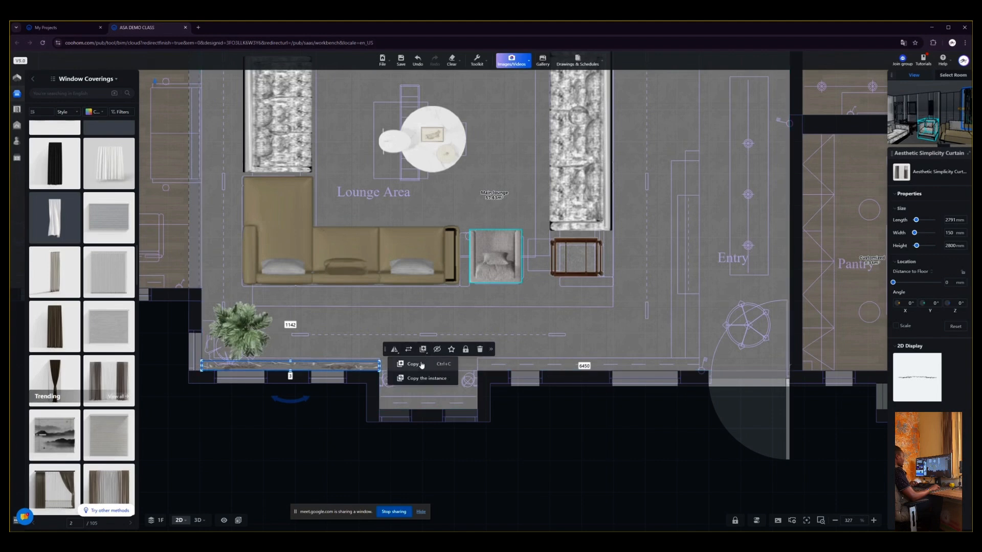
Copy the curtain to the window wall between the bay and the entry door, and lengthen the copy to 3484 mm.
click(422, 365)
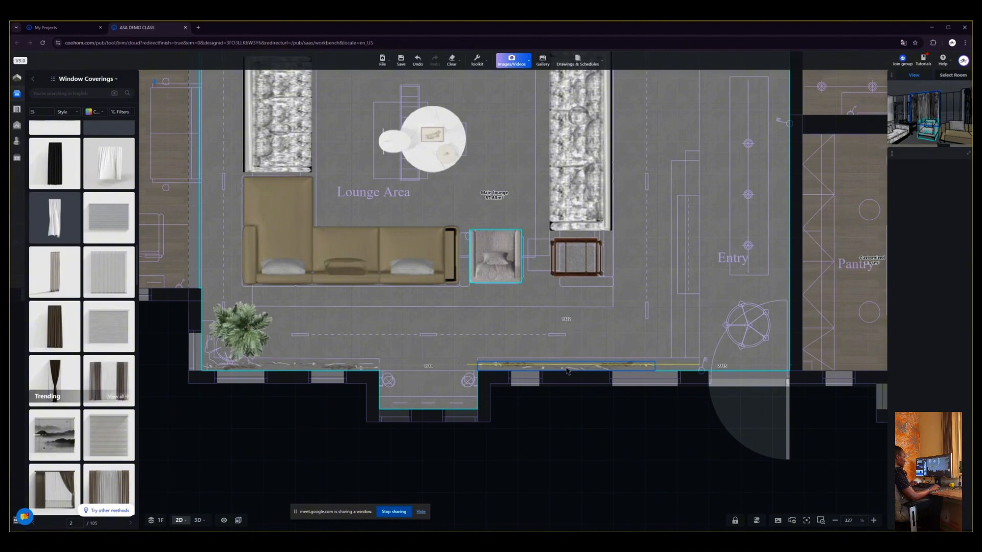
click(567, 371)
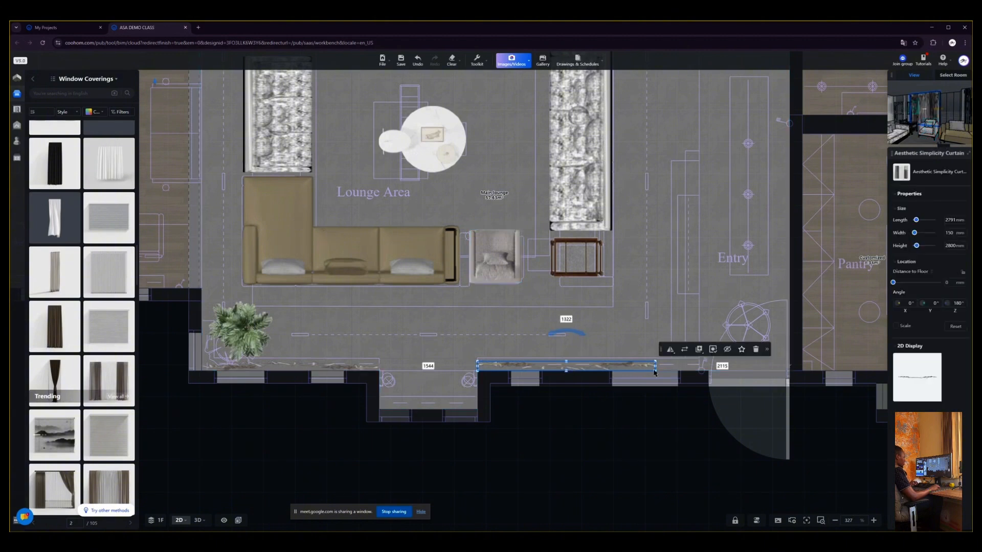
drag(661, 368, 700, 365)
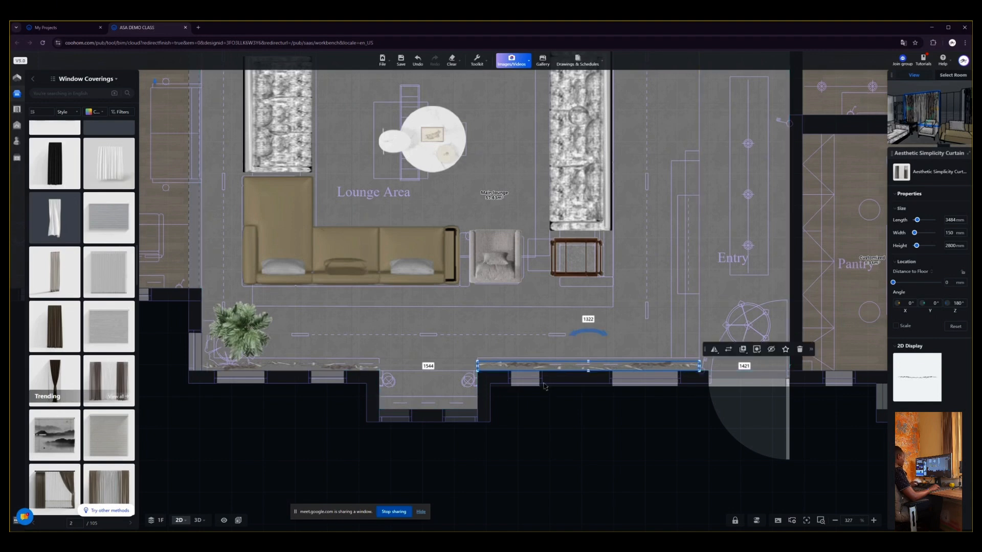
Copy the lengthened curtain into the window bay and shorten it from both ends to 1545 mm to fit the bay.
key(ctrl+c)
key(ctrl+v)
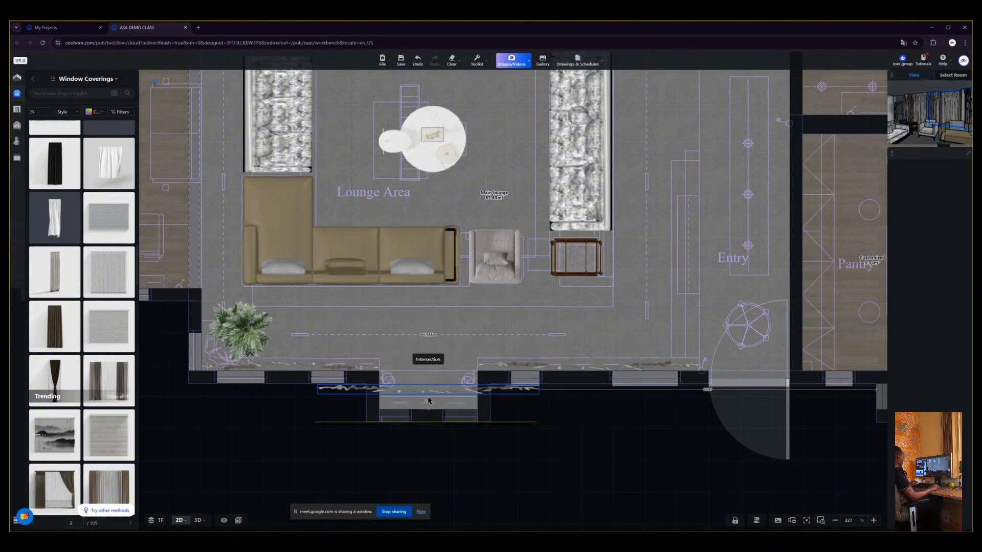
click(429, 402)
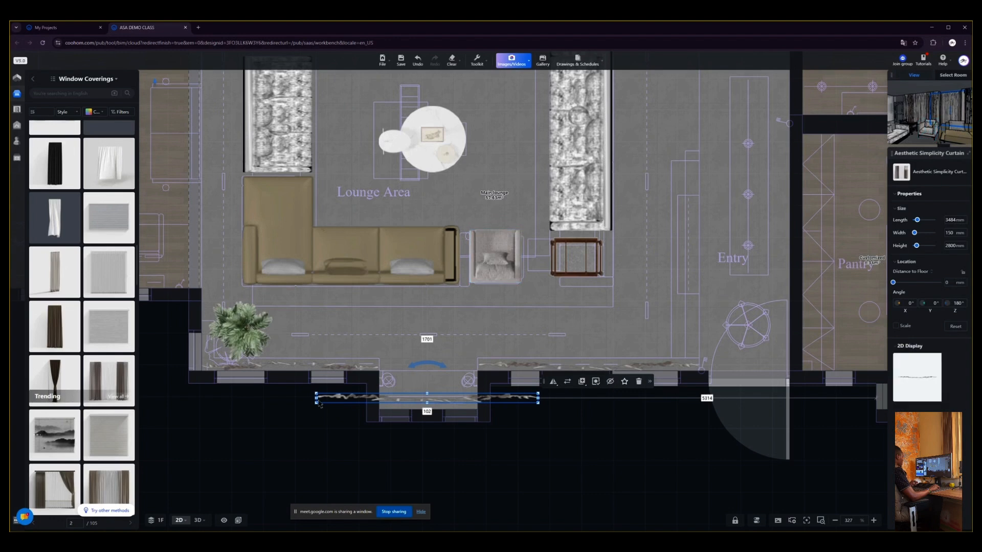
drag(330, 400, 379, 400)
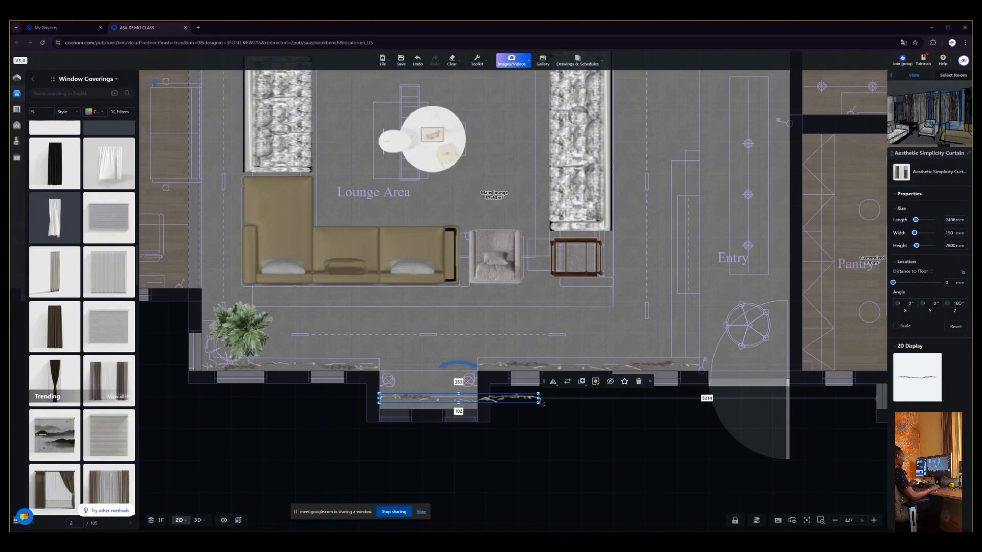
drag(541, 400, 478, 400)
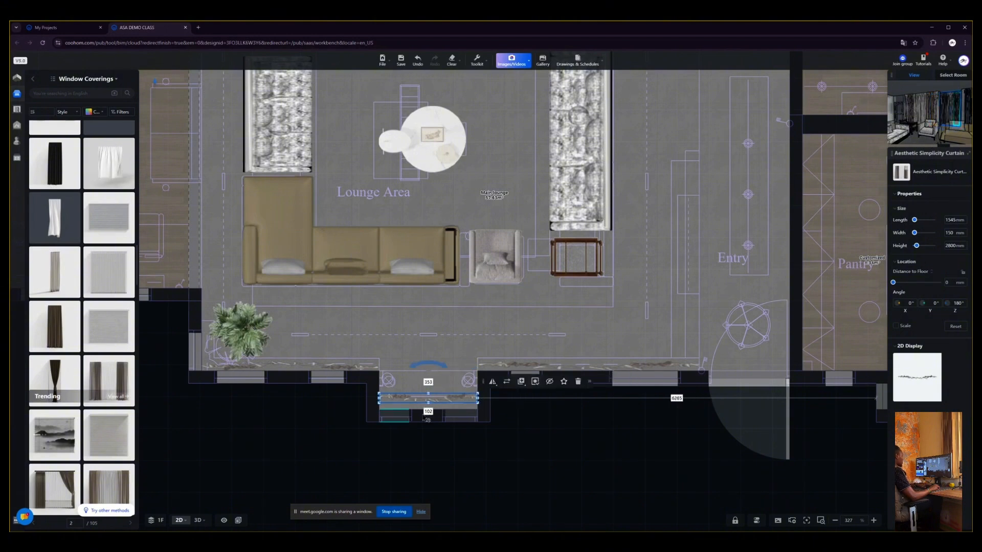
Set the bay curtain's distance to the window wall to 0 and deselect it.
click(429, 411)
text(0)
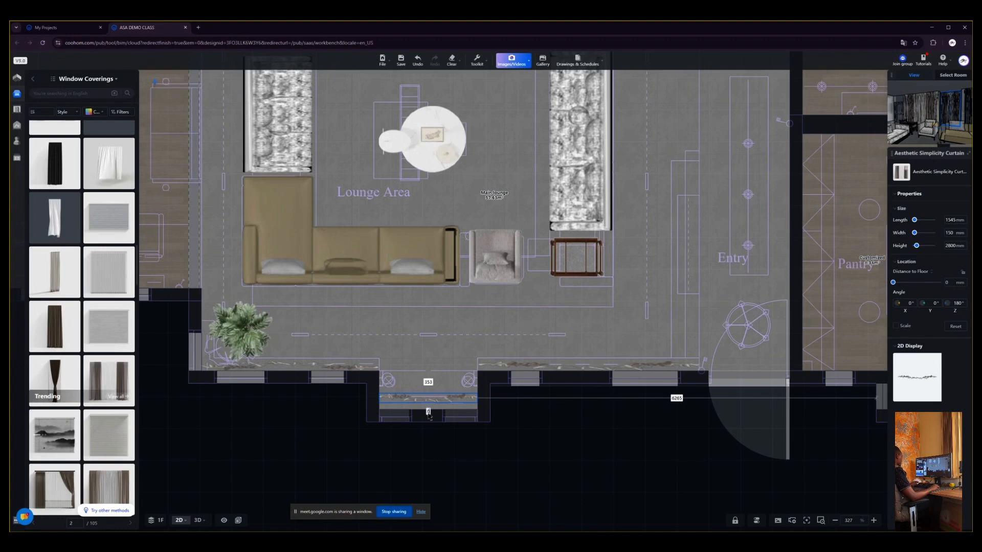
key(Return)
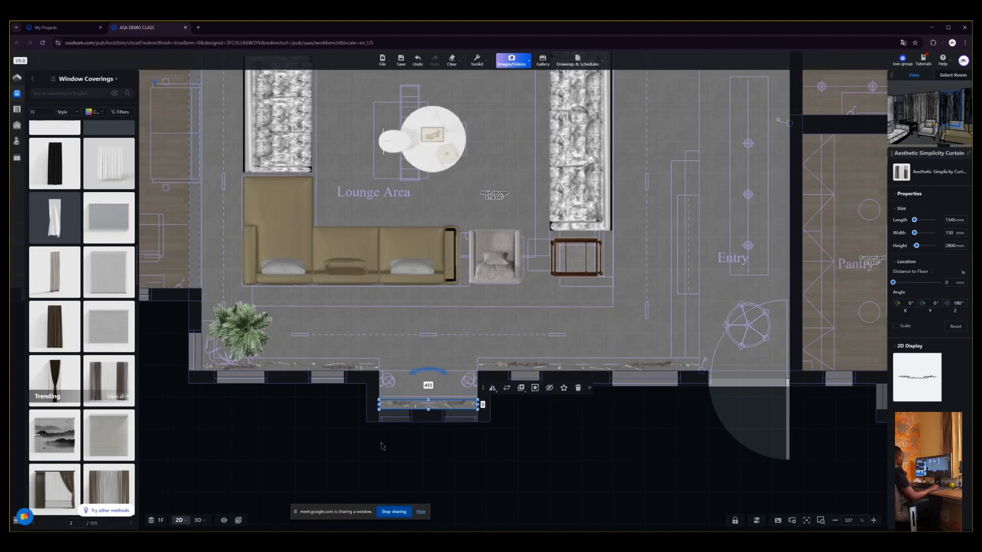
click(231, 451)
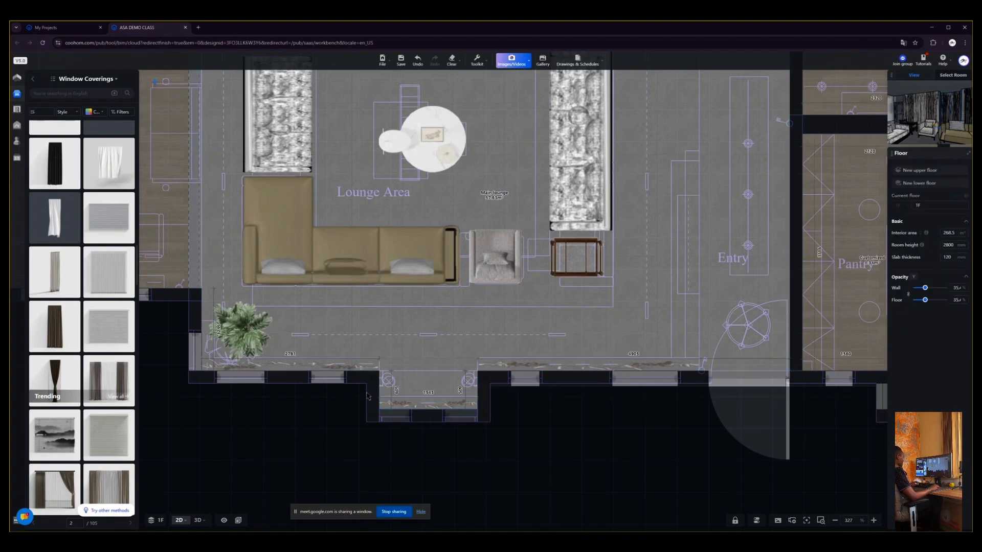
Copy the bay curtain to the lounge's side wall beside the plant, turned 90° to run along that wall.
click(423, 412)
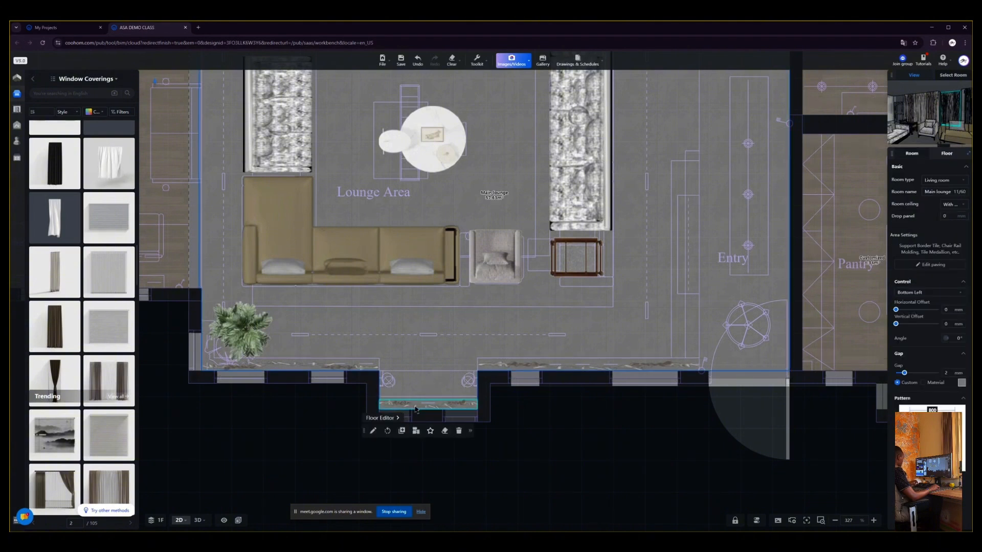
click(418, 410)
key(ctrl+c)
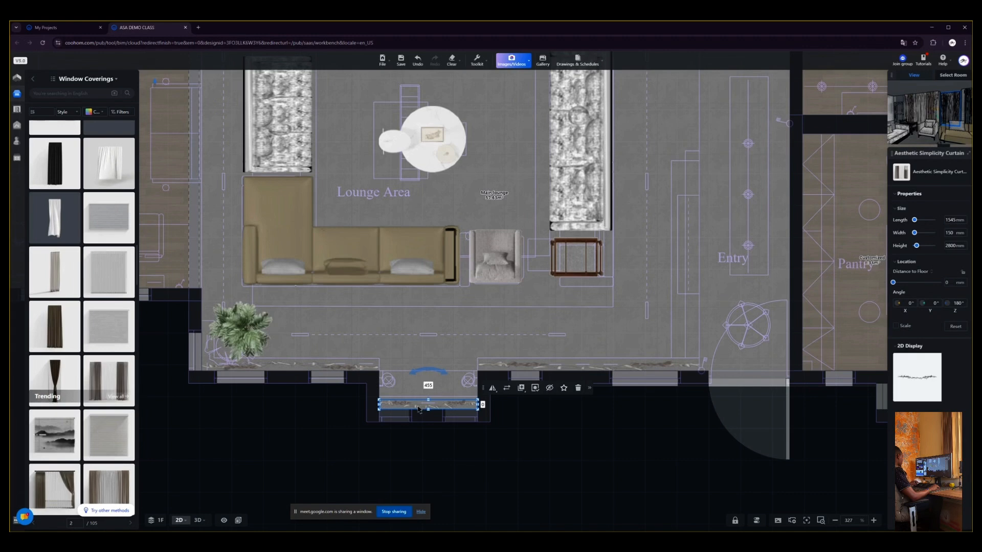
key(ctrl+v)
click(238, 328)
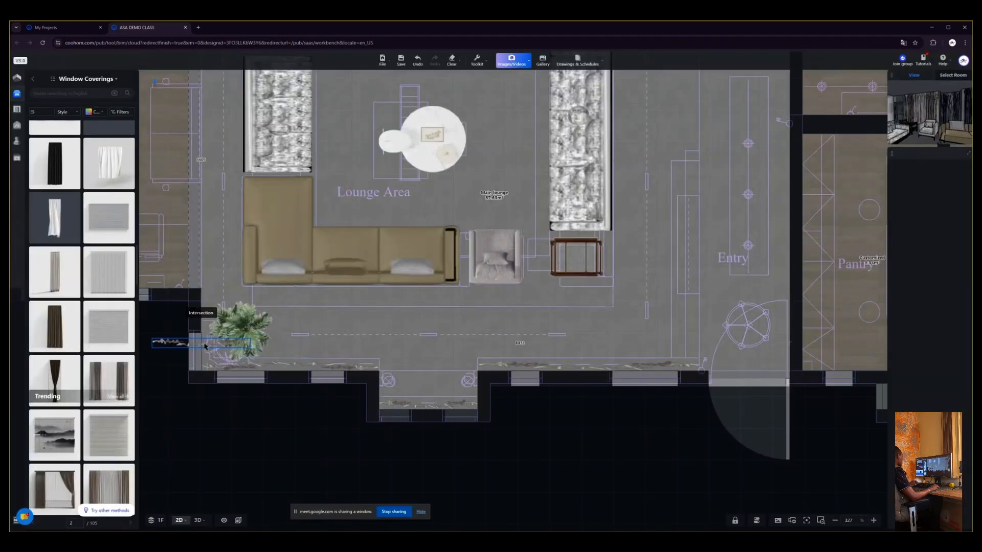
click(208, 338)
drag(210, 312, 210, 358)
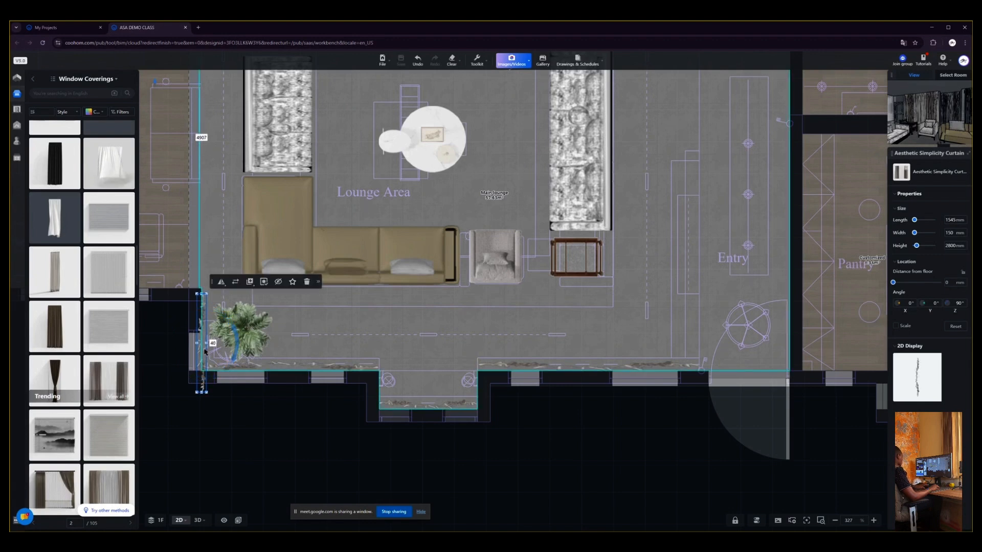
Set the copied curtain flush against the inner face of the side wall and shorten it to 1208 mm, ending at the room corner.
key(Right)
key(Right)
key(Right)
key(Right)
key(Right)
key(Right)
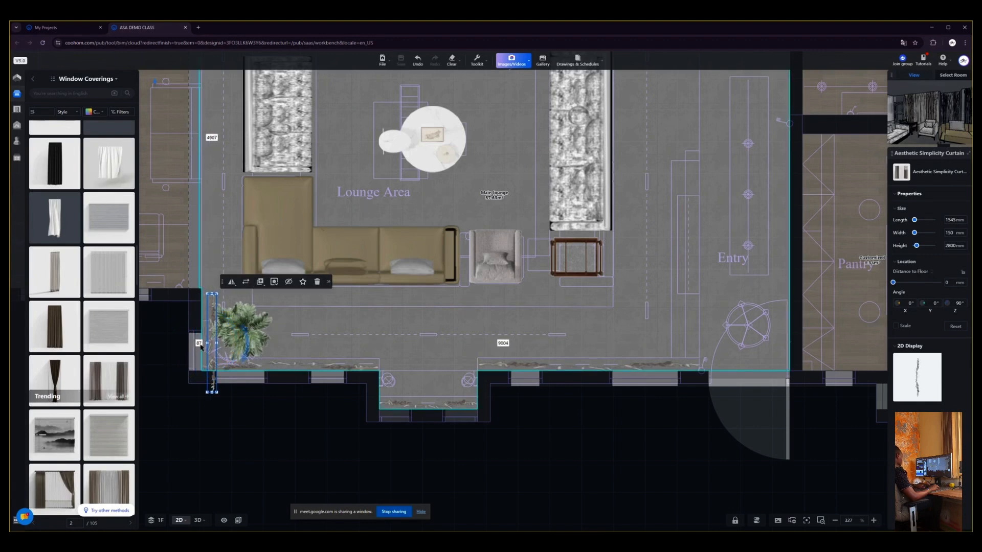
click(200, 344)
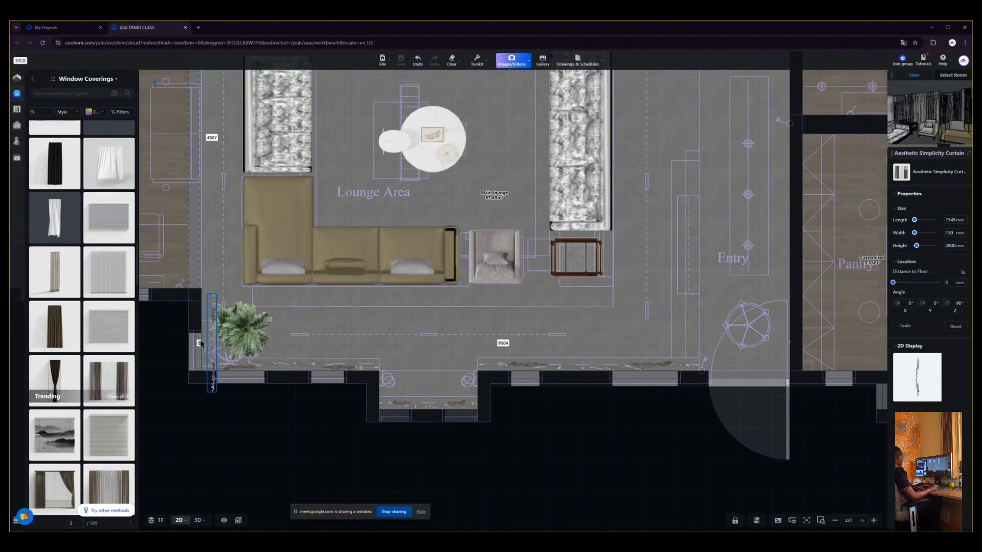
key(Return)
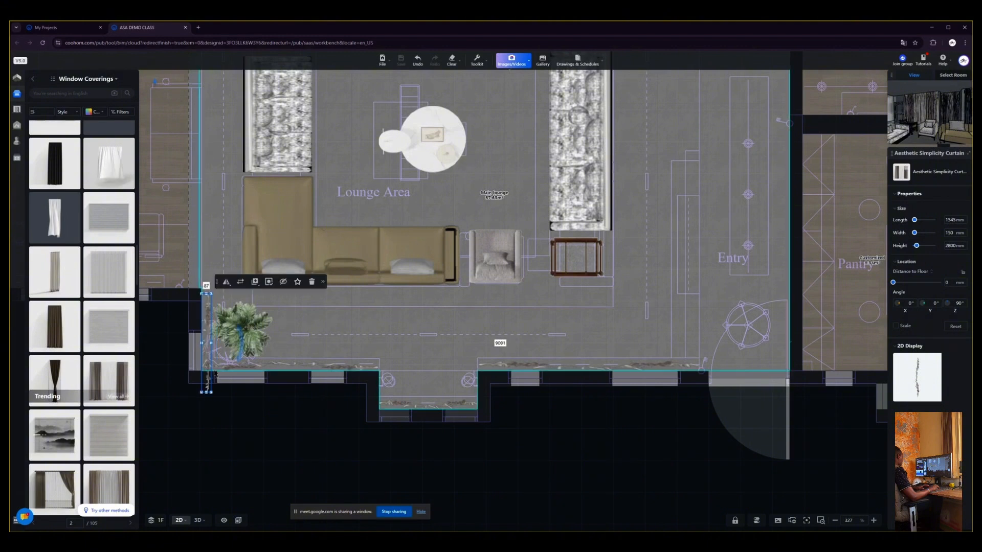
drag(210, 385, 207, 375)
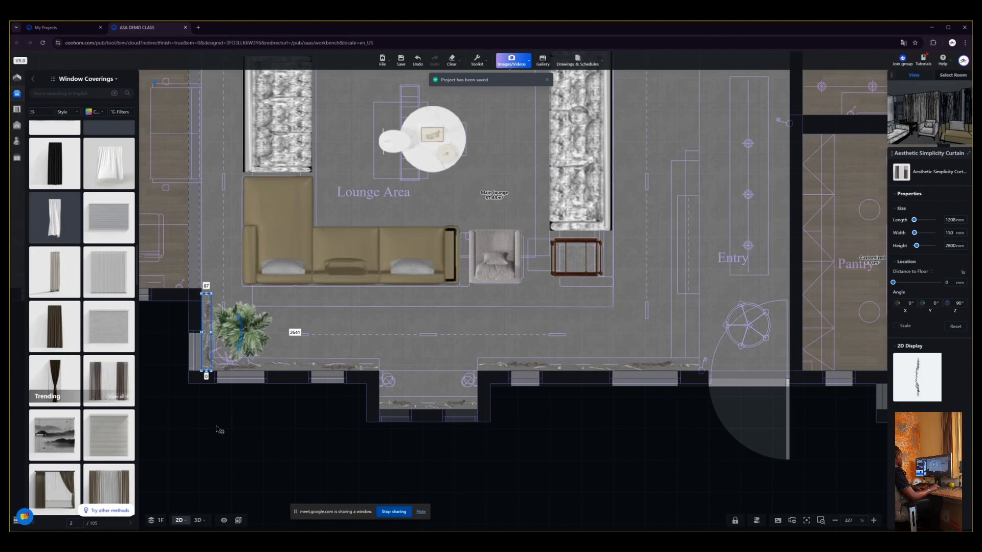
click(213, 449)
Show the lounge in the 3D view and set the wall and floor opacity to 100%.
scroll(341, 455, down, 4)
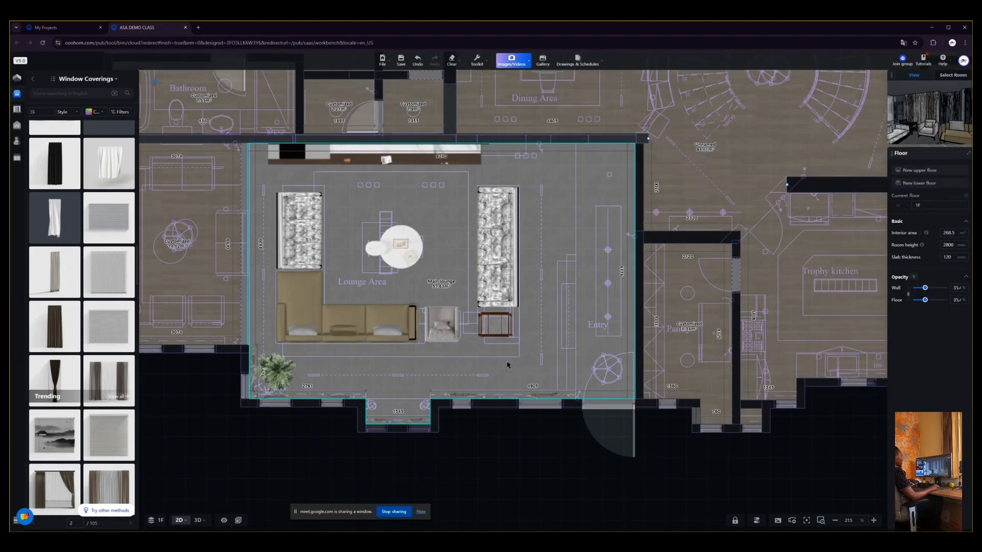
key(3)
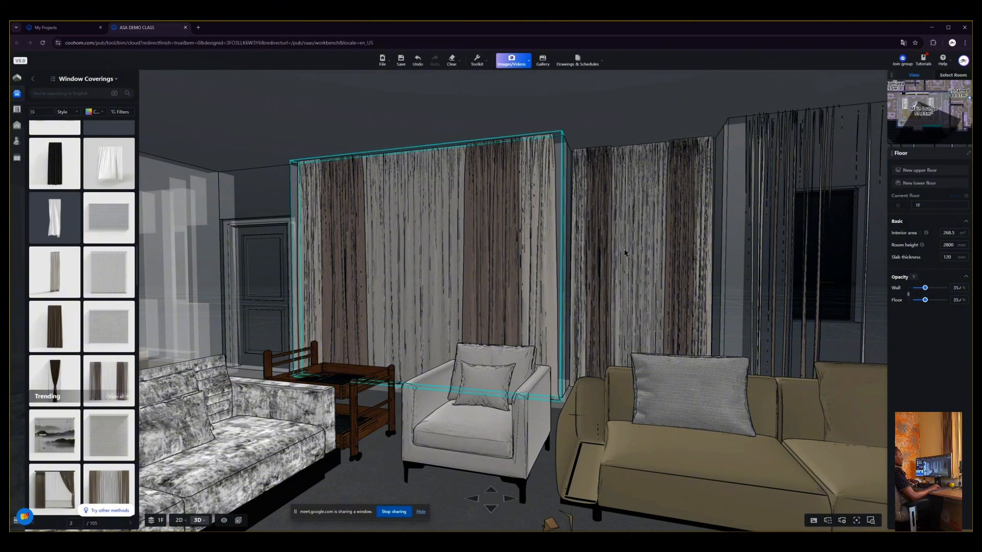
scroll(764, 382, down, 2)
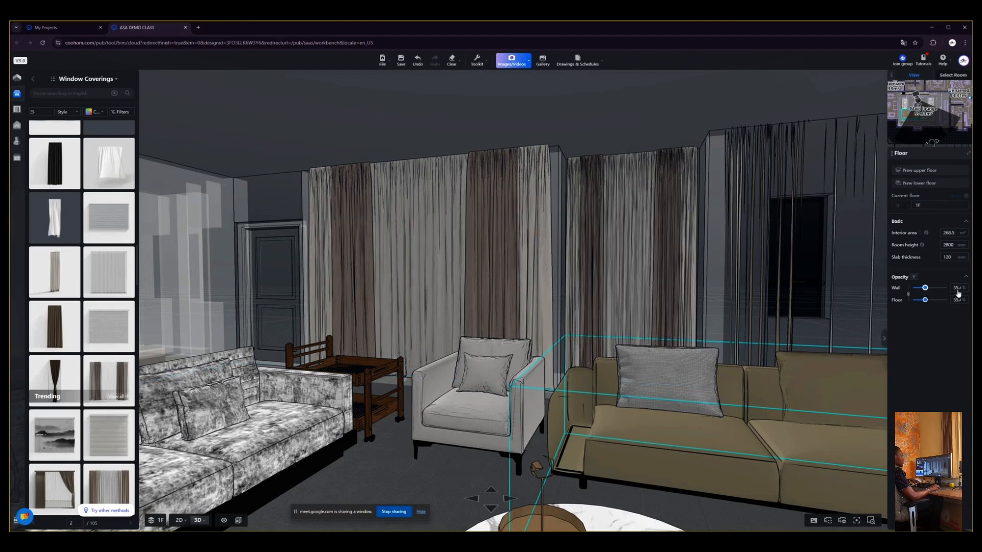
drag(958, 291, 967, 295)
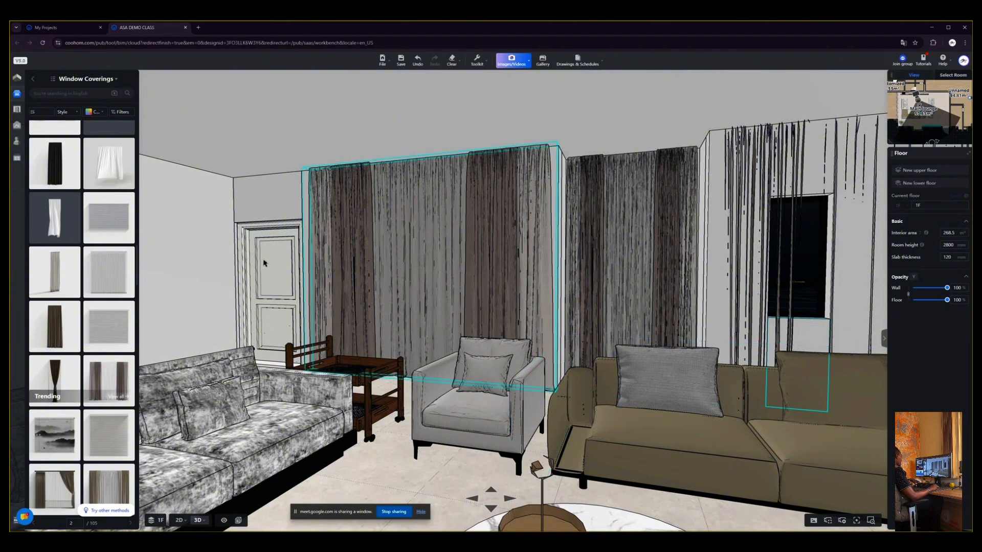
Turn off the wireframe lines in the 3D display style.
click(197, 520)
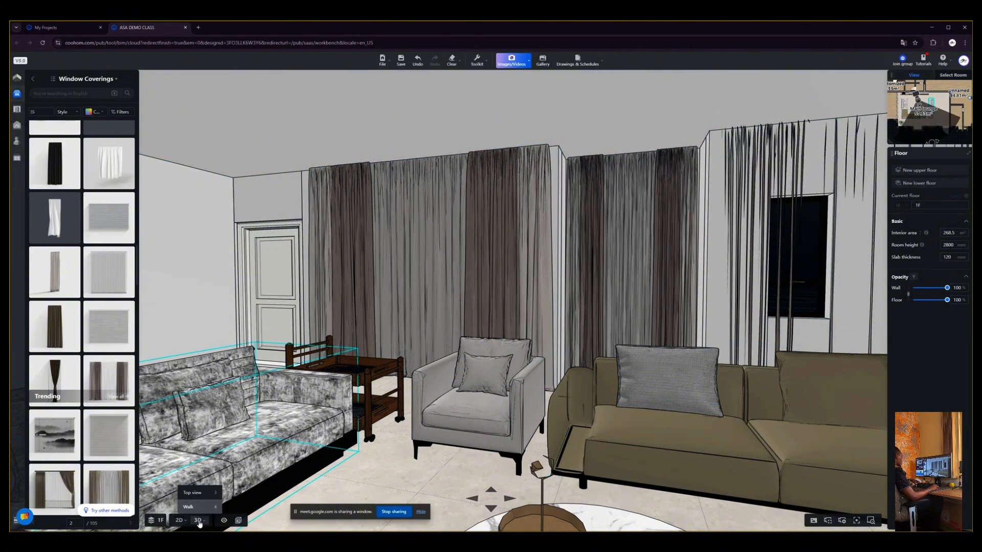
click(239, 521)
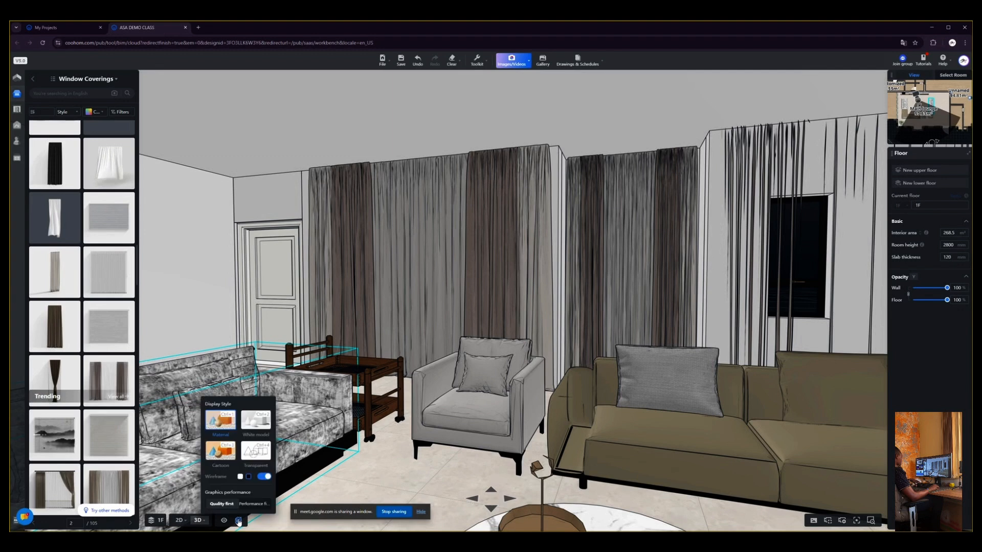
click(265, 477)
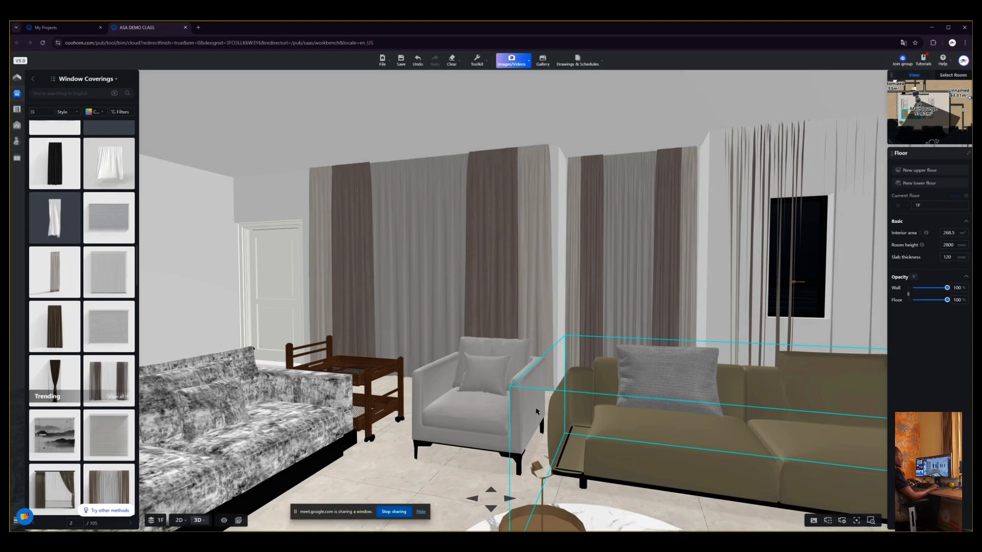
Sample the wood floor of the room adjoining the lounge with the material brush.
drag(537, 410, 651, 291)
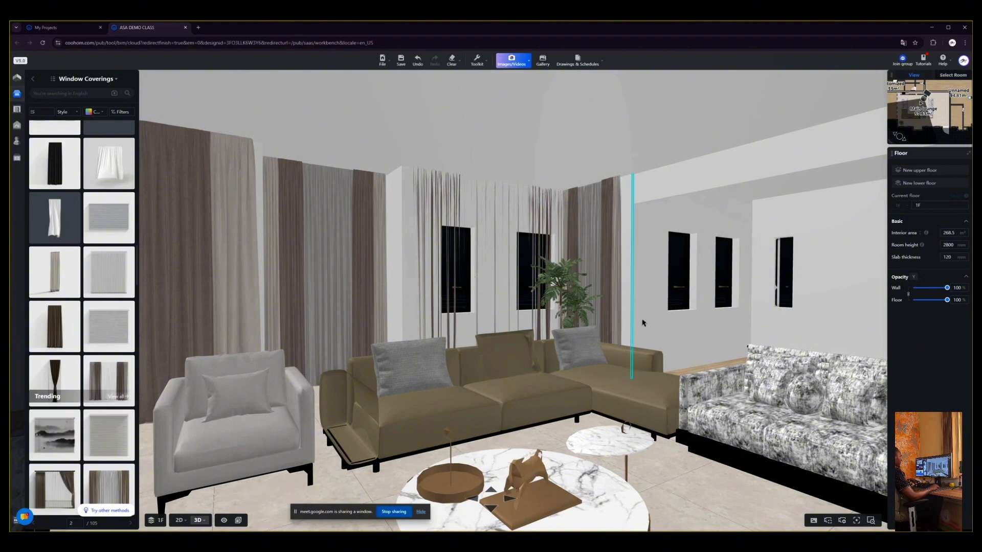
drag(658, 322, 727, 325)
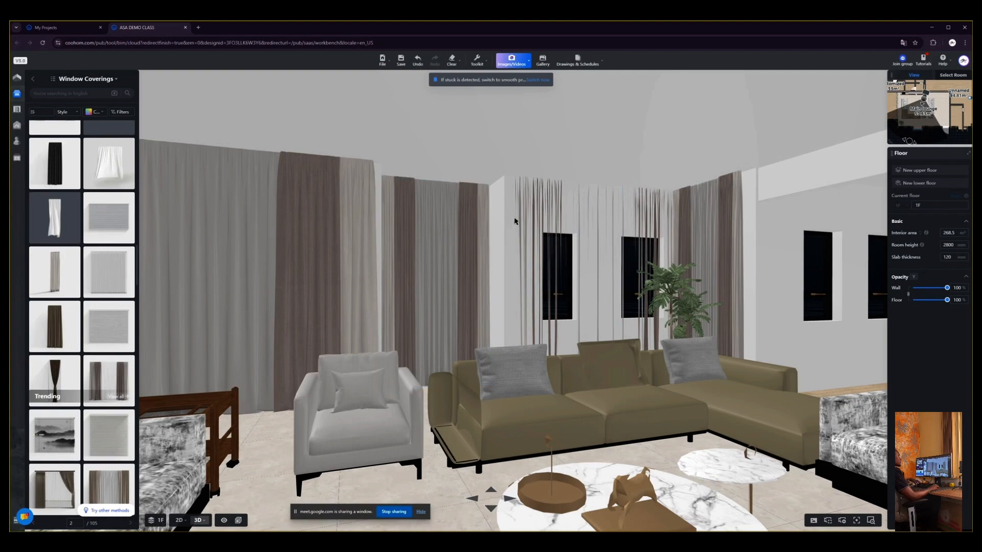
drag(517, 219, 530, 219)
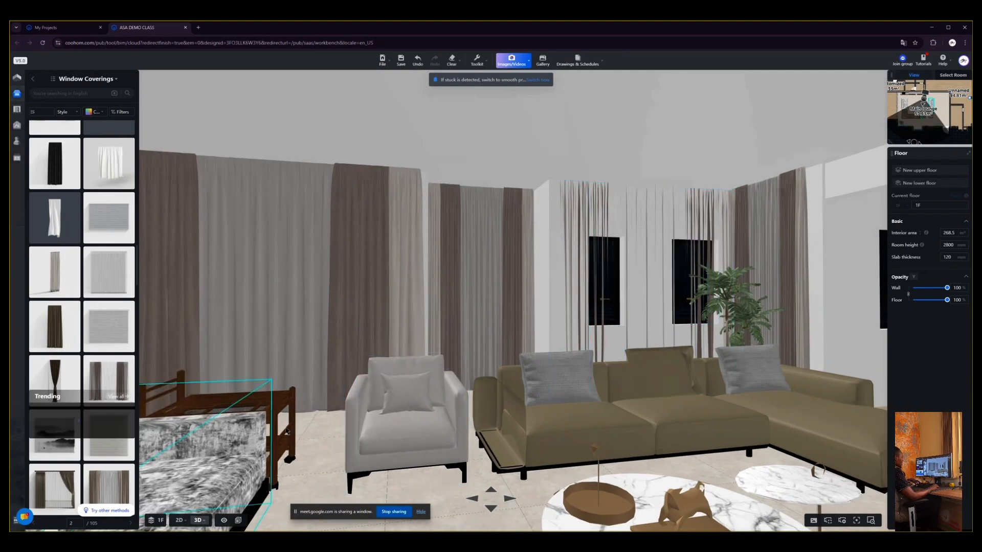
right_drag(335, 427, 390, 299)
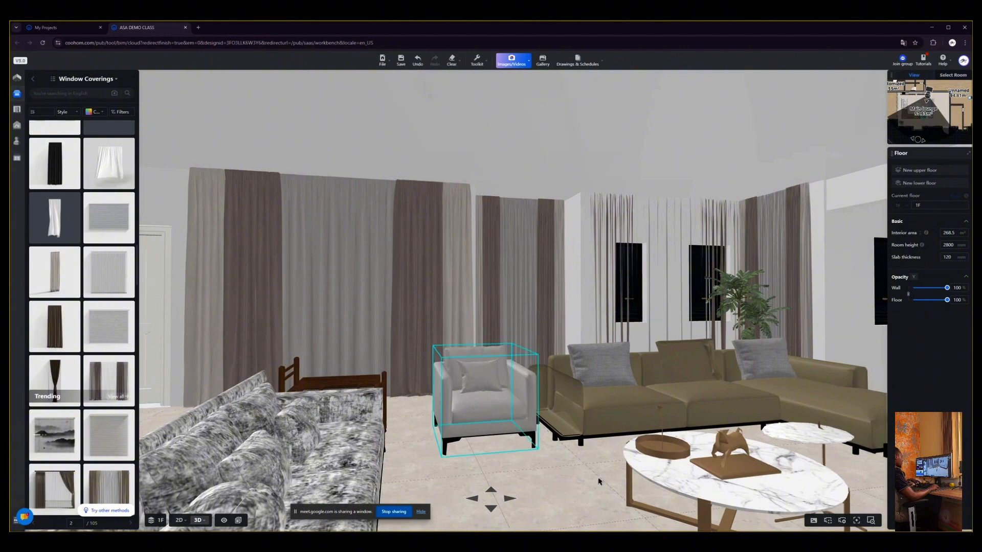
drag(562, 404, 396, 447)
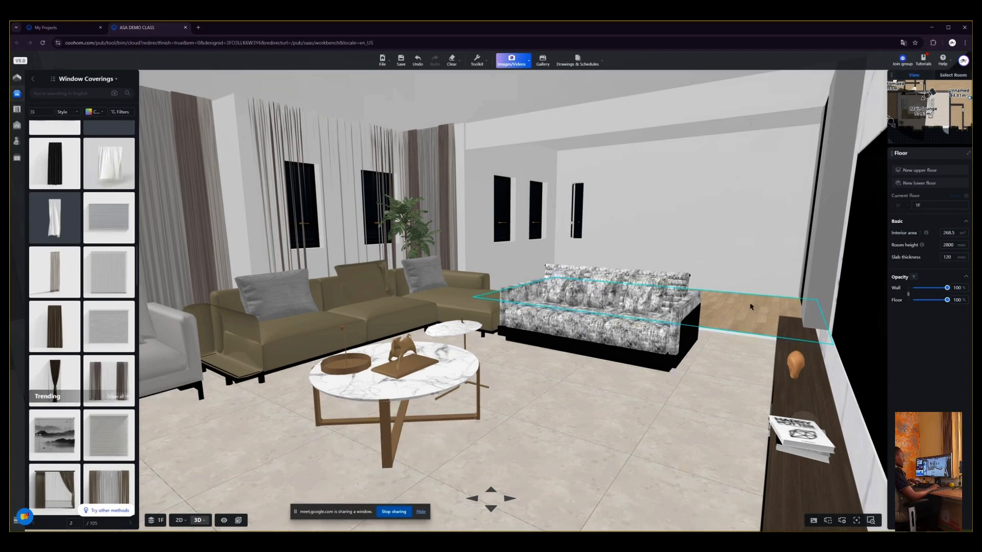
key(b)
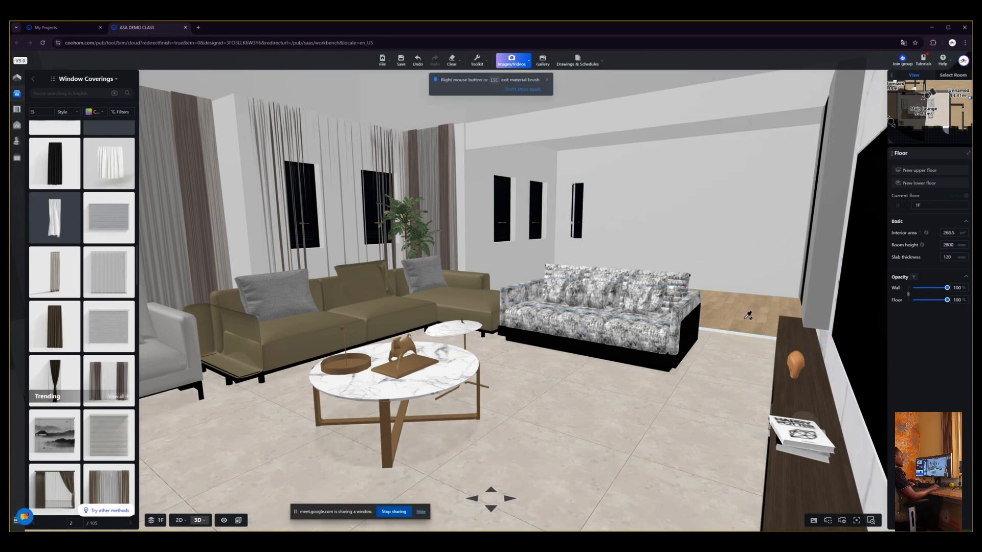
click(738, 304)
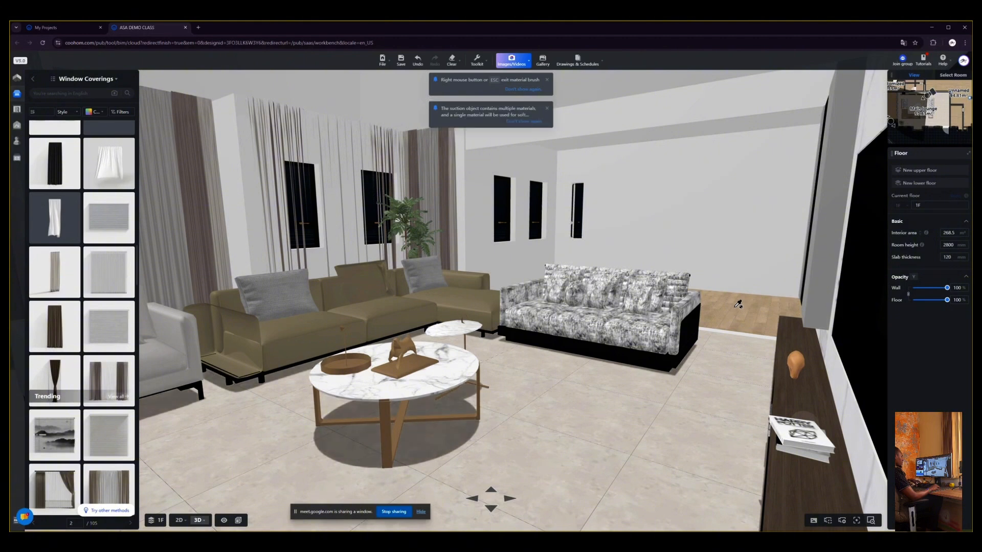
Try the adjoining room's light wood flooring on the main lounge floor with the material brush and undo it.
click(619, 416)
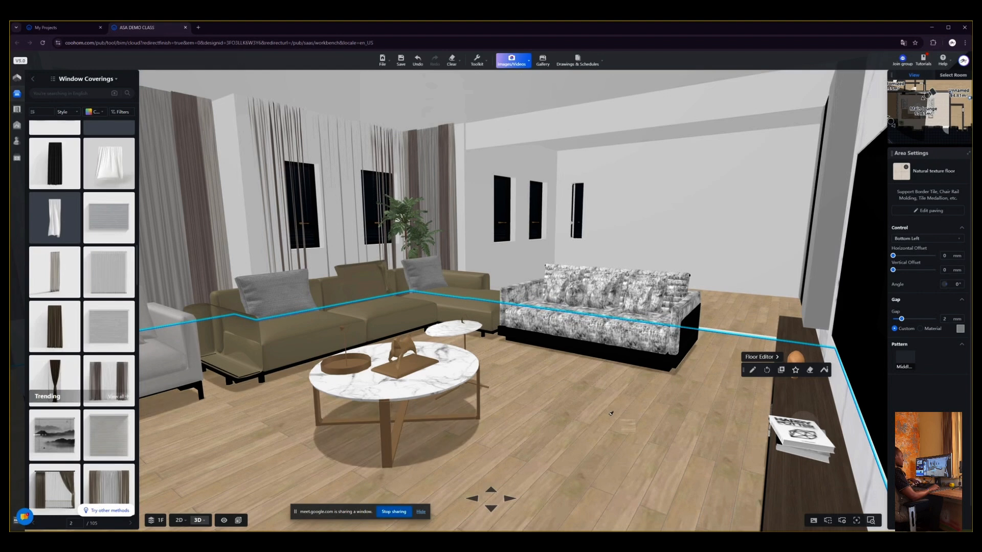
right_click(611, 414)
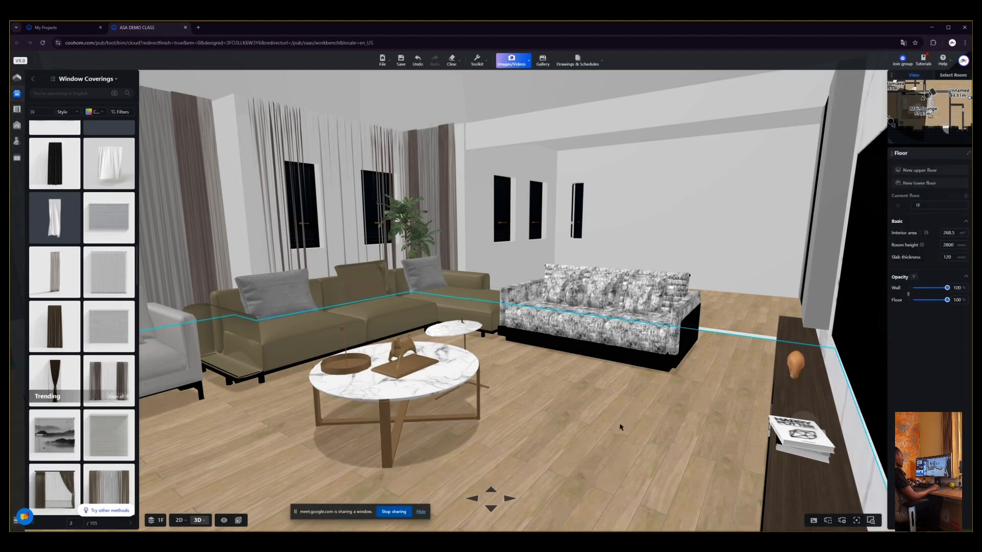
key(ctrl+z)
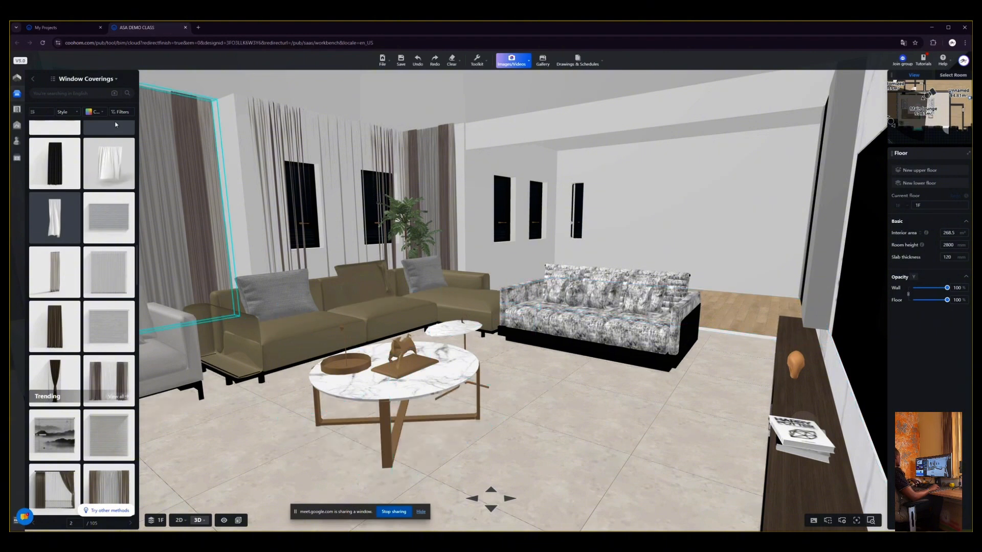
Browse the Wooden materials in the Finishes section of the public library for a floor finish.
click(34, 80)
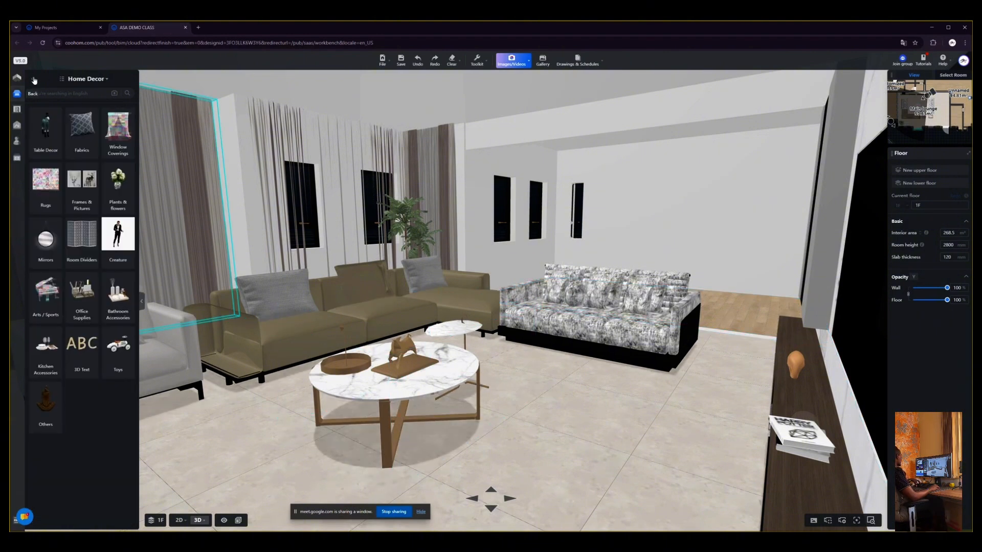
click(34, 80)
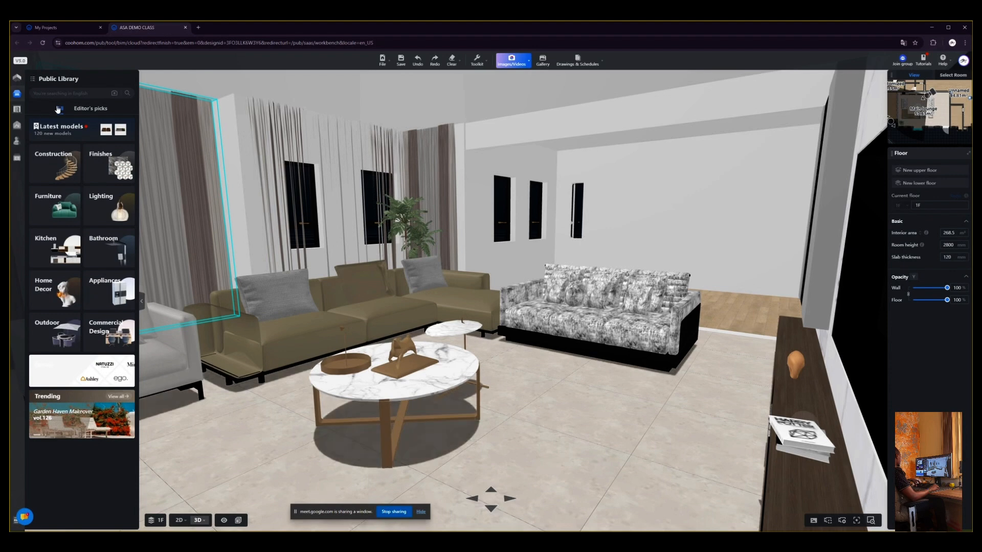
click(94, 171)
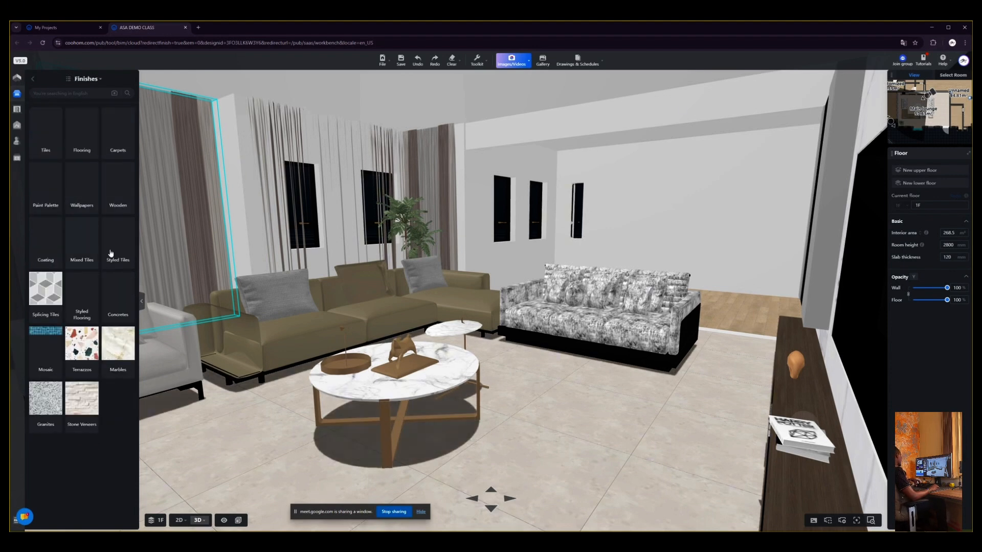
click(109, 185)
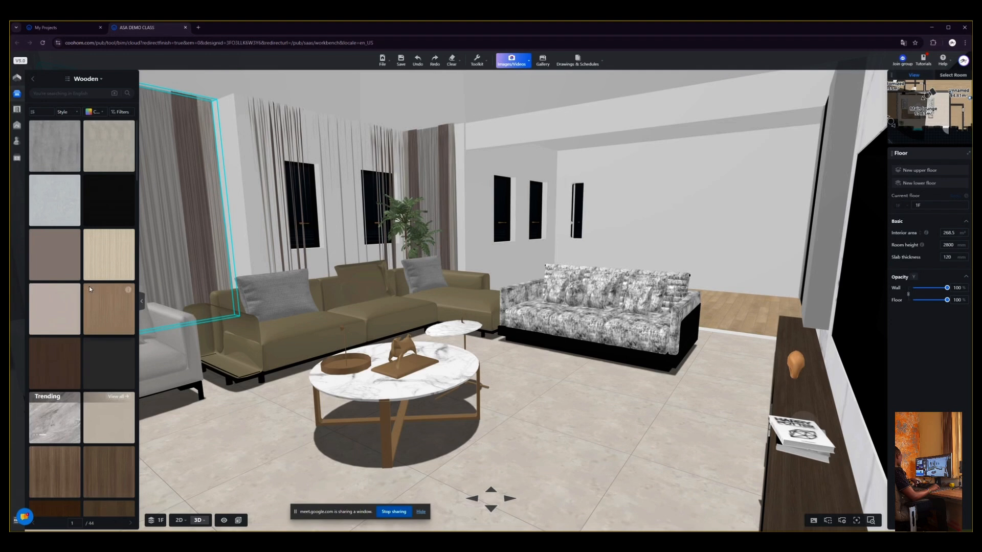
scroll(89, 287, down, 5)
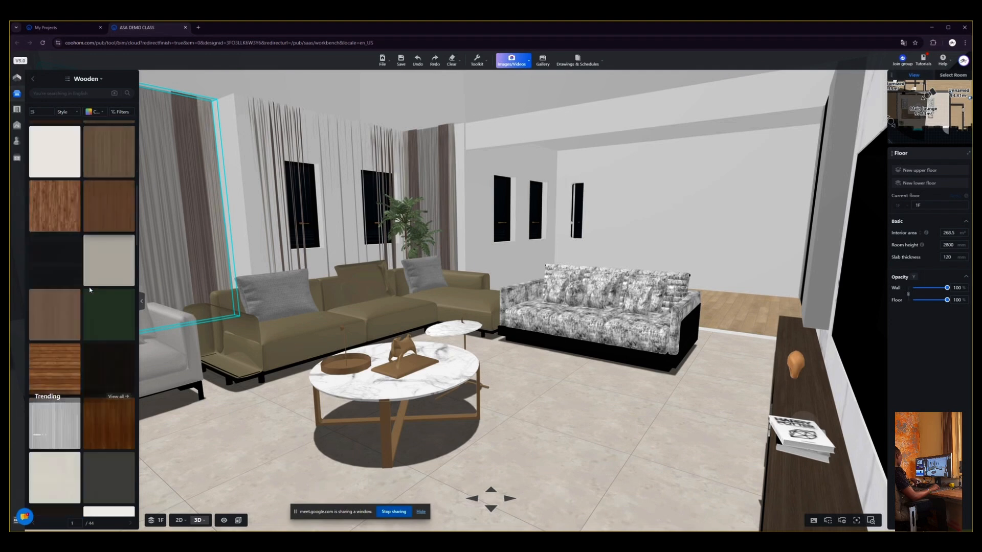
scroll(90, 290, down, 4)
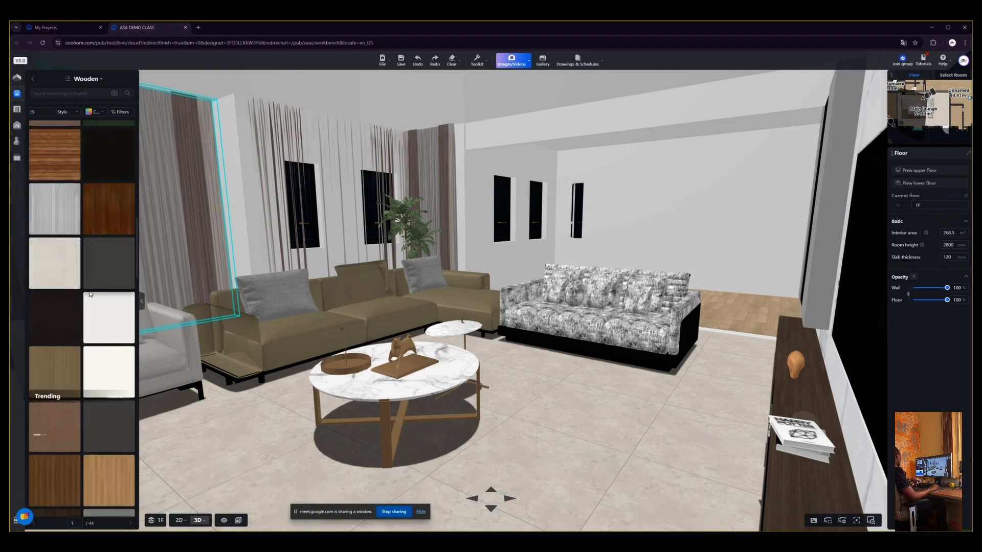
scroll(89, 294, down, 2)
click(34, 80)
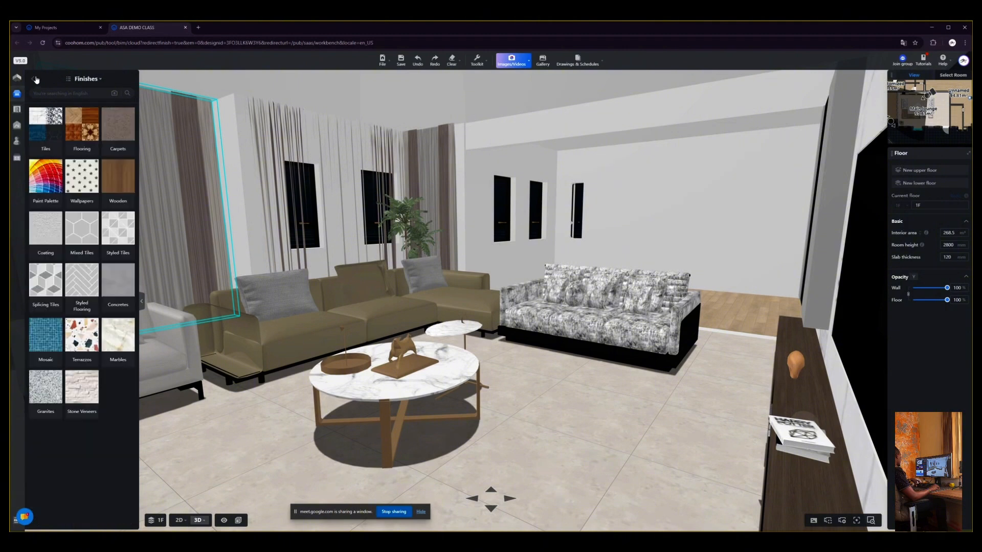
Apply a very dark brown plank material from the Wooden Floor category of Flooring to the main lounge floor.
click(83, 119)
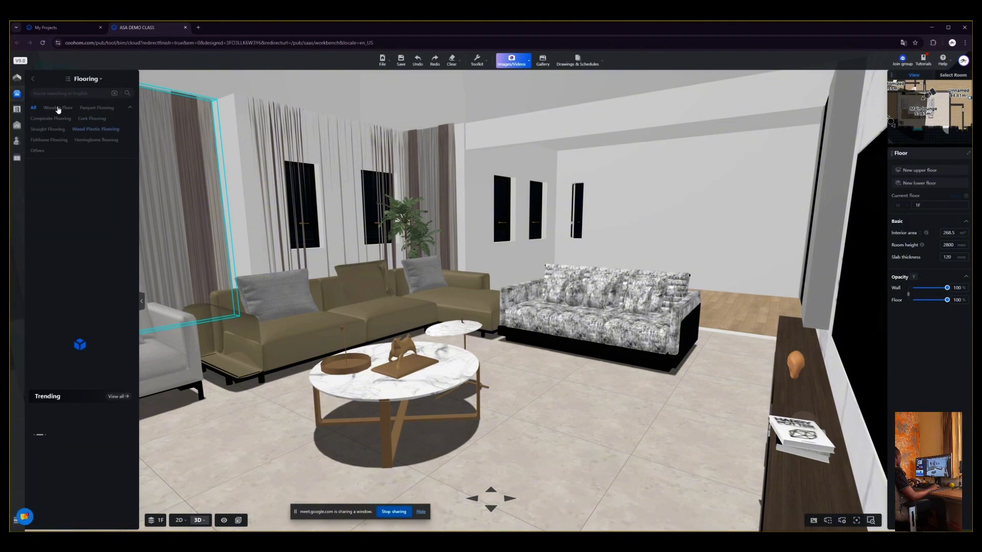
click(58, 109)
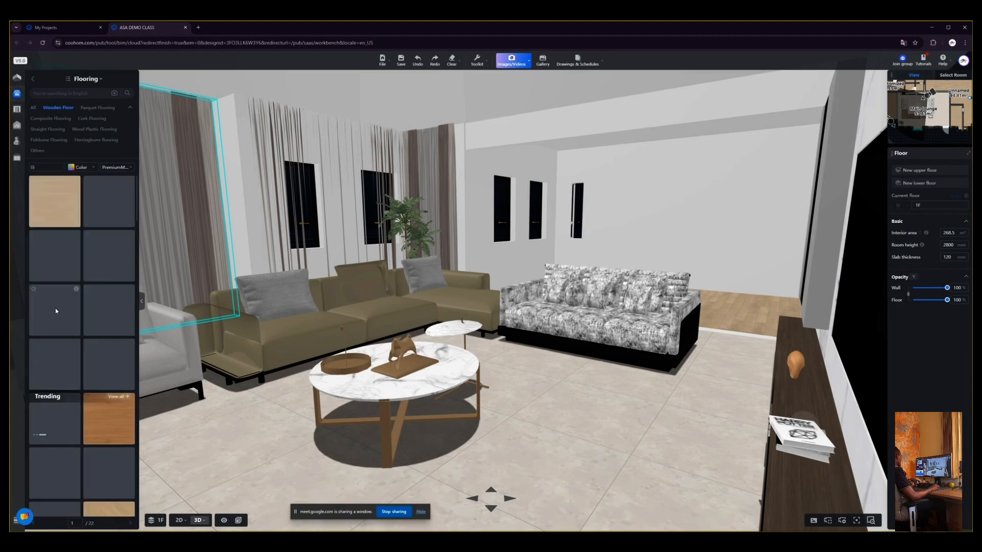
scroll(112, 344, down, 2)
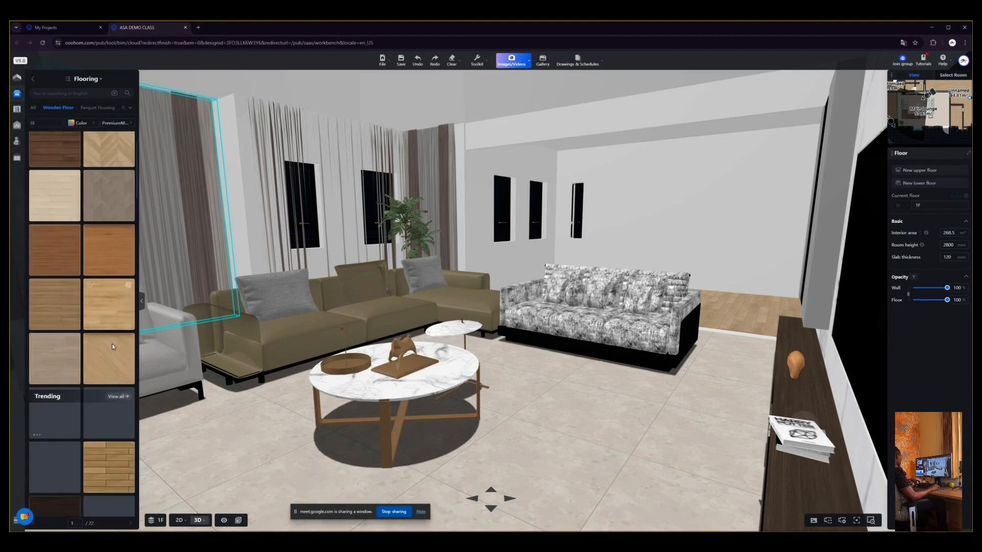
scroll(86, 328, down, 4)
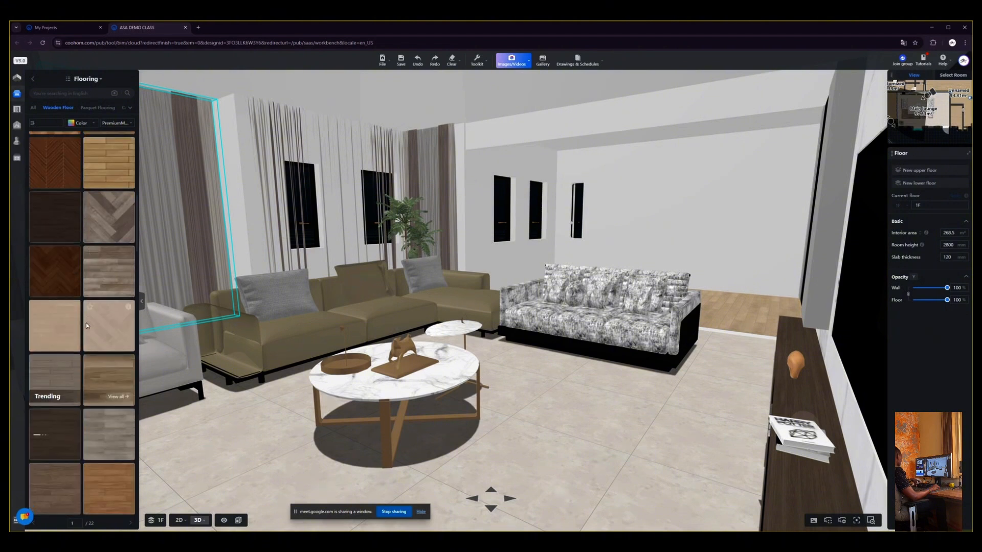
scroll(85, 323, down, 2)
scroll(81, 292, down, 2)
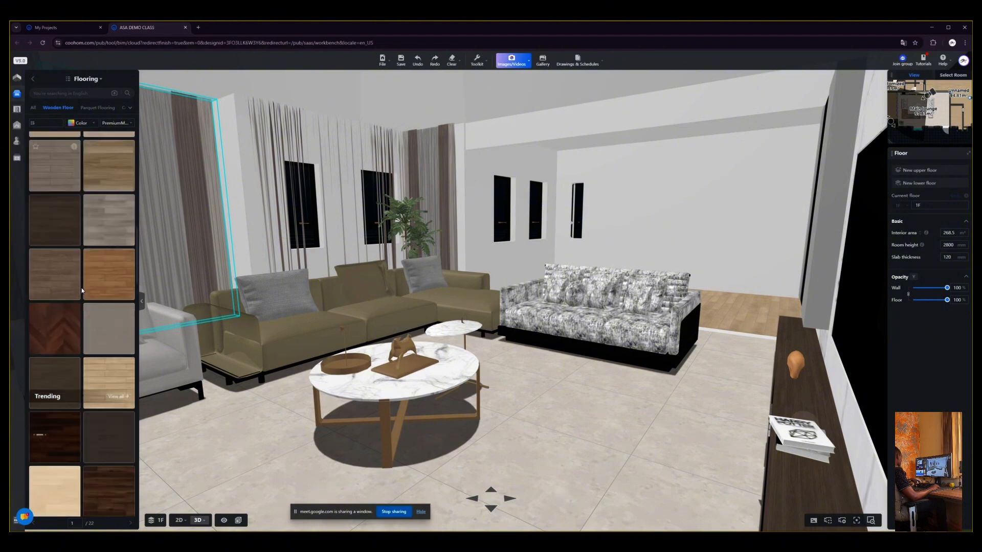
scroll(94, 276, down, 2)
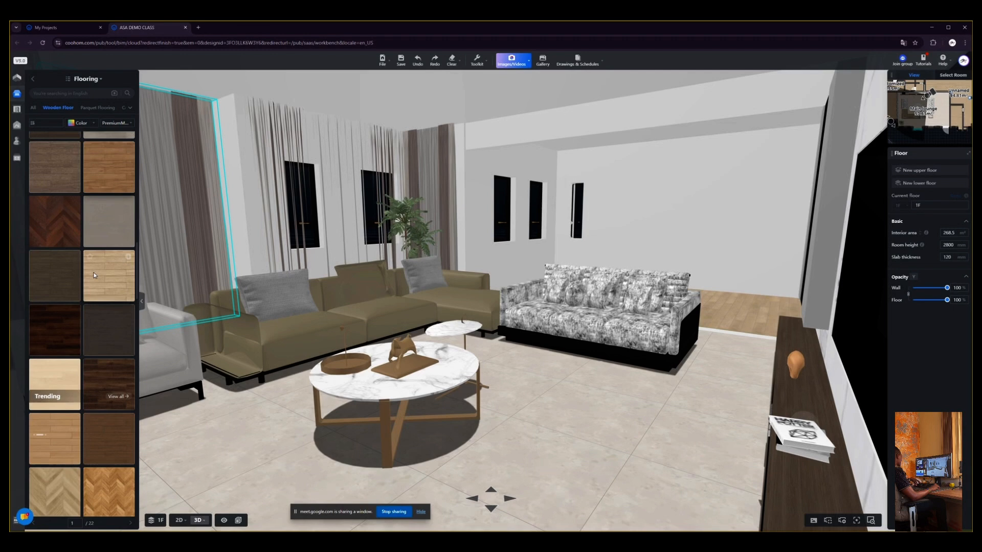
click(59, 332)
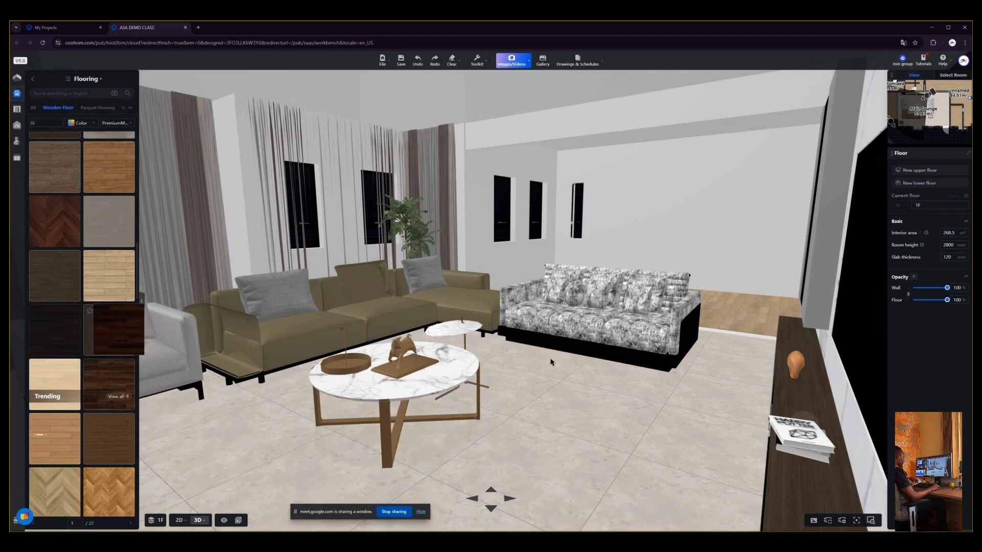
click(574, 424)
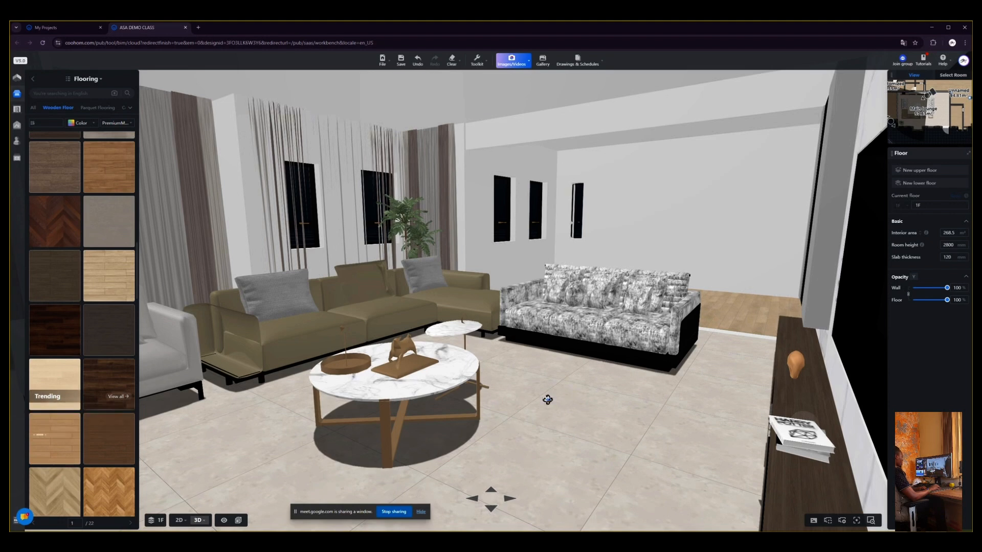
Copy the lounge's dark wood flooring onto the adjoining room's floor behind the patterned sofa using the material brush.
drag(548, 400, 517, 417)
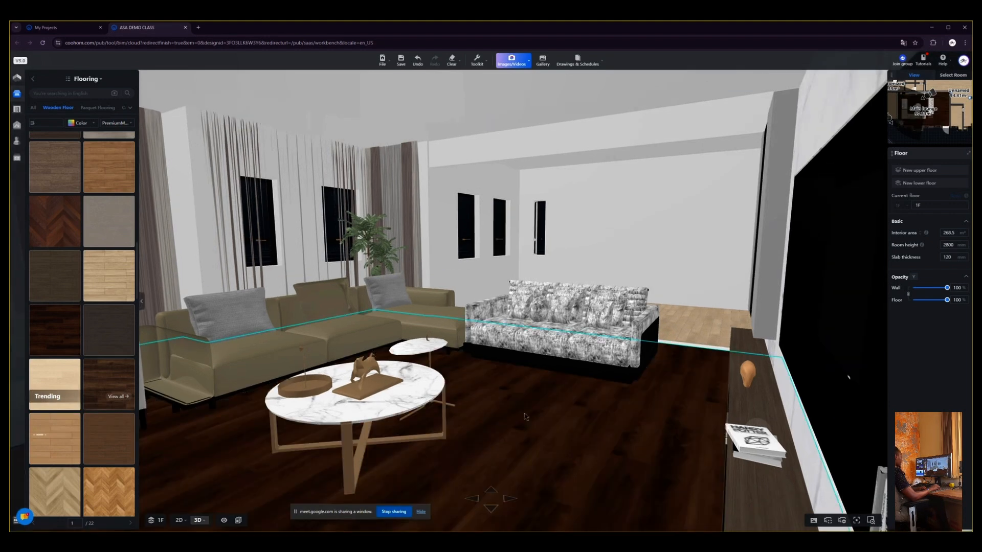
drag(524, 405, 635, 364)
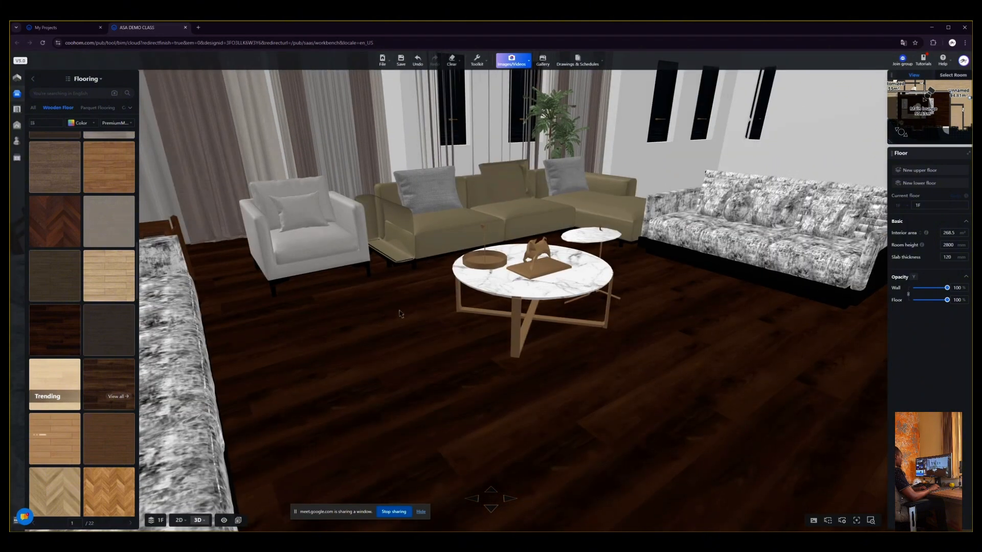
drag(407, 312, 328, 341)
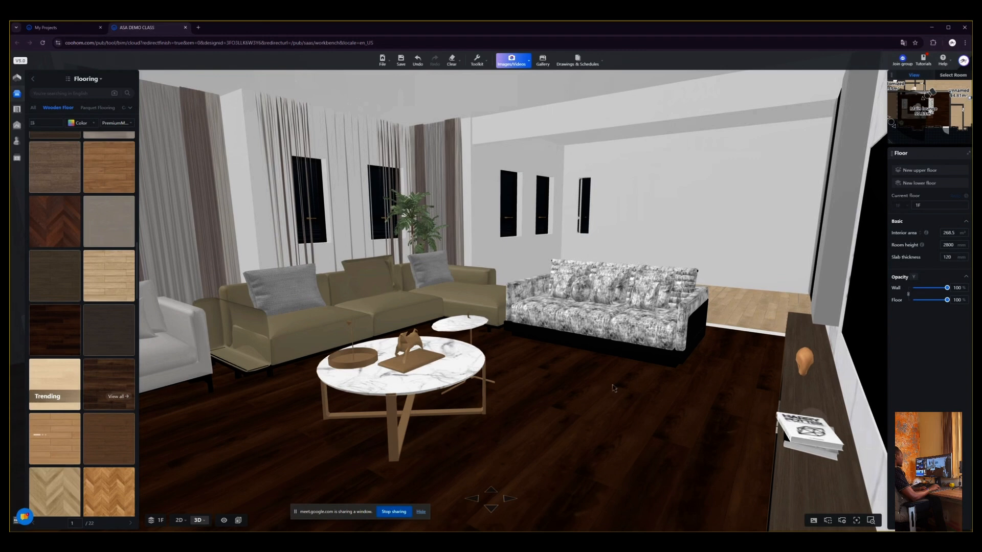
drag(593, 393, 582, 390)
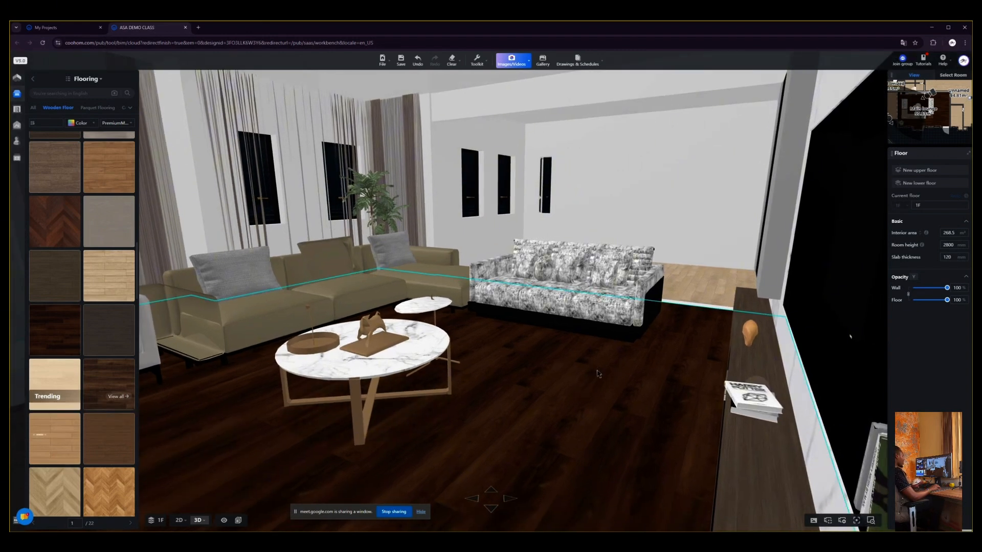
key(b)
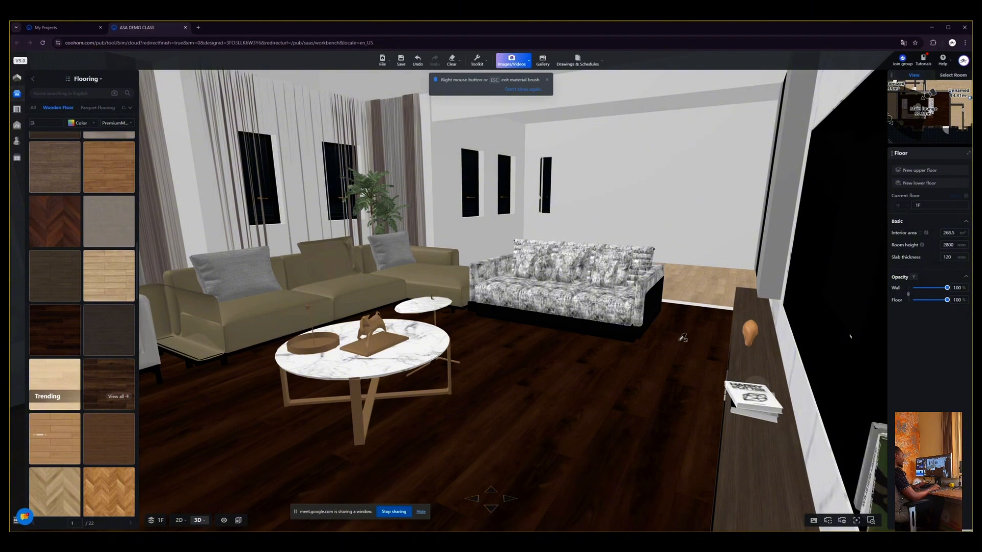
click(715, 313)
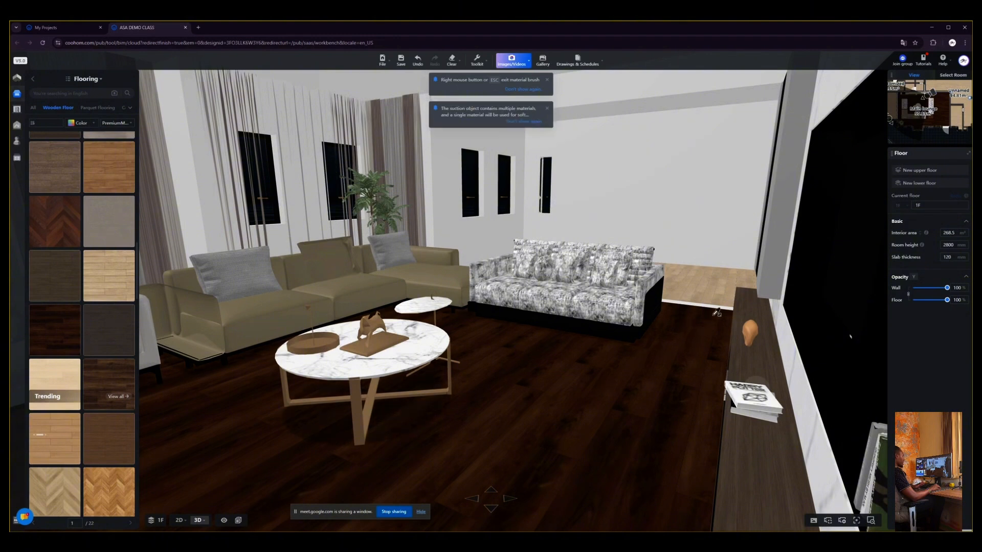
click(707, 300)
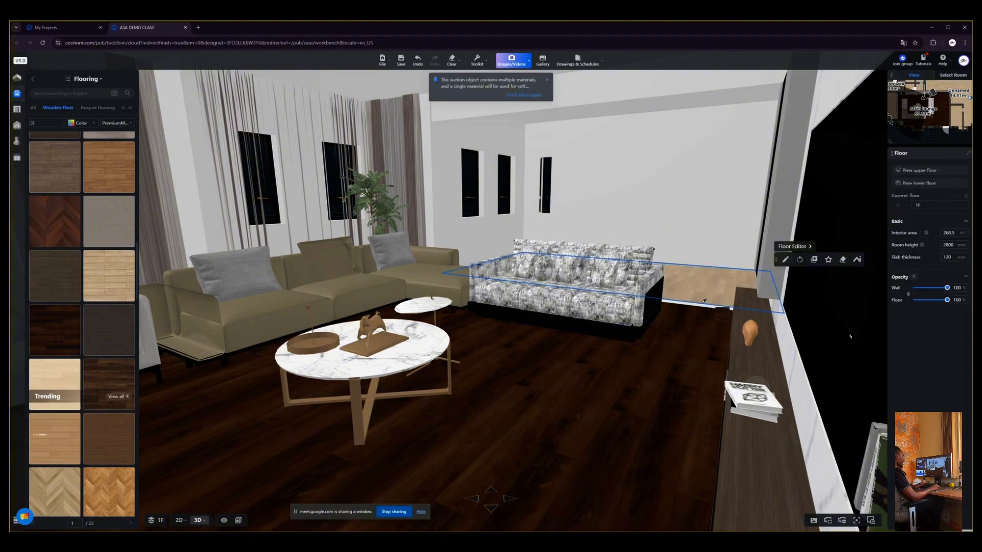
click(702, 301)
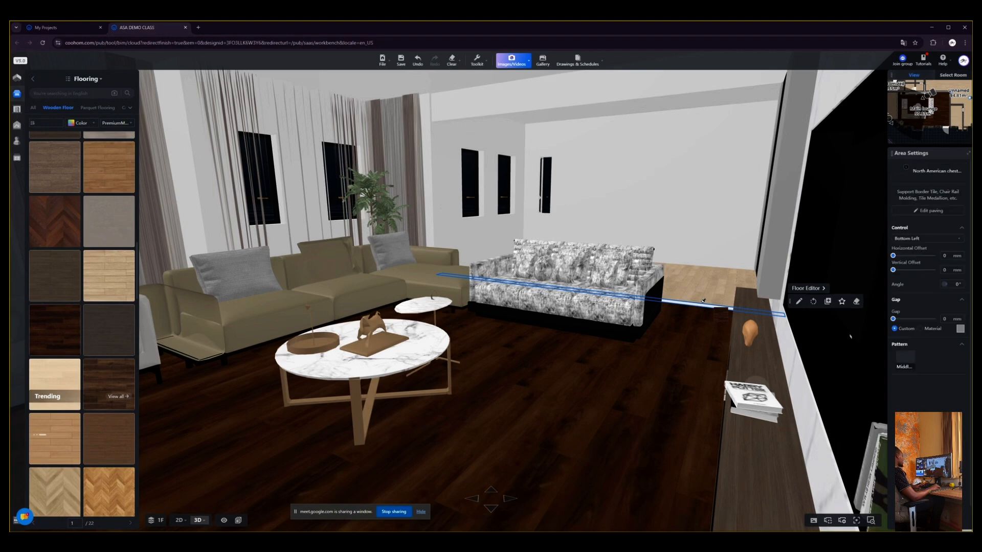
click(690, 289)
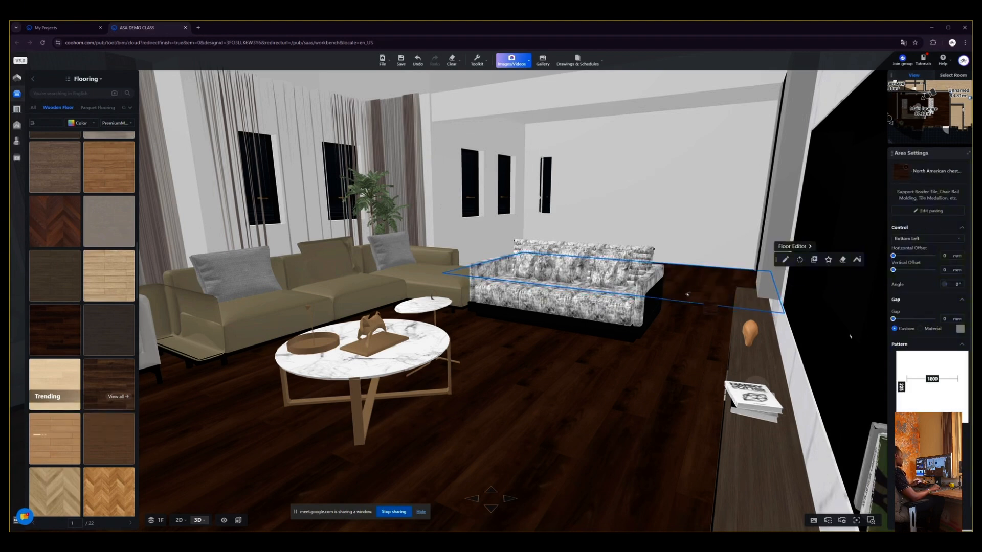
key(Escape)
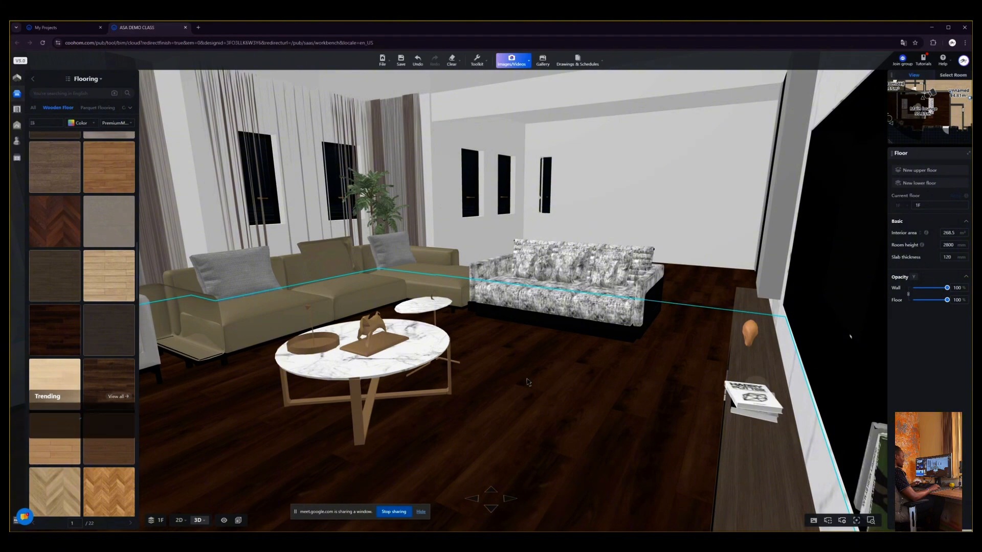
In the 2D floor plan, apply an orange-brown herringbone wood flooring to the small room beside the main lounge.
drag(528, 382, 587, 394)
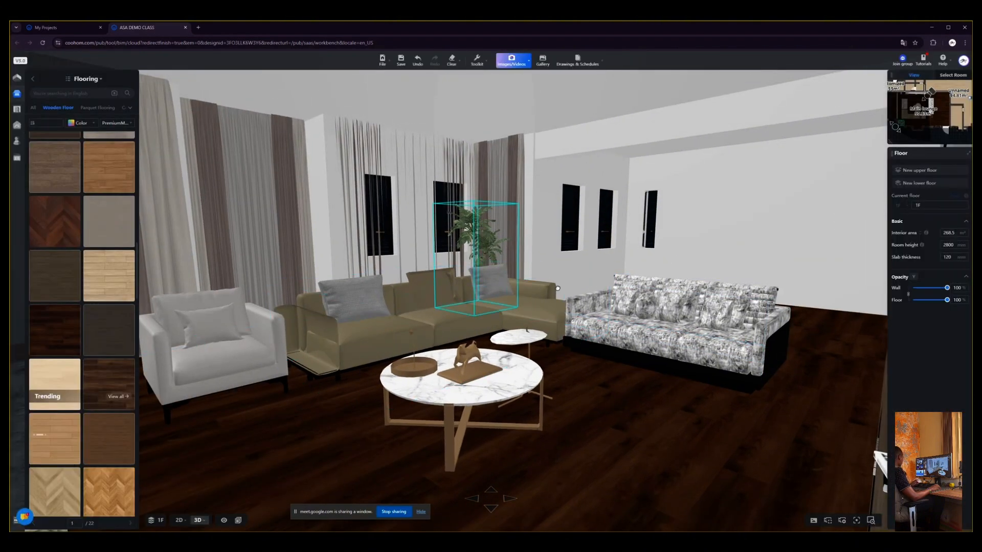
right_drag(558, 288, 719, 394)
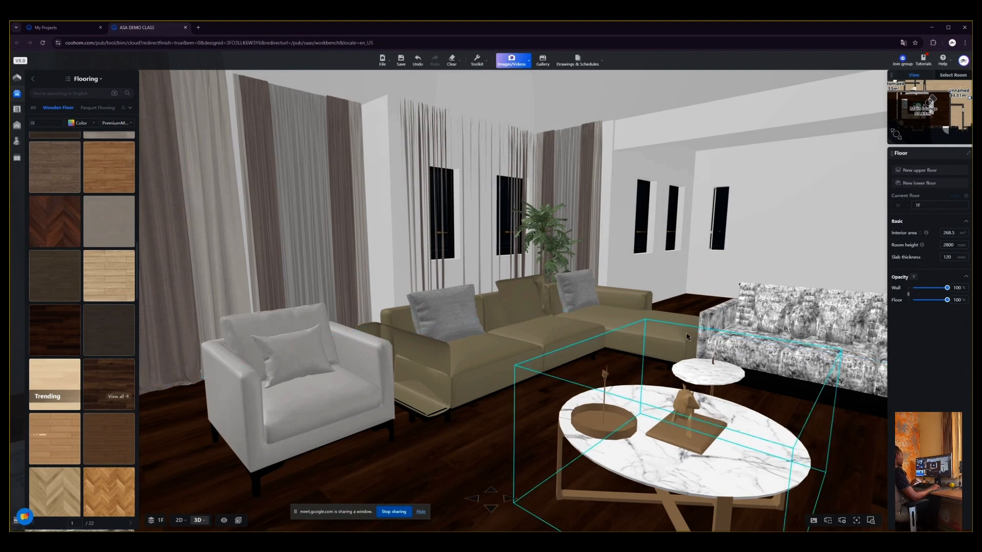
key(1)
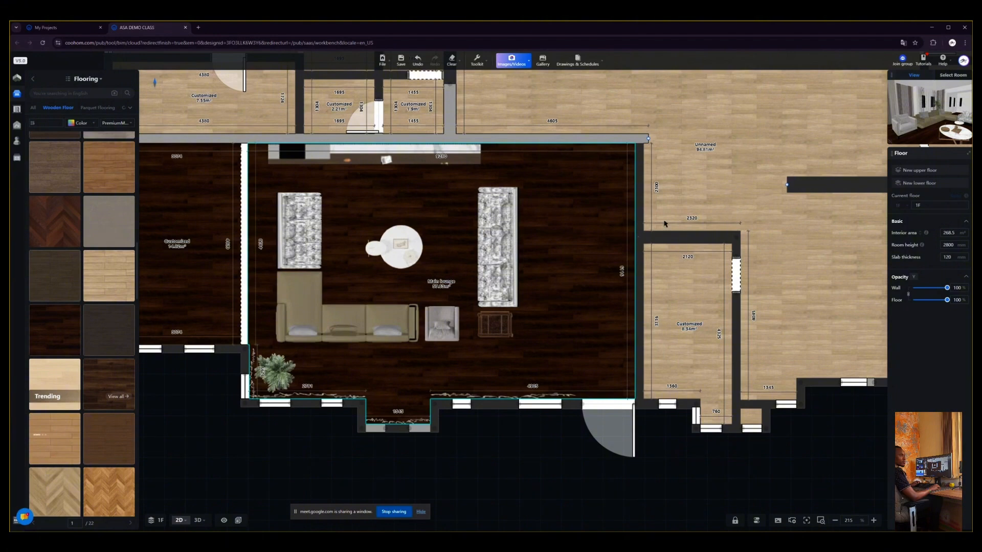
scroll(664, 224, down, 2)
scroll(587, 221, up, 2)
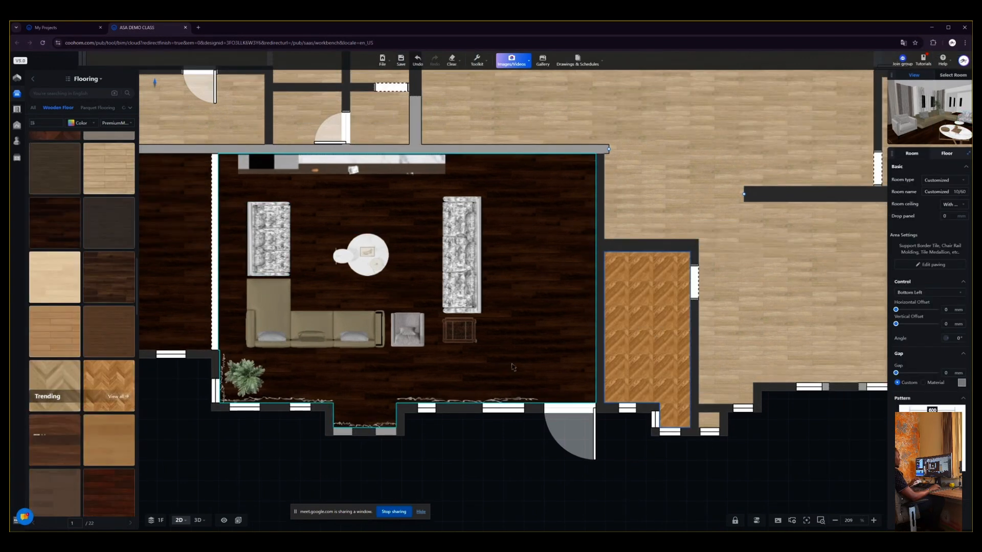
click(518, 373)
click(612, 459)
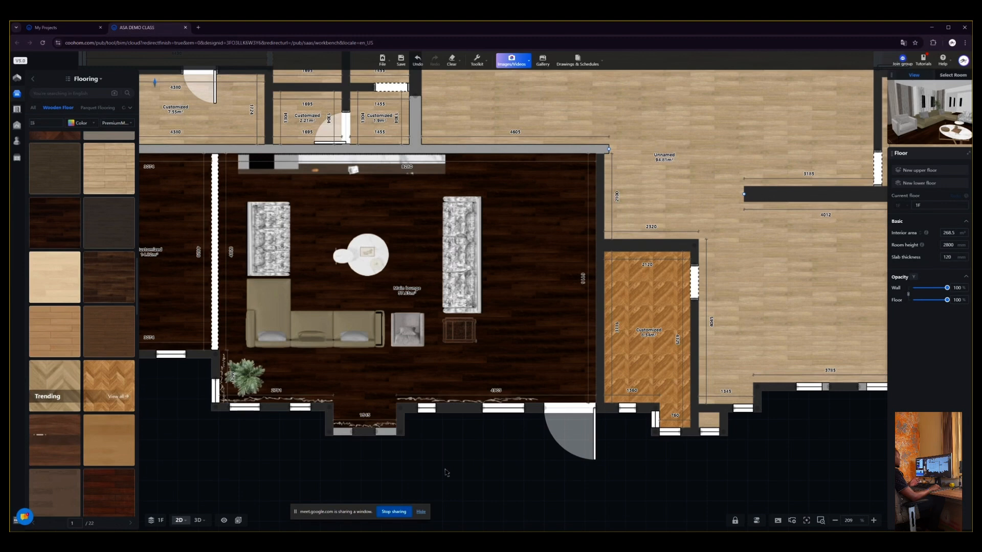
Switch to the ceiling plan and open the main lounge's ceiling in the Ceiling Editor.
key(2)
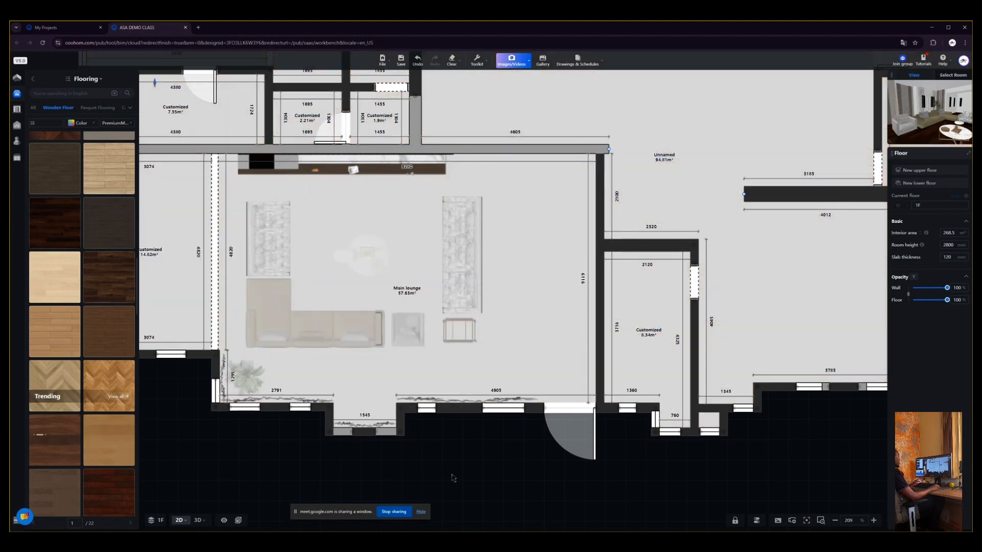
click(537, 252)
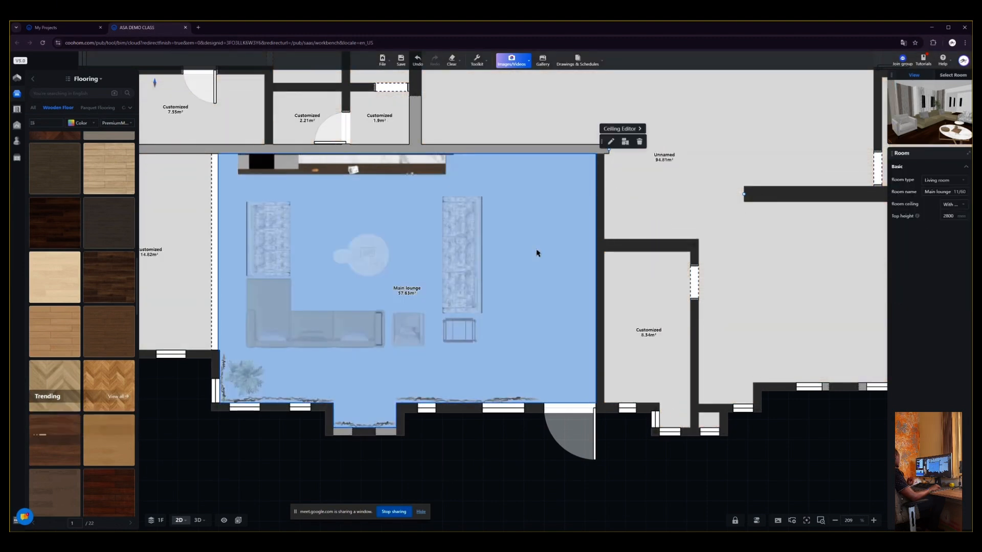
click(623, 130)
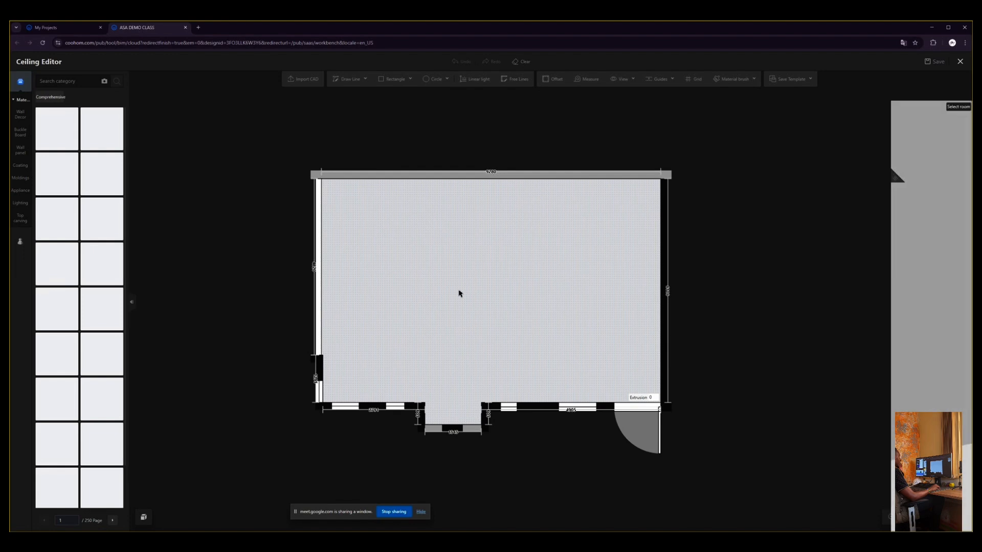
Display the CAD underlay over the main lounge's ceiling plan.
scroll(468, 266, up, 2)
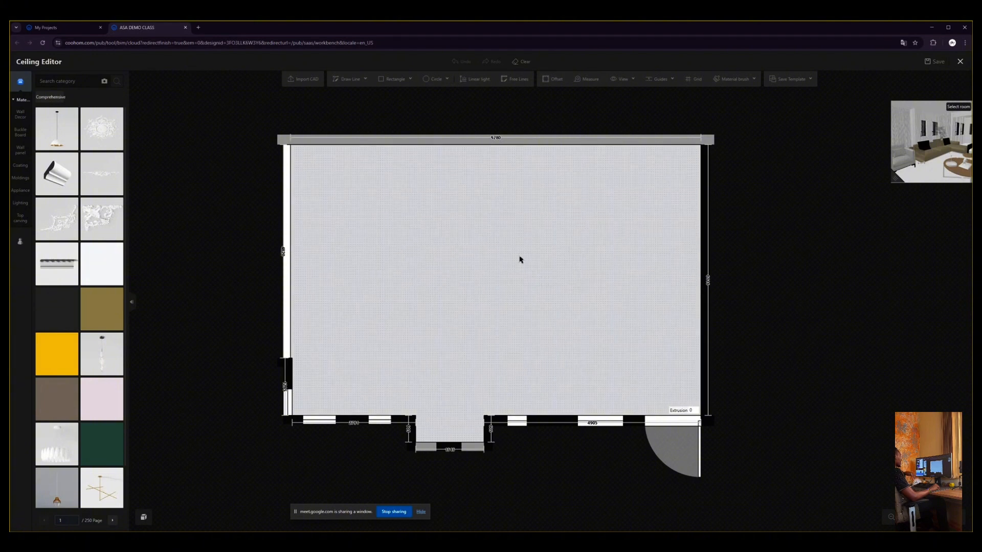
scroll(509, 298, up, 1)
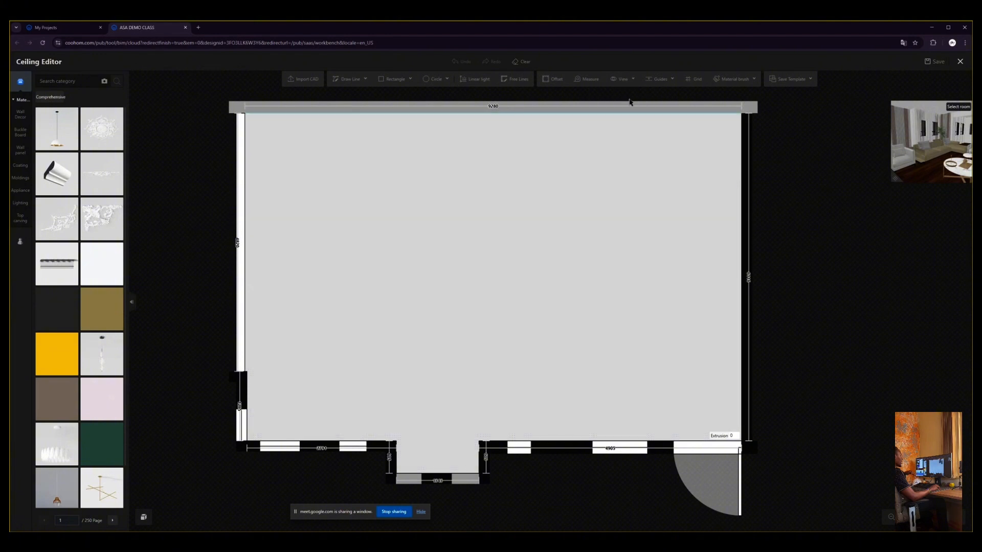
mouse_move(621, 81)
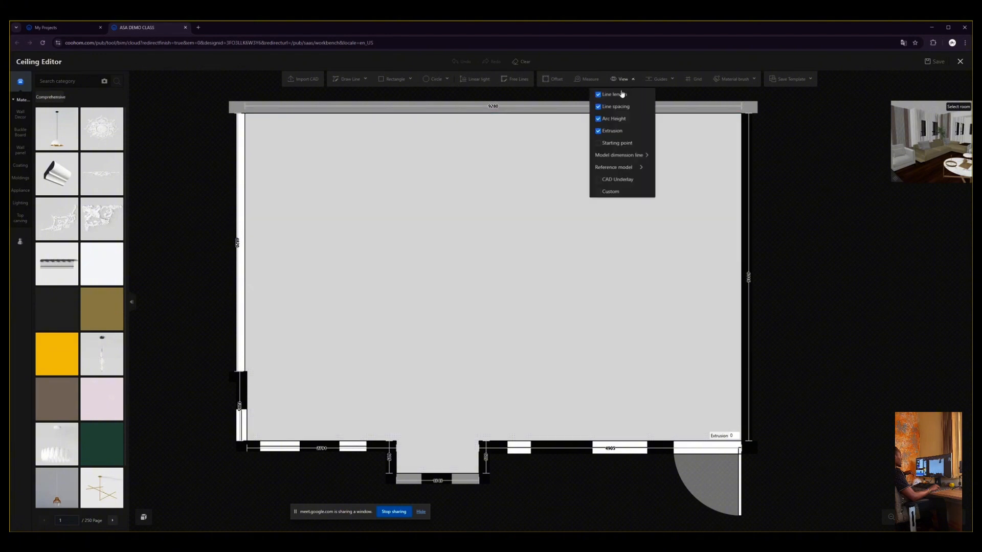
click(609, 180)
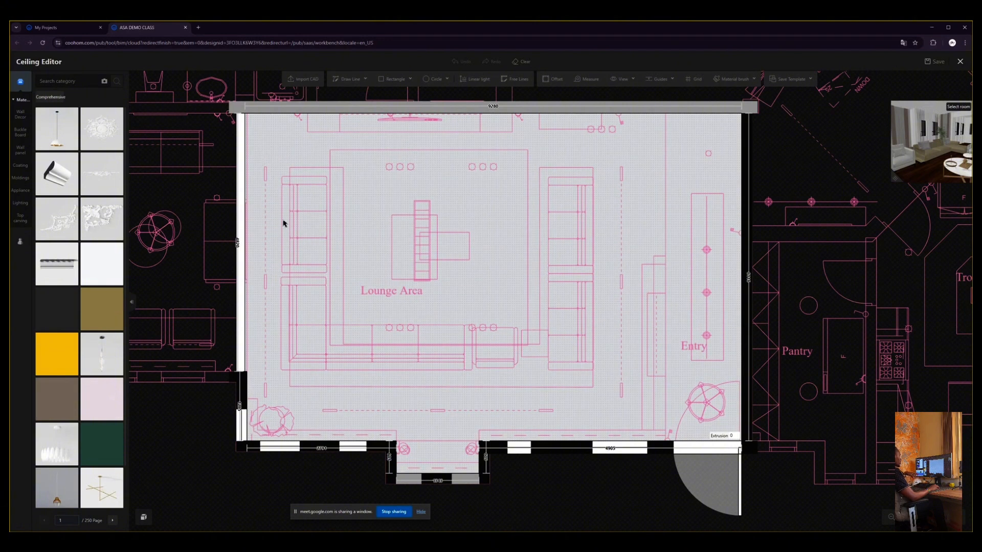
Trace the inner side of the U-shaped ceiling outline over the underlay with straight lines: 1000 end, 3300 arm, 3671 base and 3300 arm.
click(480, 208)
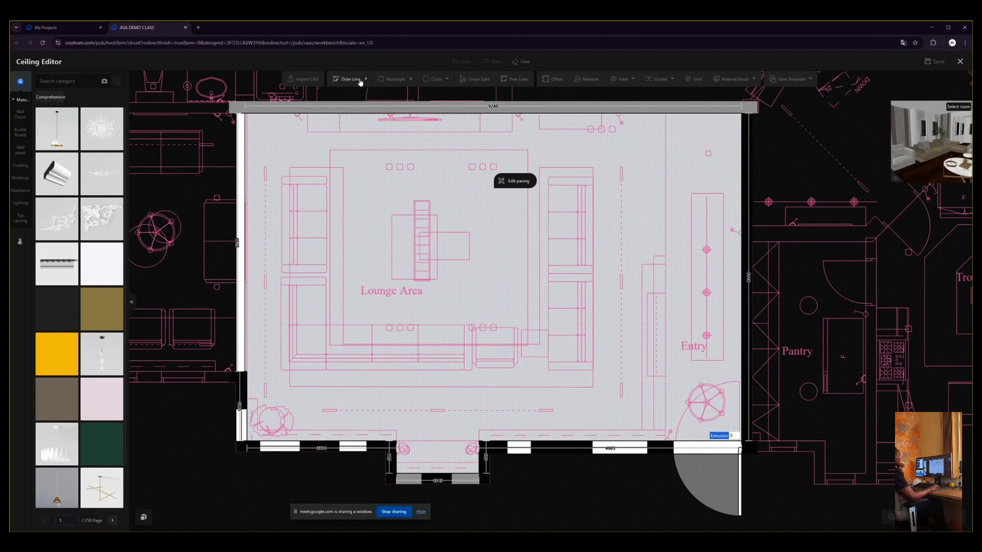
mouse_move(350, 82)
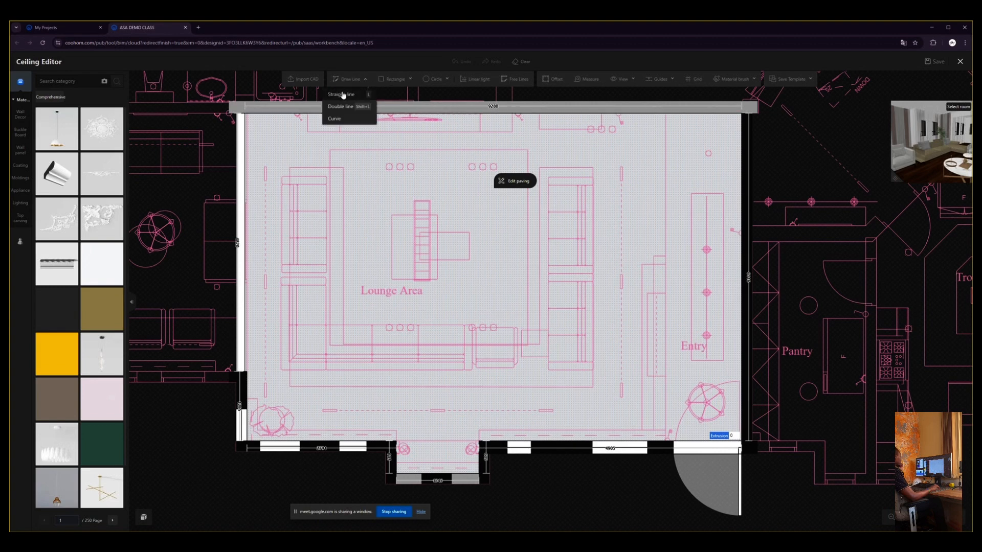
click(342, 94)
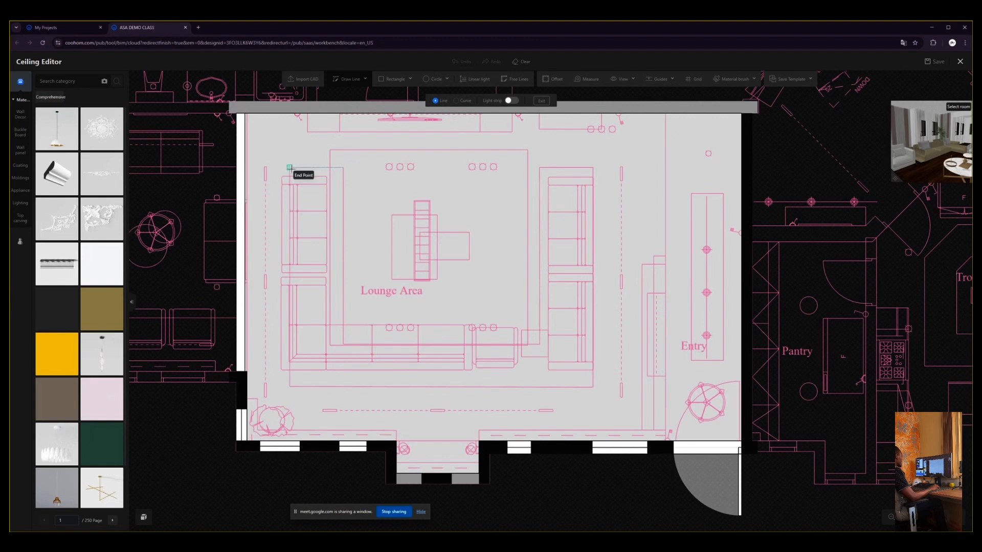
click(291, 168)
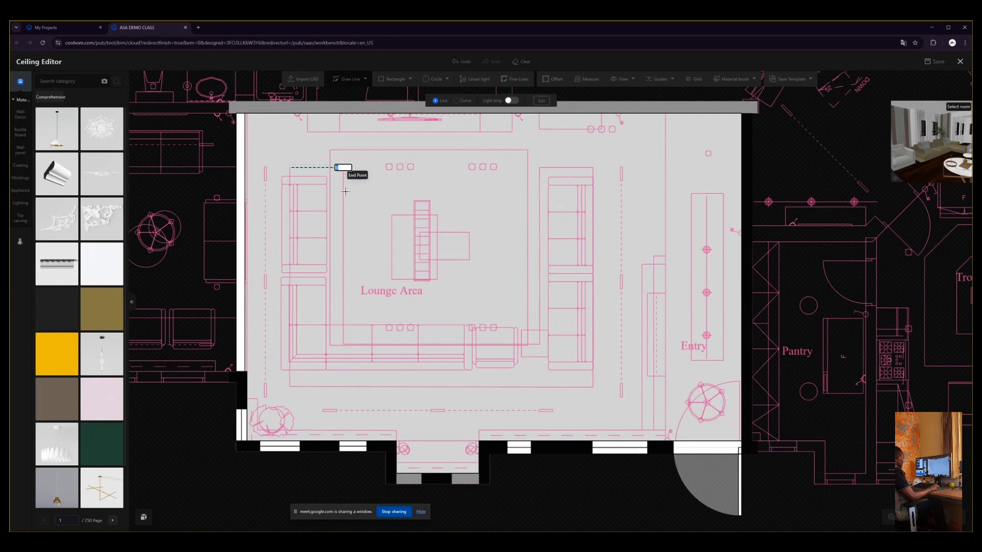
click(344, 168)
scroll(344, 348, up, 5)
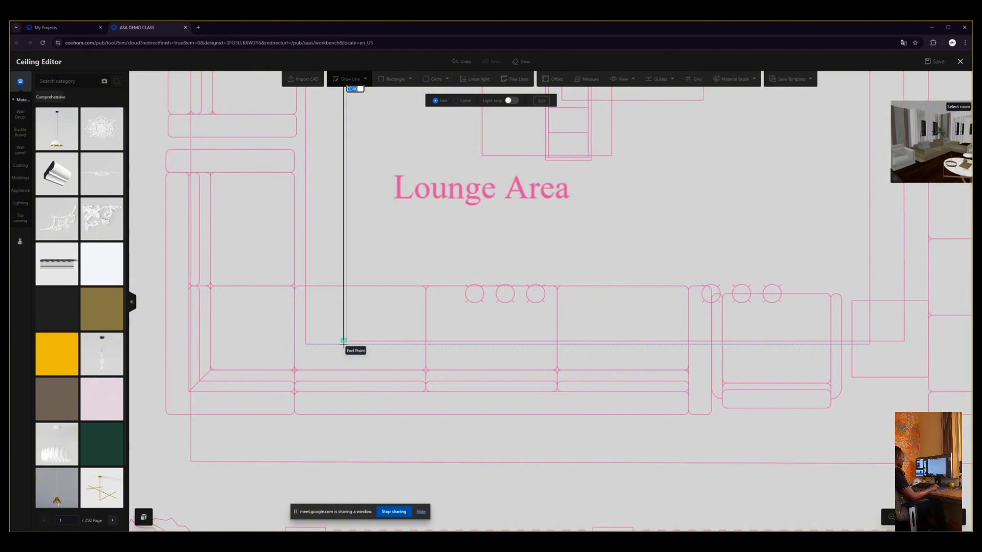
click(343, 340)
scroll(327, 348, down, 5)
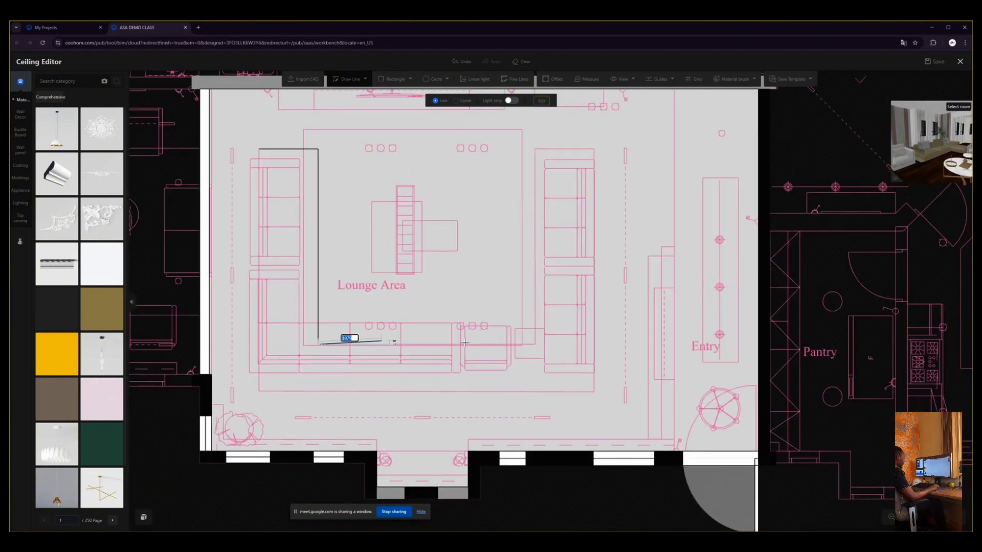
scroll(559, 343, up, 3)
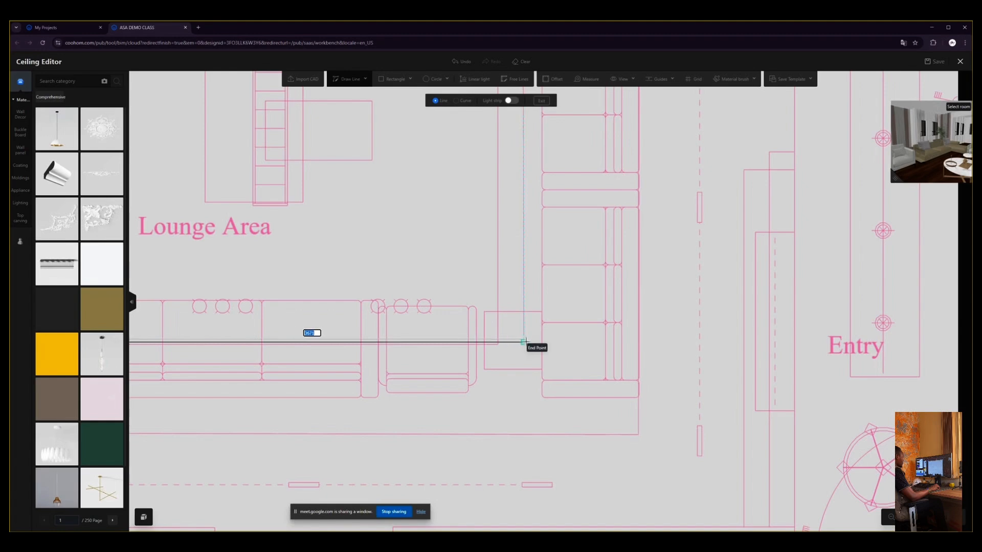
click(524, 341)
scroll(511, 374, down, 4)
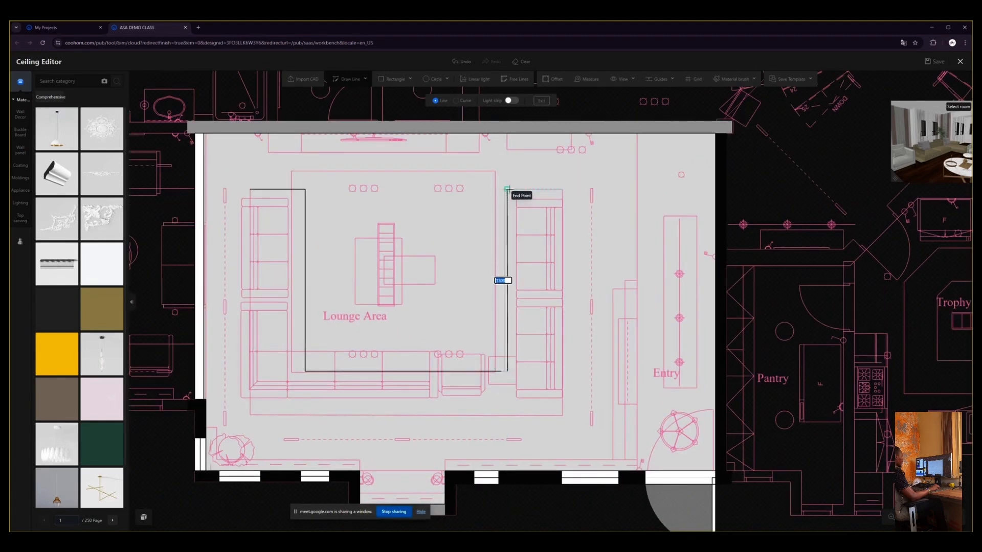
click(508, 189)
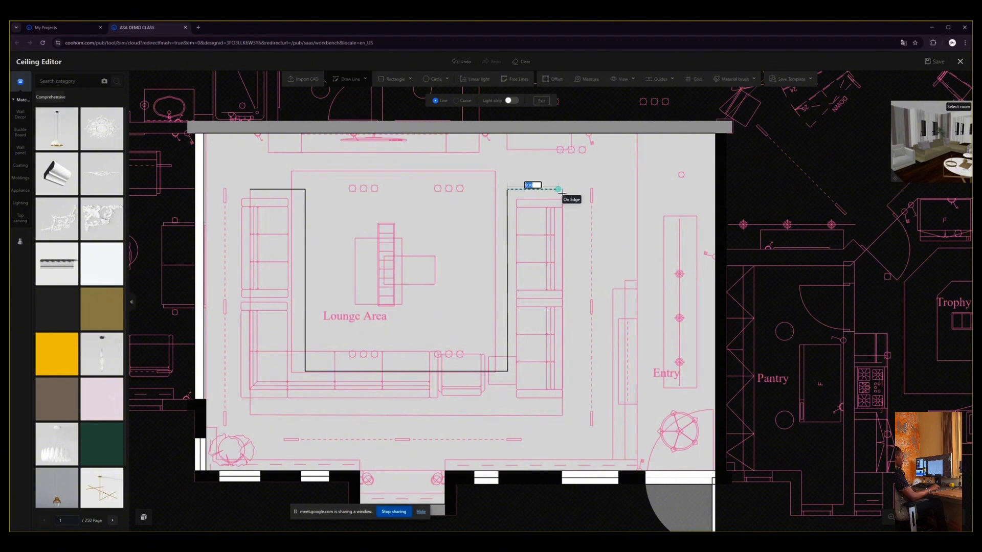
Close the U-shaped outline with a 1000 end, the outer far arm, a 5665 outer base and the outer near arm, finishing the line.
click(563, 190)
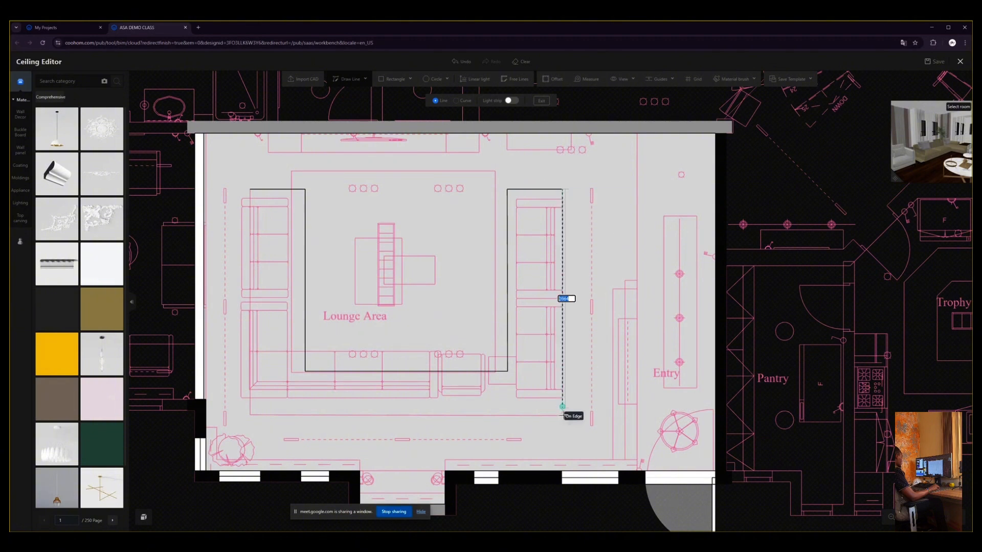
click(563, 415)
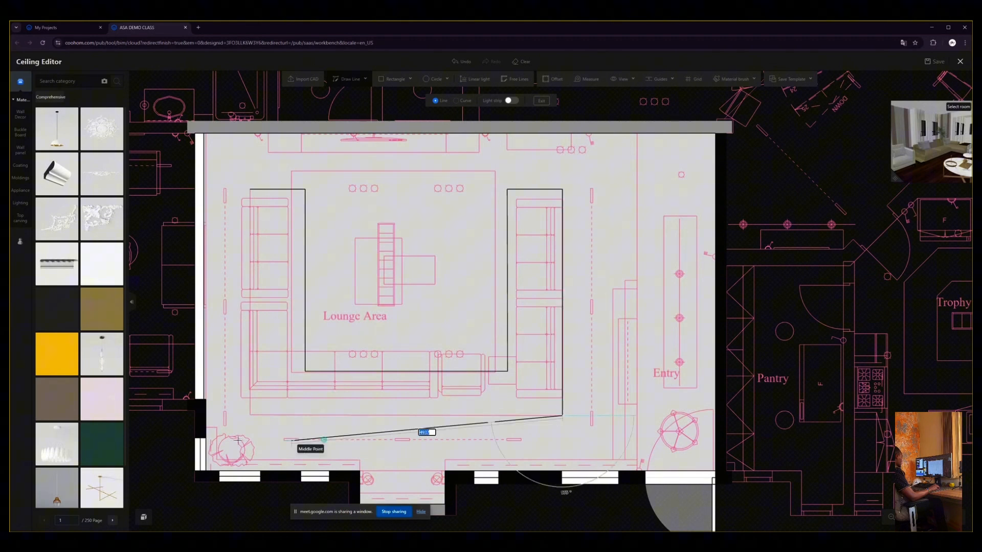
click(250, 415)
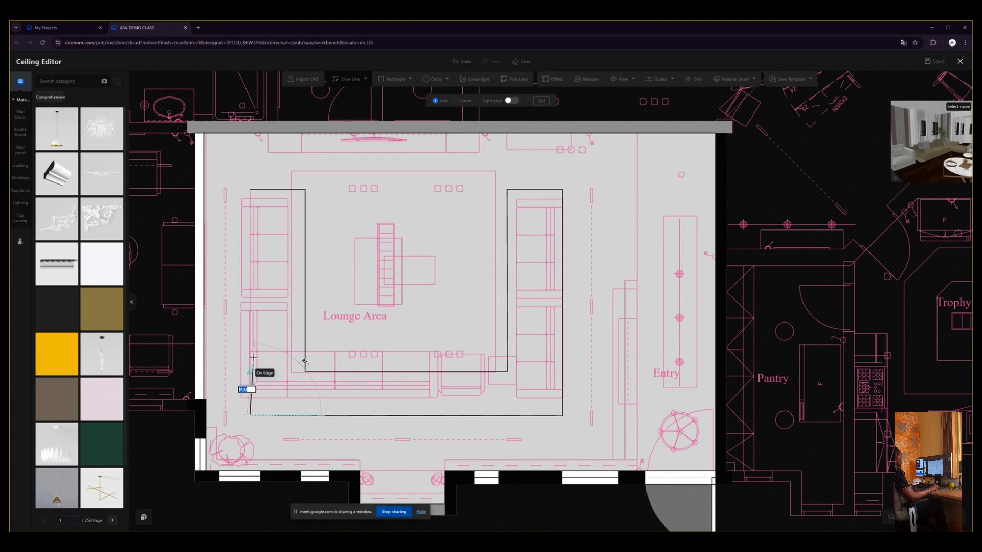
click(250, 191)
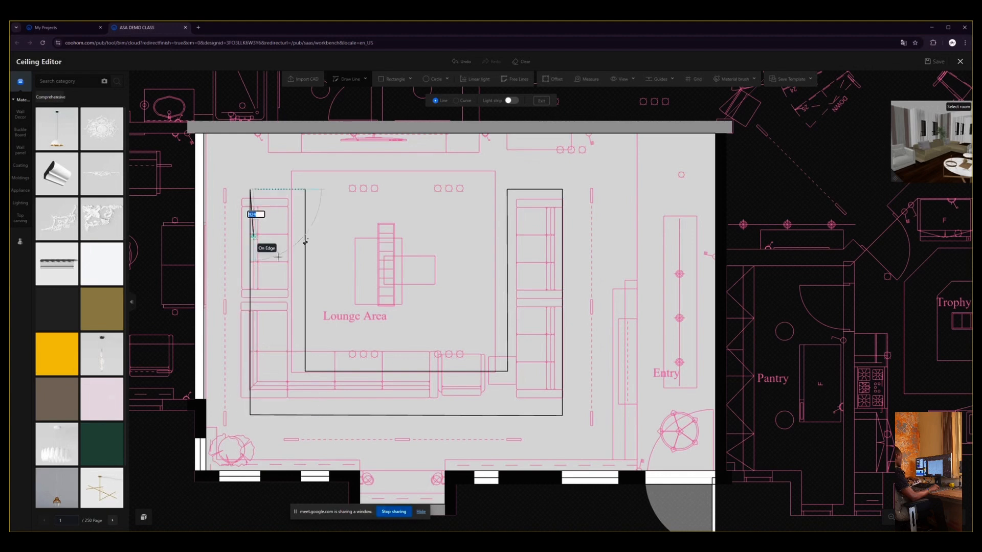
key(Escape)
key(Escape)
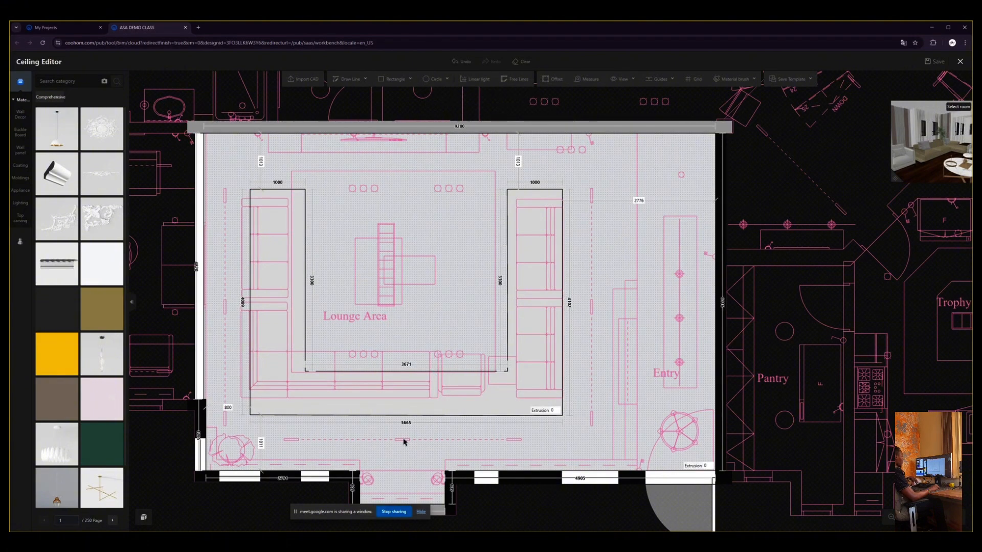
Examine the U-shaped region and the surrounding ceiling area, comparing their extents and extrusion fields.
scroll(404, 442, up, 2)
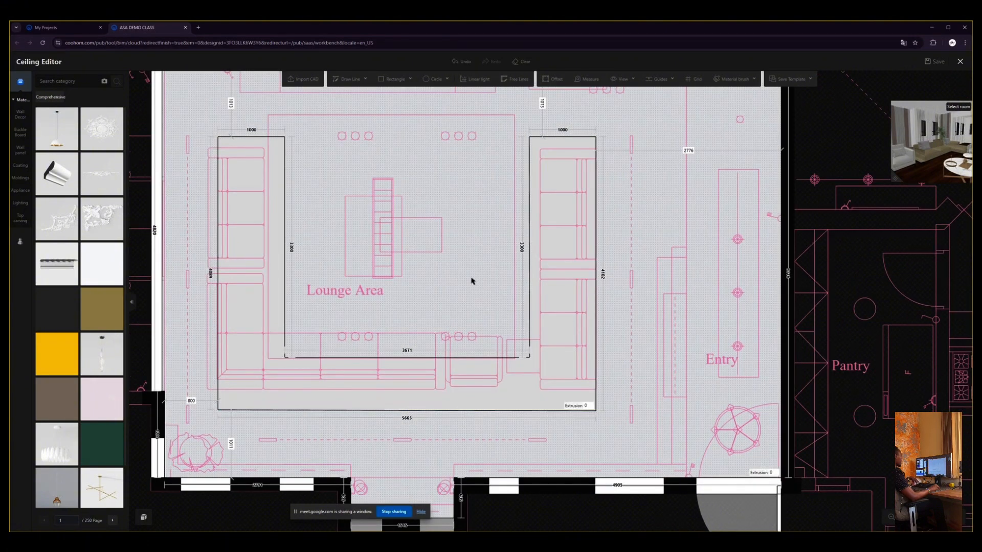
drag(471, 280, 517, 281)
scroll(393, 386, down, 1)
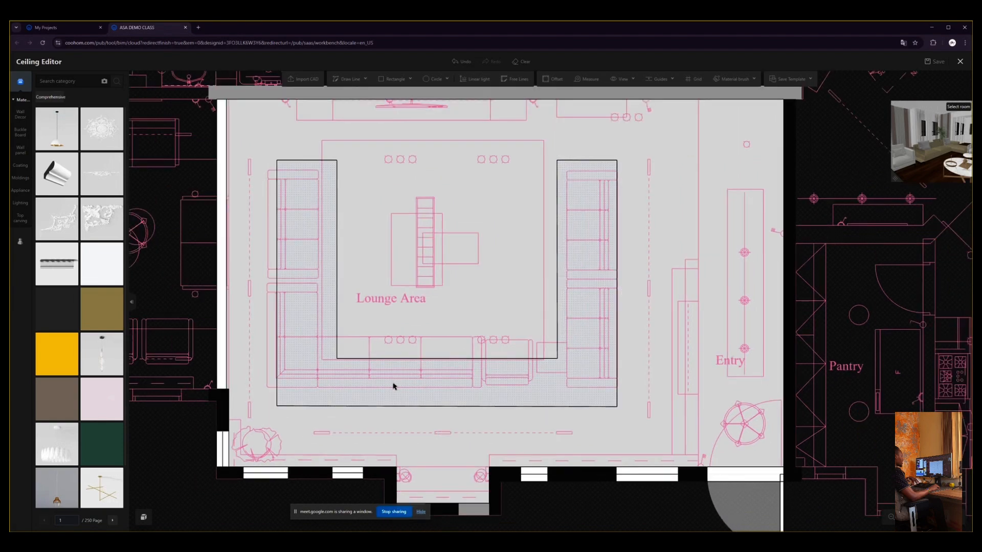
scroll(393, 387, down, 1)
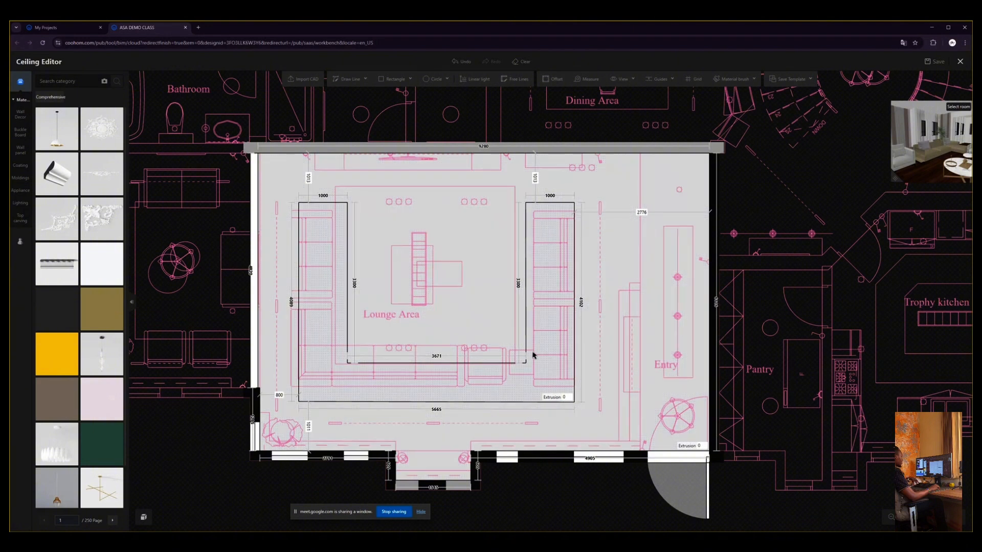
click(543, 339)
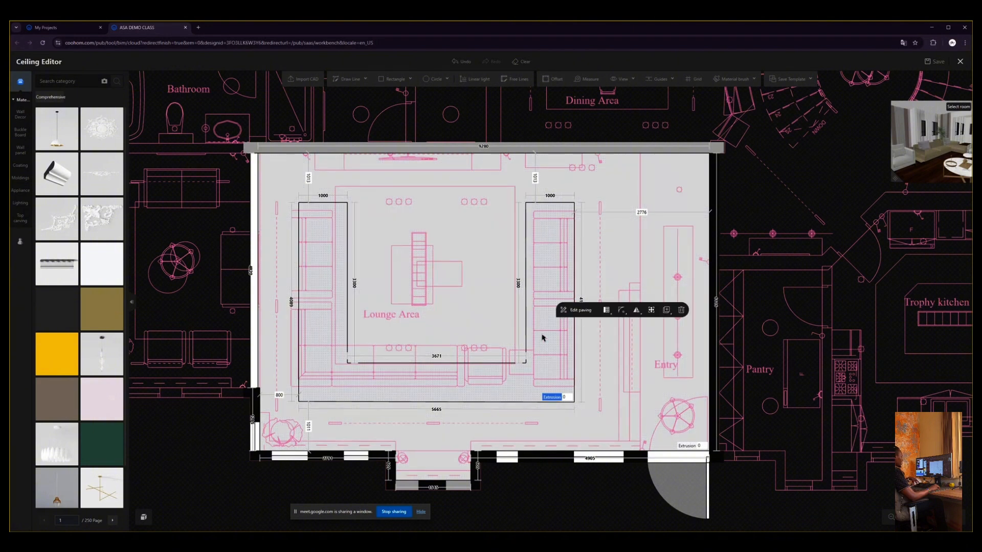
click(615, 401)
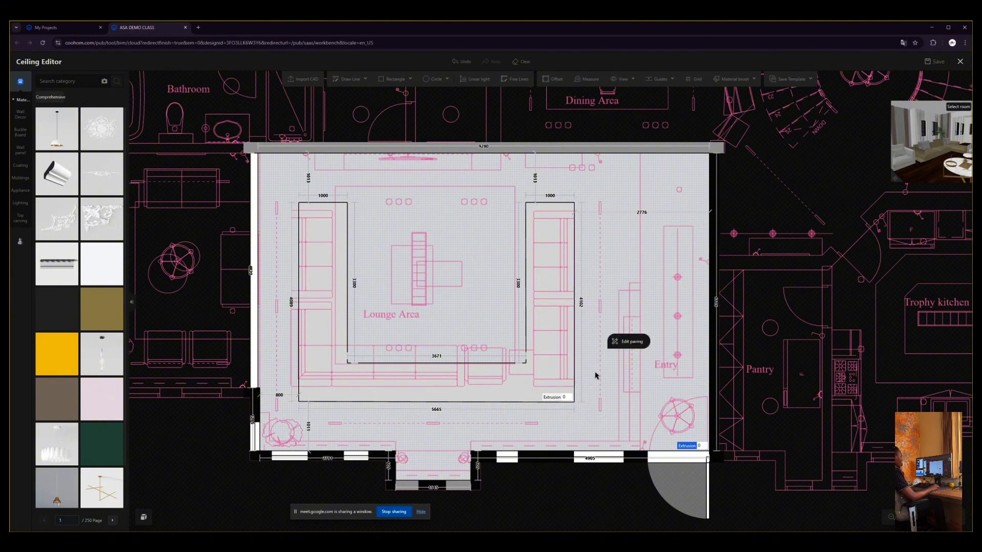
click(549, 371)
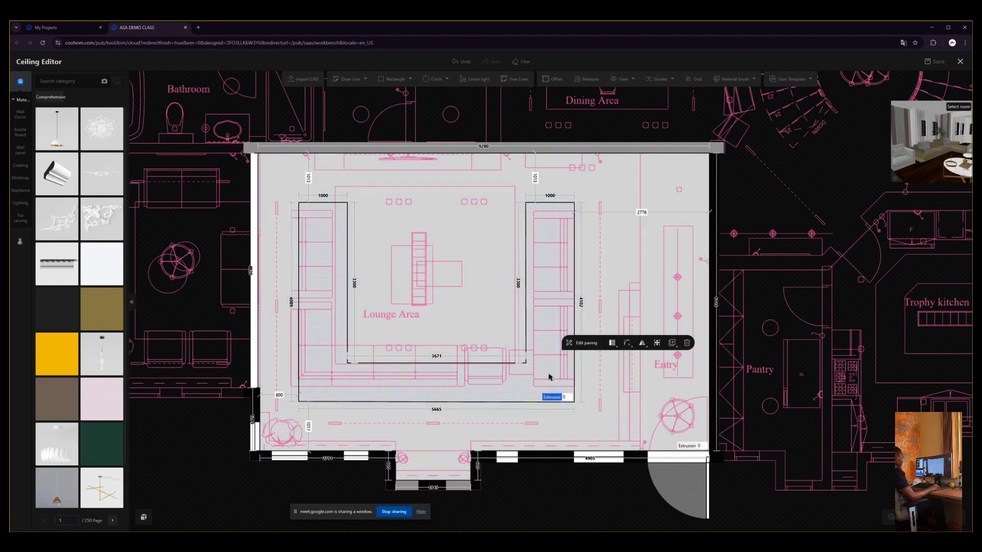
scroll(512, 453, up, 3)
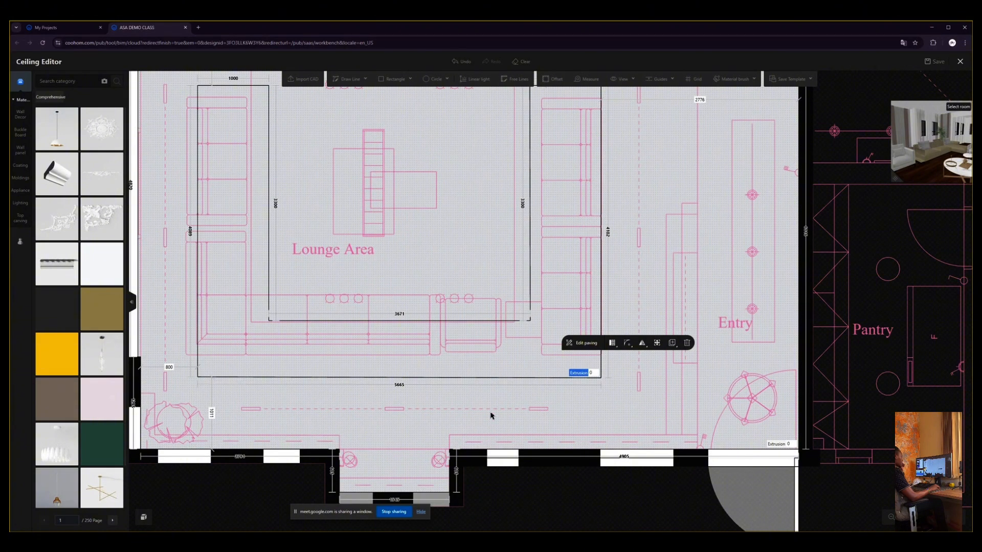
click(556, 283)
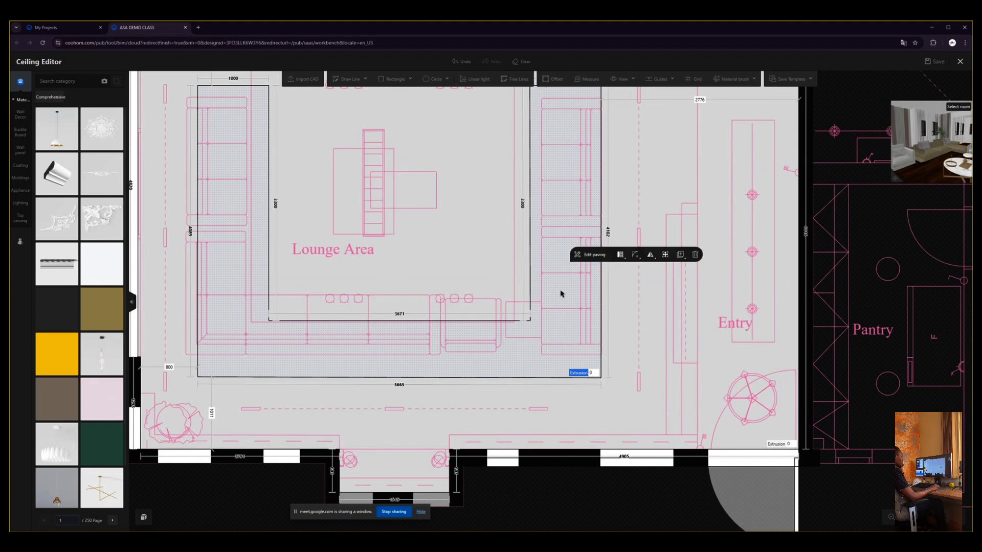
Set the extrusion of the ceiling area surrounding the U-shaped outline to 200 and save the ceiling design.
click(621, 344)
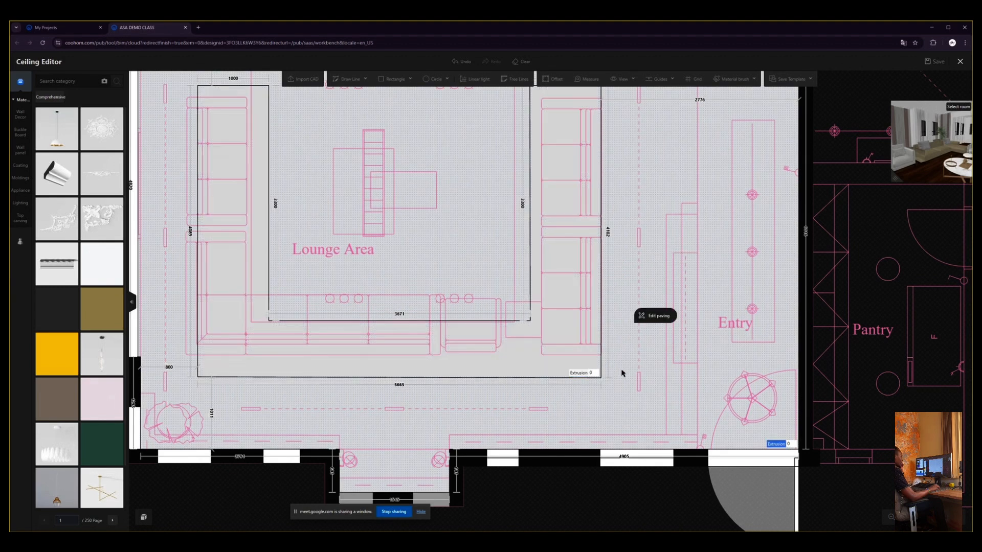
scroll(494, 325, down, 2)
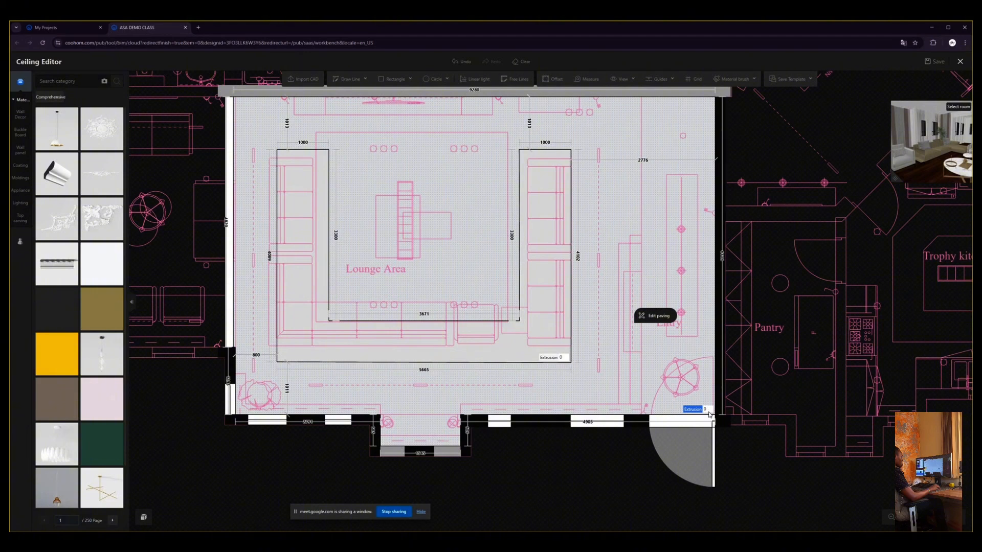
scroll(709, 415, up, 2)
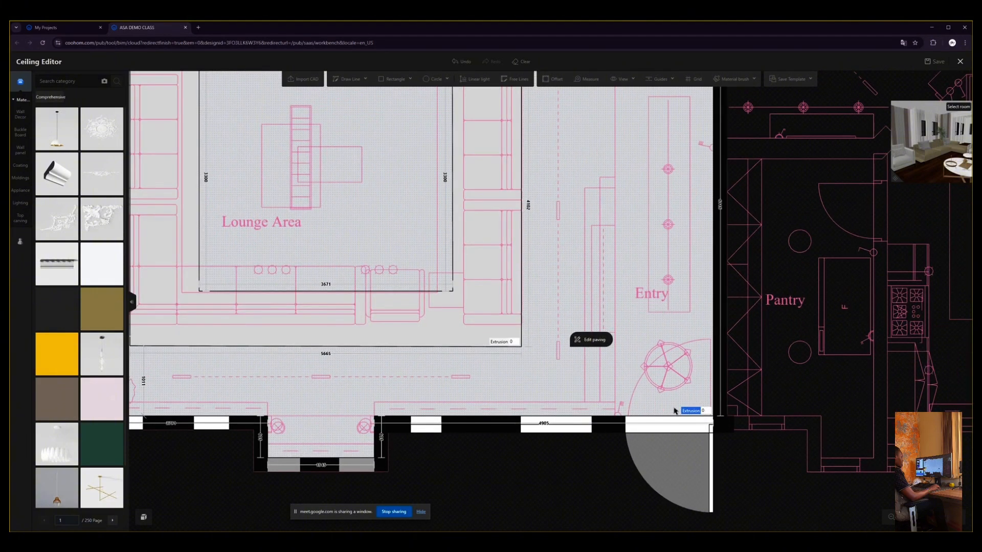
click(707, 412)
key(Return)
scroll(508, 409, down, 2)
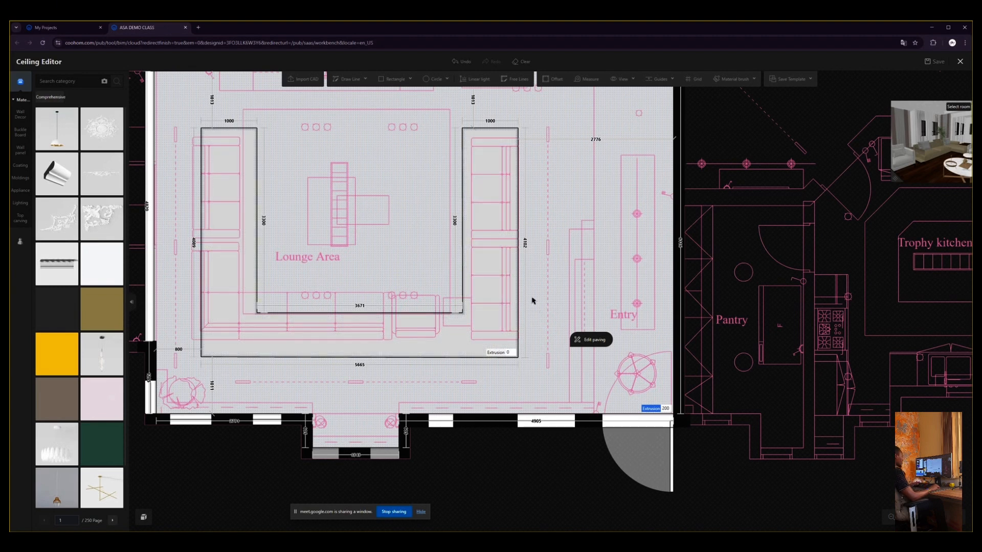
key(ctrl+s)
click(445, 460)
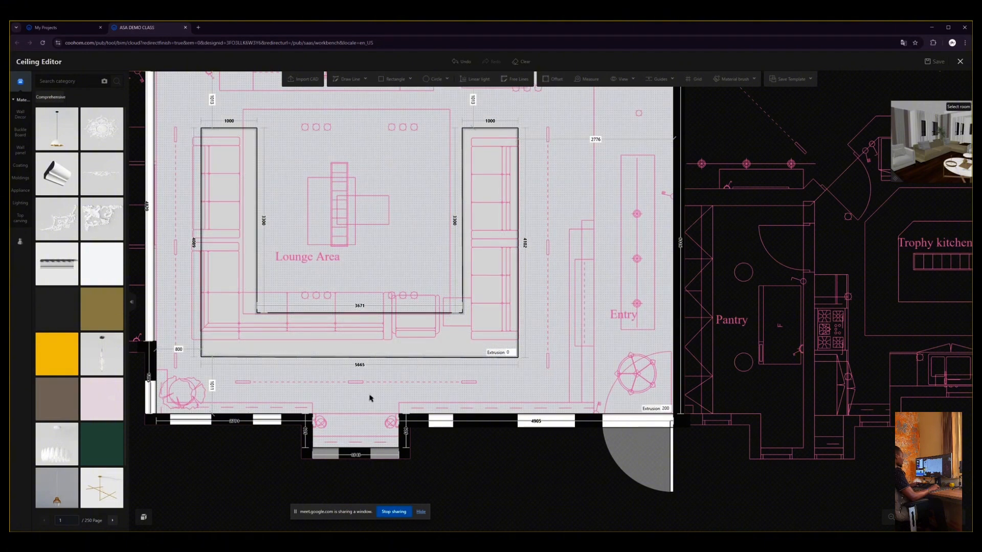
scroll(456, 405, up, 1)
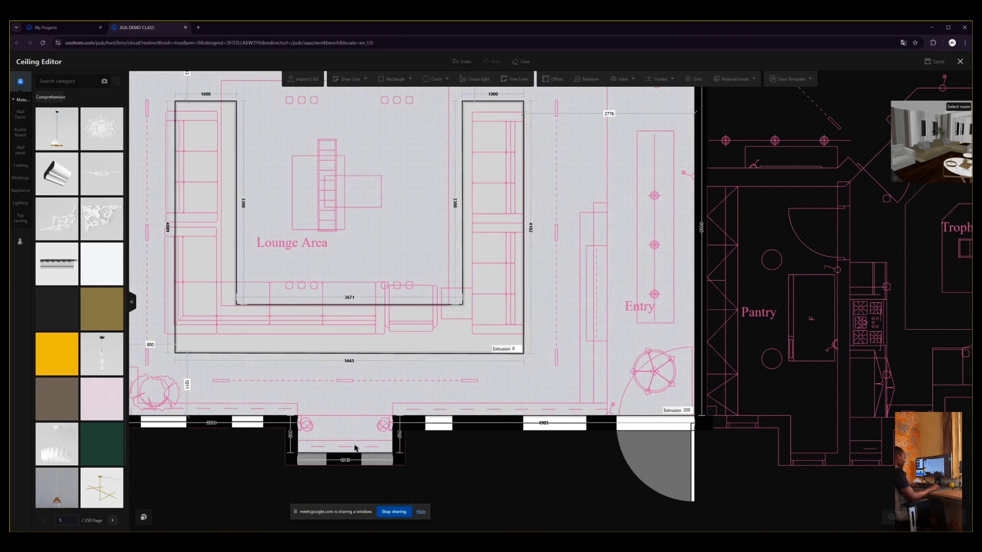
scroll(355, 448, up, 2)
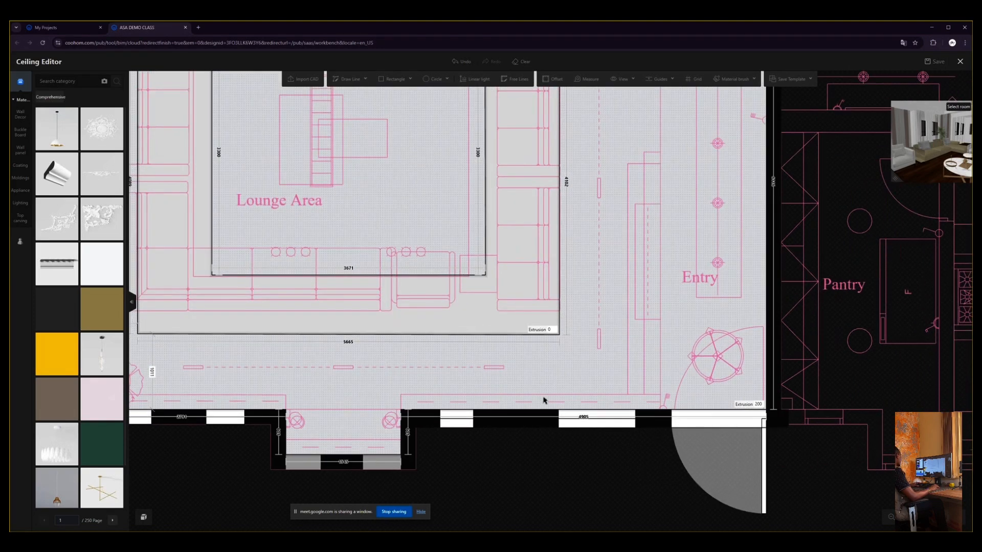
scroll(543, 400, up, 1)
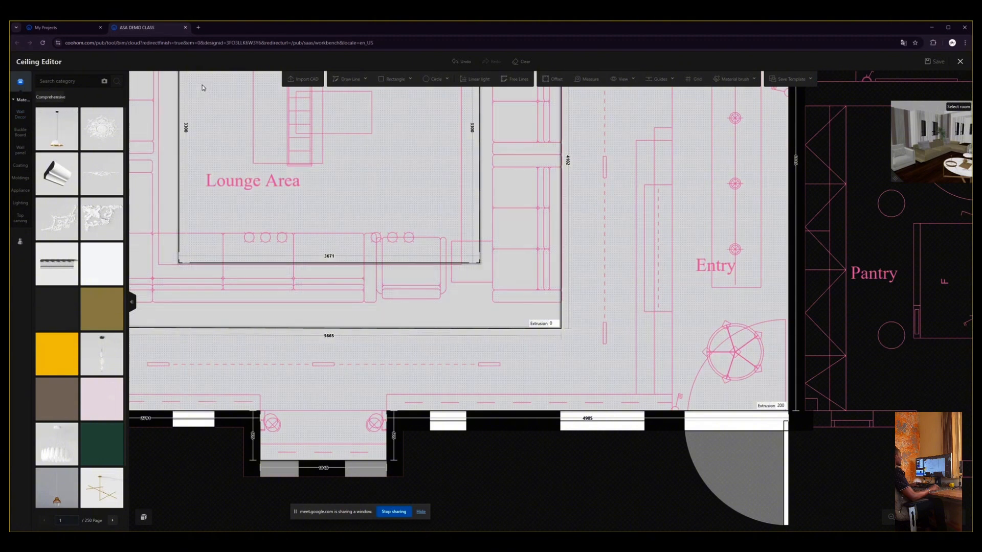
click(349, 81)
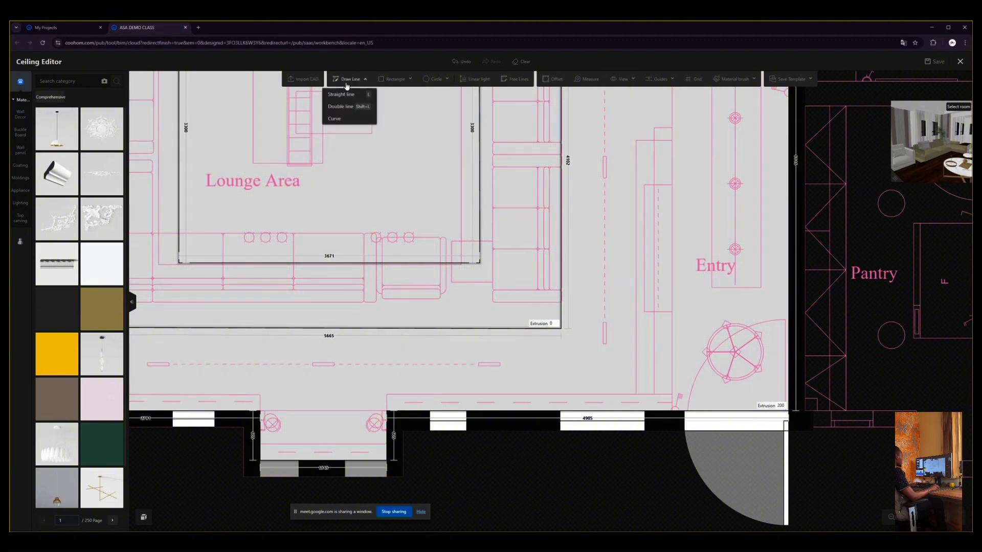
click(343, 94)
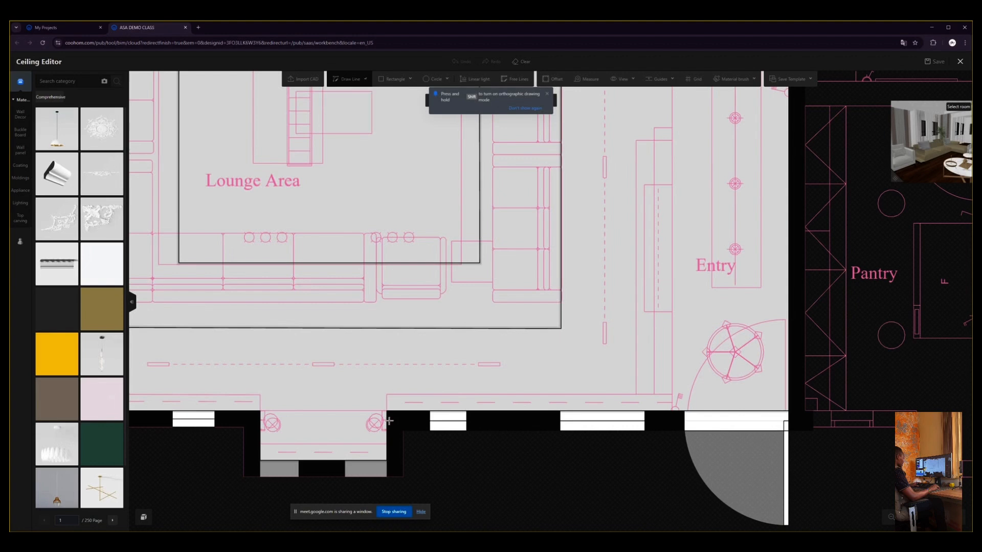
click(389, 412)
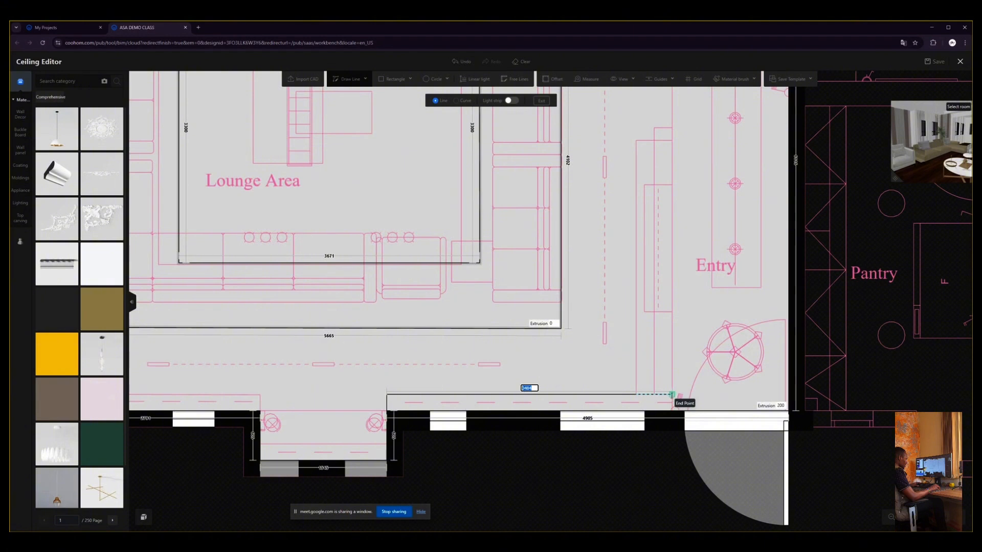
click(671, 395)
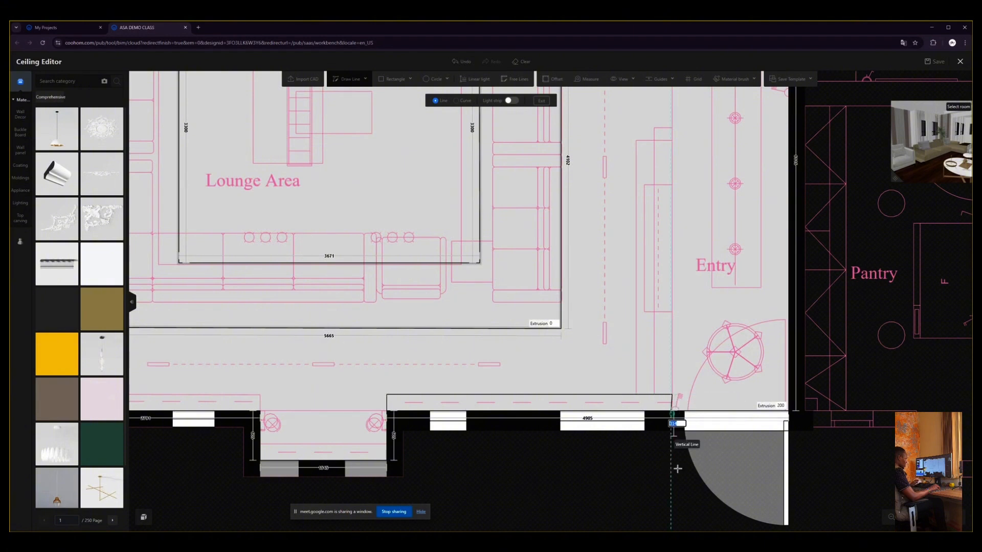
key(Escape)
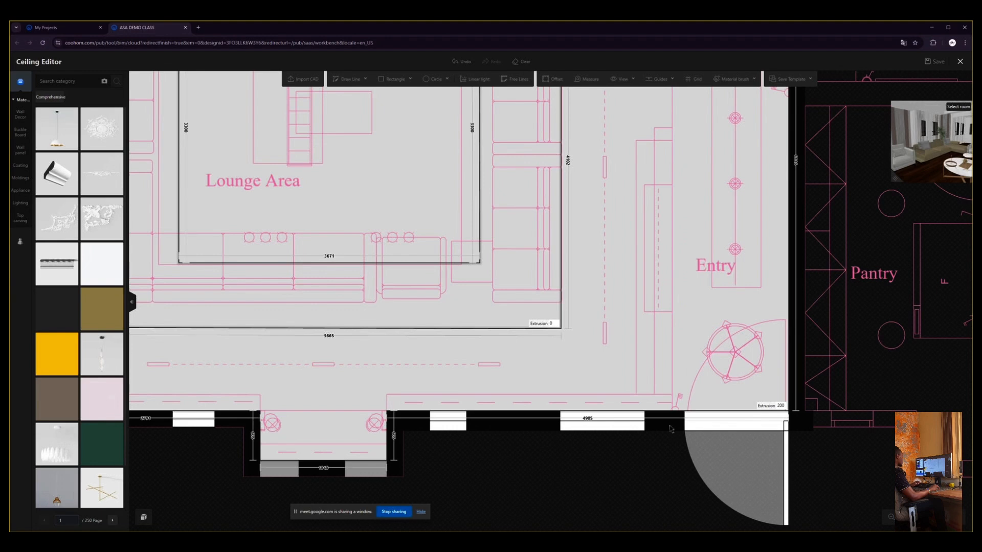
click(348, 77)
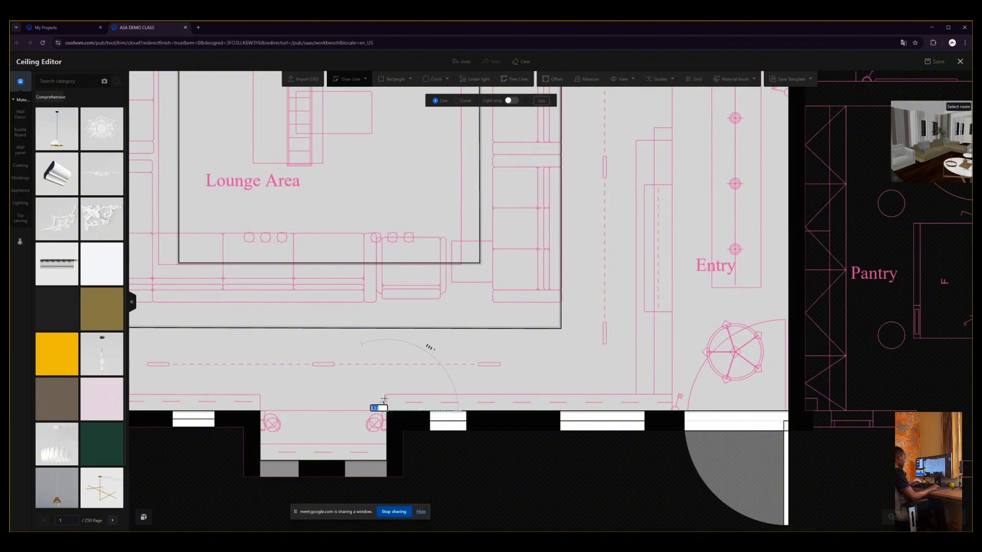
click(386, 395)
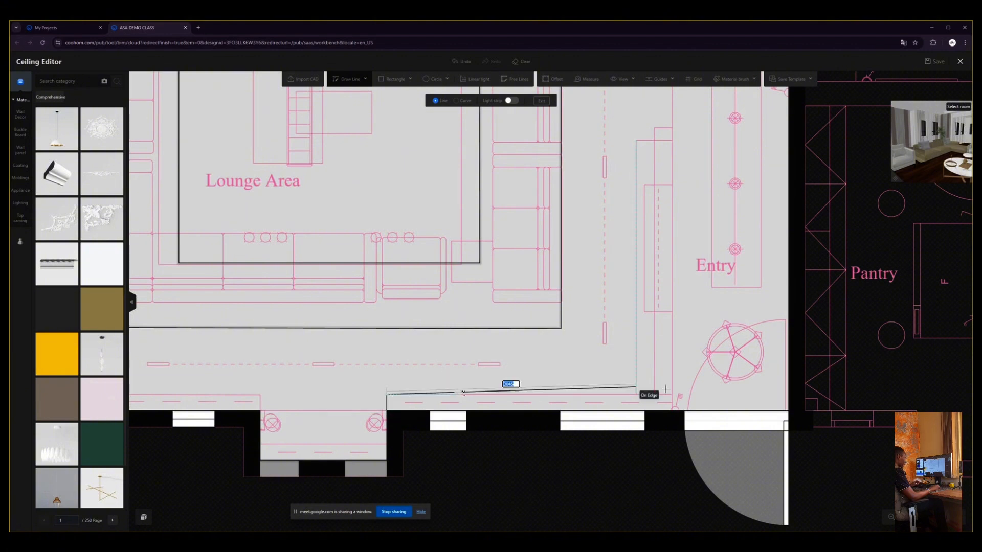
scroll(672, 390, up, 5)
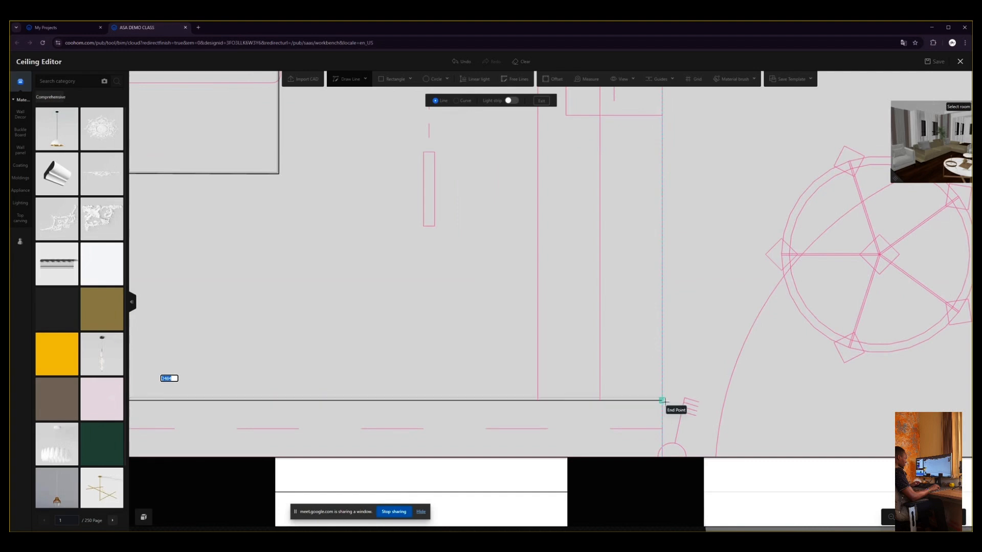
click(663, 401)
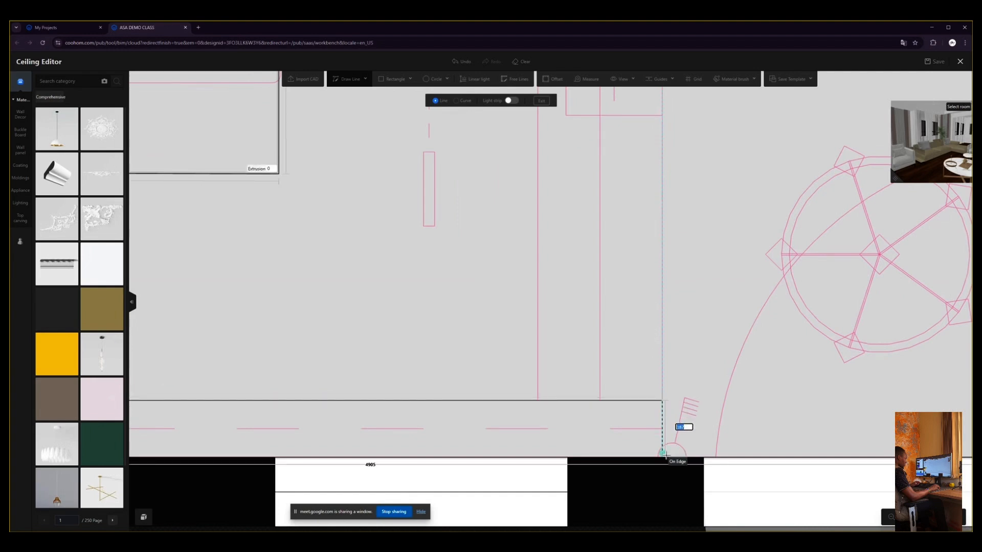
click(664, 455)
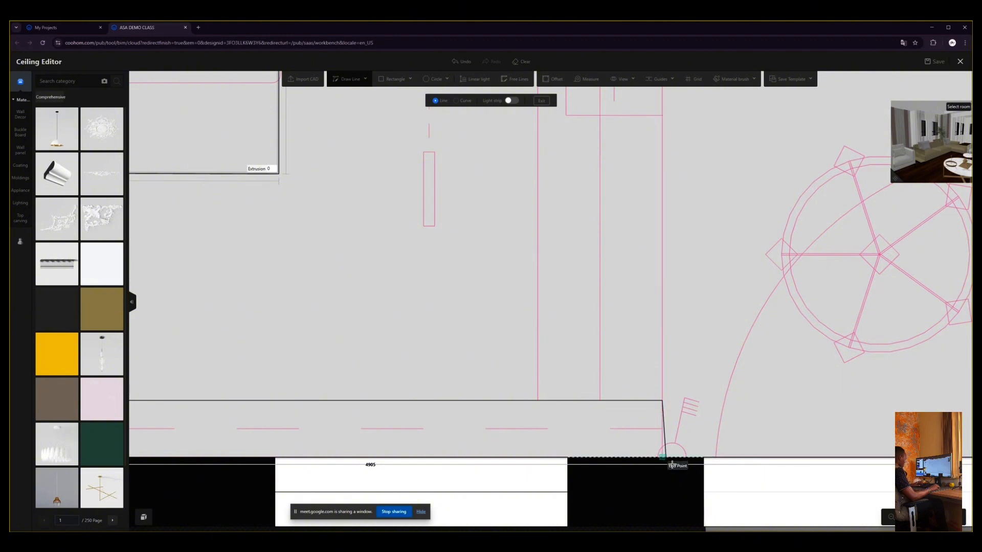
key(Escape)
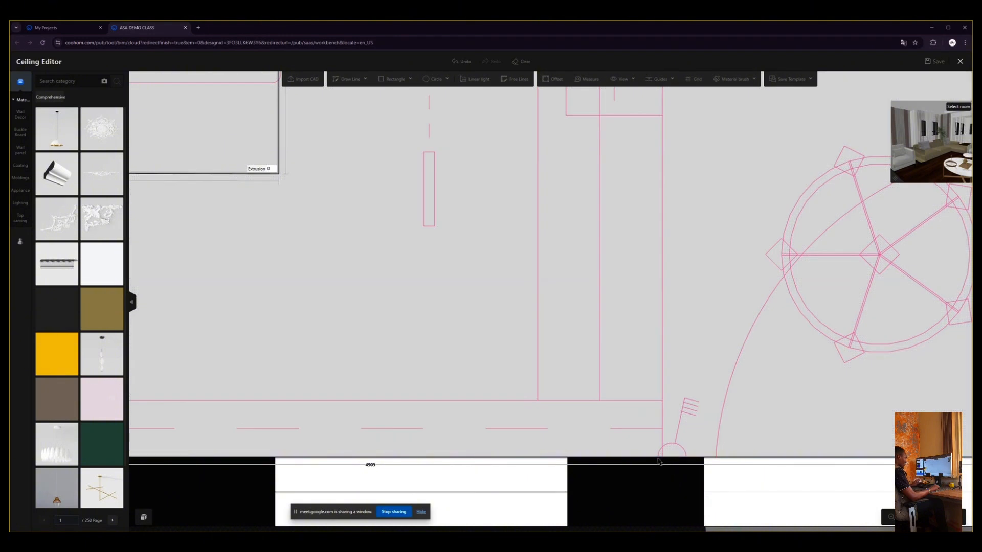
Trace the narrow underlay strip along the window wall between the bay and the entry as a closed outline, 3484 long and about 200 deep.
key(l)
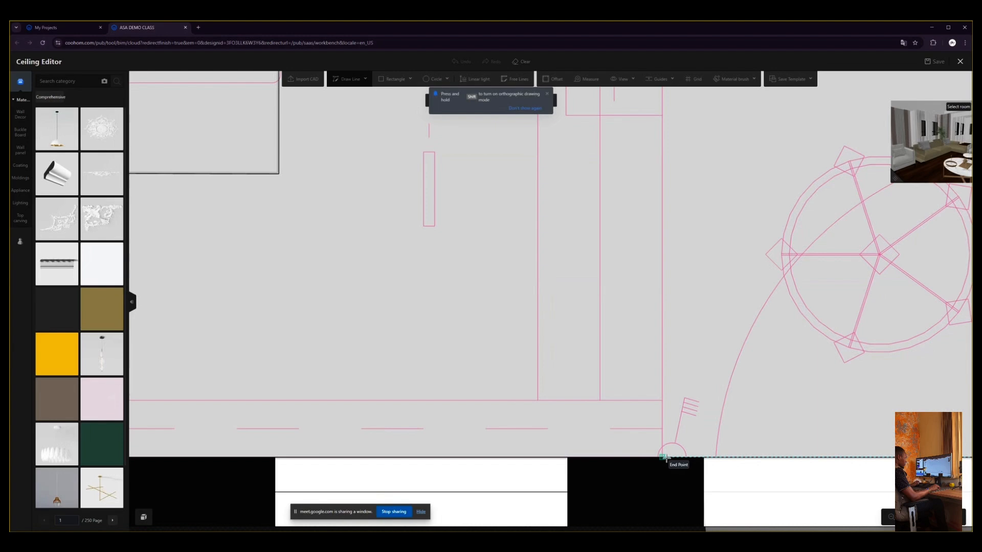
click(662, 457)
click(662, 399)
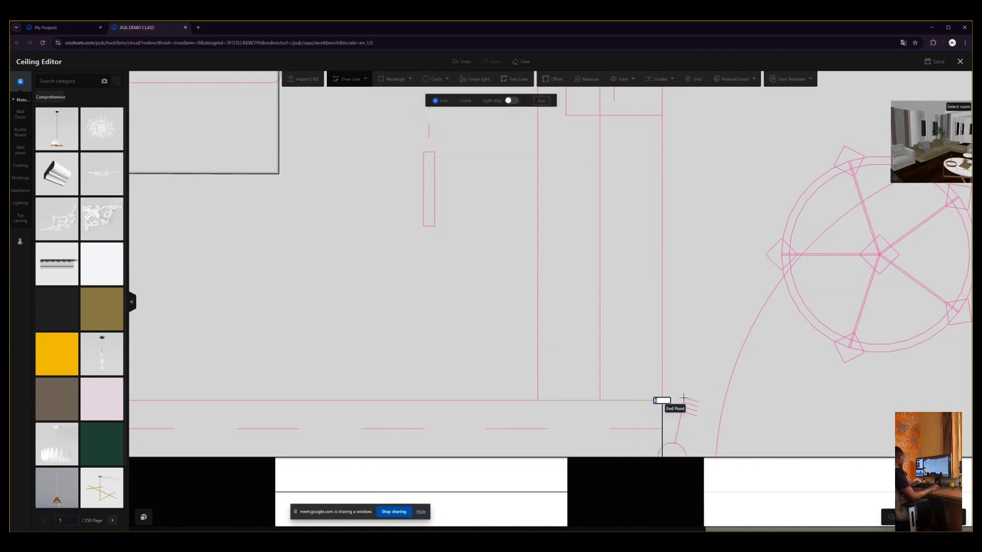
scroll(662, 399, down, 3)
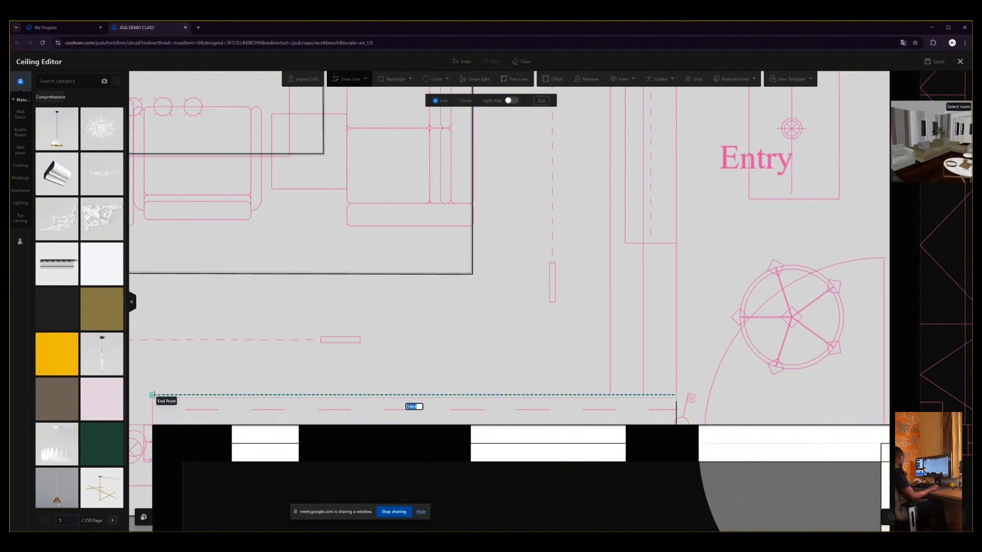
click(152, 394)
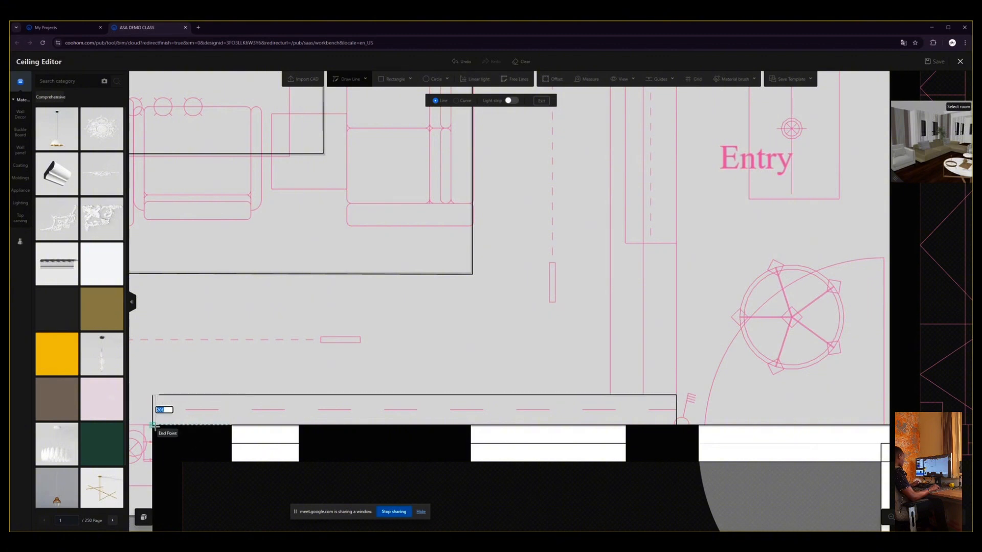
click(152, 425)
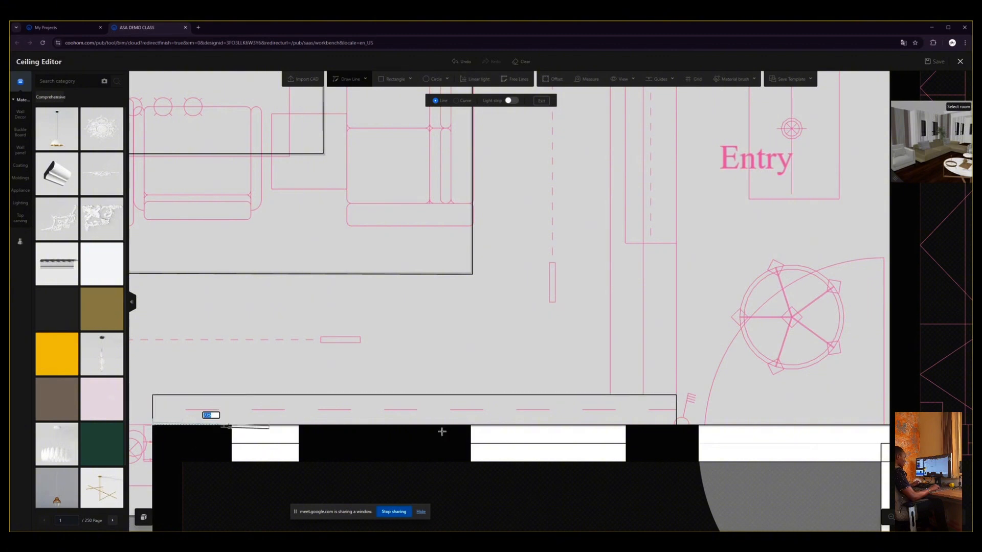
click(677, 426)
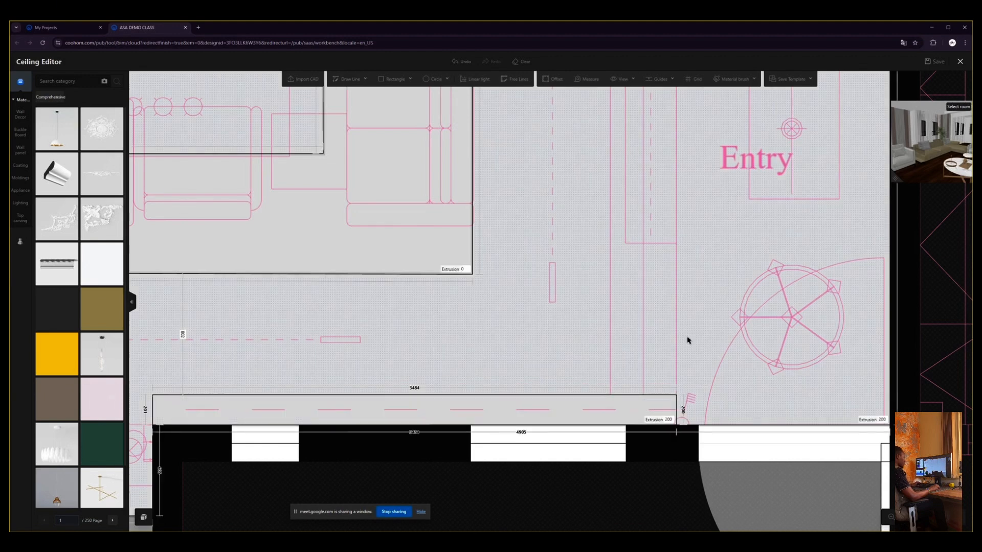
Set the extrusion of the 3484-long strip along the window wall to 0.
scroll(686, 340, down, 2)
scroll(685, 394, up, 2)
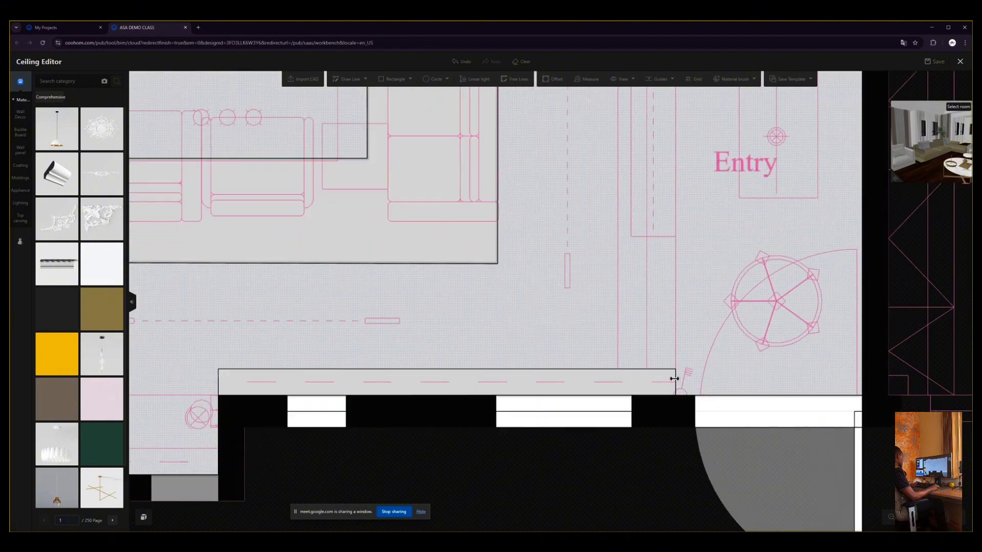
click(634, 381)
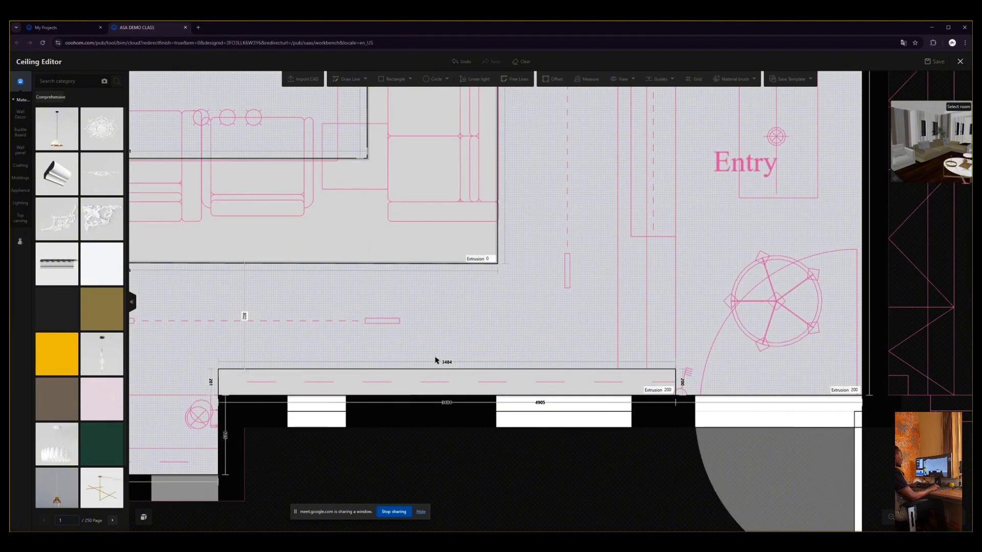
click(466, 383)
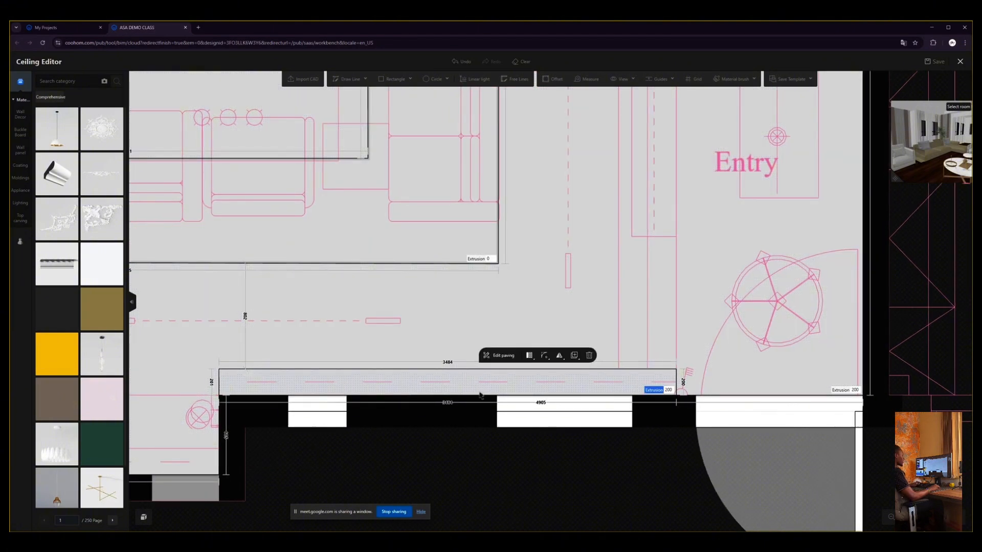
click(671, 391)
text(0)
key(Return)
scroll(718, 335, down, 3)
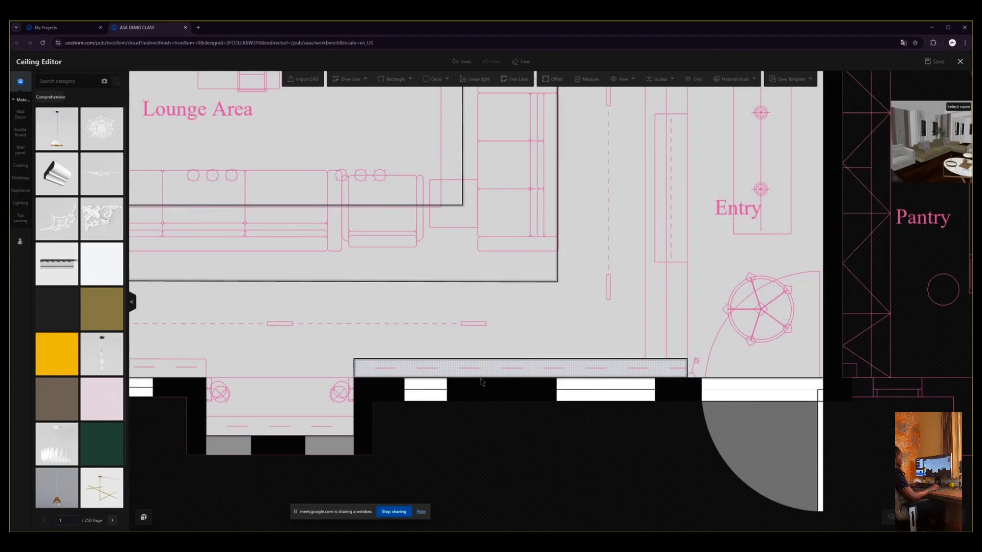
scroll(451, 442, up, 4)
scroll(431, 439, up, 1)
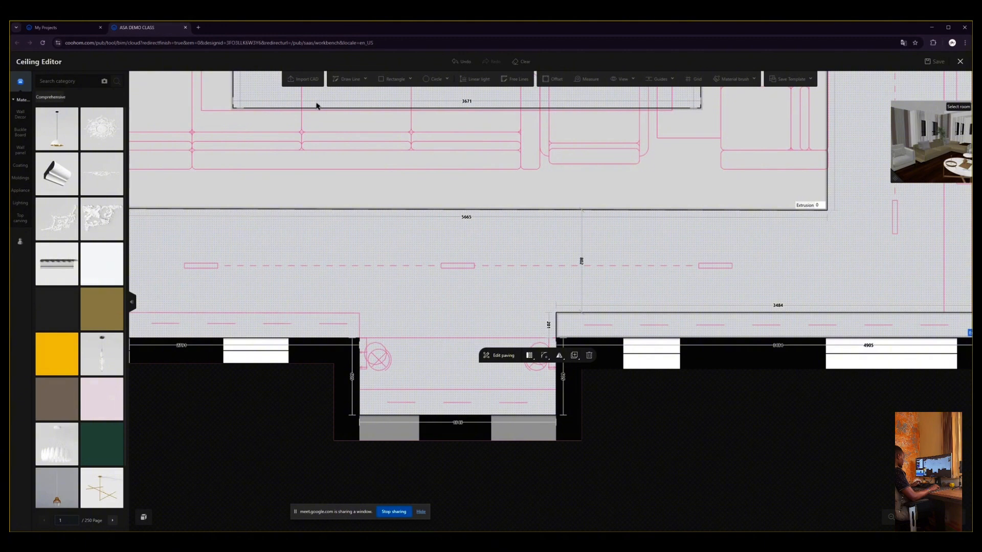
click(346, 79)
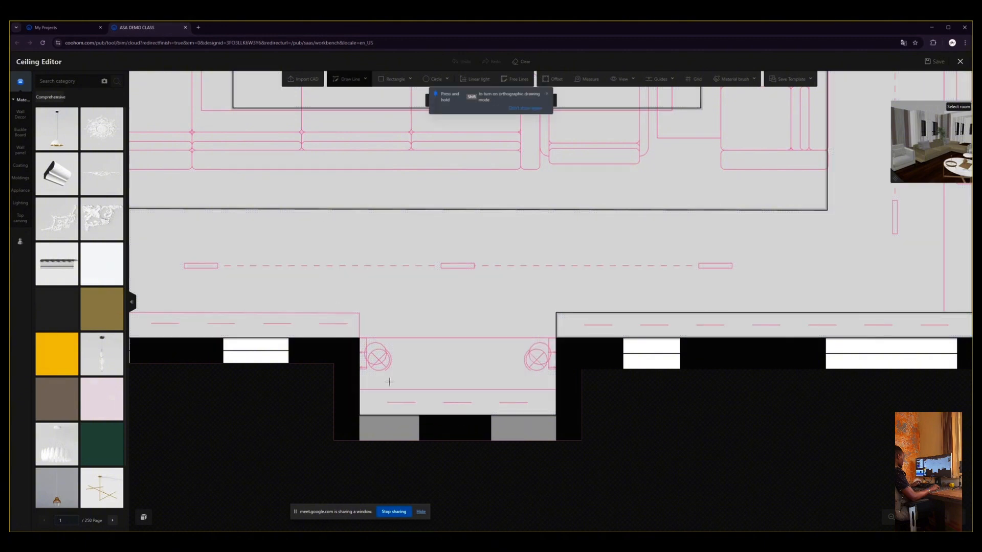
click(364, 390)
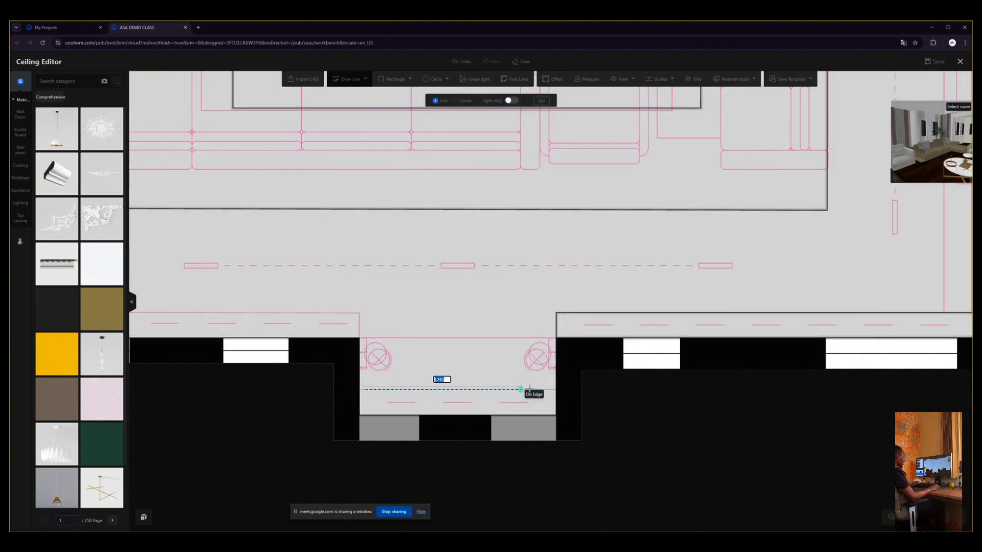
click(551, 390)
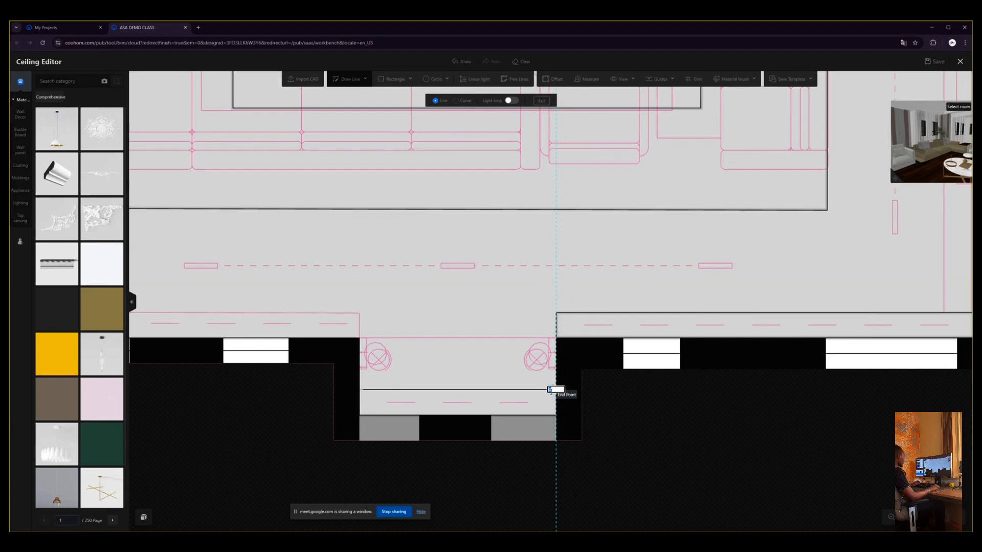
right_click(485, 399)
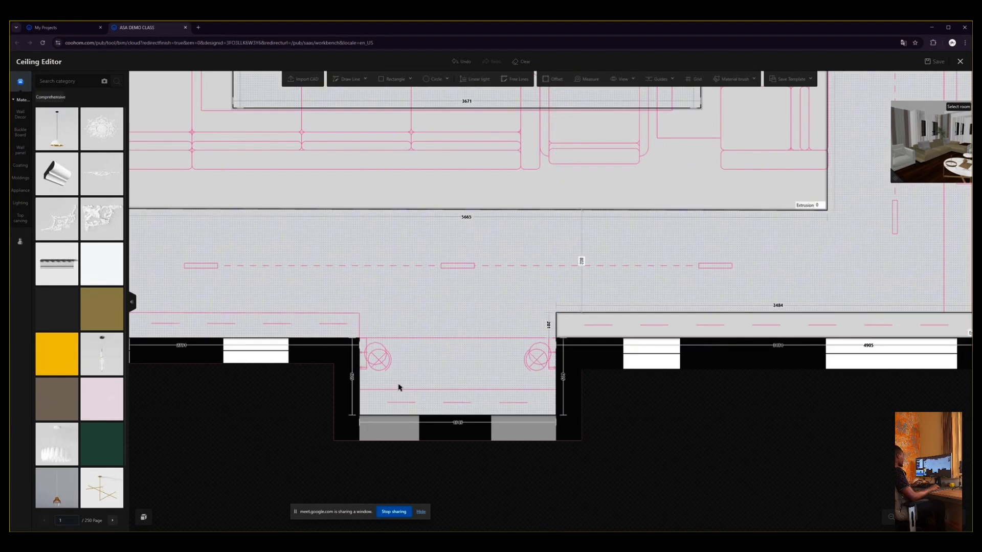
Draw a straight line across the window bay along the underlay line, separating a 1545-wide strip in front of the bay's outer wall.
key(l)
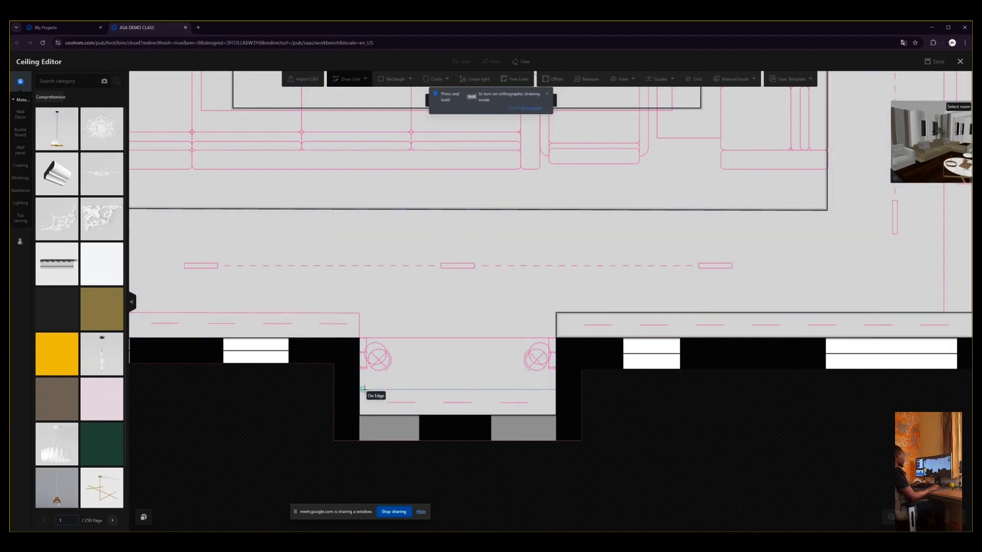
click(361, 389)
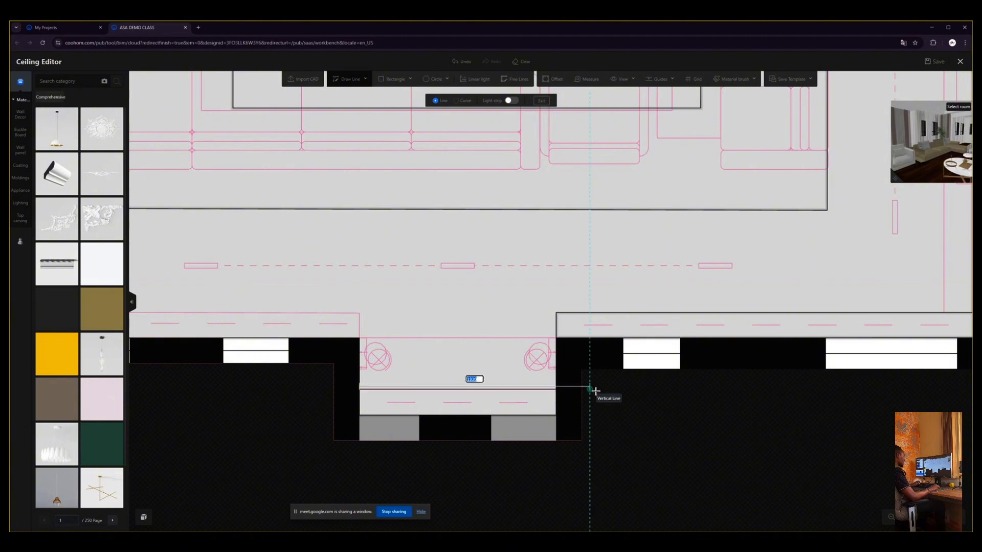
click(582, 390)
click(584, 407)
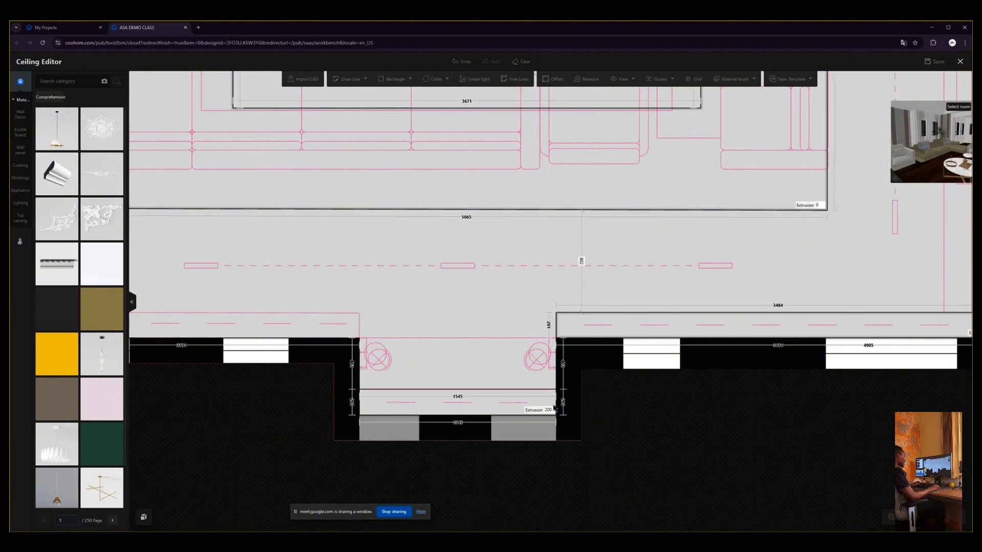
Set the extrusion of the 1545-wide strip in the window bay to 0.
click(526, 405)
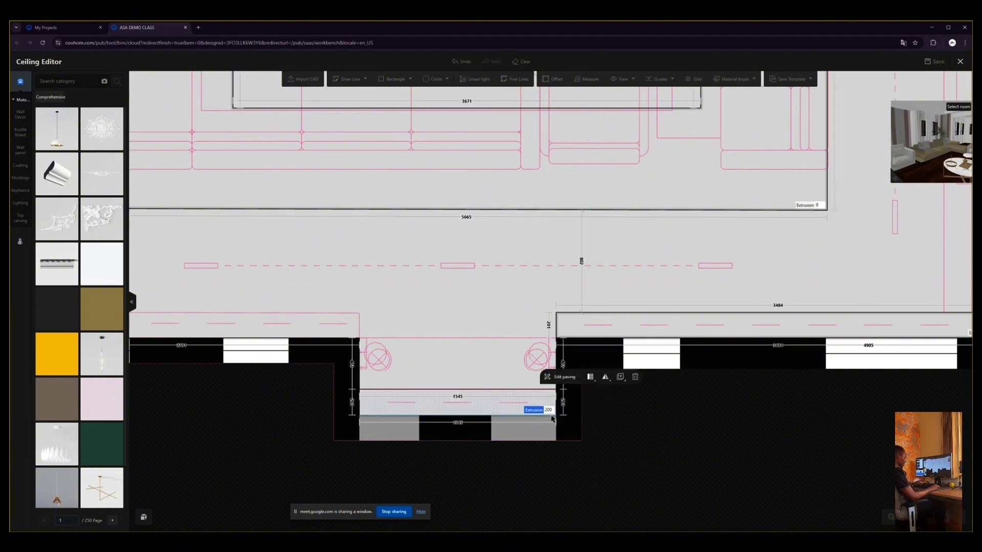
double_click(548, 410)
text(0)
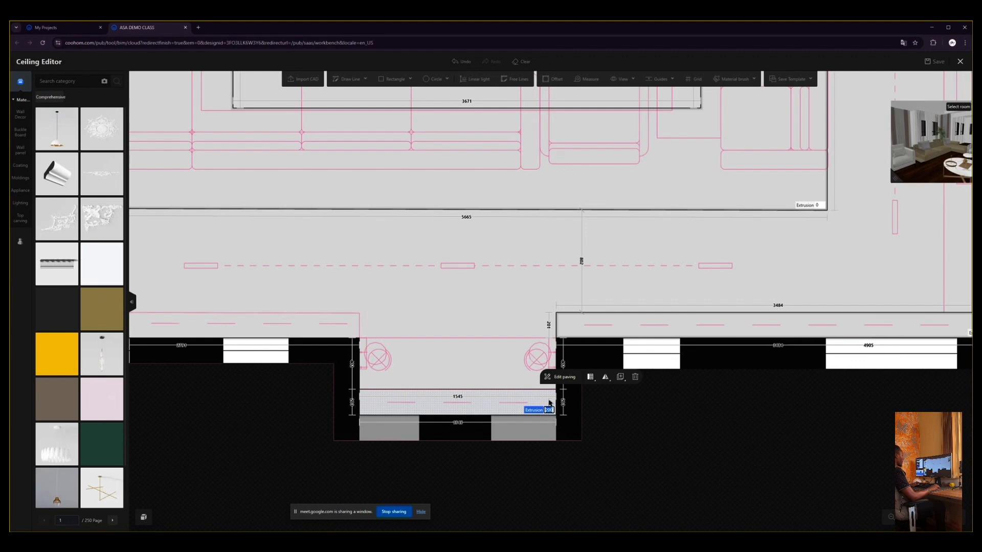
key(Return)
click(728, 488)
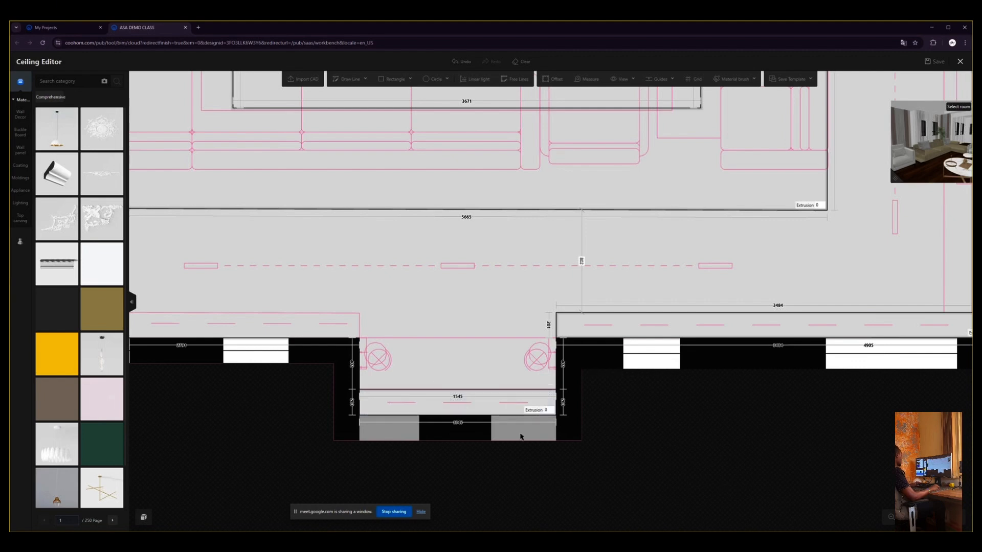
right_drag(460, 377, 651, 393)
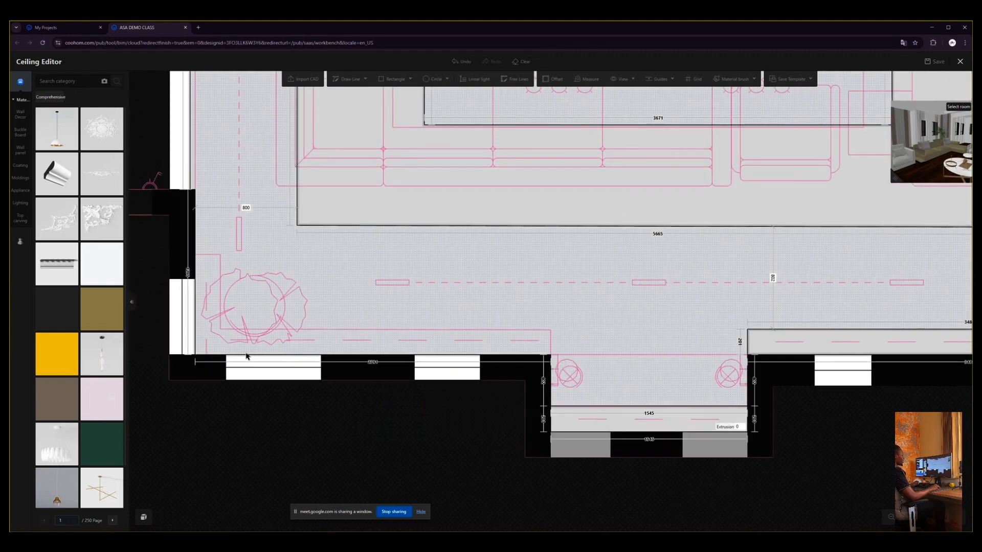
key(l)
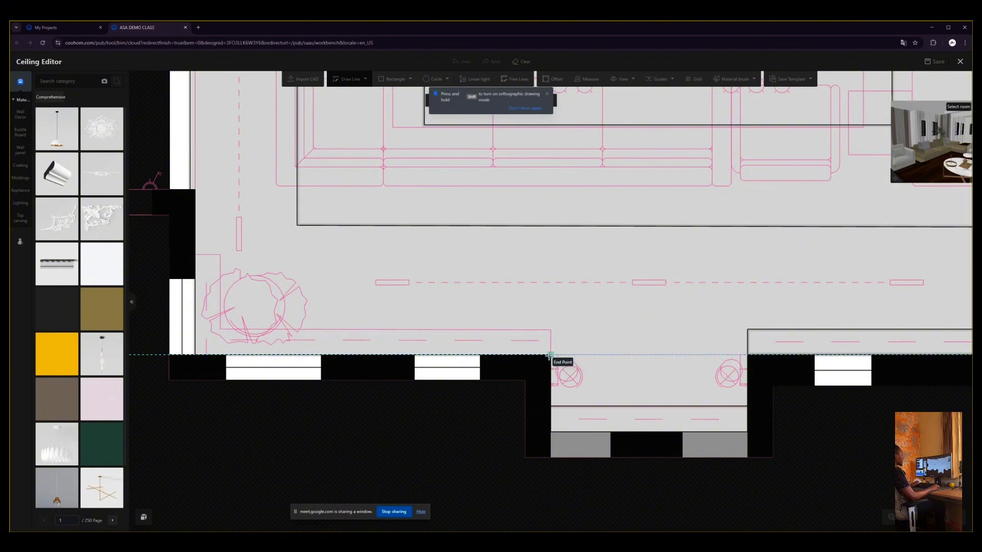
click(550, 330)
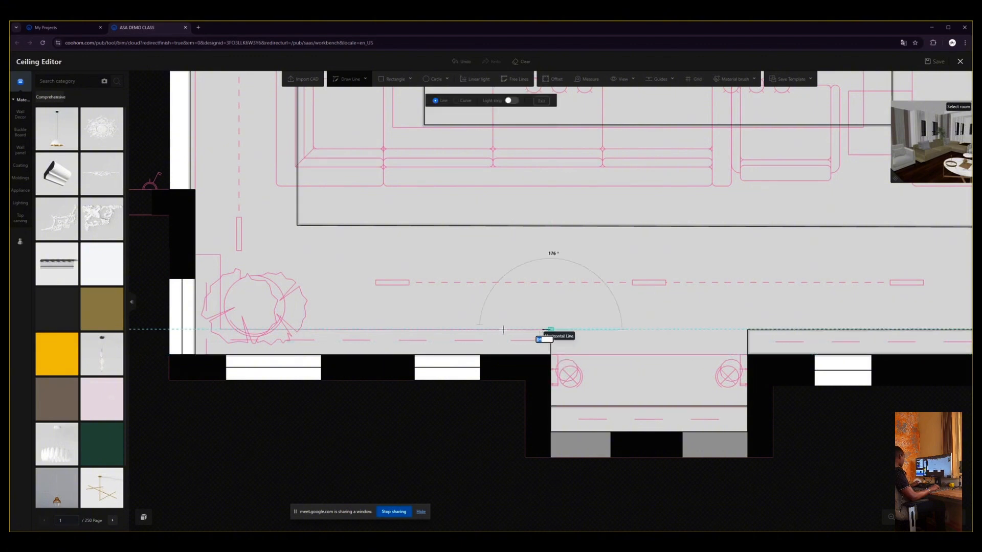
scroll(221, 330, up, 3)
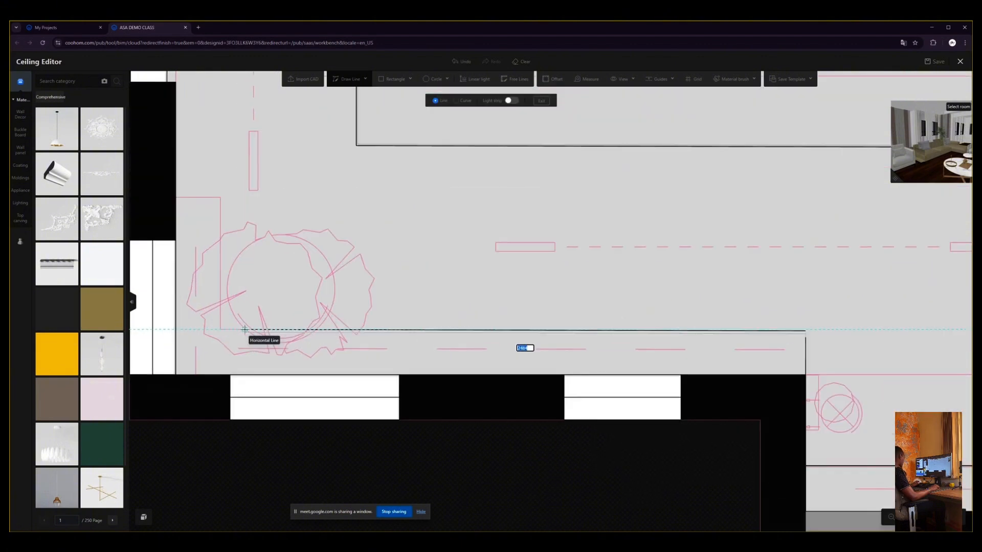
click(221, 330)
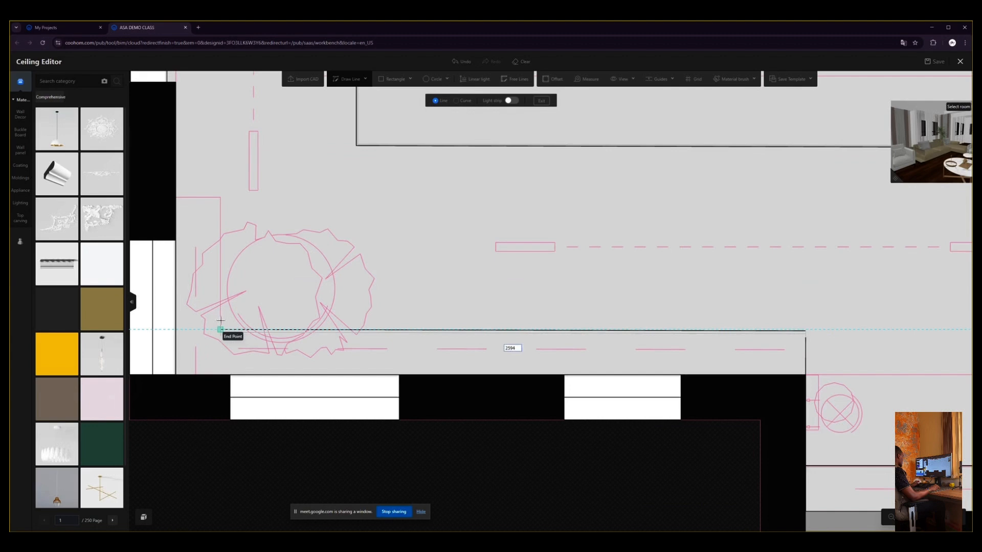
click(221, 197)
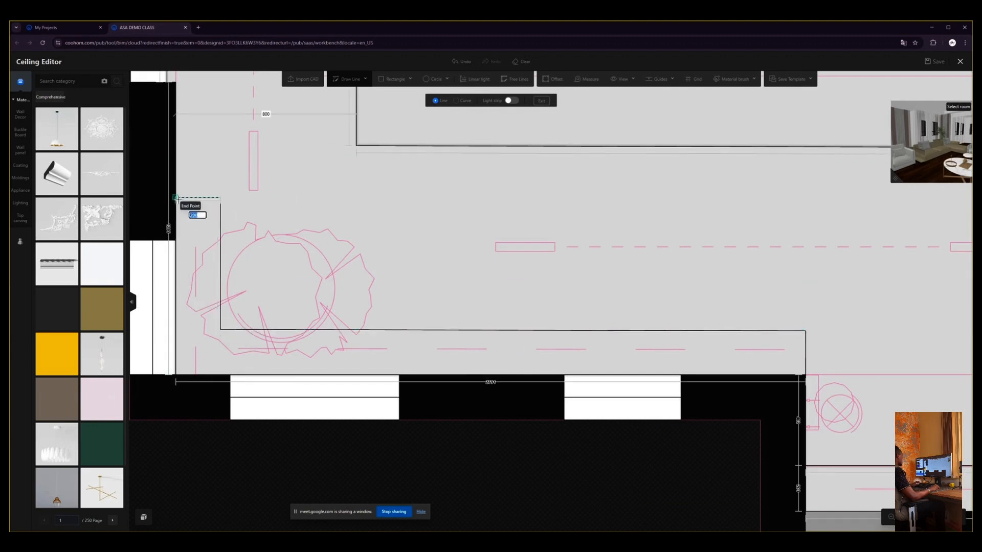
click(176, 197)
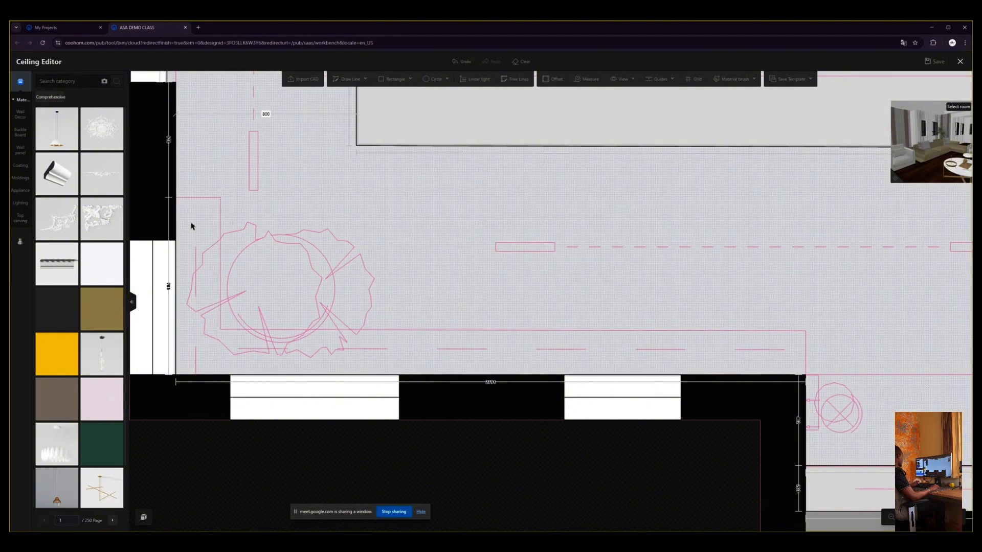
Trace the L-shaped underlay strip around the plant corner beside the bay as a closed outline, 2594 by 585 along its inner edges and about 195 deep.
key(l)
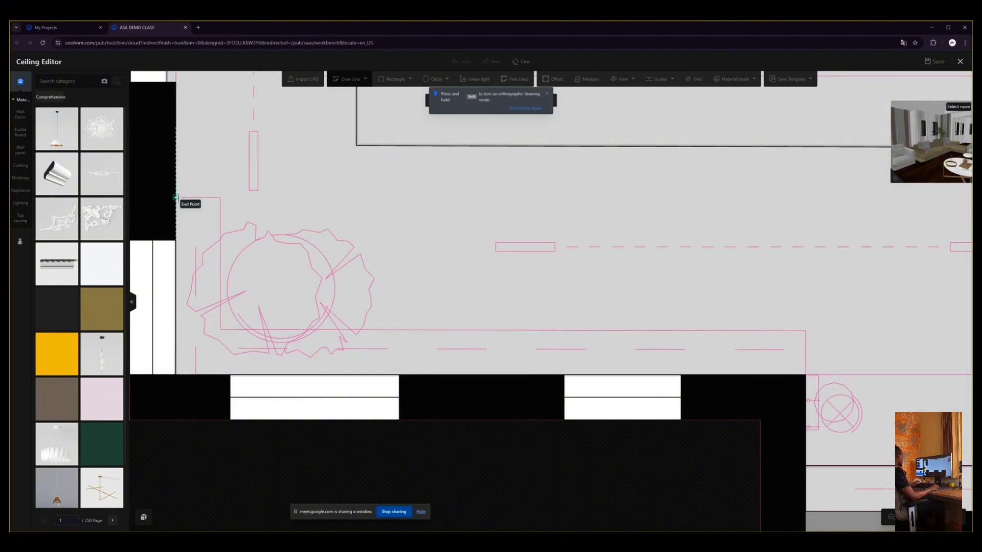
click(176, 197)
click(221, 198)
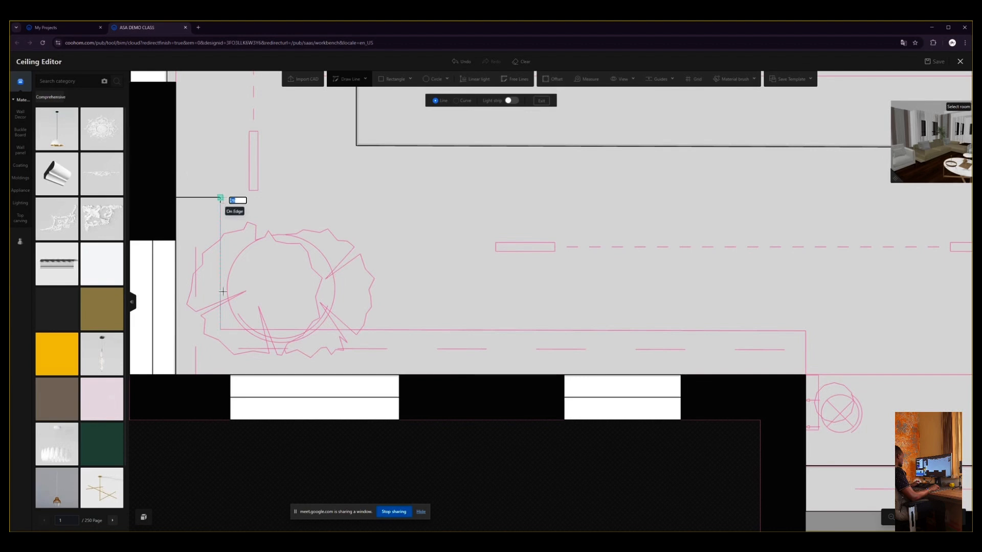
click(221, 329)
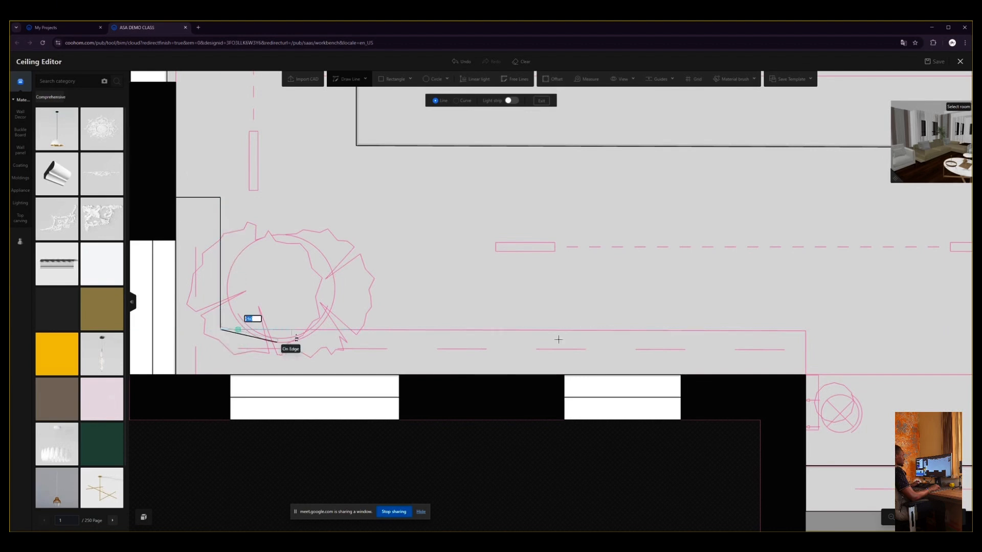
click(806, 331)
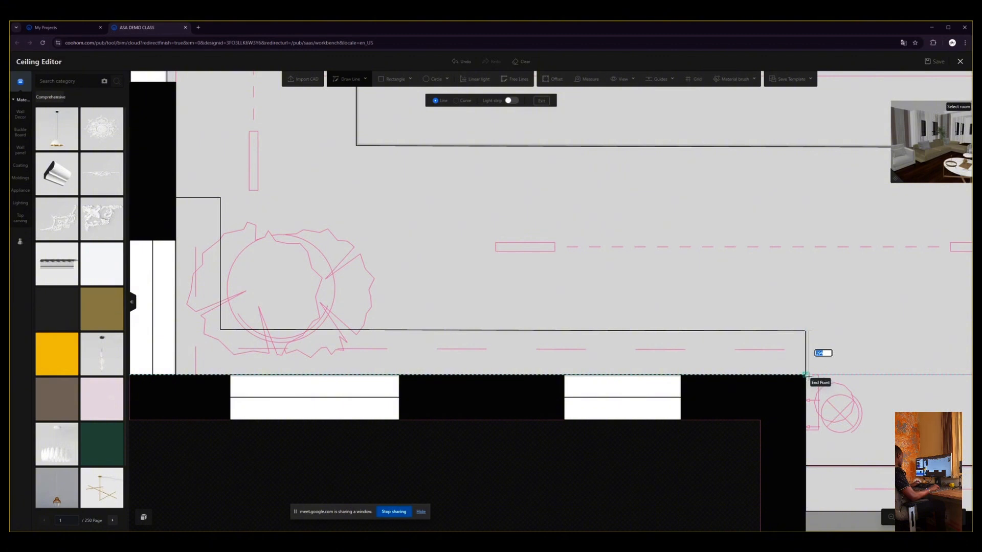
click(806, 375)
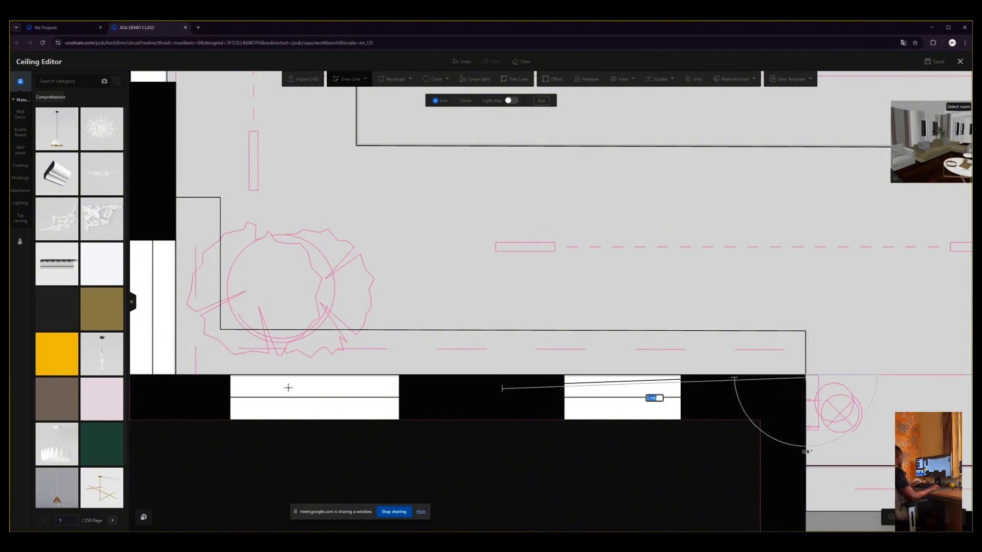
click(175, 376)
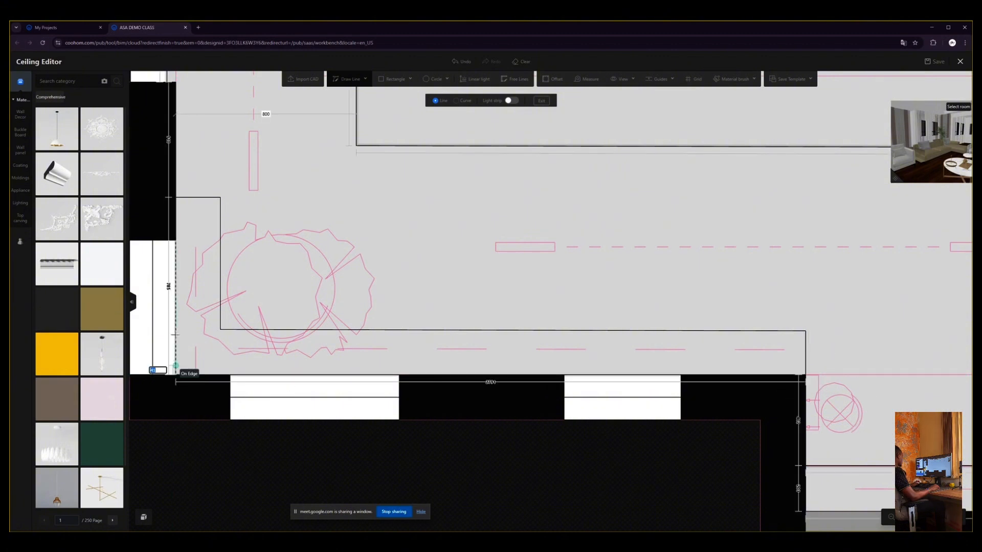
click(175, 197)
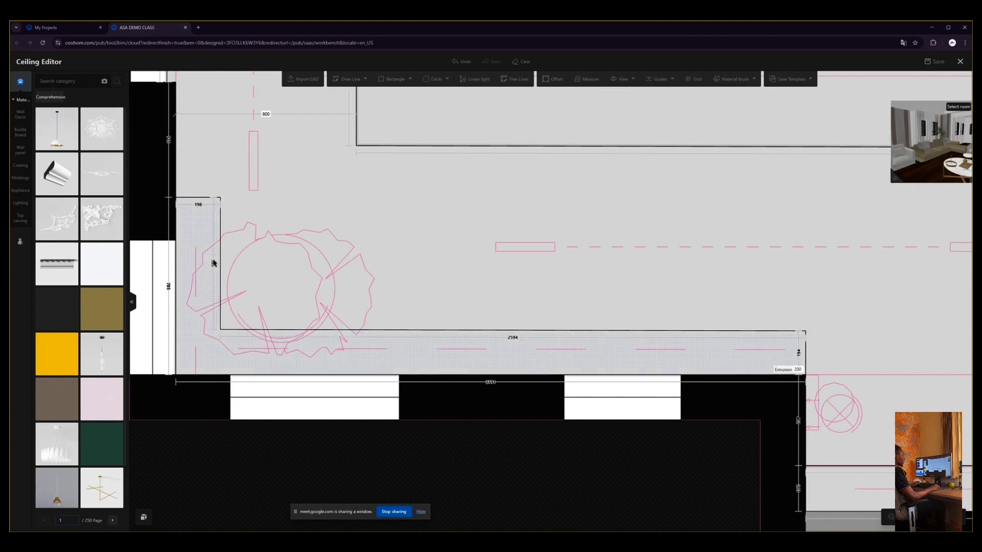
Set the extrusion of the L-shaped corner strip to 0.
click(483, 359)
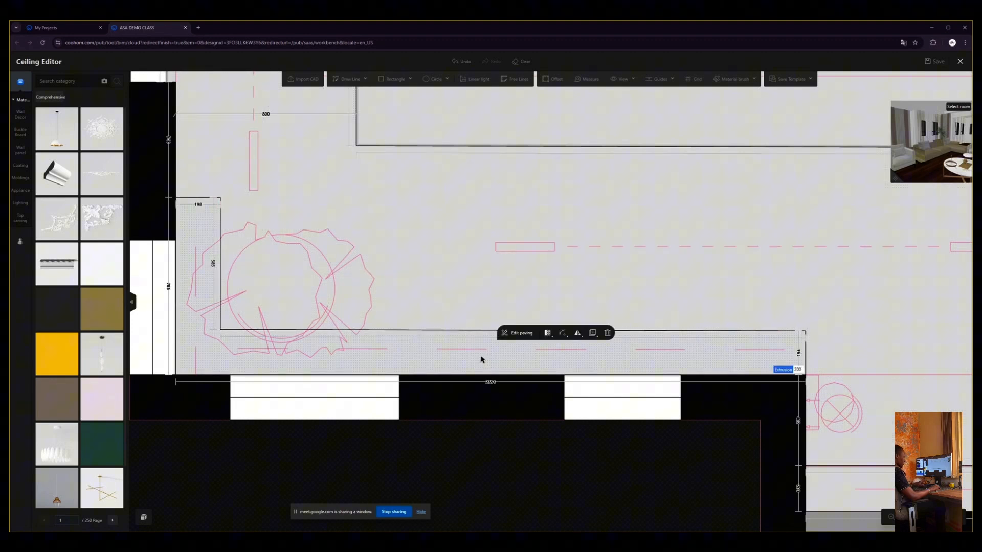
click(798, 371)
text(0)
key(Return)
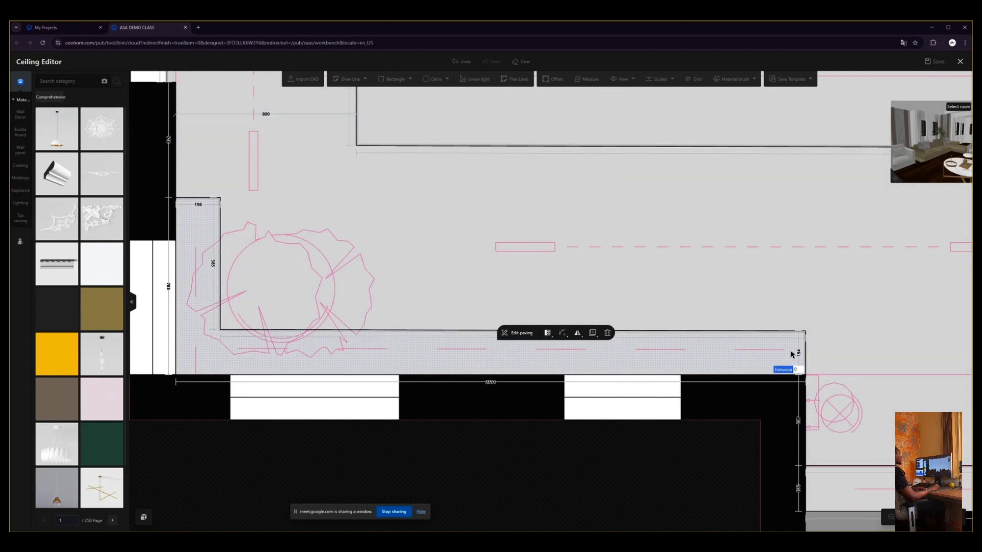
scroll(241, 318, down, 5)
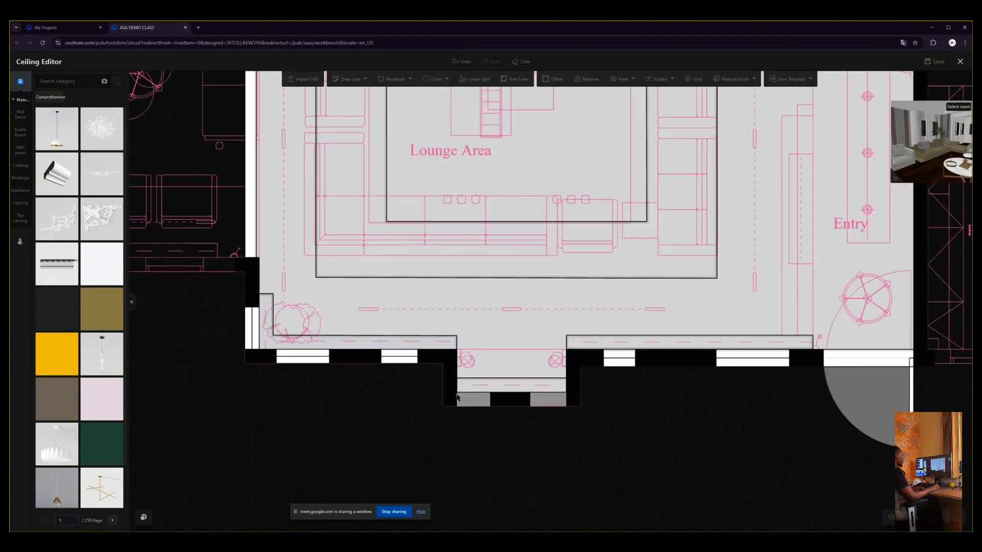
scroll(457, 398, down, 3)
click(522, 360)
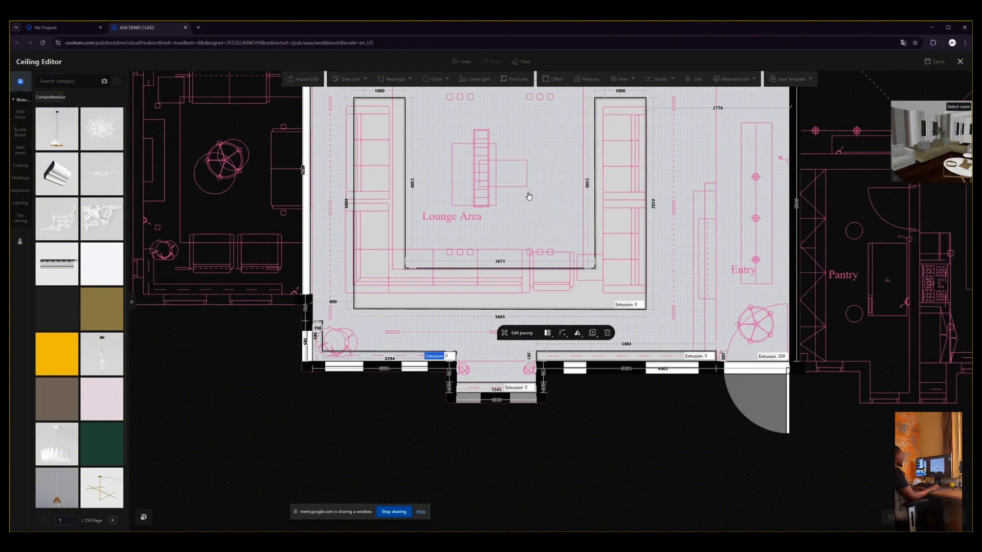
drag(529, 196, 519, 205)
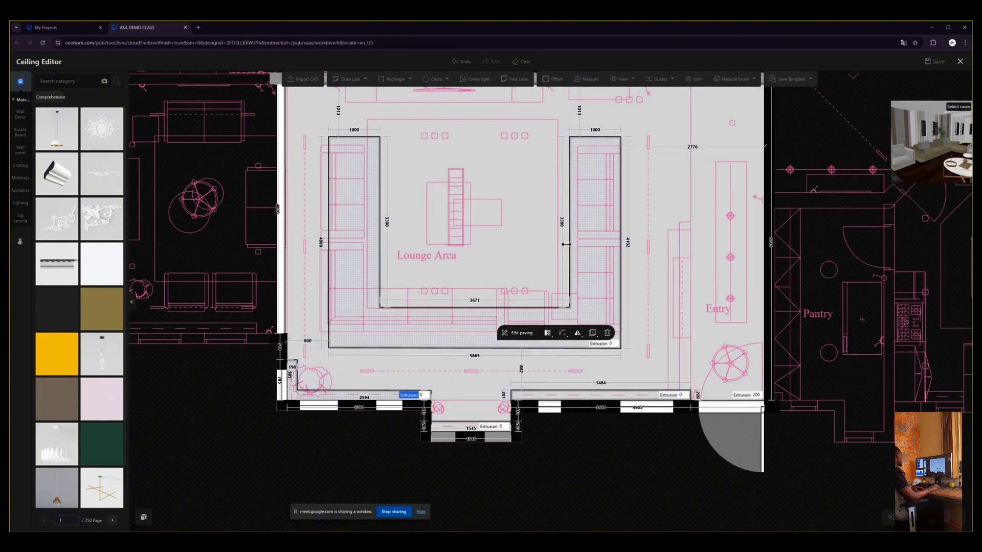
scroll(412, 368, up, 1)
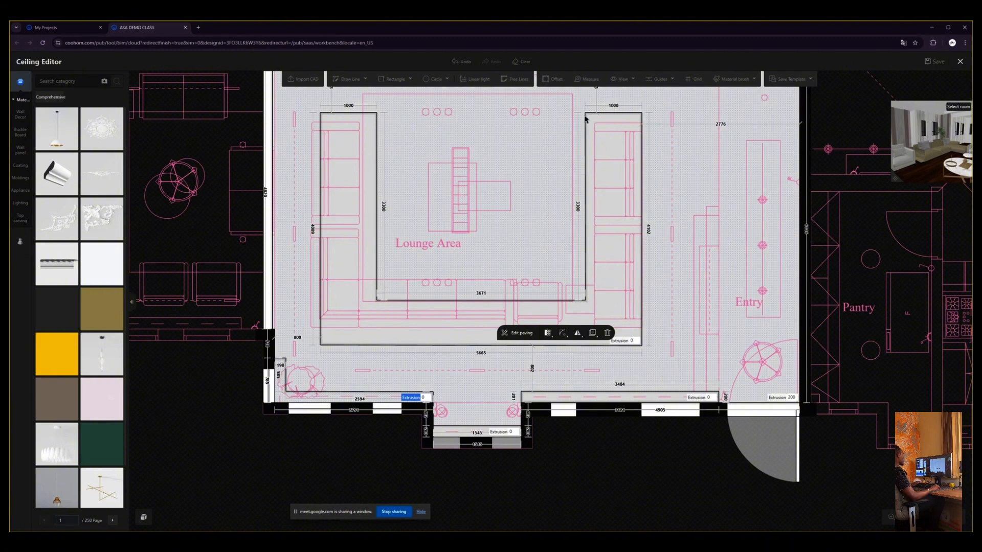
click(351, 114)
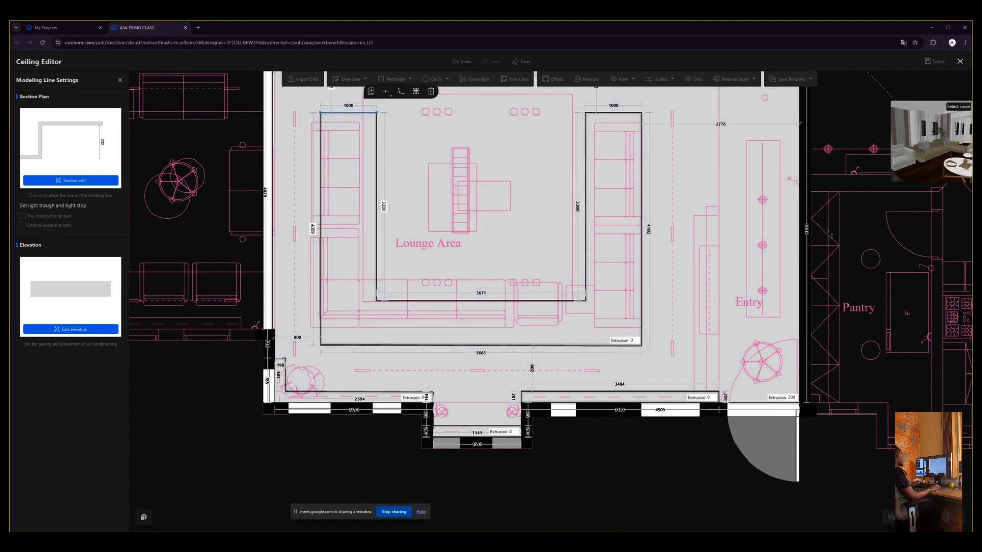
click(529, 344)
scroll(467, 150, up, 2)
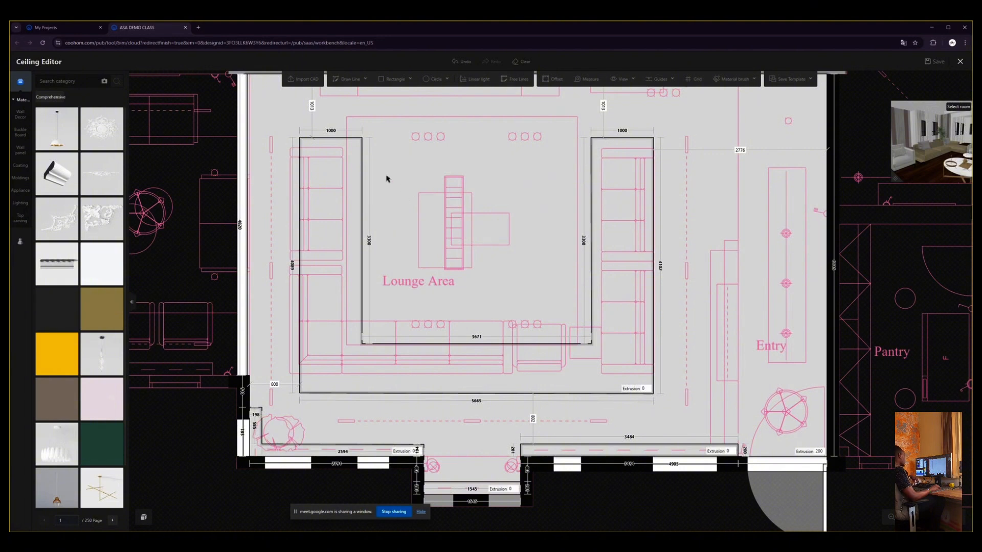
Add an indented lamp belt with light trough and light strip to all eight edges of the U-shaped lounge recess.
click(328, 140)
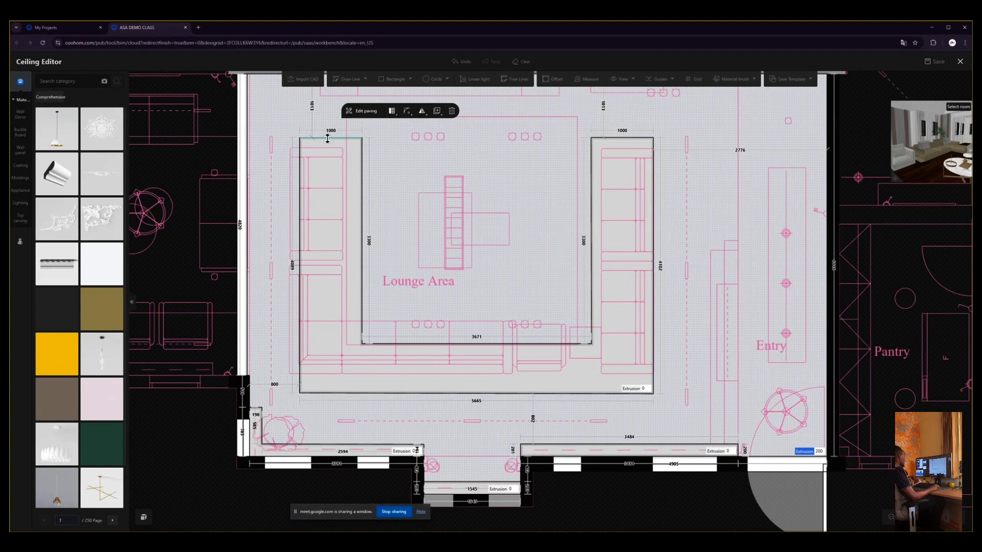
click(328, 138)
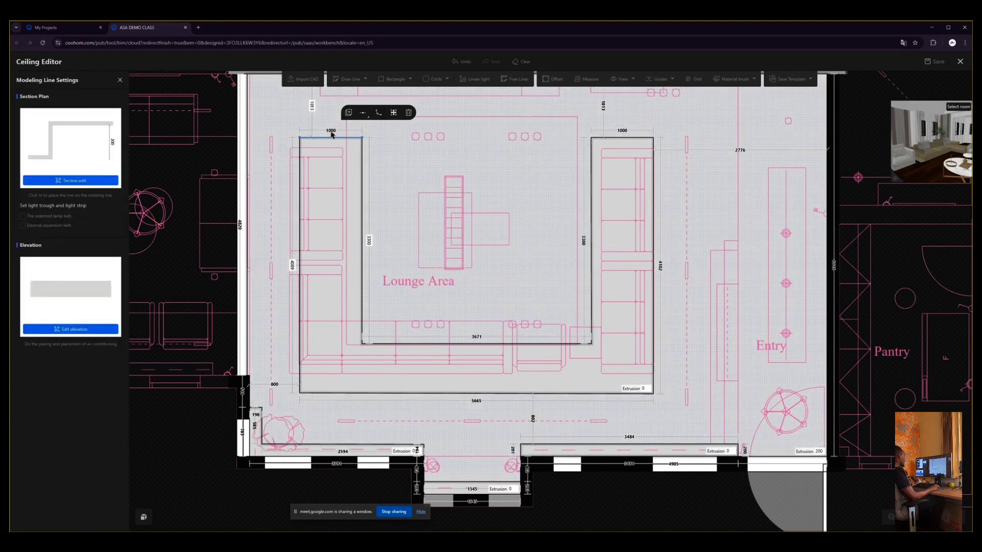
ctrl+click(363, 153)
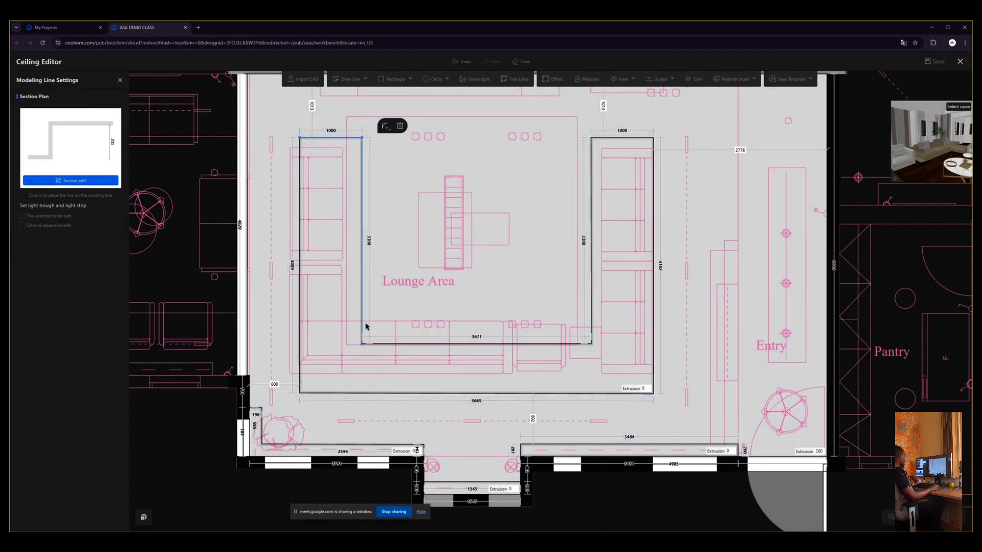
ctrl+click(384, 344)
ctrl+click(592, 236)
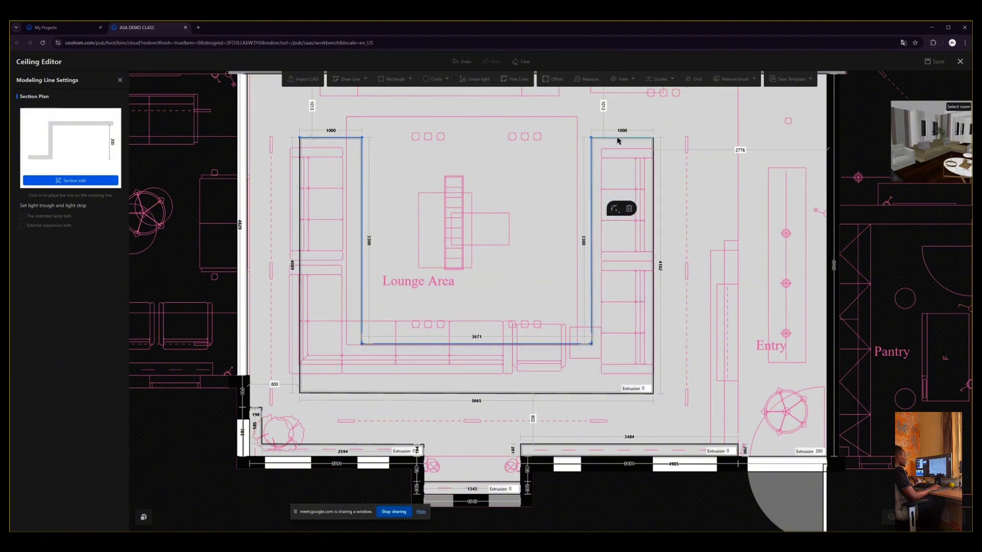
ctrl+click(617, 139)
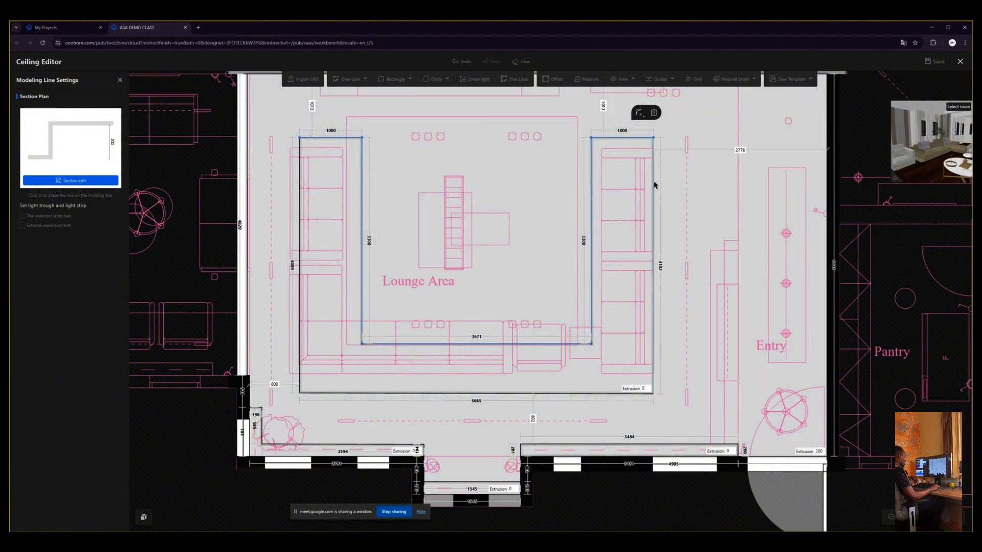
ctrl+click(654, 185)
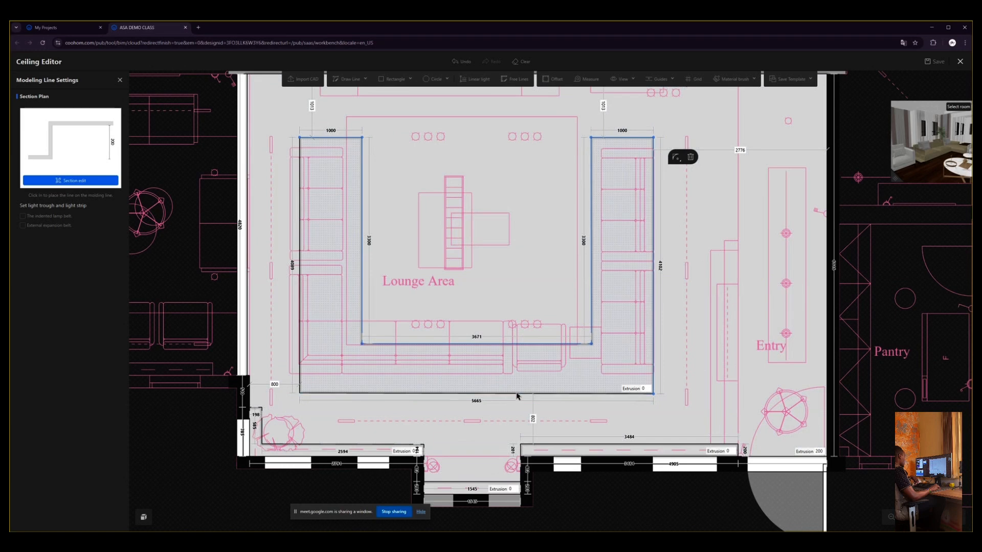
ctrl+click(517, 394)
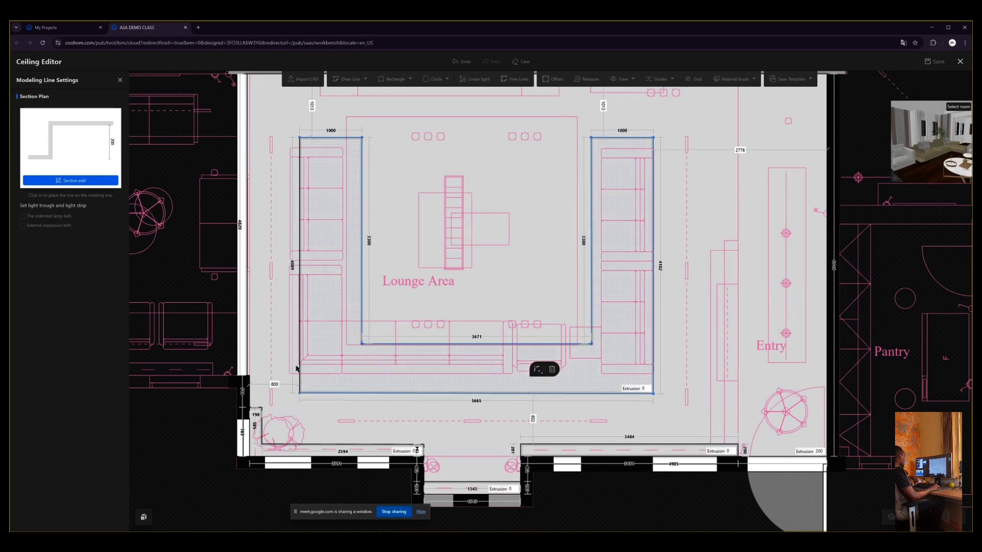
ctrl+click(301, 282)
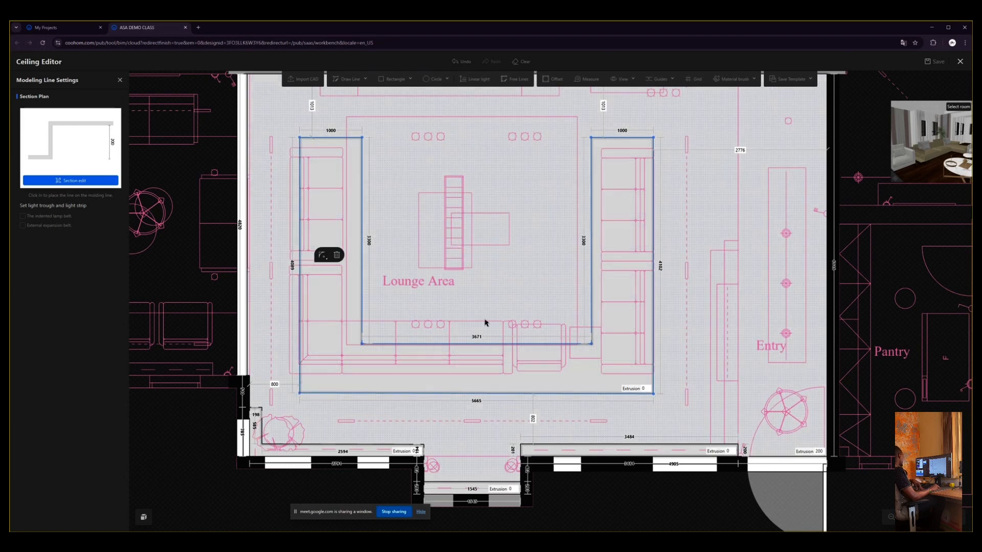
click(23, 218)
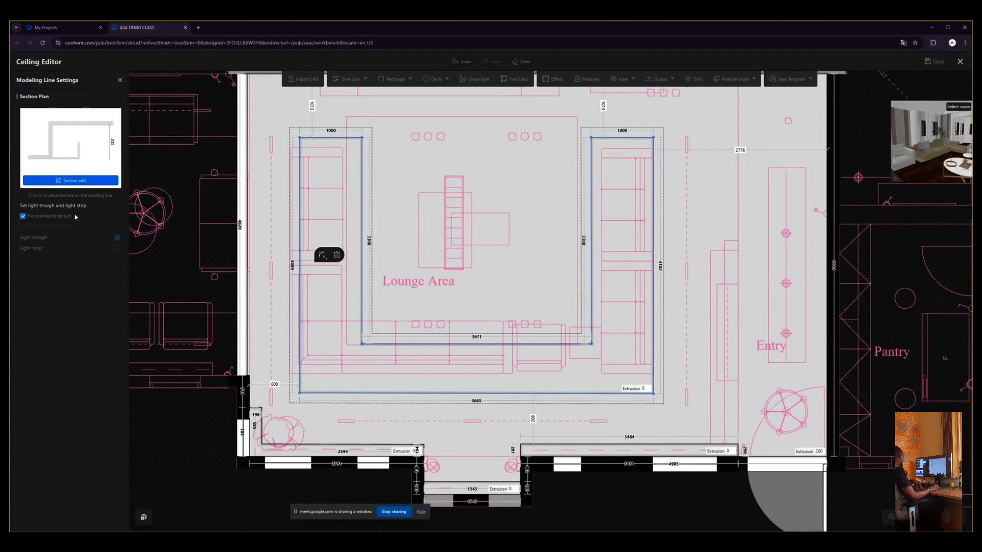
click(118, 249)
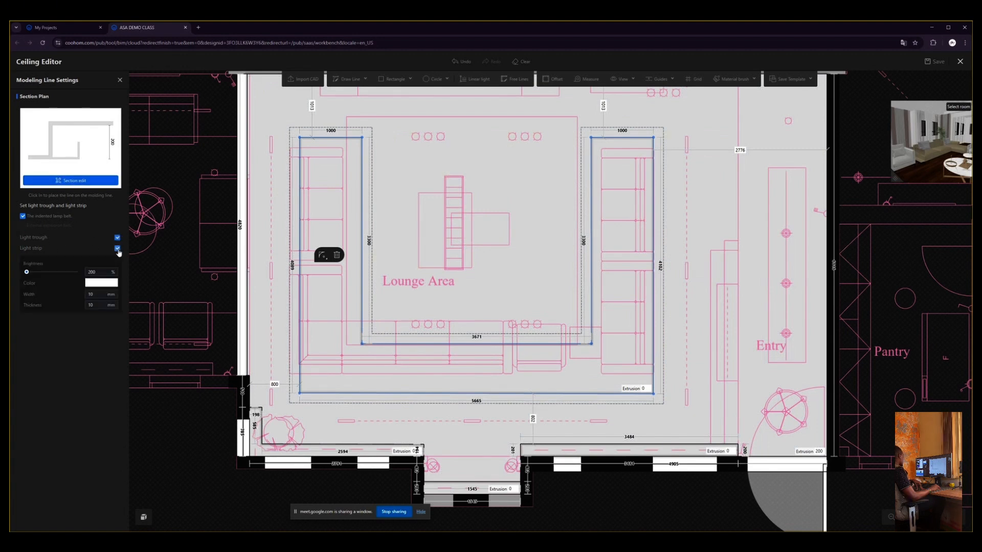
Set the U-shaped recess's light strip to 350% brightness and a warm orange colour, adjusting the #FFCE87 preset to a more saturated shade.
double_click(96, 272)
text(350)
click(95, 285)
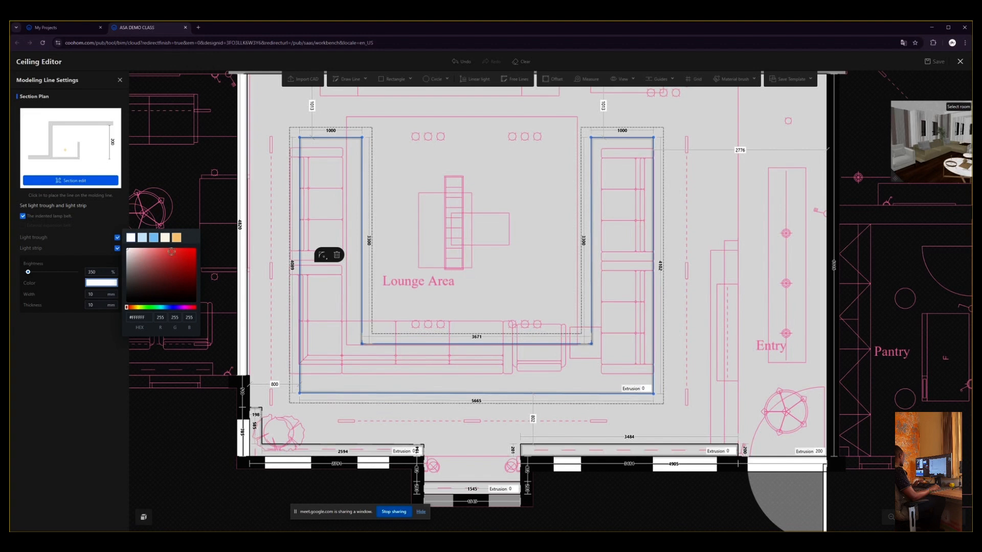
click(179, 239)
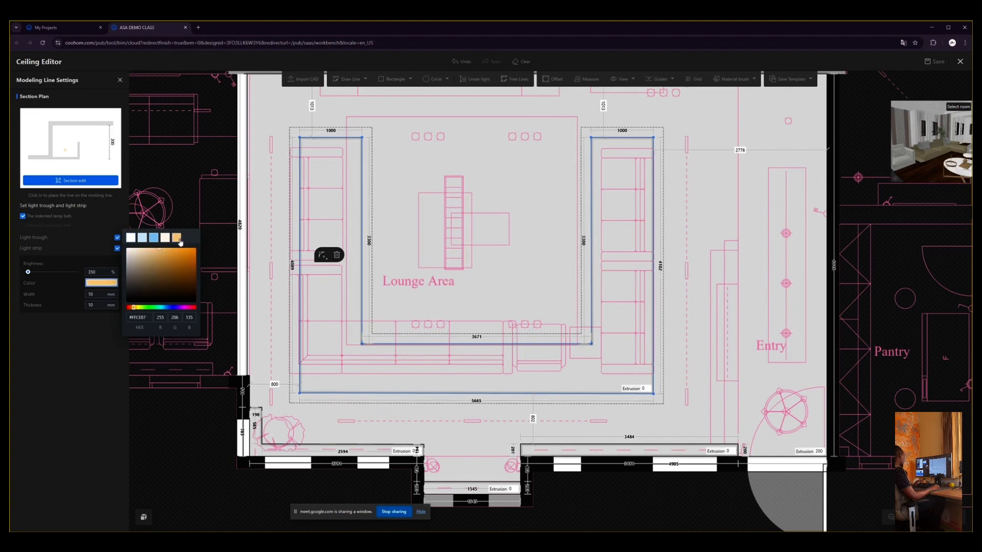
drag(160, 251, 166, 254)
click(176, 262)
click(156, 420)
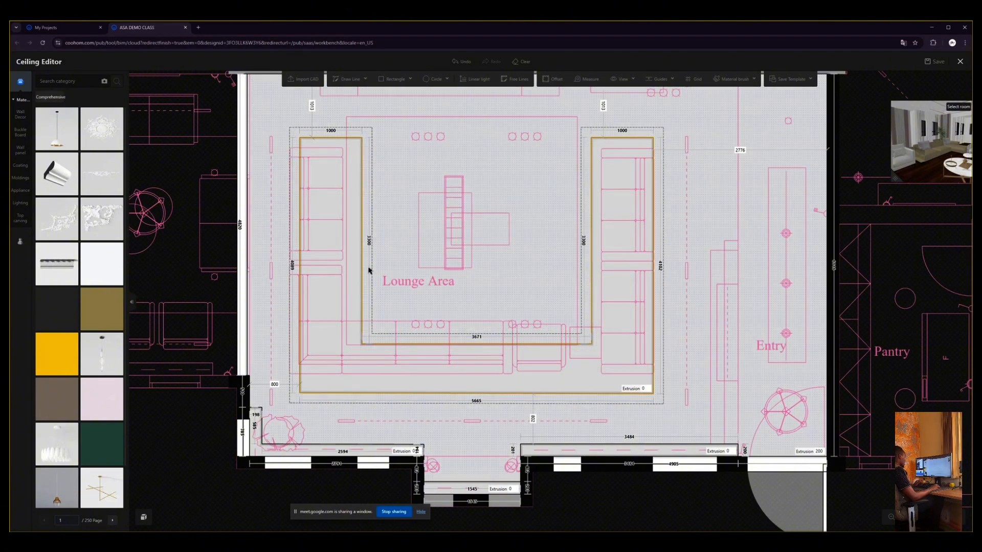
scroll(367, 302, up, 2)
scroll(364, 364, up, 1)
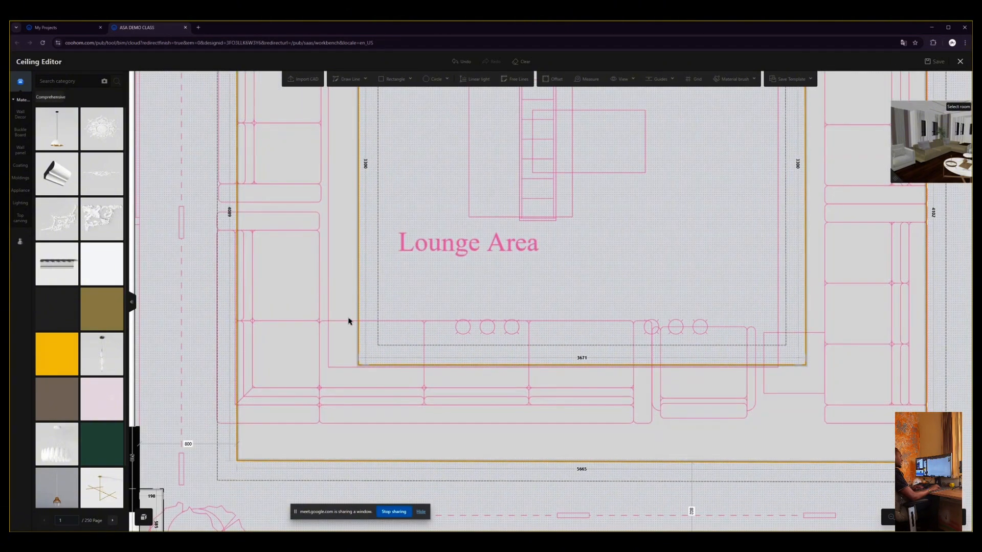
Examine the lit U-shaped lounge recess and the window-side strips in the ceiling plan.
scroll(332, 324, down, 2)
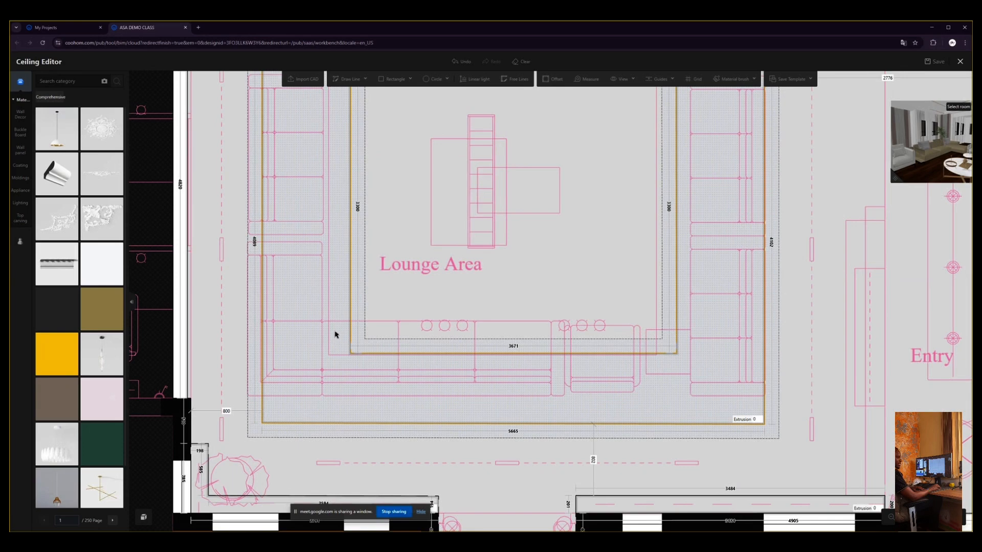
scroll(335, 309, down, 2)
scroll(515, 346, down, 1)
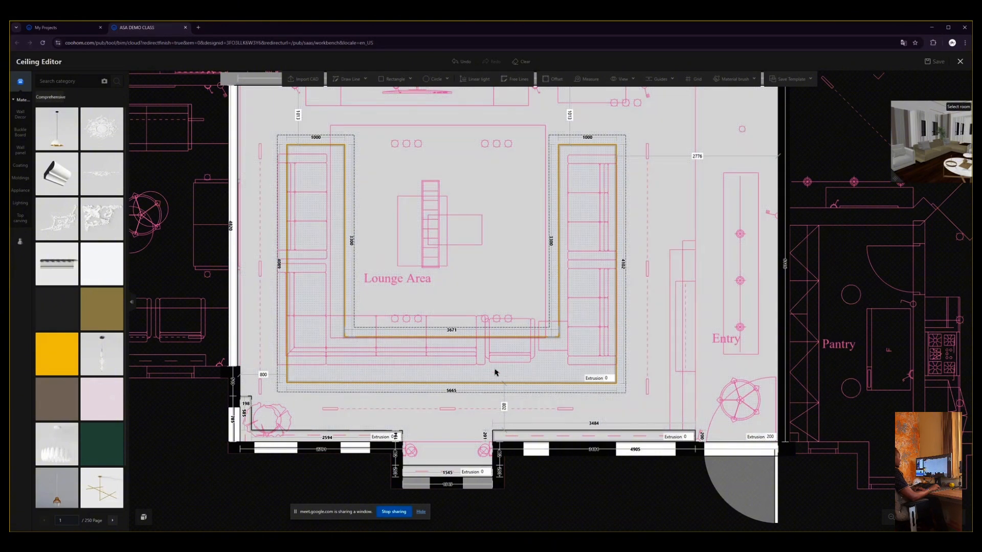
scroll(604, 471, up, 2)
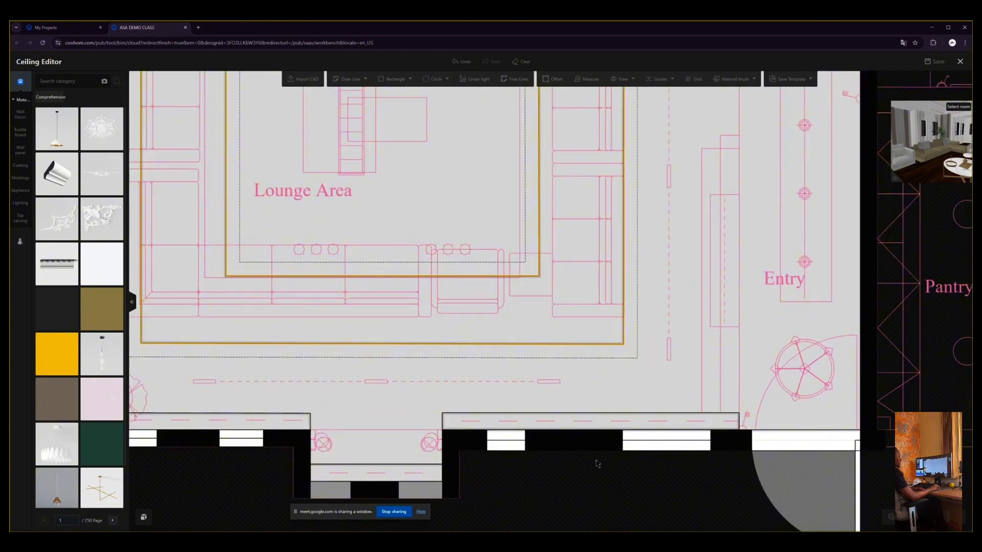
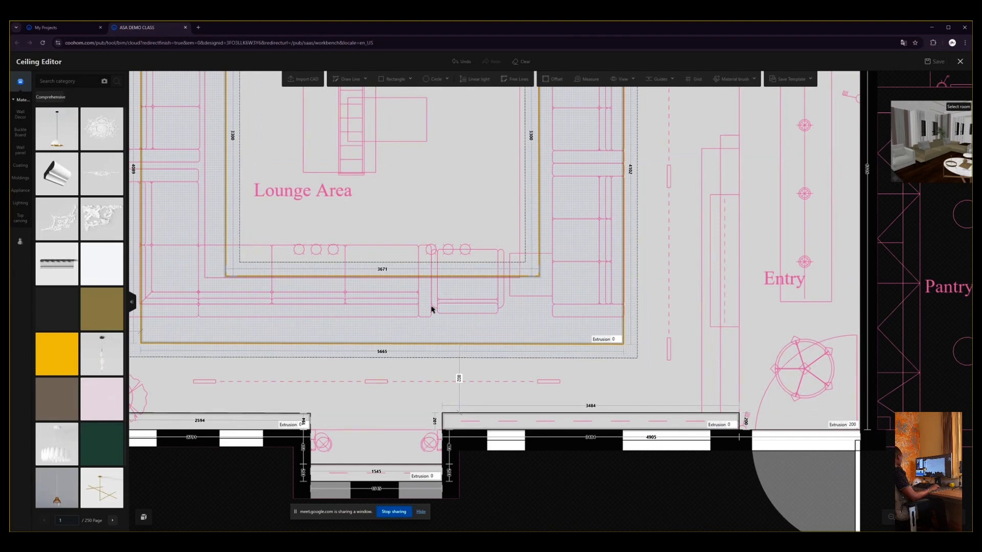
scroll(436, 308, down, 1)
scroll(435, 307, down, 1)
drag(425, 203, 449, 255)
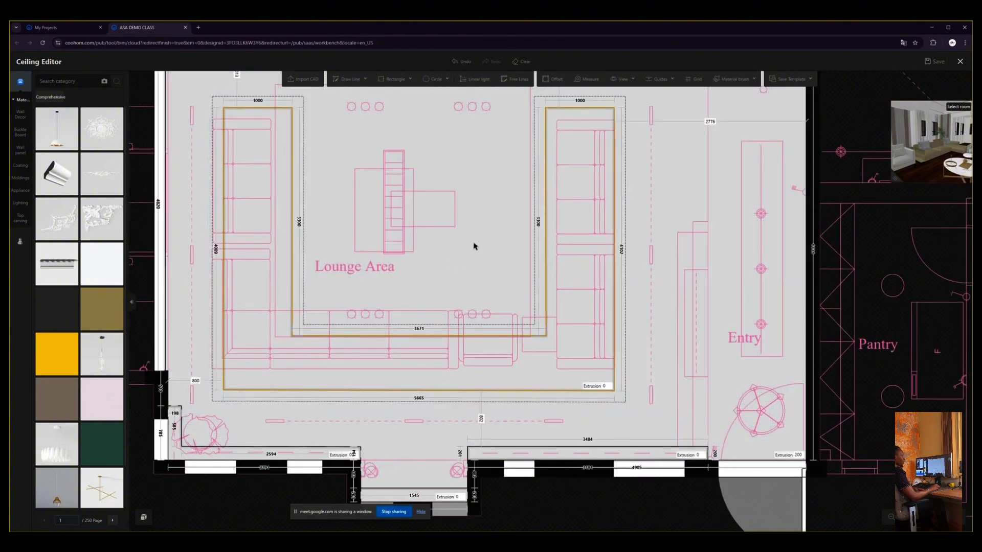
scroll(462, 276, down, 1)
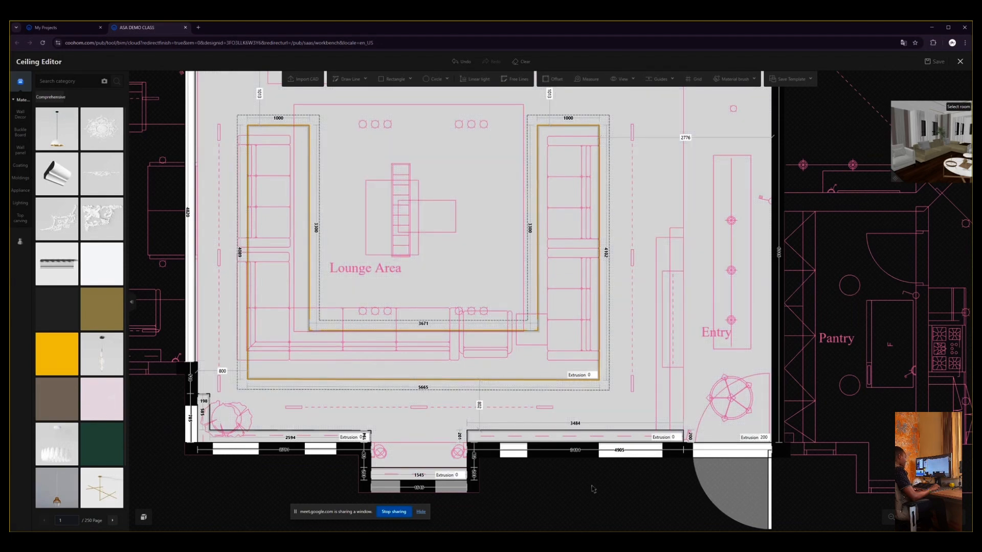
Add an indented lamp belt with light trough and light strip to the inner long edge of the entry-side window strip.
scroll(592, 490, up, 3)
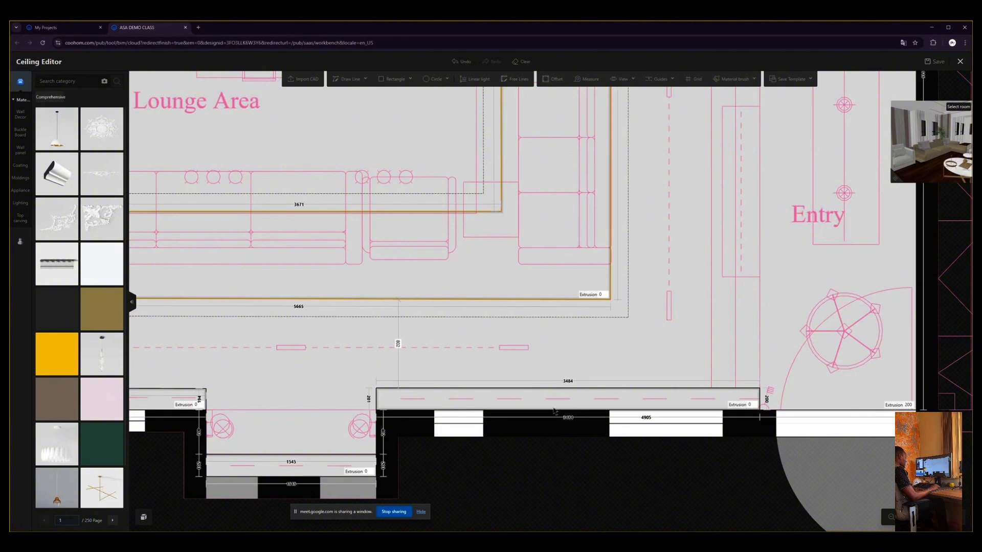
click(519, 390)
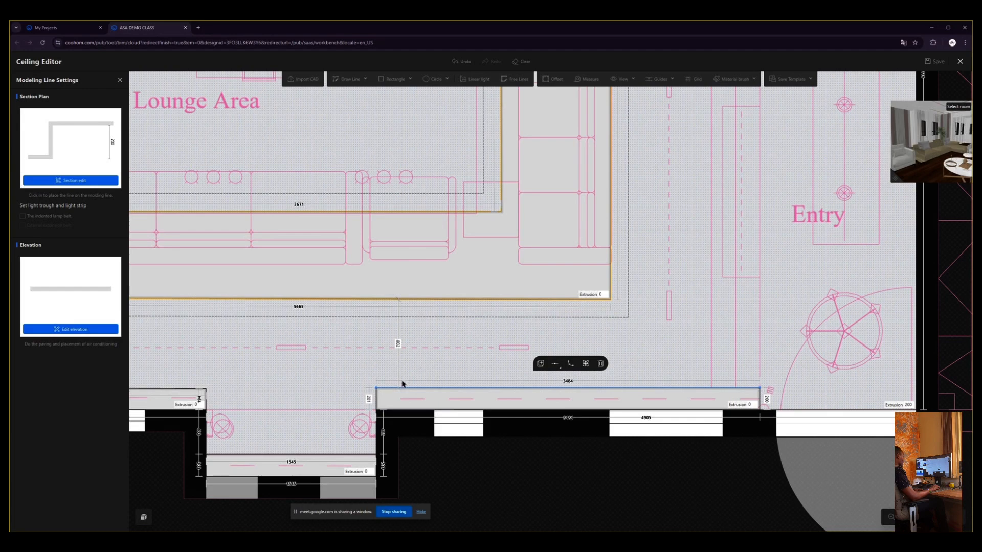
click(459, 415)
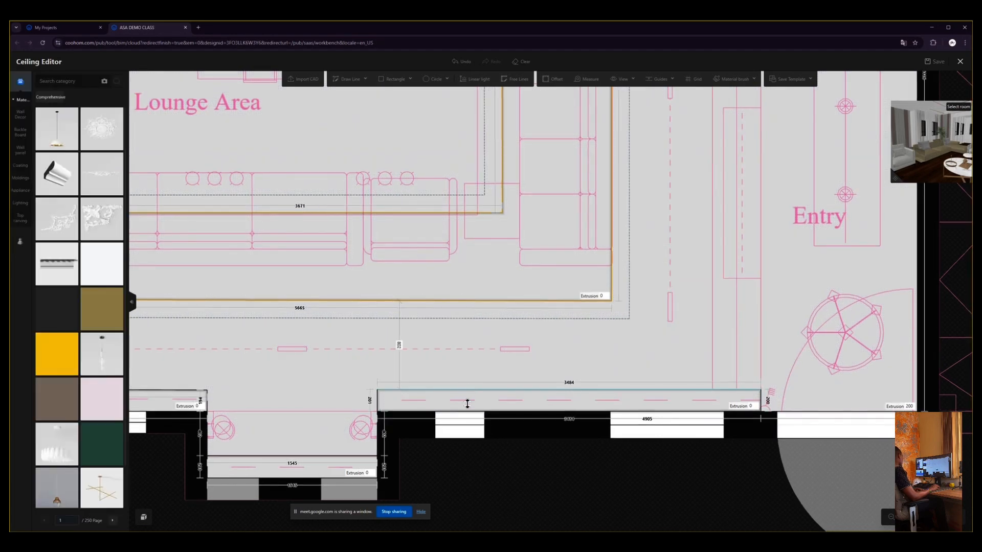
click(465, 403)
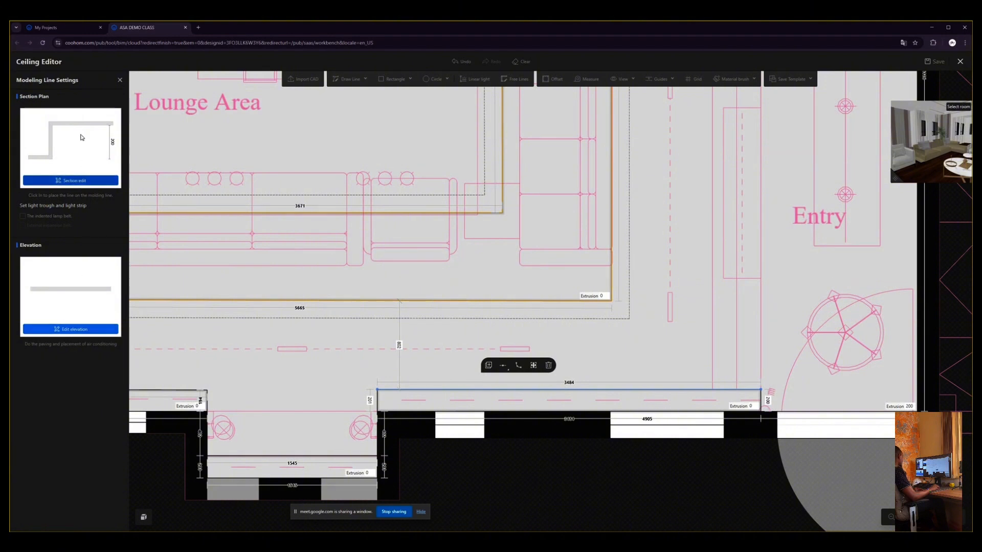
click(22, 217)
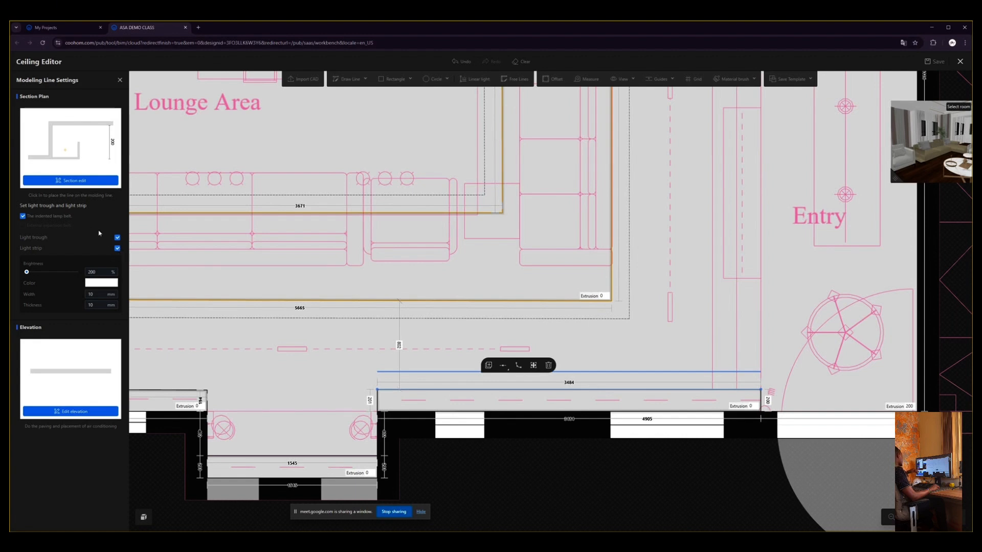
Set the entry-side window strip's light strip to 350% brightness and a dark blue colour.
double_click(100, 272)
click(100, 283)
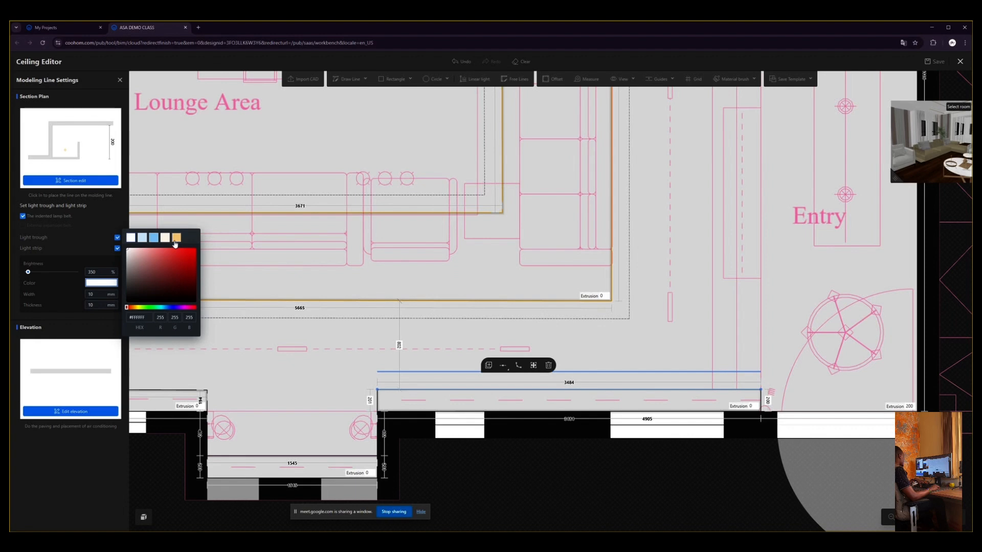
click(176, 238)
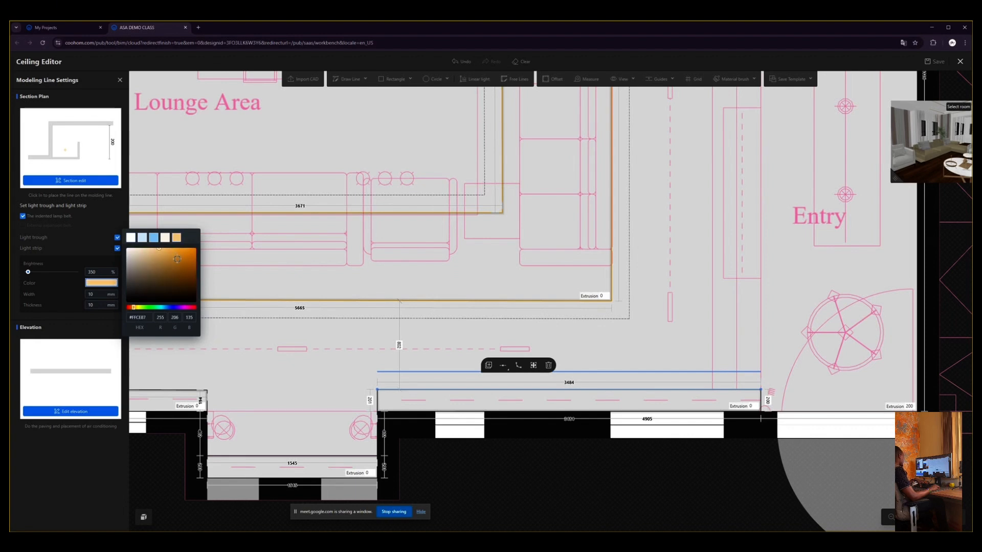
click(177, 260)
click(166, 308)
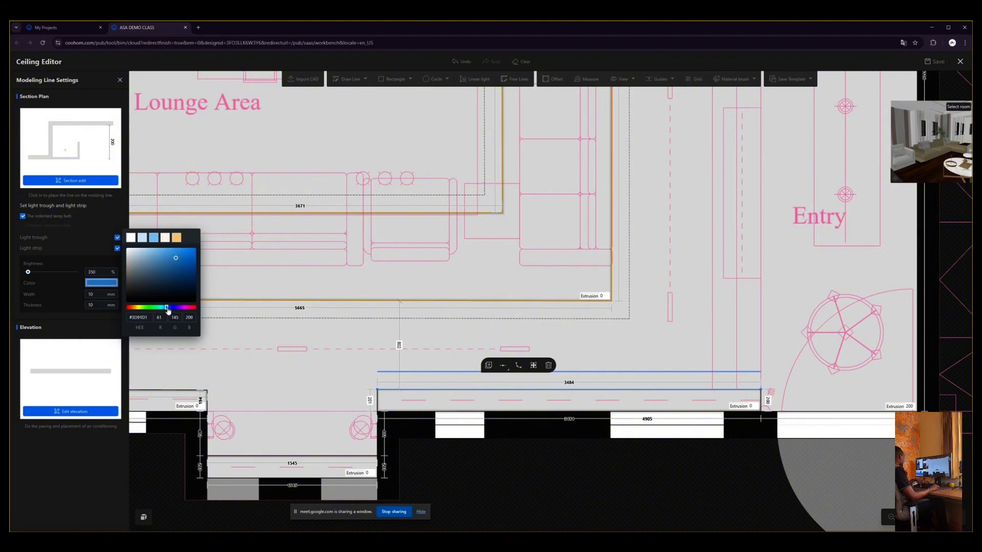
drag(178, 260, 176, 272)
click(88, 456)
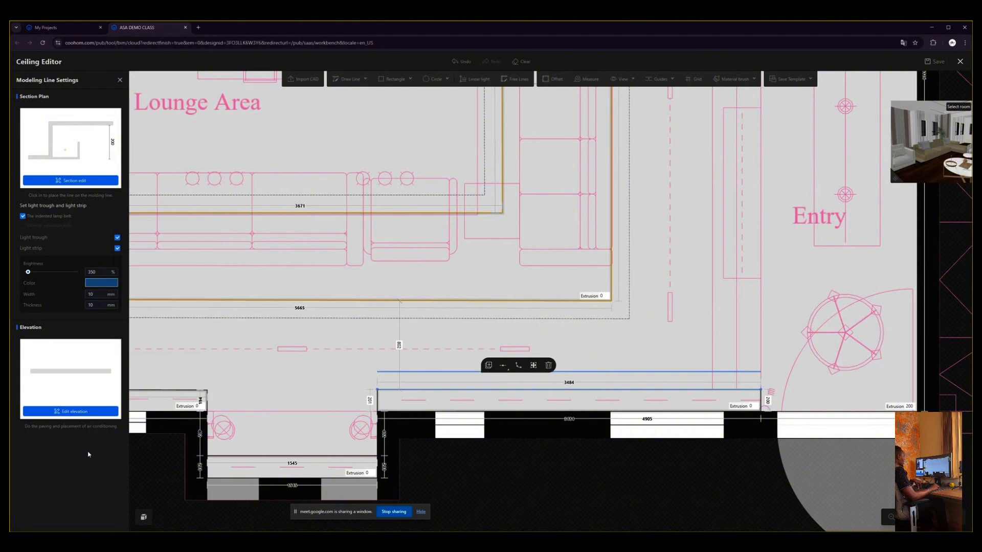
click(625, 472)
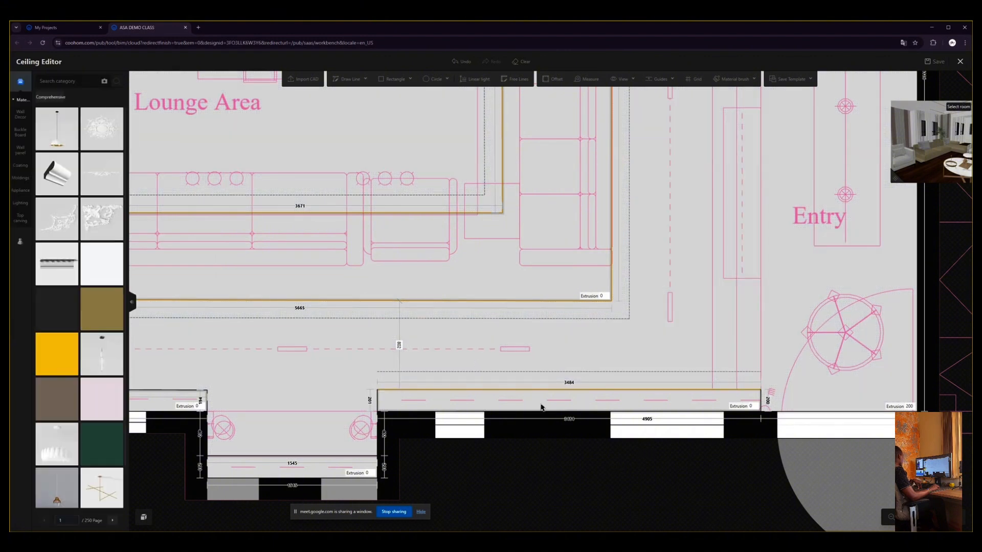
Copy the entry-side strip's blue lamp belt onto the bay strip's inner edge and both inner edges of the L-shaped corner strip.
click(511, 391)
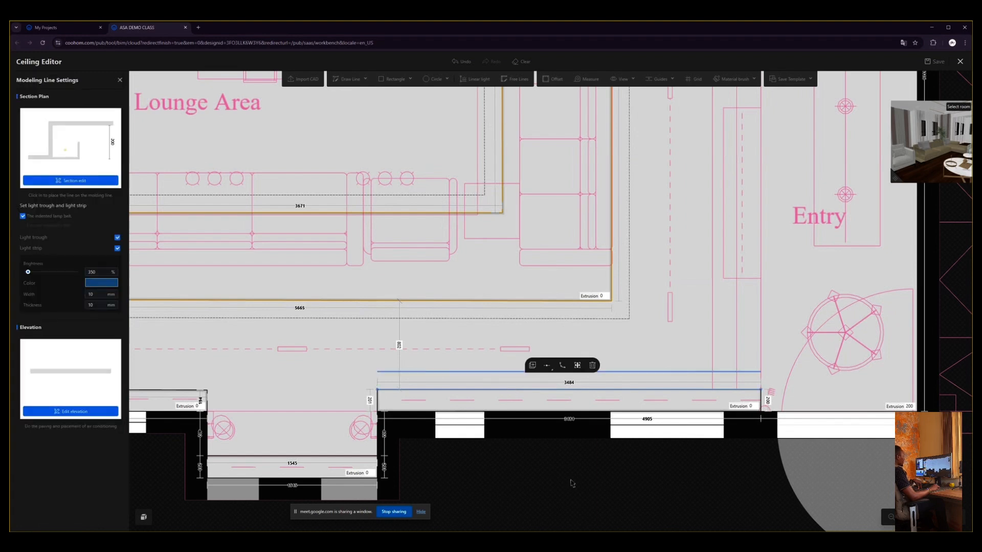
click(537, 479)
drag(523, 475, 773, 409)
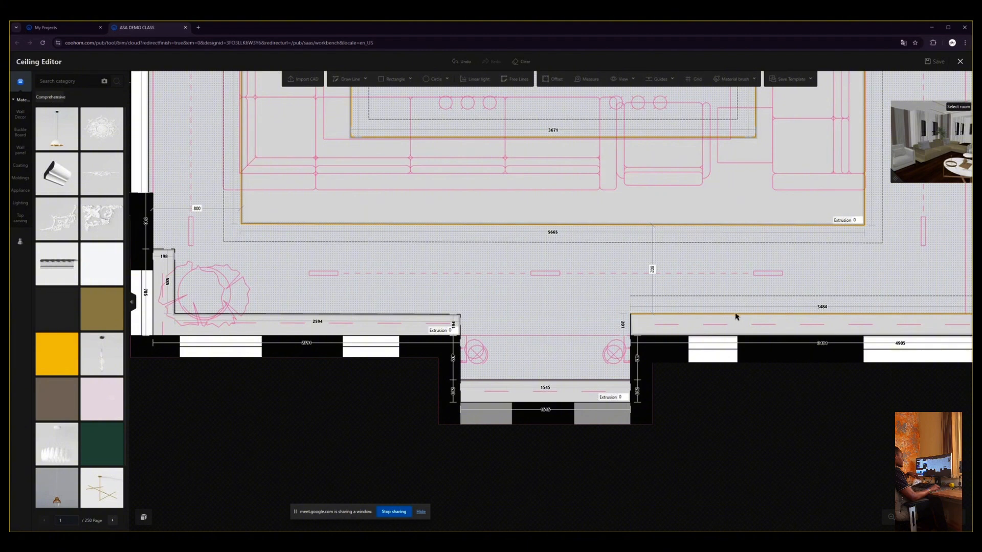
click(735, 315)
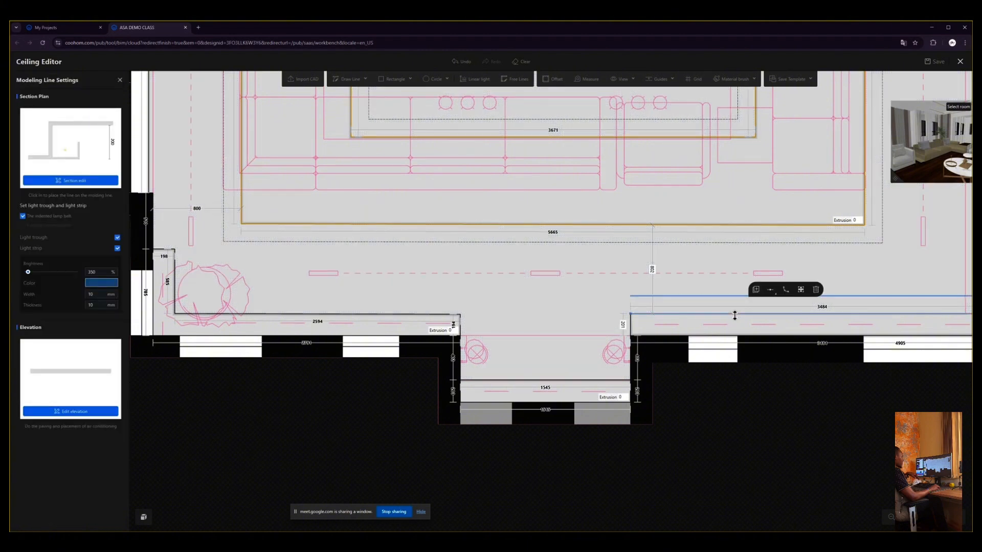
click(757, 293)
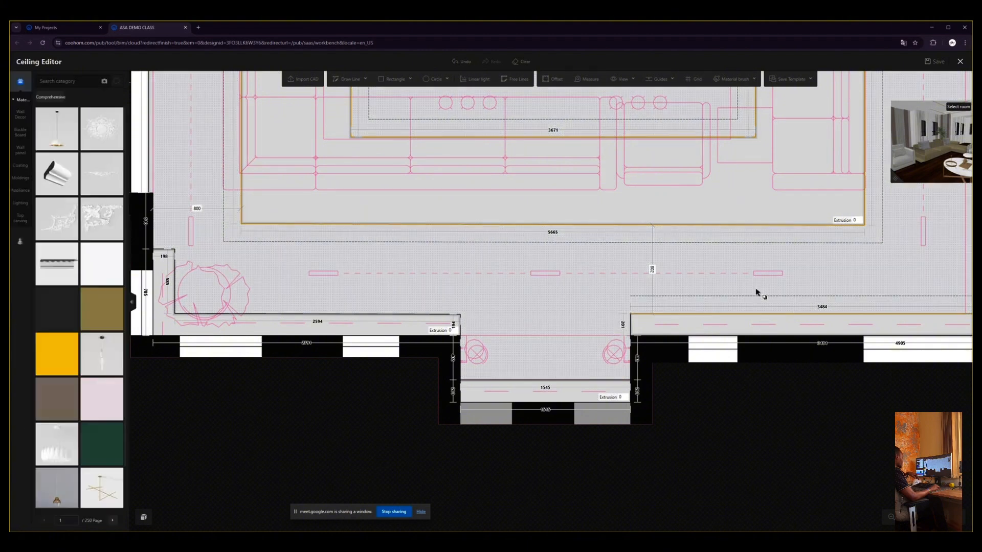
click(511, 383)
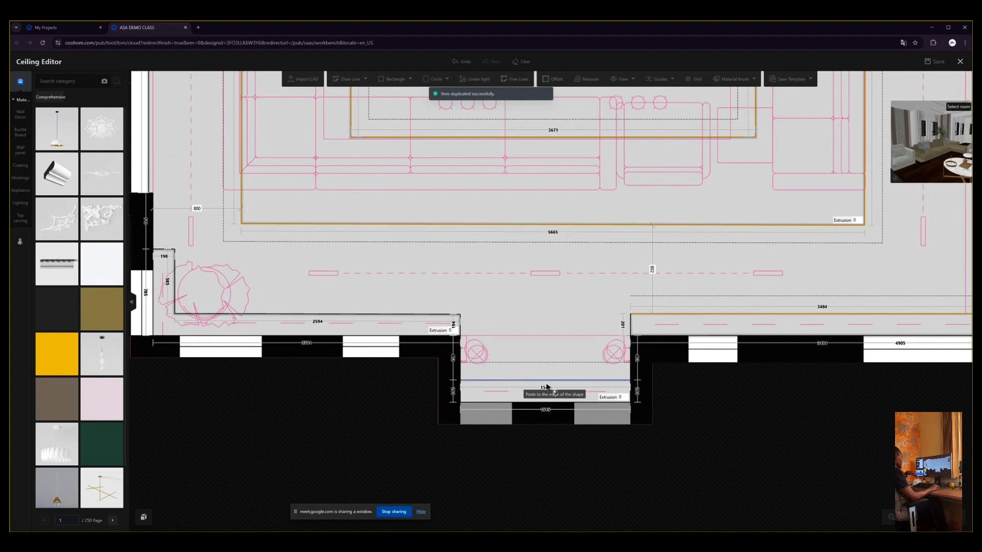
click(399, 316)
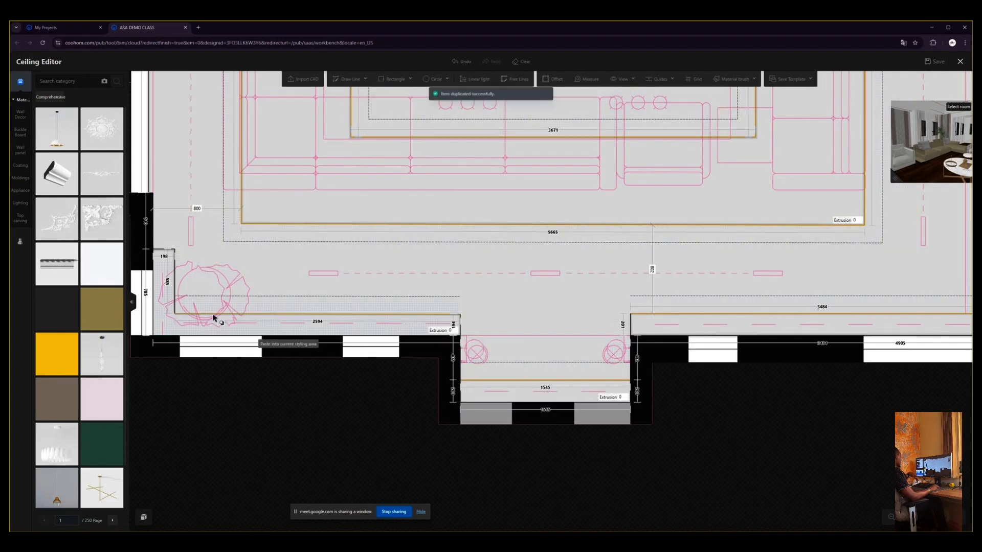
click(175, 281)
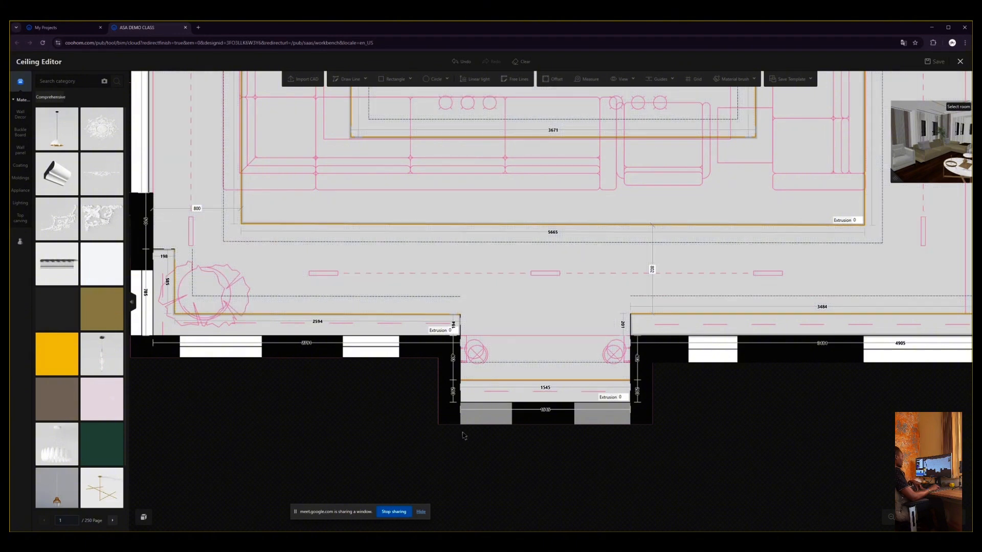
click(545, 381)
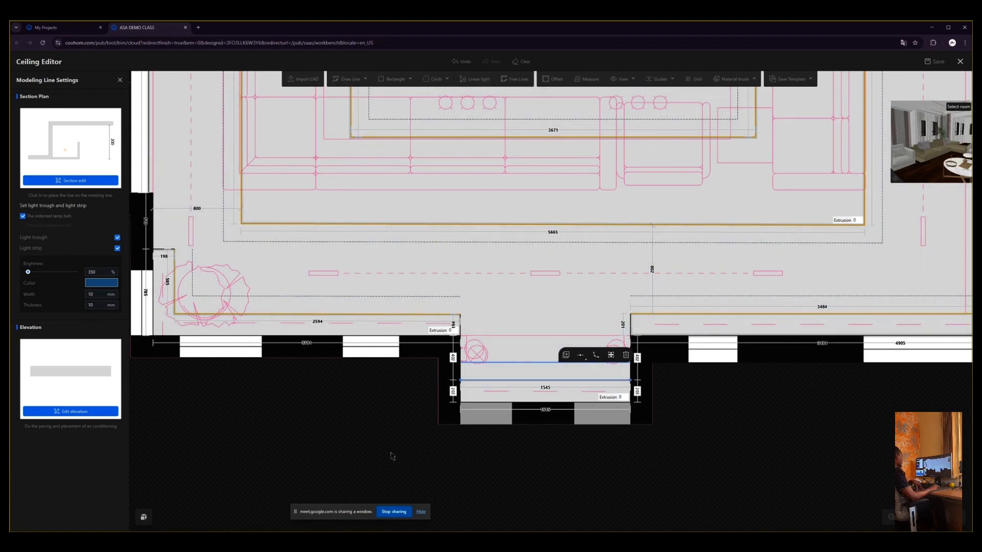
click(359, 423)
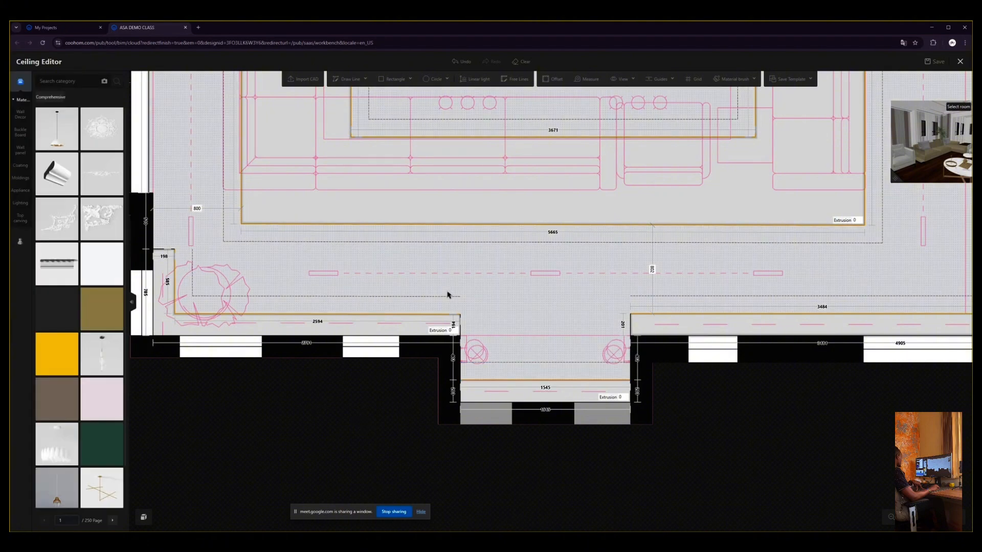
Try to draw a vertical linear light along the dashed underlay line between the U-shaped recess and the Entry, starting from its upper end.
scroll(302, 301, down, 2)
scroll(327, 368, down, 2)
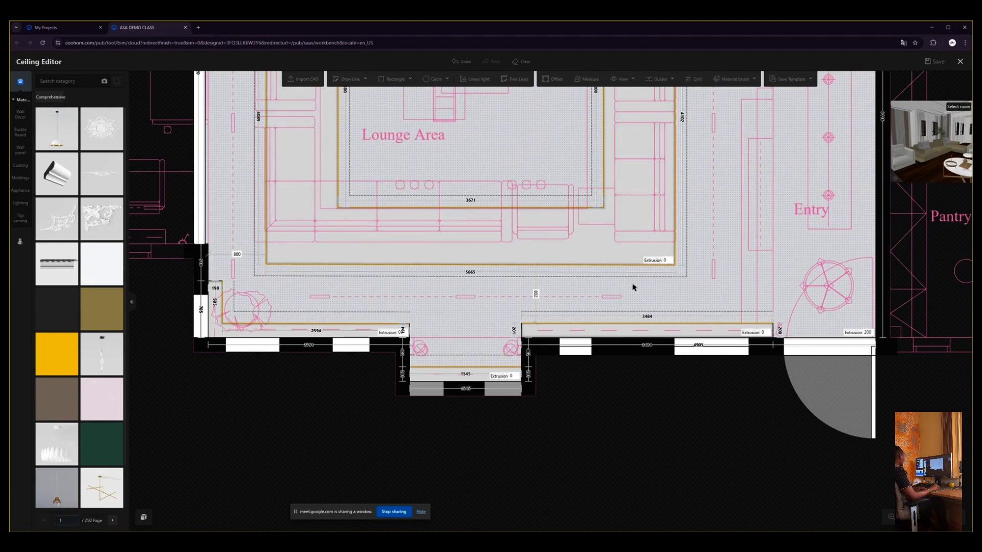
scroll(451, 338, down, 2)
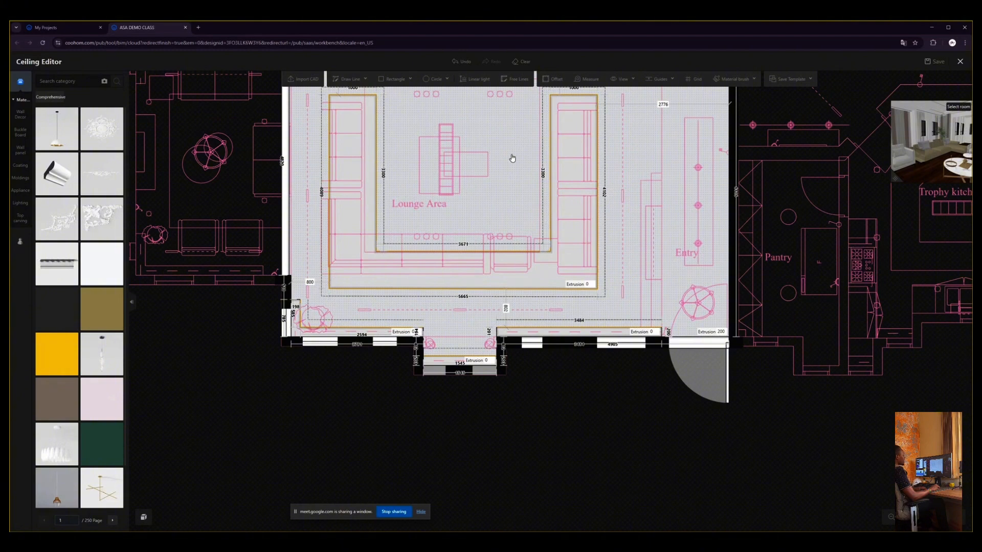
drag(513, 155, 487, 200)
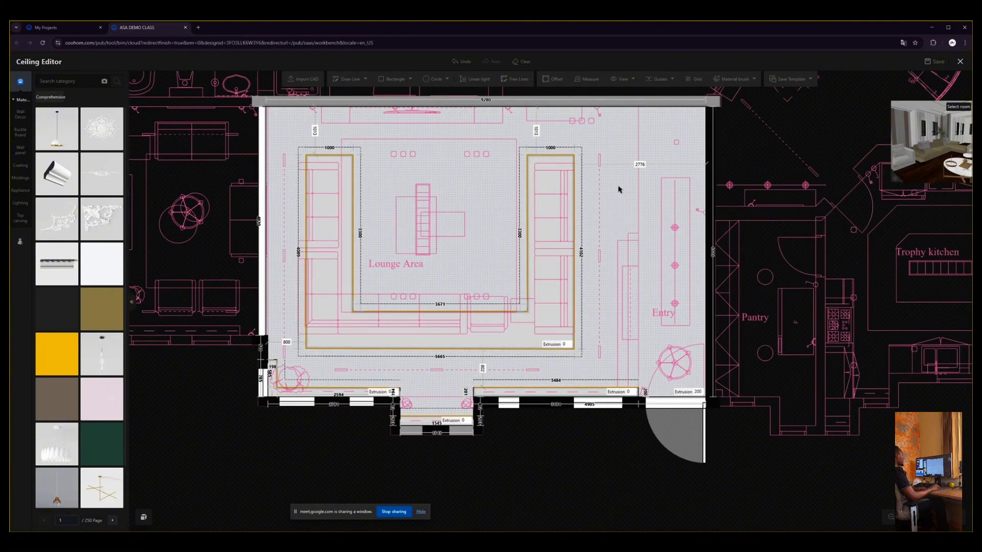
scroll(619, 186, up, 2)
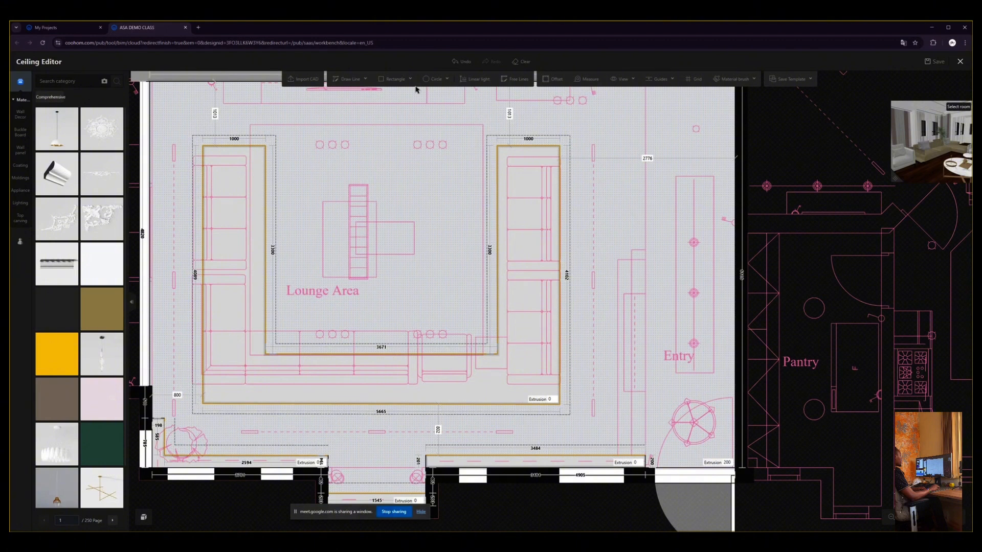
click(467, 81)
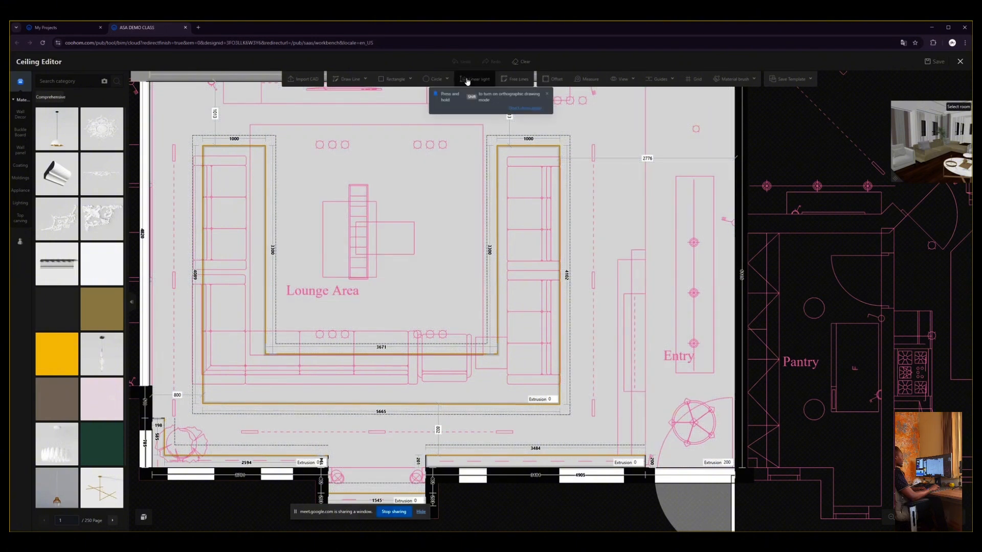
click(594, 146)
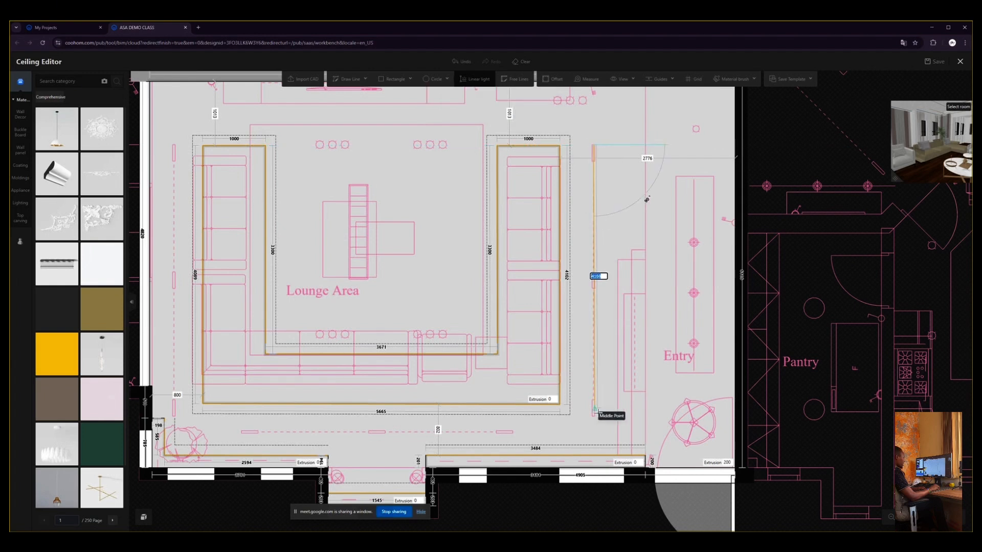
scroll(595, 415, up, 3)
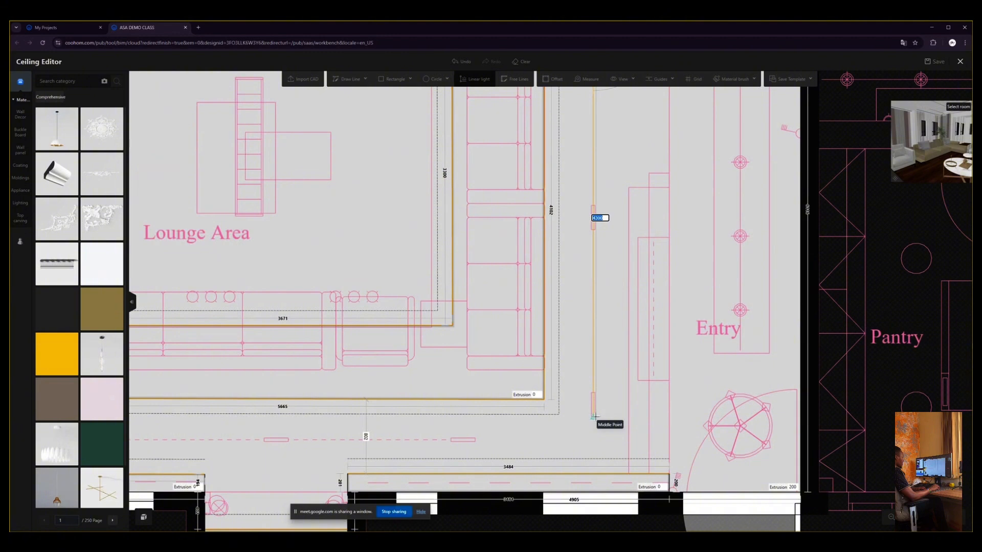
click(595, 415)
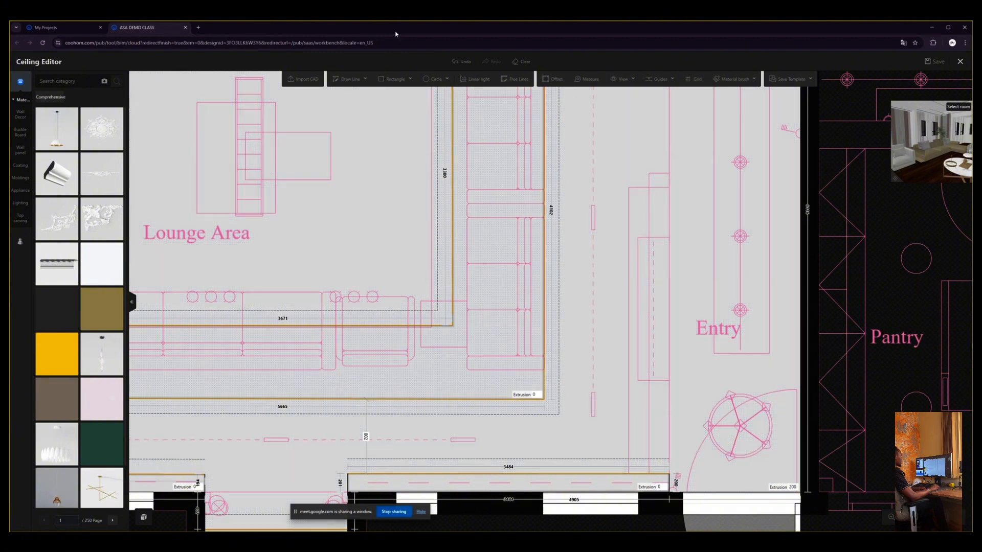
Draw a vertical linear light about 4300 mm long along the dashed underlay line between the U-shaped recess and the Entry, starting from its lower end.
click(473, 80)
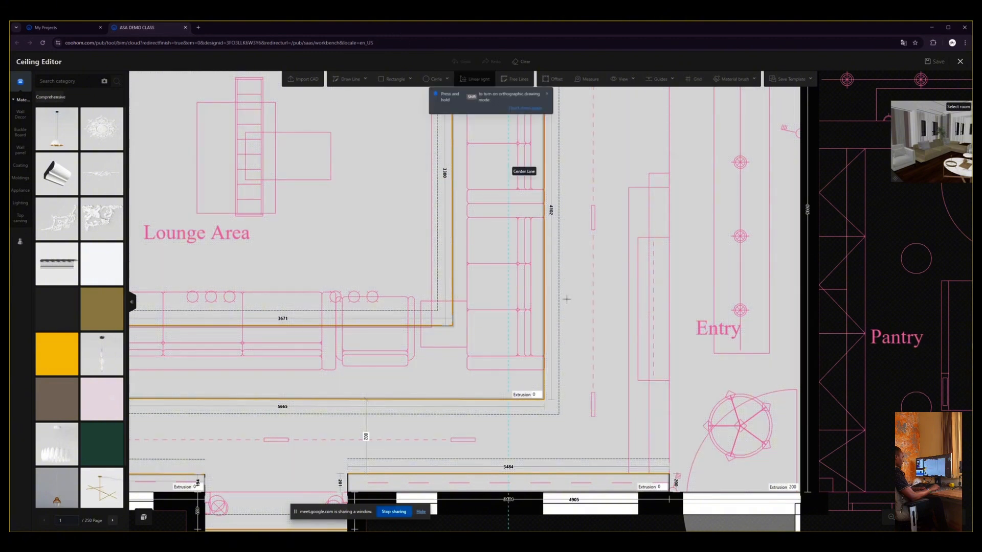
scroll(592, 412, up, 5)
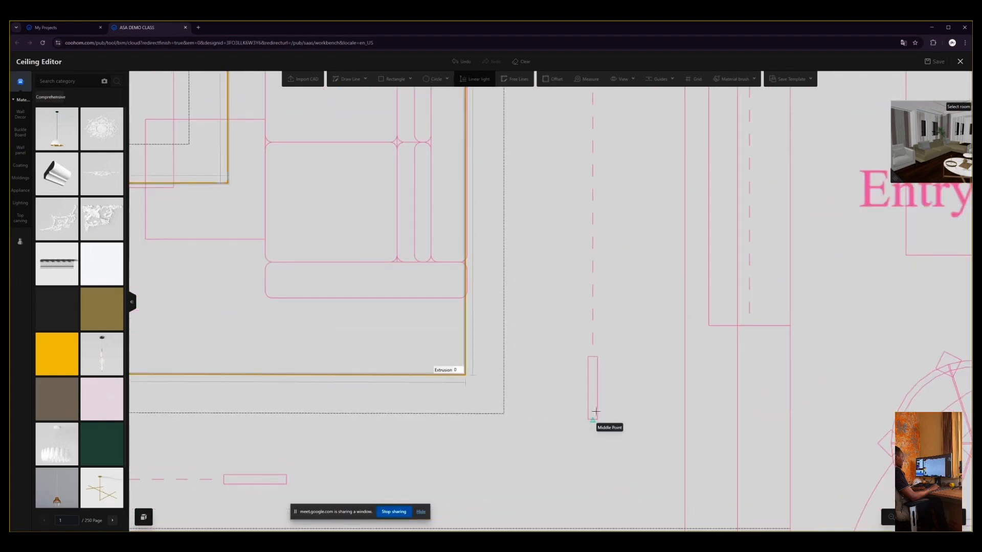
click(596, 411)
scroll(578, 425, down, 5)
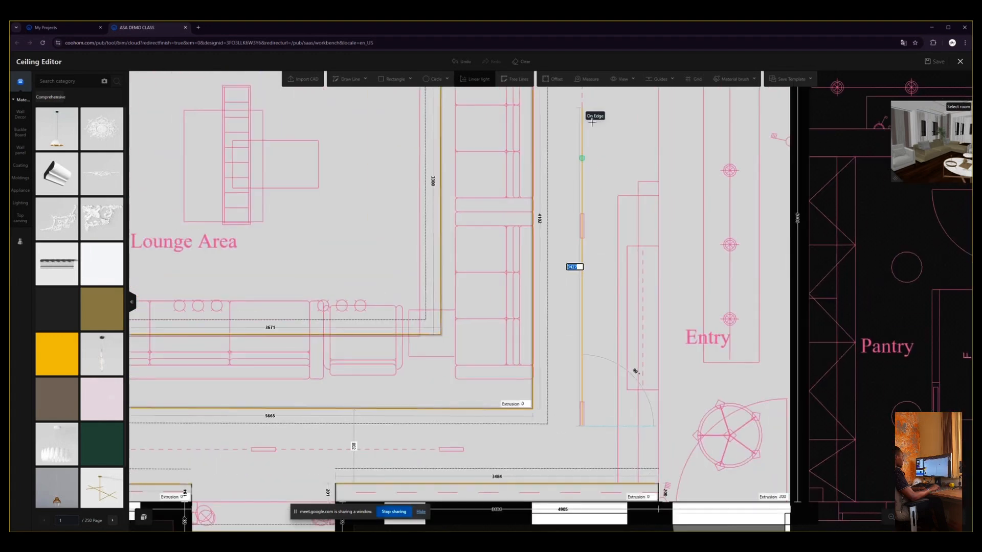
scroll(587, 248, up, 5)
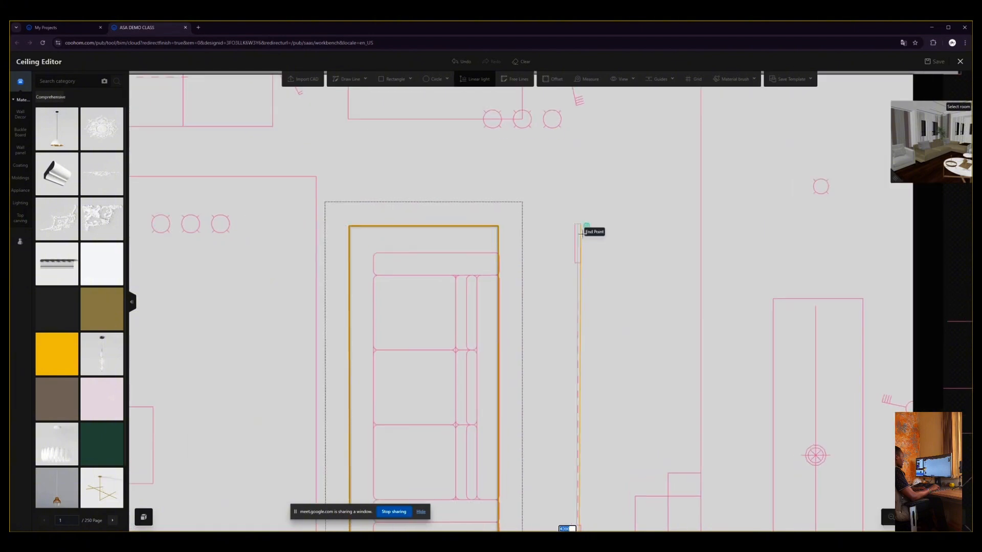
scroll(581, 232, up, 1)
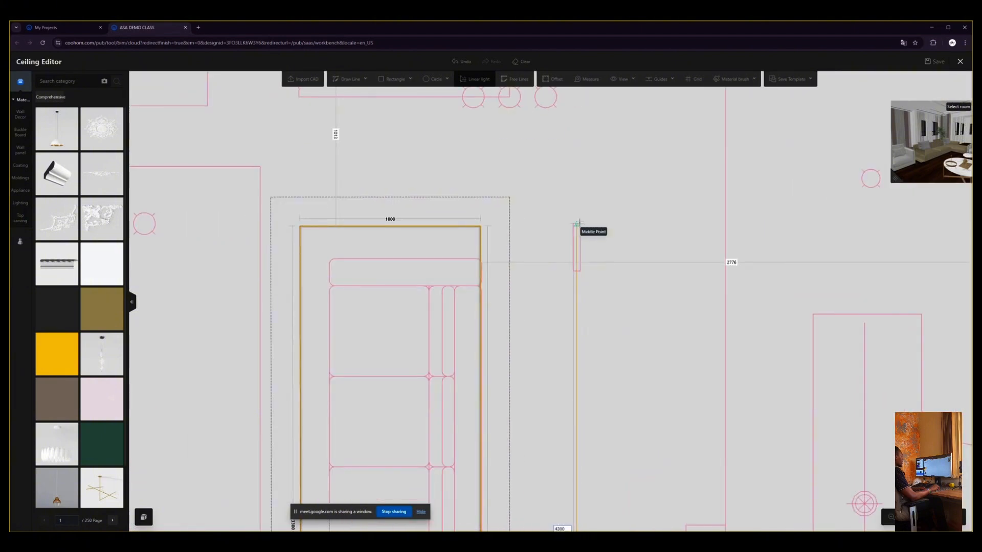
click(578, 223)
key(Escape)
scroll(609, 160, down, 1)
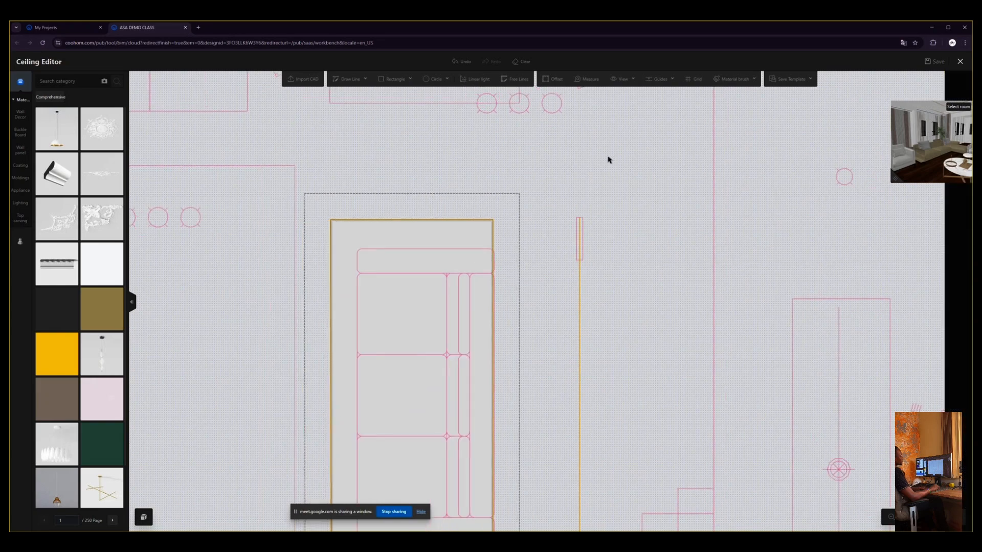
scroll(611, 161, down, 4)
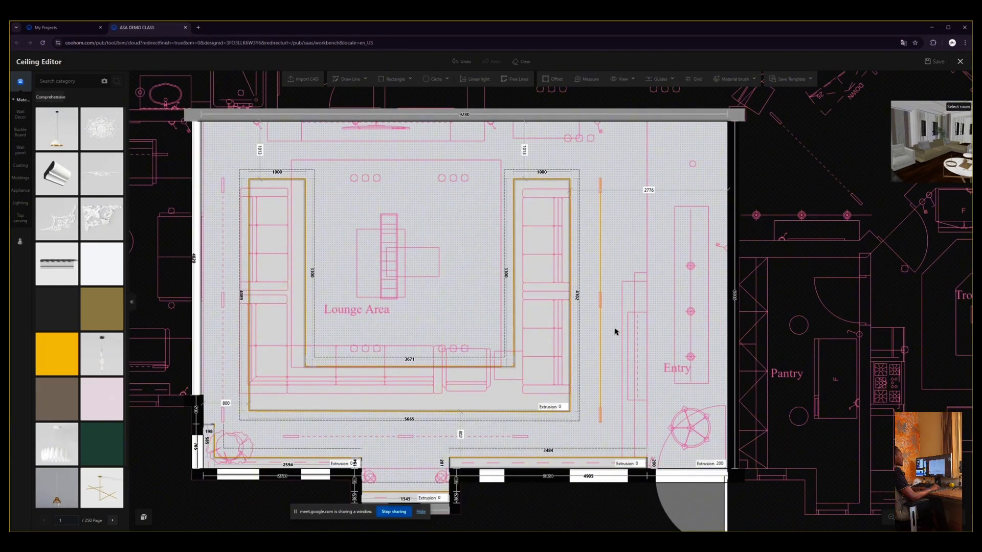
Examine the ceiling recess, window strips and new linear light in the enlarged 3D preview, viewing the lounge from several directions.
middle_drag(616, 332, 668, 331)
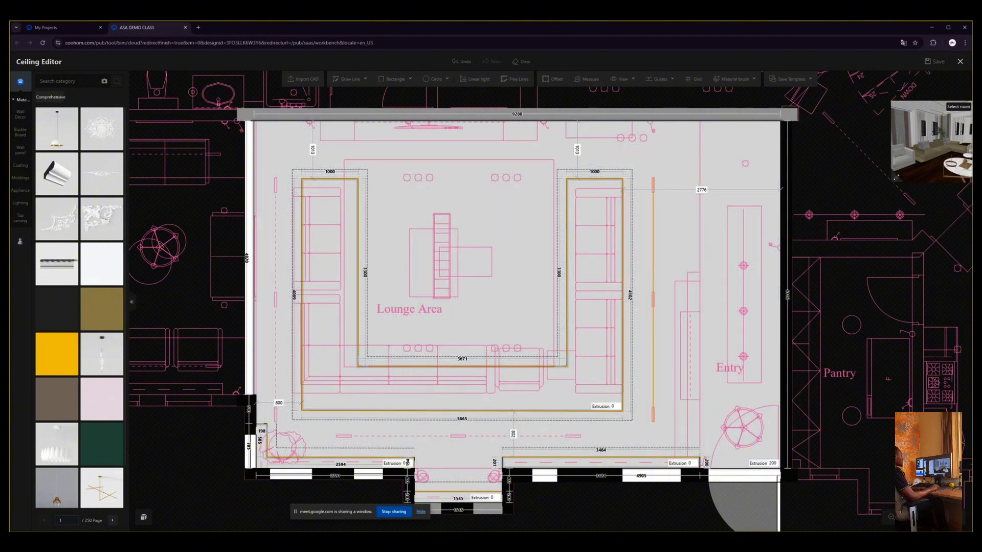
drag(896, 178, 354, 482)
drag(829, 267, 859, 227)
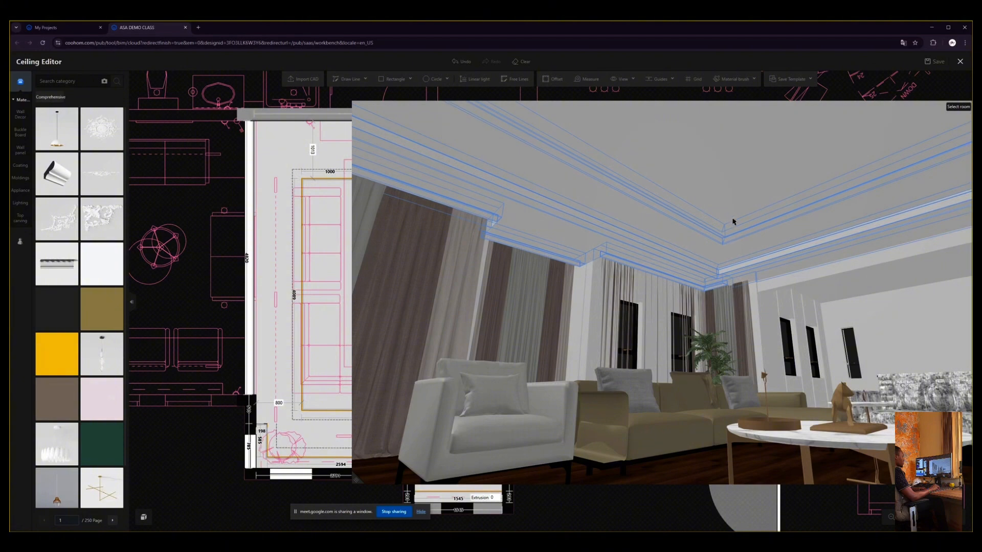
drag(646, 290, 901, 295)
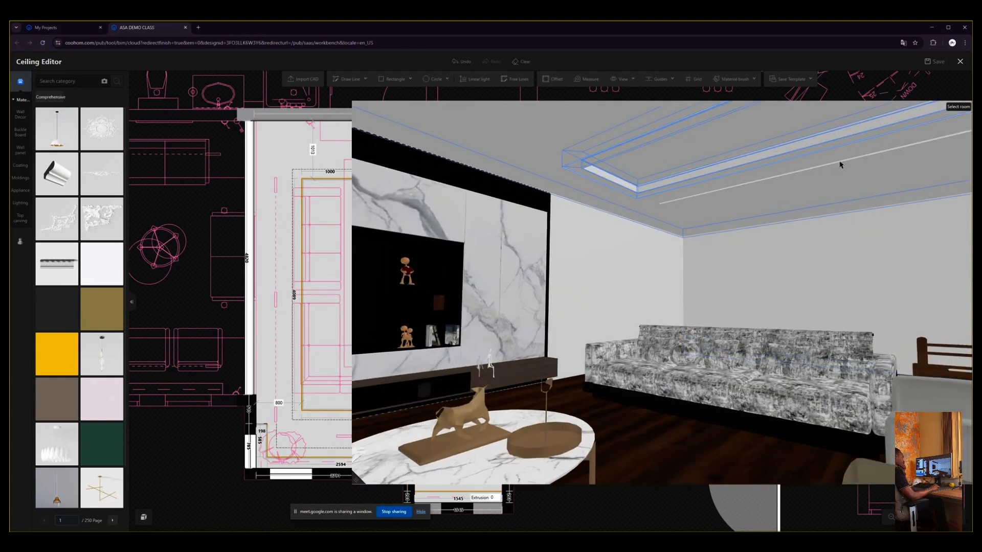
drag(737, 251, 714, 278)
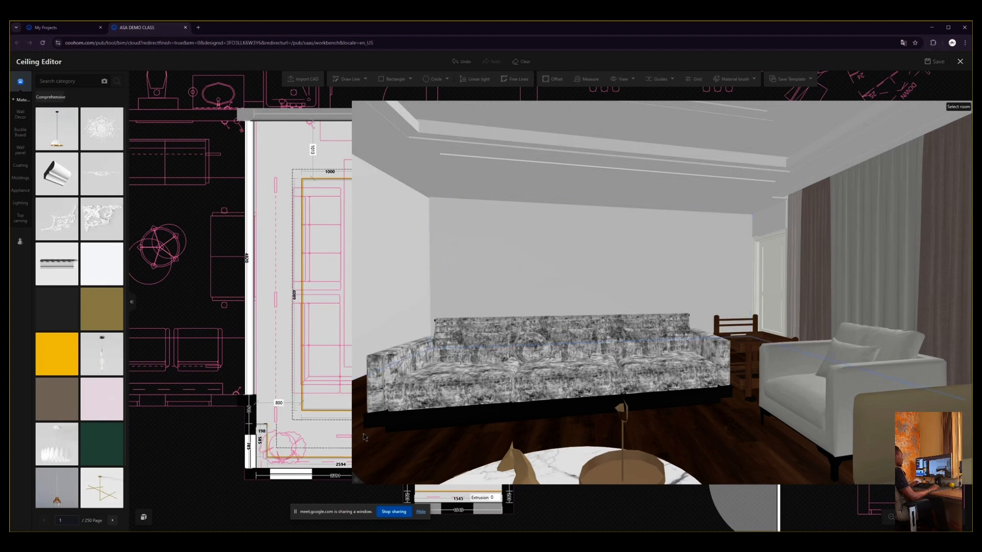
click(396, 457)
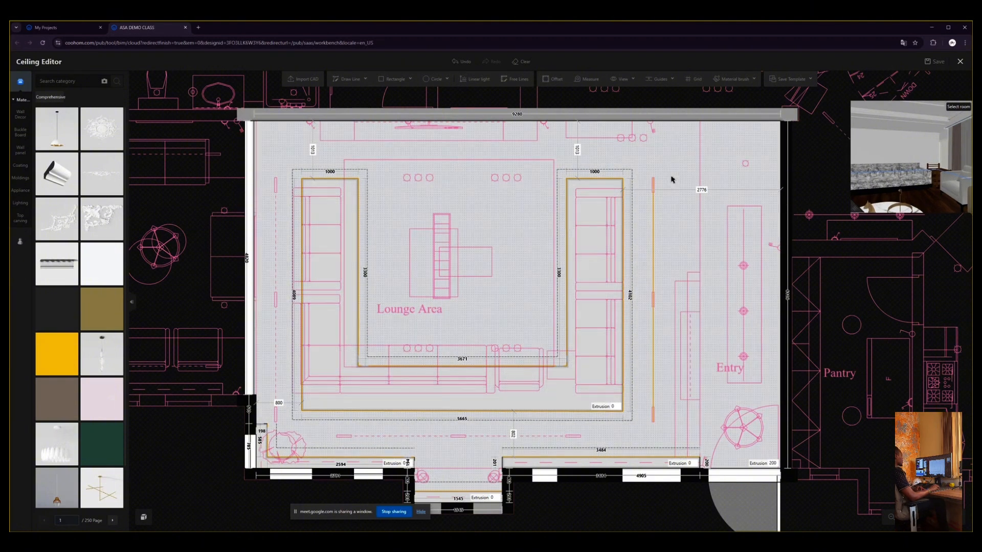
Try to draw a vertical linear light along the dashed line by the side wall opposite the Entry, starting from its upper end.
click(480, 80)
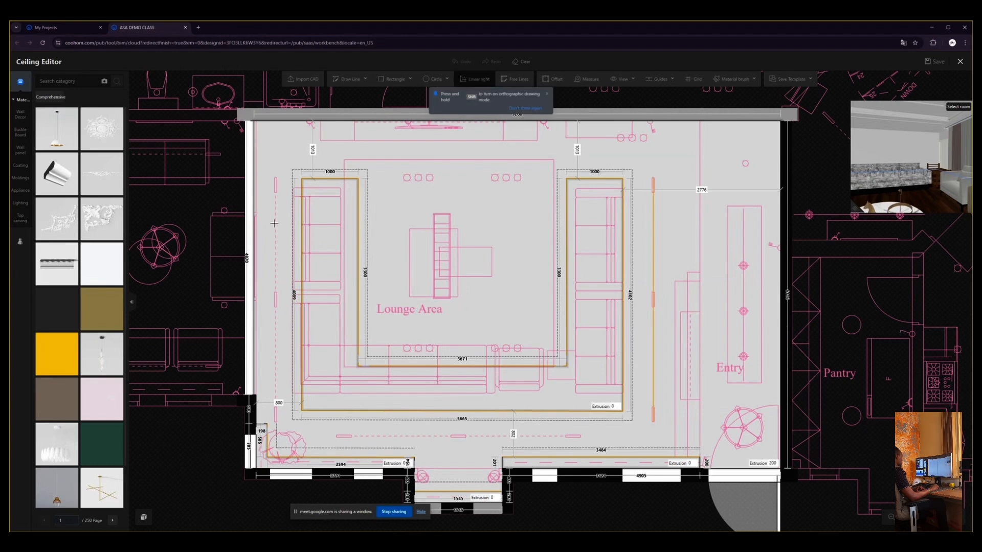
scroll(293, 165, up, 5)
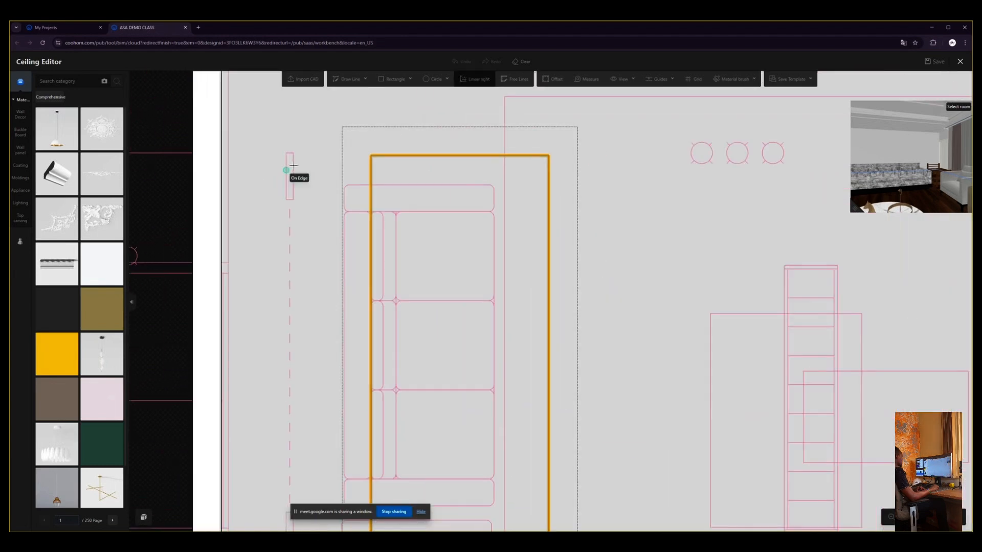
scroll(293, 165, up, 2)
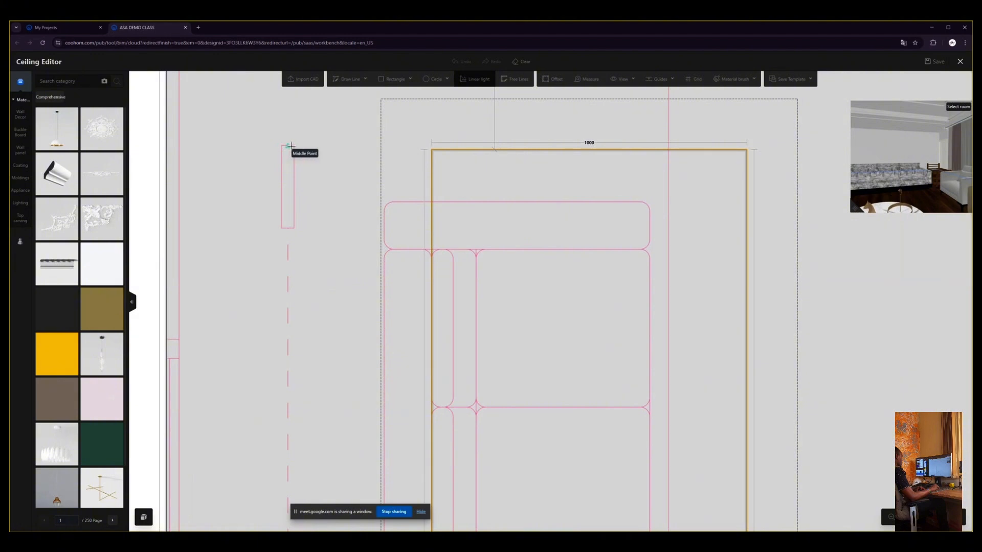
click(289, 147)
scroll(292, 144, down, 4)
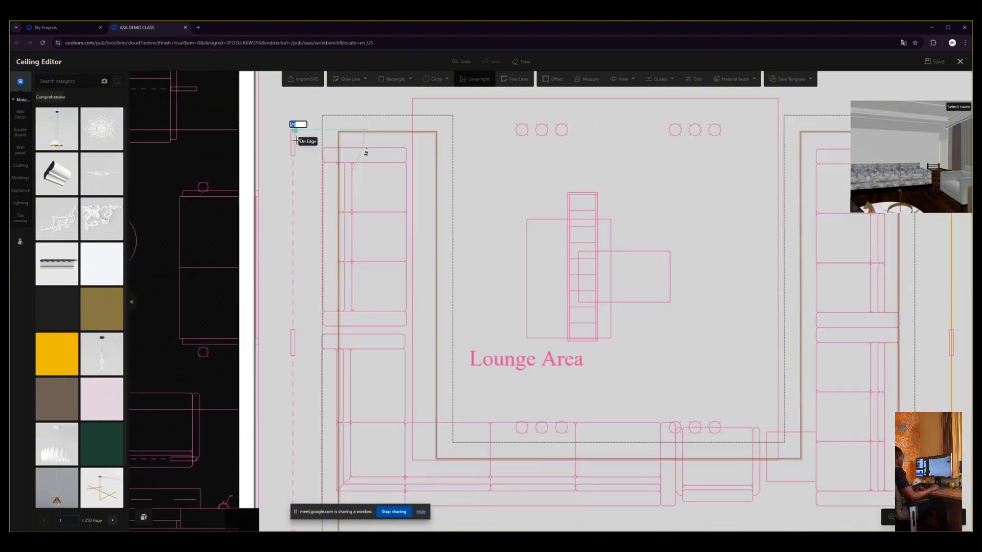
scroll(295, 140, down, 3)
scroll(296, 352, up, 5)
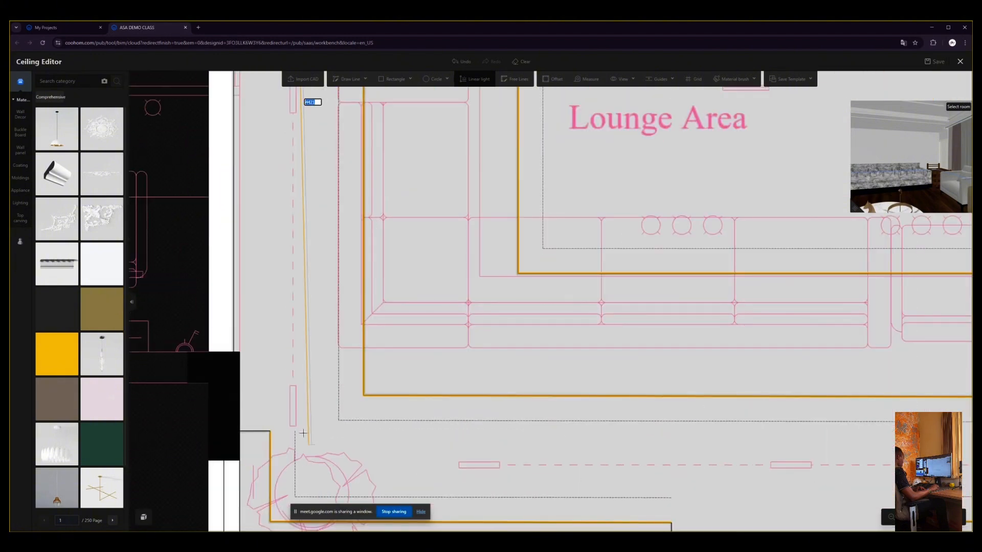
click(287, 422)
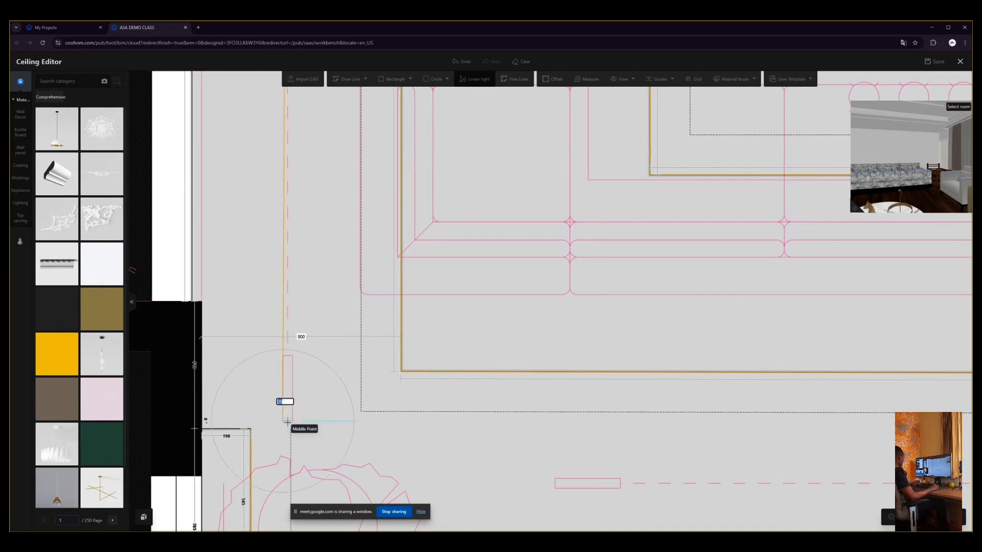
right_click(286, 422)
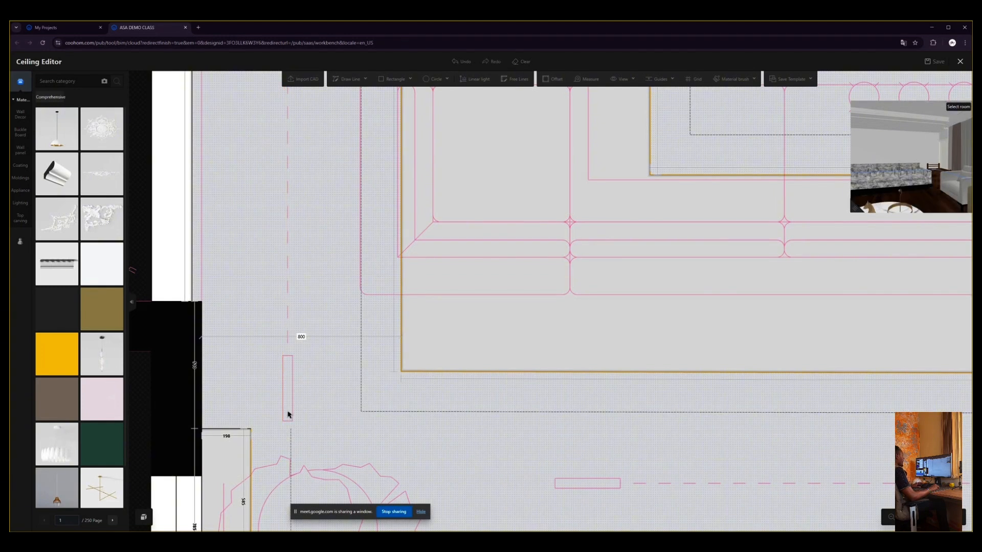
Draw a vertical linear light from the lower to the upper end of the dashed line between the U-shaped recess and the wall opposite the Entry.
click(467, 83)
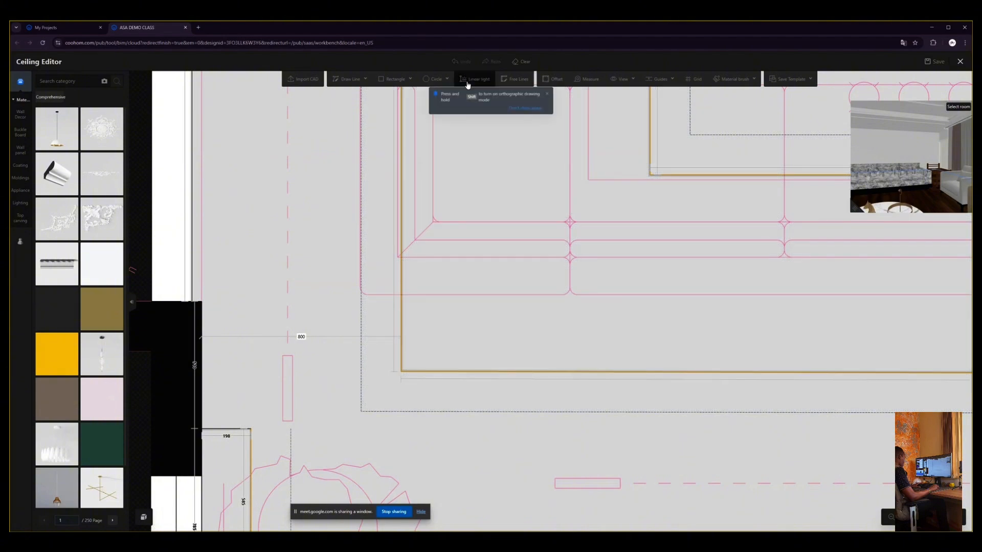
click(288, 423)
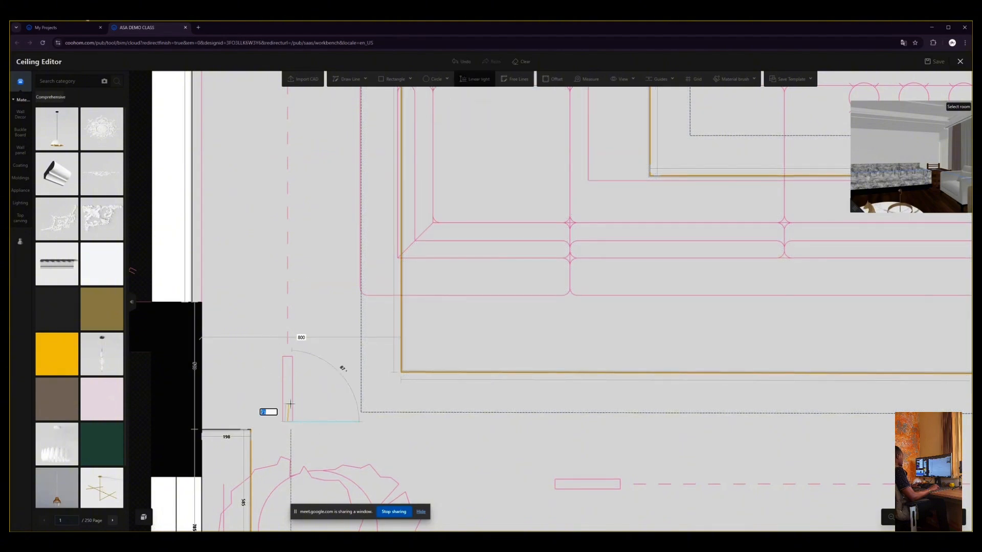
scroll(288, 426, down, 2)
scroll(289, 429, down, 2)
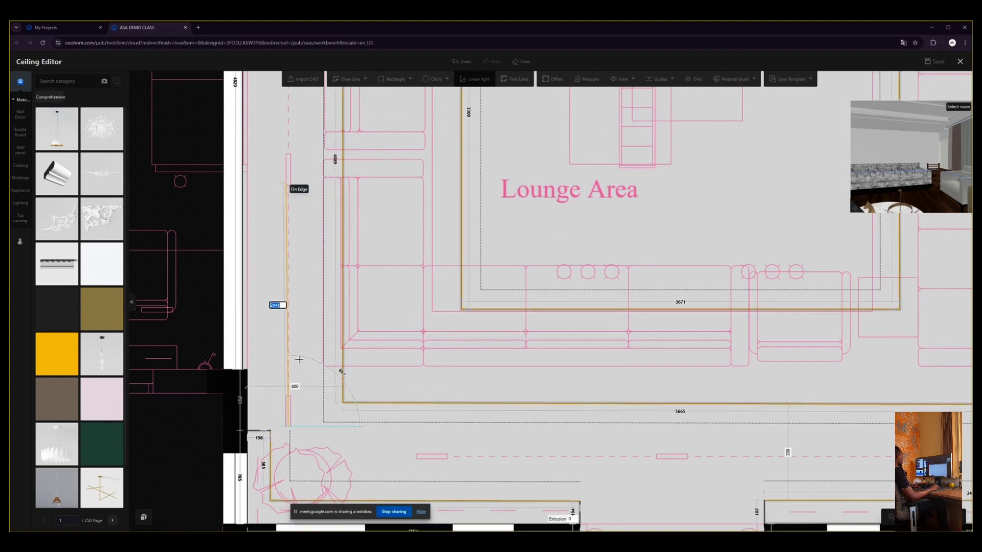
scroll(288, 220, down, 3)
middle_drag(288, 170, 279, 333)
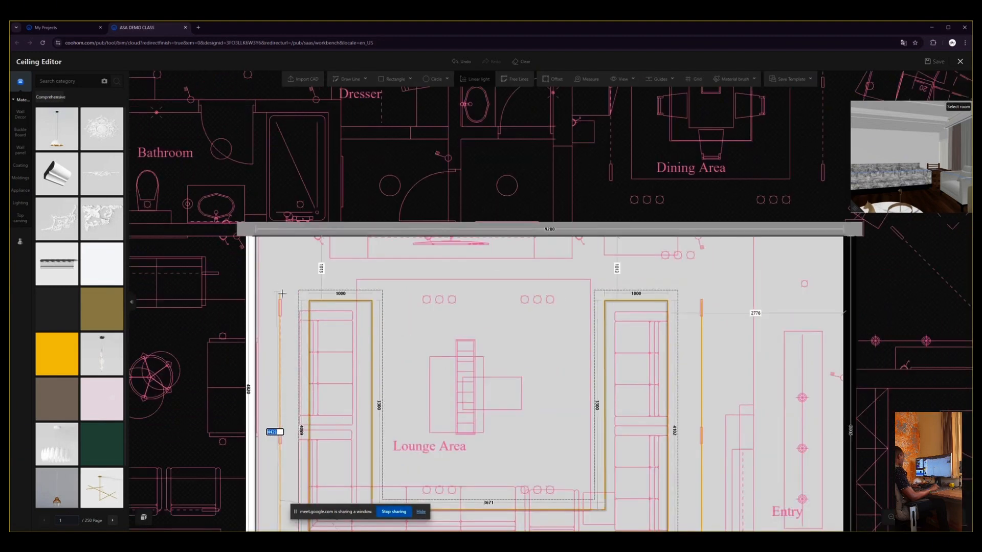
scroll(281, 307, up, 4)
scroll(281, 304, up, 4)
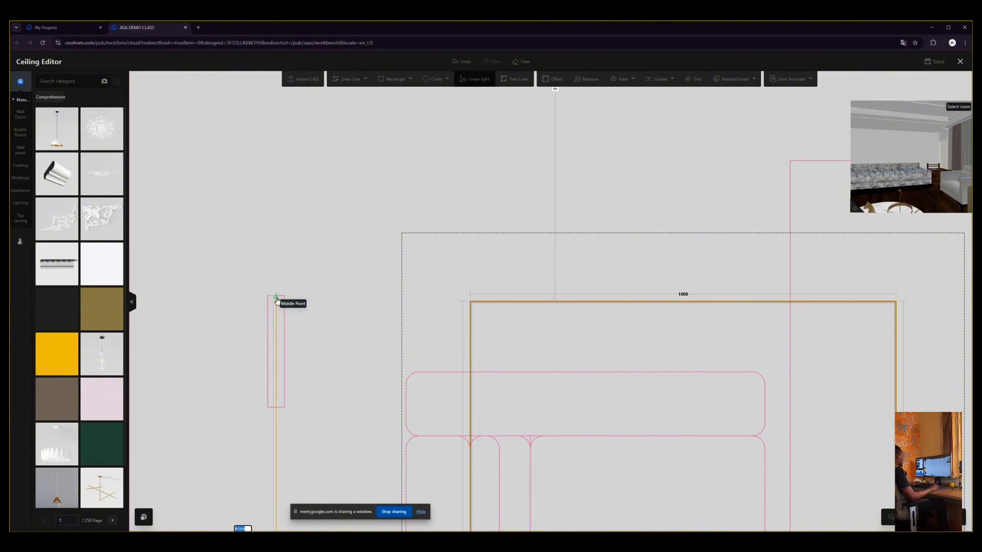
click(277, 300)
key(Escape)
scroll(307, 226, down, 1)
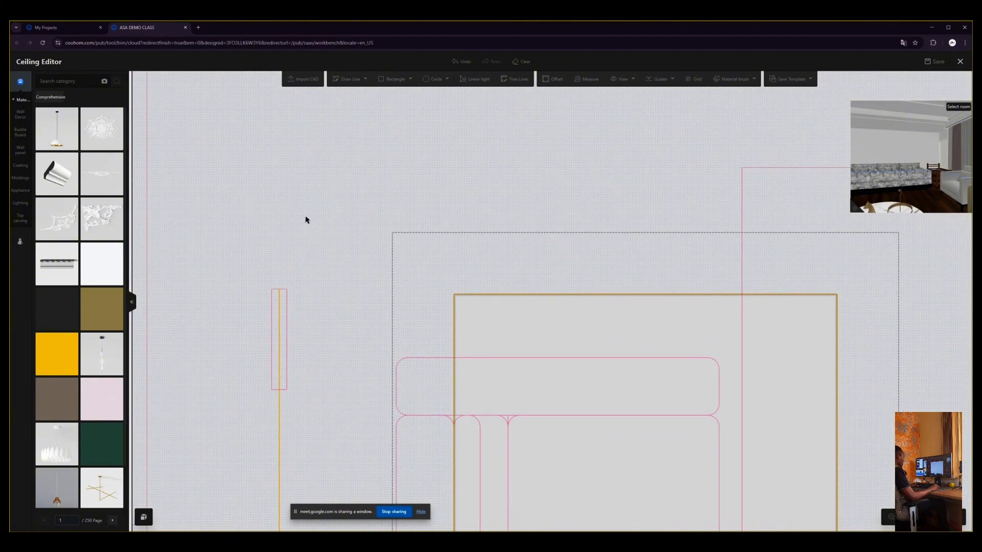
scroll(312, 205, down, 10)
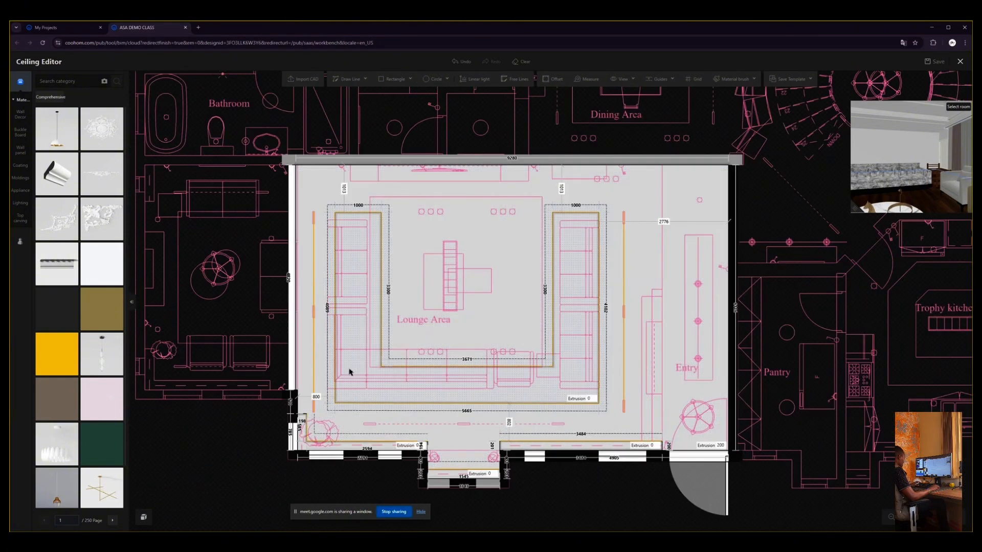
Draw a horizontal linear light along the full dashed underlay line between the U-shaped recess and the window strips.
scroll(371, 429, up, 8)
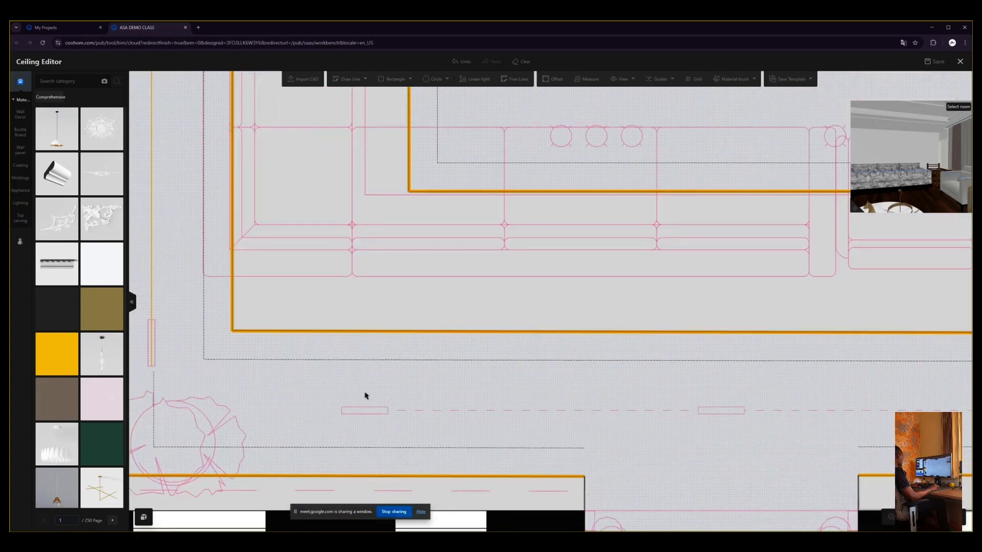
click(475, 79)
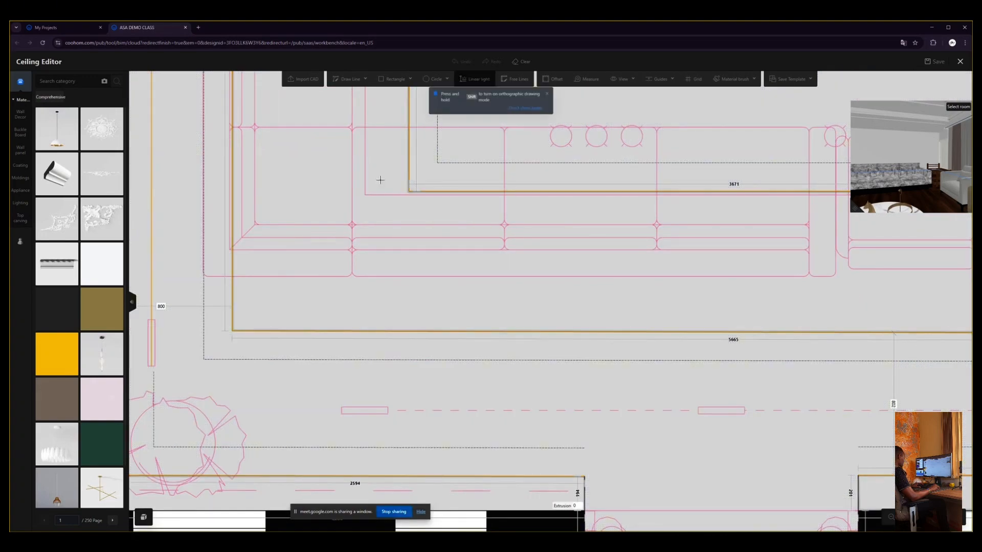
scroll(338, 423, up, 2)
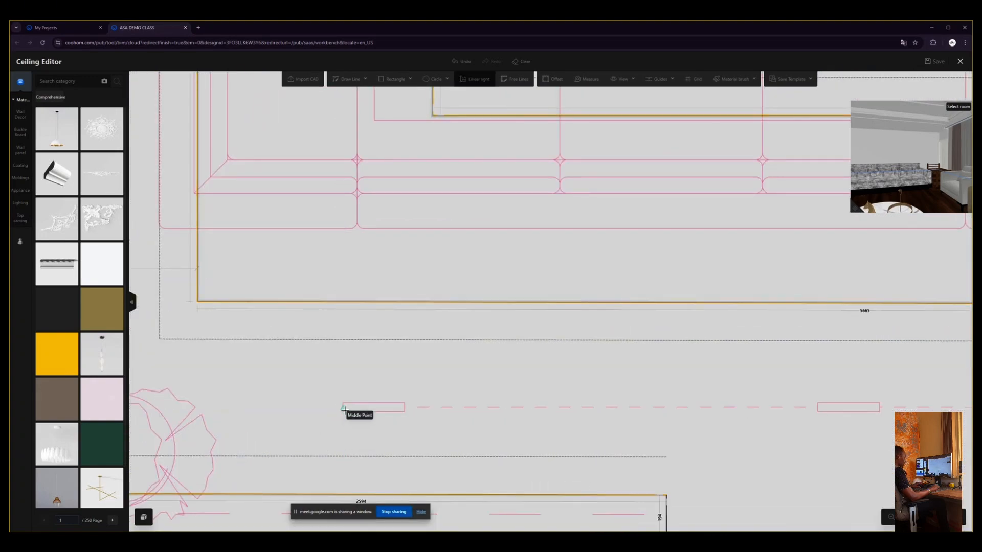
click(343, 407)
scroll(289, 409, down, 5)
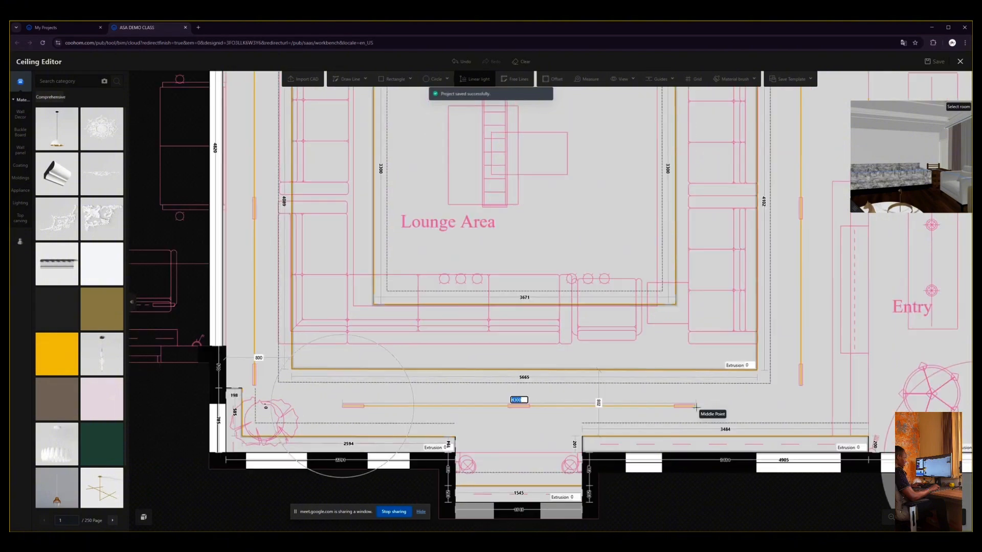
scroll(640, 407, up, 2)
scroll(690, 408, up, 5)
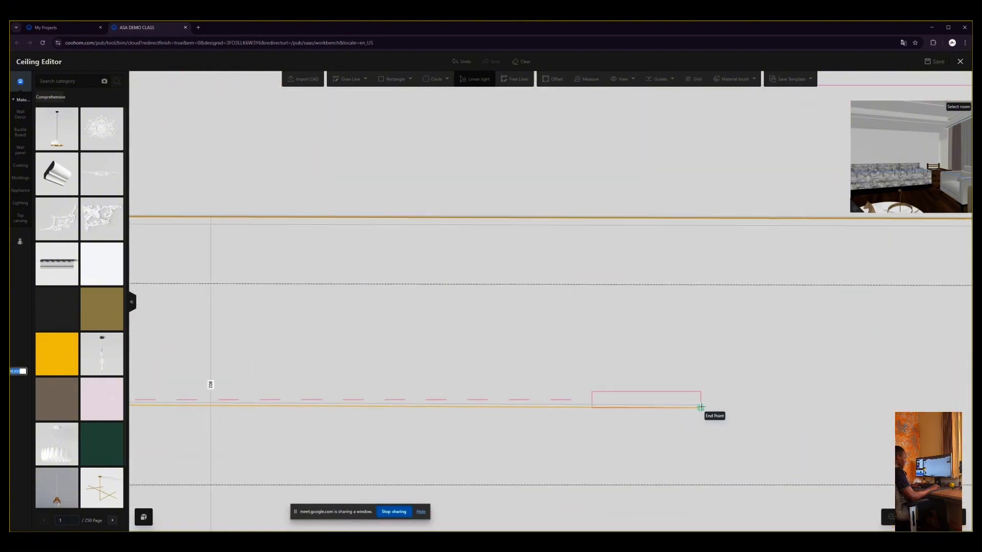
click(701, 401)
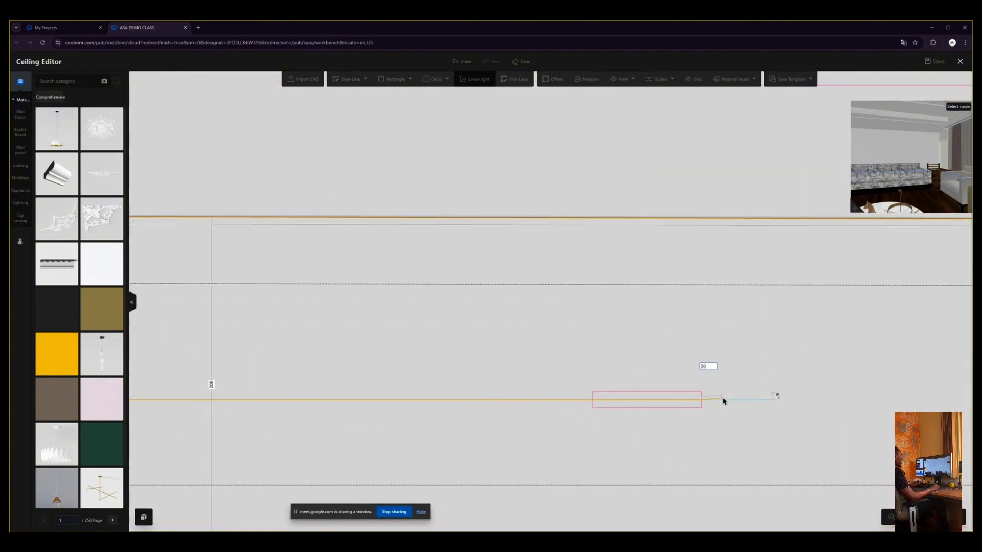
key(Escape)
scroll(552, 337, down, 8)
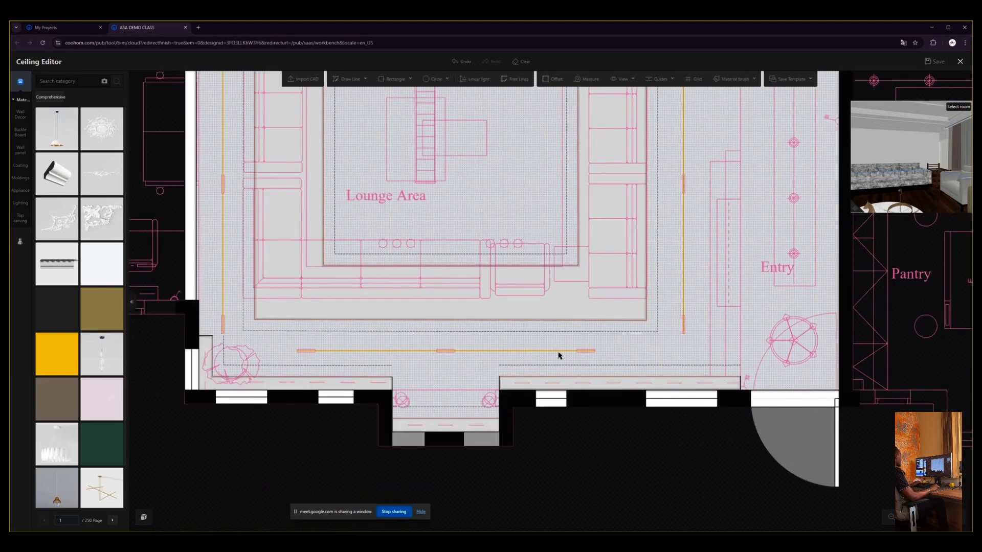
Check the linear lights around the U-shaped recess, save the lounge ceiling and exit the Ceiling Editor to the floor plan.
click(365, 153)
scroll(371, 171, up, 3)
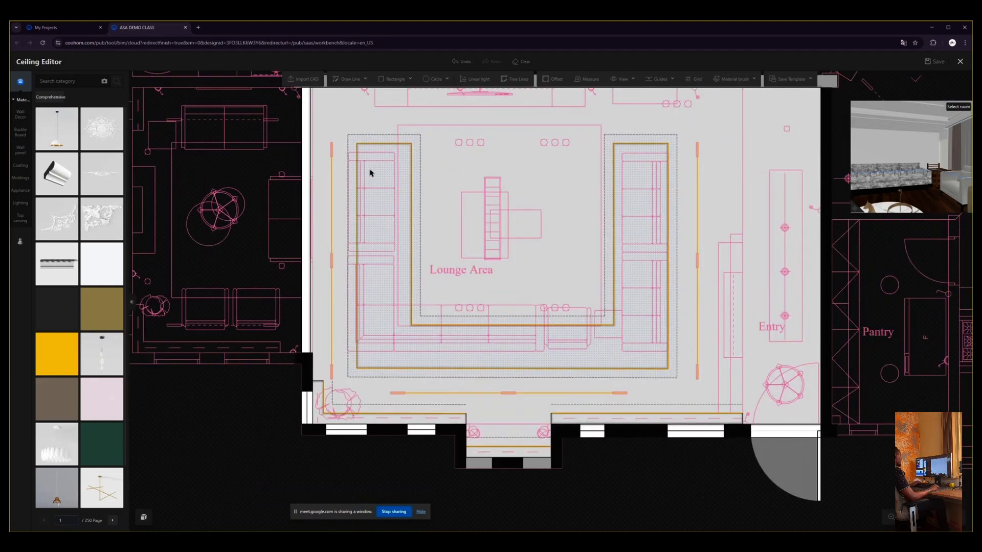
click(329, 174)
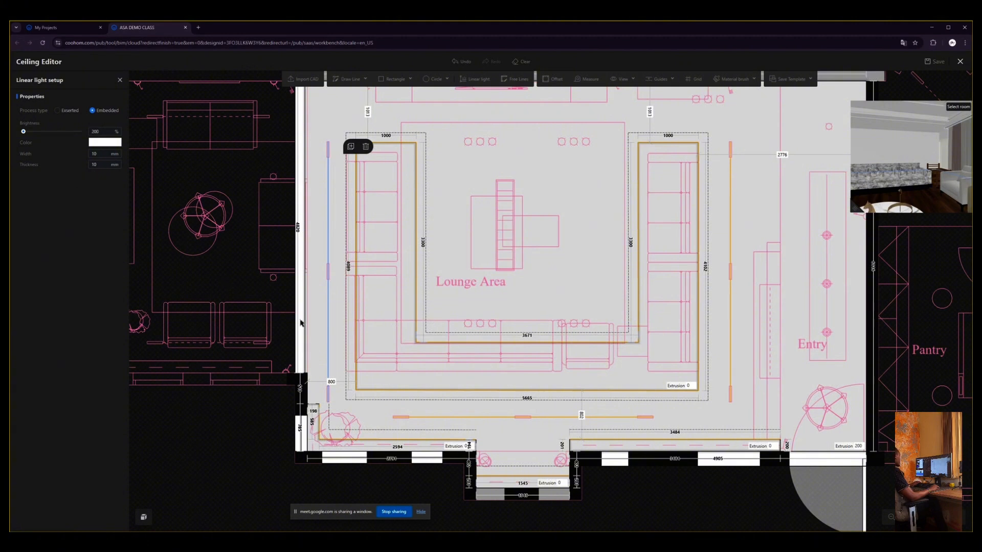
click(245, 174)
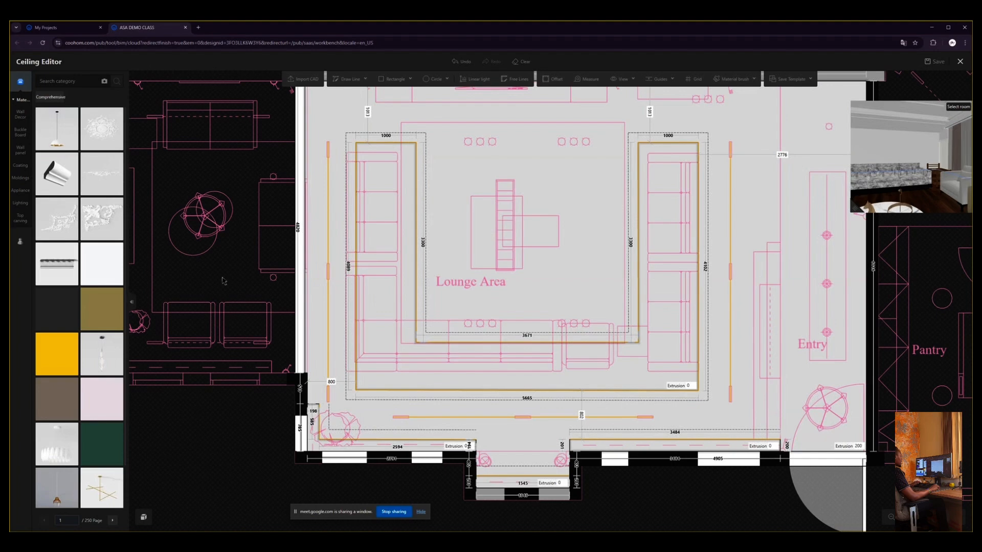
scroll(343, 284, down, 2)
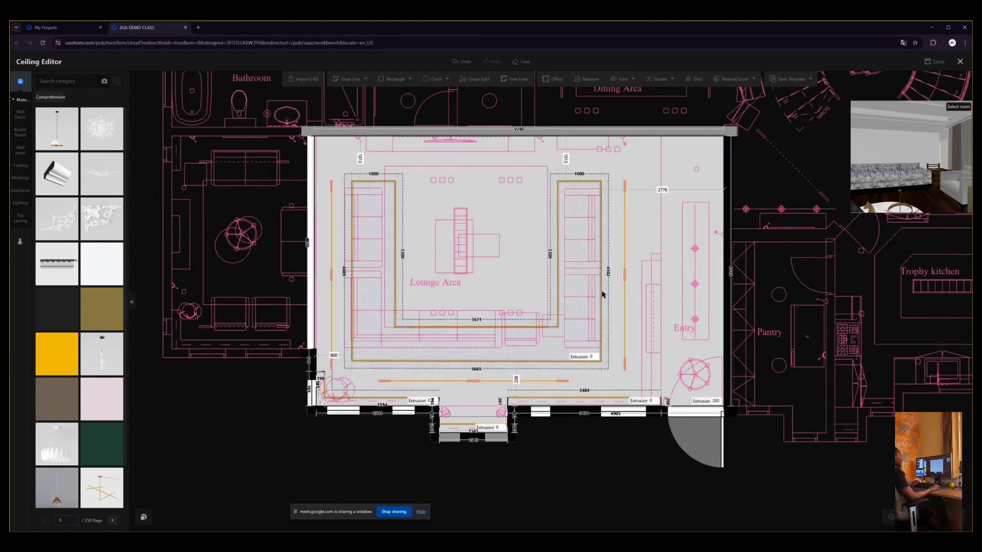
scroll(636, 357, up, 1)
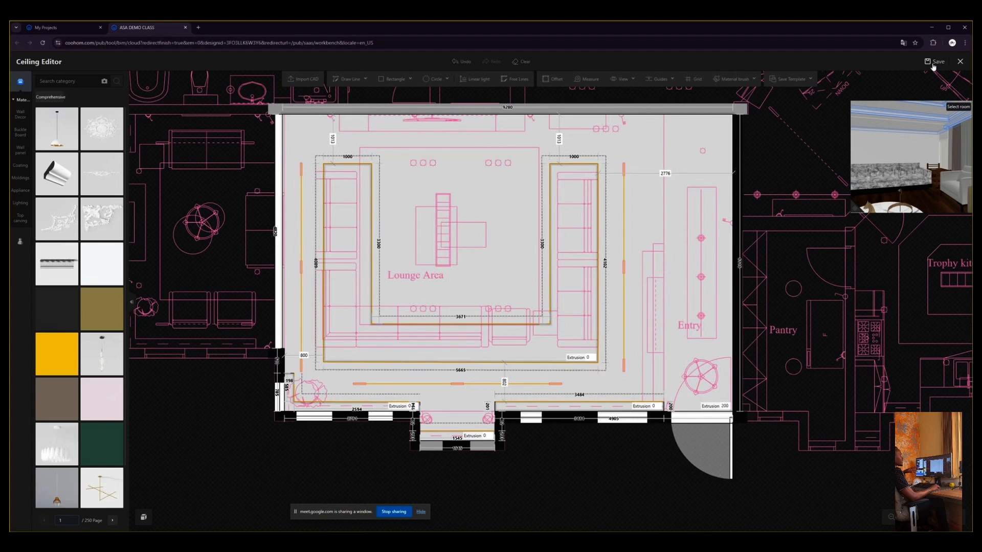
click(960, 61)
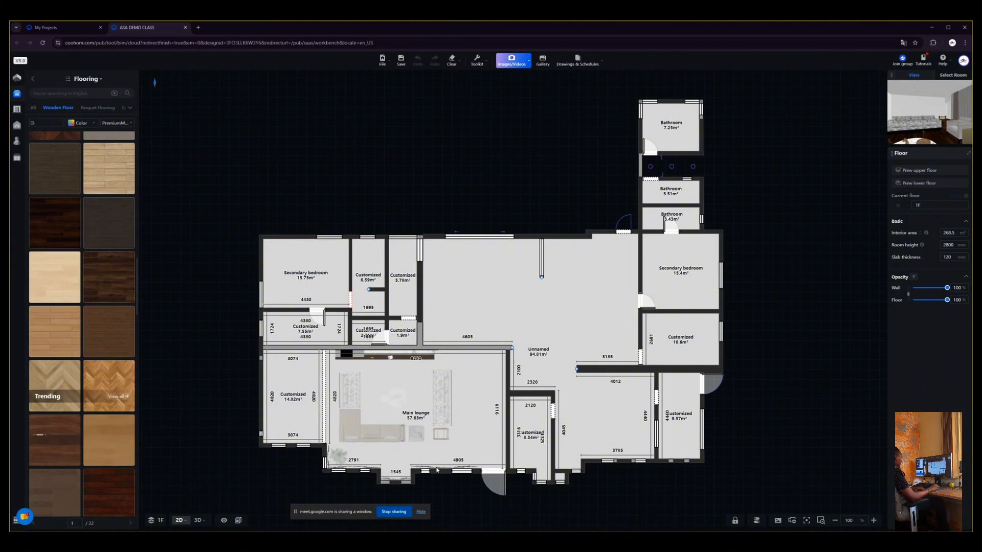
Lower the wall and floor opacity to 24% so the underlay drawing shows through the main lounge.
scroll(427, 476, up, 5)
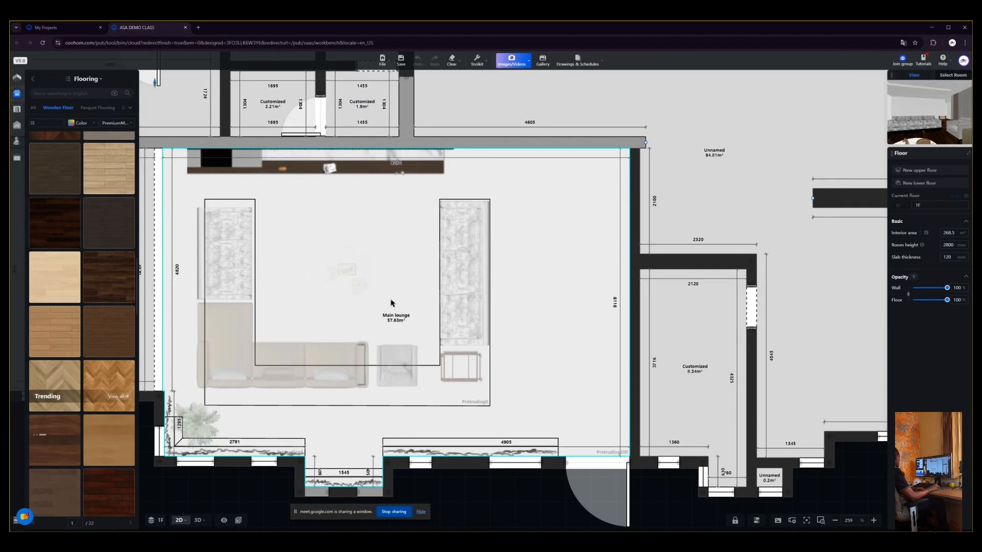
drag(388, 302, 465, 279)
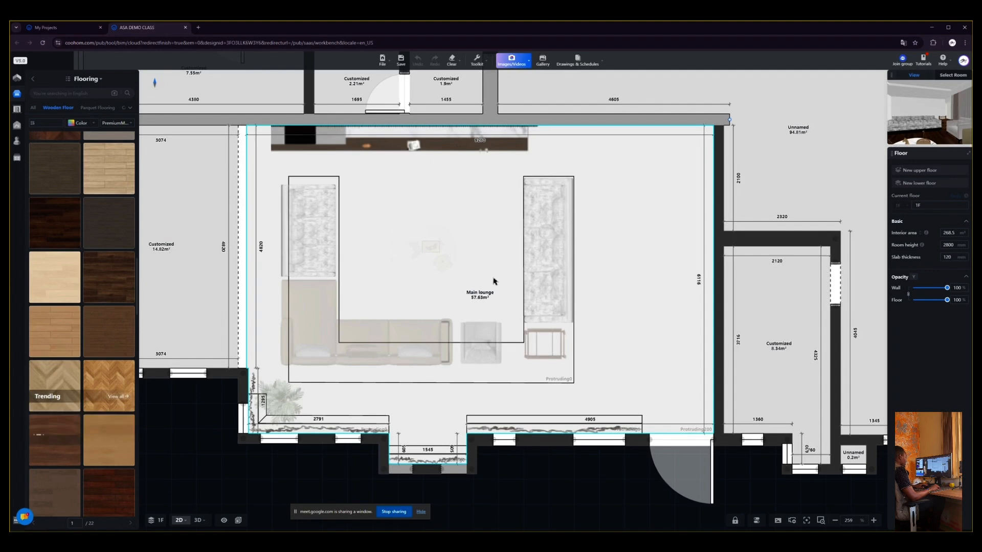
scroll(570, 224, down, 2)
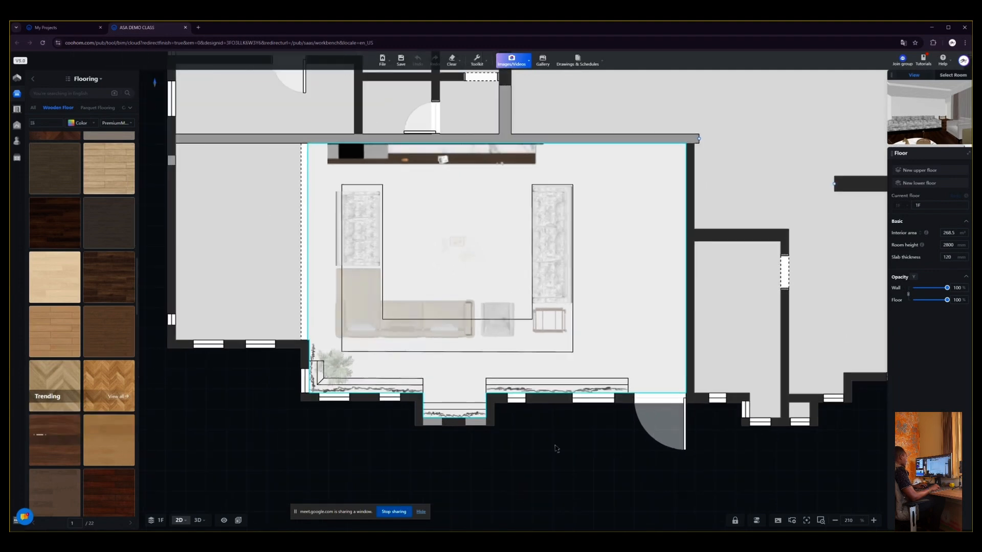
scroll(460, 258, up, 2)
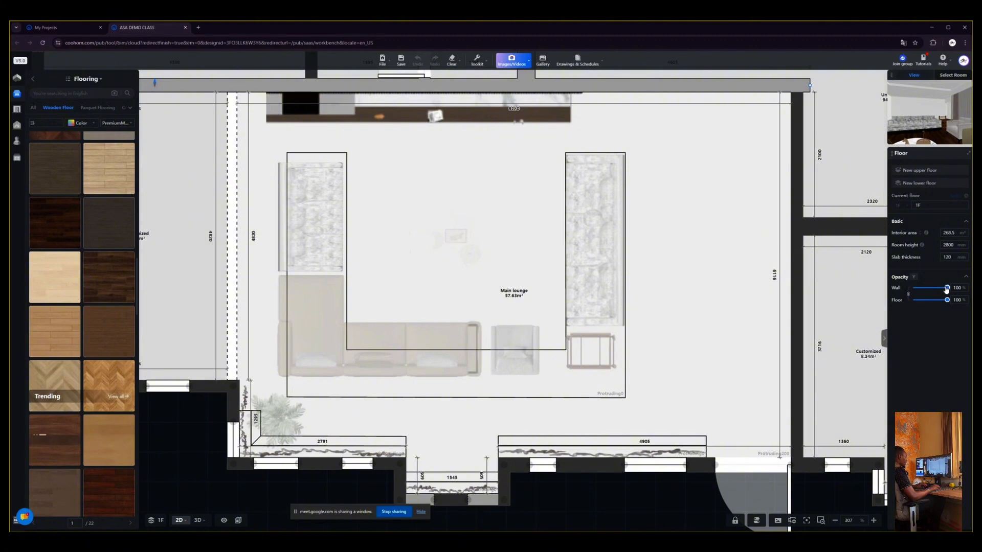
drag(937, 290, 922, 290)
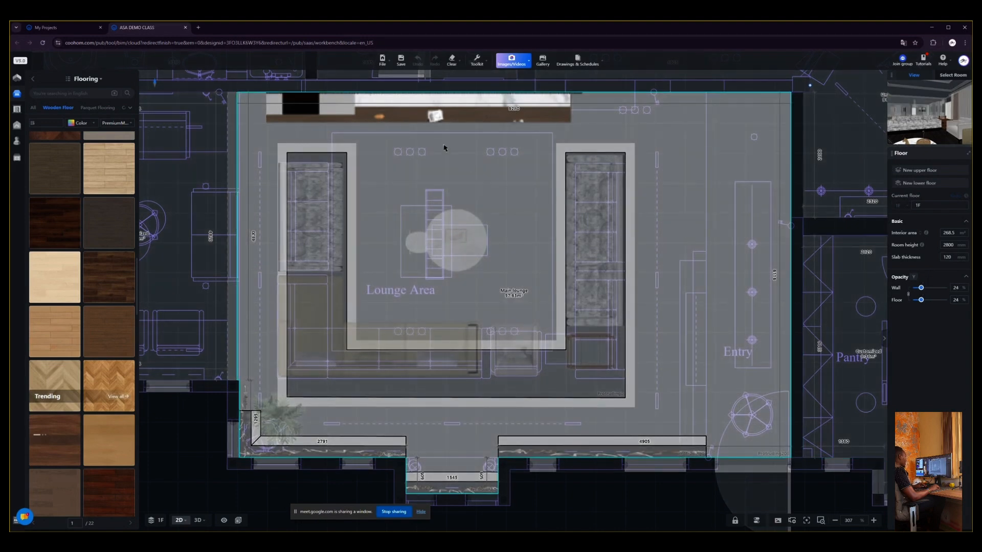
scroll(439, 146, up, 1)
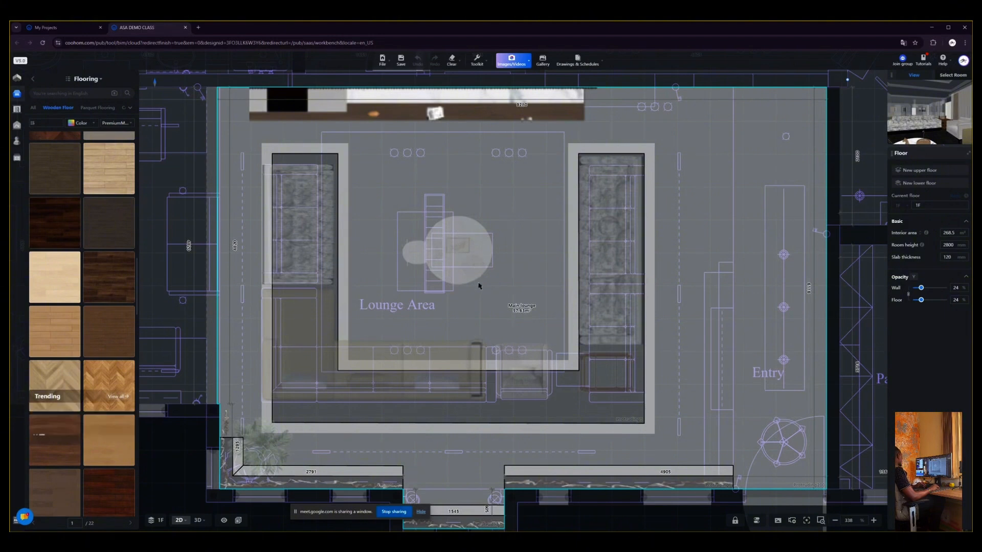
Leave the flooring finishes and open the Pendants & Chandeliers category under Lighting in the Public Library.
click(34, 80)
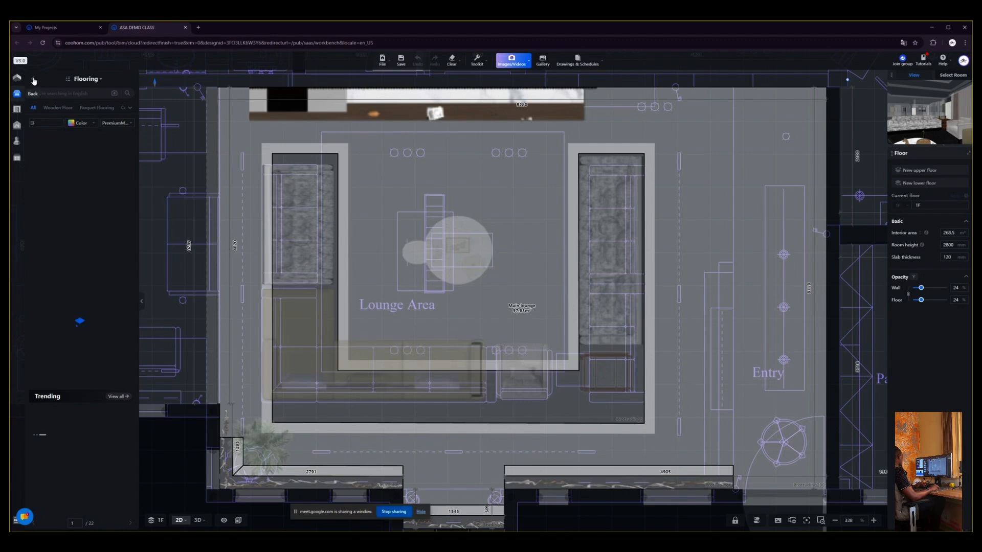
click(34, 81)
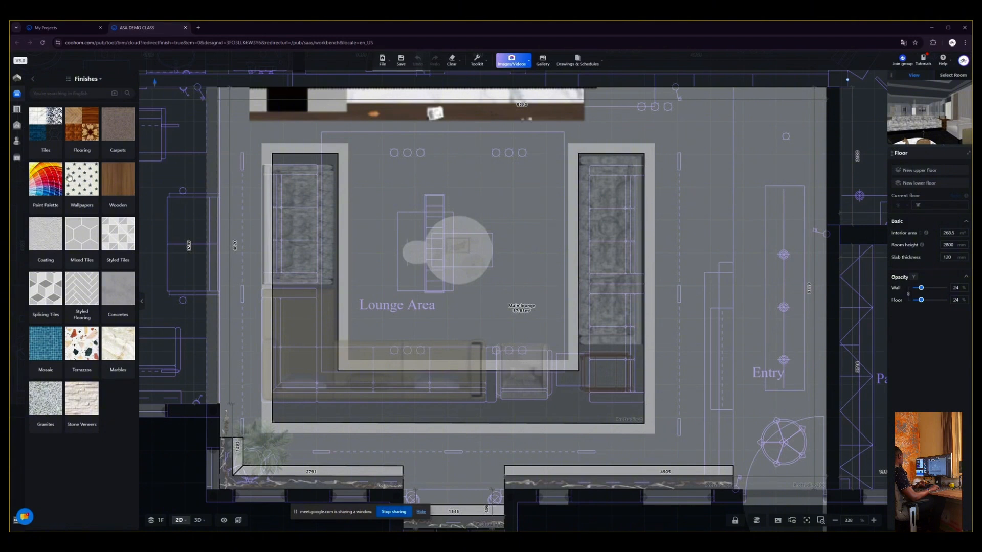
click(33, 80)
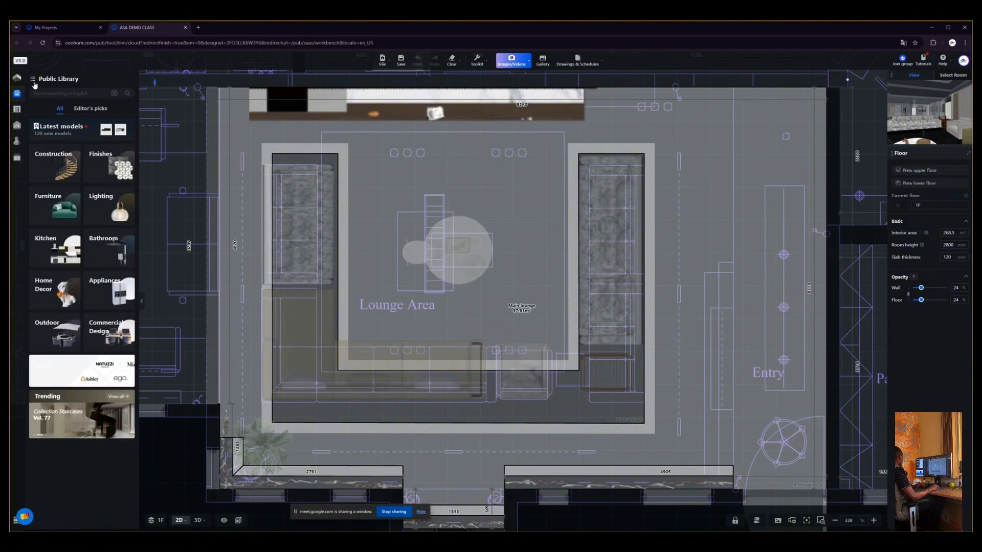
click(94, 213)
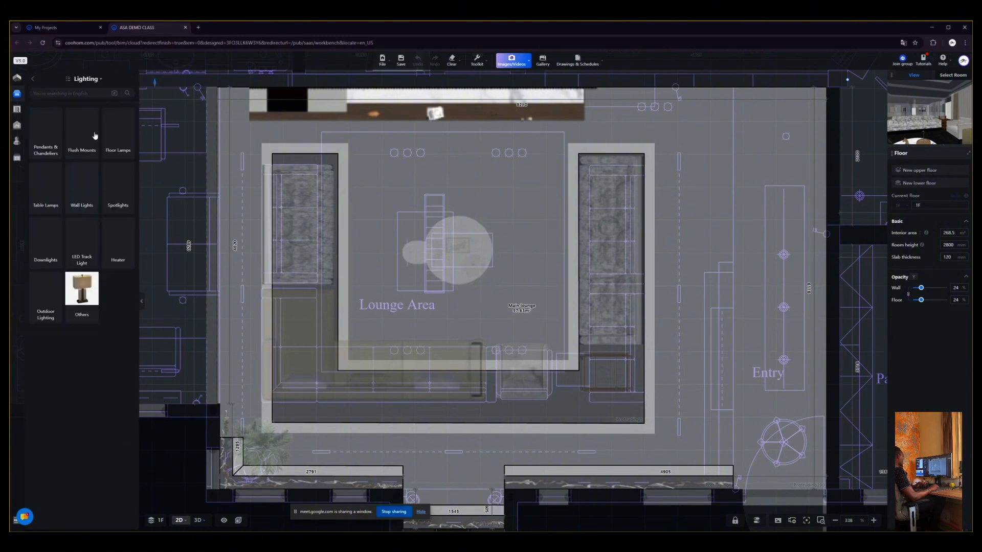
click(56, 132)
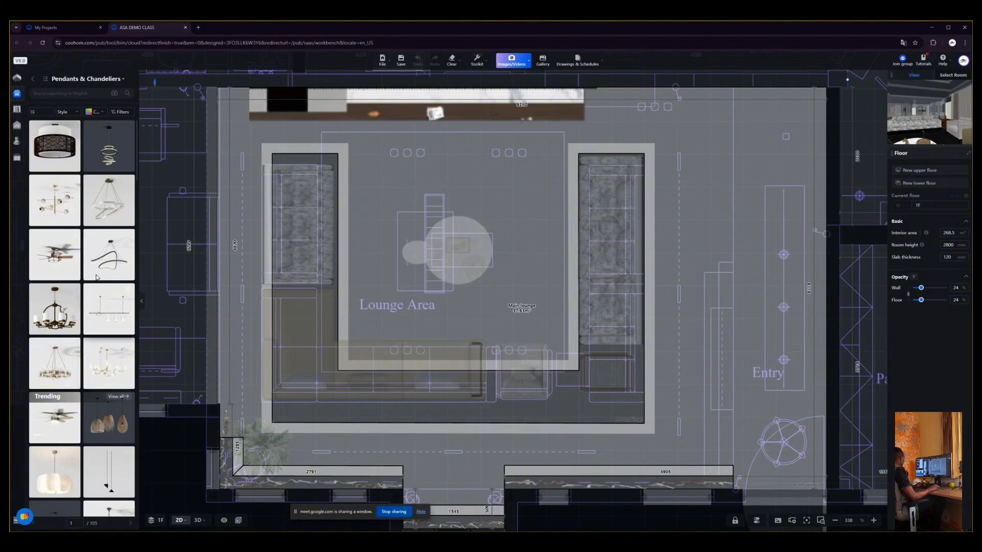
Browse the pendants and chandeliers for a lounge centrepiece, previewing the Crystal French ring leaf and Light luxury crystal chandeliers.
scroll(97, 277, down, 2)
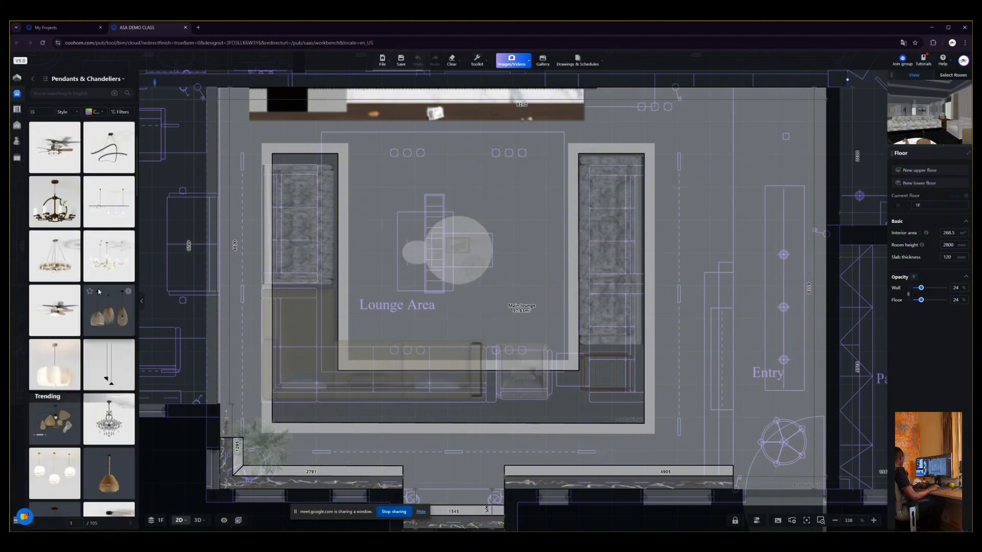
scroll(96, 289, down, 3)
scroll(100, 292, down, 3)
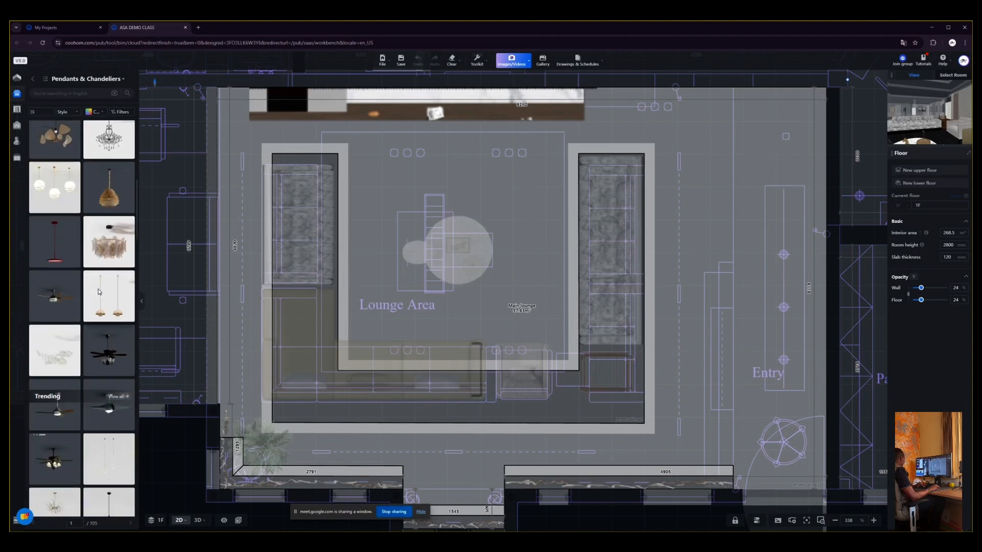
scroll(99, 293, down, 2)
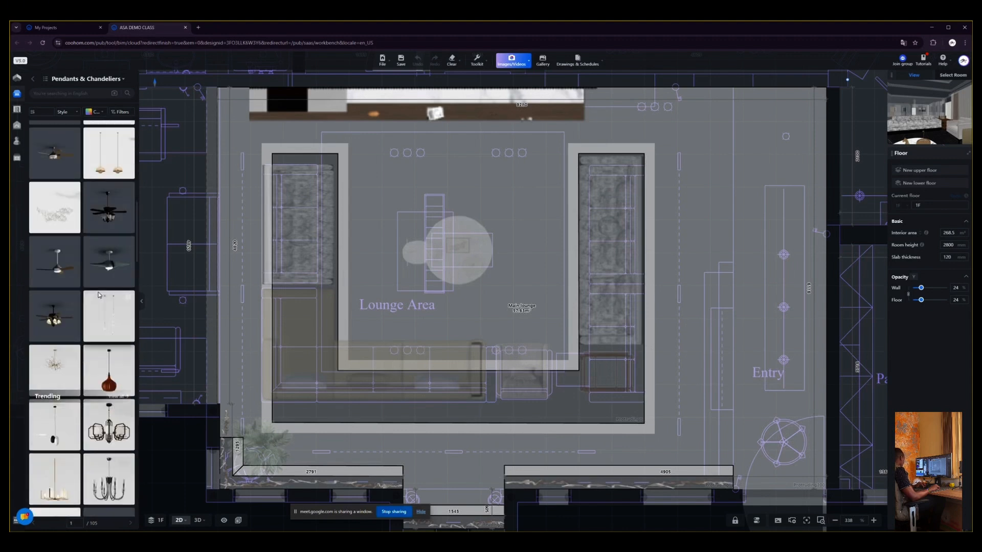
scroll(99, 295, down, 3)
scroll(99, 296, down, 2)
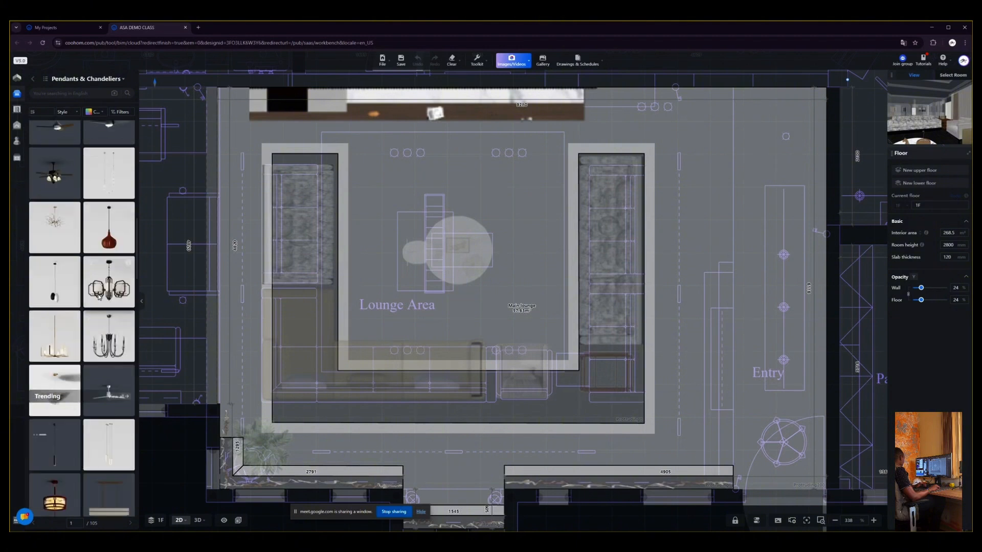
scroll(88, 253, down, 3)
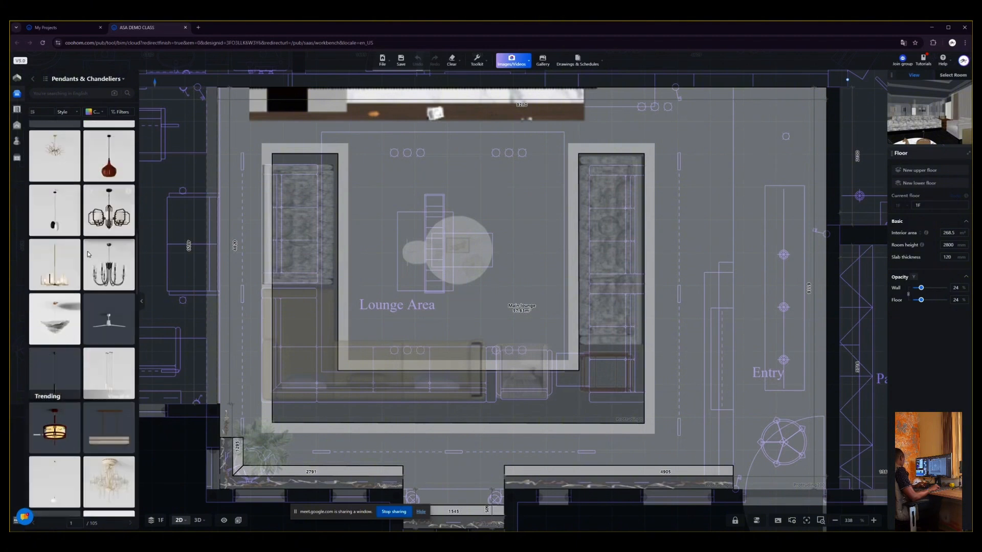
scroll(88, 254, down, 1)
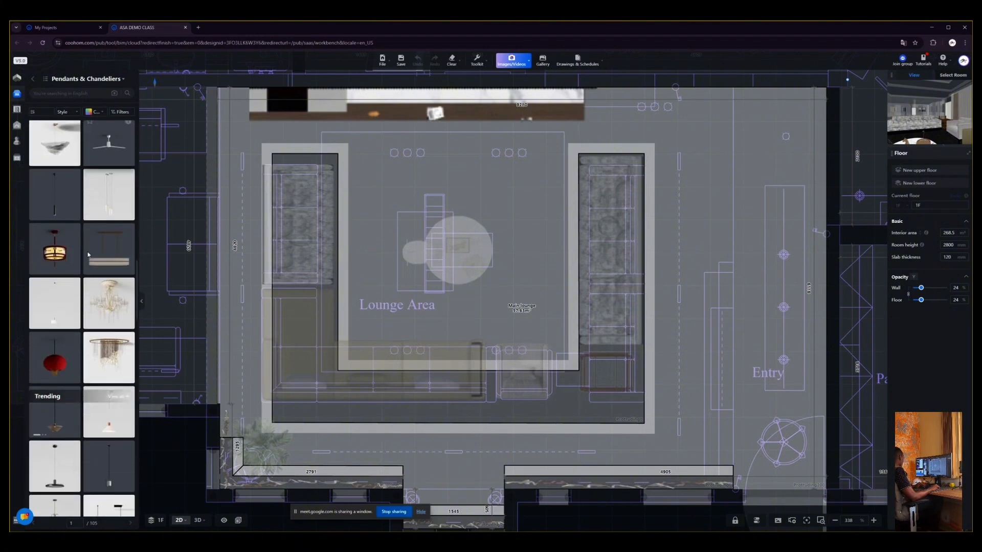
scroll(88, 255, down, 2)
scroll(88, 254, down, 3)
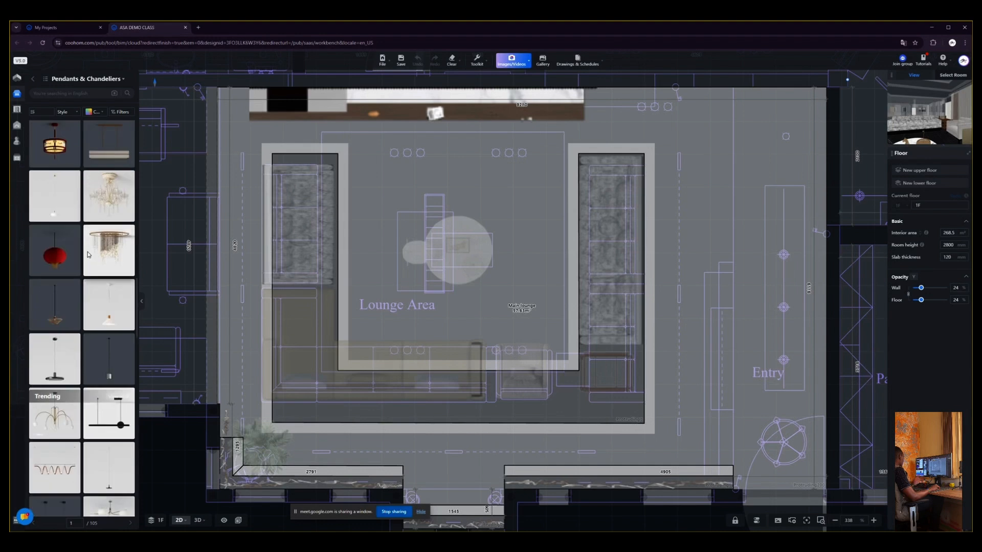
scroll(88, 254, down, 3)
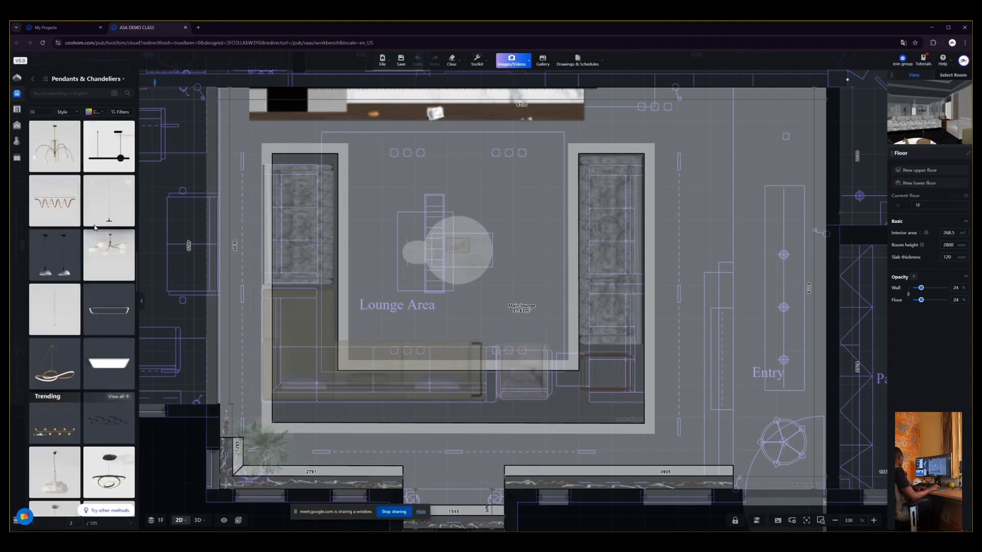
scroll(94, 225, down, 2)
scroll(94, 227, down, 1)
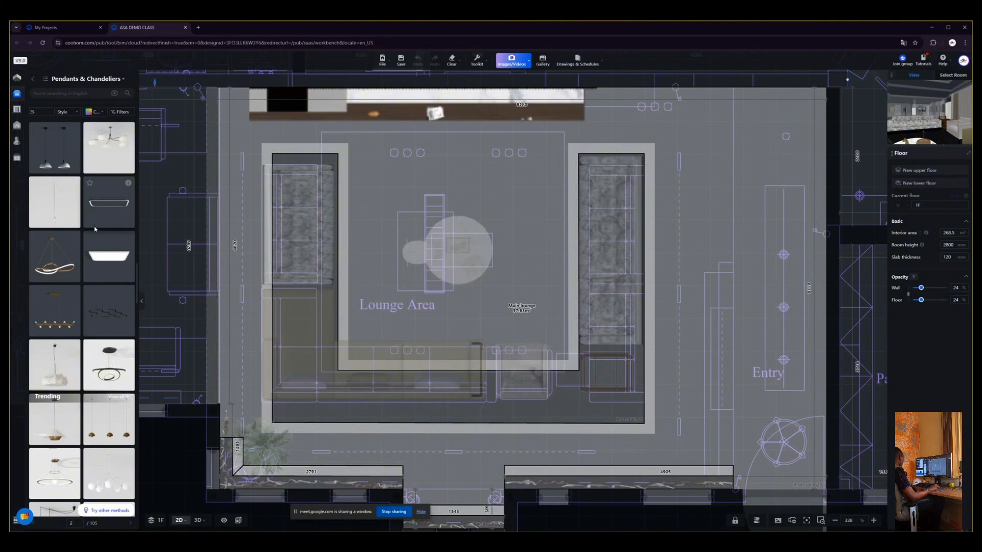
scroll(97, 230, down, 4)
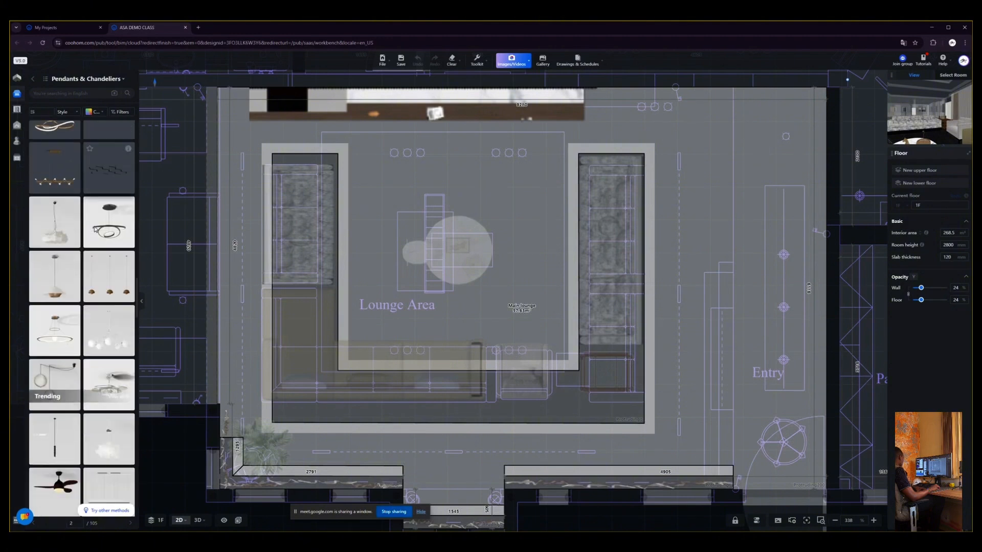
scroll(97, 258, down, 4)
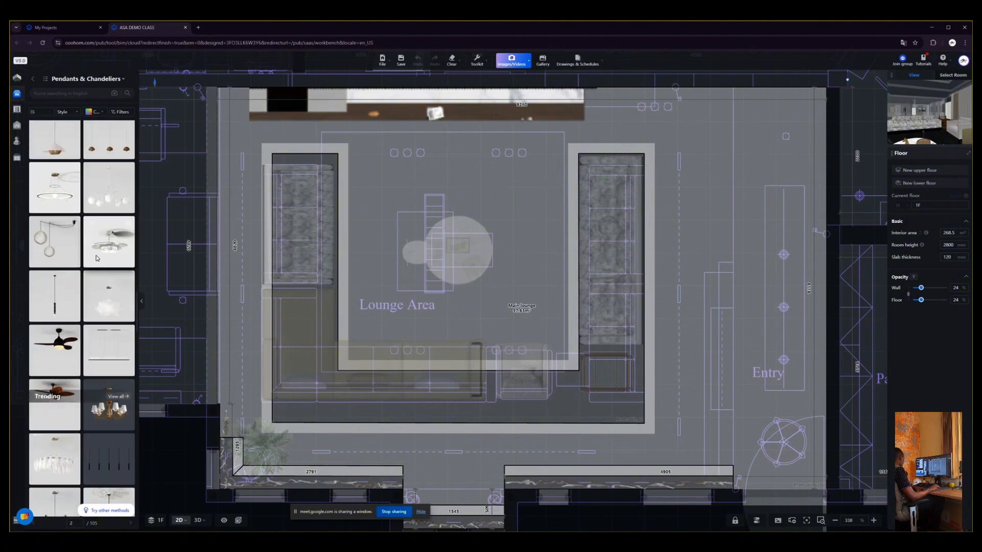
scroll(97, 259, down, 3)
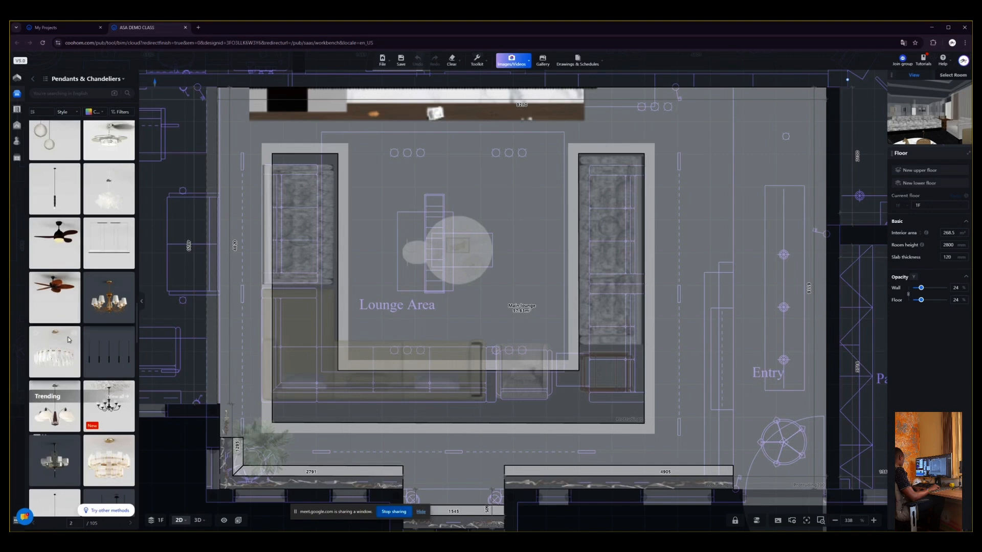
mouse_move(71, 337)
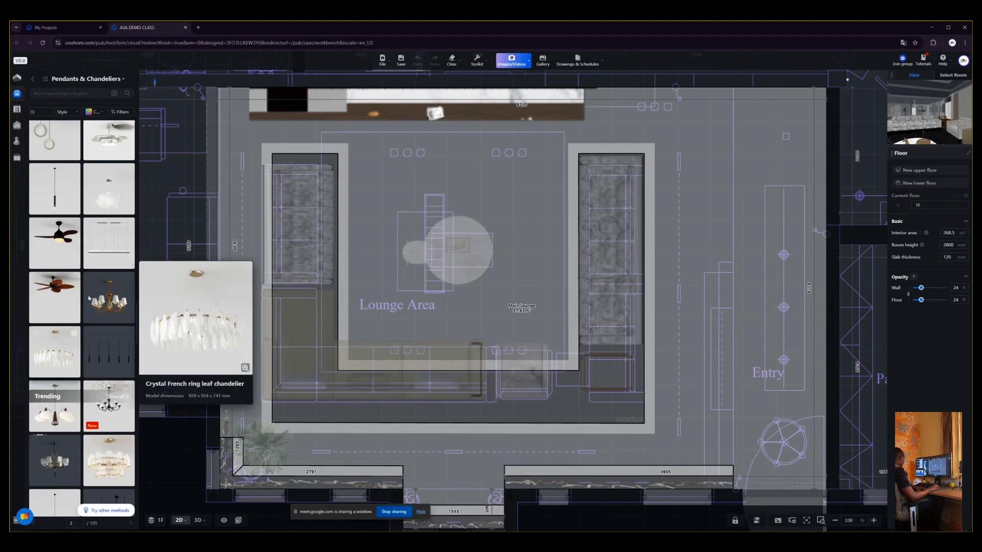
scroll(91, 294, down, 1)
scroll(96, 292, down, 2)
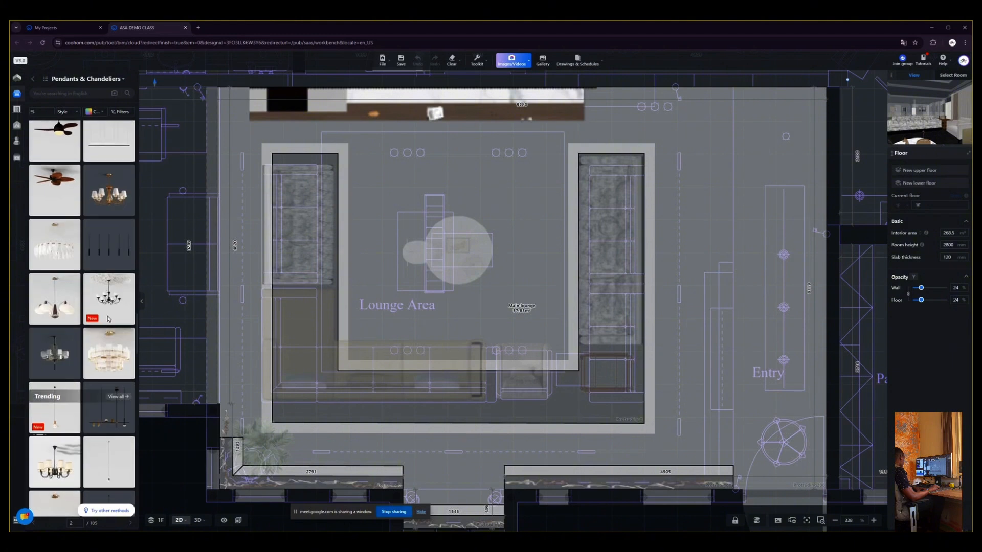
mouse_move(131, 338)
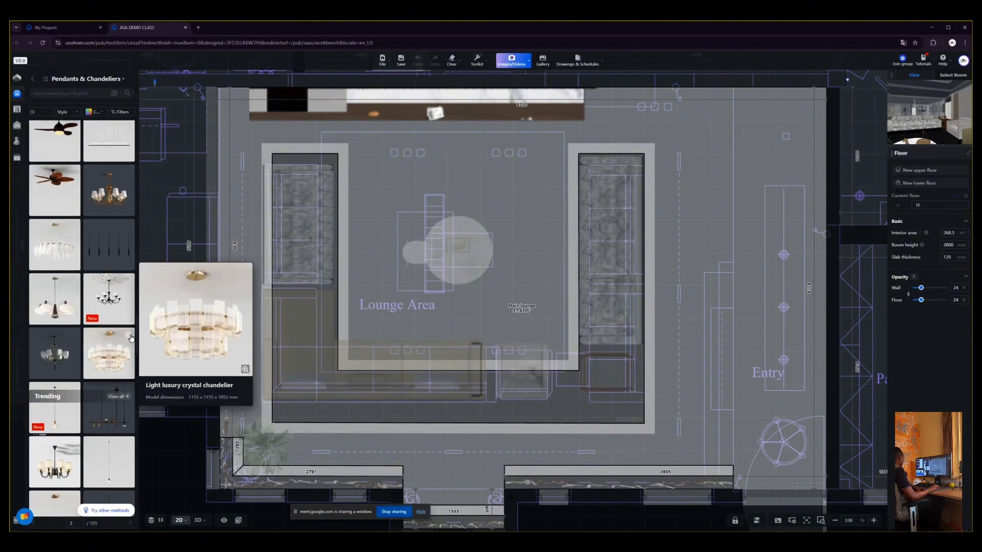
Place the Light luxury crystal chandelier over the round coffee table between the sofas in the Lounge Area.
click(109, 350)
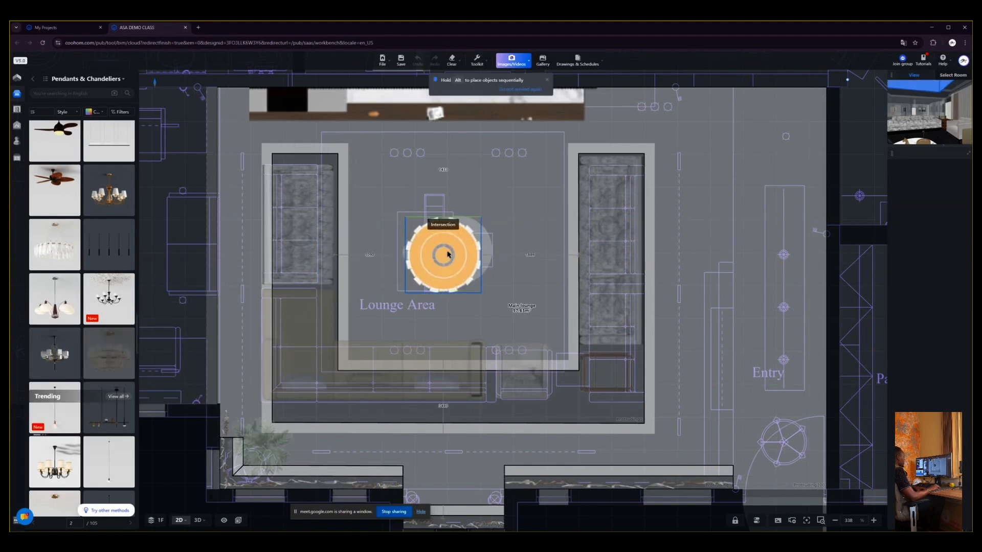
click(447, 252)
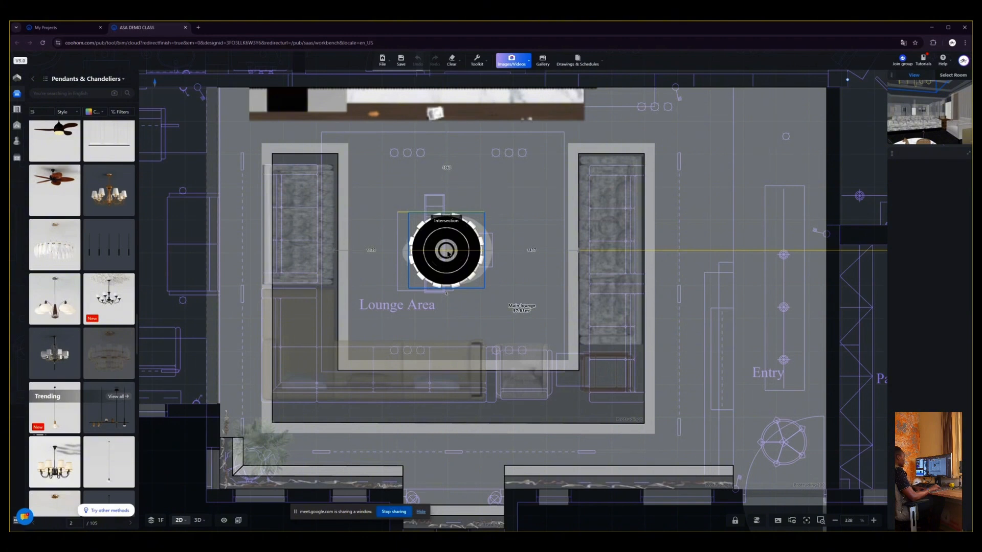
click(446, 252)
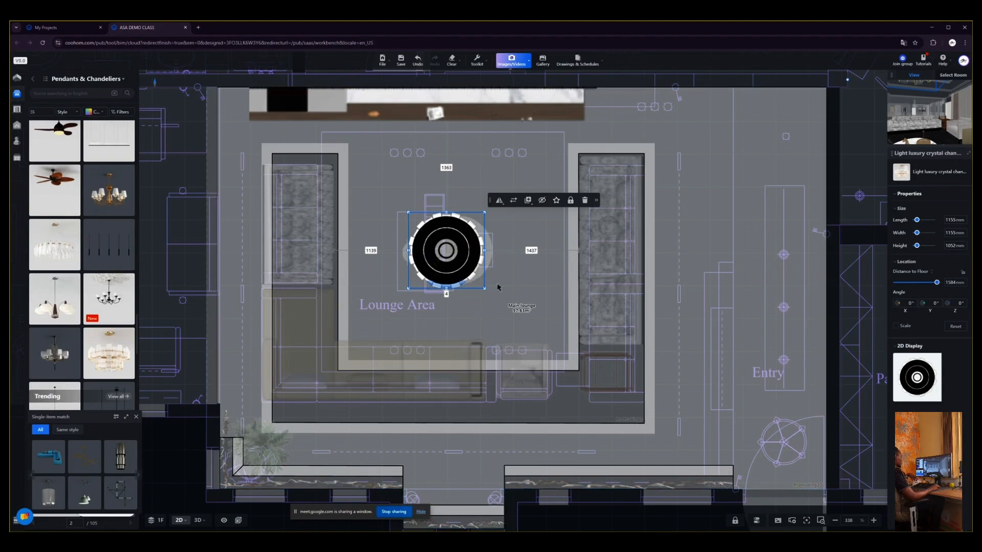
Inspect the chandelier in 3D and scale it down proportionally to 760 mm long, 760 mm wide and 692 mm high.
key(3)
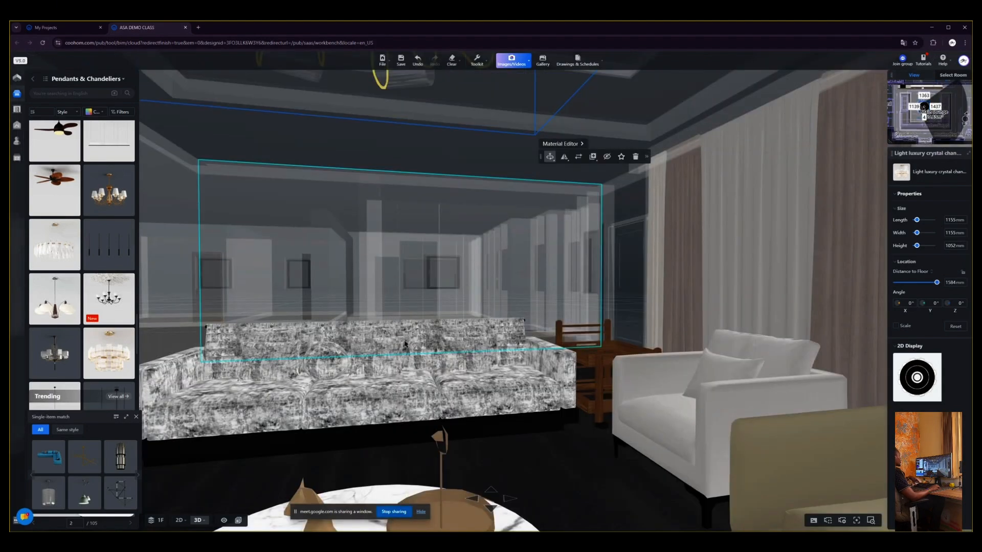
scroll(405, 343, down, 10)
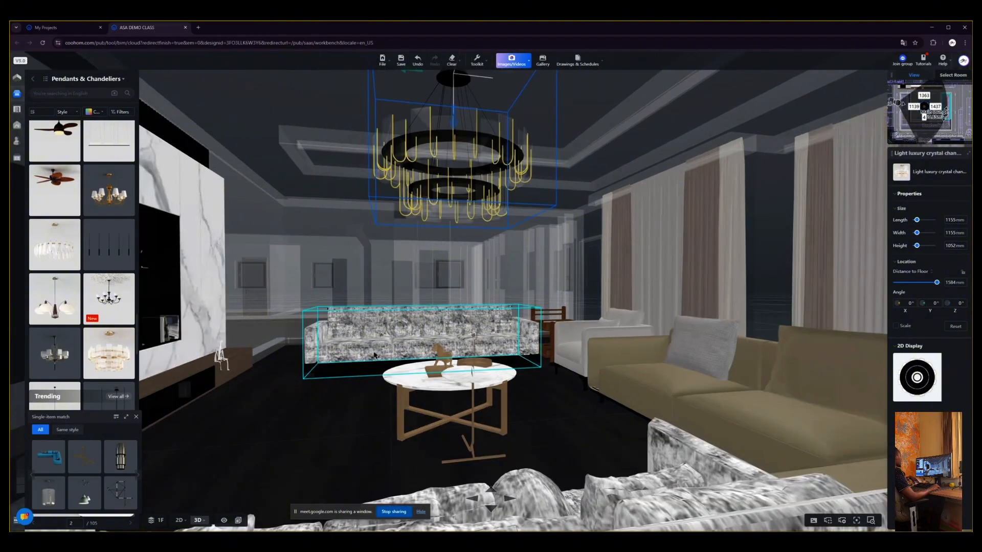
scroll(374, 355, down, 3)
click(467, 142)
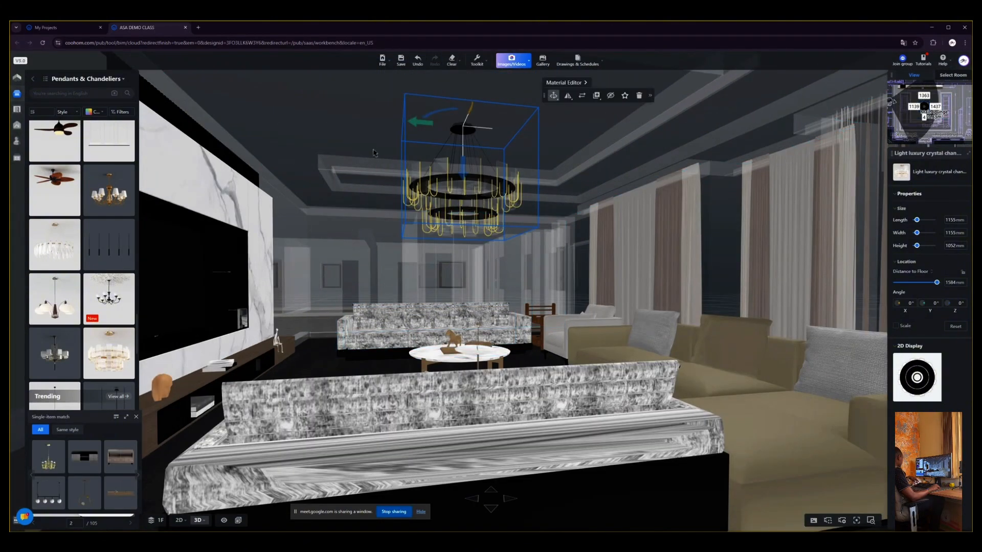
scroll(321, 187, up, 5)
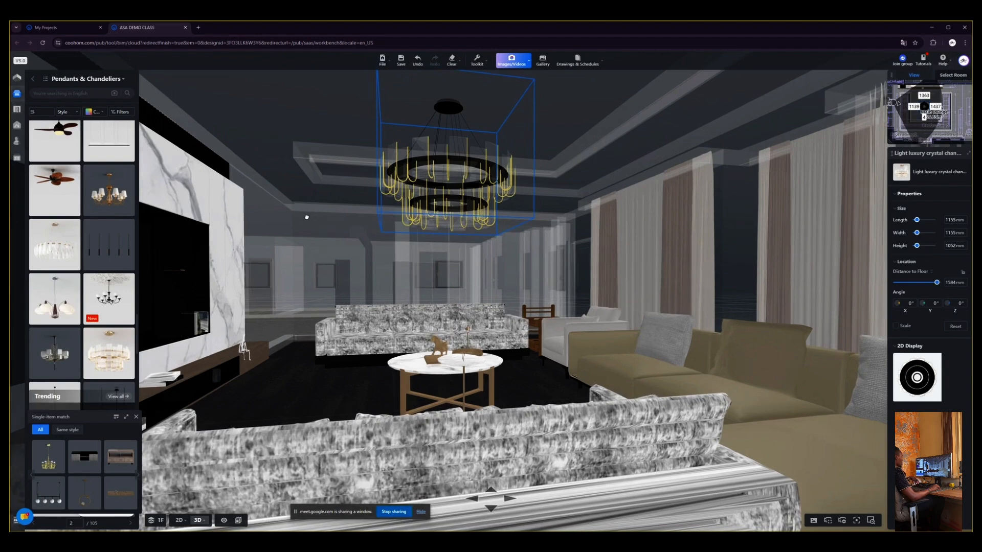
key(q)
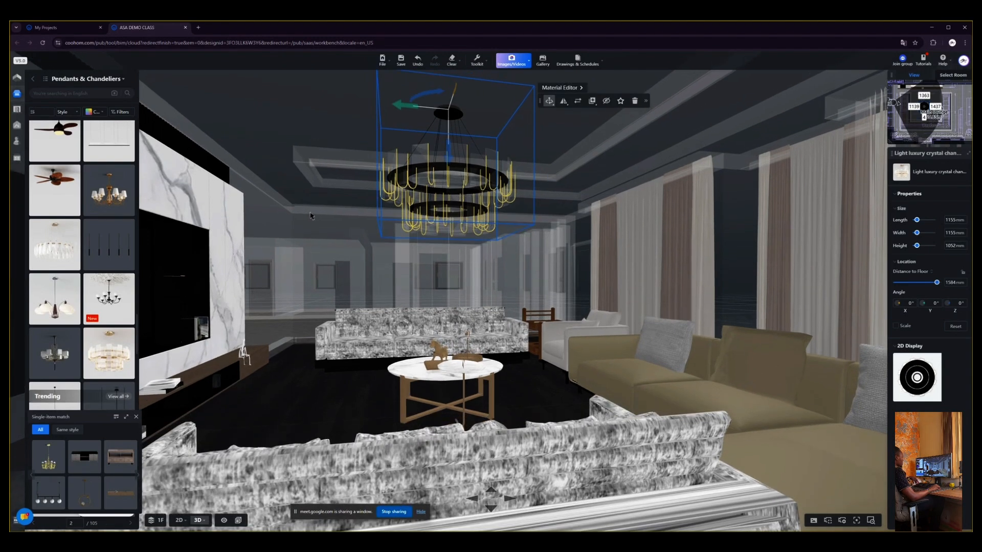
key(q)
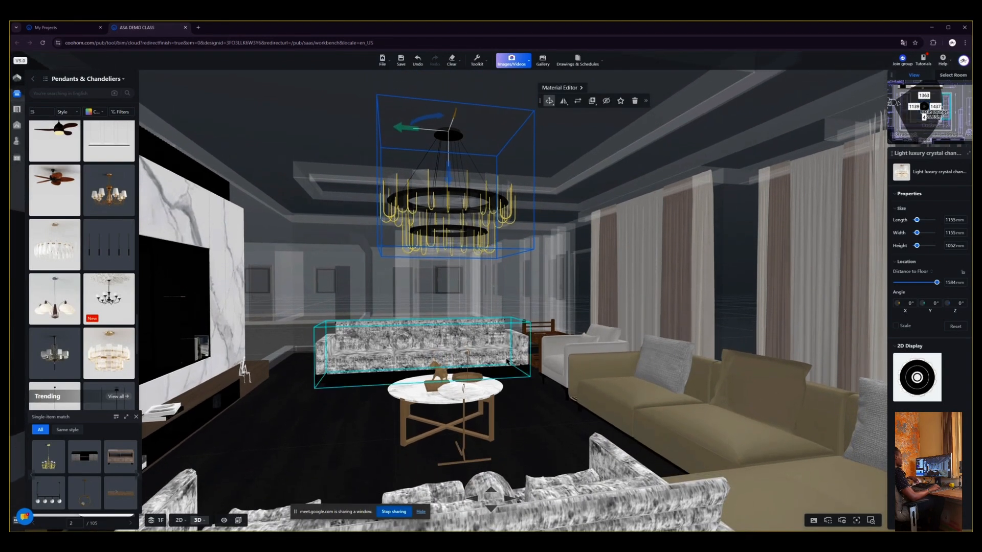
key(q)
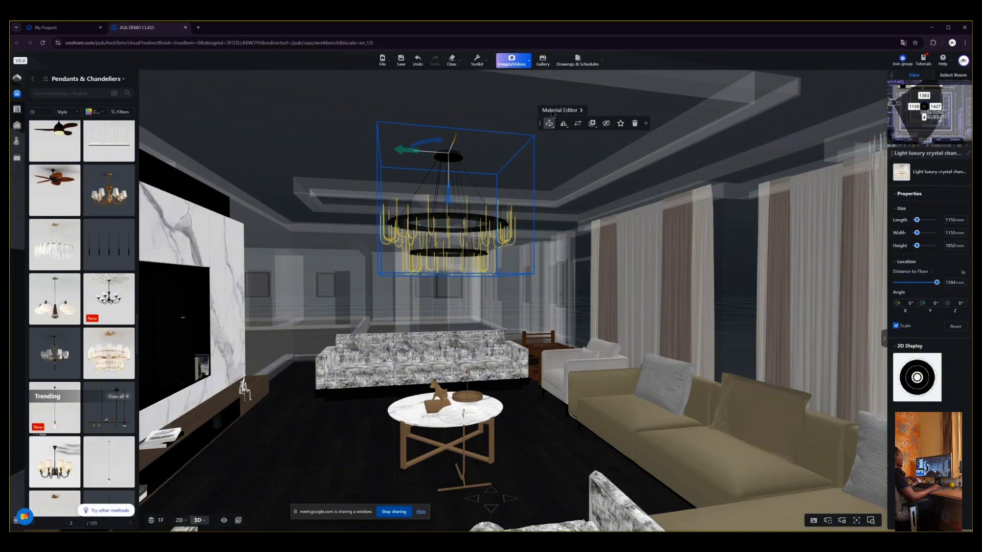
mouse_move(551, 124)
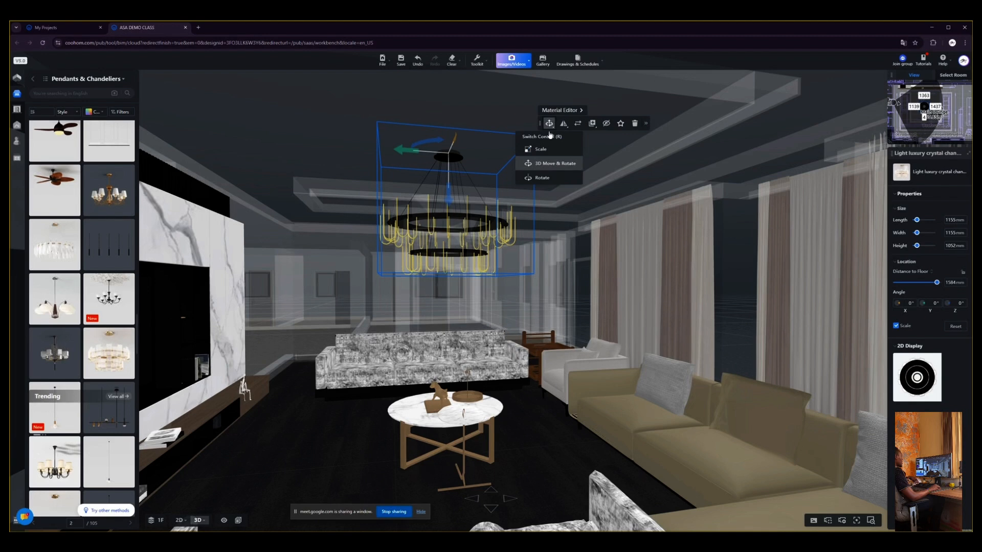
click(548, 151)
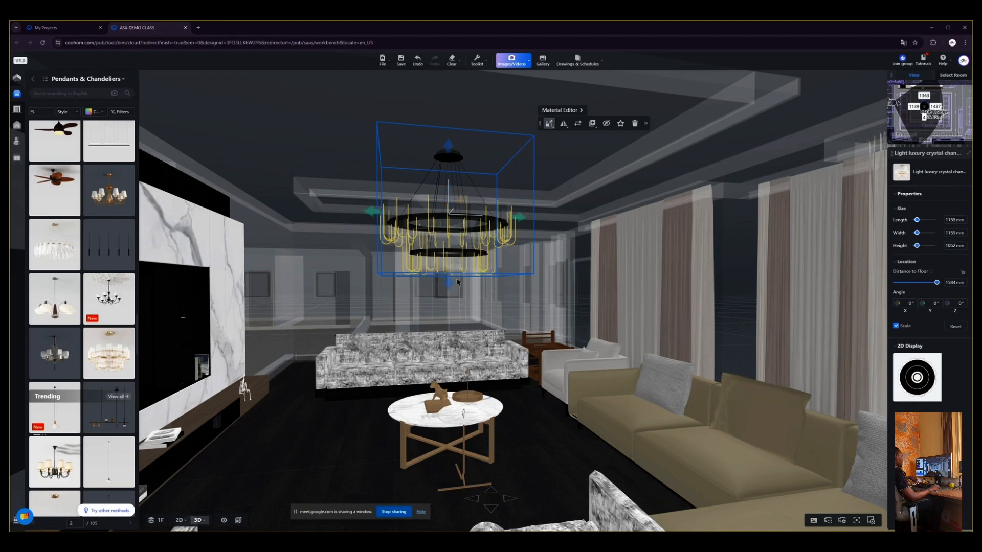
drag(453, 285, 455, 243)
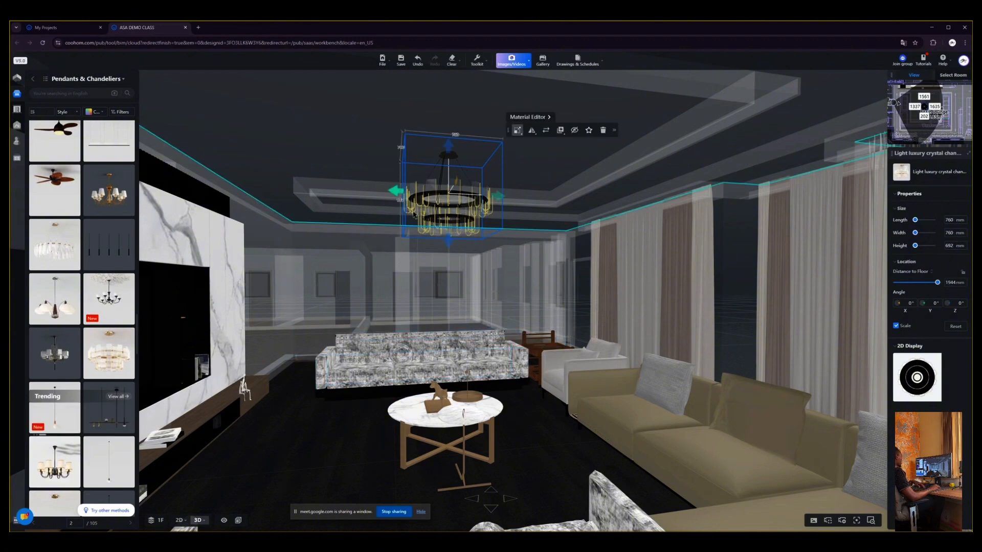
click(479, 241)
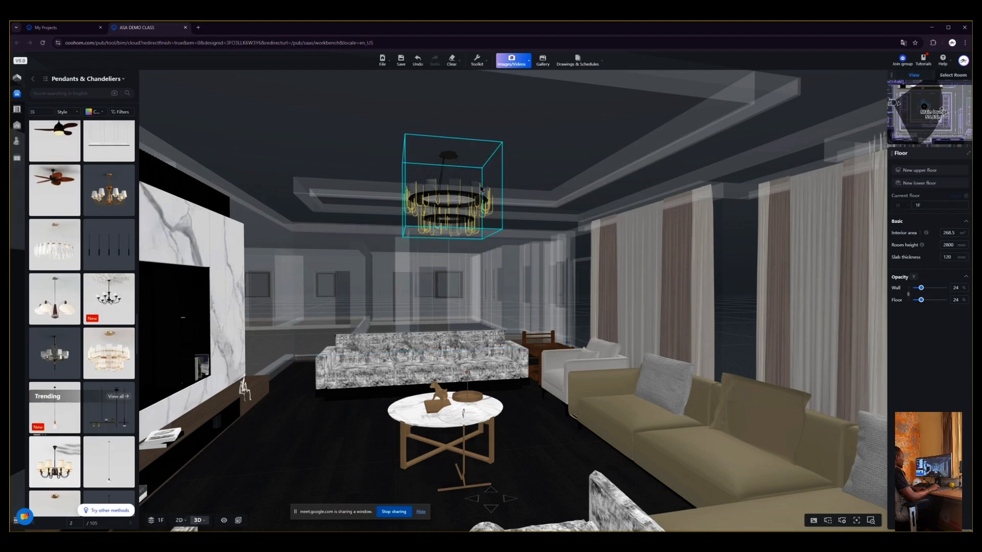
scroll(362, 161, up, 3)
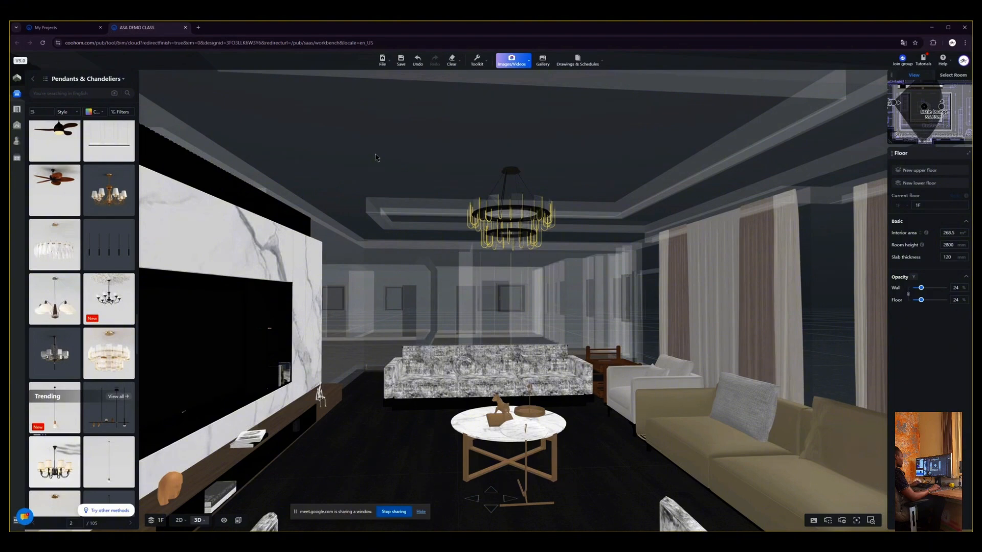
Return to the 2D plan of the main lounge and open the Downlights category under Lighting.
key(1)
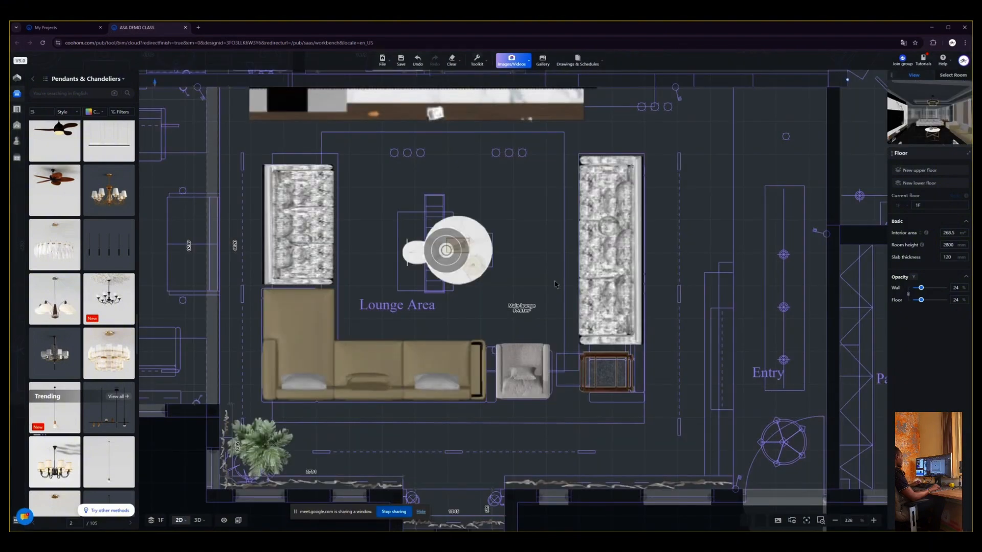
scroll(555, 285, down, 2)
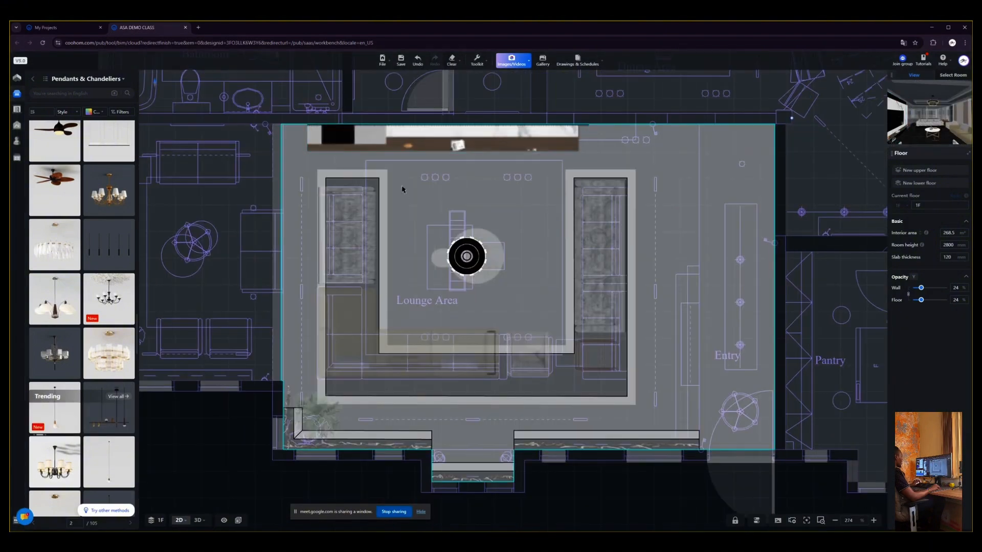
scroll(402, 190, up, 2)
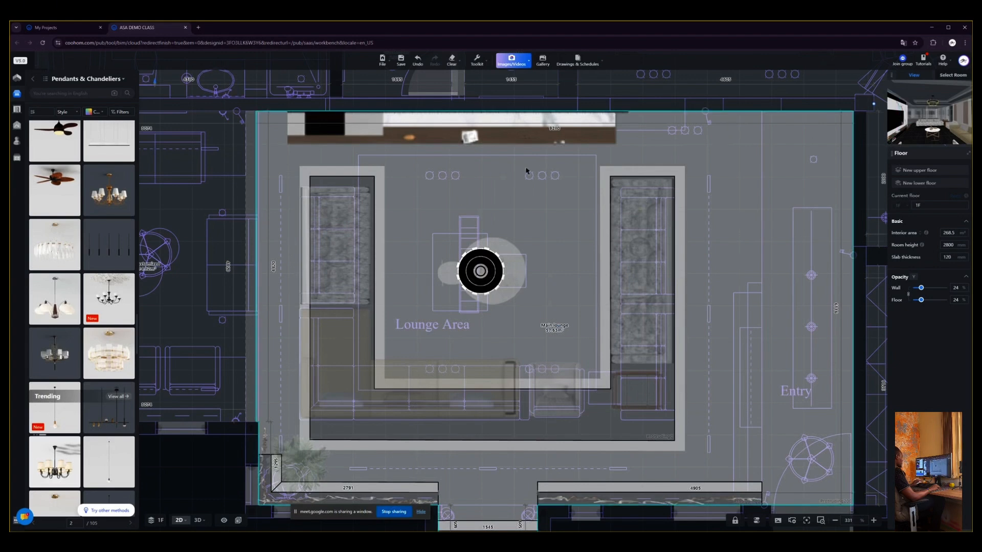
scroll(527, 171, down, 2)
scroll(527, 174, up, 2)
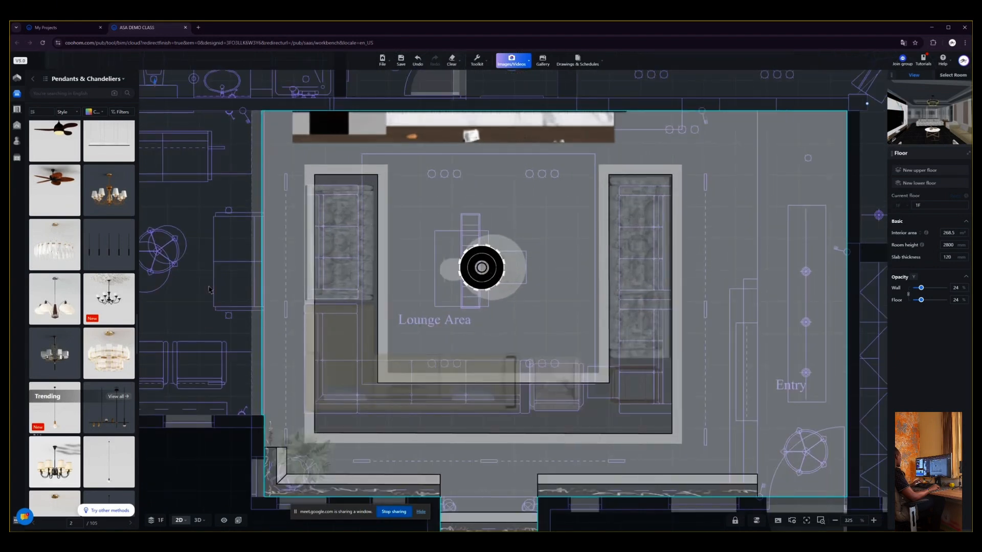
mouse_move(31, 84)
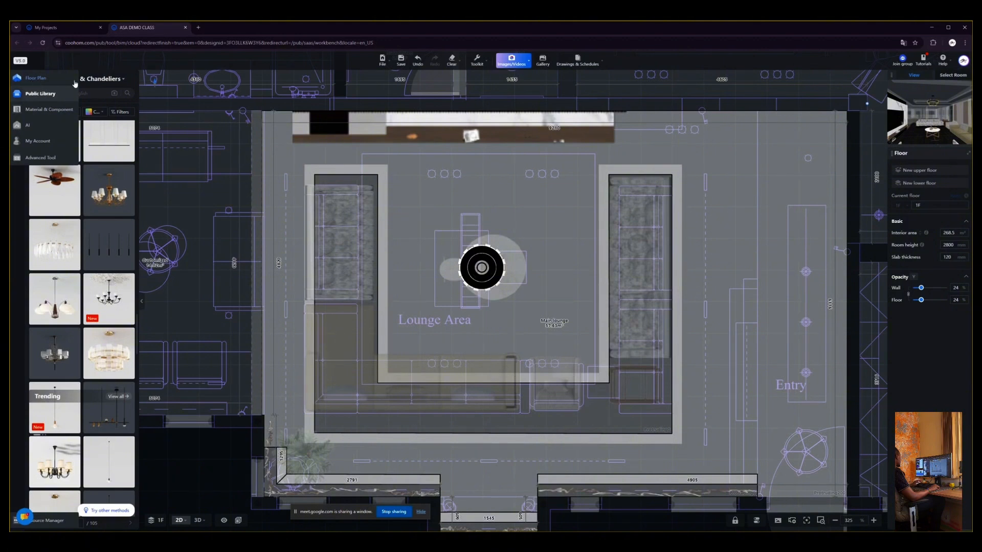
click(33, 80)
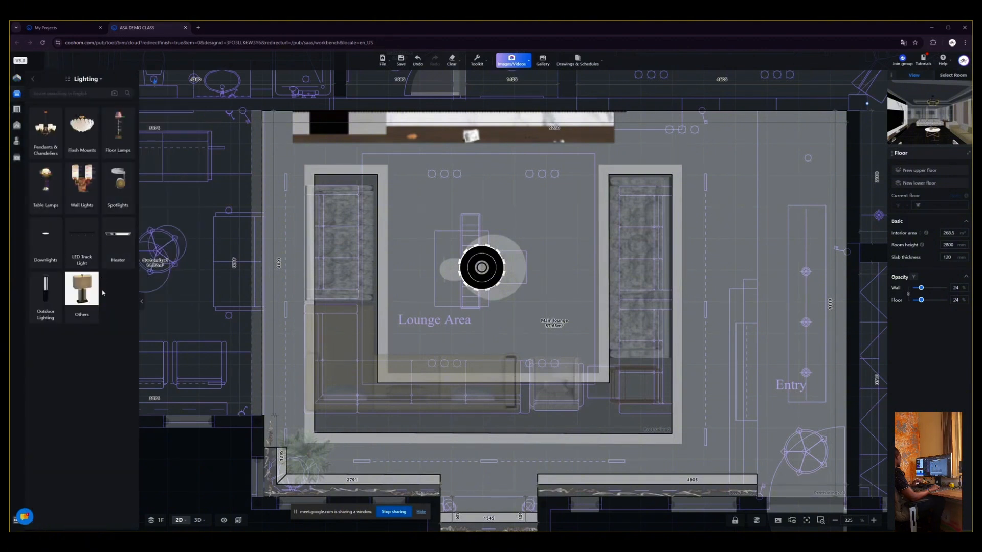
click(45, 236)
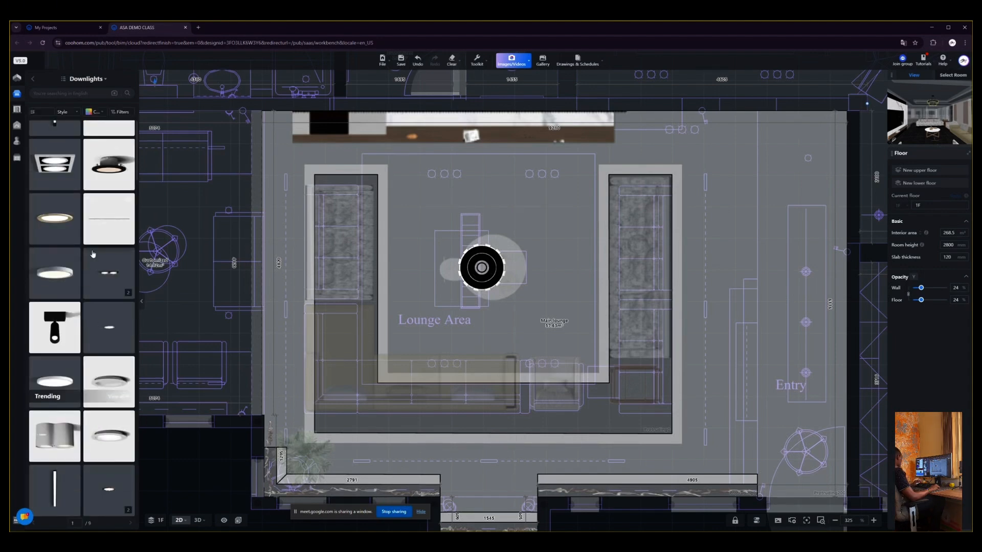
Choose the Double-Headed Headlights downlight and place it on the left-hand trio of light symbols near the TV unit.
scroll(93, 253, down, 1)
scroll(93, 252, down, 3)
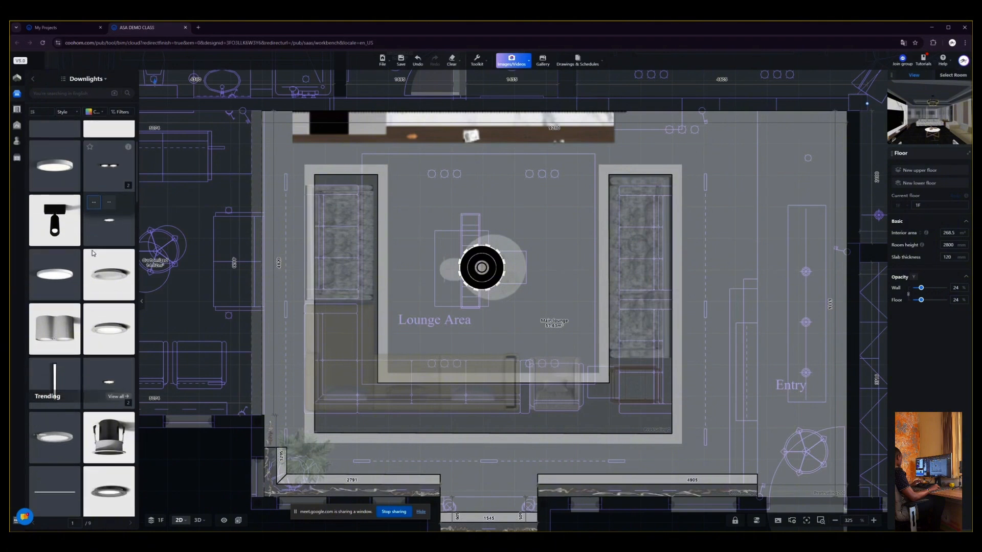
scroll(93, 254, down, 2)
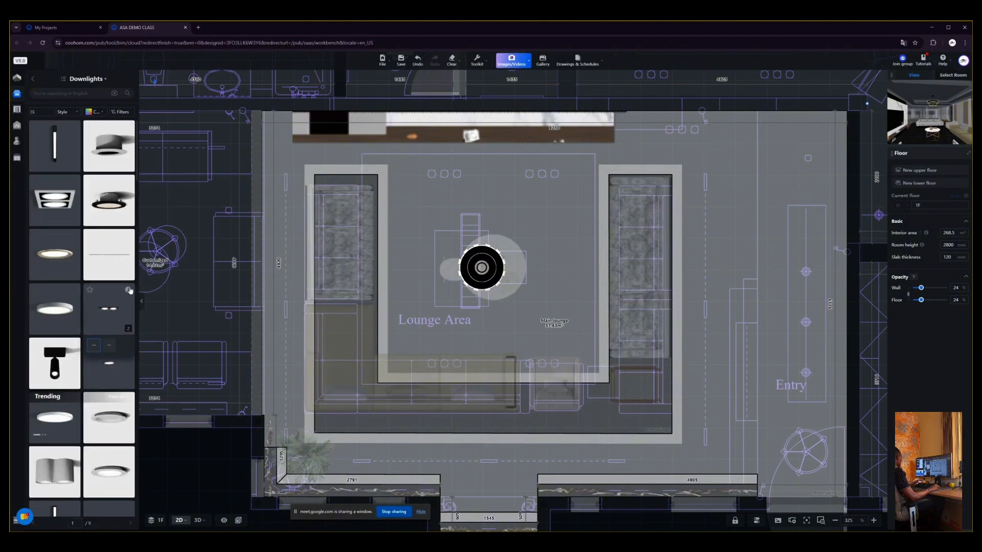
mouse_move(130, 290)
click(109, 309)
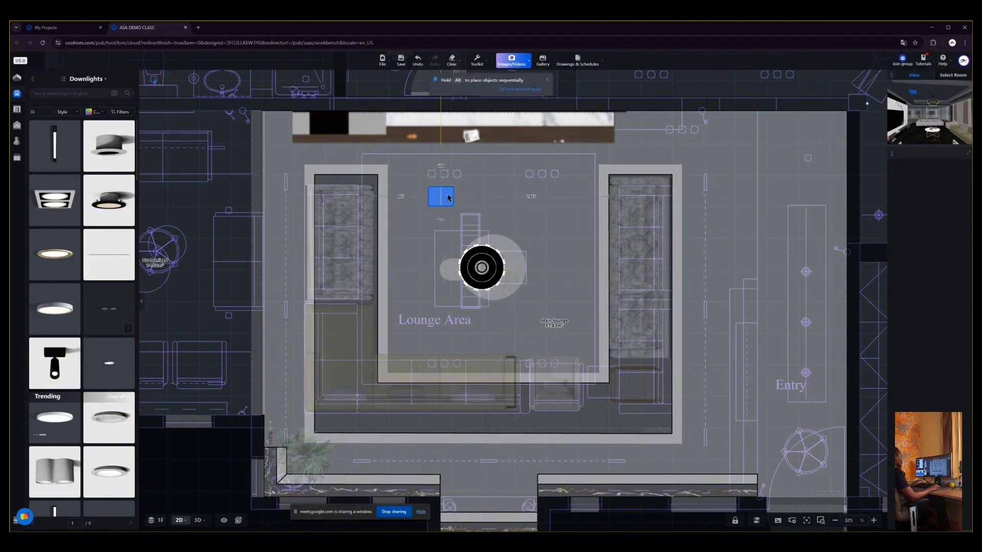
click(441, 177)
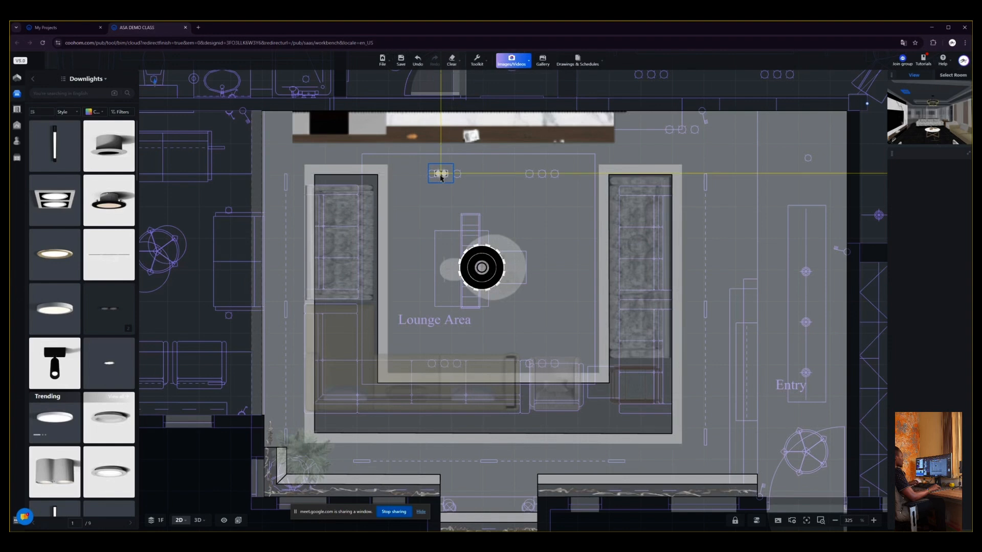
click(441, 177)
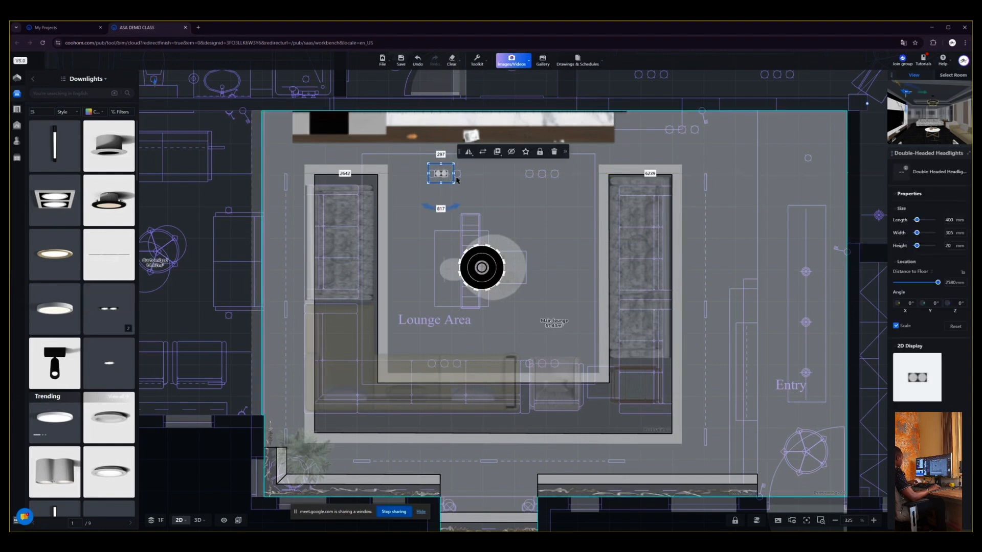
Copy the double-headed downlight onto the right-hand trio of light symbols near the TV unit.
key(ctrl+c)
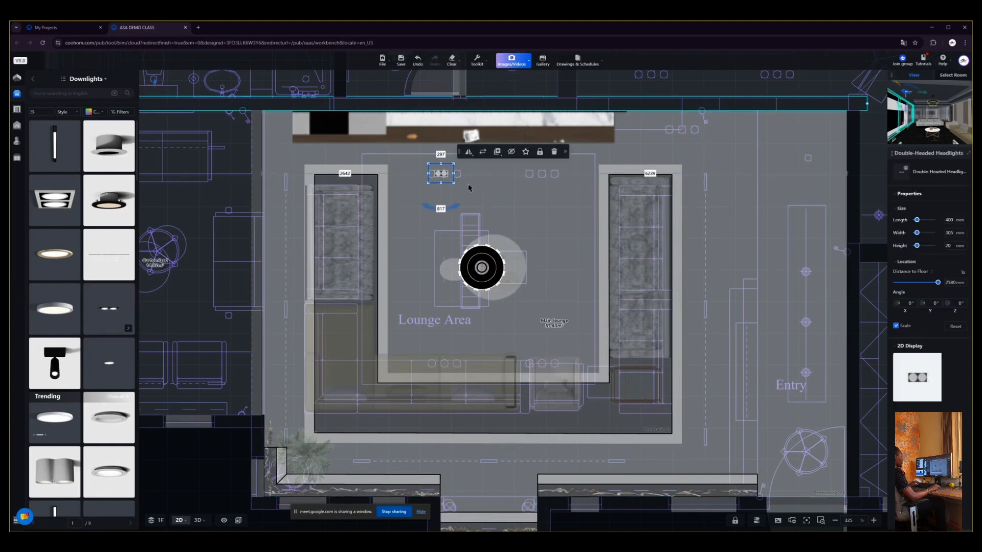
key(ctrl+v)
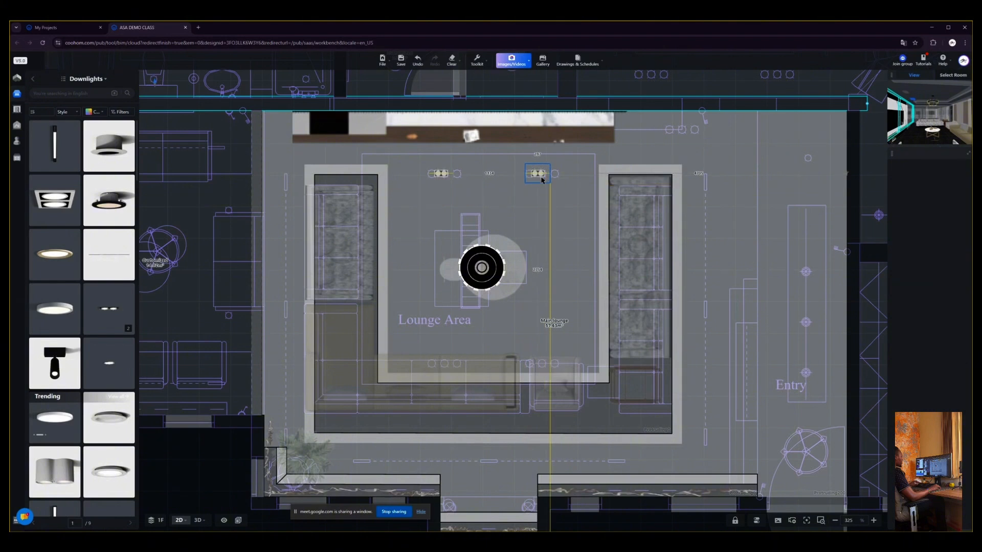
click(543, 179)
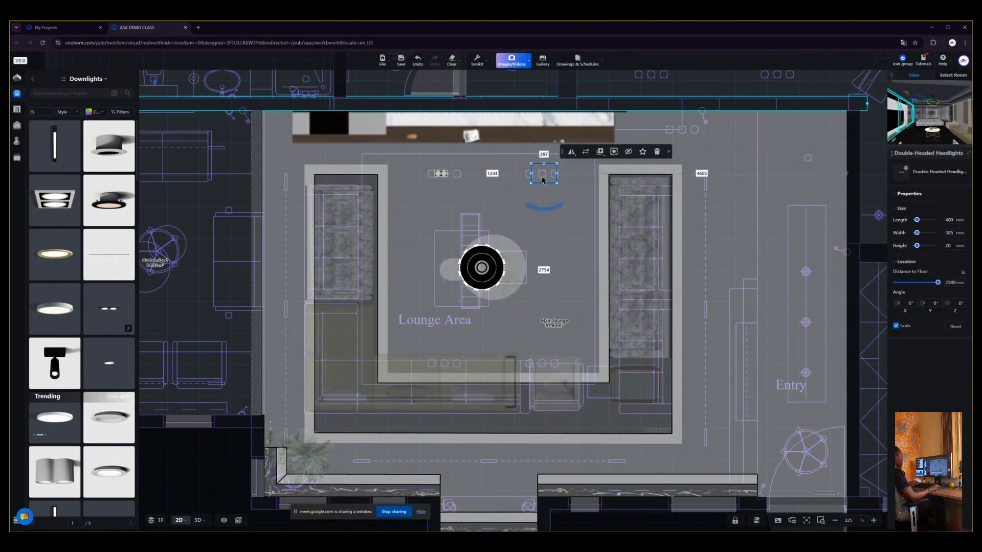
key(ctrl+d)
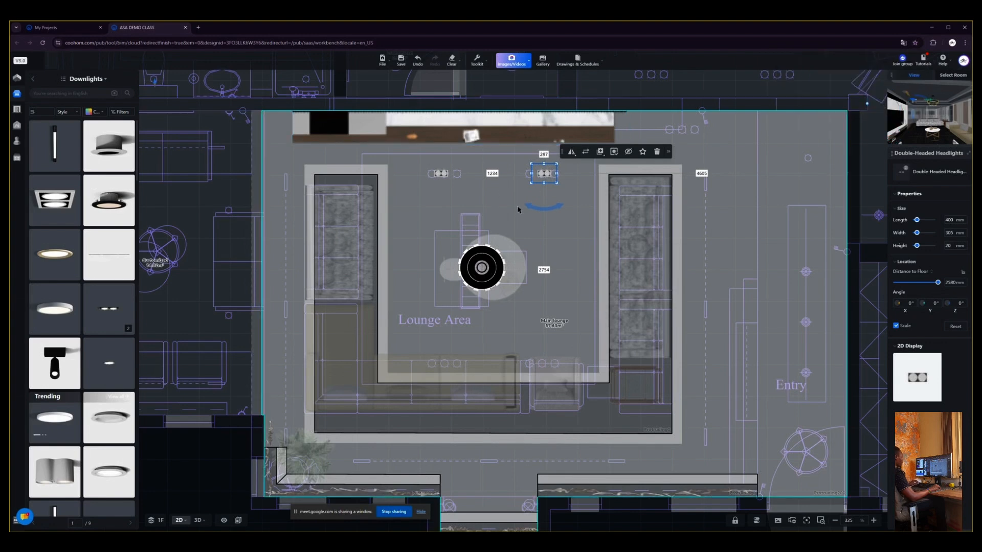
Paste two more double-headed downlights onto the light symbols at the opposite lounge side, above the armchair and the L-shaped sofa.
key(ctrl+v)
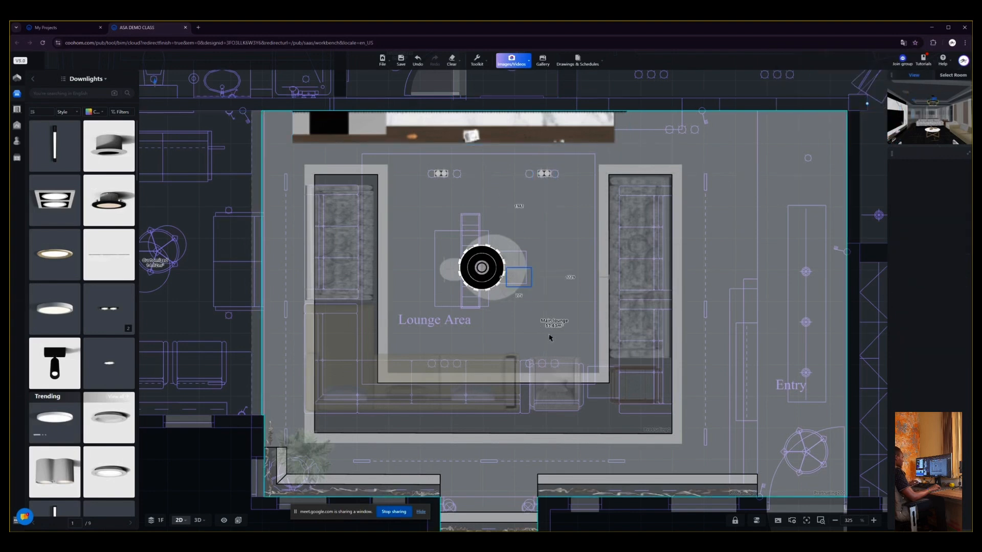
click(543, 365)
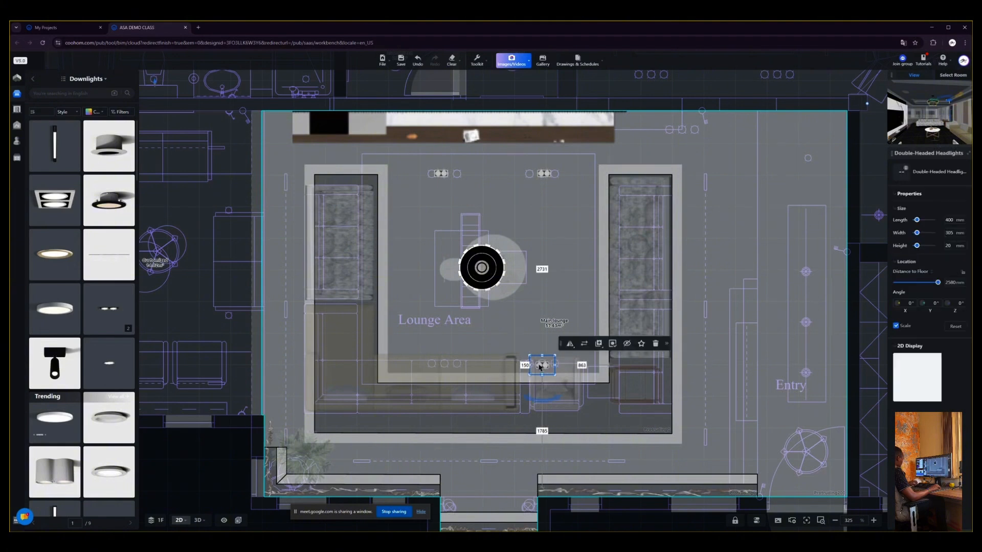
scroll(528, 377, up, 1)
scroll(528, 377, up, 3)
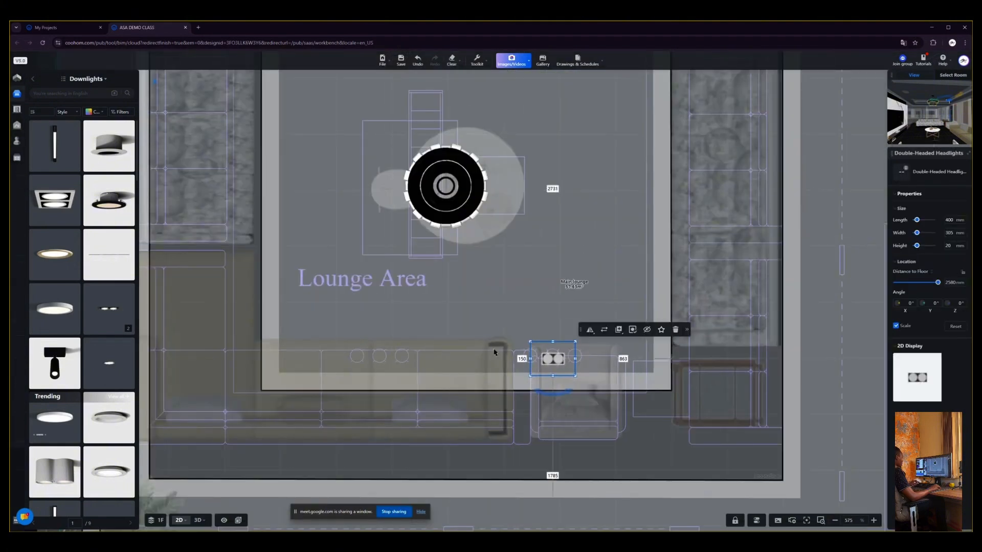
key(ctrl+v)
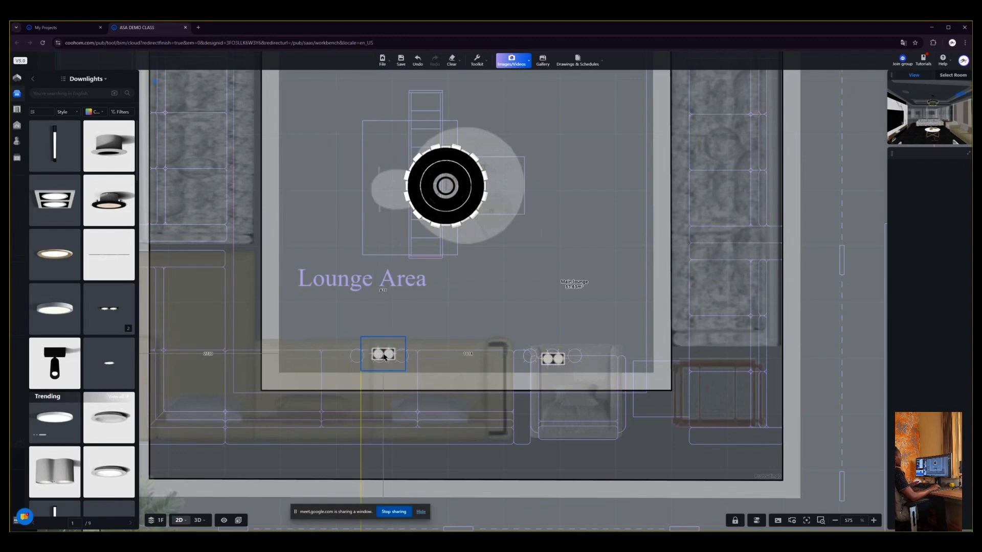
click(379, 357)
scroll(384, 309, down, 4)
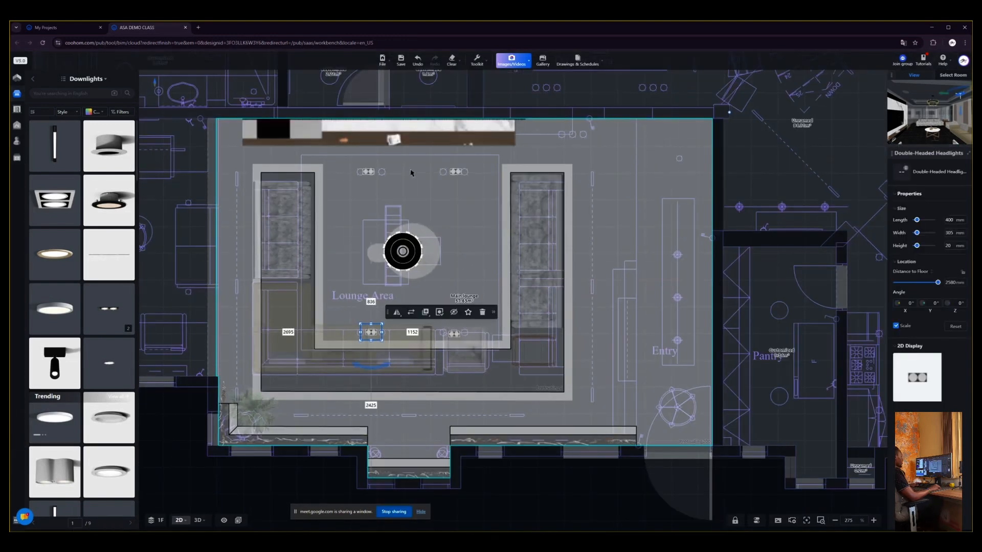
scroll(389, 208, down, 1)
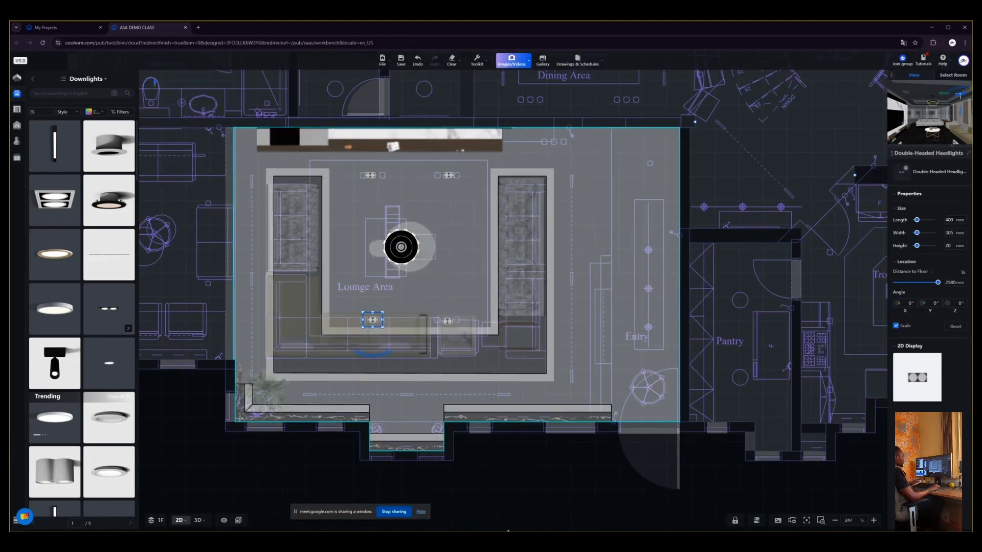
click(517, 476)
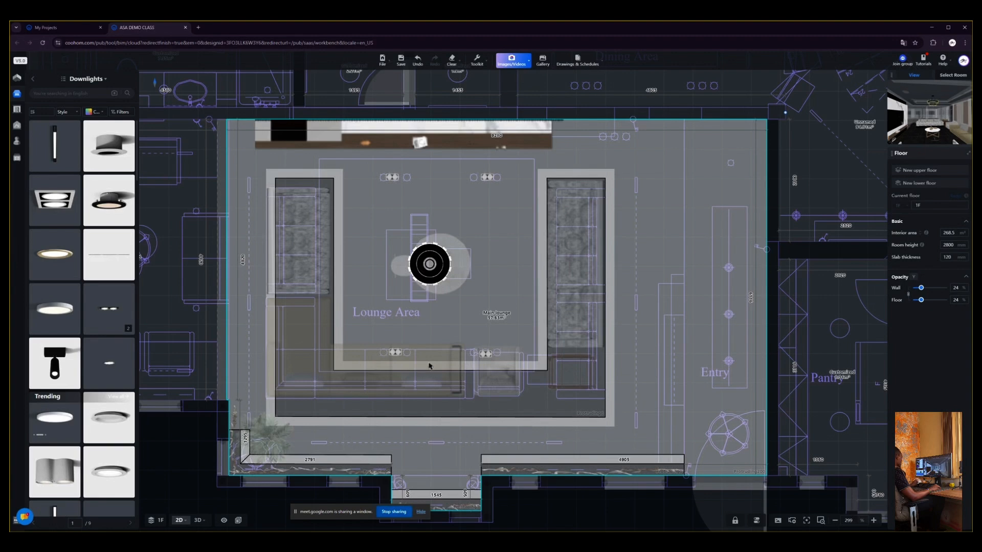
Inspect the lounge's chandelier and ceiling in 3D and raise the wall and floor opacity to about 83%.
key(3)
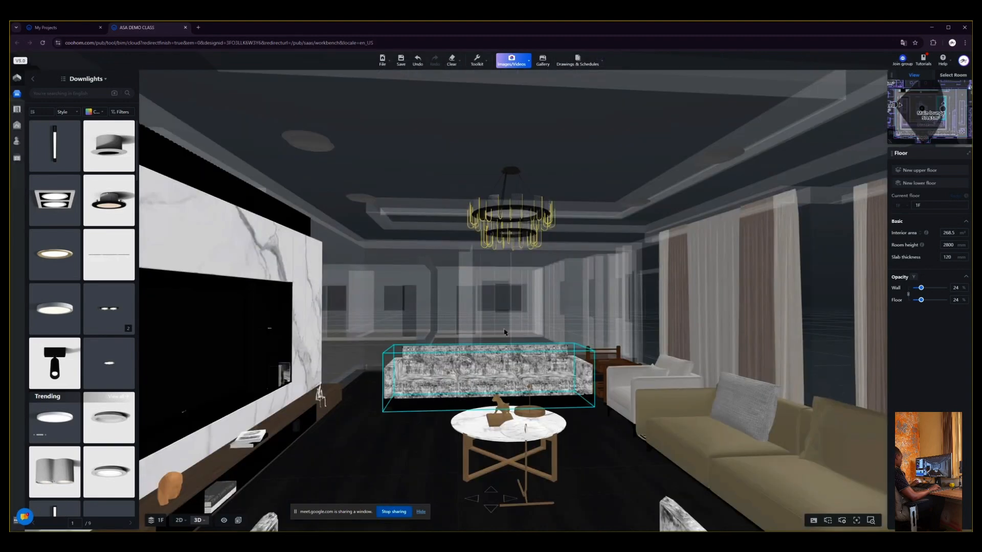
drag(608, 456, 585, 429)
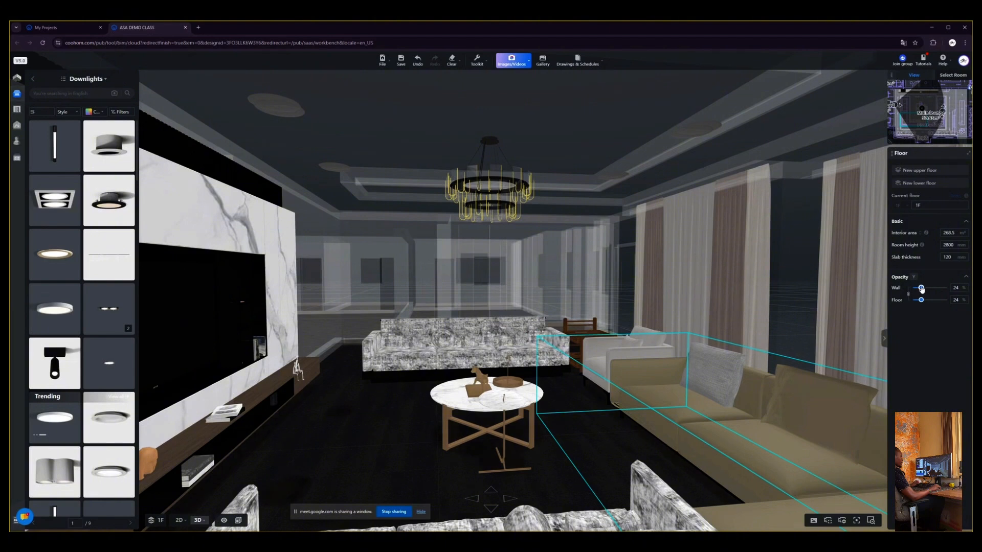
drag(922, 289, 923, 289)
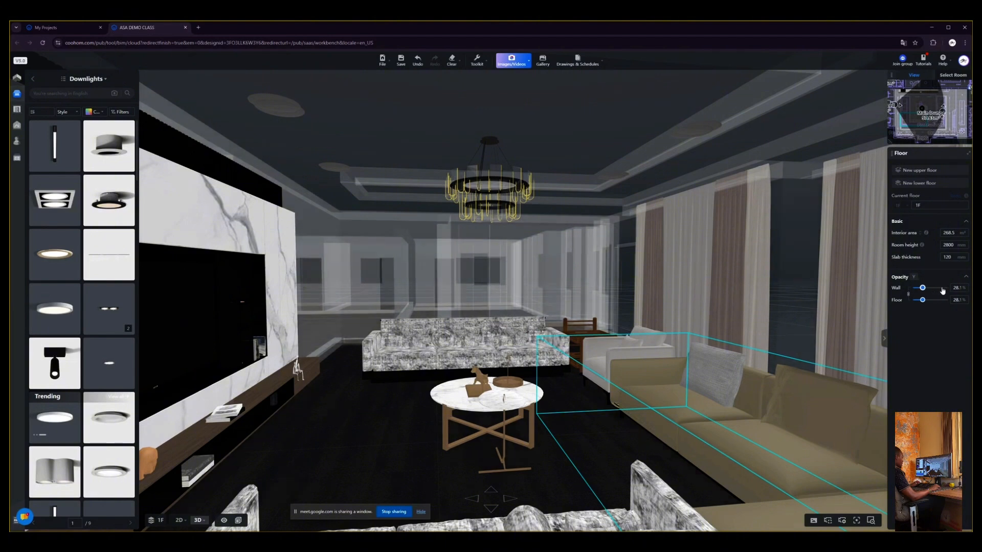
click(942, 288)
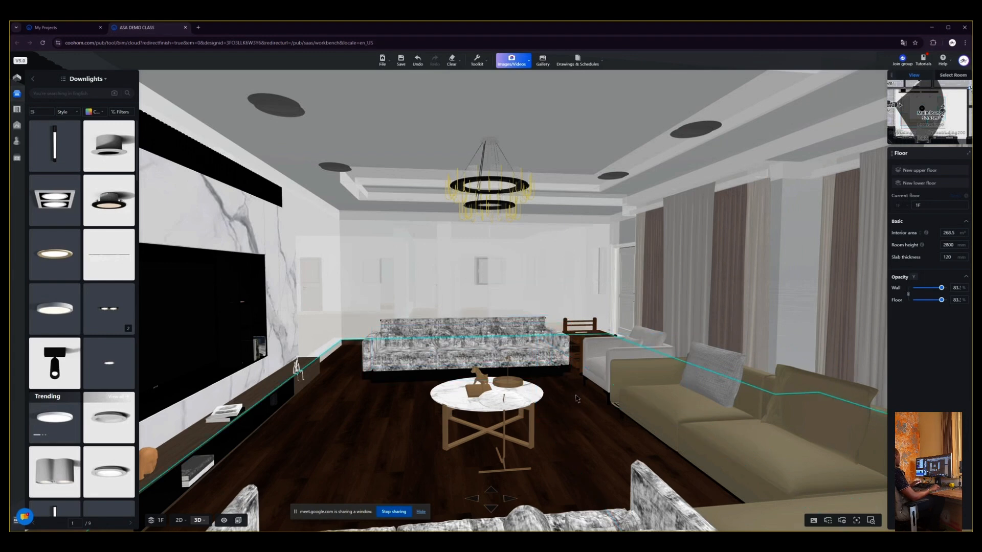
Return to the 2D plan and open the Rugs category under Home Decor in the public library.
key(2)
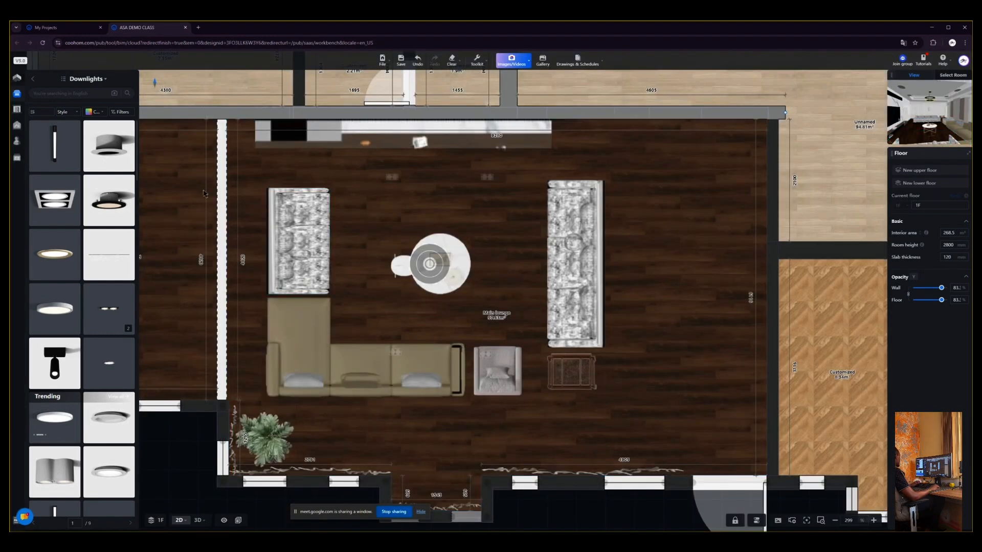
click(35, 80)
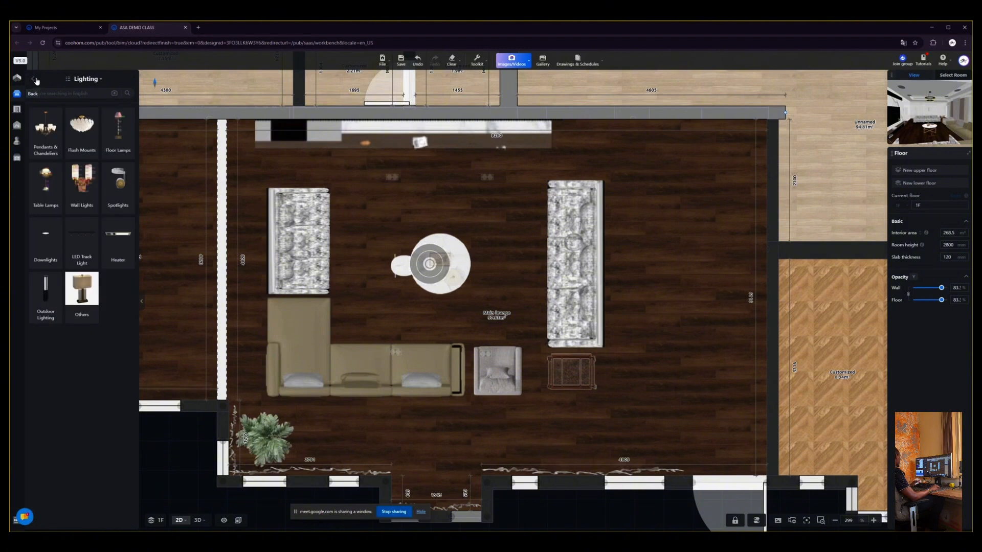
click(32, 80)
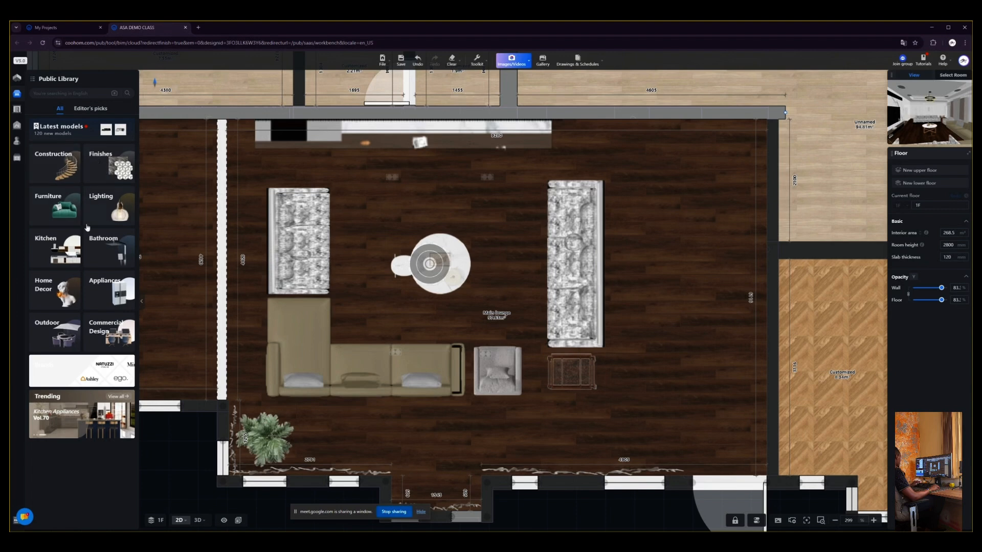
click(57, 284)
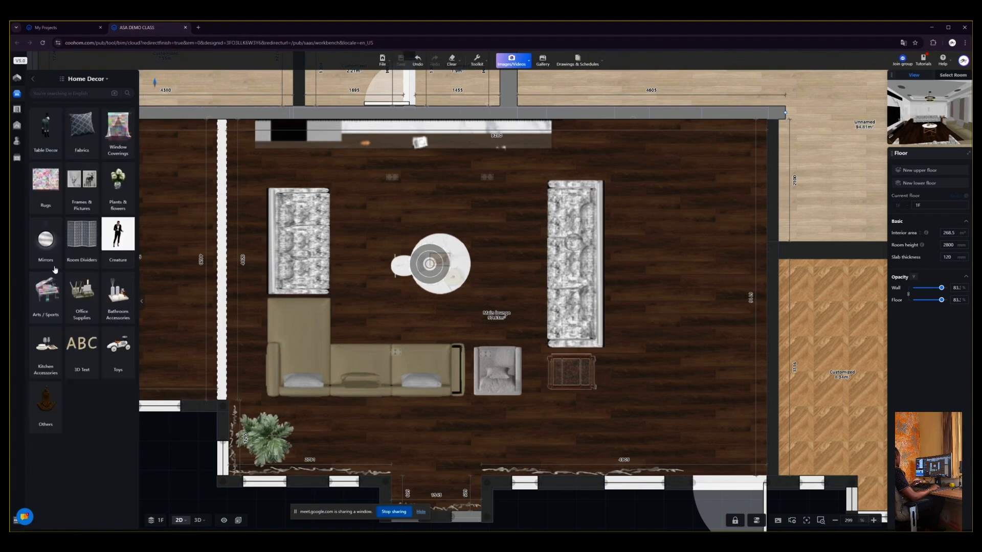
click(44, 197)
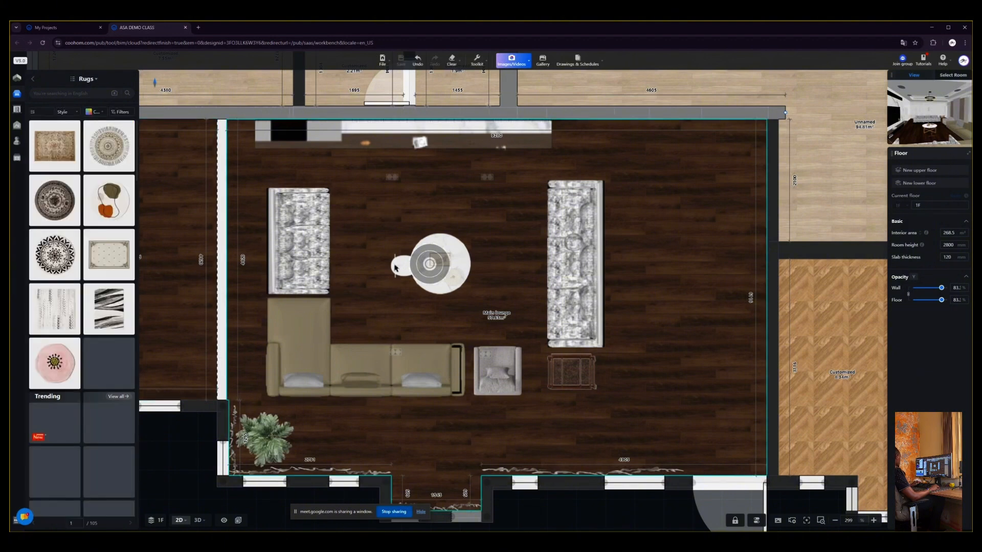
Browse the rug models and their dimensions for one that suits the main lounge seating area.
scroll(87, 290, down, 1)
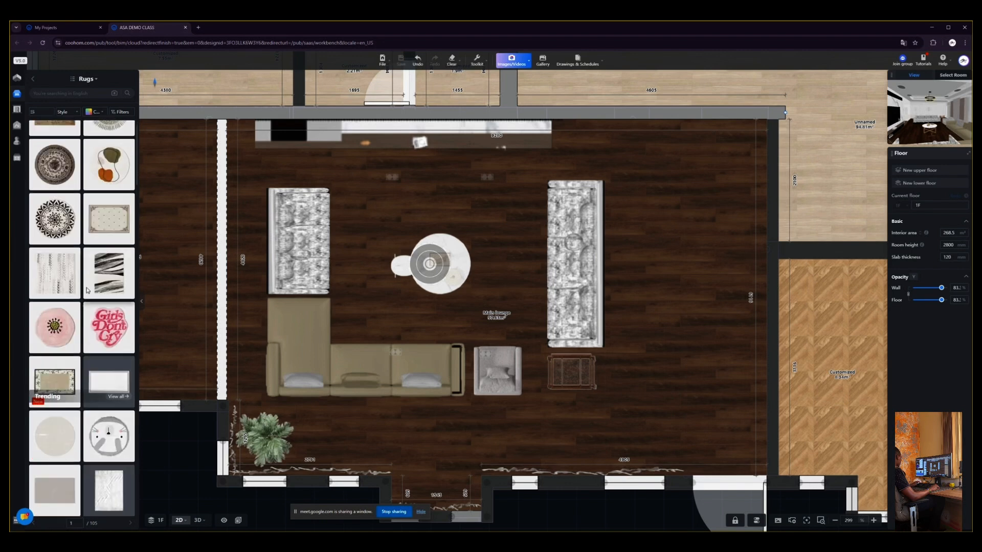
scroll(88, 291, down, 5)
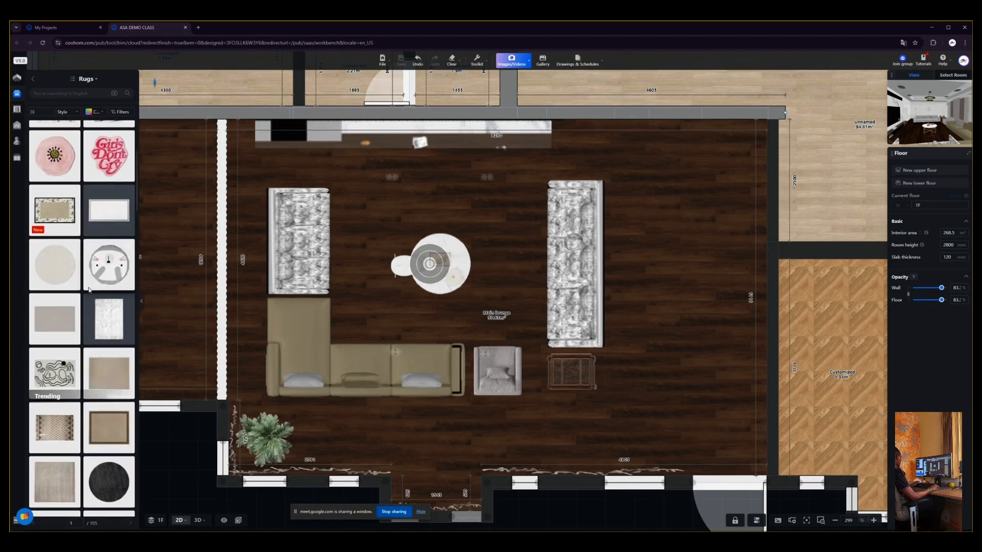
mouse_move(130, 259)
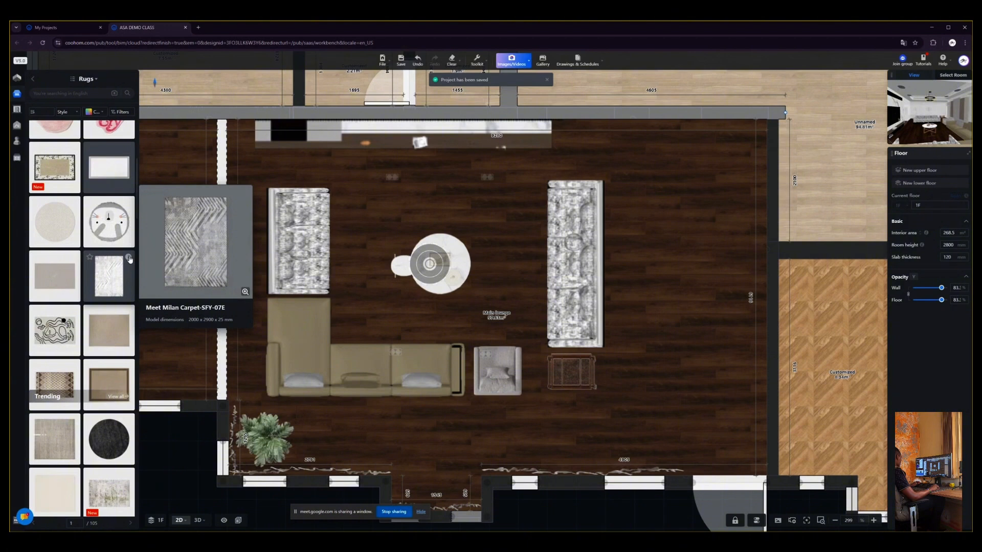
scroll(84, 304, down, 3)
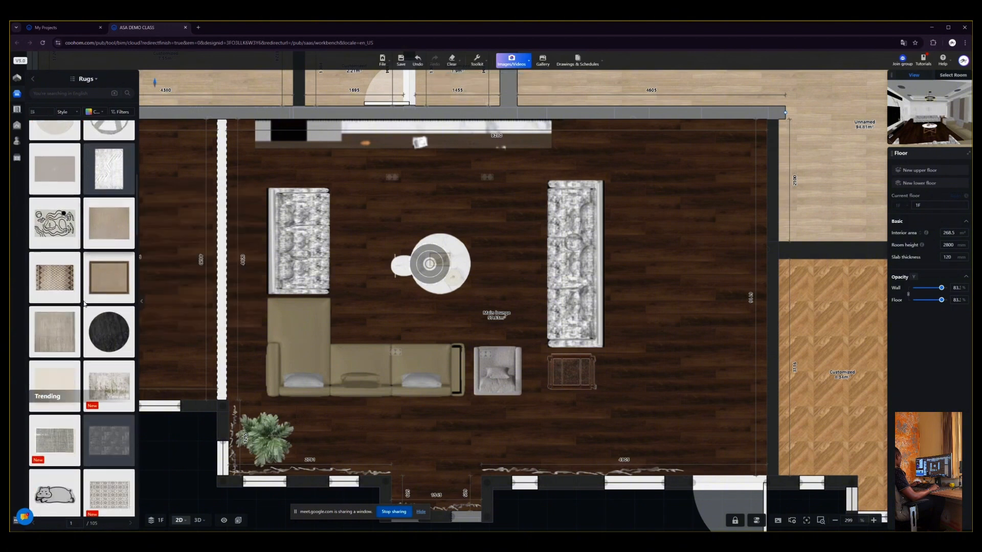
scroll(85, 304, down, 2)
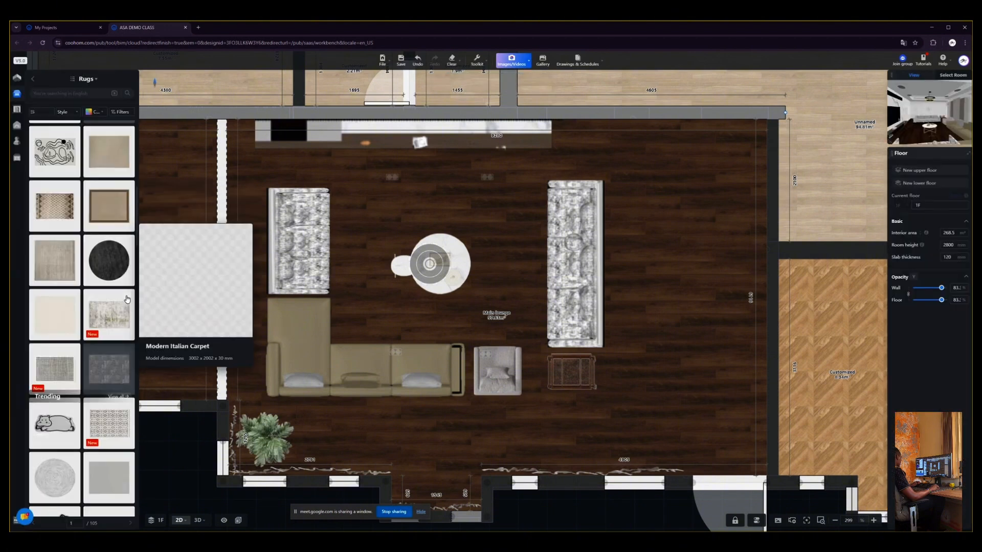
scroll(69, 247, down, 5)
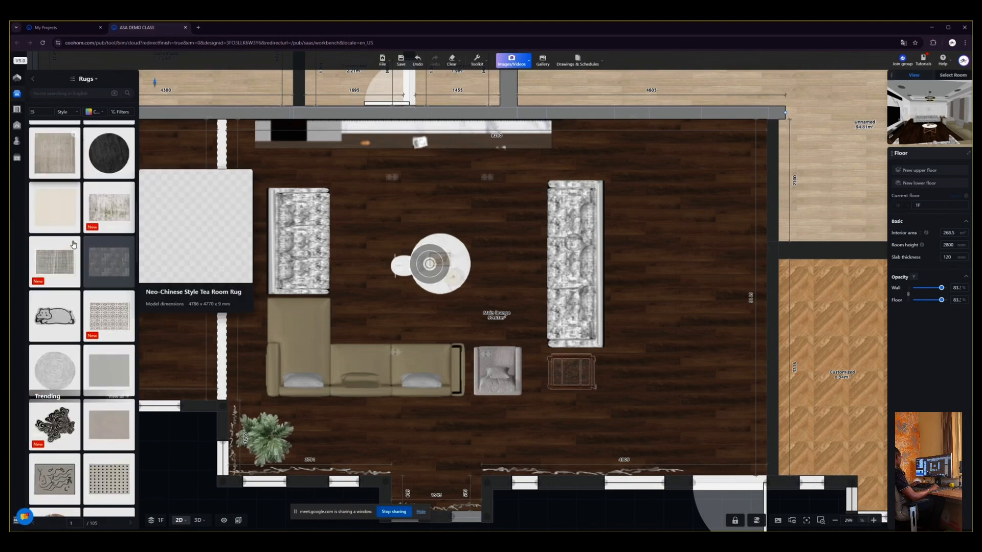
scroll(77, 247, down, 5)
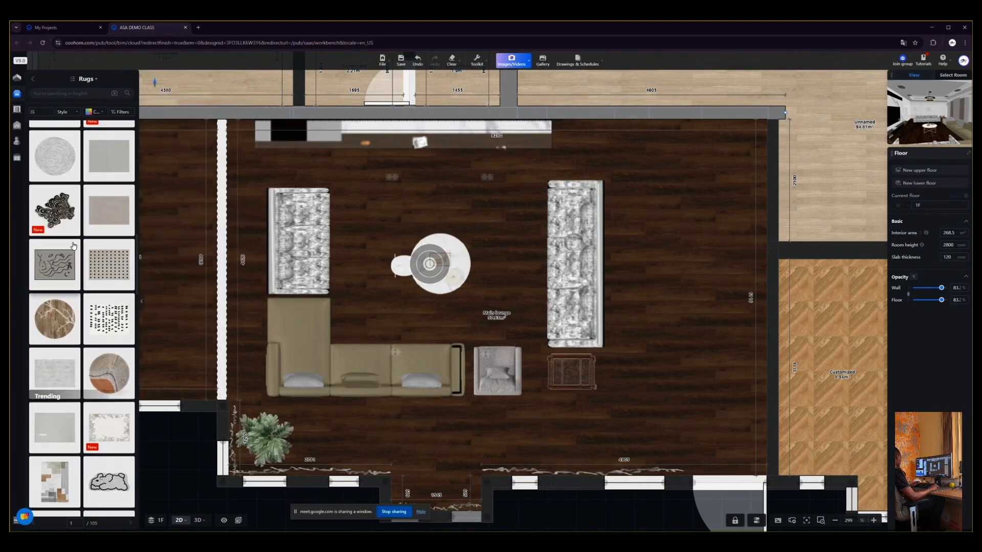
scroll(85, 247, down, 5)
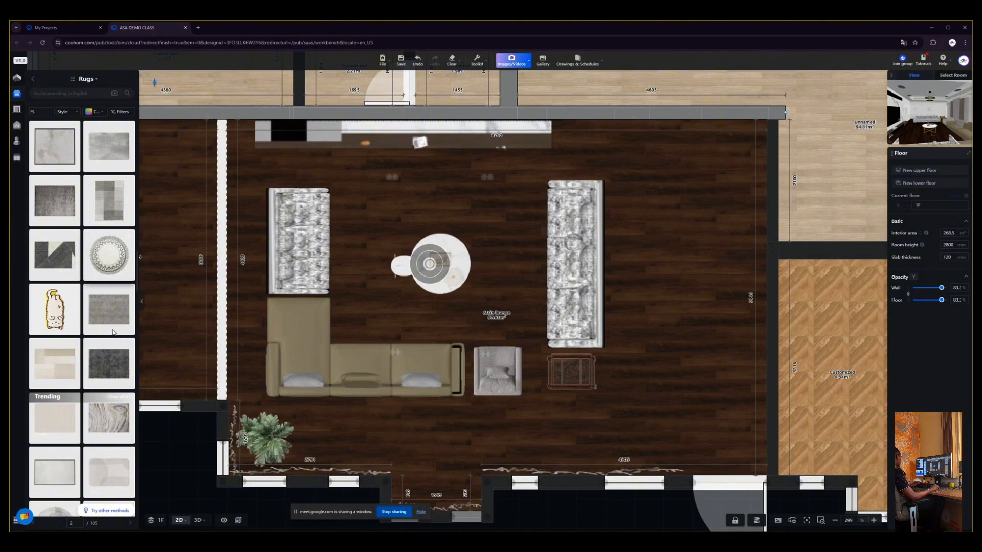
scroll(112, 307, down, 1)
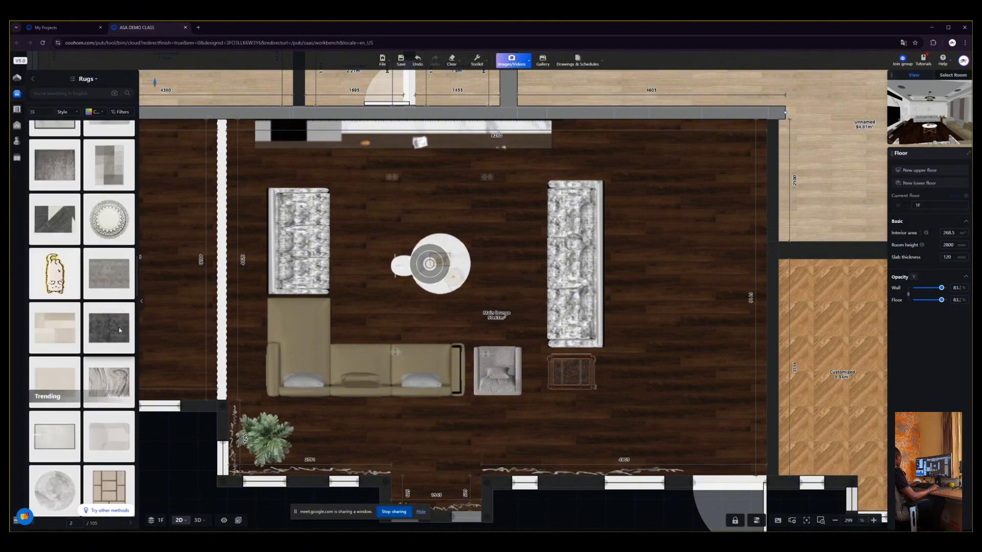
mouse_move(129, 364)
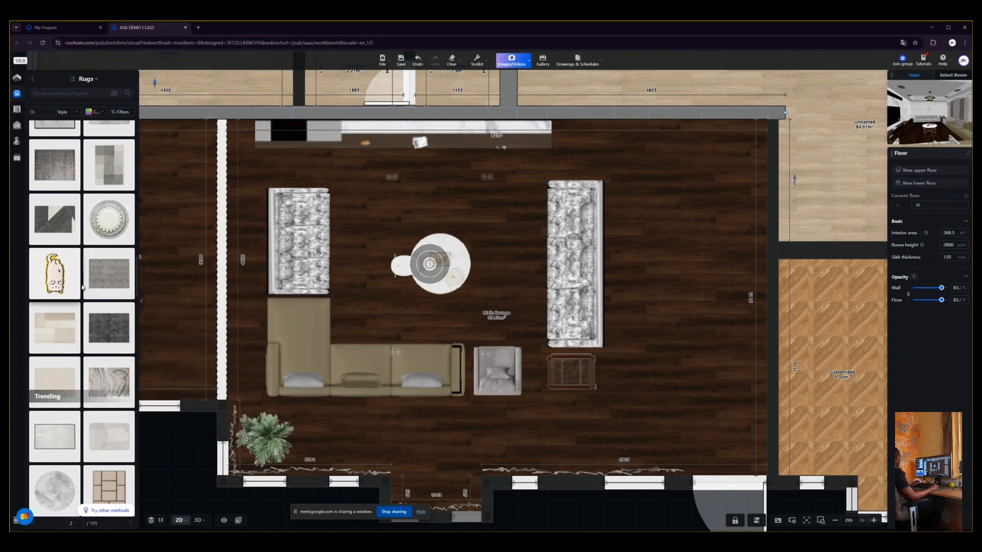
scroll(89, 307, up, 8)
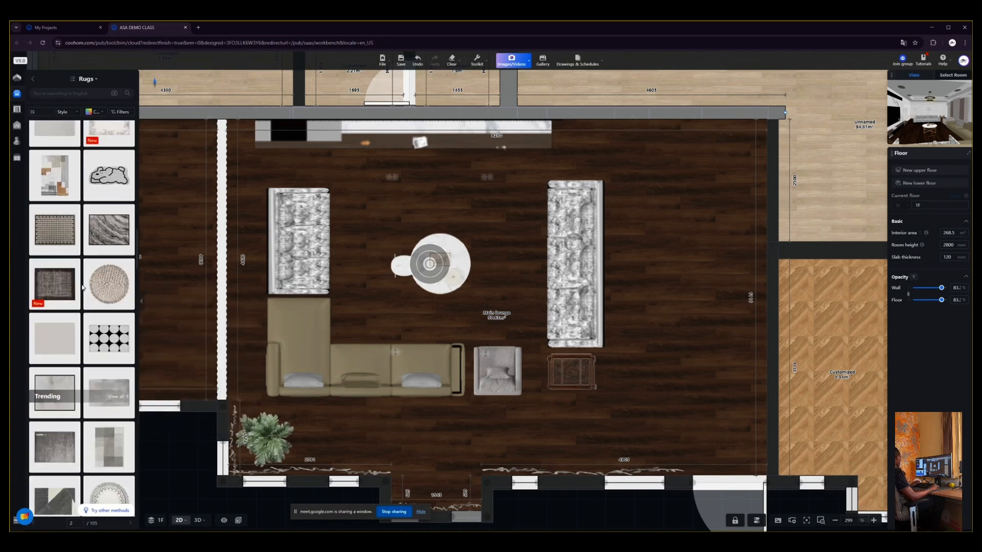
scroll(82, 288, up, 5)
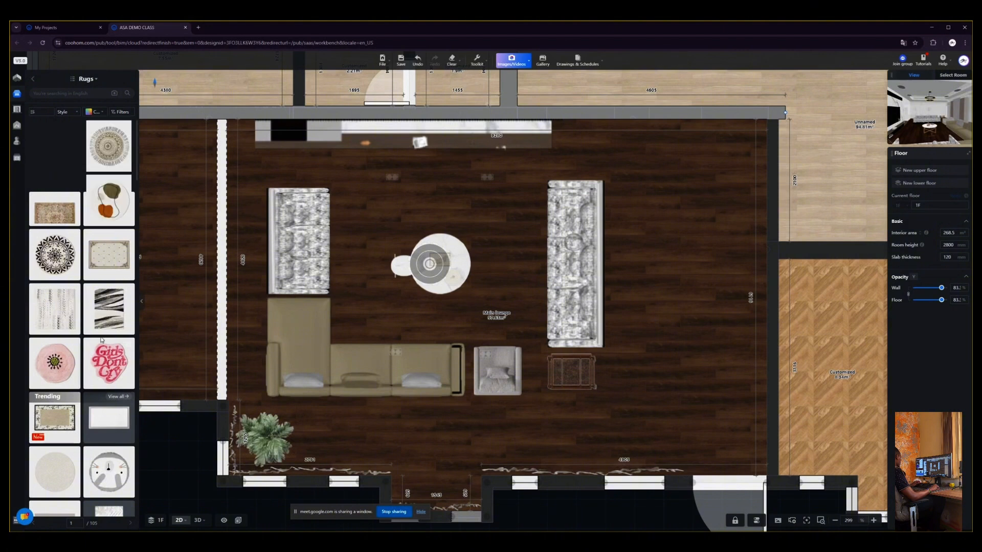
scroll(101, 339, down, 5)
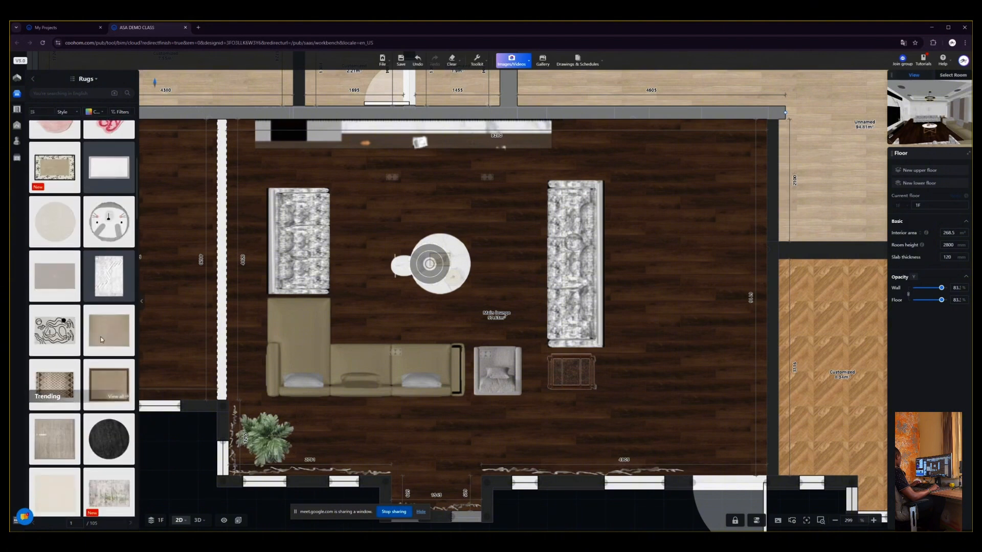
scroll(100, 336, down, 2)
mouse_move(75, 352)
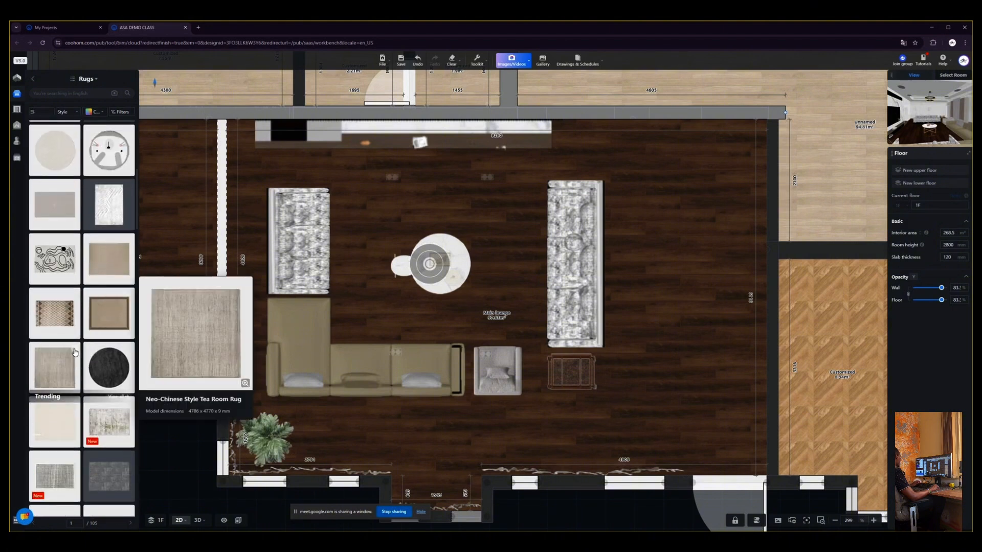
Choose Safavieh Retro Rug_31 and place it beneath the round coffee table in the main lounge.
scroll(90, 227, up, 3)
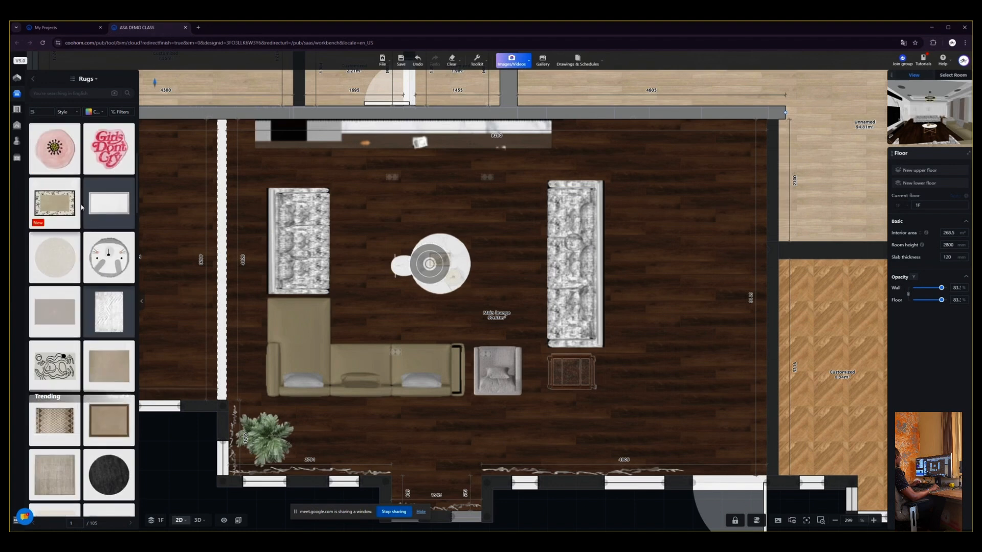
scroll(90, 227, up, 2)
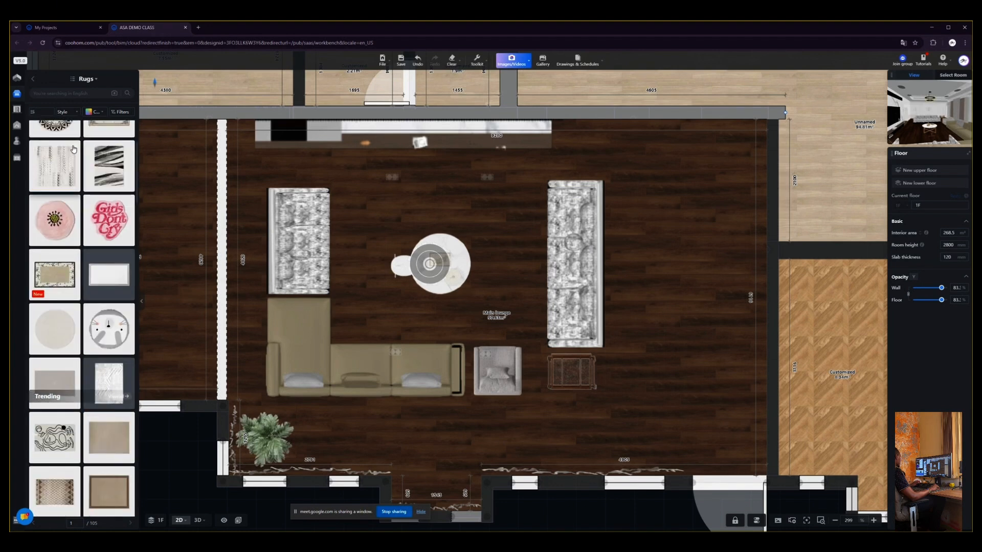
mouse_move(75, 149)
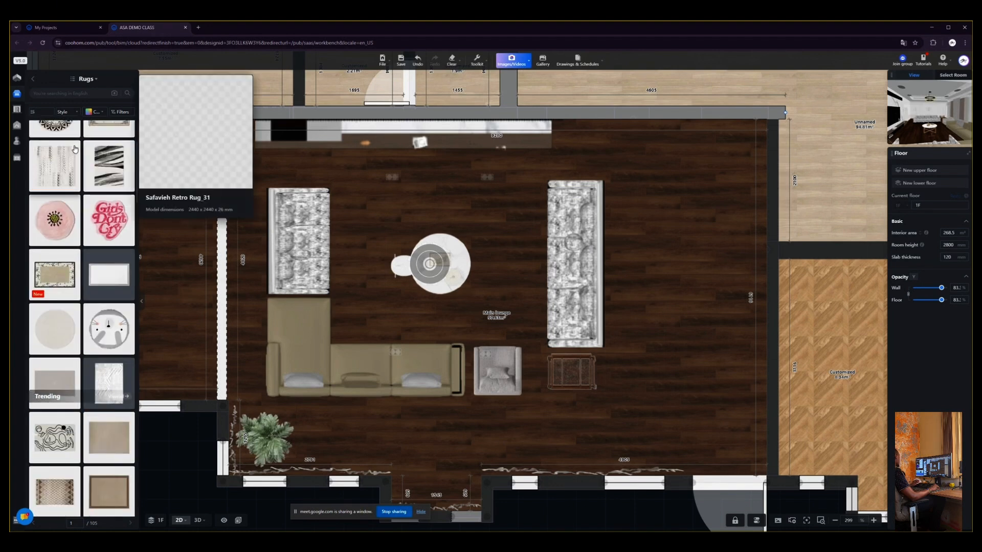
click(49, 171)
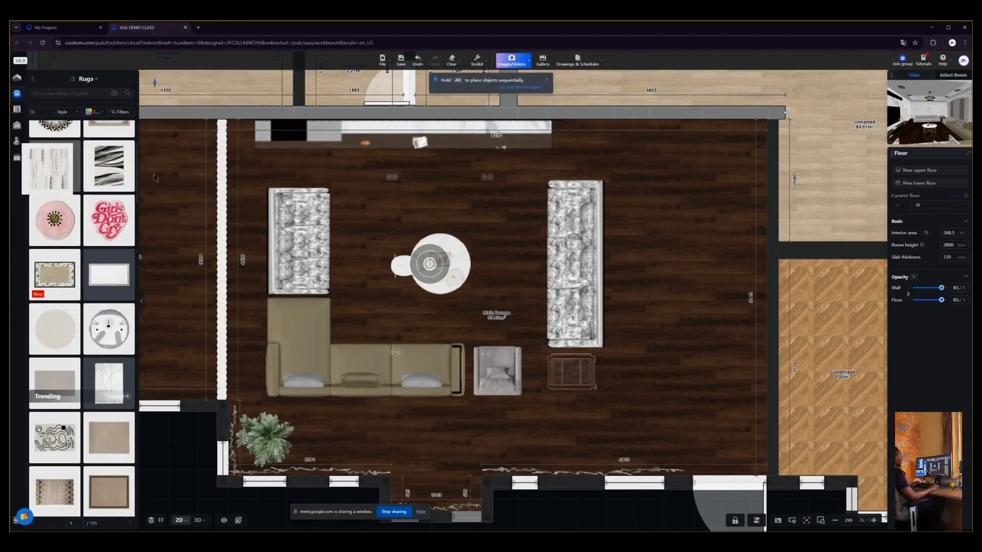
click(430, 268)
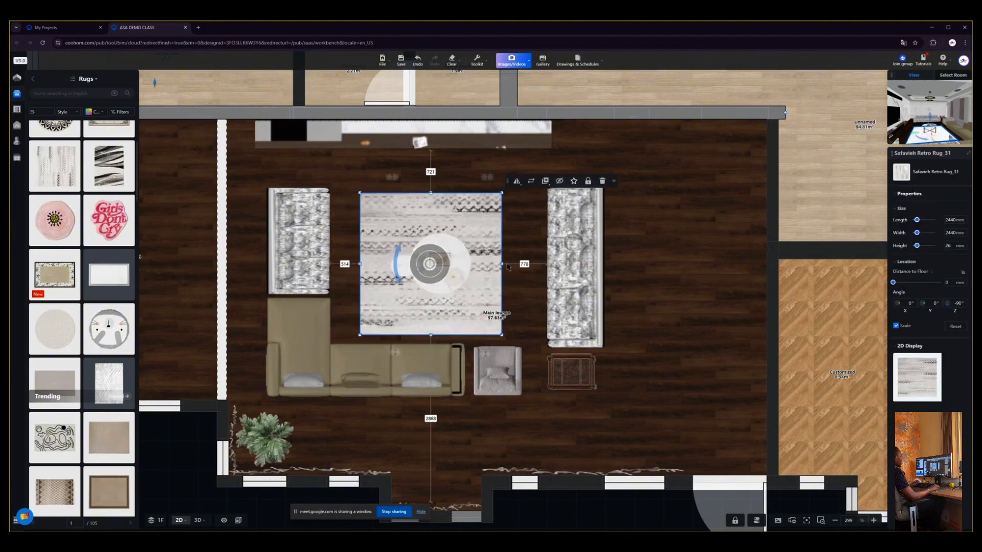
Stretch the rug on all four sides to about 3631 mm long and 4998 mm wide, reaching under the surrounding sofas.
drag(505, 265, 584, 277)
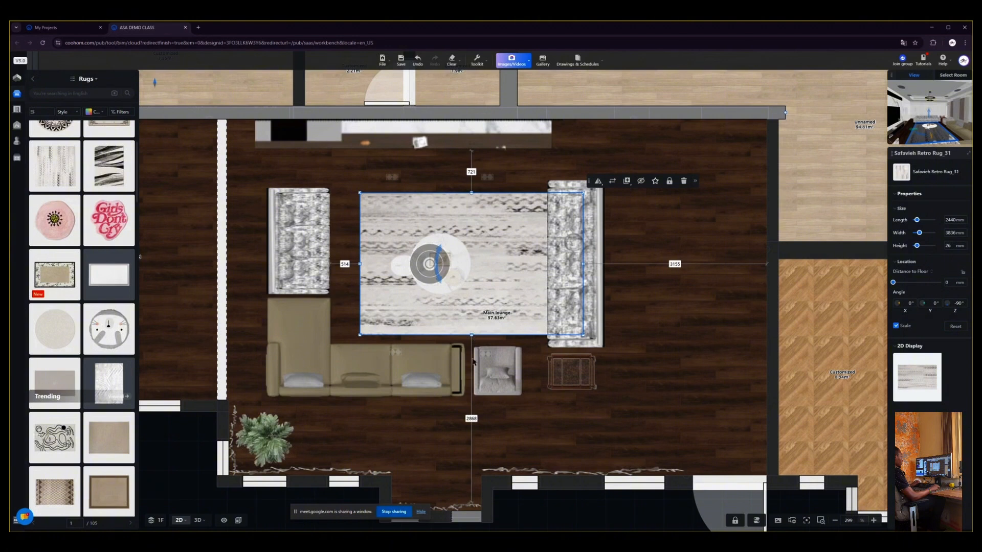
drag(472, 337, 473, 392)
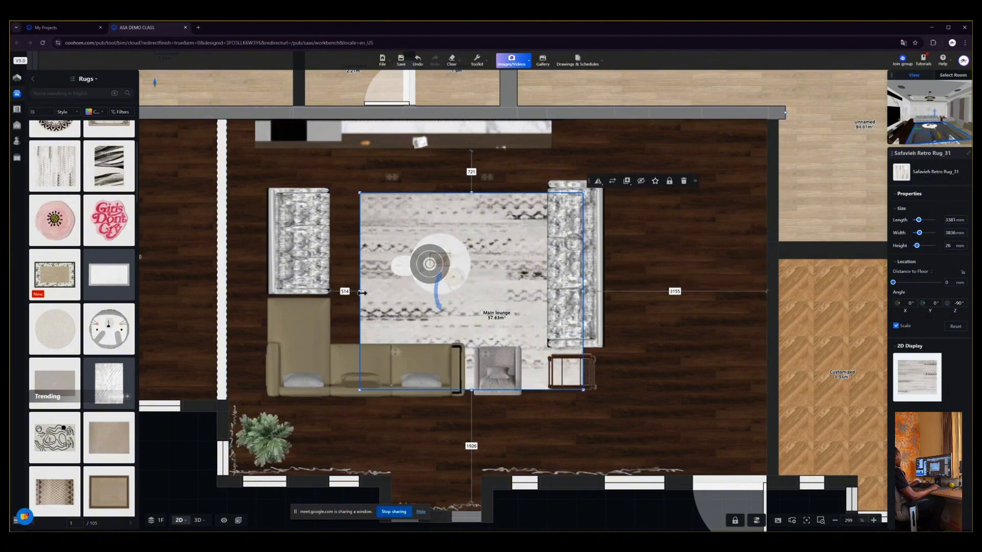
drag(362, 293, 292, 298)
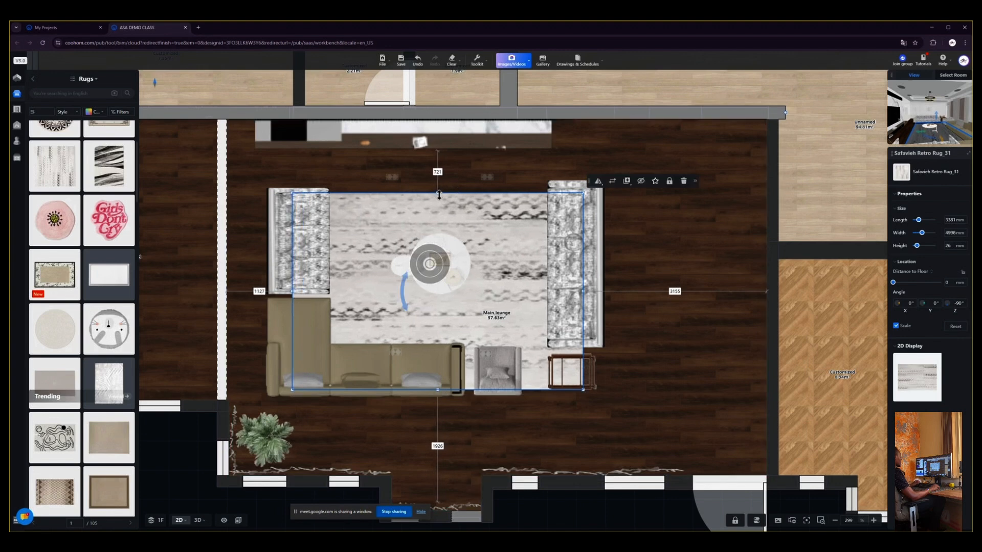
drag(439, 195, 439, 179)
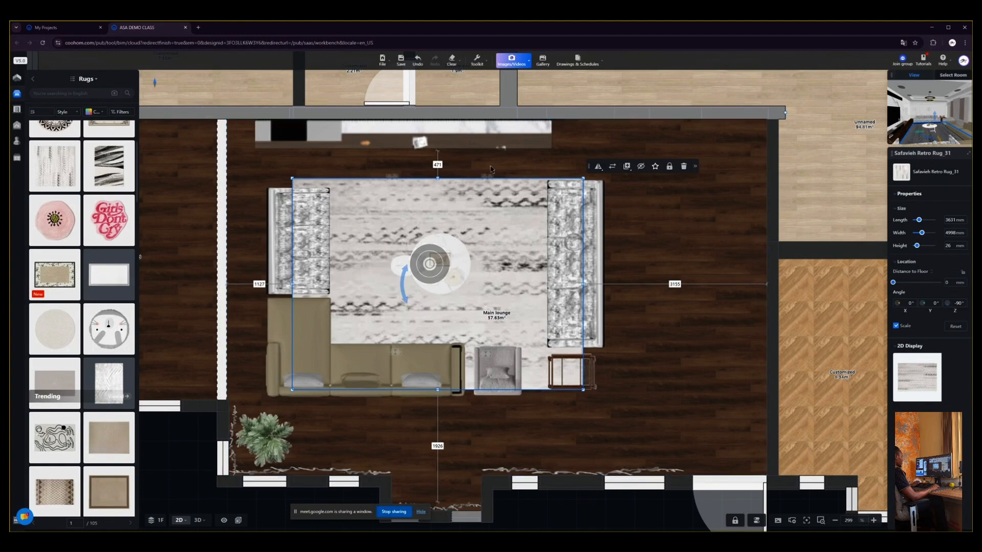
Deselect the rug and lower the wall and floor opacity to about 30% to reveal the underlay drawing.
scroll(541, 260, down, 5)
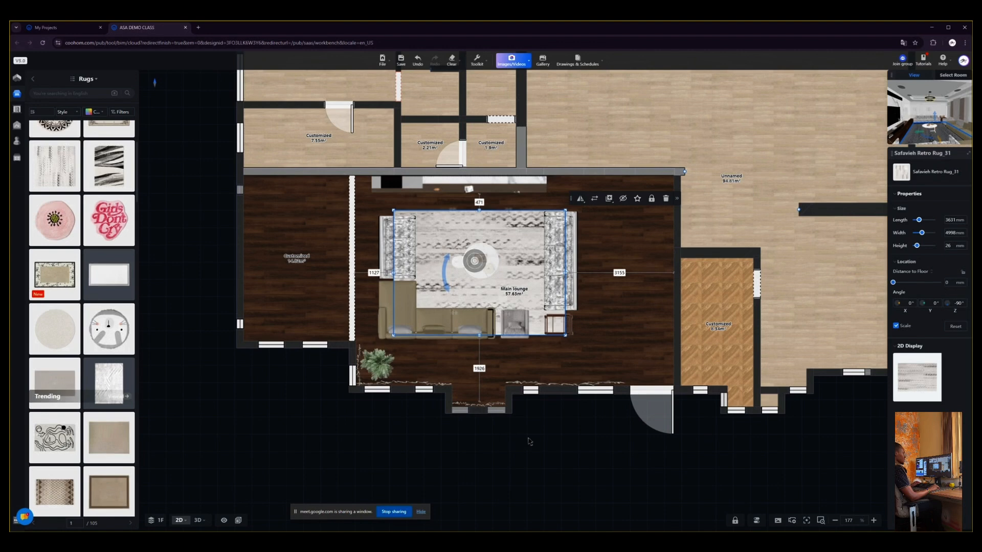
click(543, 455)
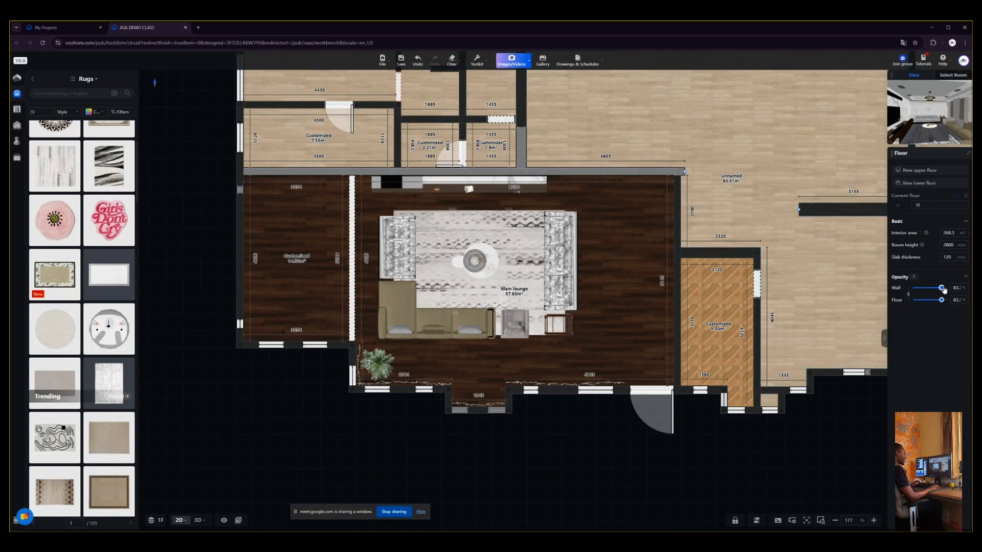
drag(941, 288, 923, 297)
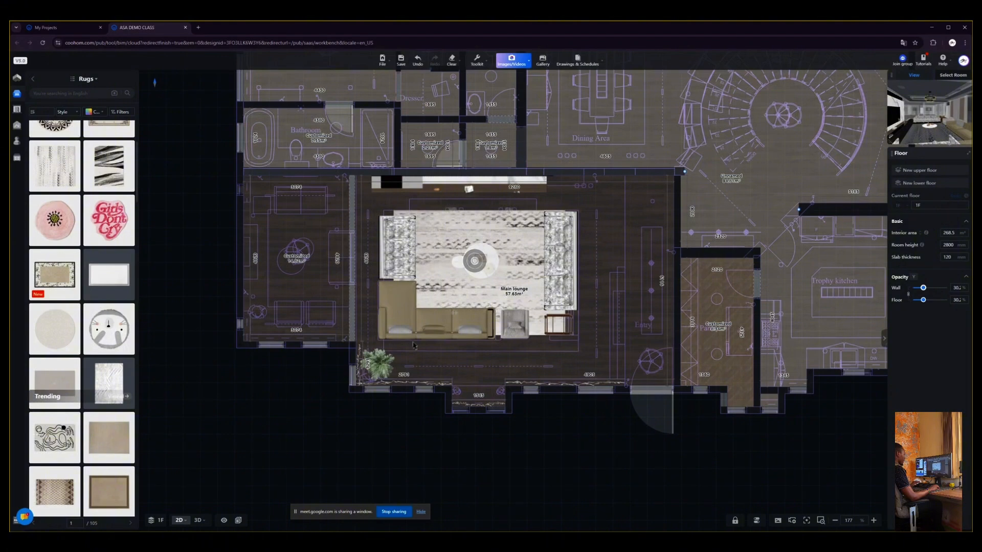
Open the Dividers models in the Construction category of the public library.
scroll(428, 257, up, 2)
scroll(428, 257, up, 1)
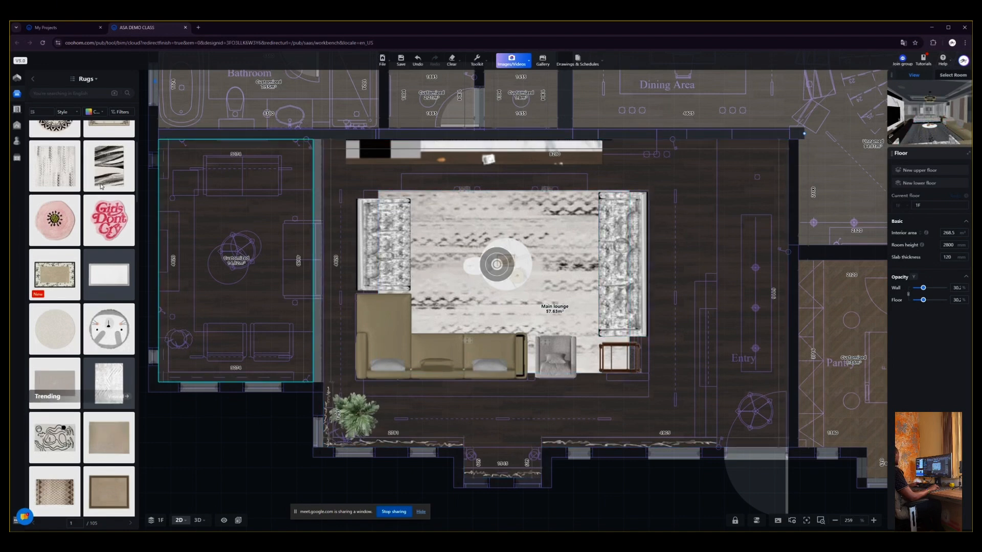
click(32, 81)
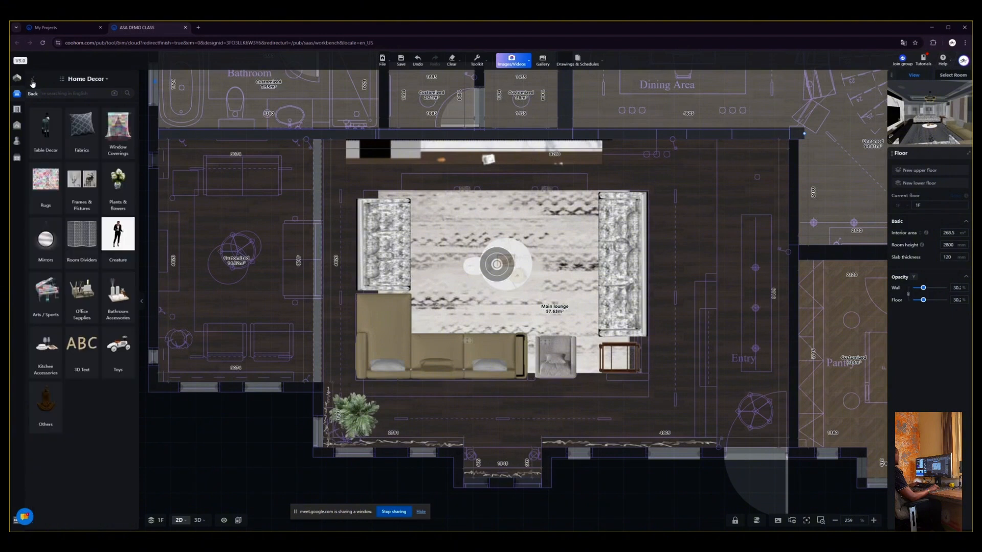
click(32, 80)
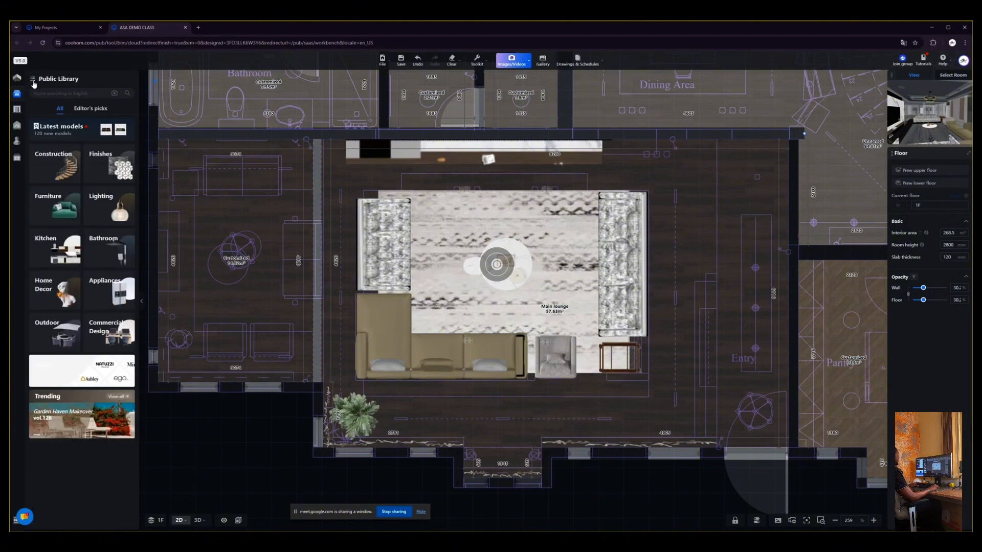
click(42, 176)
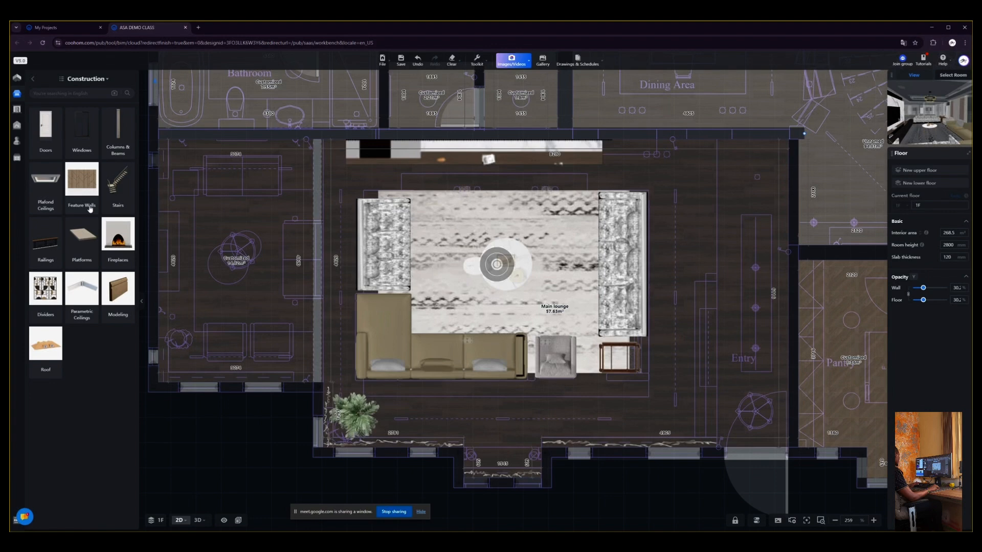
click(46, 299)
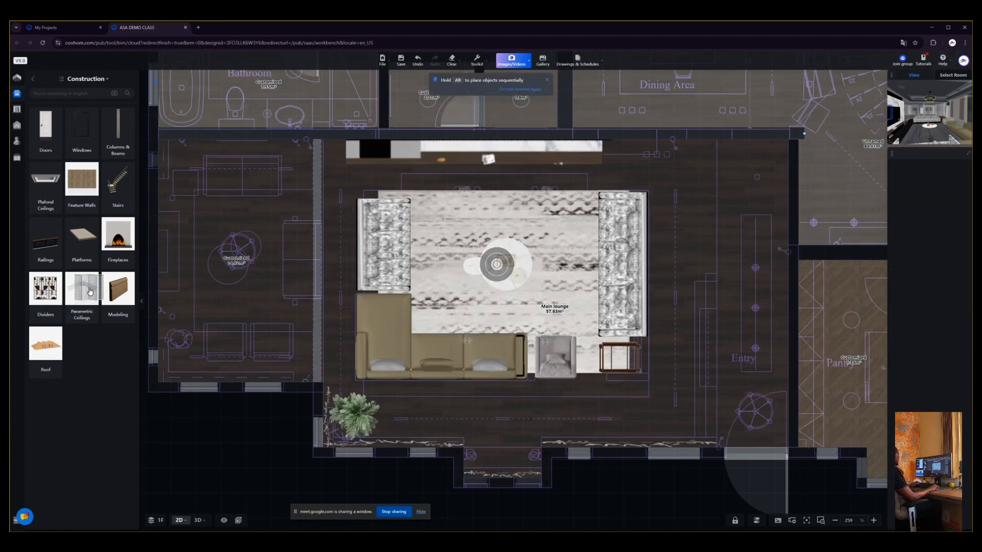
click(54, 306)
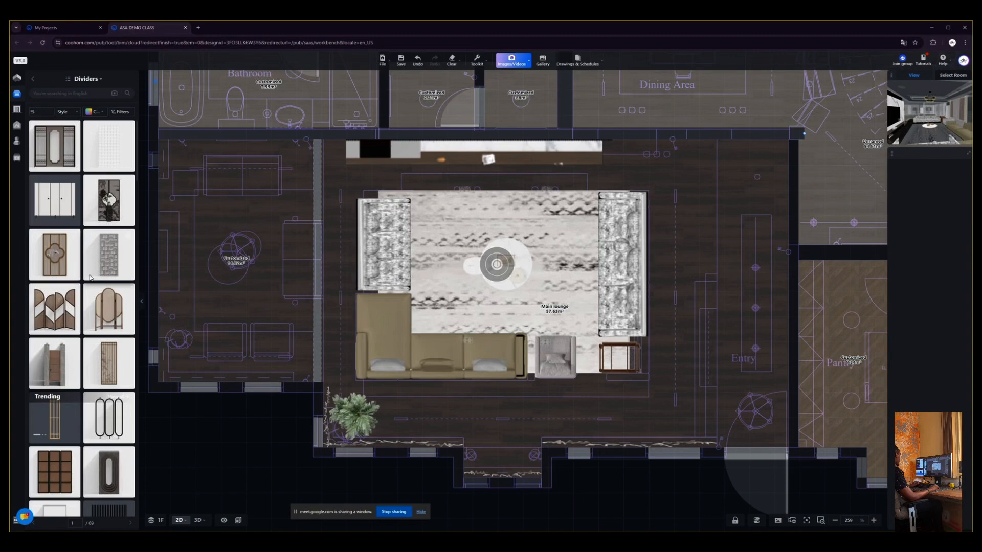
Browse the divider models and their dimensions for a partition that suits the boundary between the main lounge and the entry.
scroll(90, 278, down, 6)
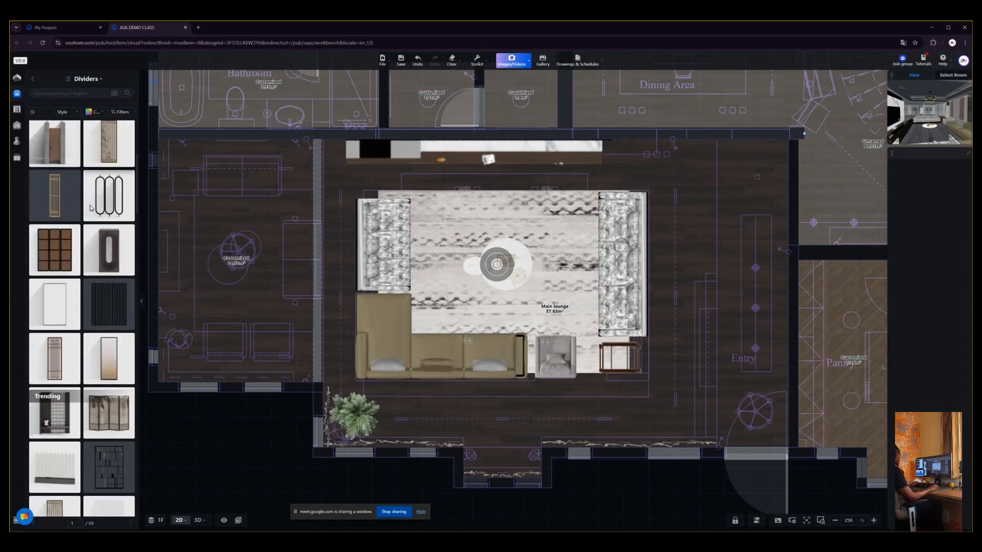
scroll(91, 210, down, 3)
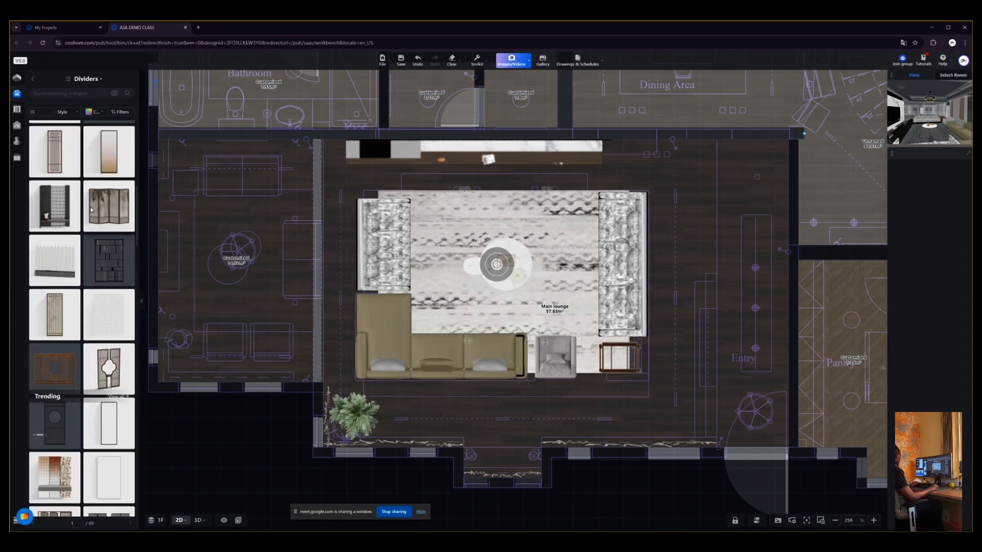
scroll(91, 209, down, 4)
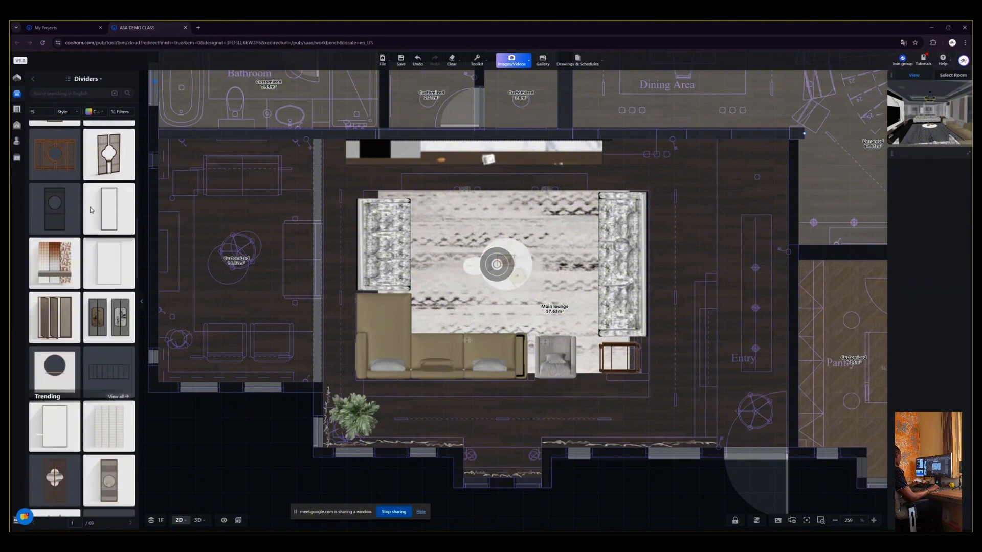
scroll(91, 209, down, 6)
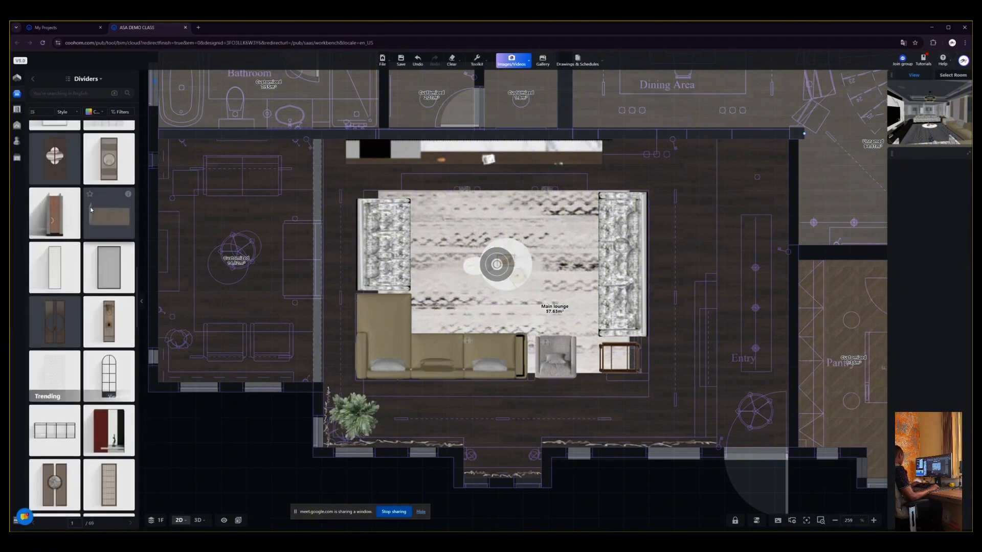
scroll(89, 210, down, 5)
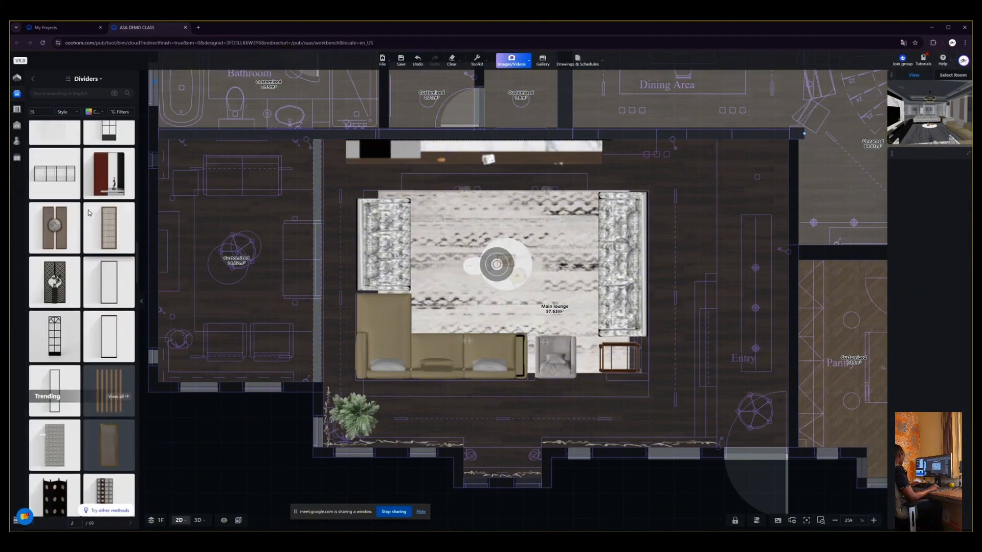
scroll(88, 213, down, 2)
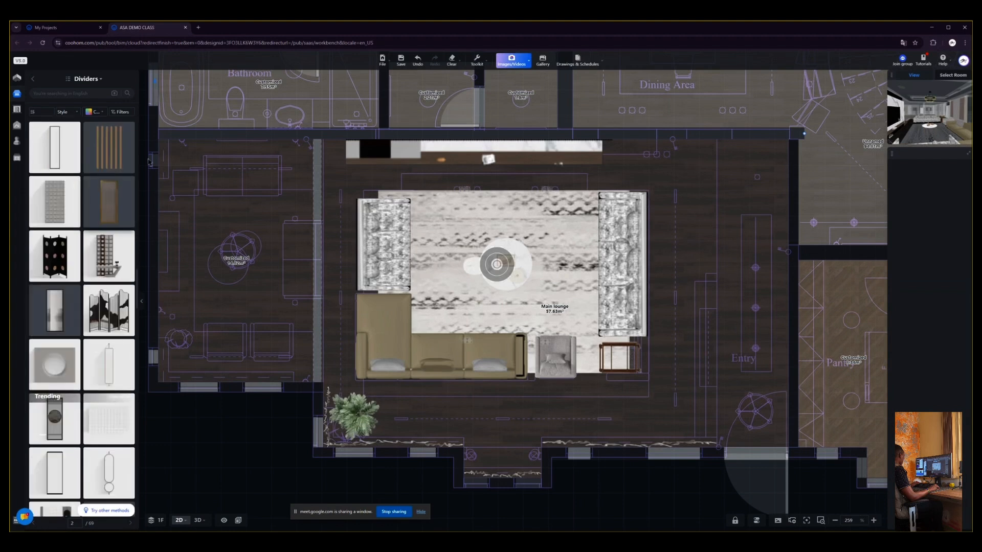
scroll(94, 227, down, 4)
scroll(95, 230, down, 2)
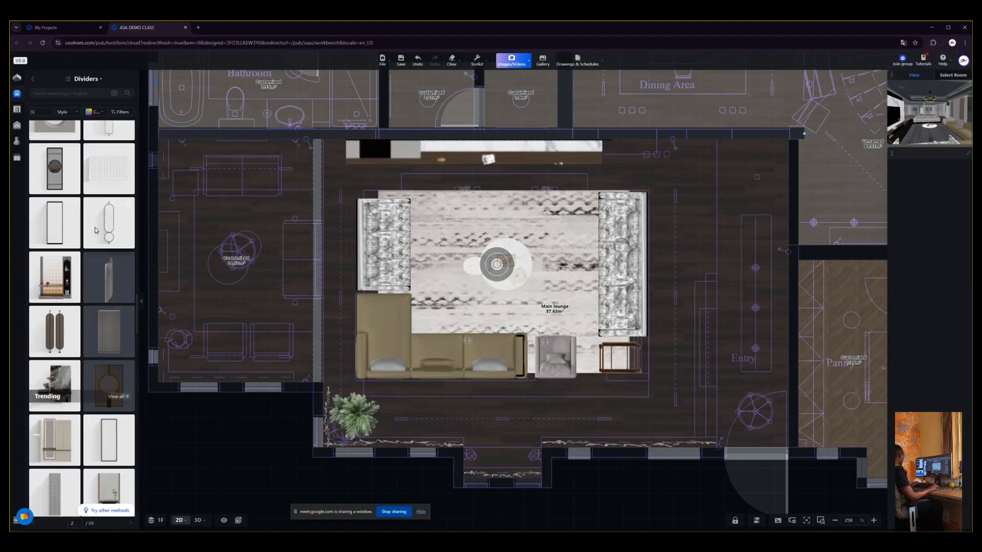
mouse_move(75, 262)
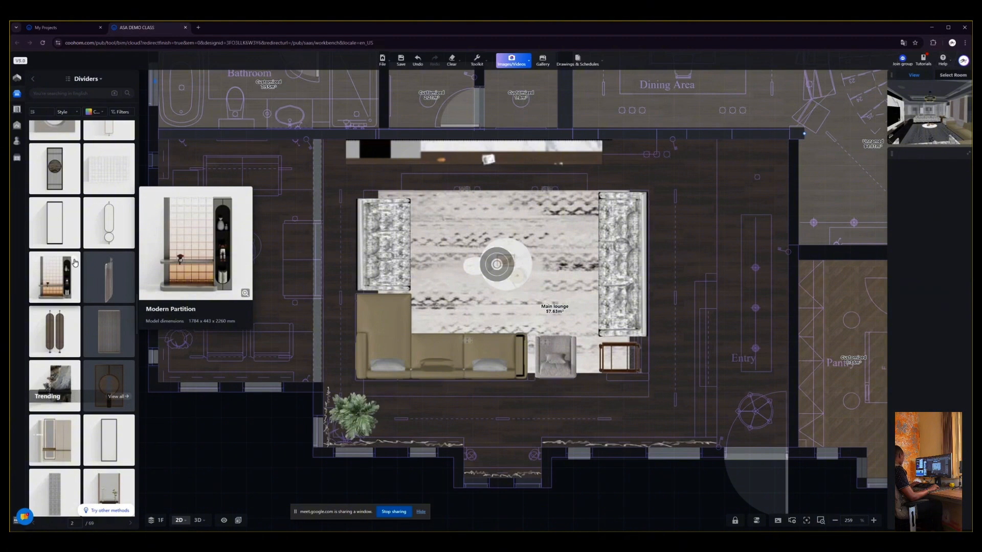
scroll(87, 250, down, 3)
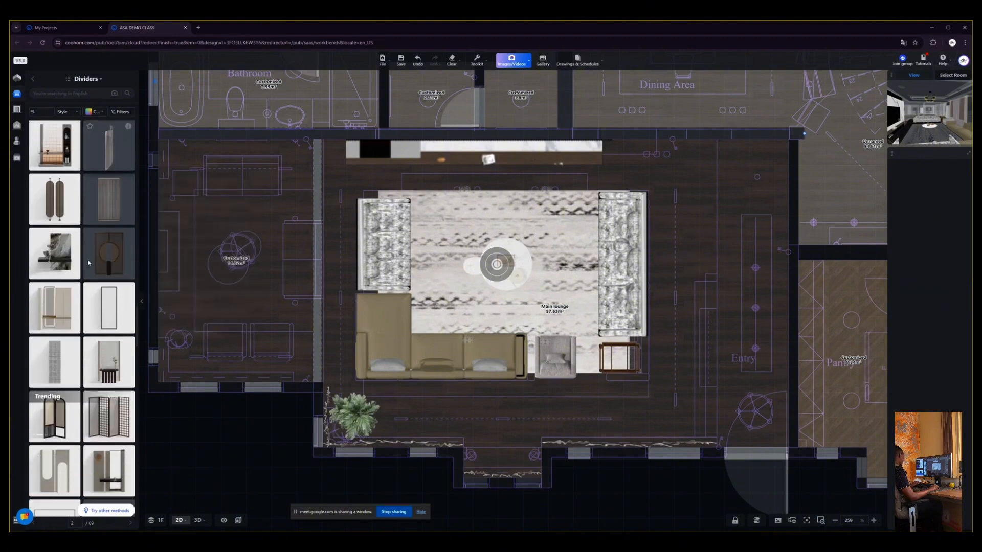
scroll(89, 244, down, 4)
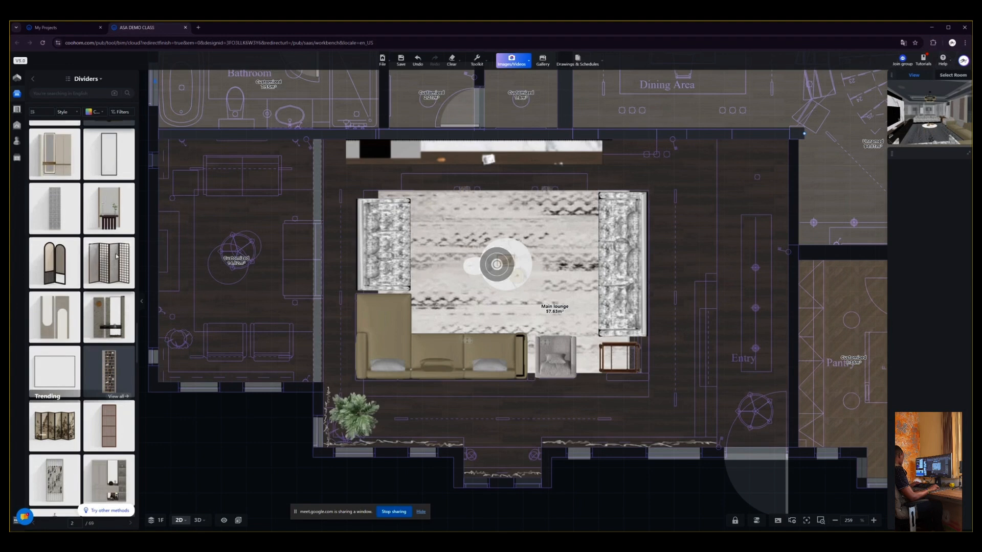
scroll(116, 257, down, 4)
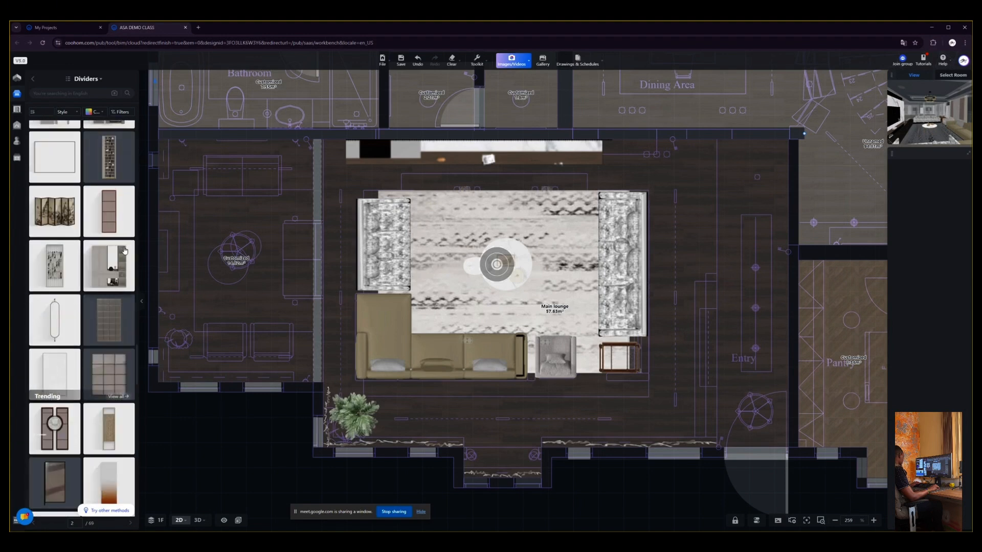
mouse_move(126, 249)
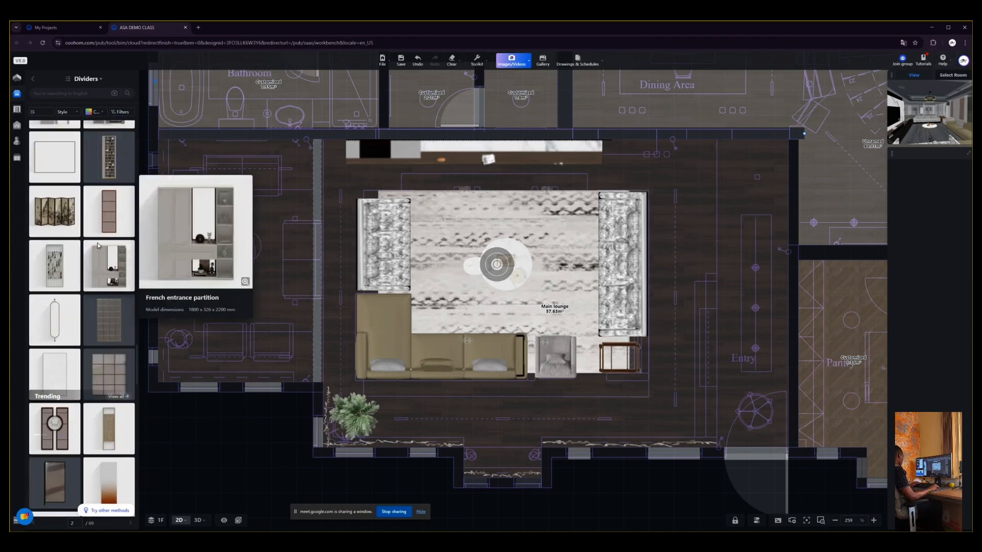
scroll(98, 246, down, 4)
scroll(99, 246, down, 5)
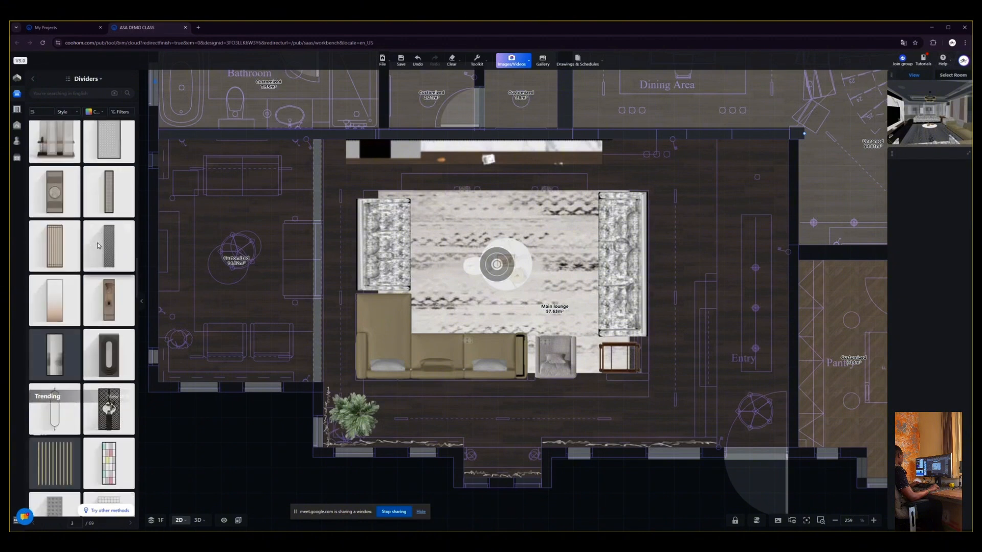
scroll(90, 253, down, 5)
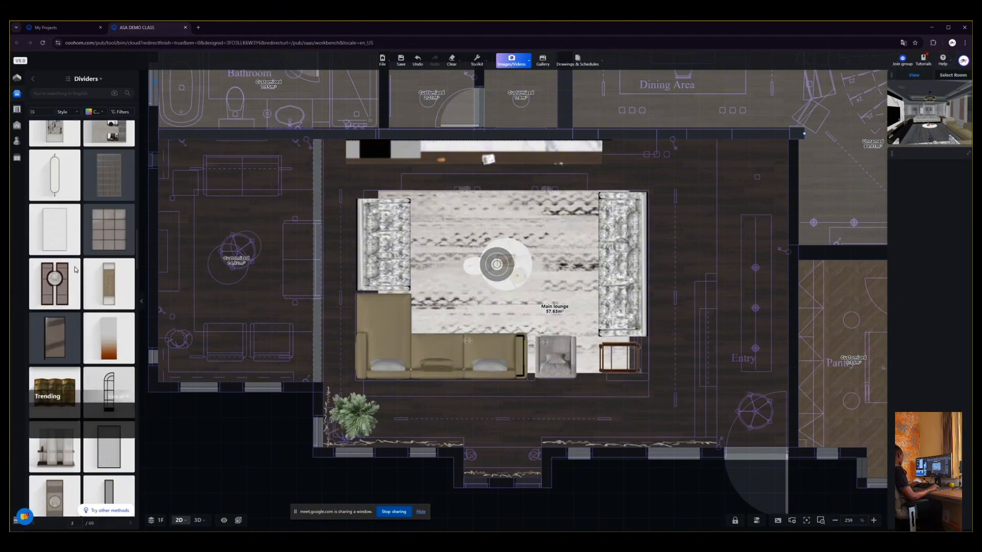
scroll(88, 348, up, 5)
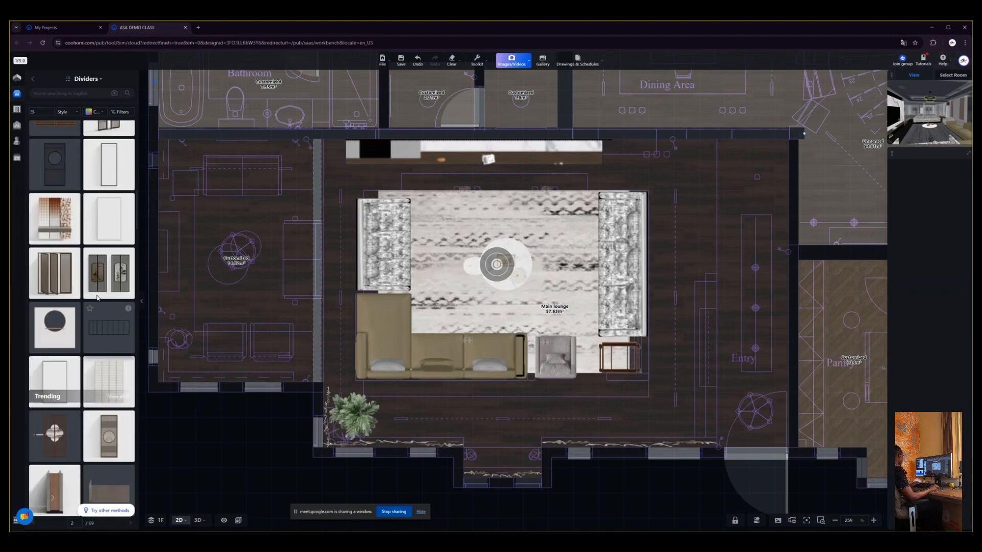
scroll(97, 298, up, 10)
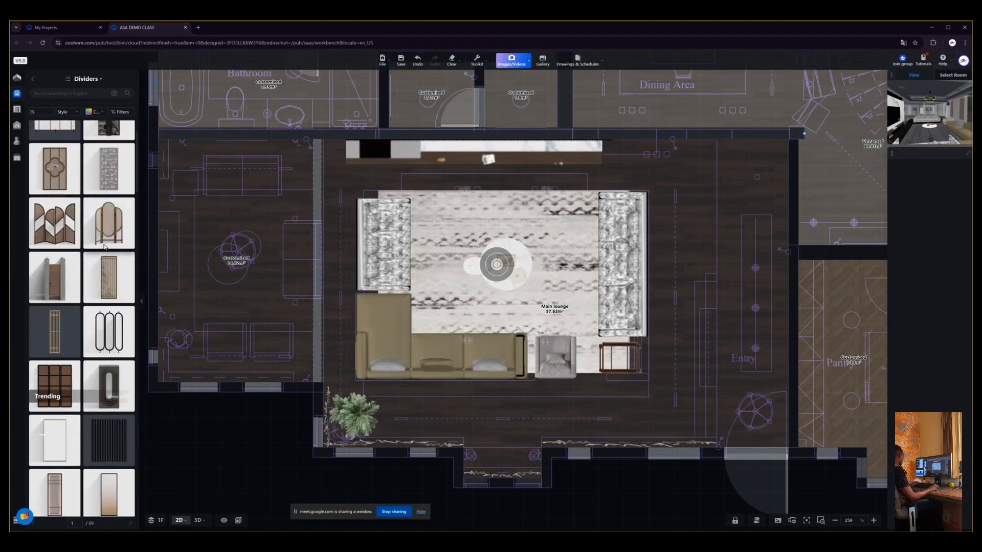
scroll(104, 247, down, 3)
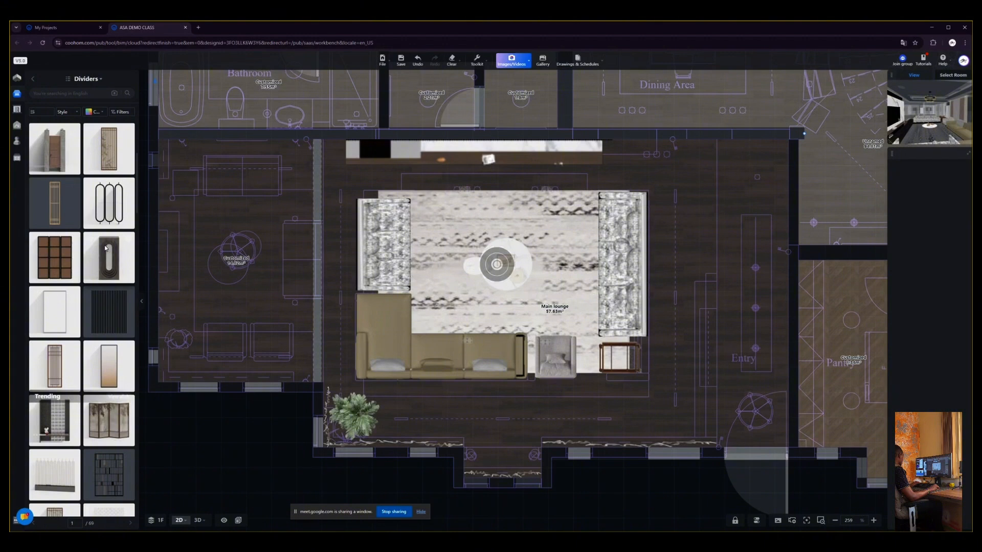
scroll(105, 249, down, 5)
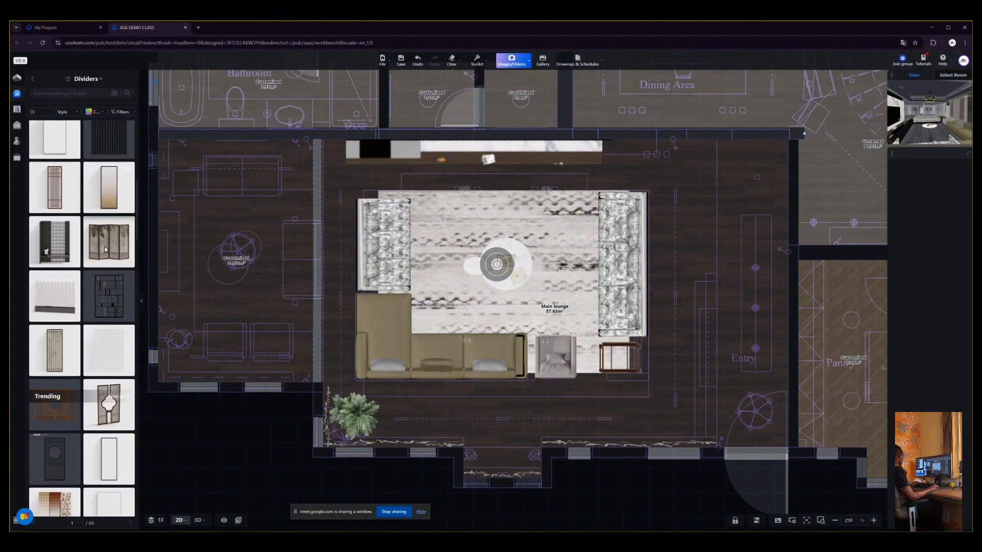
mouse_move(76, 224)
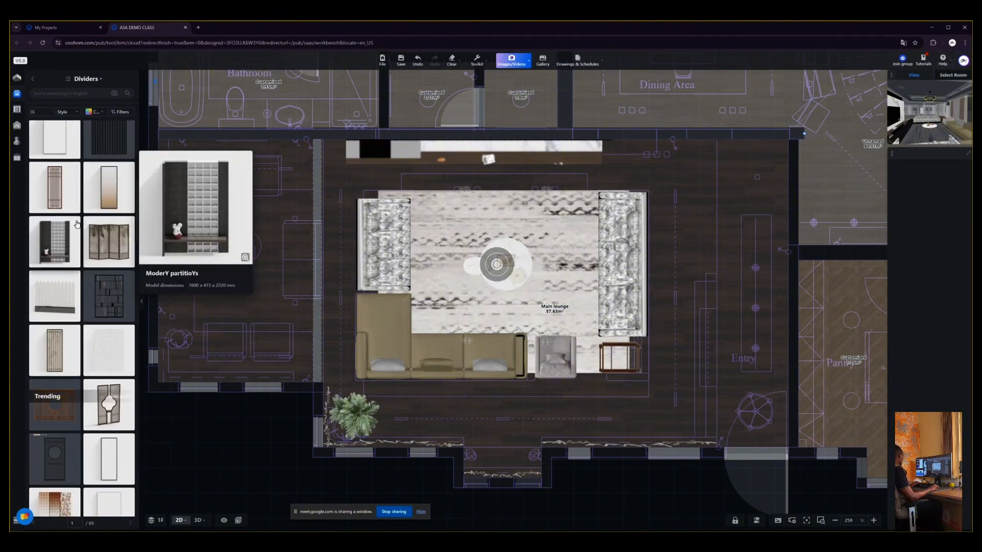
scroll(87, 225, down, 5)
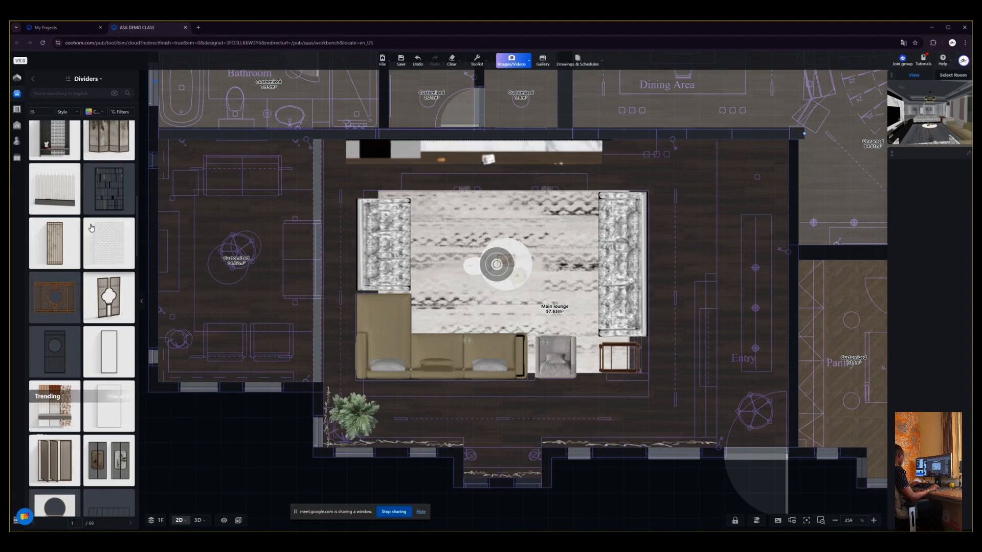
scroll(92, 228, down, 10)
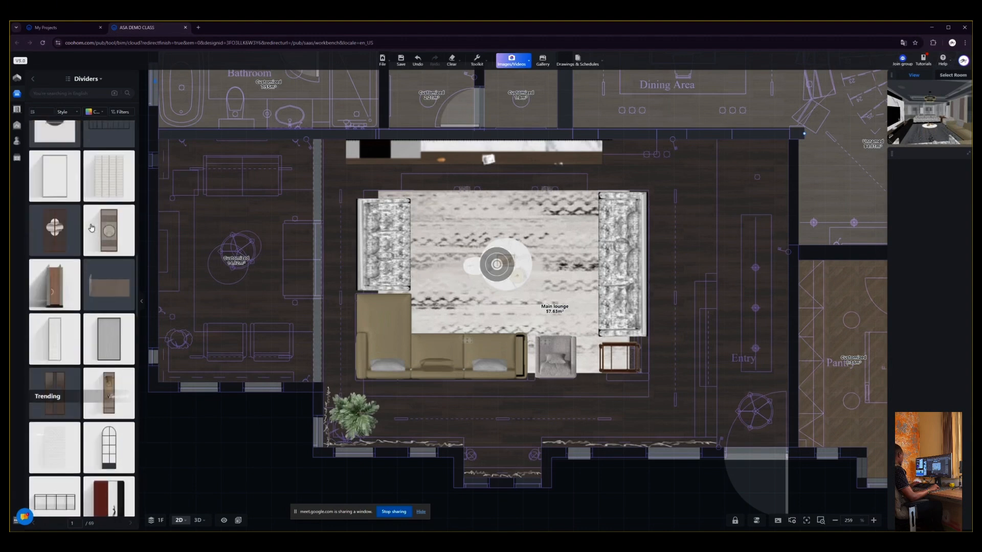
scroll(92, 227, down, 1)
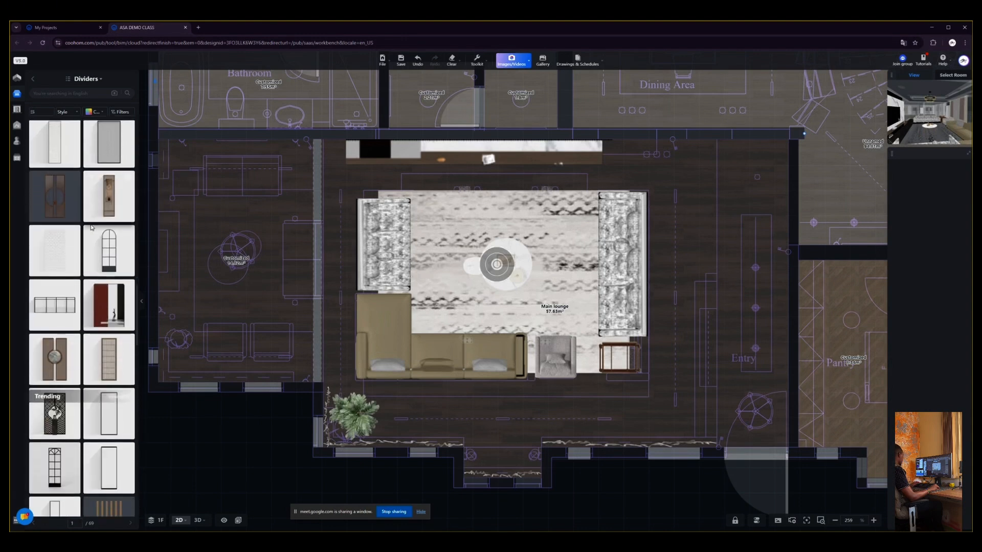
scroll(114, 226, down, 10)
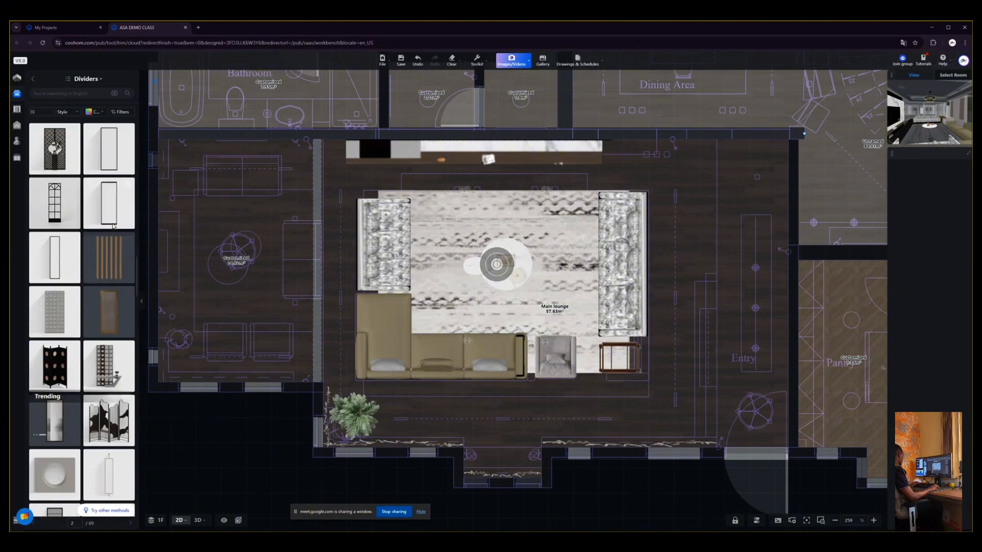
scroll(113, 226, down, 8)
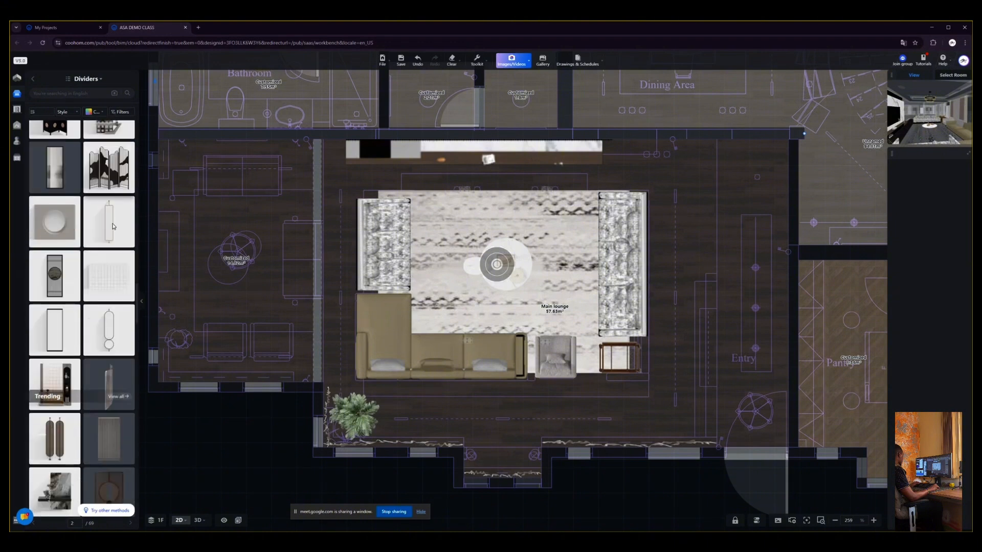
scroll(114, 226, down, 6)
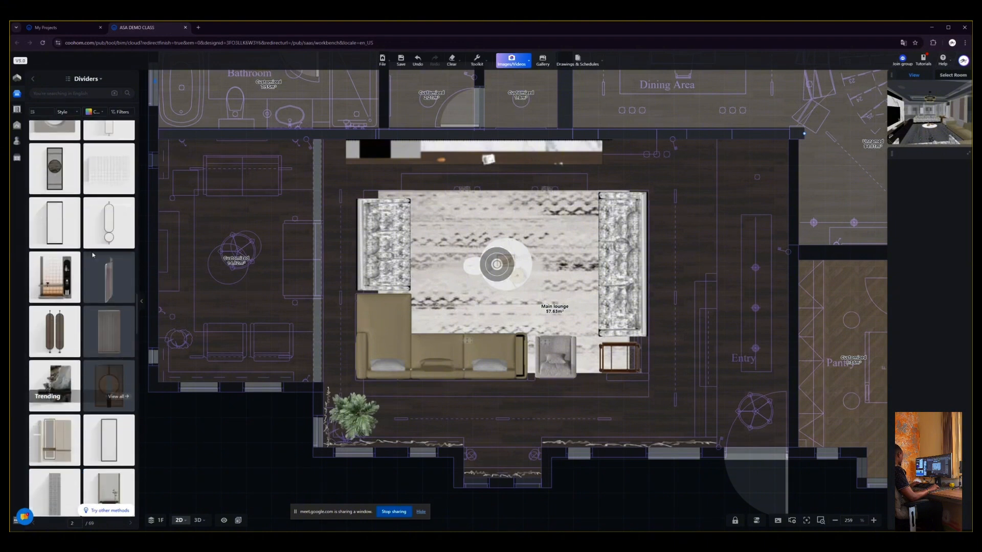
Place the Modern Partition between the main lounge seating and the entry, and rotate it to -90° about the Z axis.
click(55, 293)
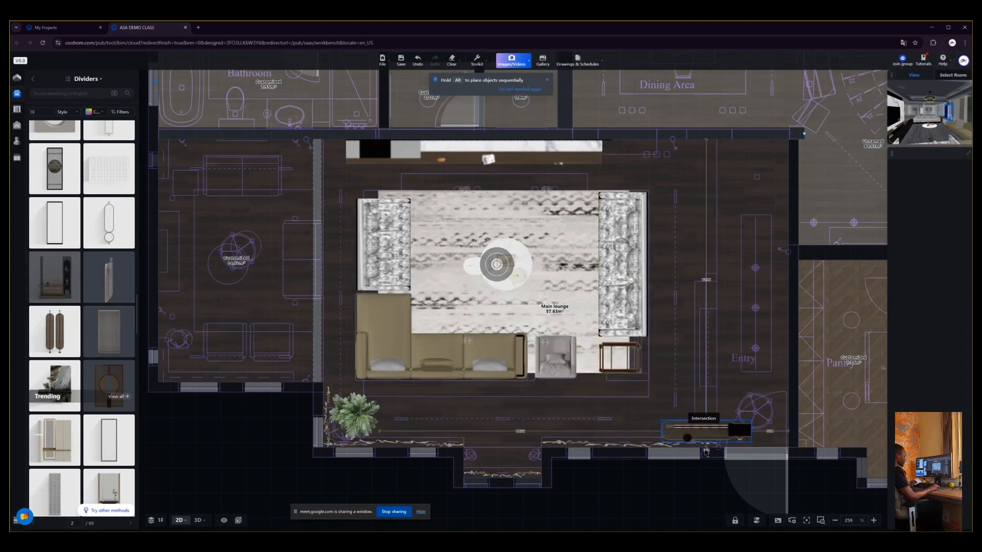
click(729, 364)
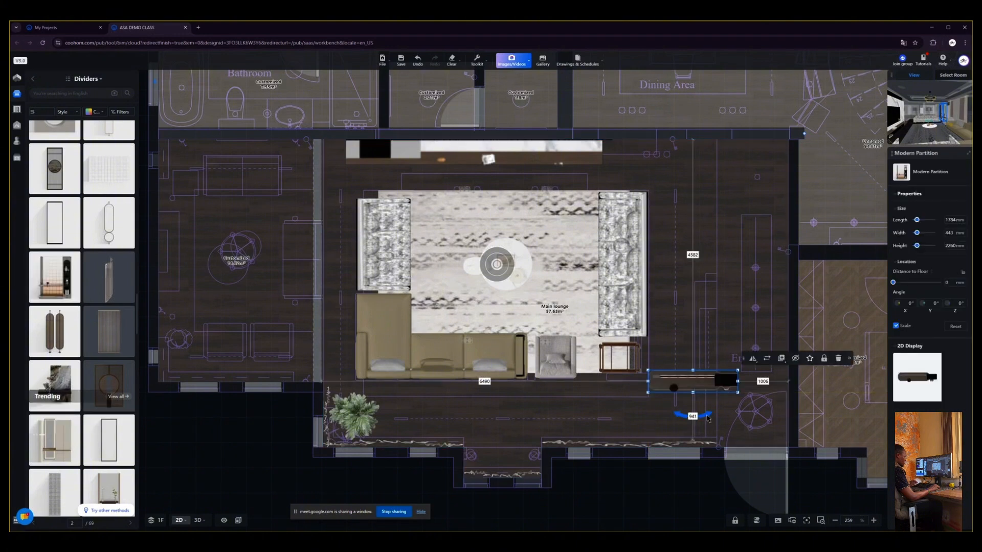
drag(692, 438, 648, 404)
scroll(687, 416, up, 6)
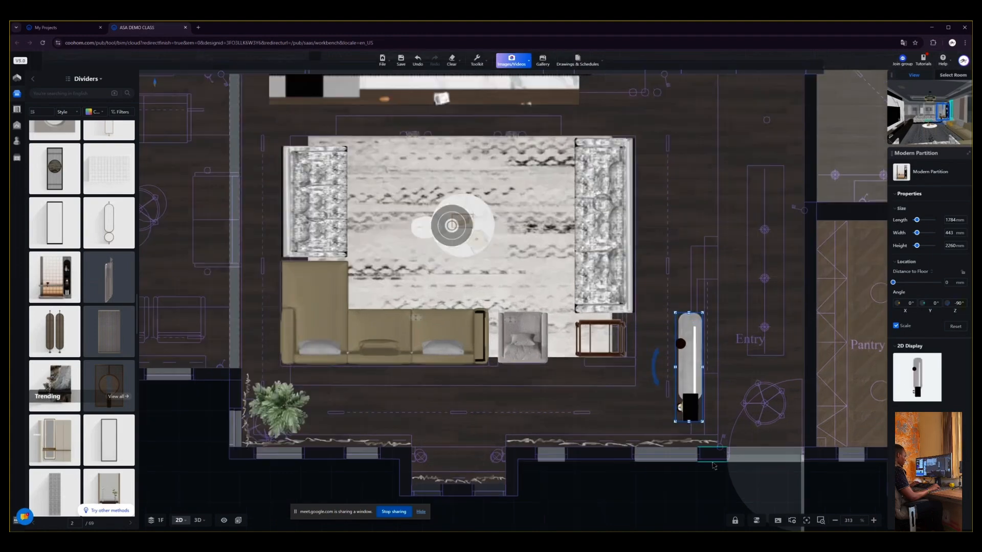
middle_drag(648, 431, 622, 411)
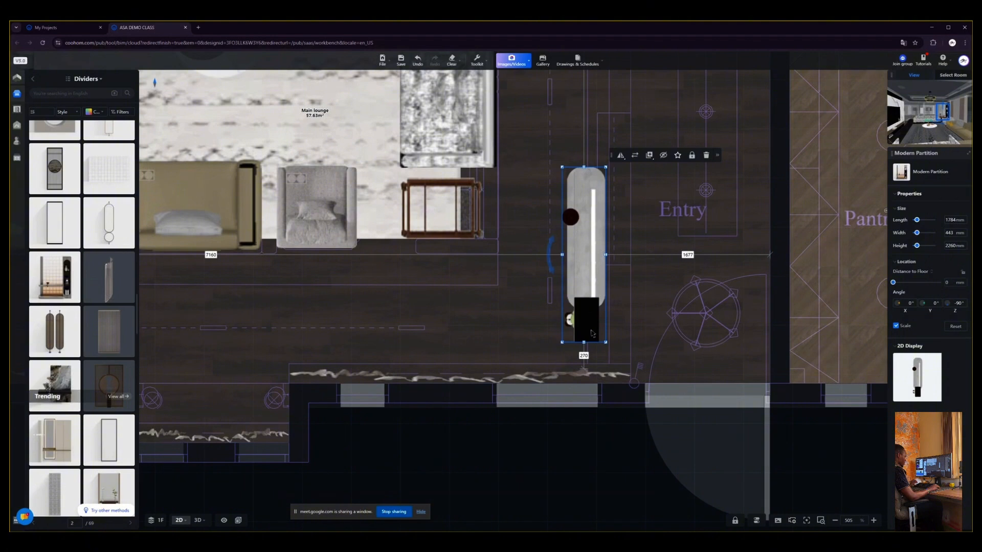
Shift the Modern Partition toward the entry and closer to the curtained window wall, and check its placement in the 3D view.
drag(592, 333, 612, 353)
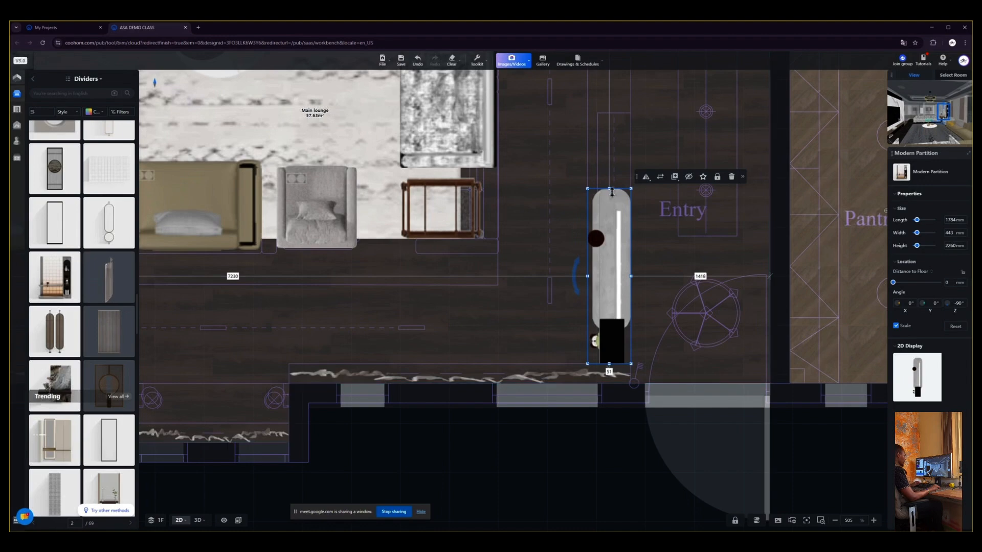
key(3)
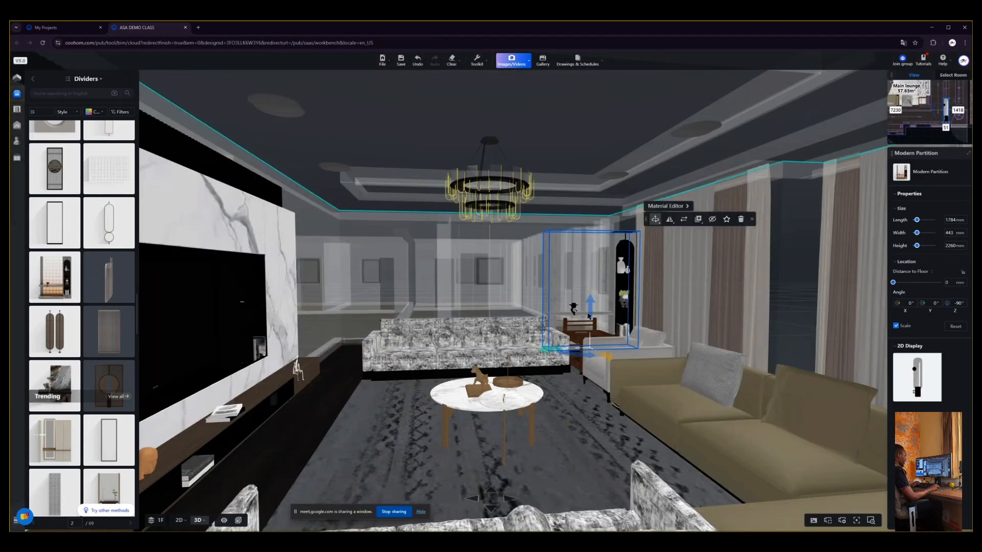
scroll(620, 296, up, 8)
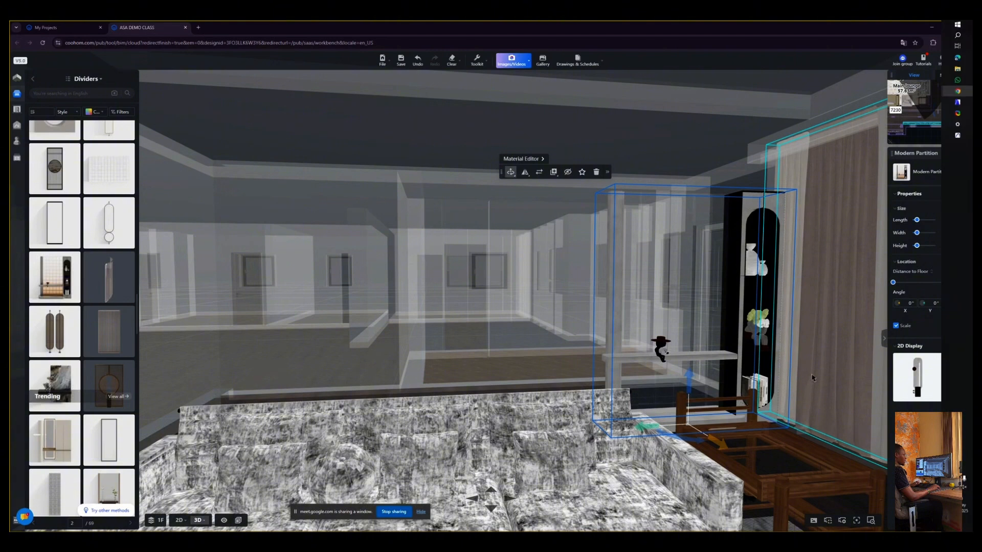
Deselect the partition and restore the wall and floor opacity to 100%.
key(Escape)
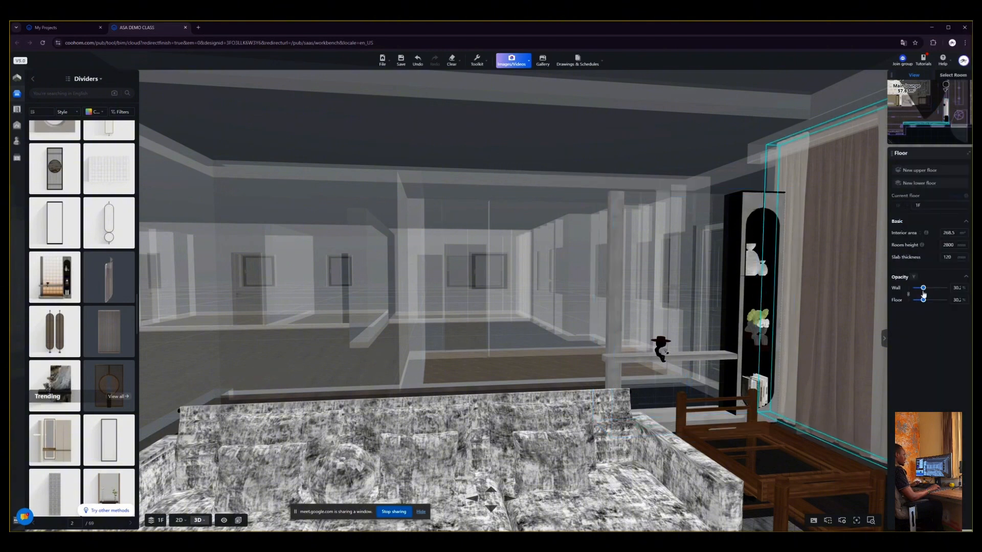
drag(924, 300, 948, 300)
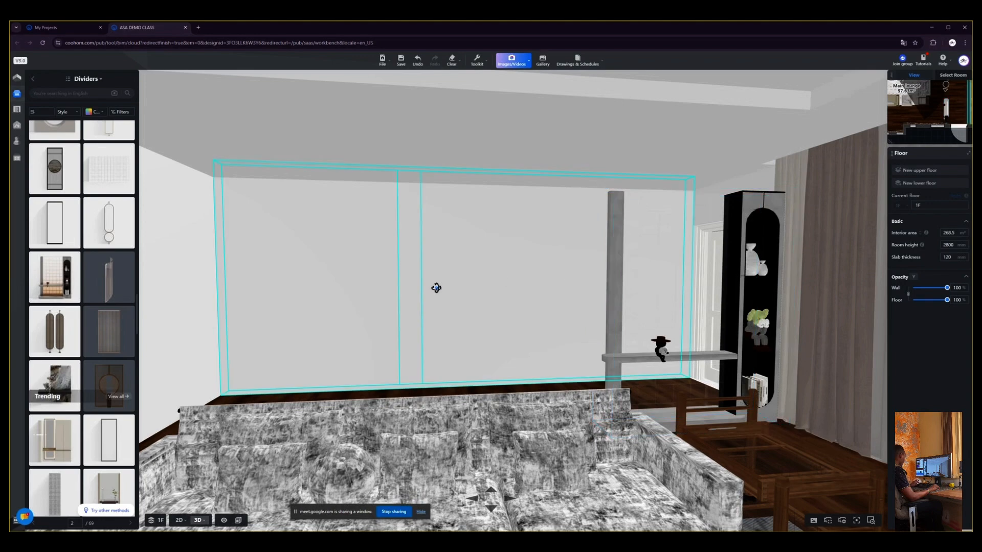
drag(436, 287, 376, 243)
key(e)
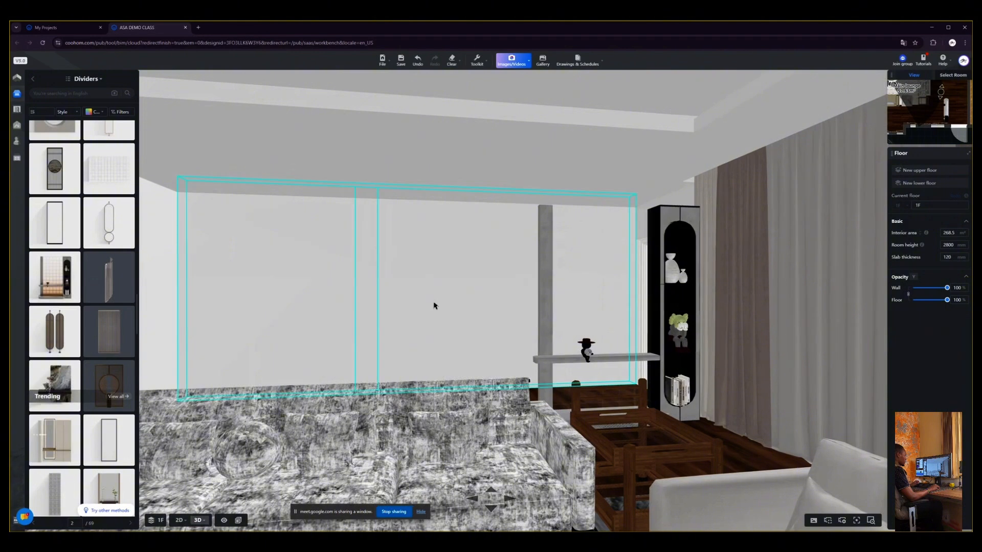
Select the Modern Partition behind the wooden chair and switch its transform control to Scale.
click(648, 332)
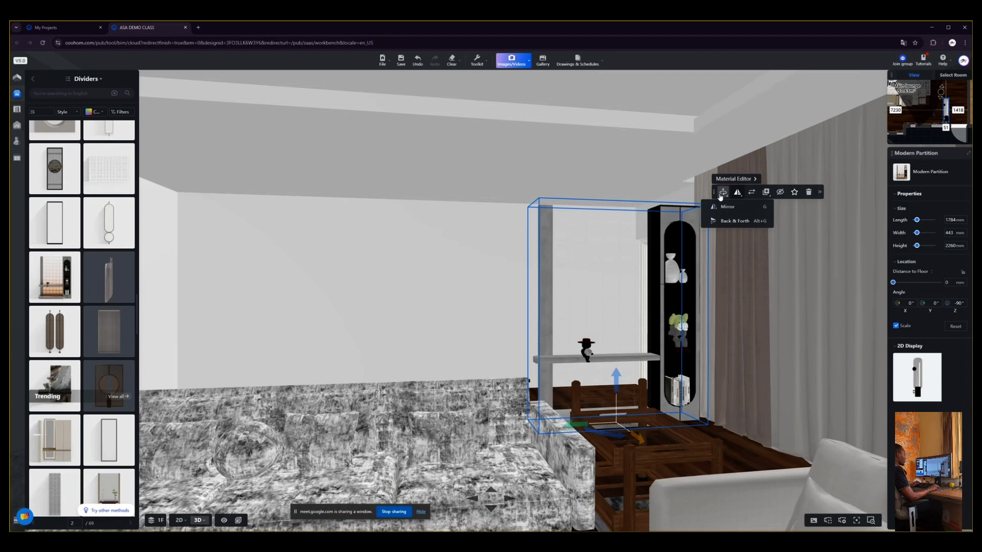
mouse_move(721, 194)
click(718, 220)
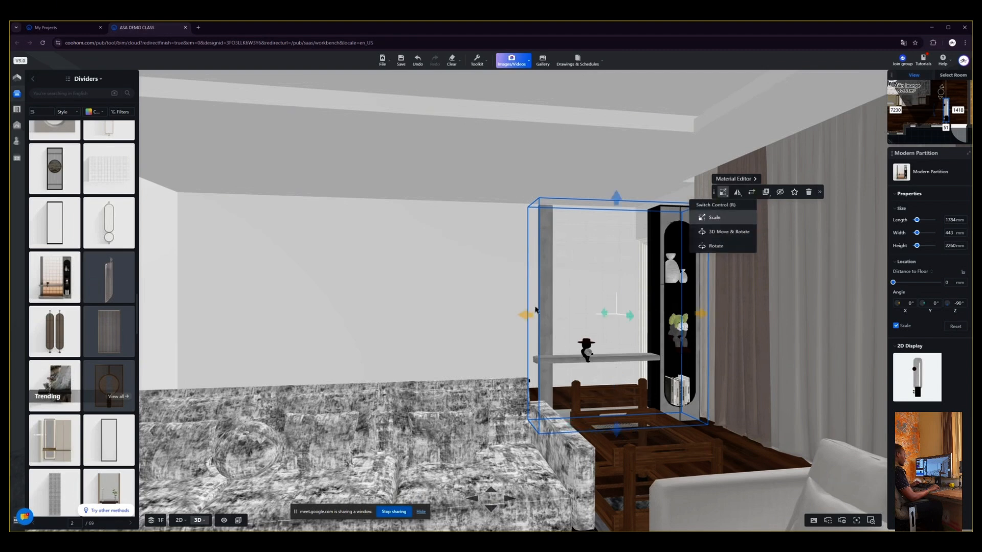
Proportionally scale the Modern Partition to a height of 2600 mm with 0 mm distance to the floor, and save the project.
drag(524, 317, 478, 318)
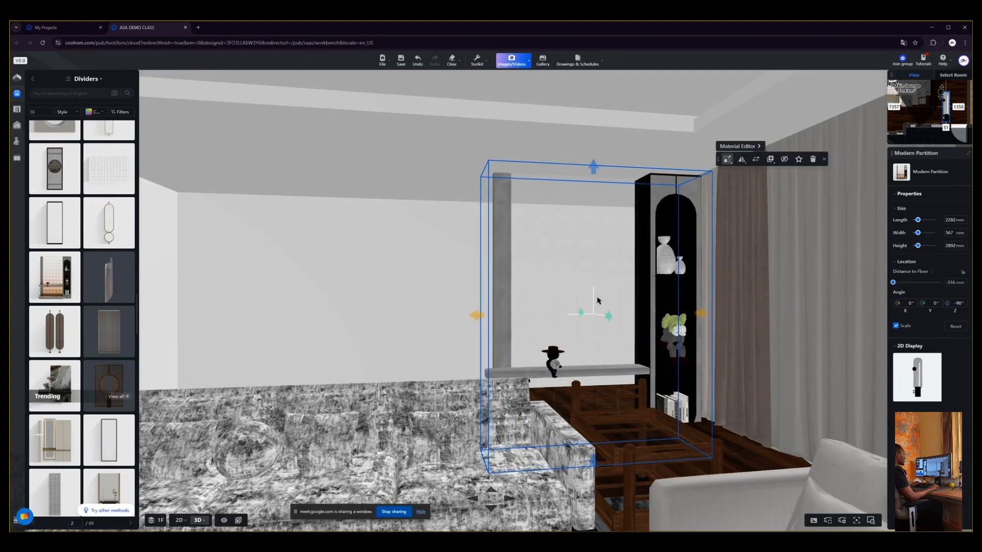
drag(476, 318, 485, 321)
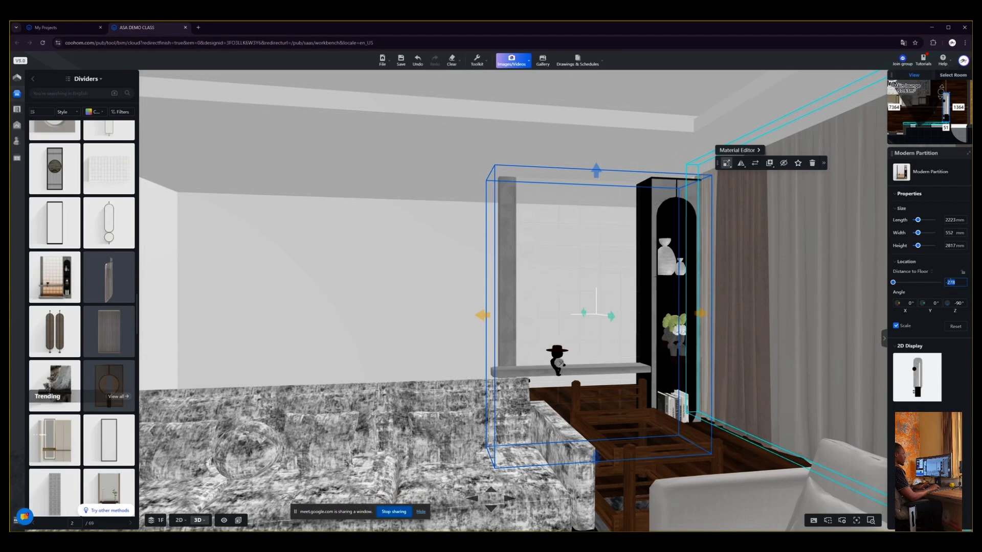
text(0)
key(Return)
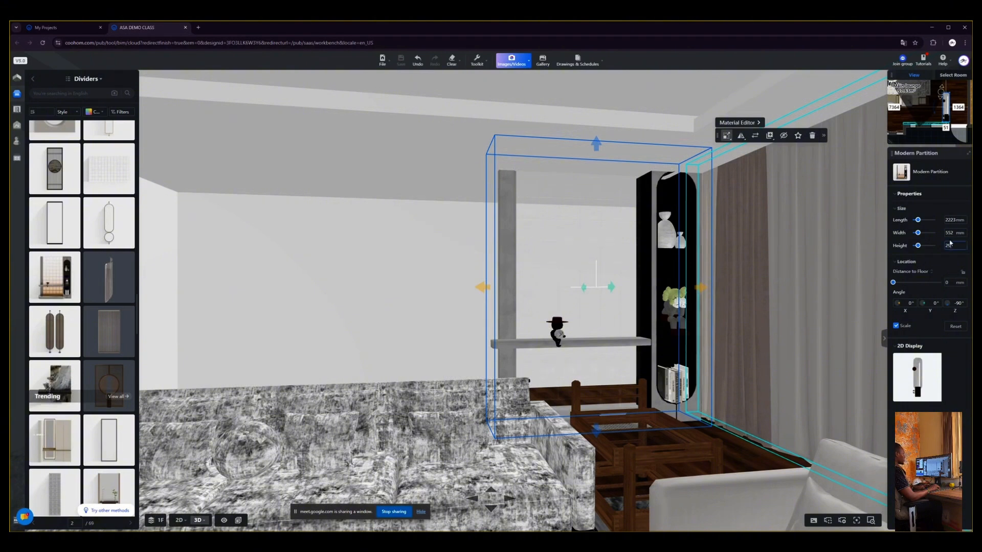
key(Return)
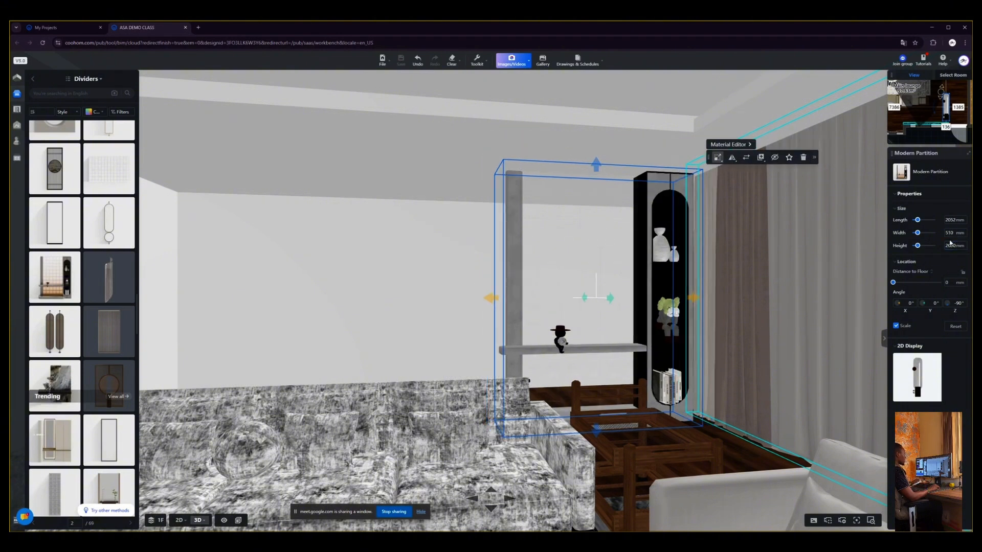
key(ctrl+s)
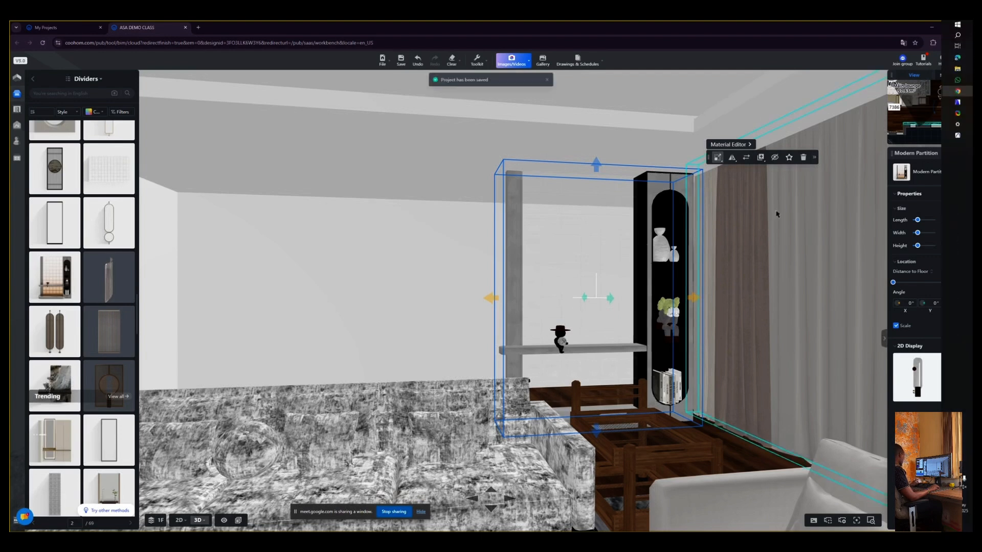
Examine the partition's placement and its distances to the surrounding walls in the main lounge on the 2D floor plan.
click(690, 208)
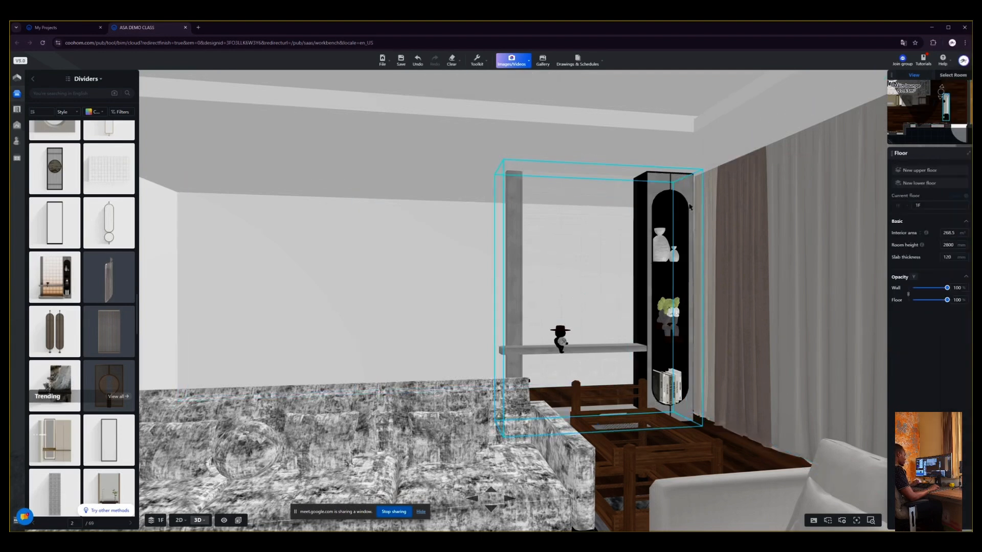
key(1)
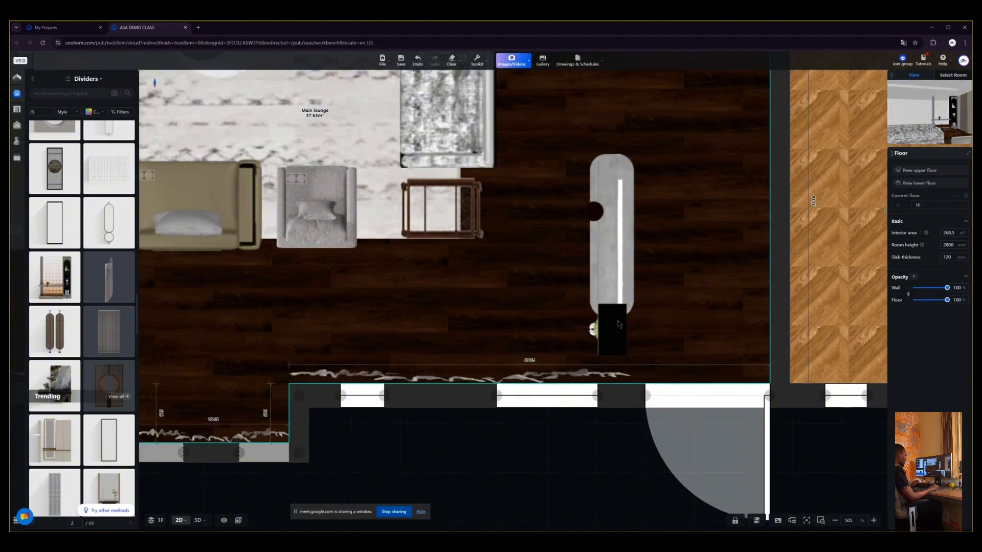
click(620, 323)
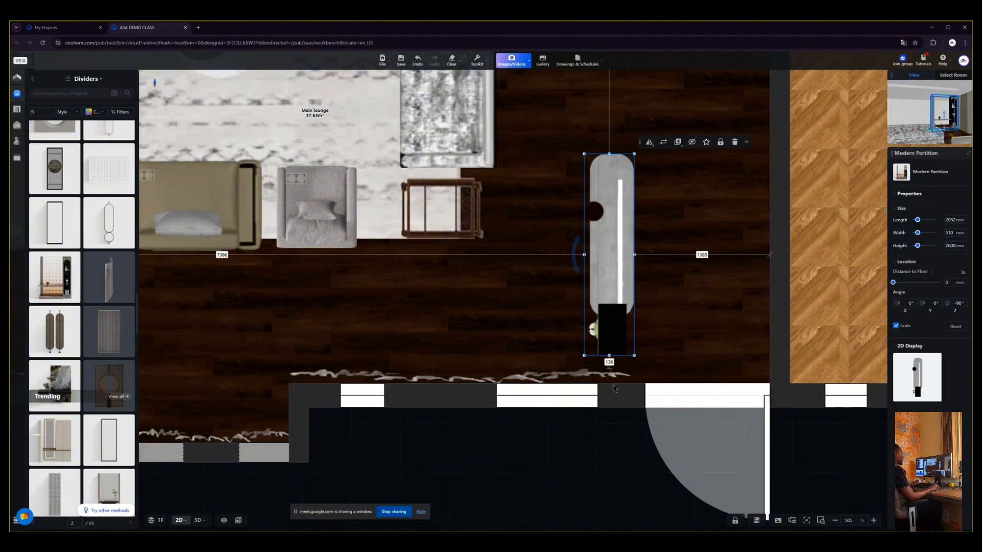
scroll(634, 341, down, 5)
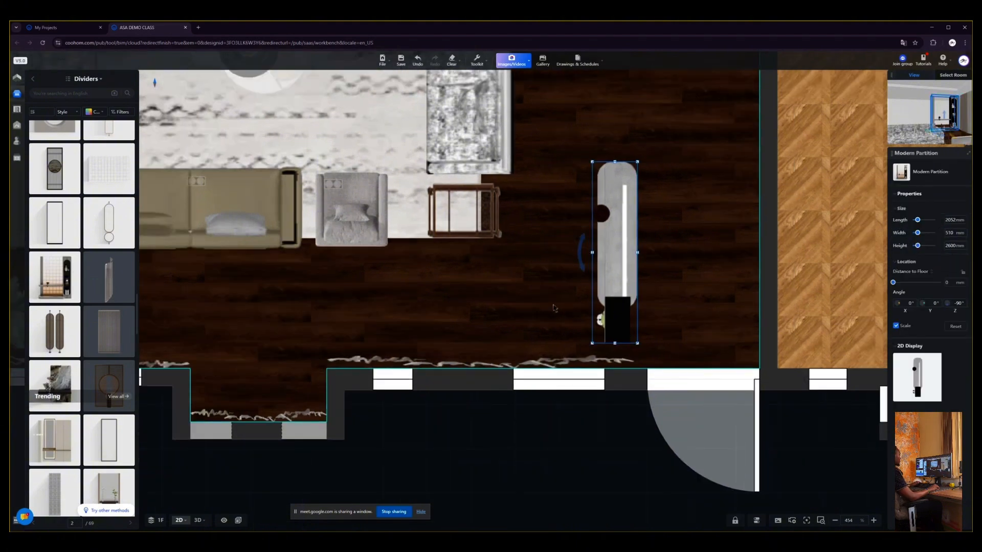
scroll(636, 348, down, 1)
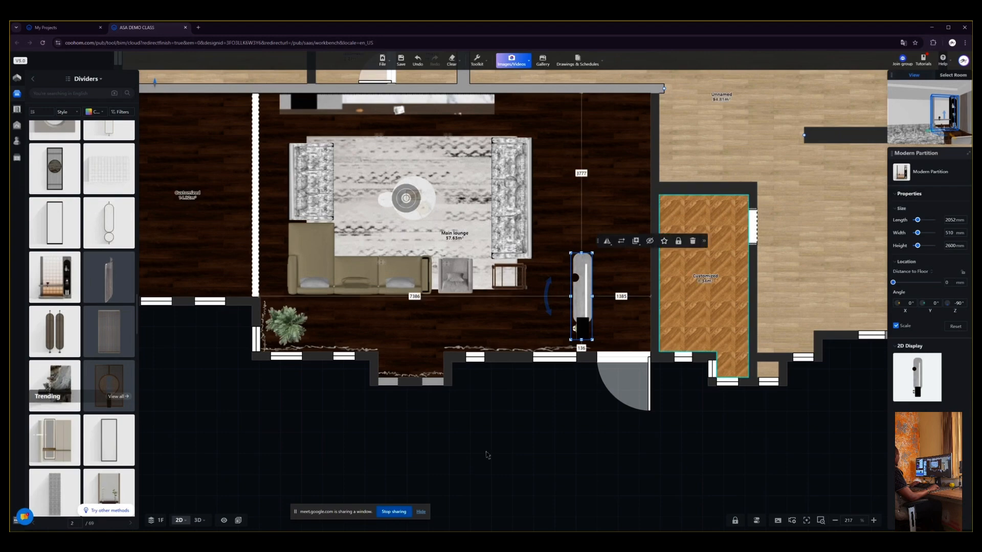
click(497, 434)
drag(376, 313, 430, 391)
scroll(452, 251, up, 4)
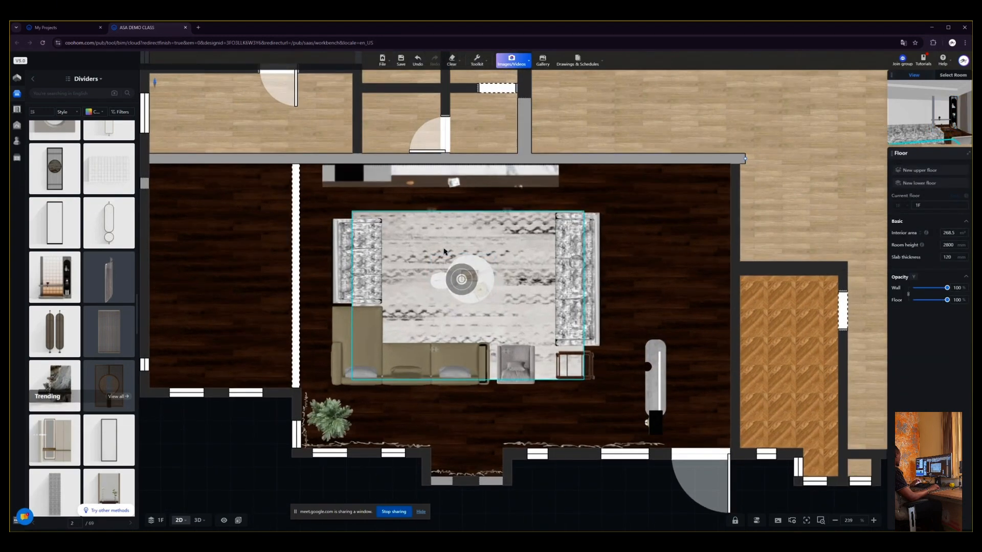
Look around the main lounge in 3D, from the partition and patterned sofa across to the marble TV wall.
key(space)
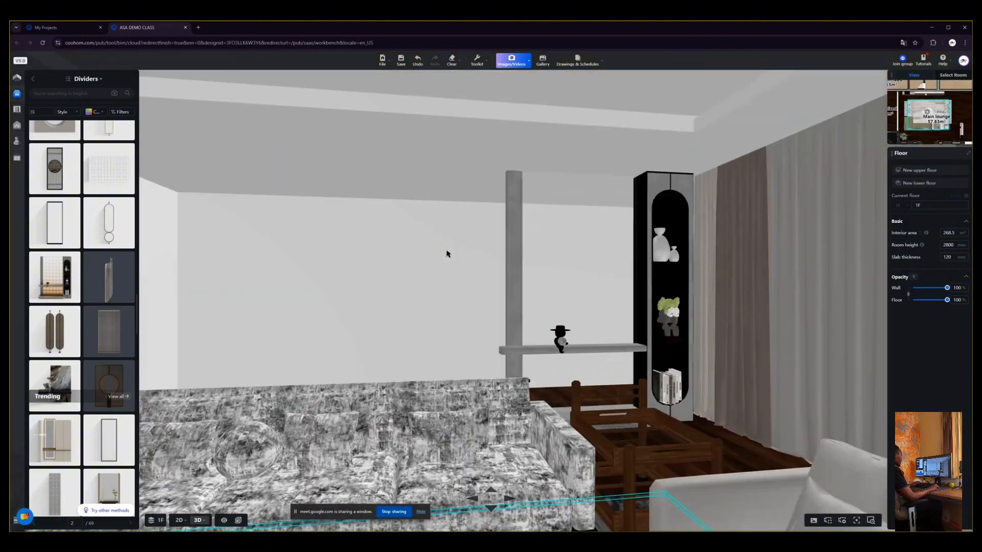
scroll(607, 234, down, 10)
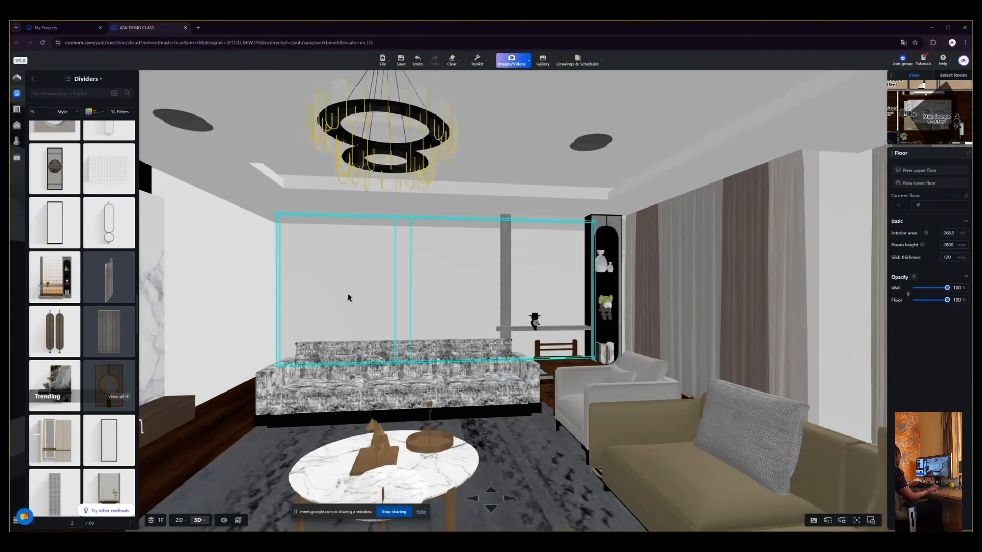
drag(357, 290, 447, 282)
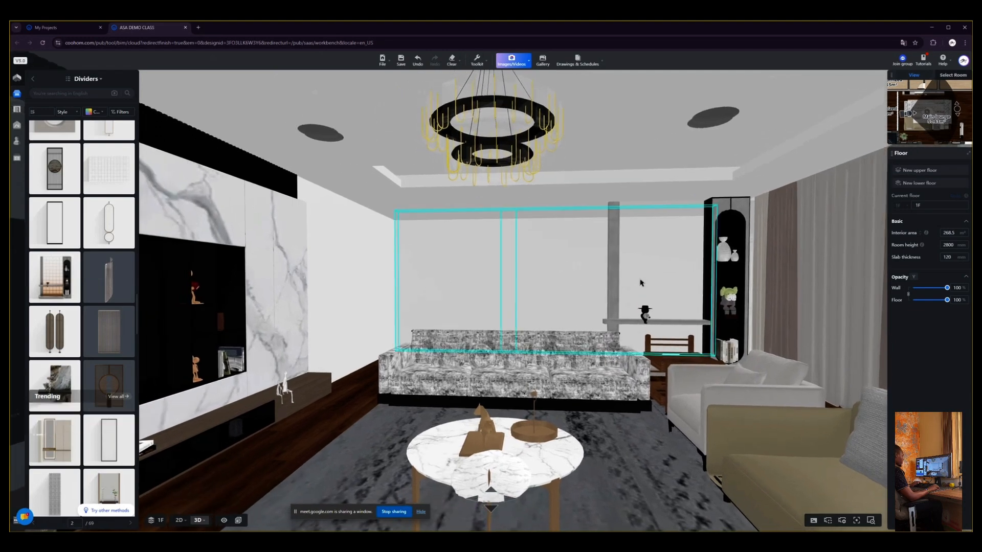
drag(641, 283, 529, 456)
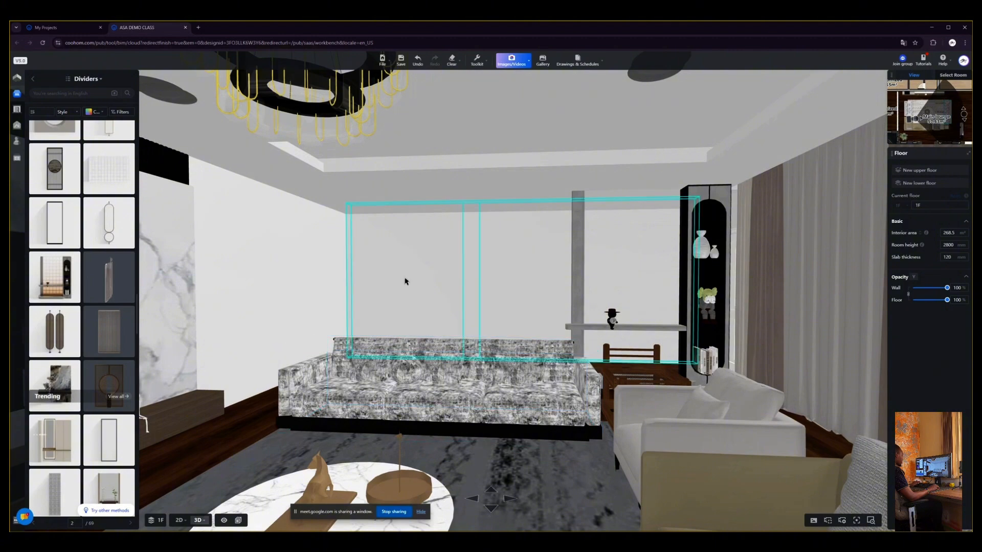
drag(406, 282, 460, 281)
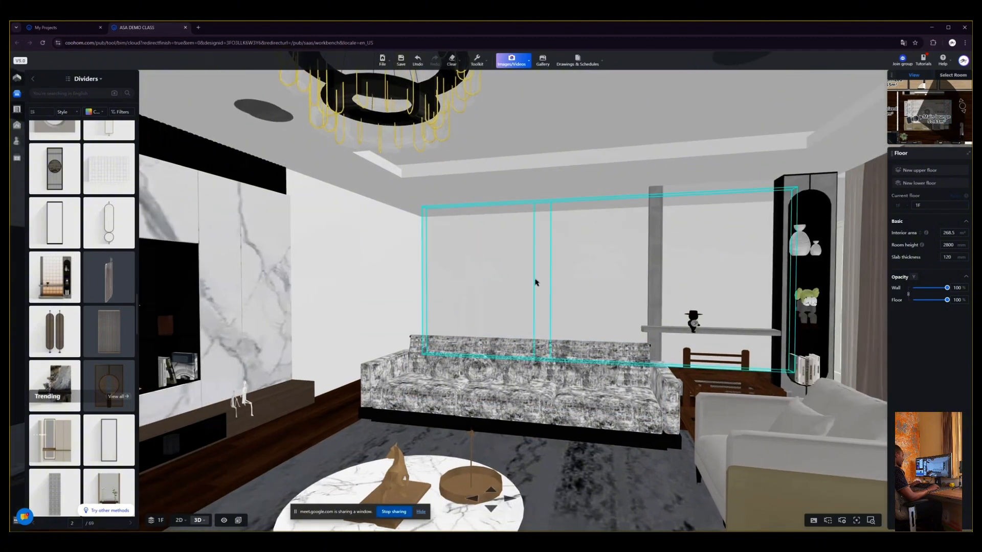
drag(566, 288, 728, 290)
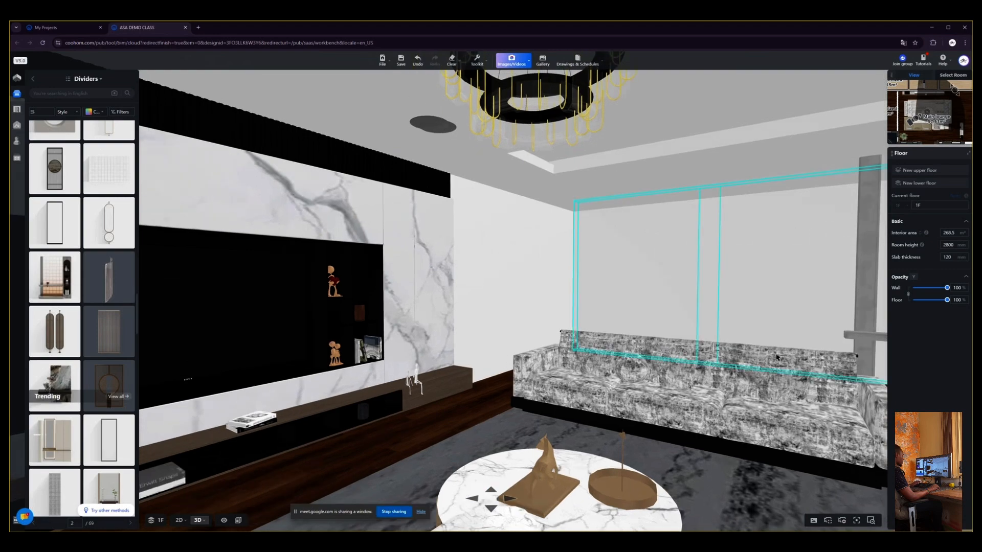
right_drag(581, 313, 559, 314)
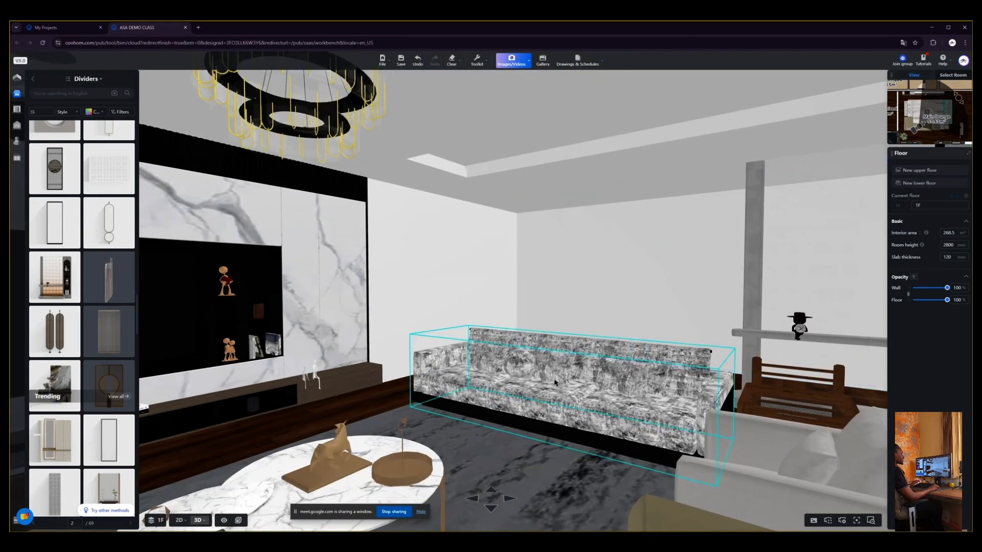
Inspect the patterned sofa's product details and view it together with the TV wall.
click(555, 383)
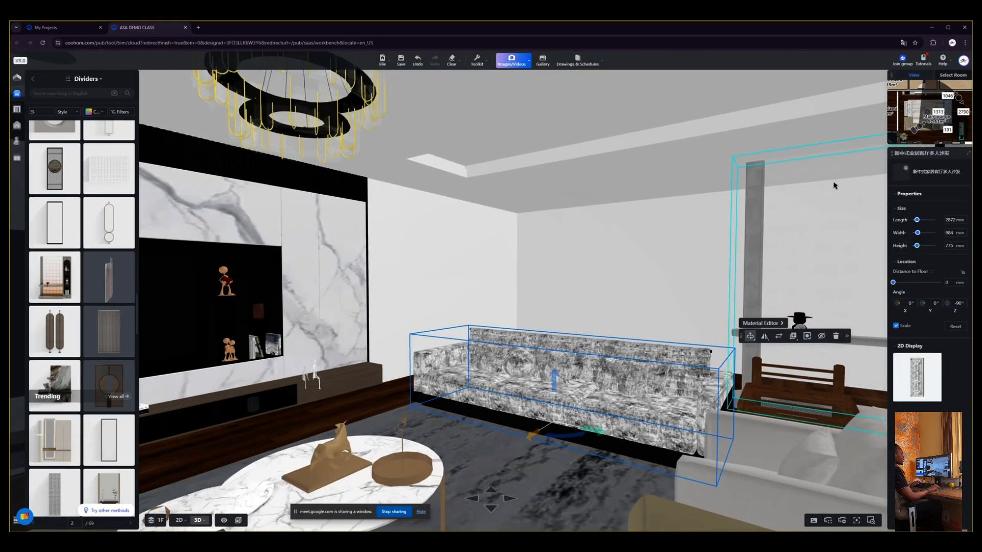
click(904, 172)
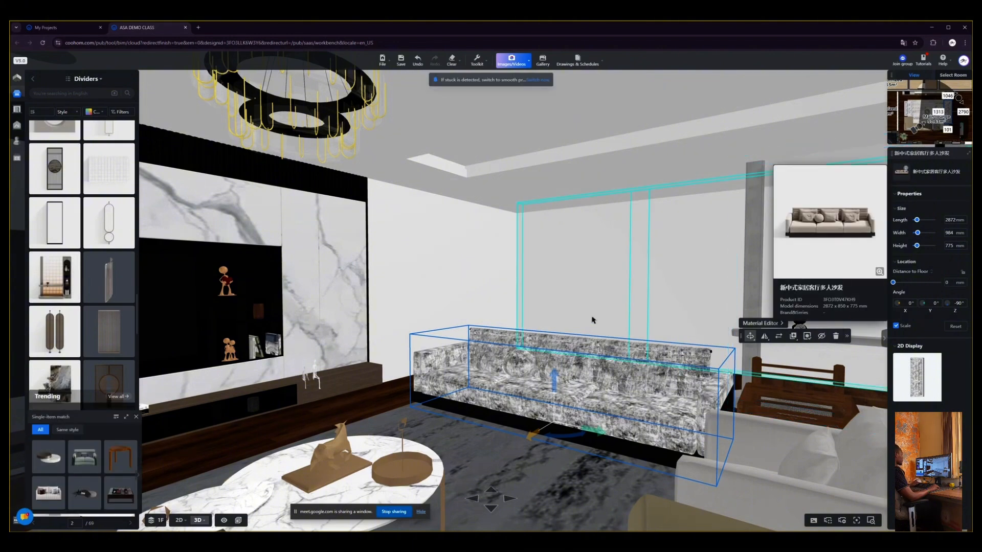
click(507, 370)
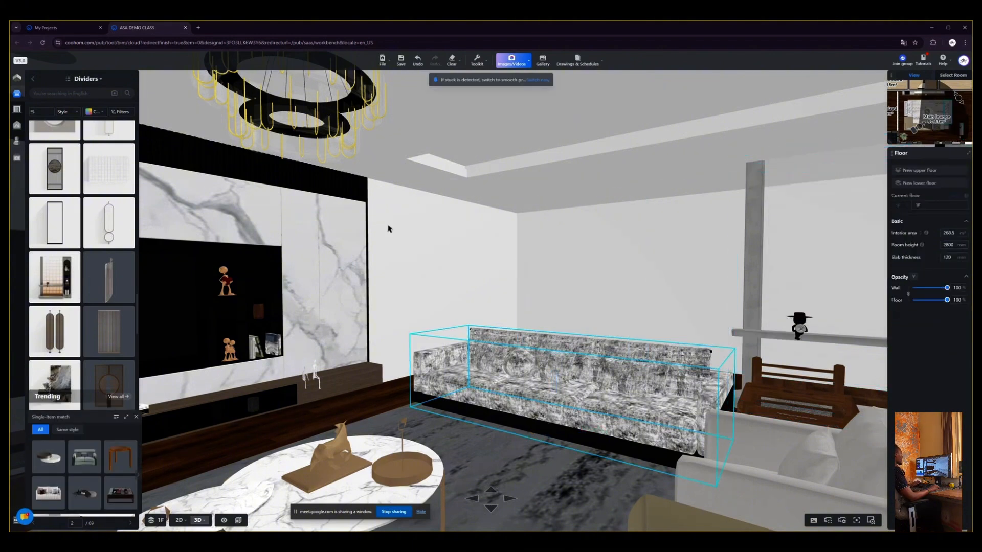
drag(513, 282, 528, 278)
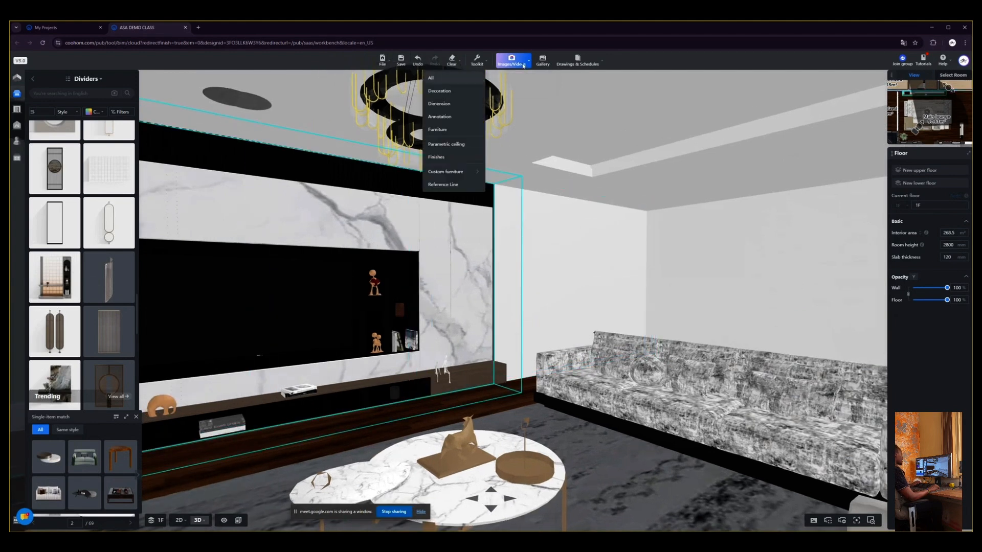
Open the 360° walkthrough render setup and choose the 8K (8000*4000) resolution.
mouse_move(526, 59)
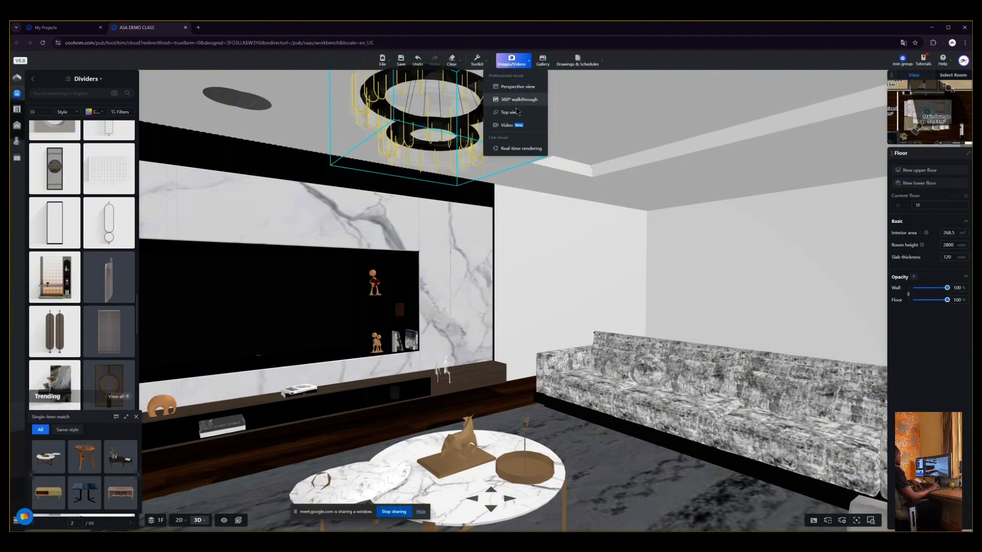
click(517, 104)
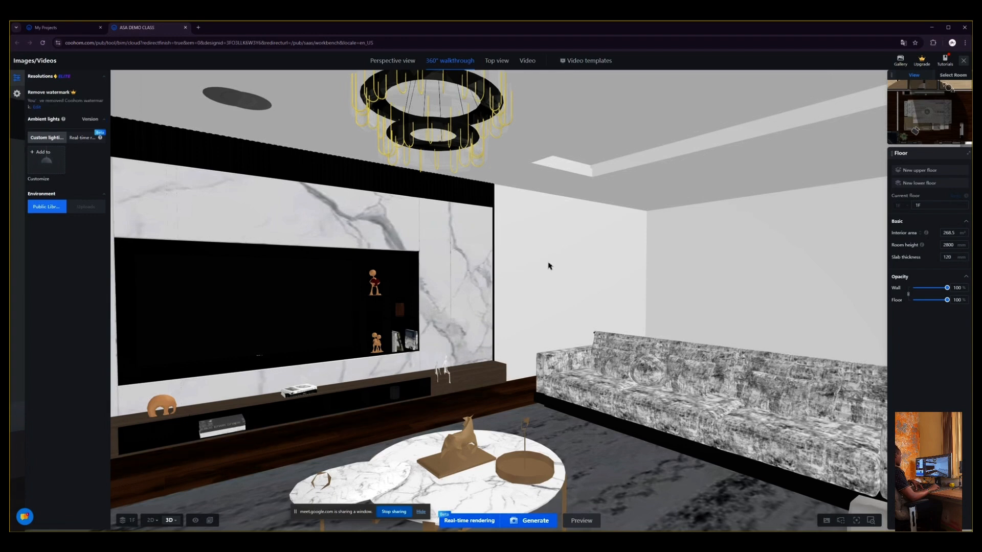
drag(540, 258, 607, 253)
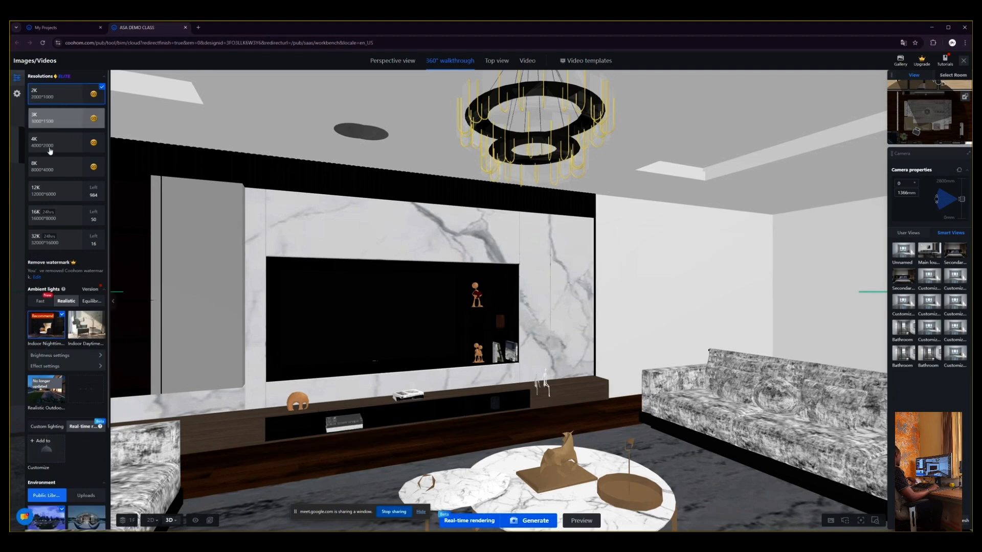
click(54, 167)
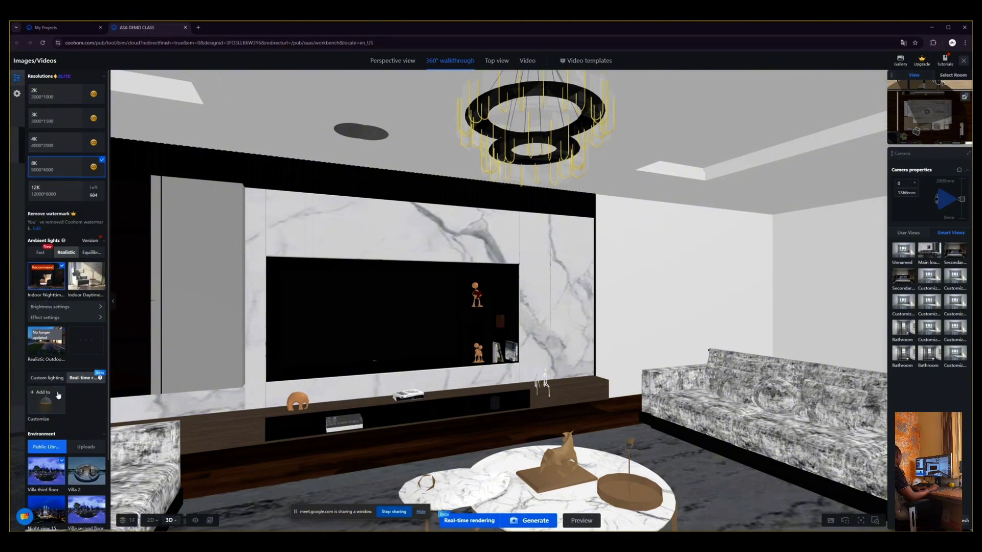
scroll(78, 400, down, 3)
mouse_move(48, 411)
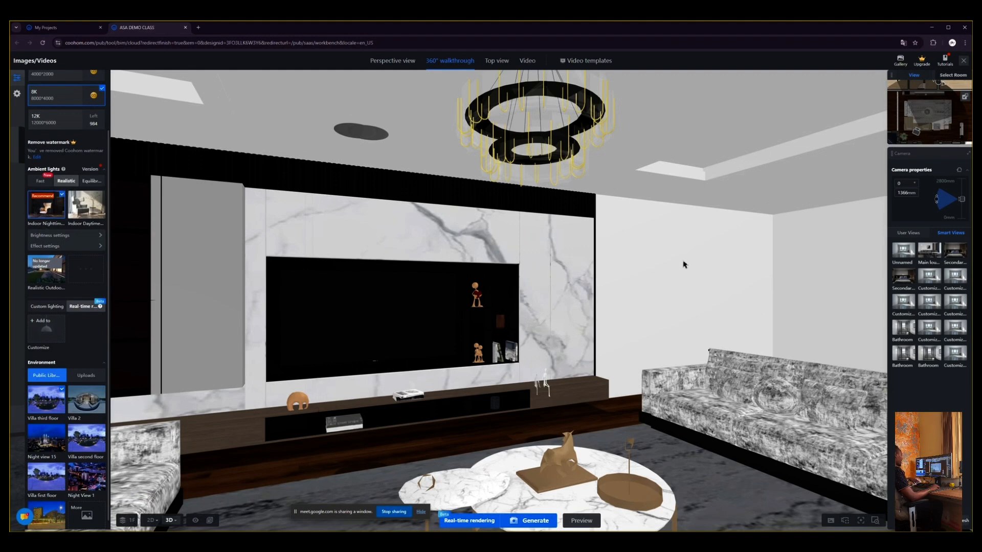
Move the walkthrough camera beside the coffee table and examine the TV wall and partition from there, leaving the render setup at the end.
key(space)
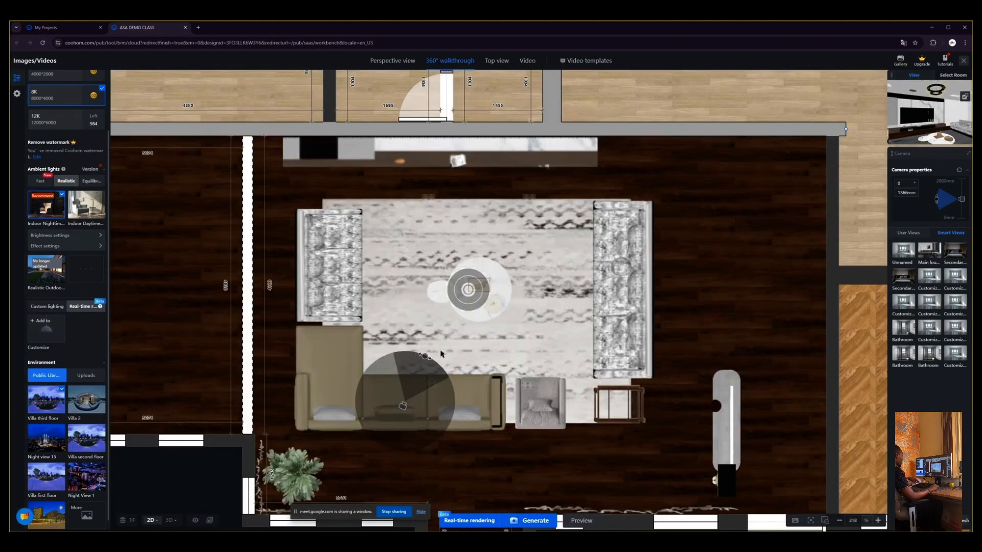
mouse_move(403, 406)
mouse_down()
mouse_move(438, 377)
mouse_move(456, 335)
mouse_move(437, 322)
mouse_move(443, 312)
mouse_up()
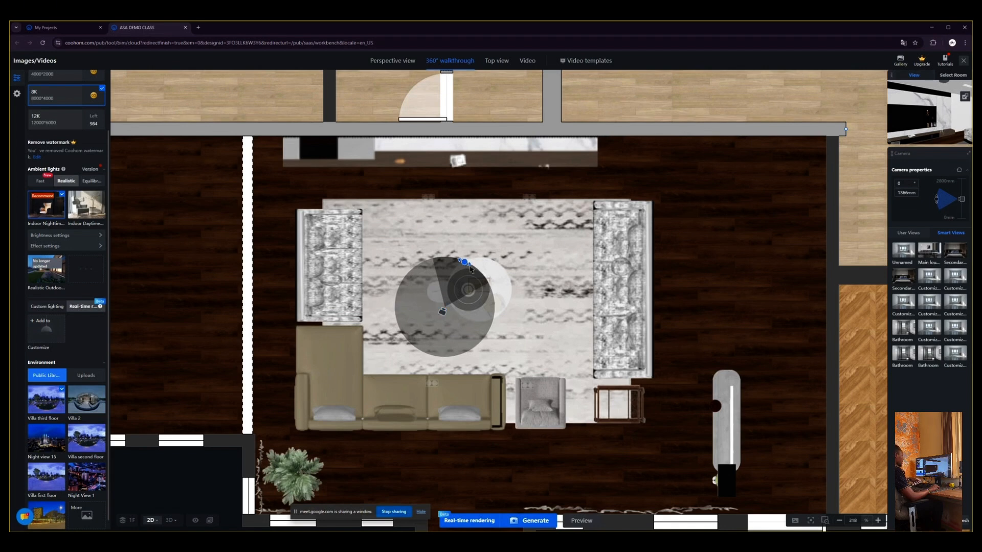
key(space)
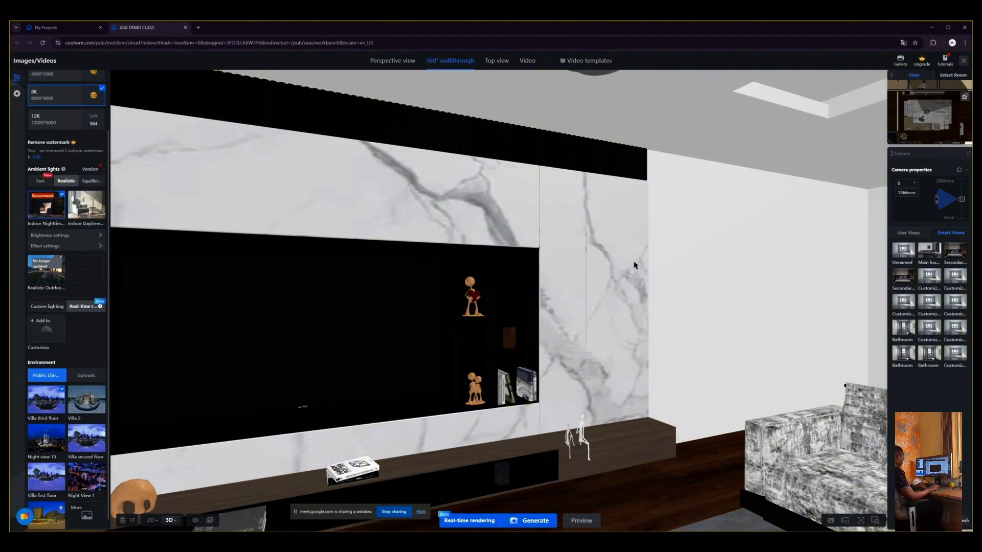
drag(686, 260, 782, 260)
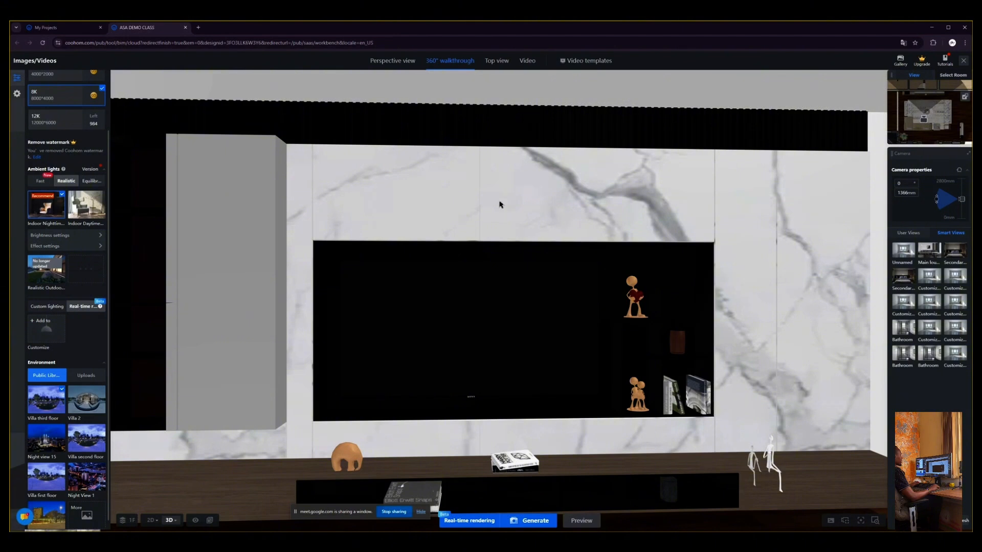
mouse_move(467, 98)
mouse_down()
mouse_move(498, 101)
mouse_move(482, 103)
mouse_up()
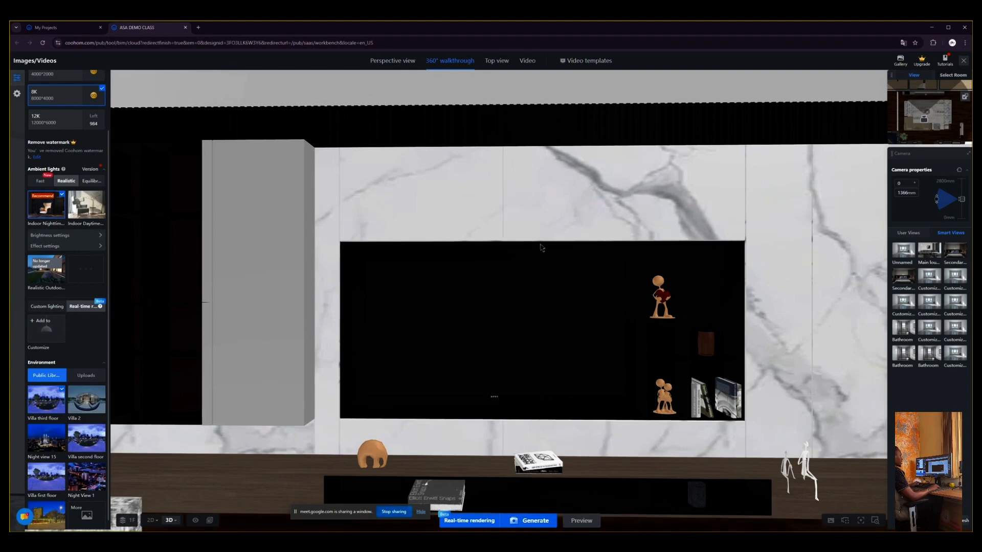
drag(824, 293, 274, 285)
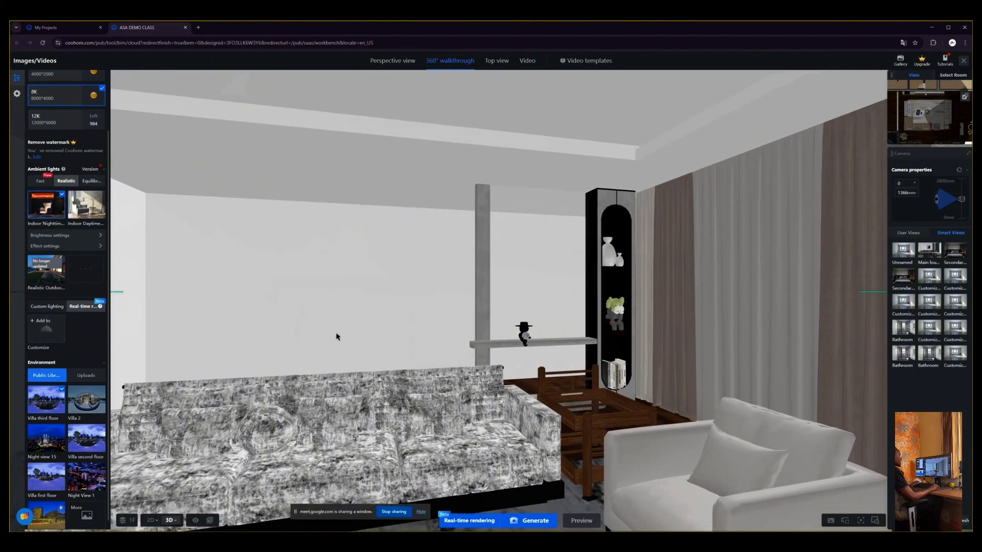
drag(371, 307, 326, 307)
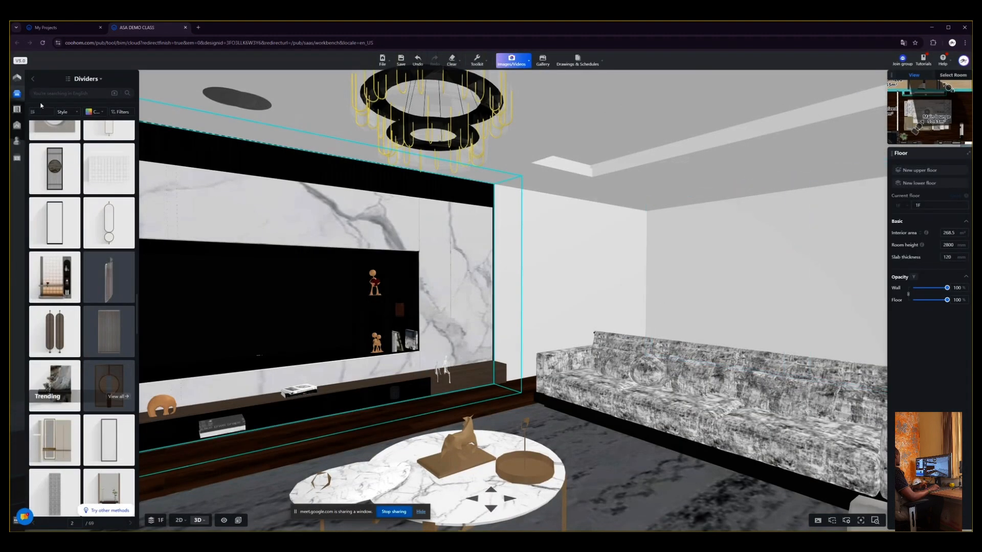
Open the Paint Palette from the Finishes category of the public library.
click(33, 80)
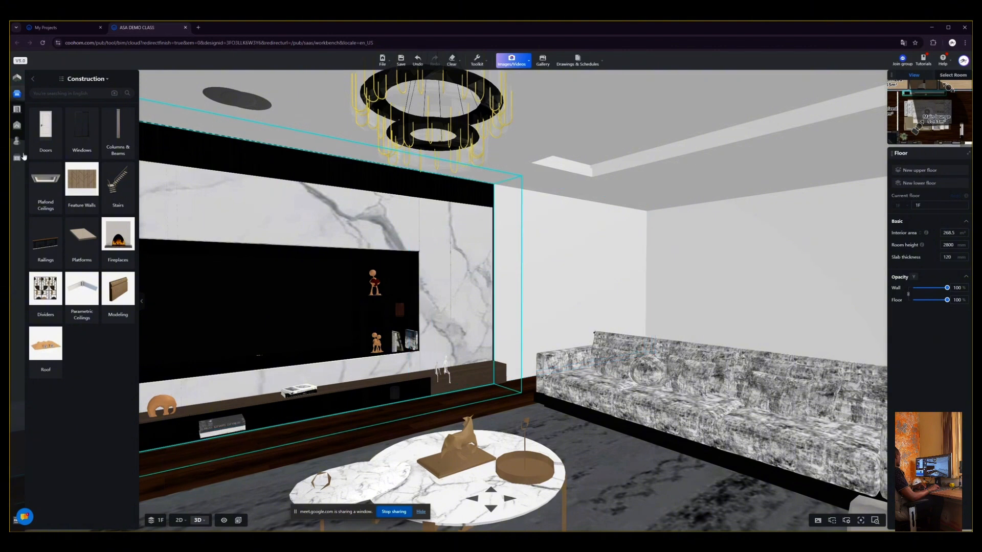
mouse_move(21, 153)
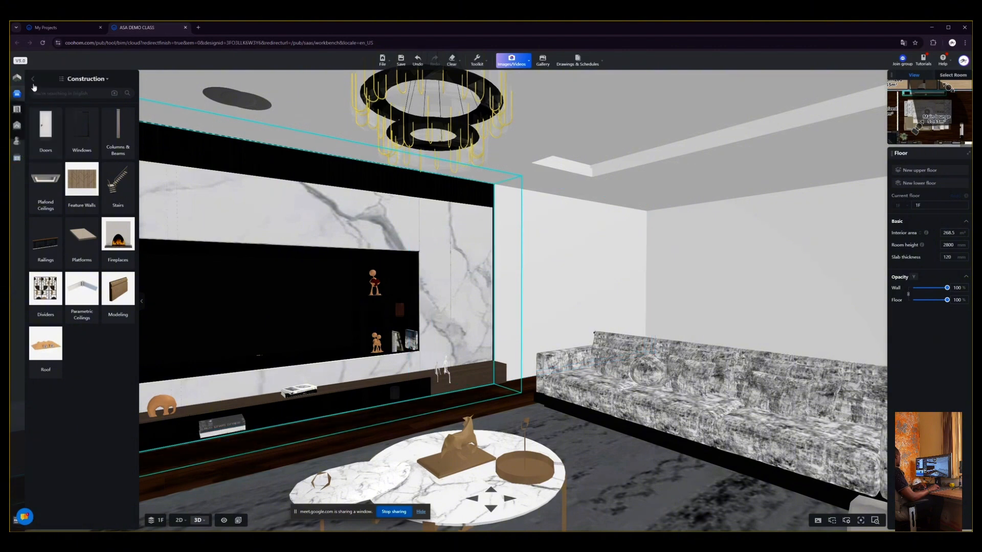
click(33, 79)
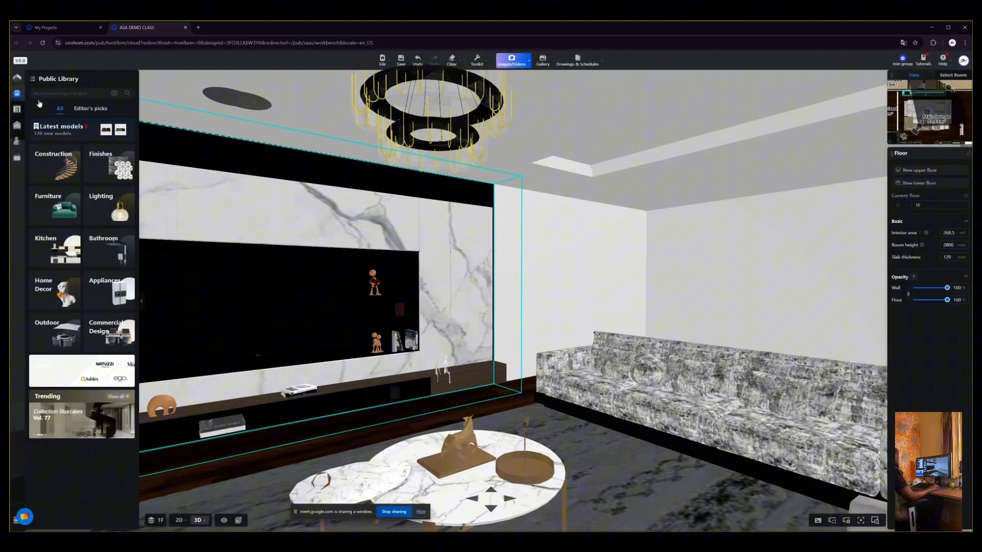
click(102, 174)
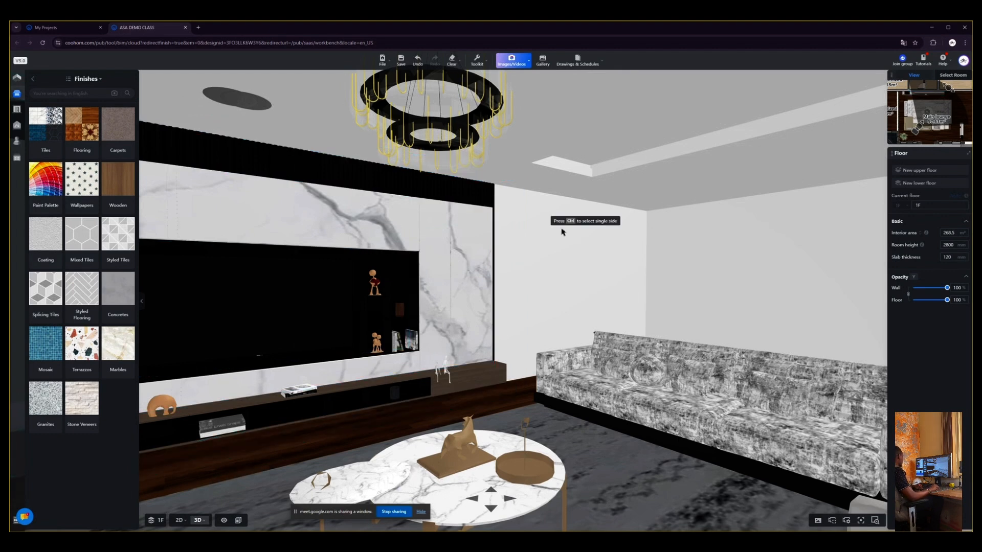
click(37, 176)
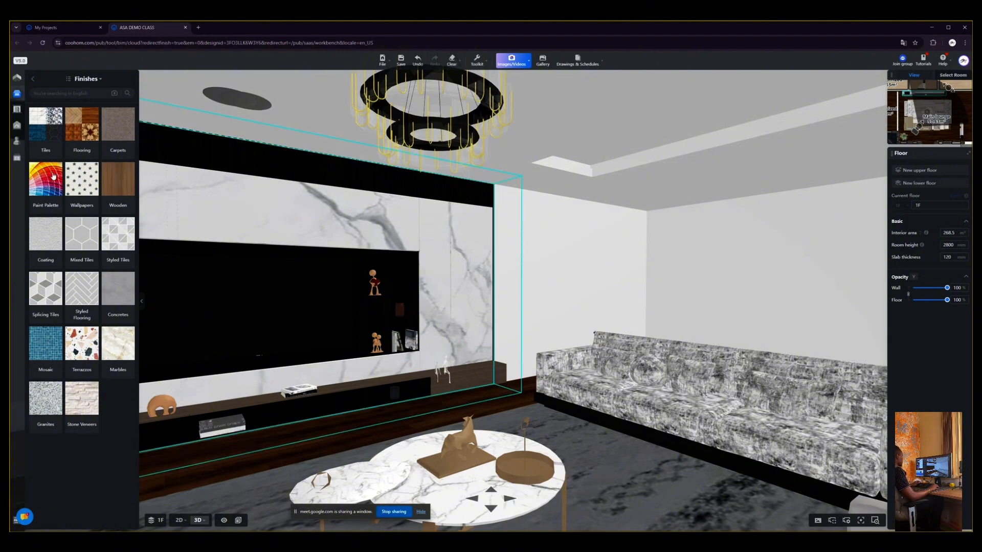
click(53, 175)
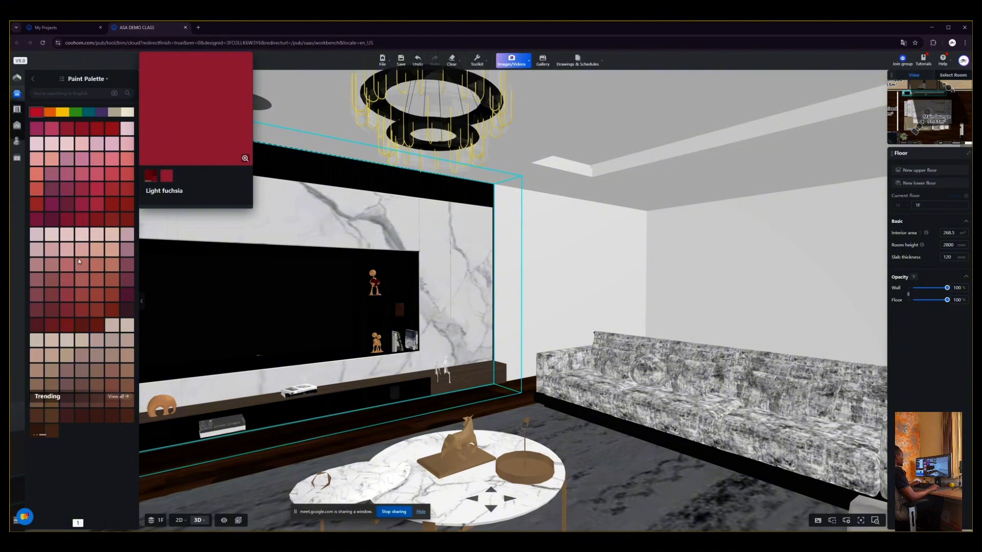
Choose a warm brown from the grey-brown paint shades and apply it to the wall beside the marble TV wall.
click(81, 245)
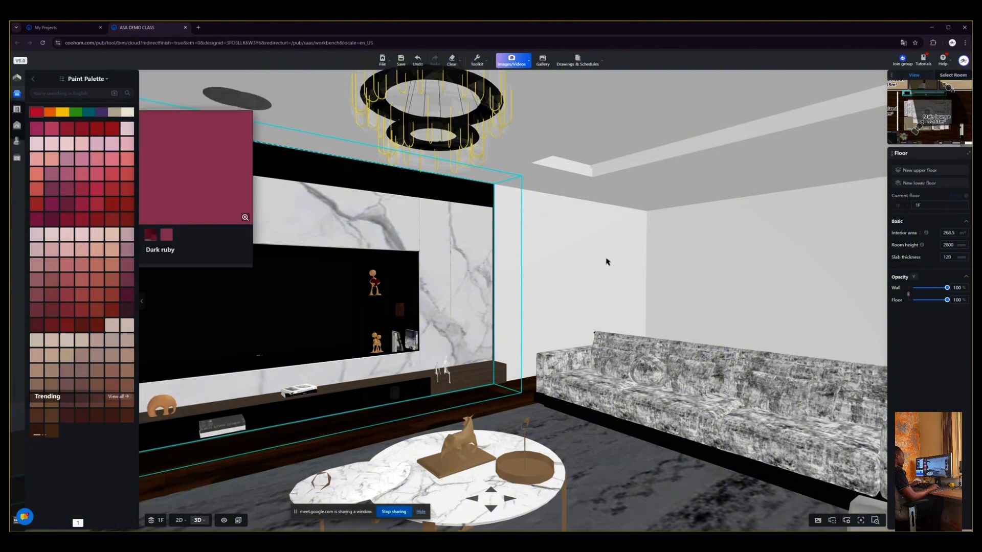
drag(527, 279, 421, 287)
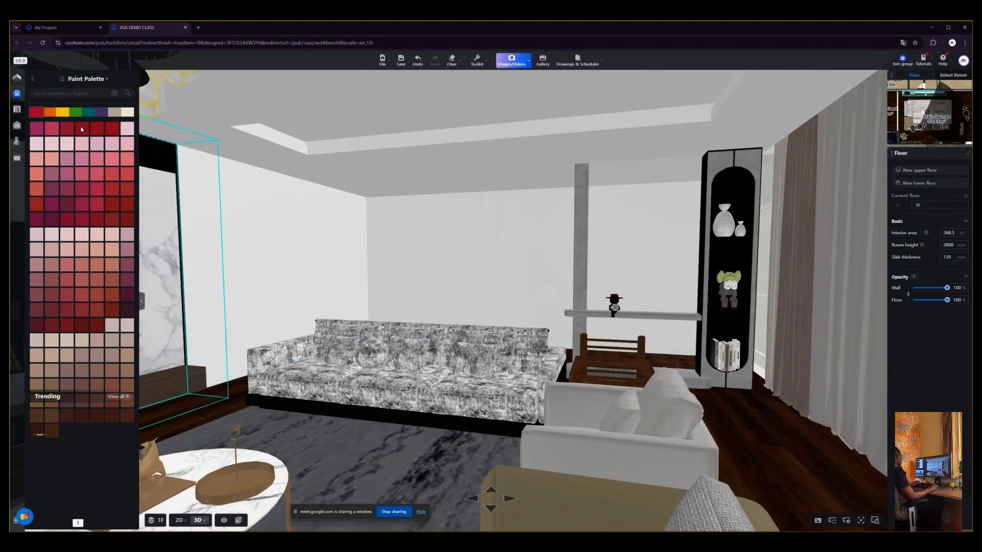
click(115, 114)
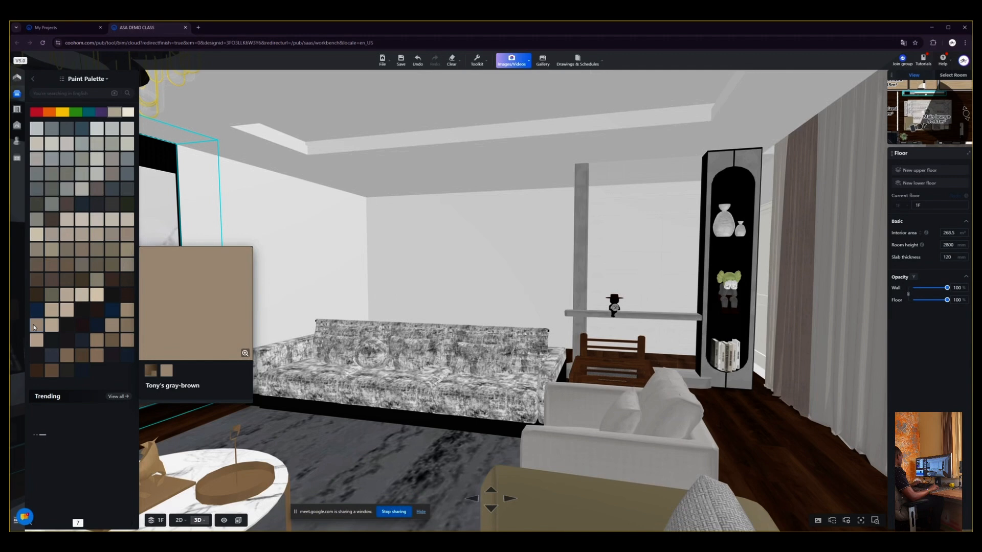
click(83, 253)
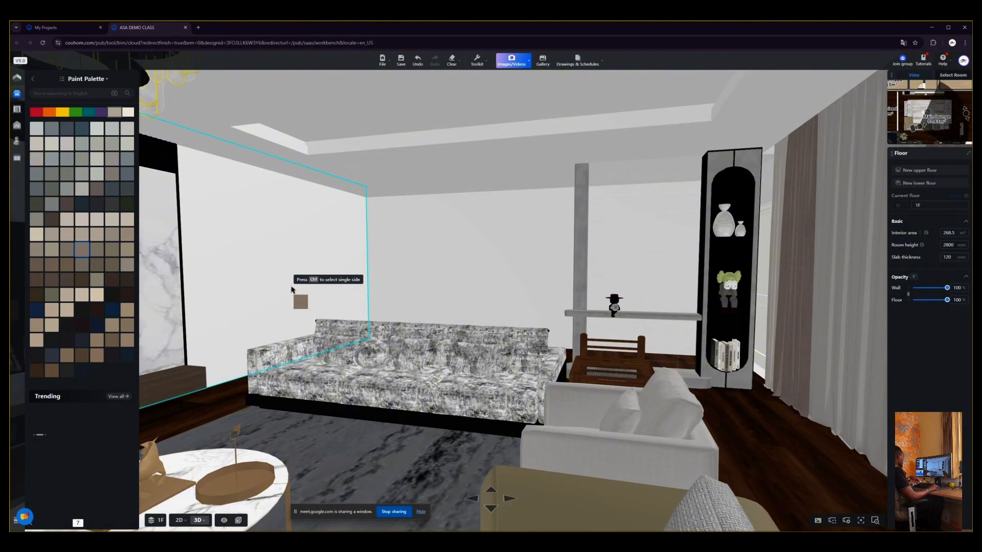
key(Escape)
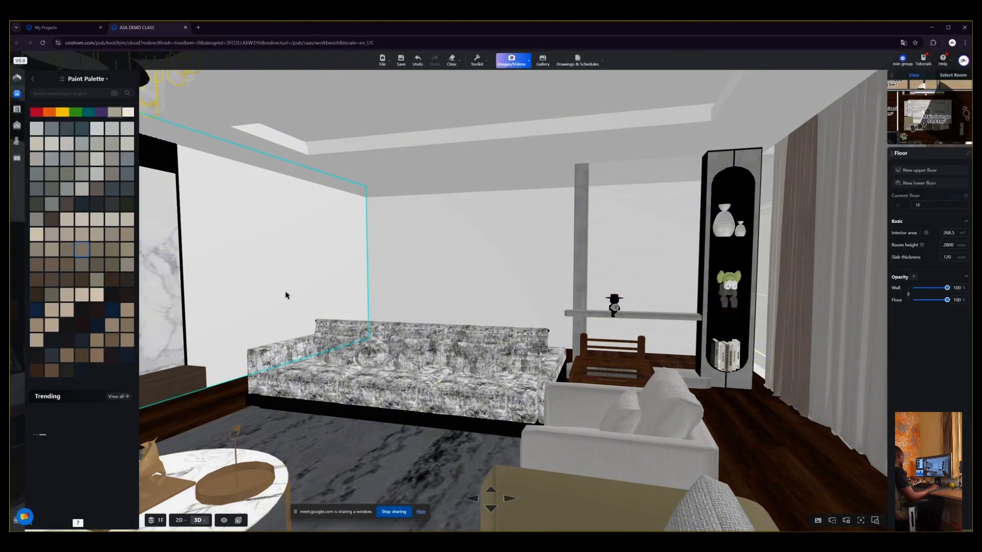
Pick a khaki-brown paint shade and apply it to all the main lounge walls around the patterned sofa.
click(110, 262)
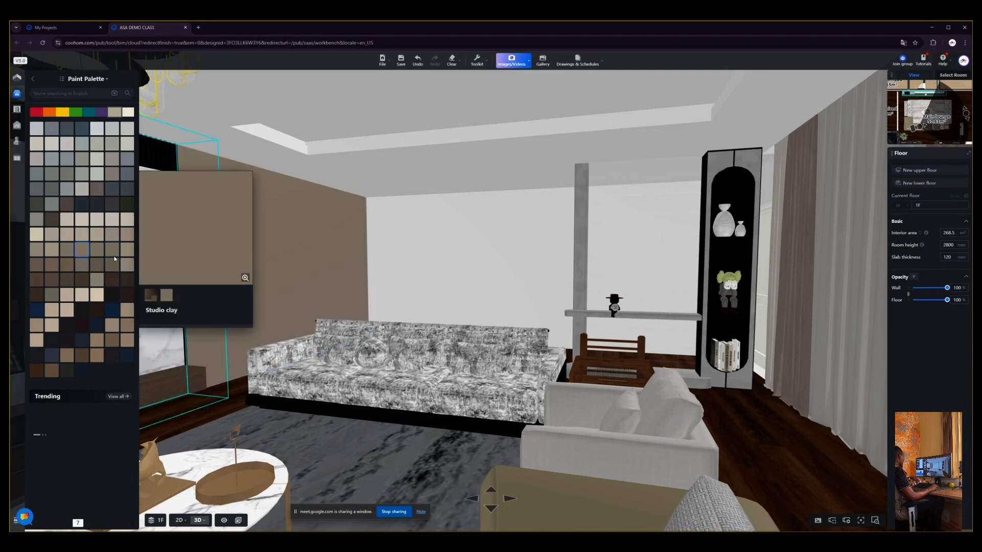
mouse_move(124, 254)
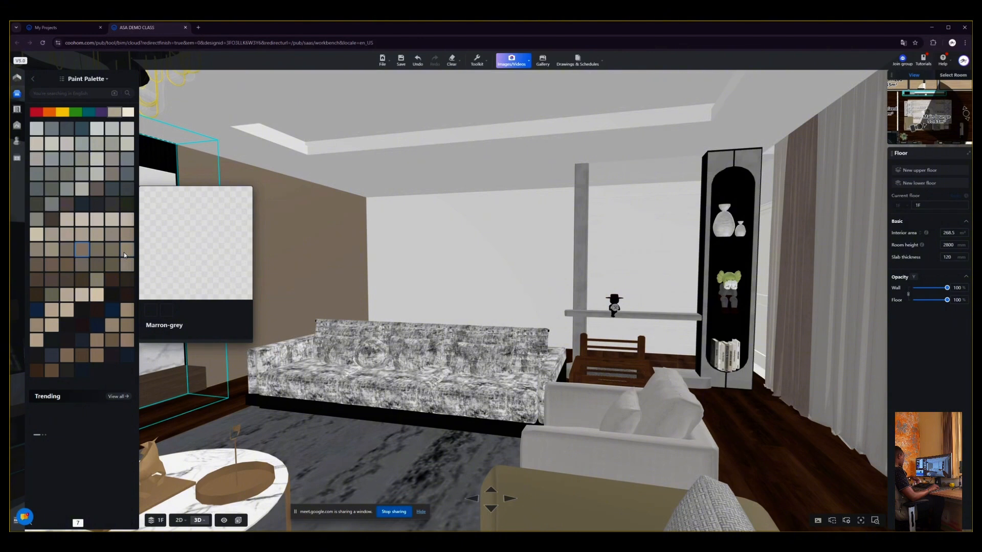
click(124, 255)
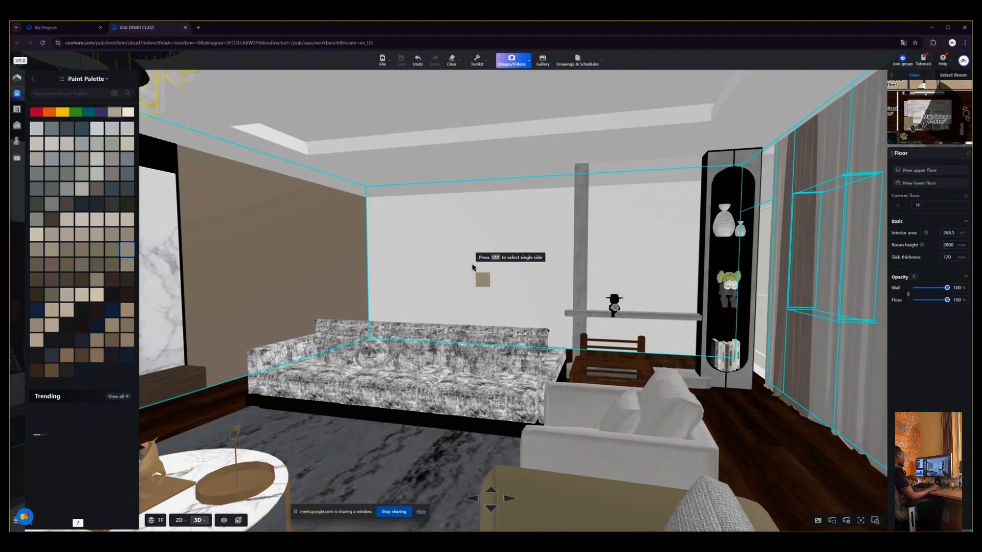
click(474, 268)
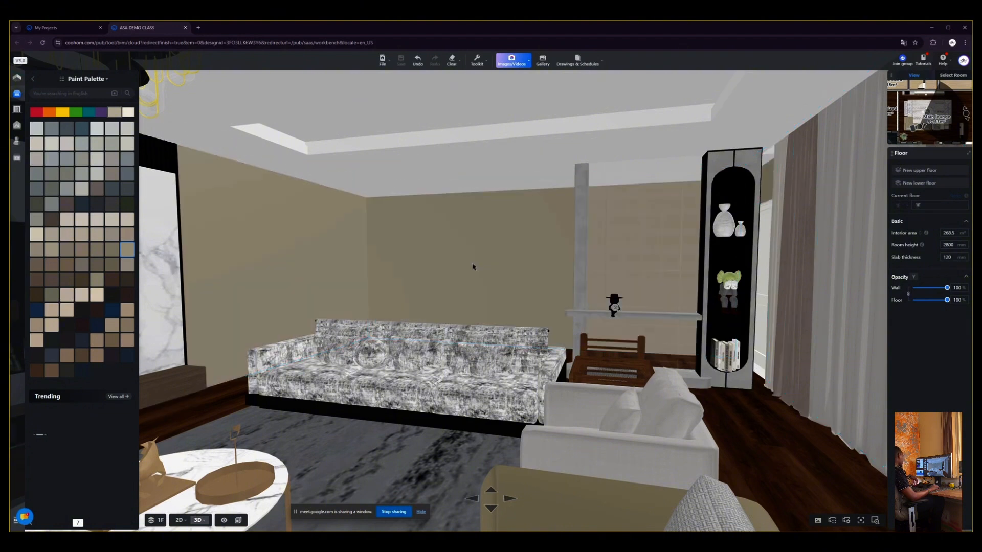
Repaint only the wall between the marble TV wall and the sofa corner in the warm brown shade.
click(84, 253)
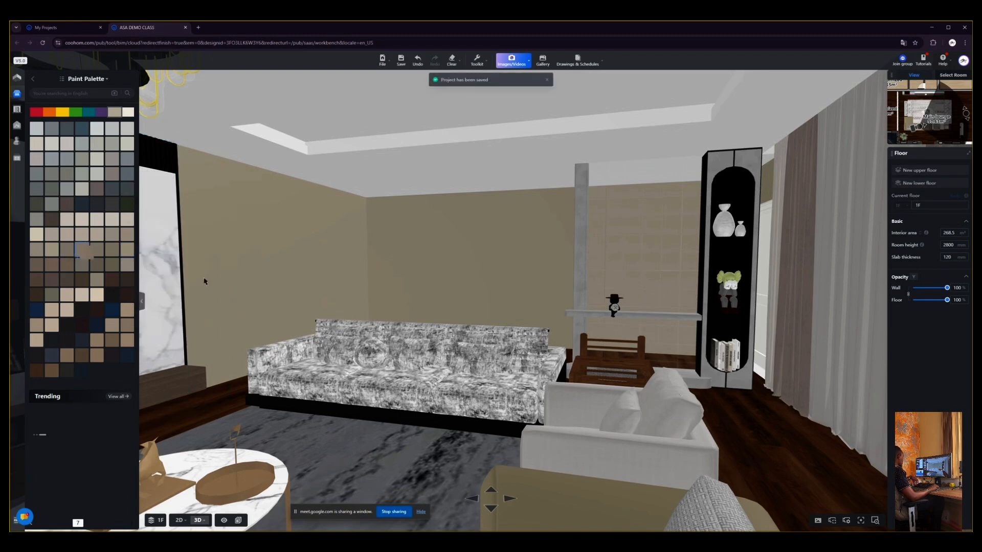
click(245, 274)
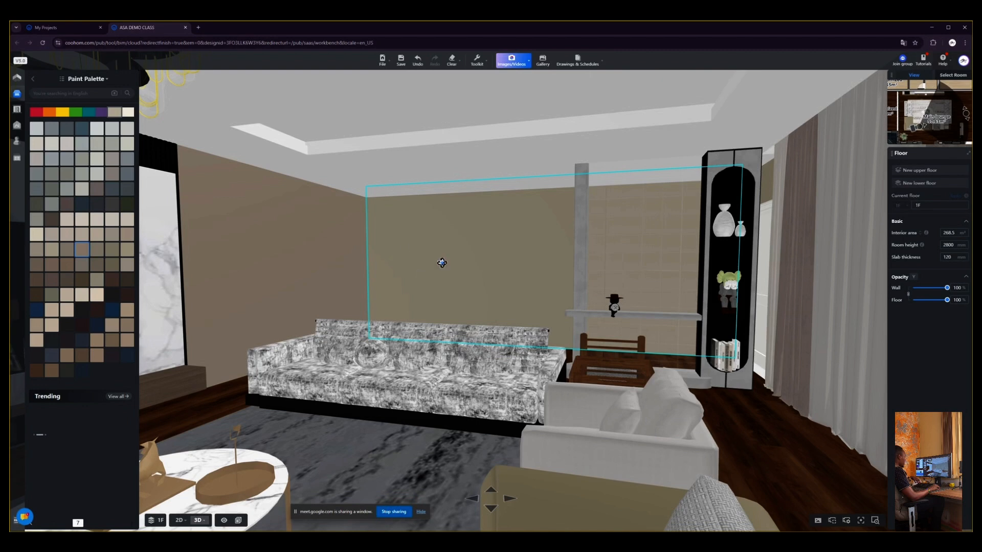
mouse_move(442, 263)
mouse_down()
mouse_move(489, 255)
mouse_move(510, 288)
mouse_up()
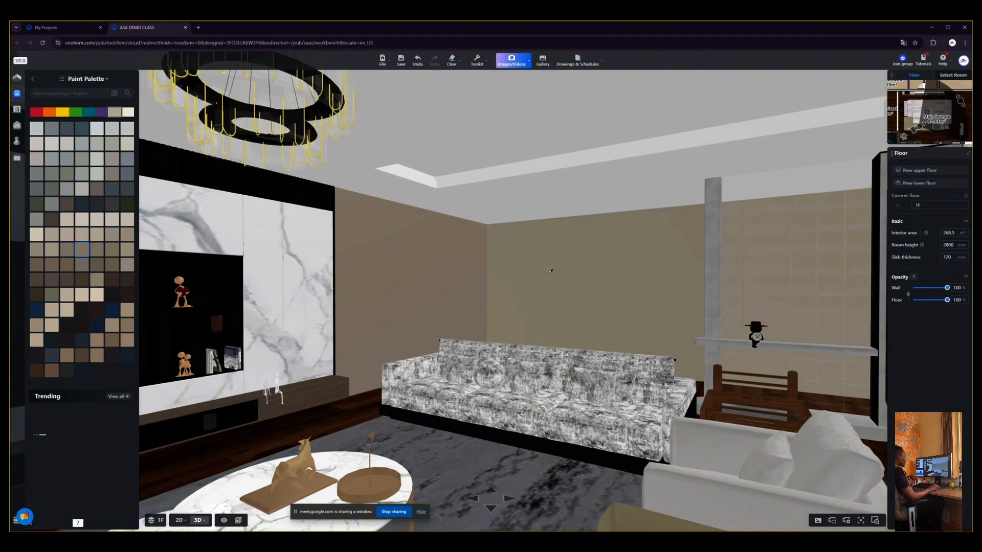
Sample the khaki paint from the wall behind the sofa and try it on the recessed ceiling surface.
click(551, 272)
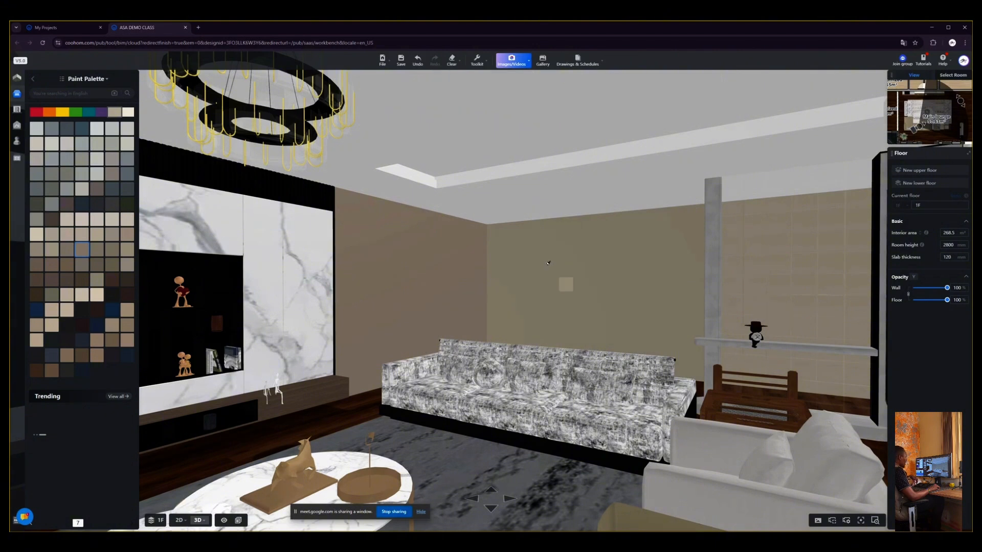
click(553, 138)
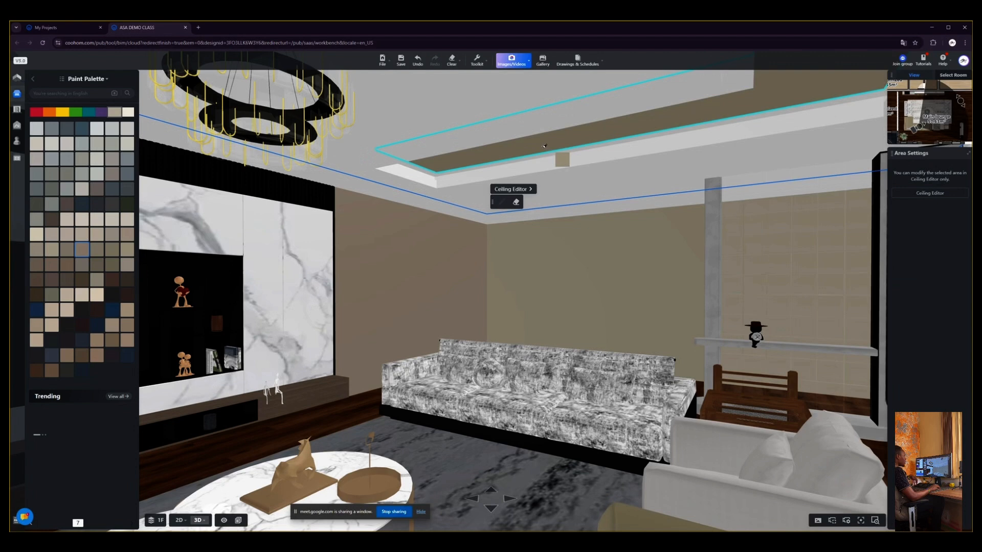
drag(548, 139, 544, 208)
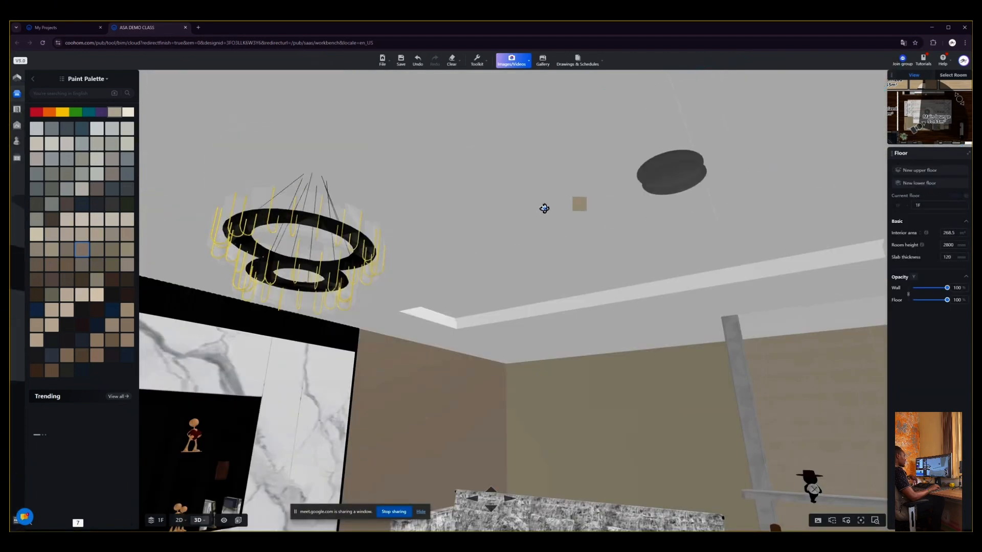
click(545, 208)
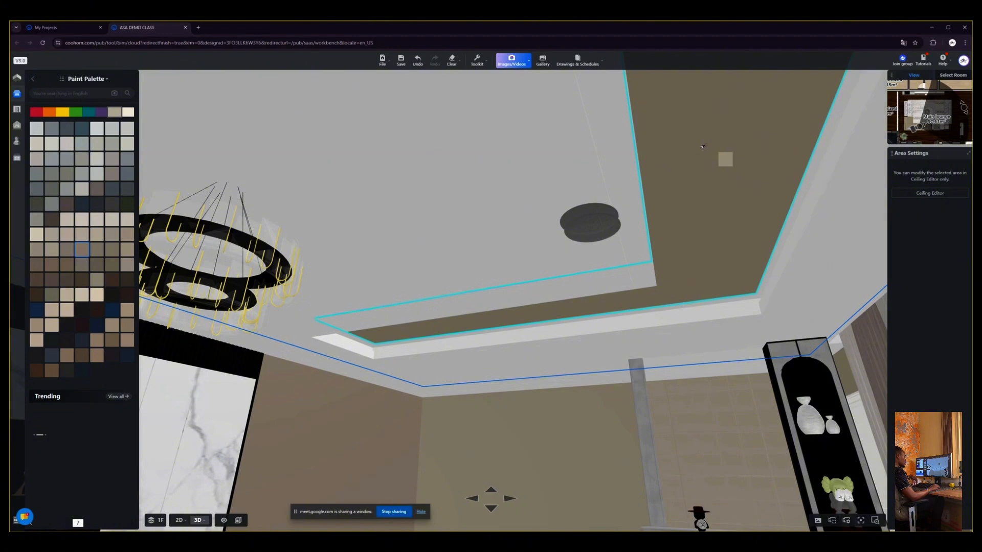
Try the sampled khaki paint on the individual edge faces of the ceiling recess, undoing each application.
click(734, 292)
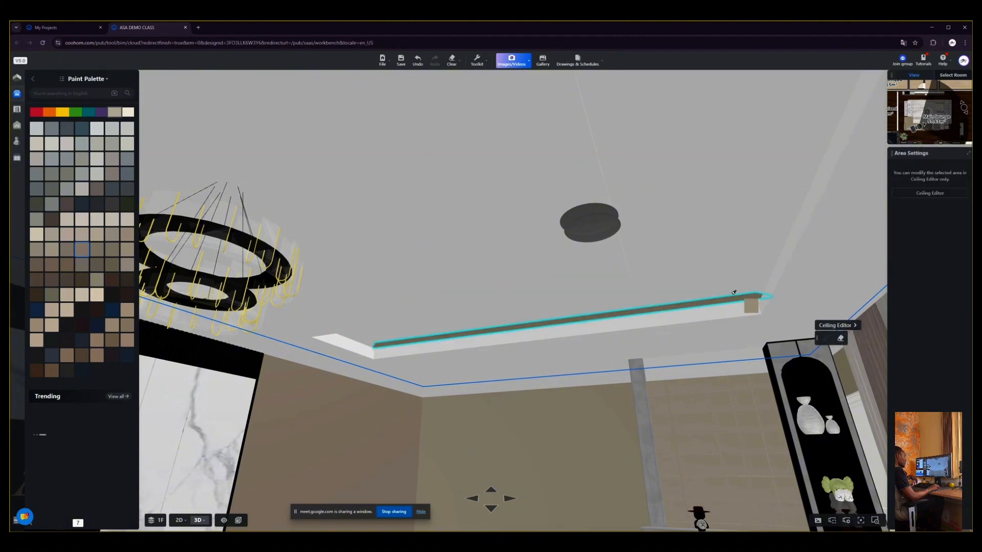
key(ctrl+z)
click(775, 242)
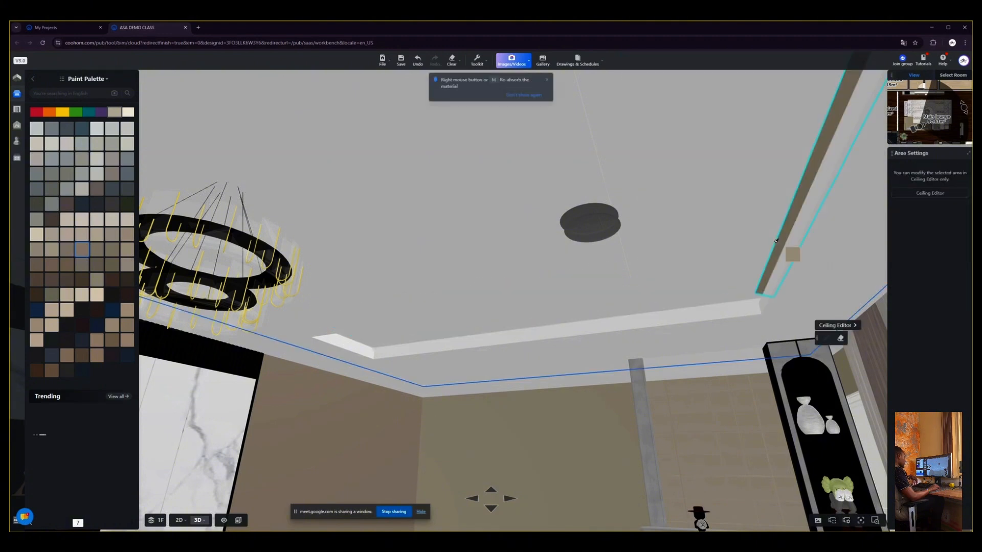
key(ctrl+z)
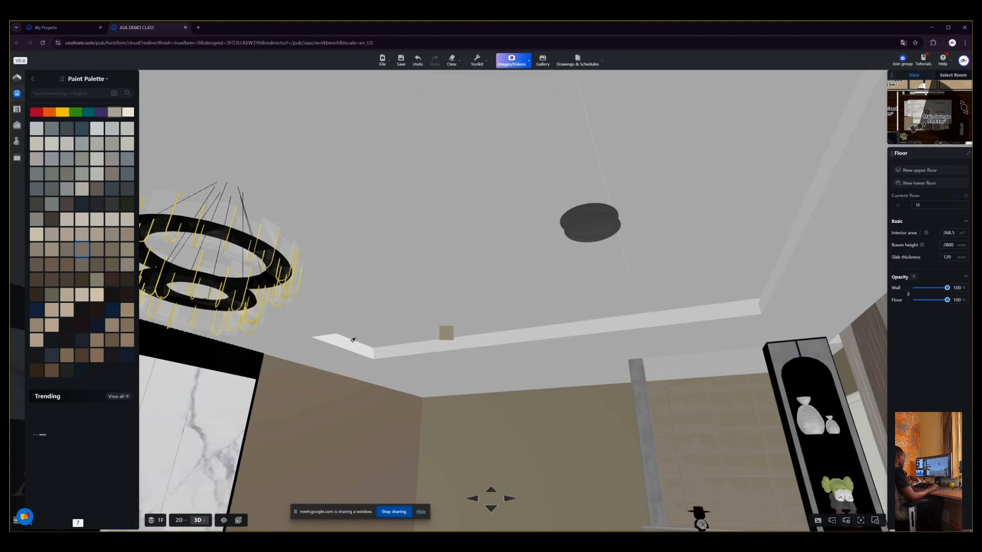
click(352, 336)
key(ctrl+z)
click(350, 334)
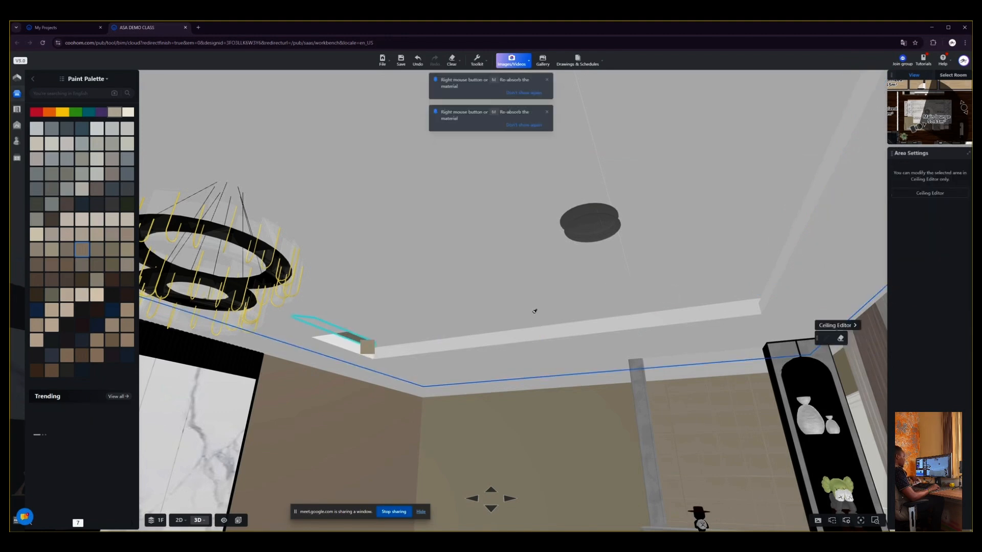
key(ctrl+z)
Re-sample the khaki wall paint and apply it to the recessed band around the central ceiling panel.
right_click(690, 431)
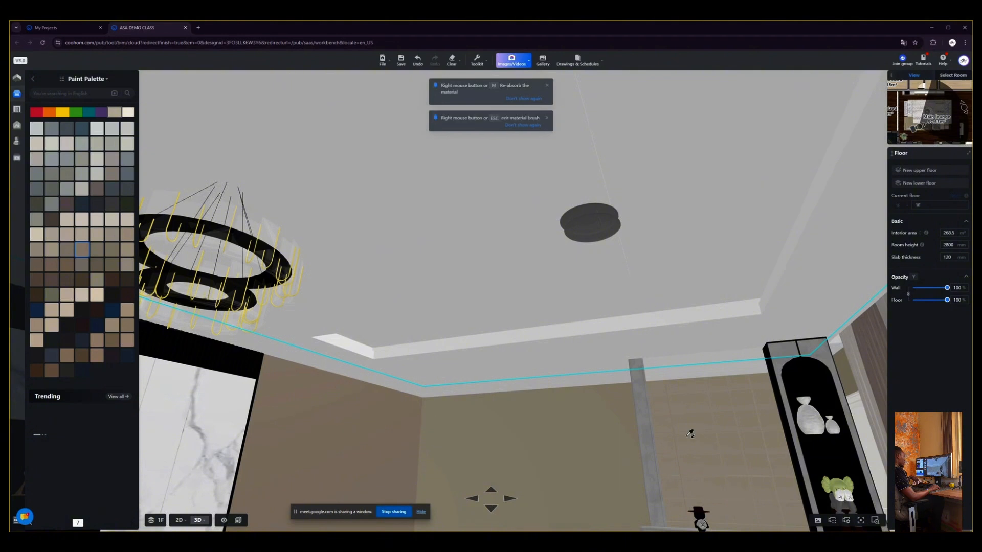
drag(567, 430, 484, 399)
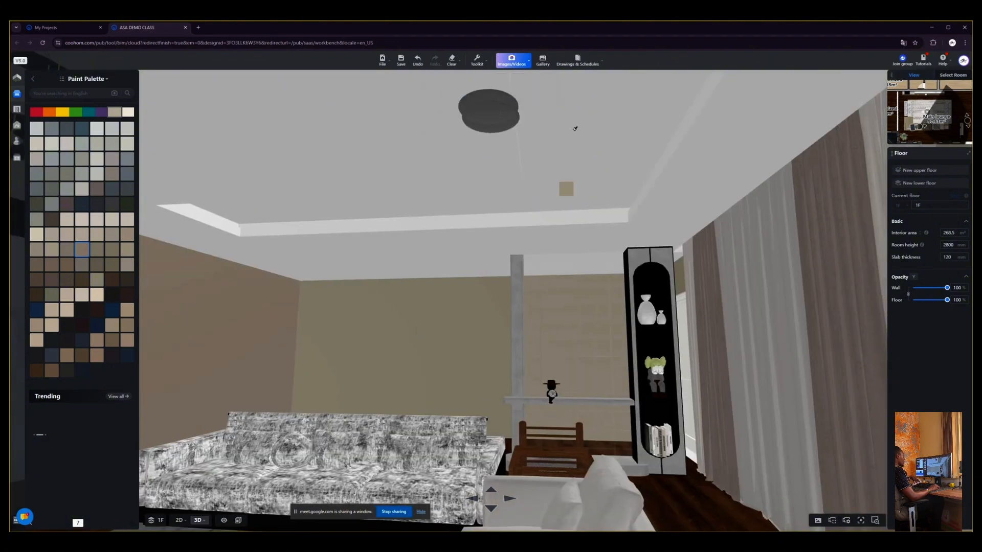
click(576, 127)
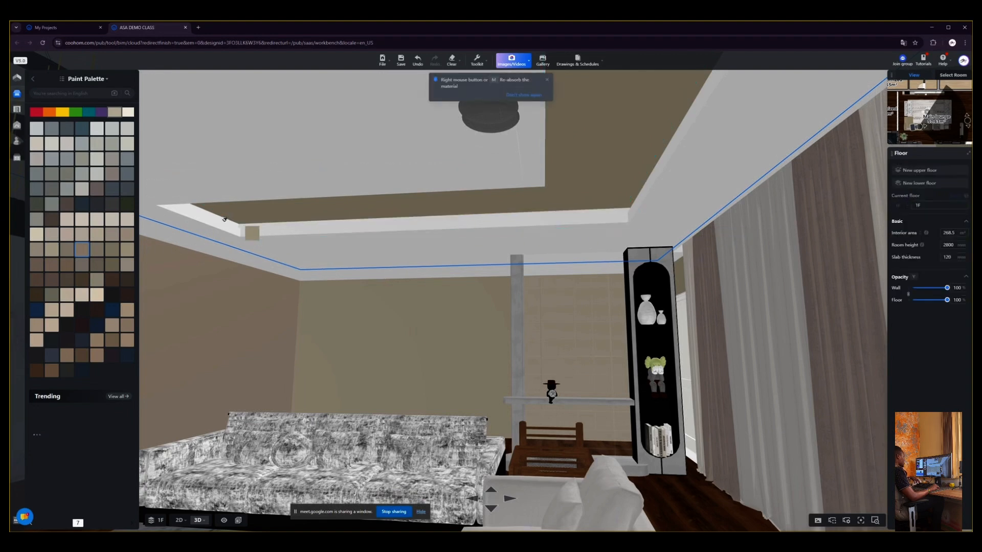
click(223, 216)
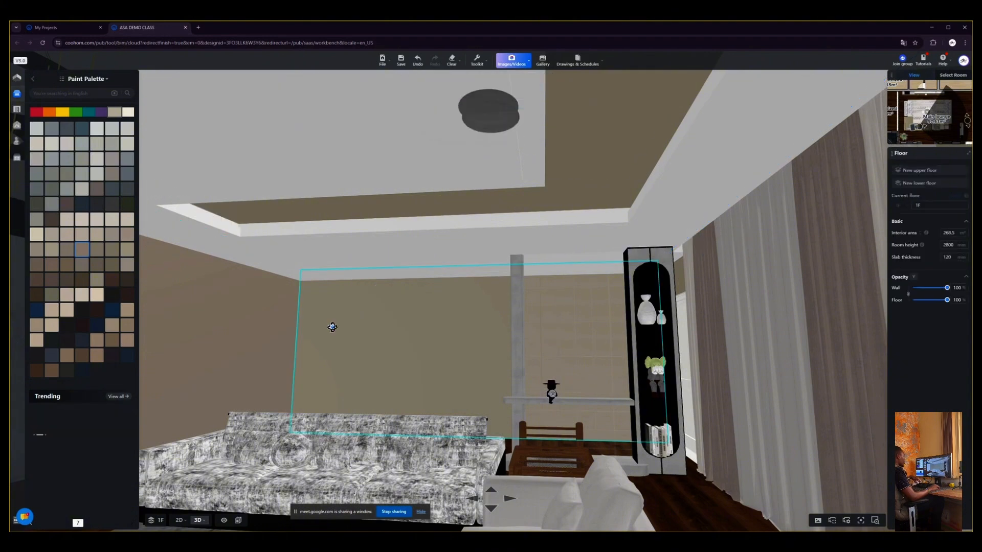
Try the khaki paint on the ceiling recess's edge faces near the TV wall, then leave the material brush.
drag(332, 328, 745, 289)
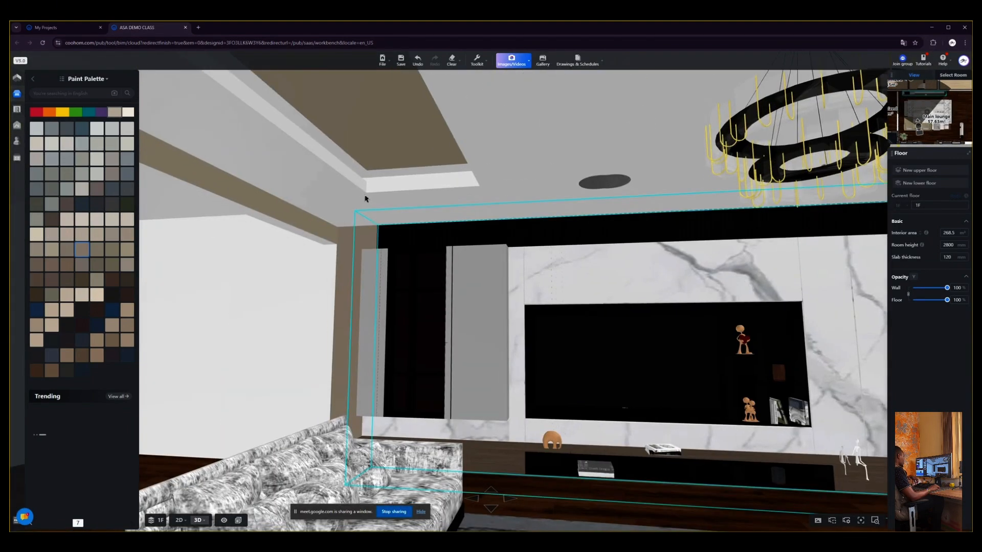
key(b)
click(383, 117)
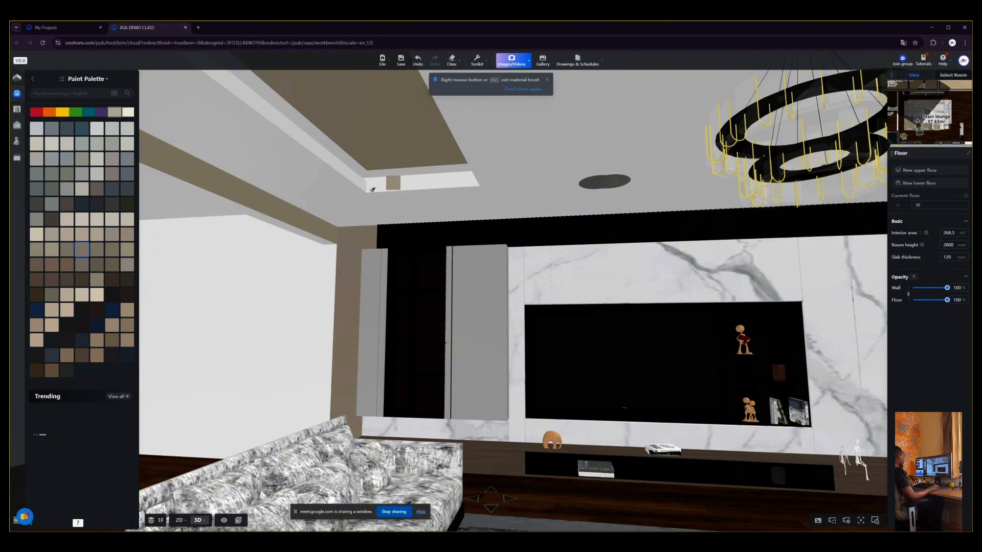
click(378, 167)
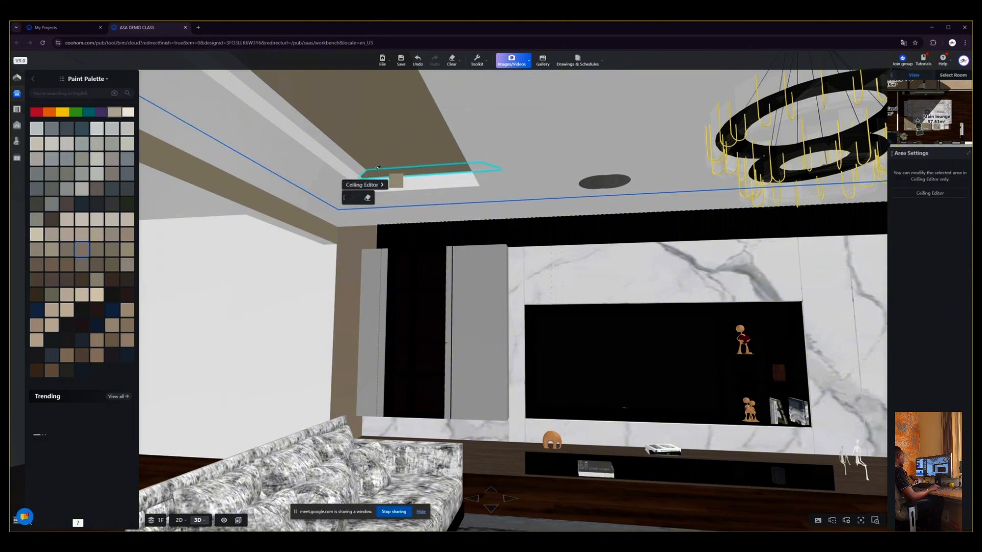
click(338, 149)
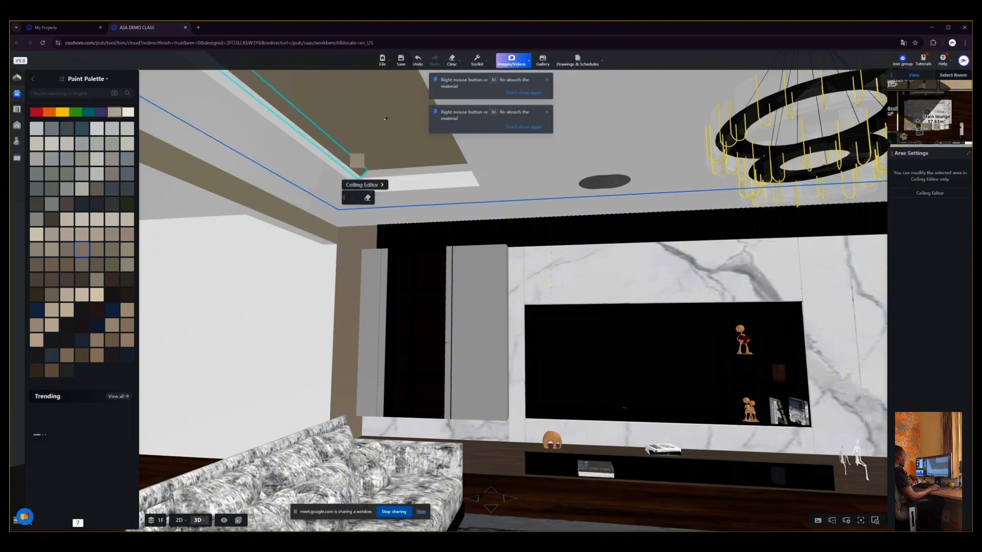
right_click(350, 116)
mouse_move(350, 117)
mouse_down()
mouse_move(765, 226)
mouse_move(774, 237)
mouse_up()
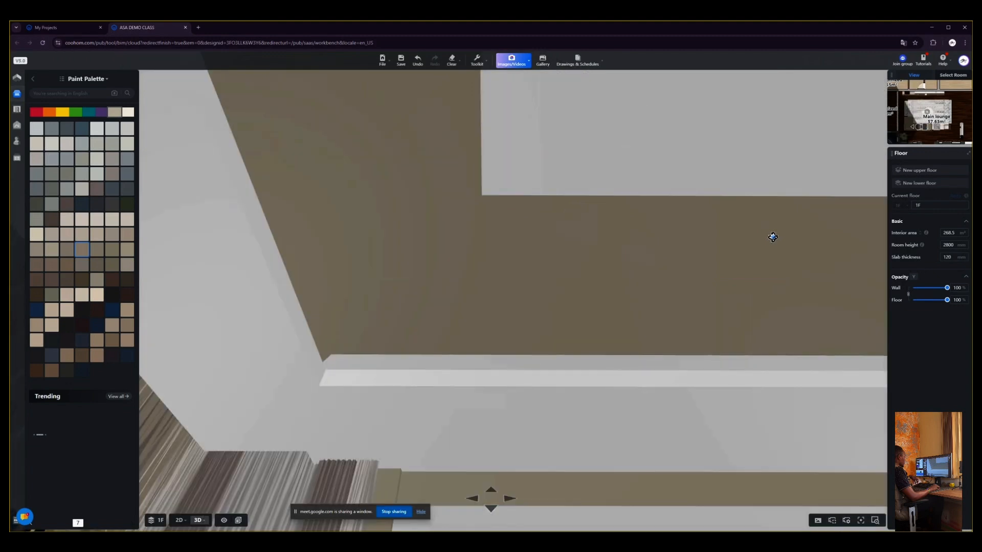
Apply the khaki paint to the narrow edge face of the ceiling recess below the khaki band.
click(342, 364)
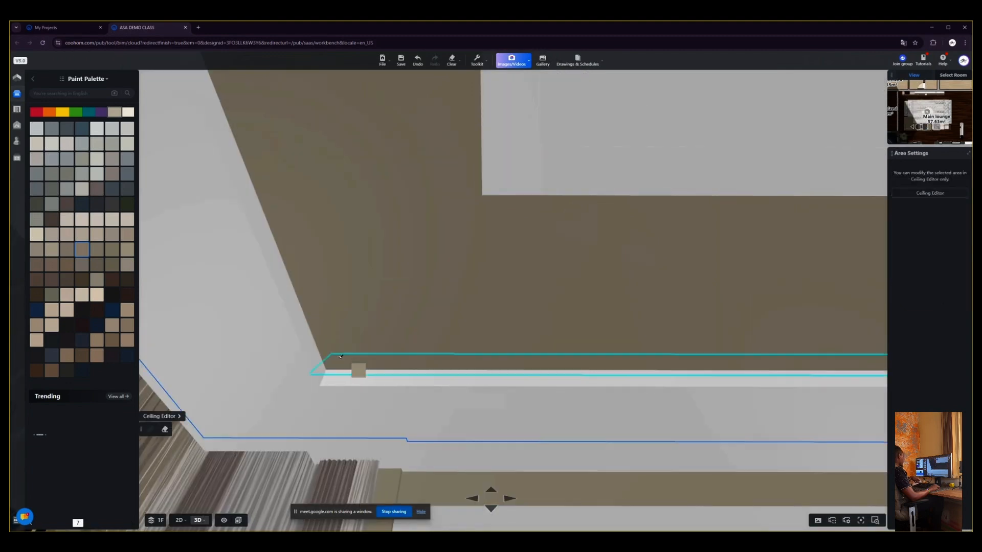
click(341, 356)
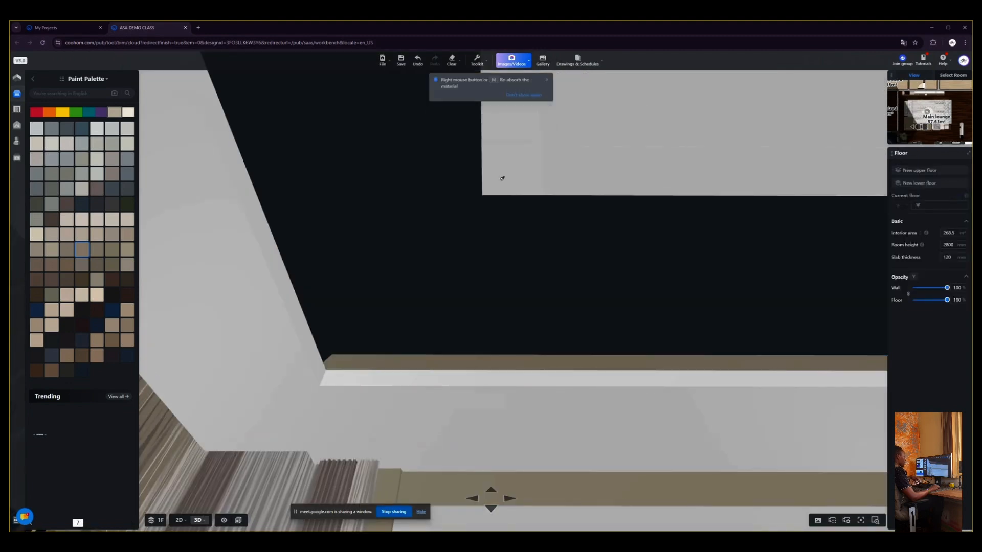
Check the painted recess from the TV wall side and open the 360° walkthrough render setup.
mouse_move(605, 412)
mouse_down()
mouse_move(607, 397)
mouse_move(570, 366)
mouse_move(419, 303)
mouse_move(553, 179)
mouse_up()
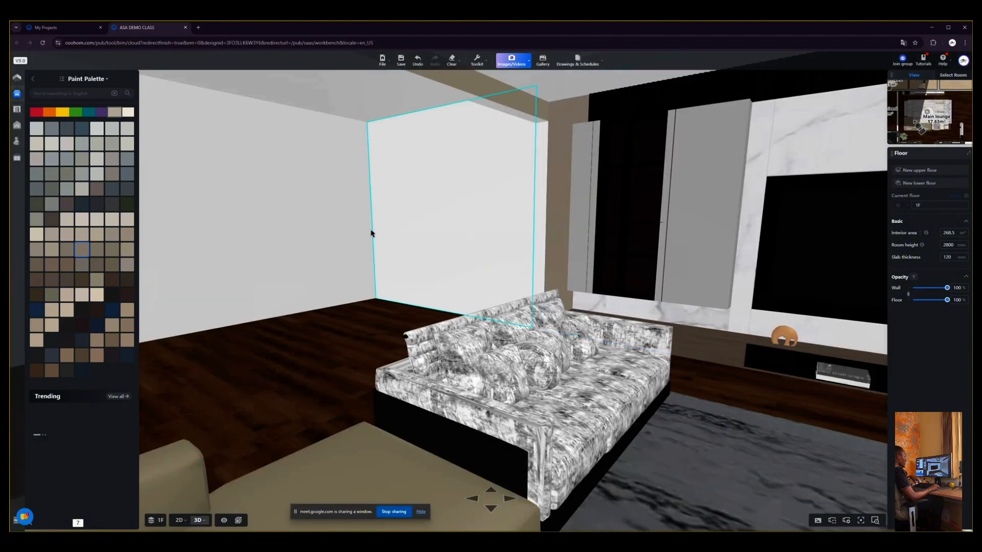
drag(371, 233, 69, 283)
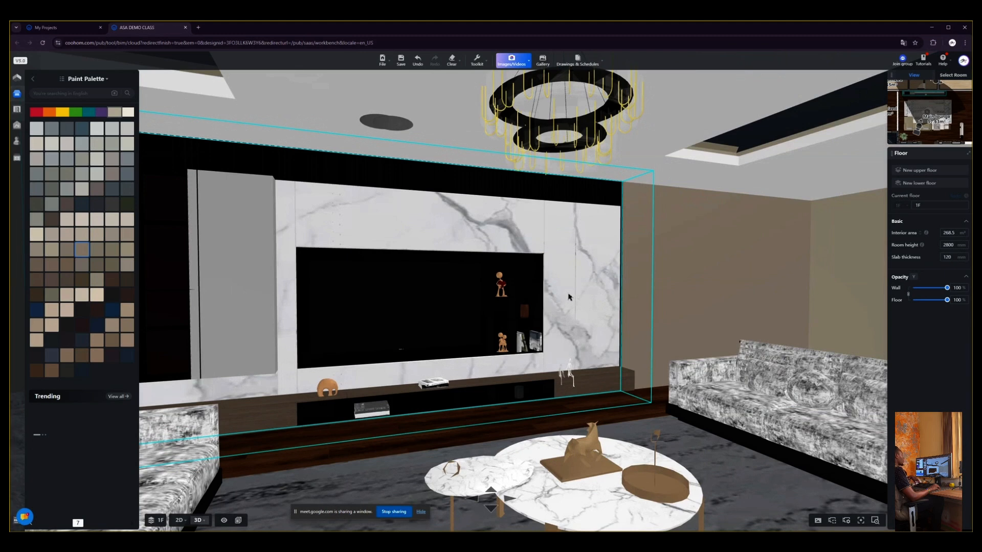
drag(728, 261, 709, 255)
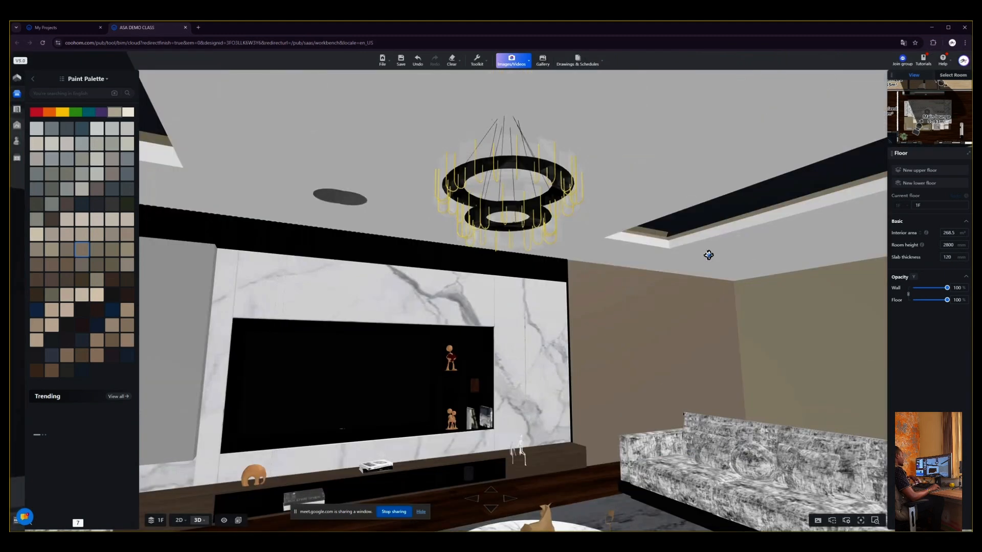
mouse_move(512, 62)
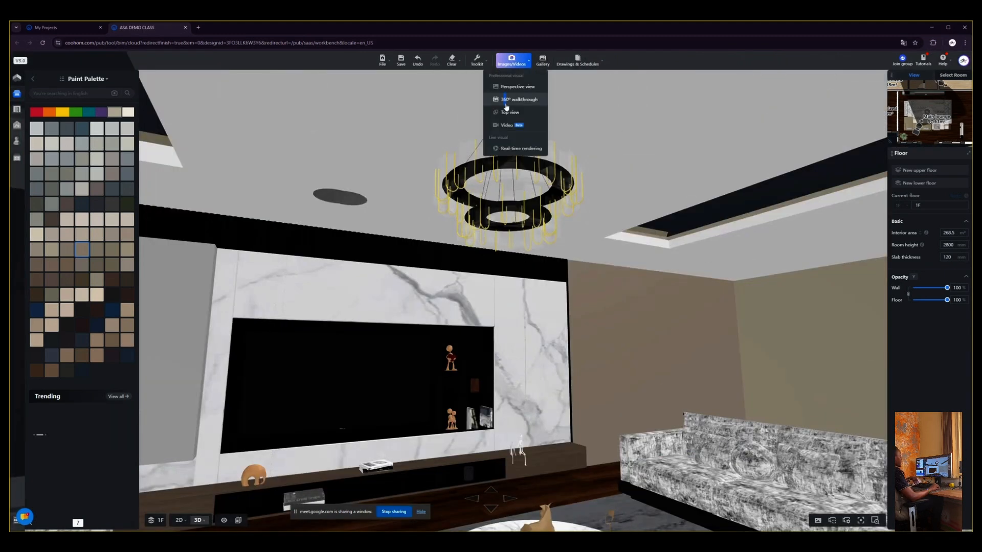
click(507, 105)
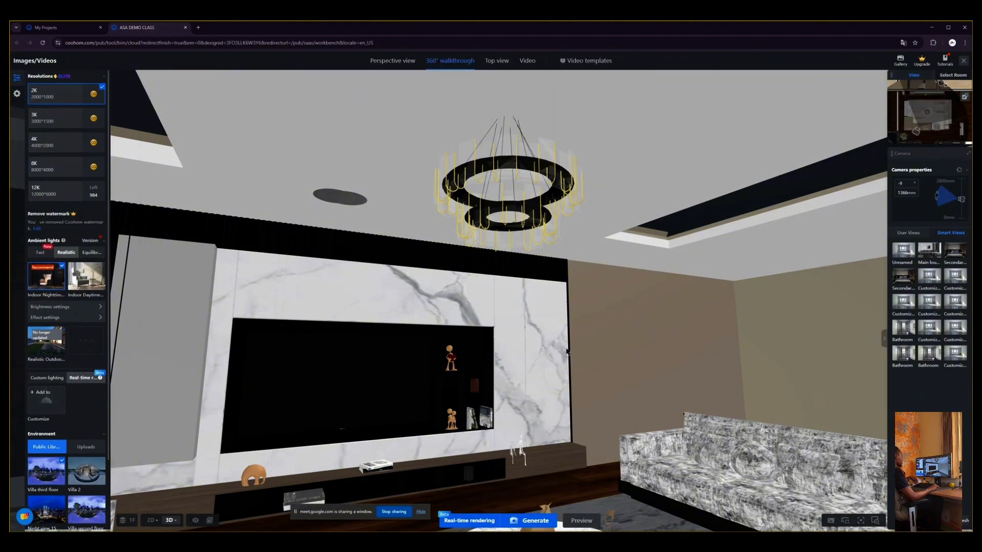
Place the walkthrough camera beside the coffee table, level it at 0°, and face it toward the long sofa and curtains.
drag(567, 352, 449, 335)
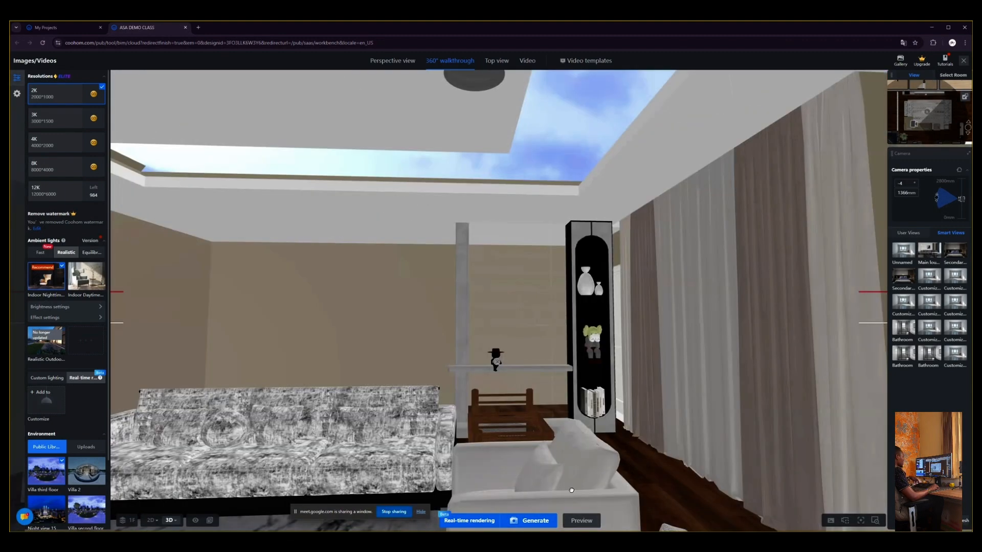
drag(571, 490, 596, 483)
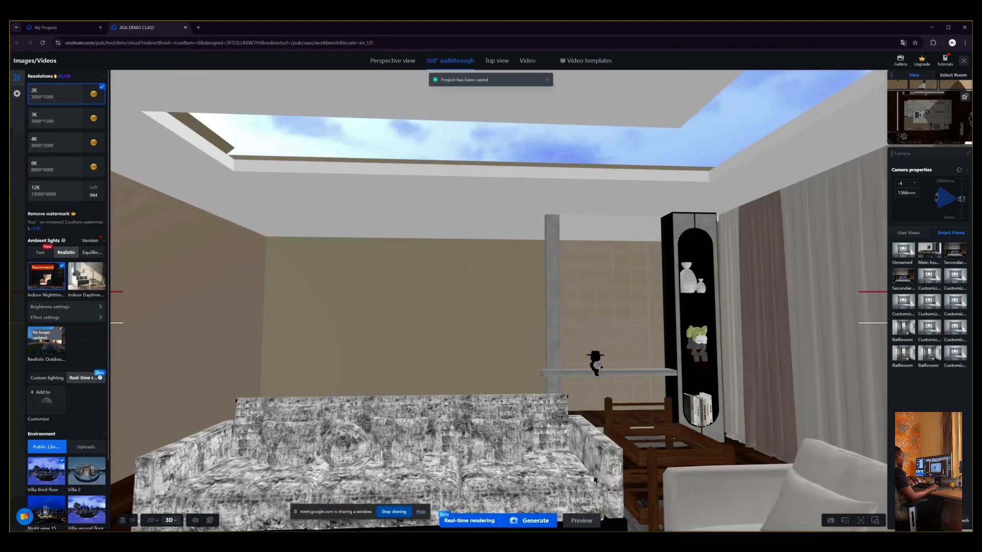
key(1)
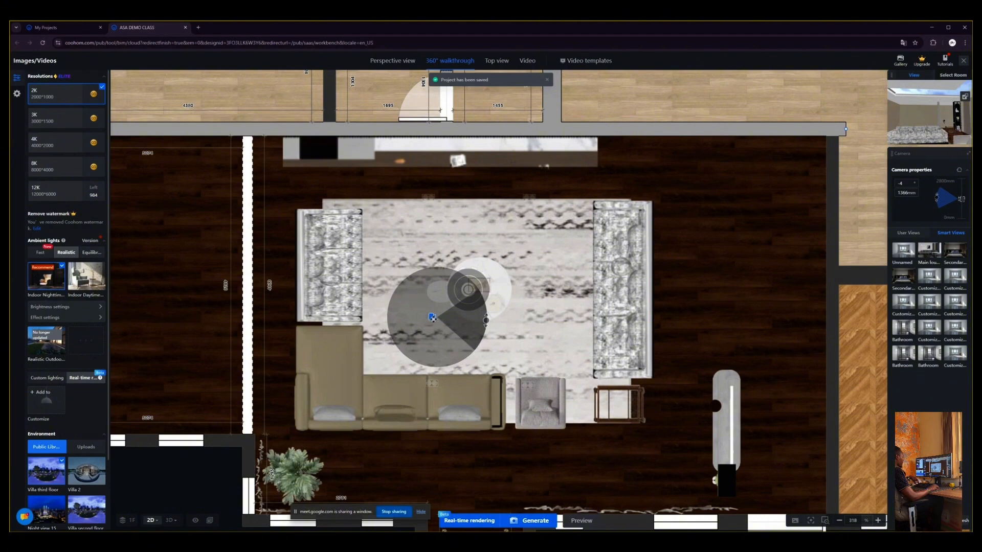
drag(439, 319, 442, 314)
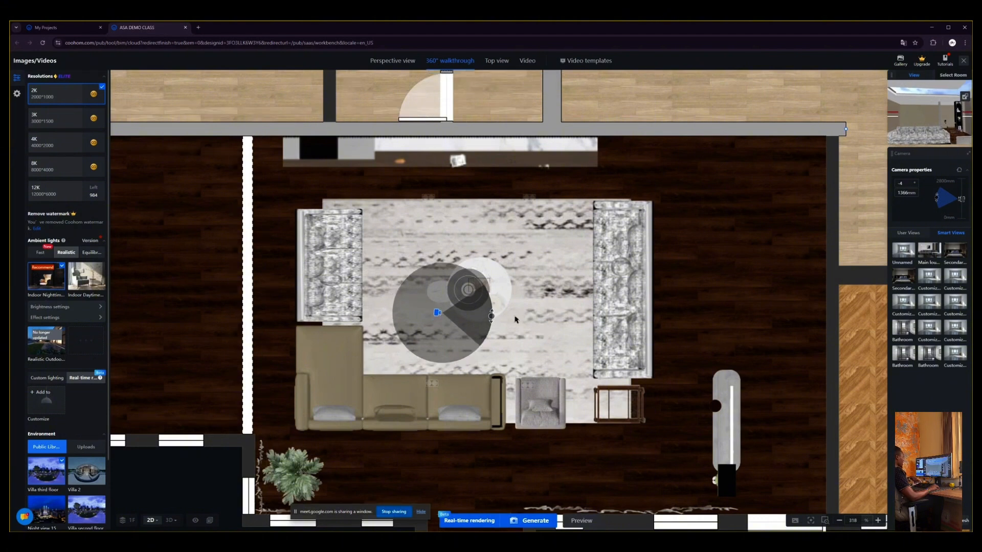
key(space)
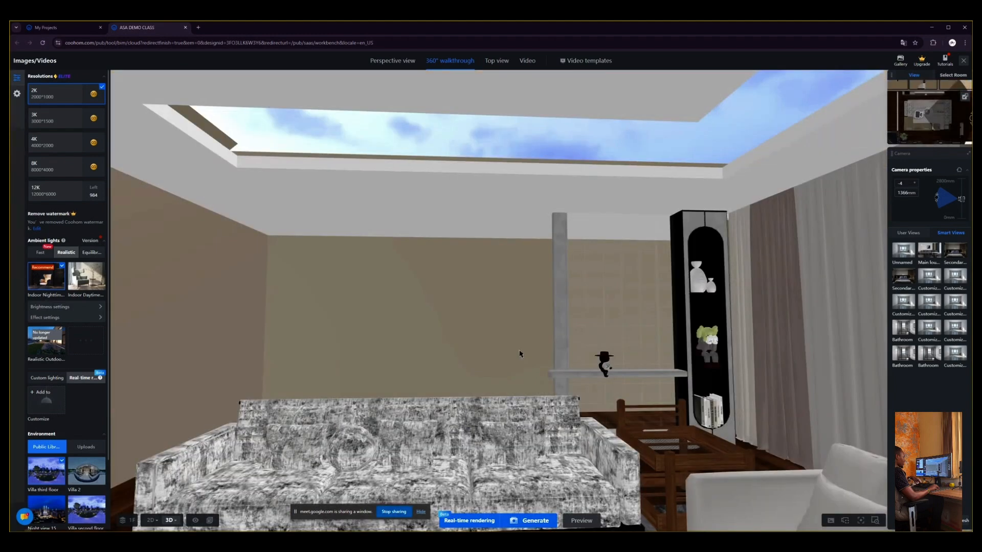
drag(527, 314, 443, 307)
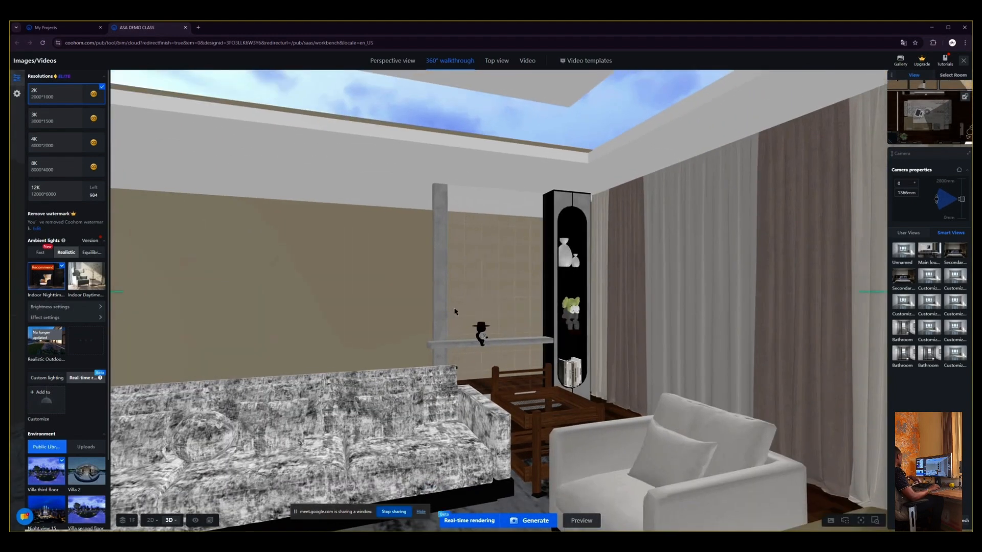
Set the resolution to 8K, generate the 360° walkthrough render, and minimize its progress window.
click(38, 174)
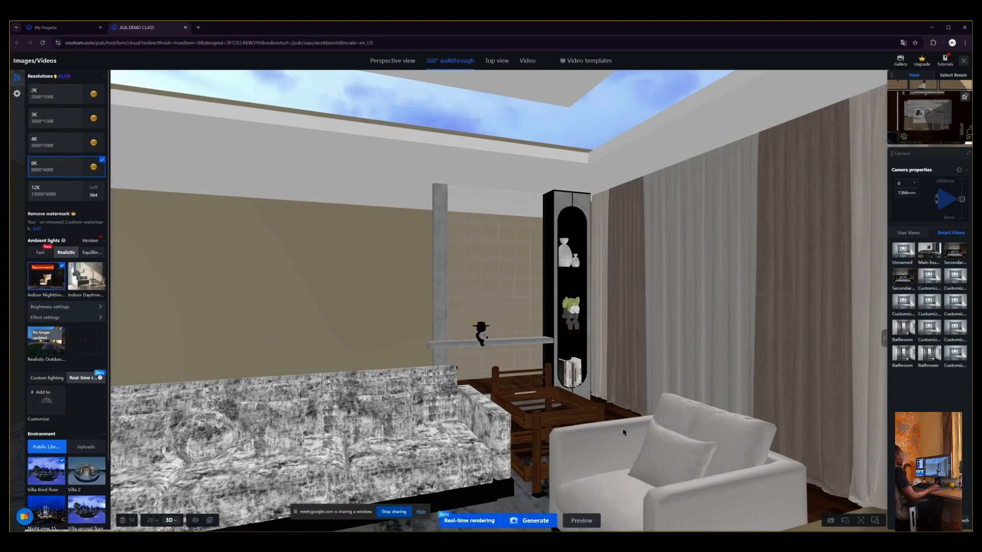
click(528, 522)
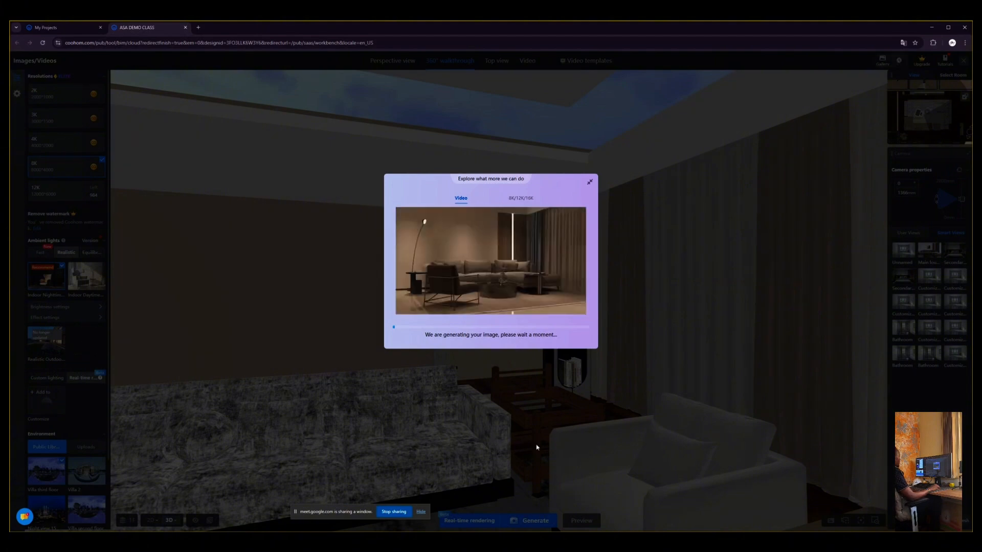
click(590, 183)
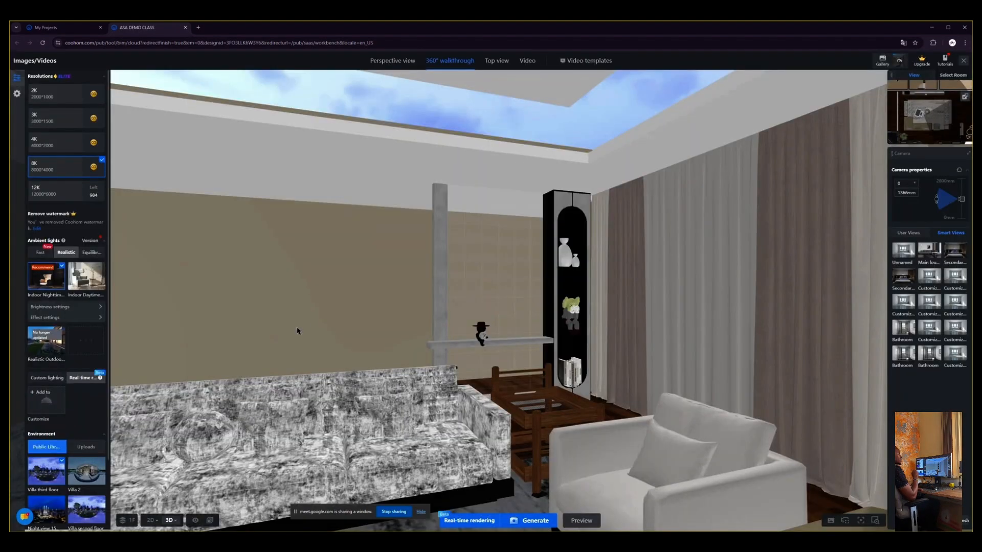
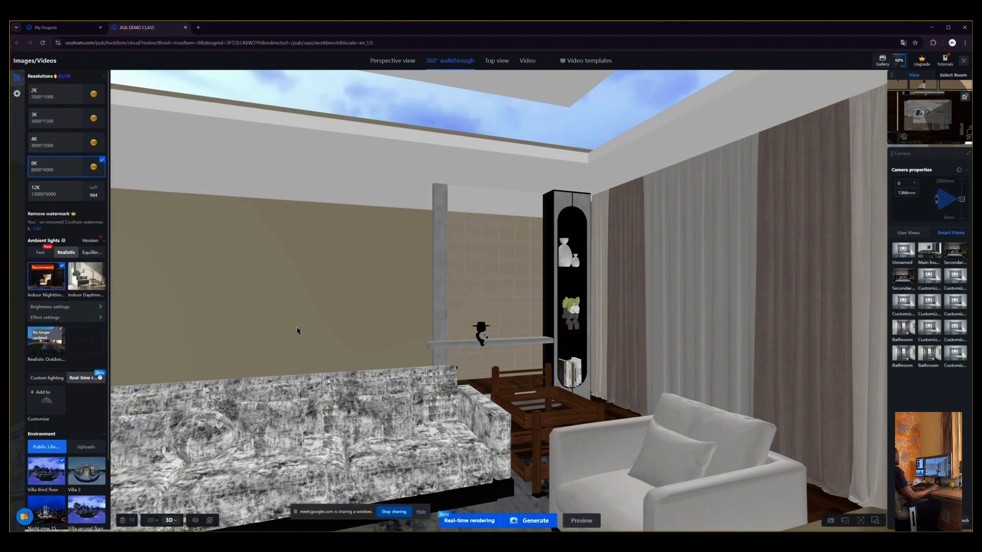
Look over the project list on the My Projects page, dismissing the new floor plan overlay, and return to ASA DEMO CLASS.
click(54, 29)
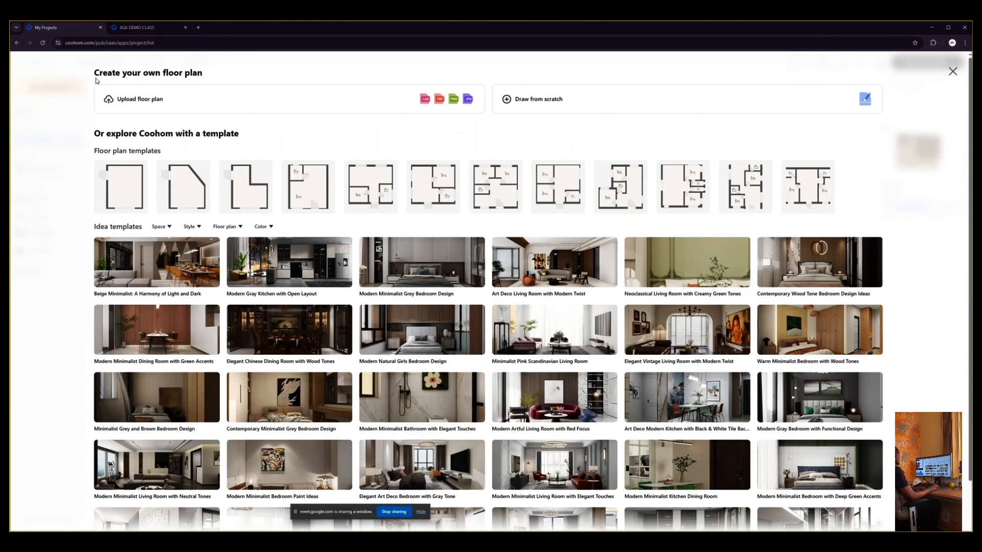
click(953, 72)
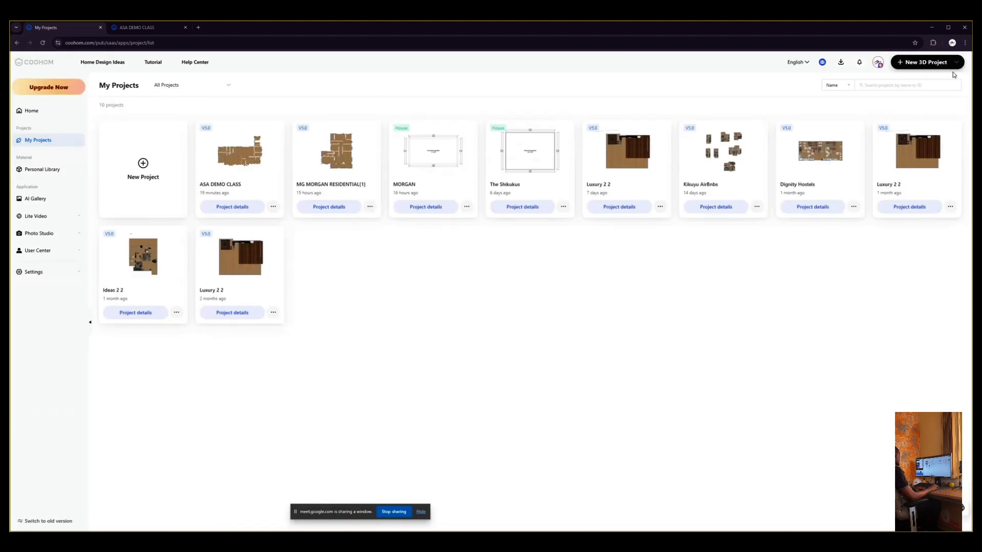
mouse_move(127, 179)
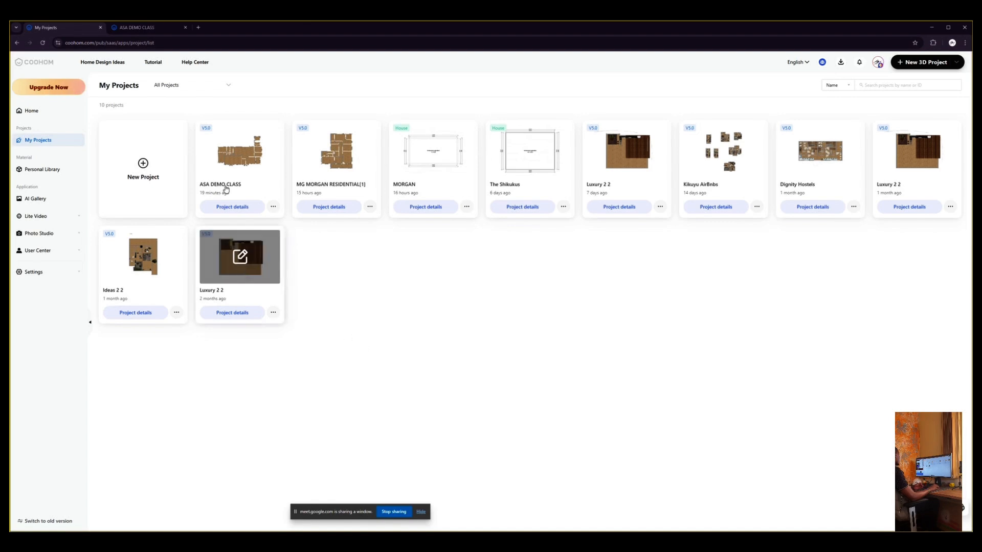
click(147, 30)
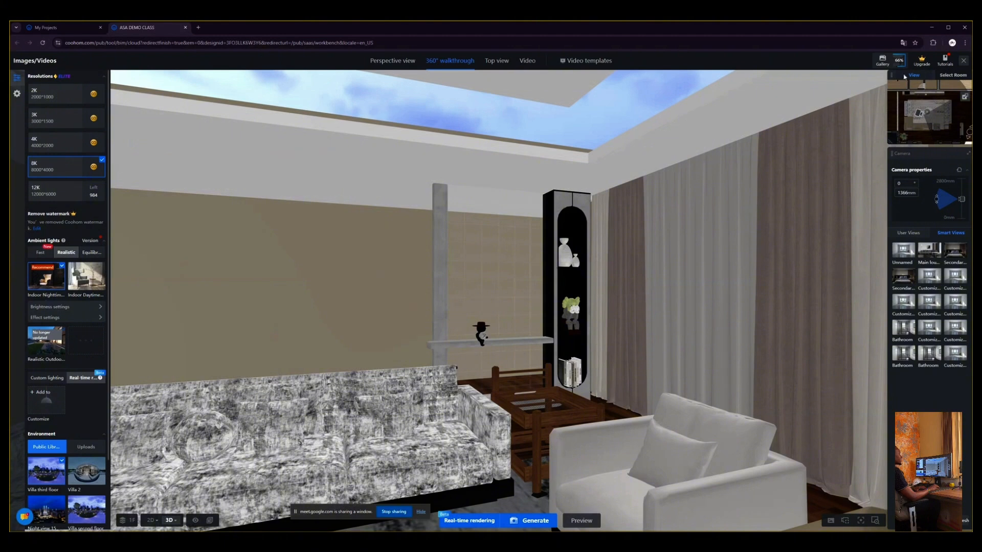
Check the progress of the walkthrough render and exit the Images/Videos workspace to the design editor.
click(901, 60)
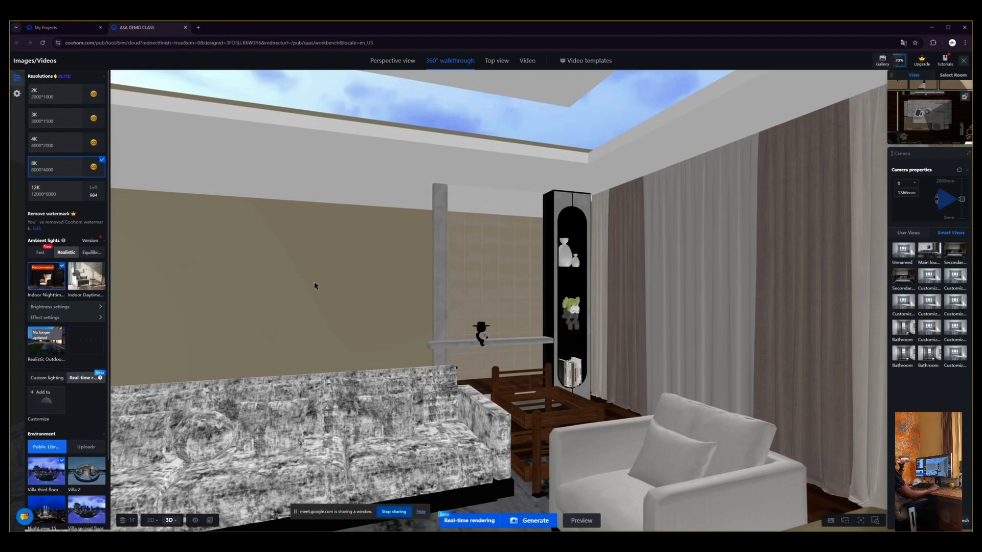
click(963, 63)
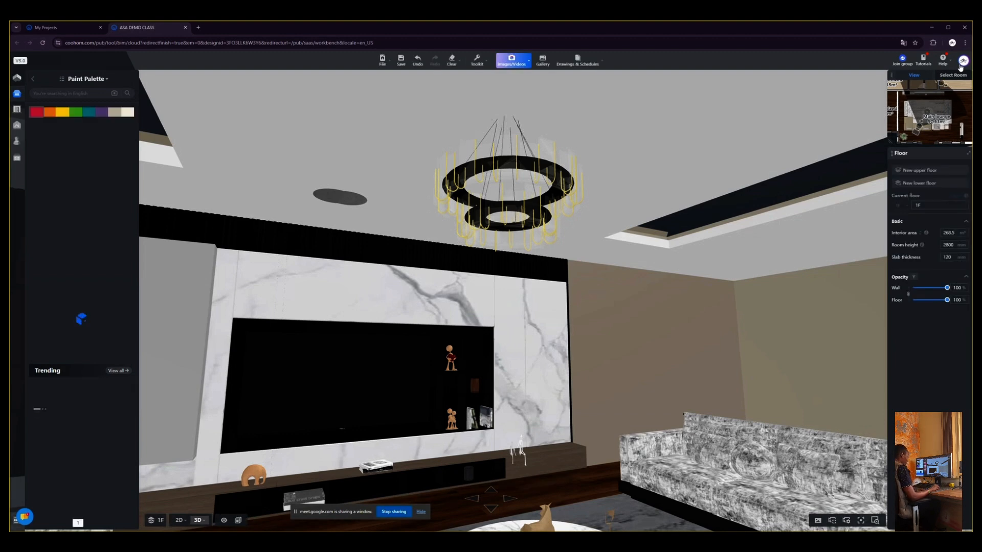
Examine the lounge's TV wall, chandelier, recessed ceiling, painted walls, long sofa and curtains from several viewpoints.
drag(650, 353, 600, 330)
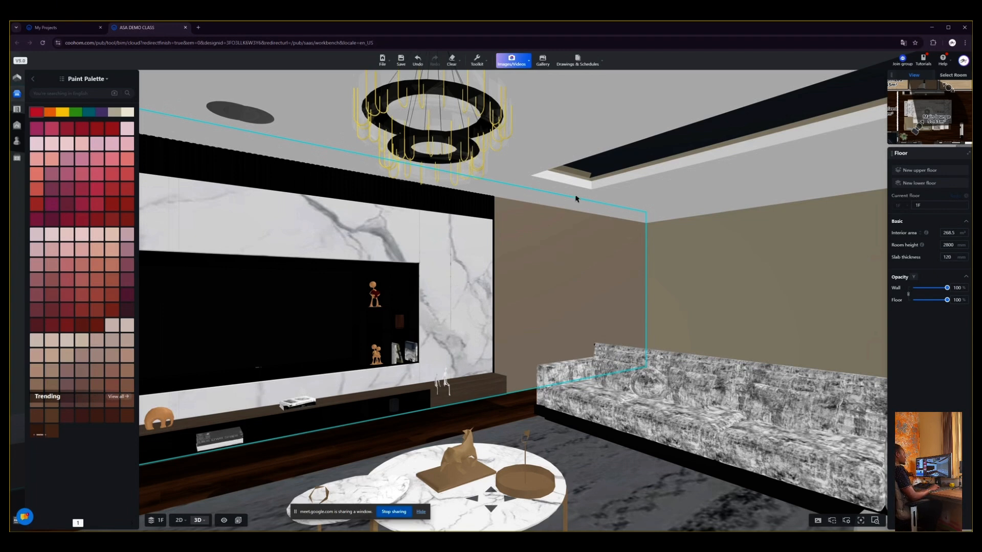
mouse_move(549, 63)
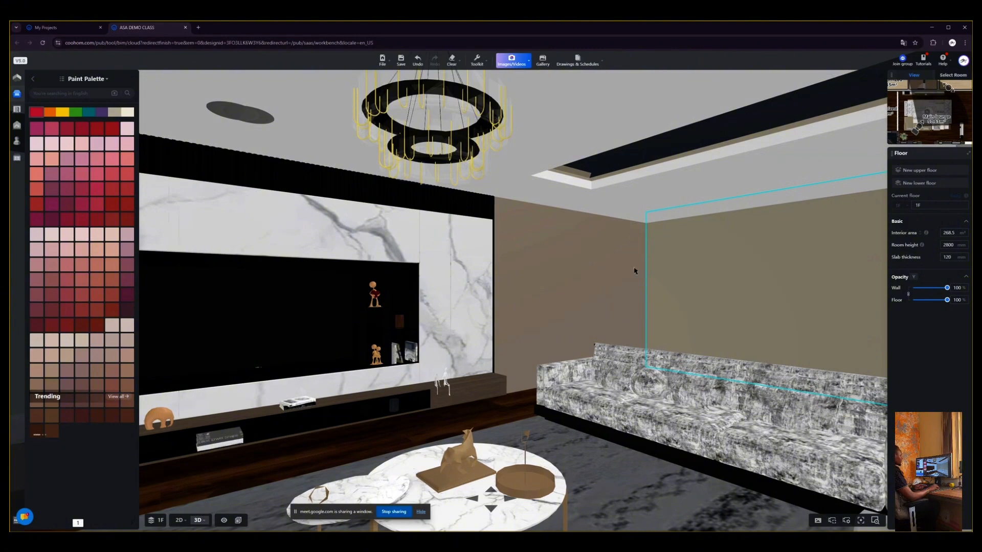
drag(602, 294, 729, 297)
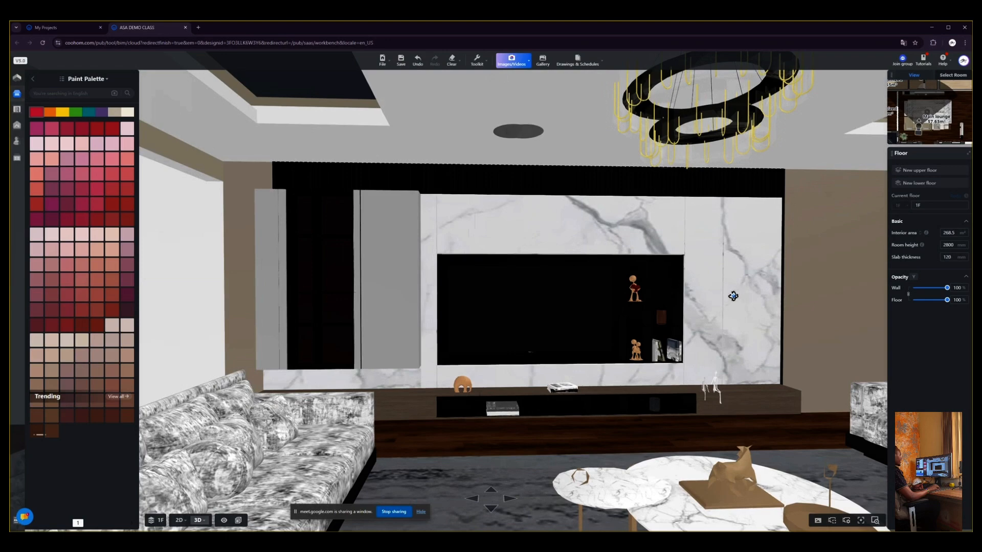
drag(764, 335, 673, 312)
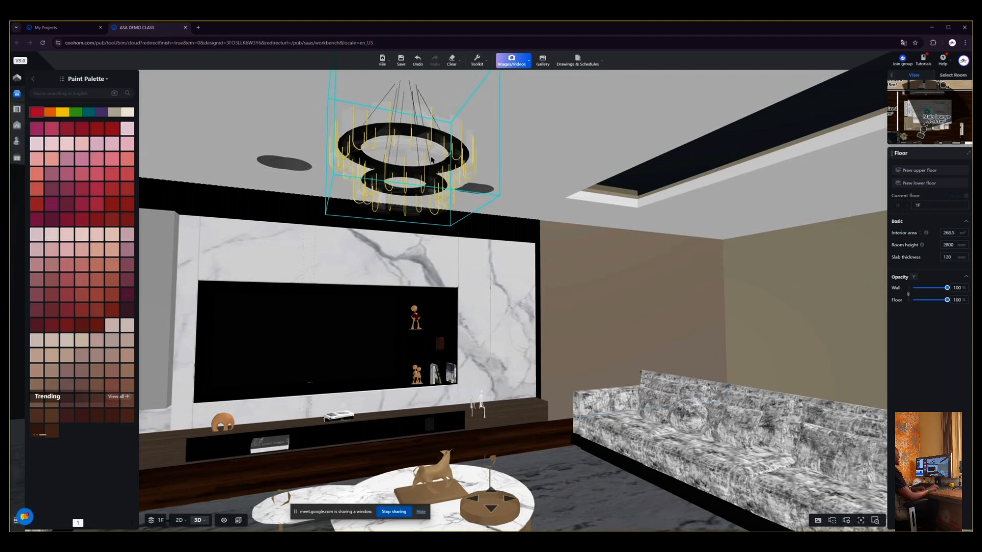
mouse_move(637, 301)
mouse_down()
mouse_move(650, 317)
mouse_move(644, 289)
mouse_move(630, 284)
mouse_up()
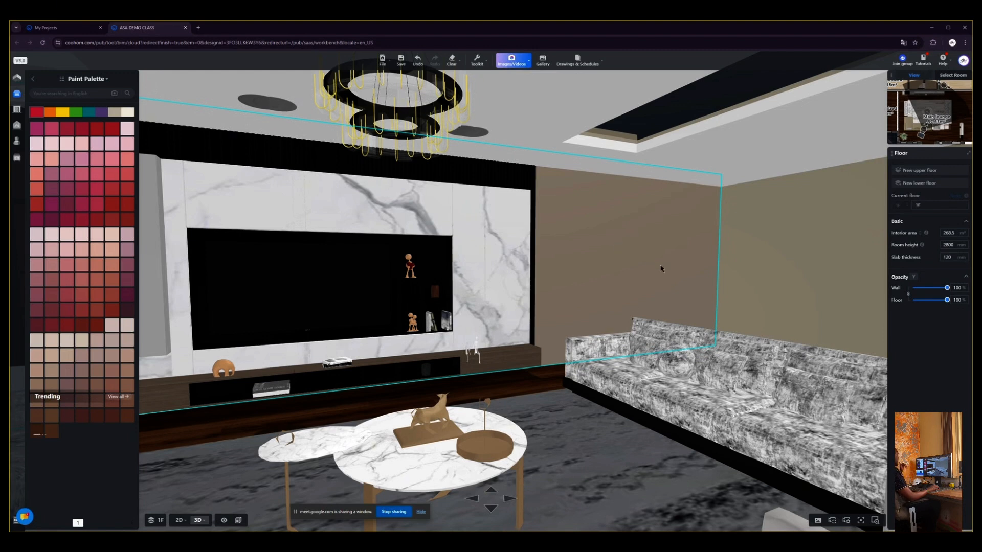
drag(741, 281, 796, 440)
scroll(796, 441, up, 1)
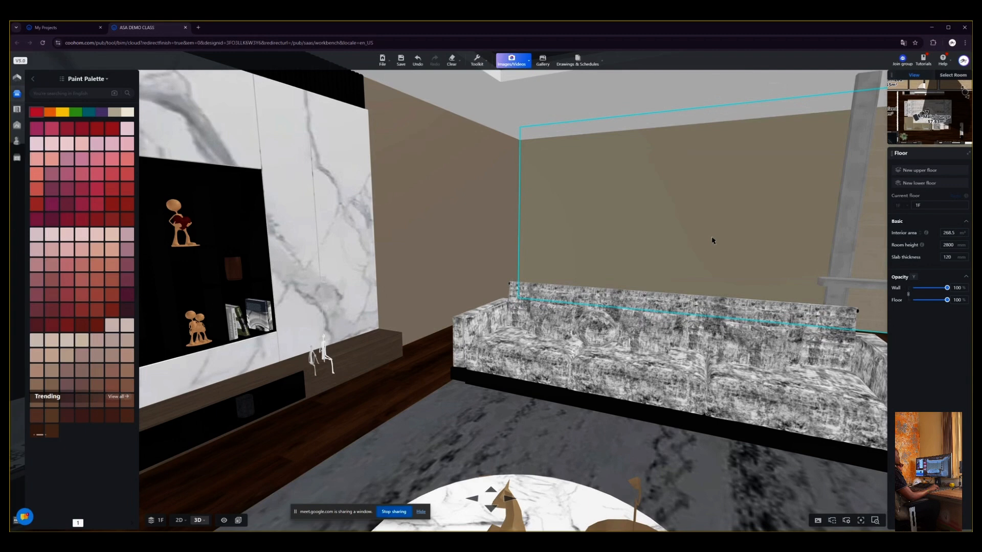
drag(712, 240, 487, 250)
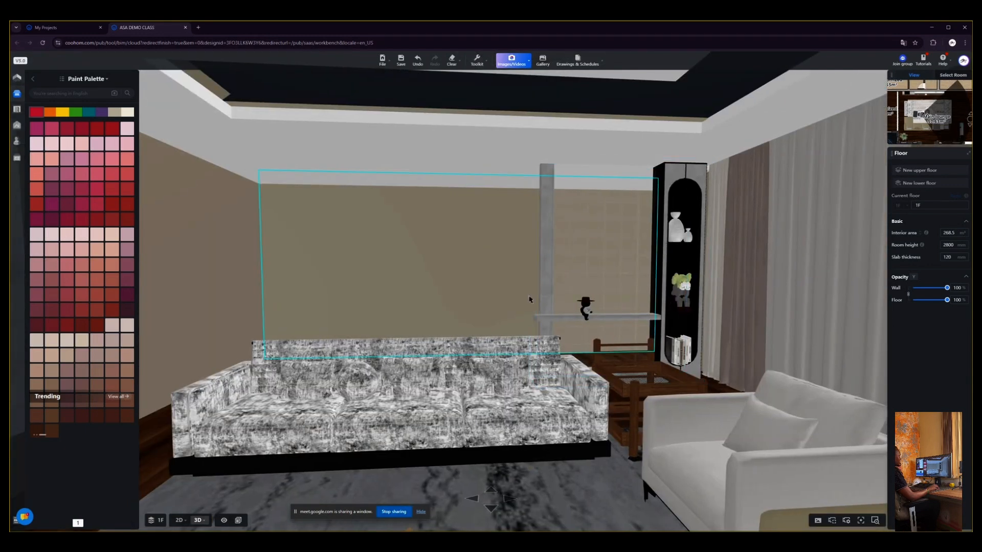
drag(454, 278, 432, 291)
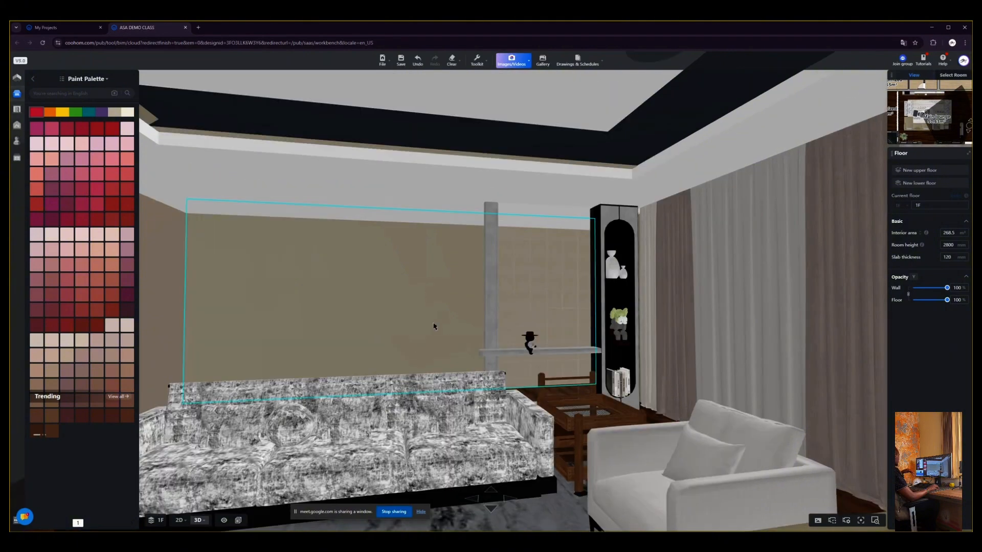
drag(432, 279, 504, 304)
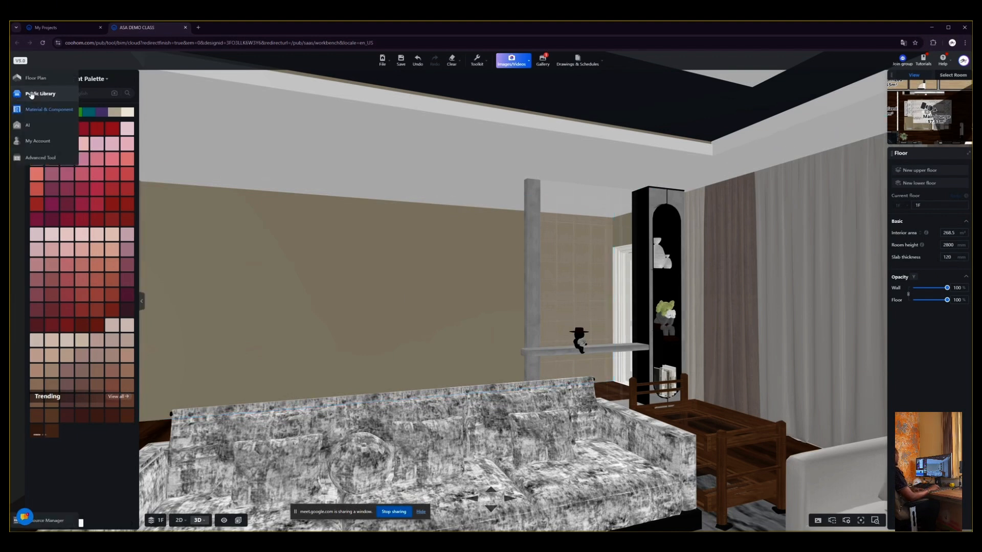
Open the Public Library, view its latest models, and return to the library categories.
click(31, 94)
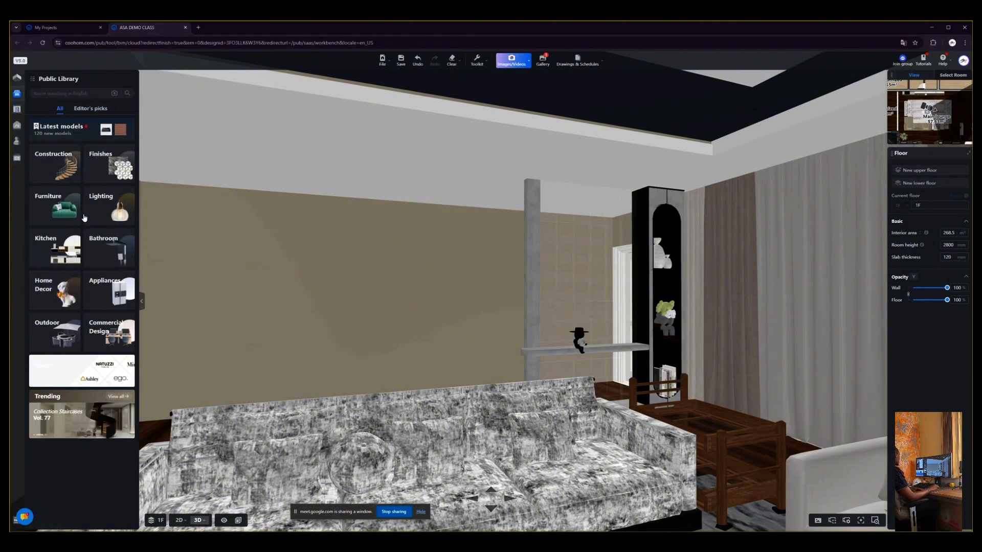
click(65, 133)
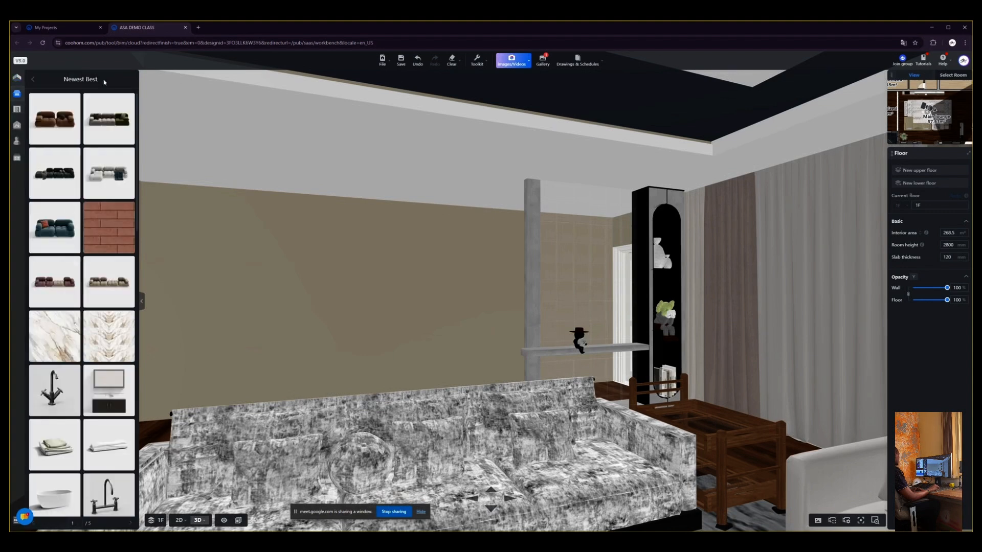
click(33, 81)
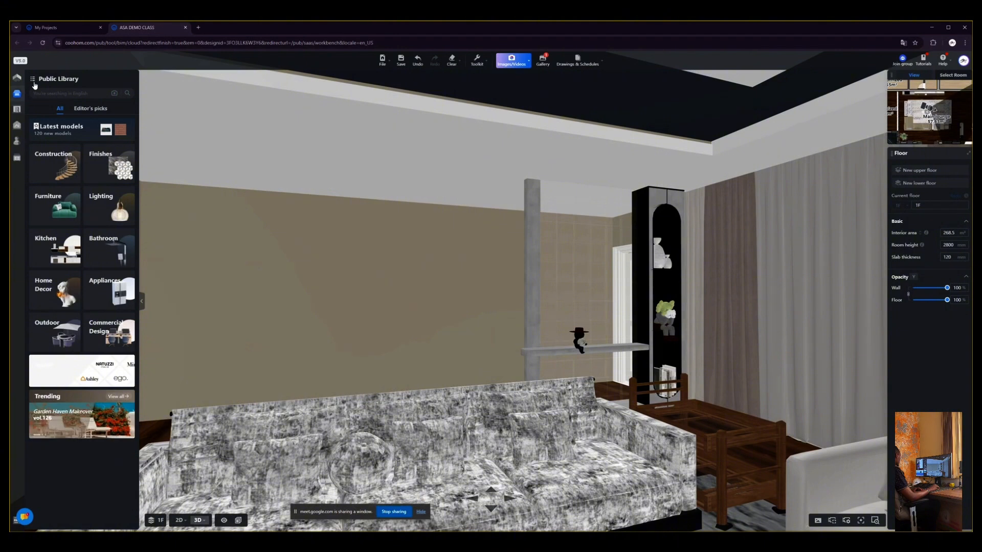
Look through the Furniture category and its Beds section in the Public Library, and return to the library categories.
click(41, 210)
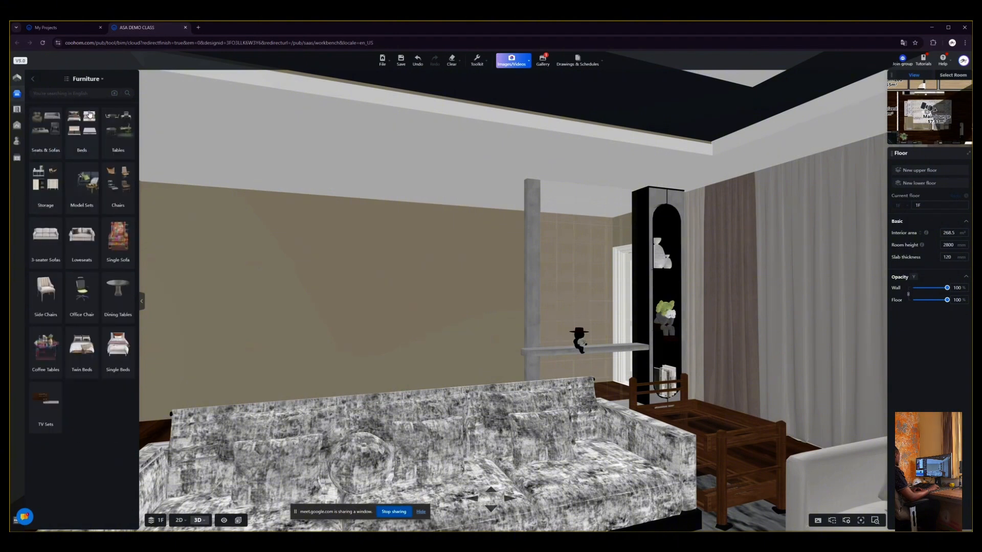
click(79, 147)
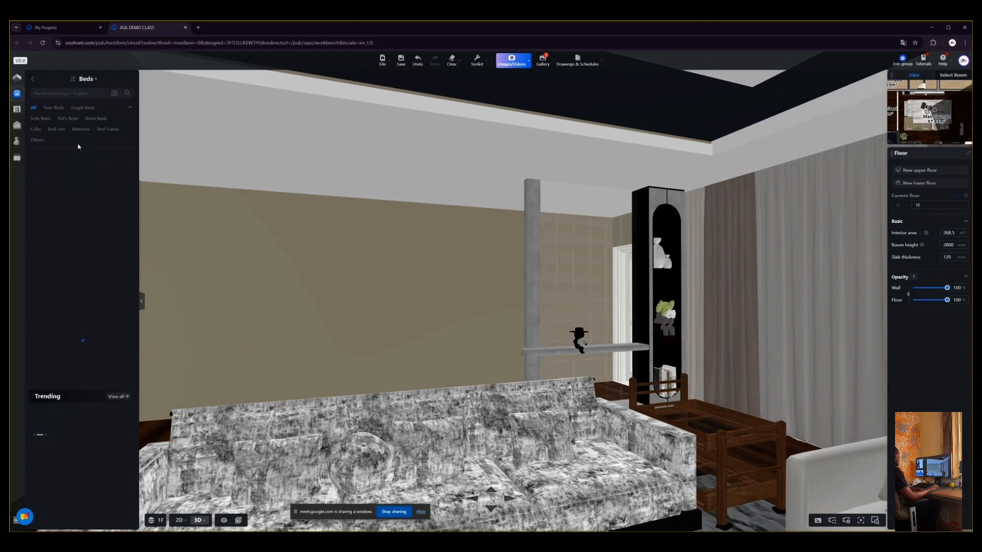
click(32, 78)
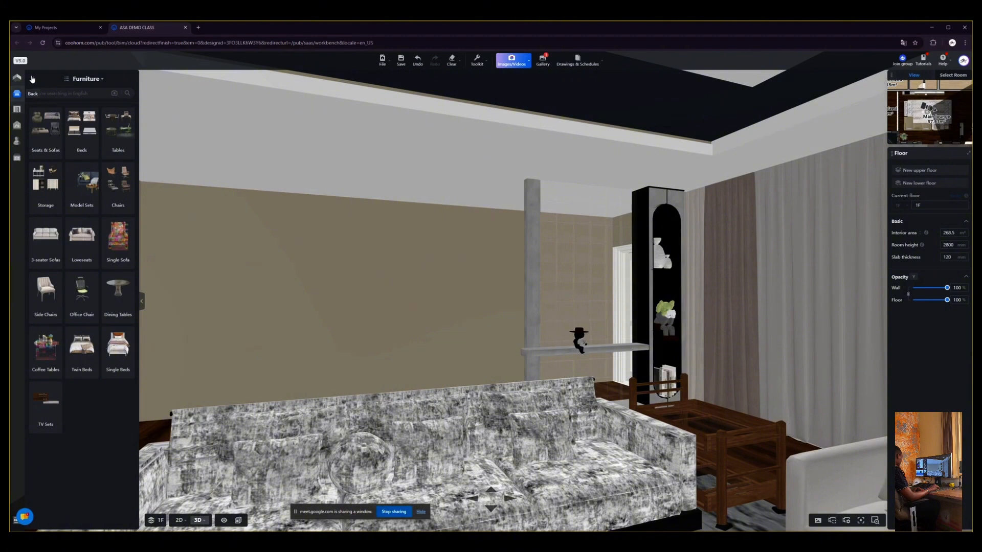
click(32, 79)
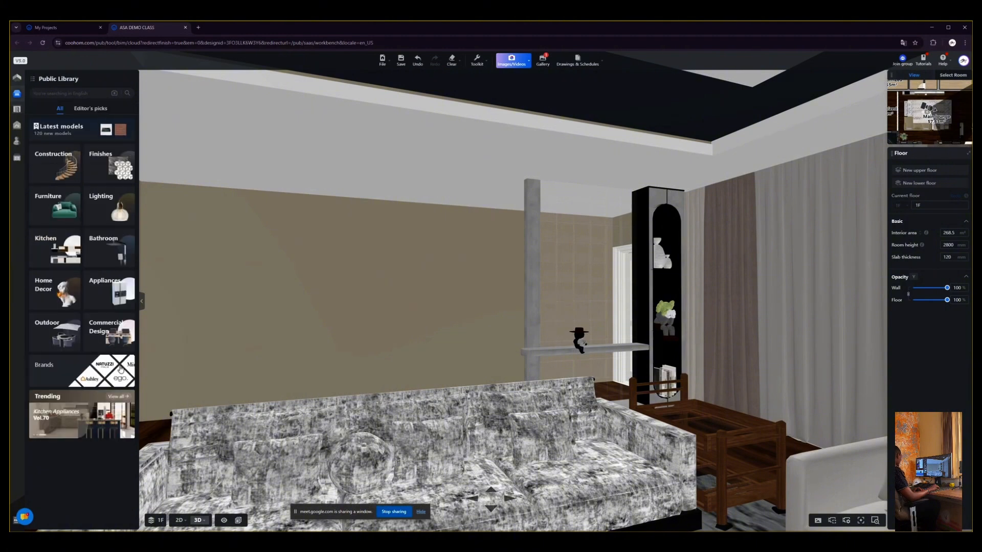
Browse the furniture brands in the library, view Ashley's models, and return to the Brands overview.
click(71, 369)
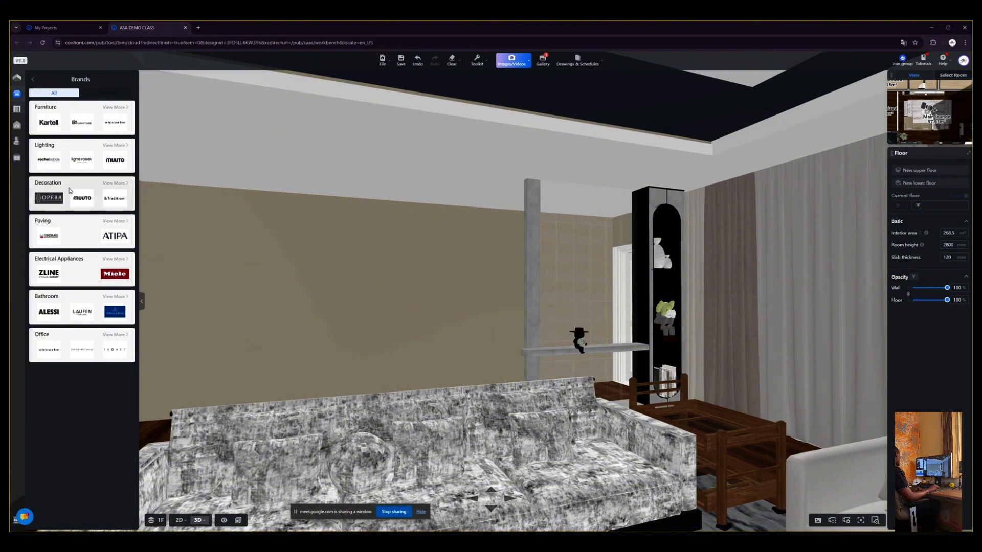
click(115, 107)
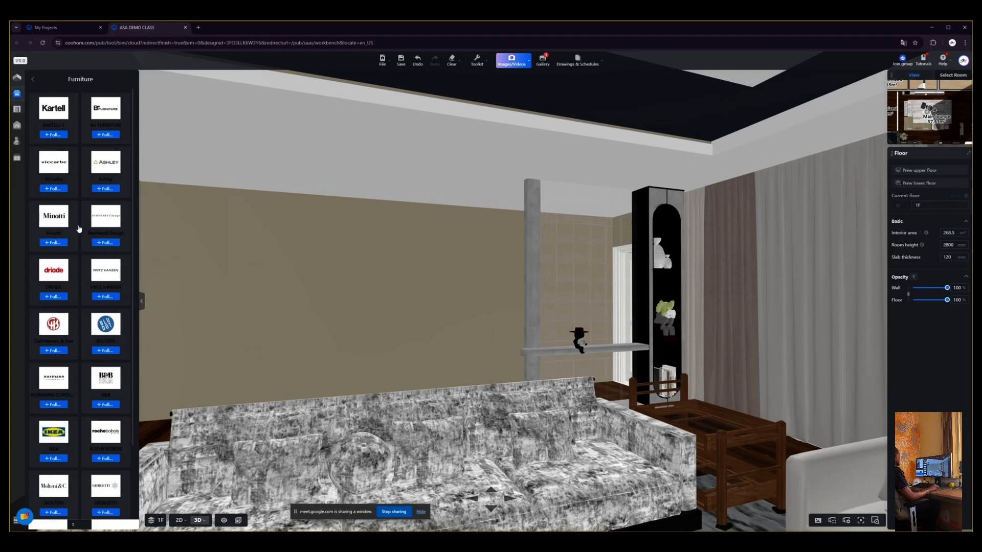
mouse_move(110, 163)
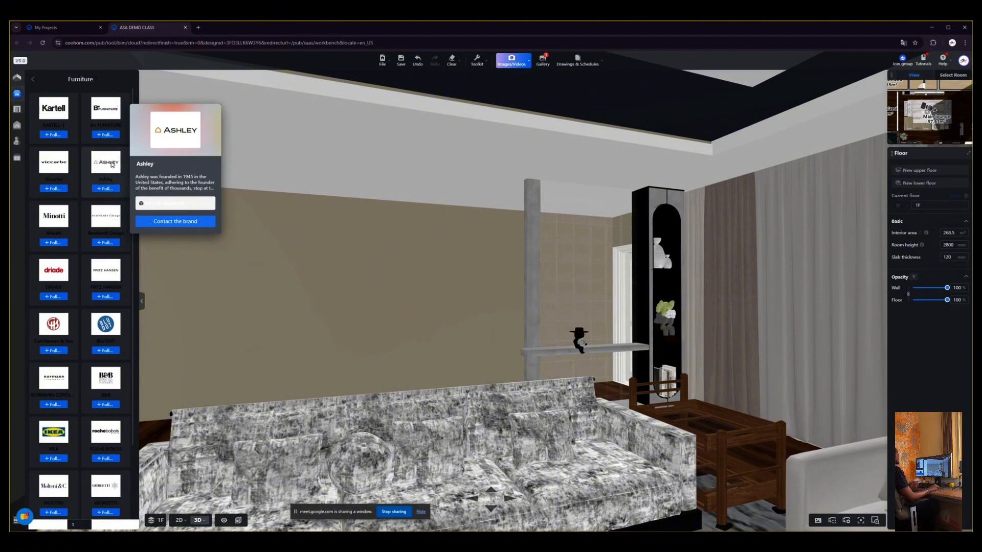
click(111, 165)
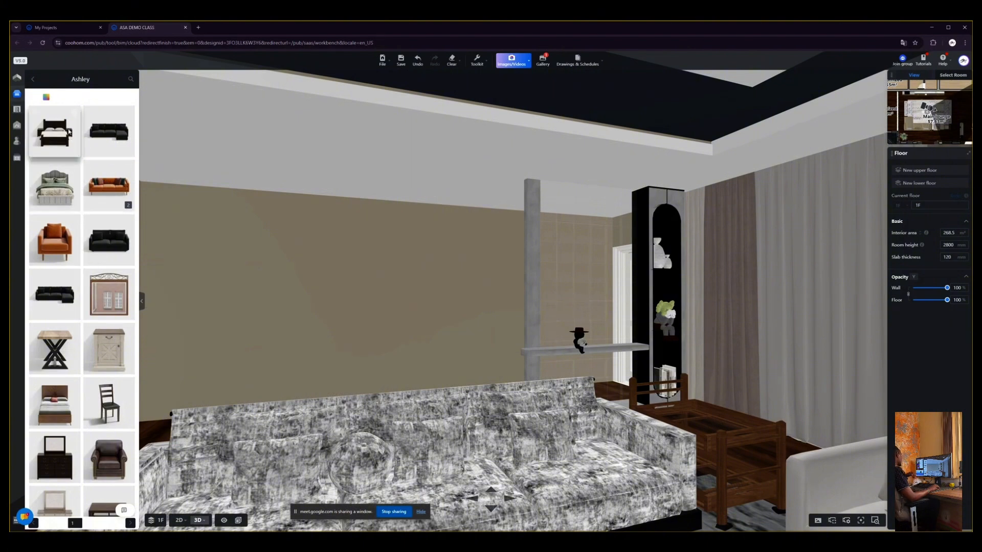
click(34, 81)
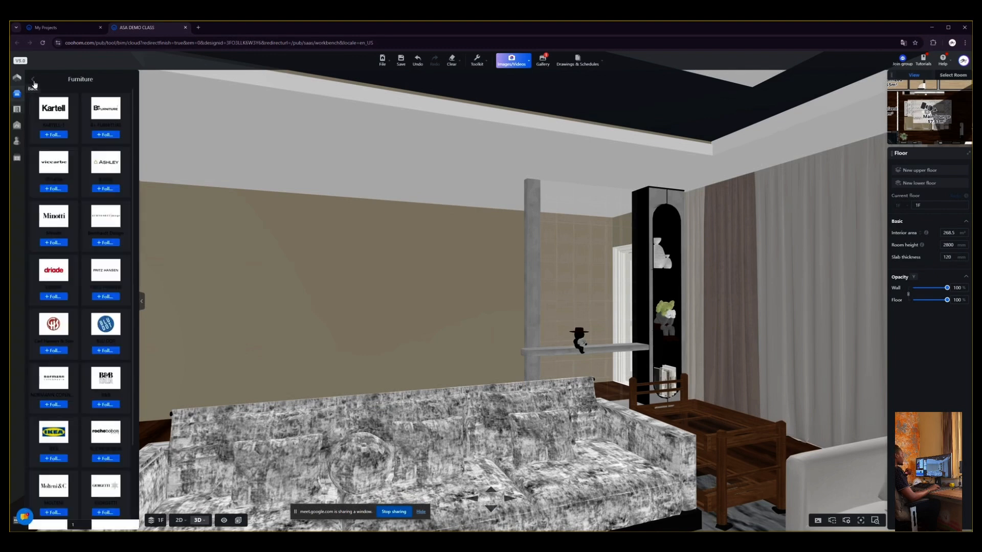
click(34, 80)
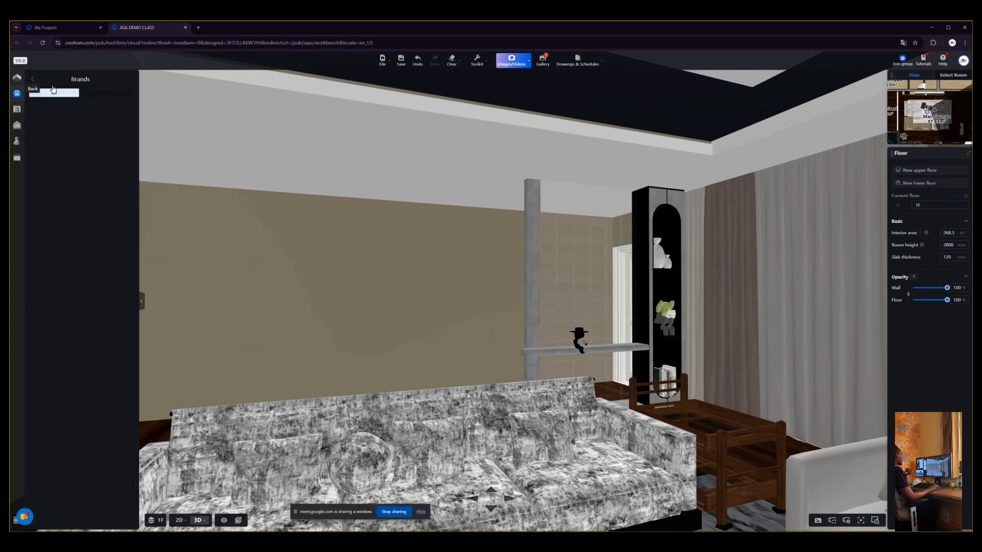
Open the rendered Main lounge walkthrough from the Gallery and examine its seating, lit ceiling, corner shelving and marble TV wall.
click(541, 62)
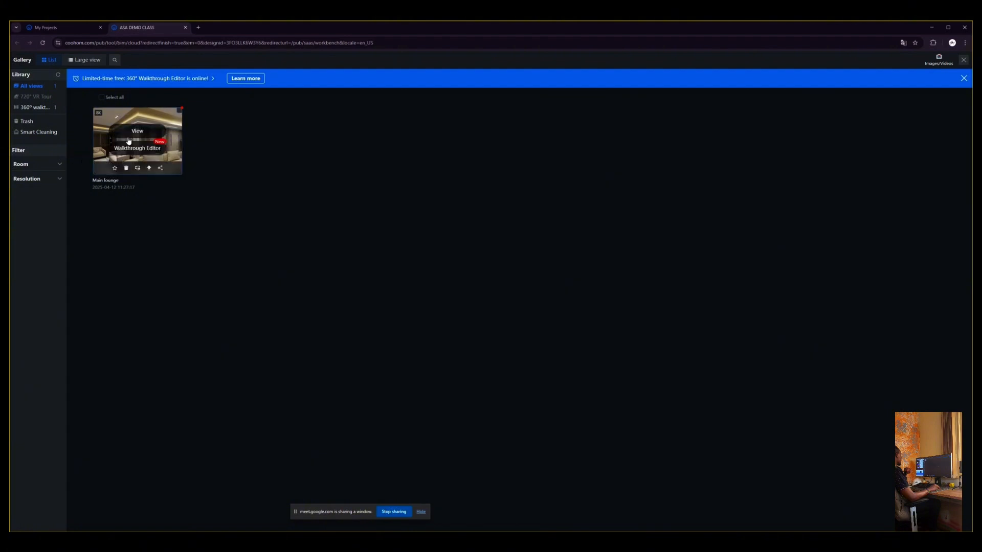
click(136, 131)
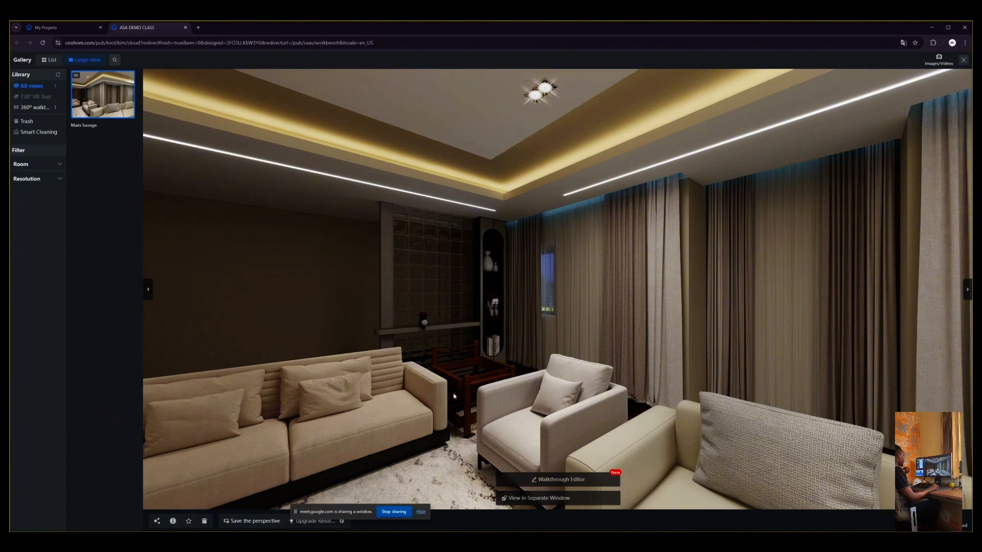
drag(527, 412, 506, 380)
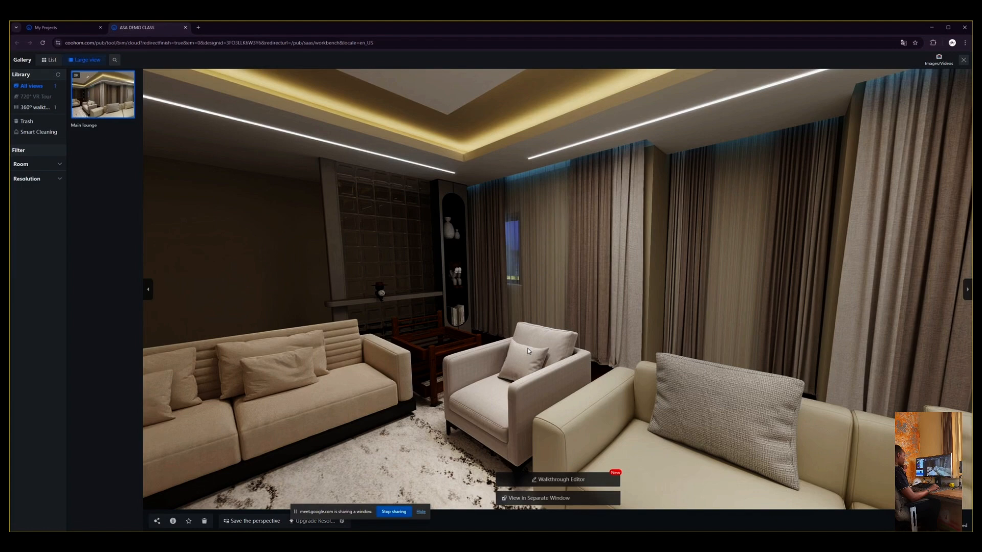
drag(527, 350, 518, 322)
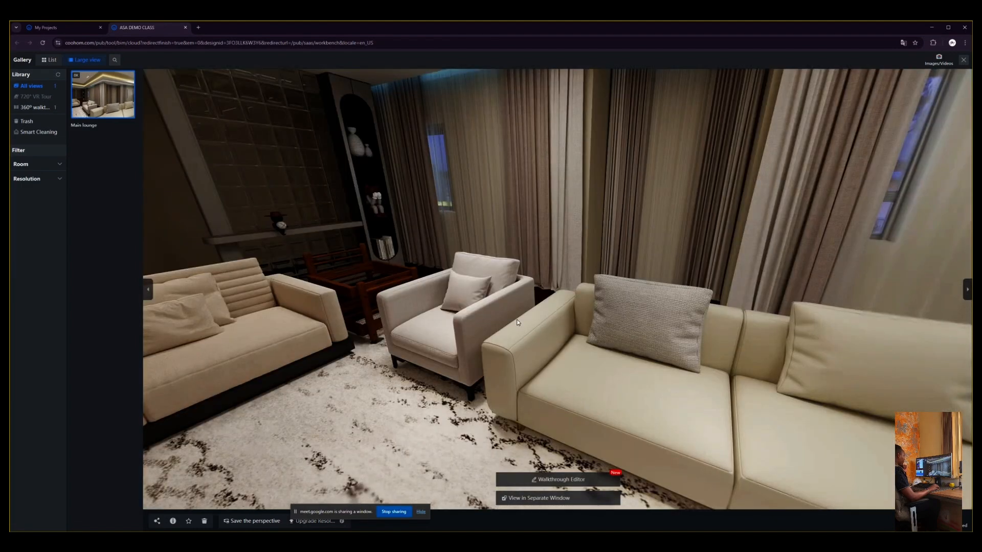
click(516, 322)
drag(492, 232, 431, 269)
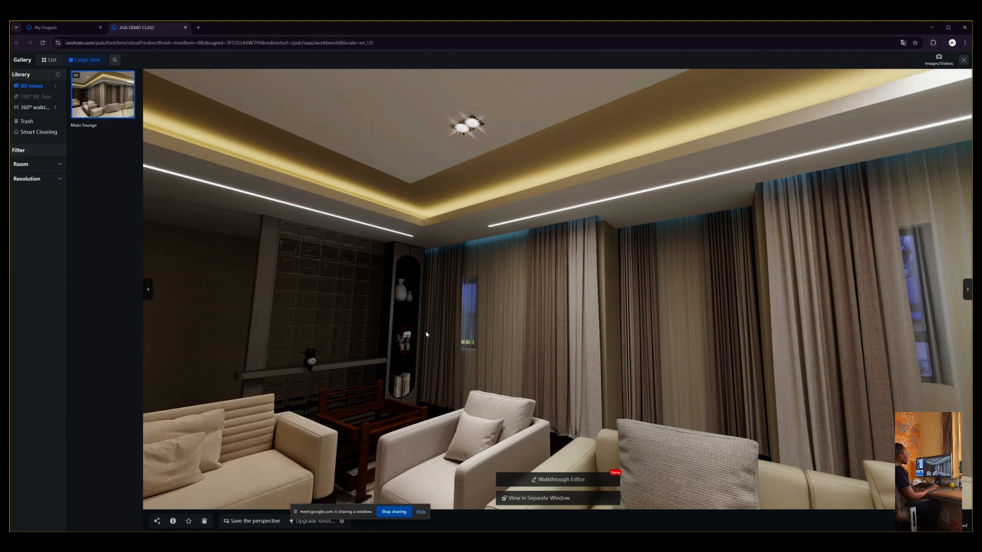
drag(375, 344, 588, 294)
drag(371, 314, 486, 394)
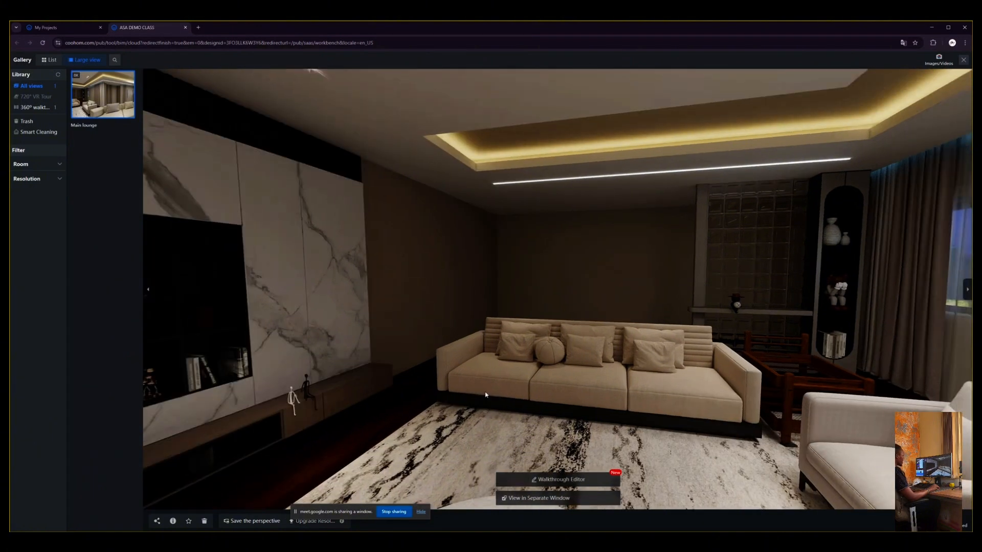
drag(486, 395, 567, 368)
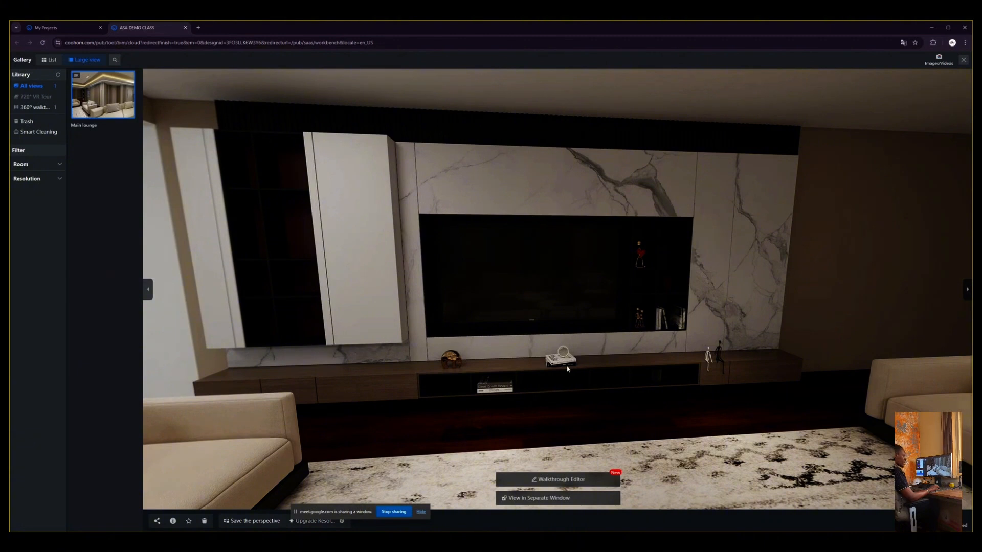
Examine the rendered armchair, cream sofa, cushions, curtains and ceiling light strips from several angles.
drag(567, 369, 465, 348)
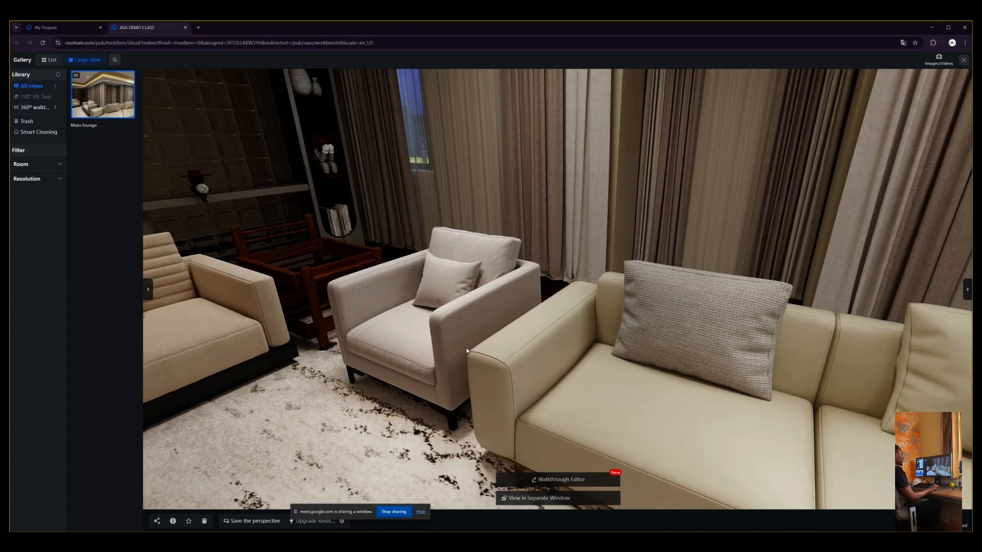
drag(645, 316, 626, 317)
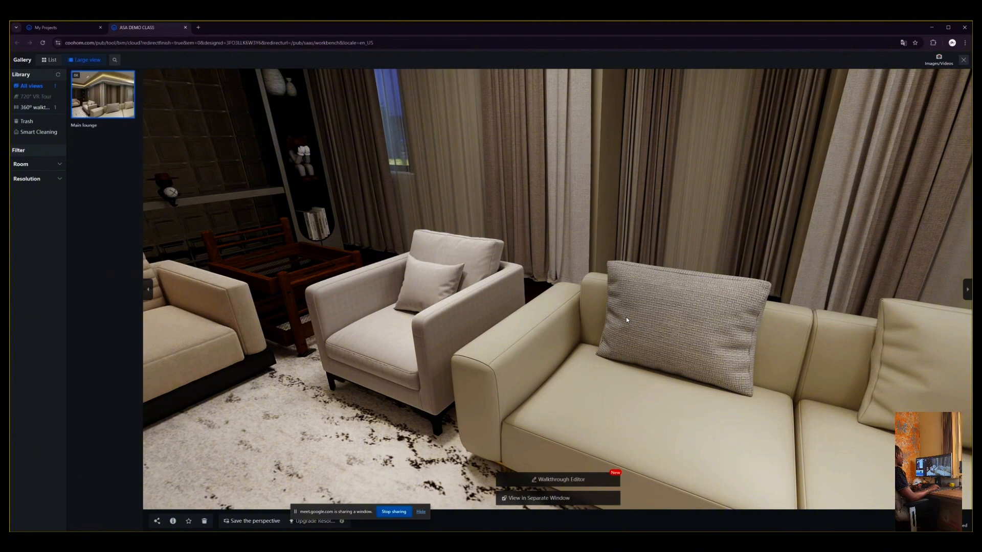
drag(627, 320, 598, 356)
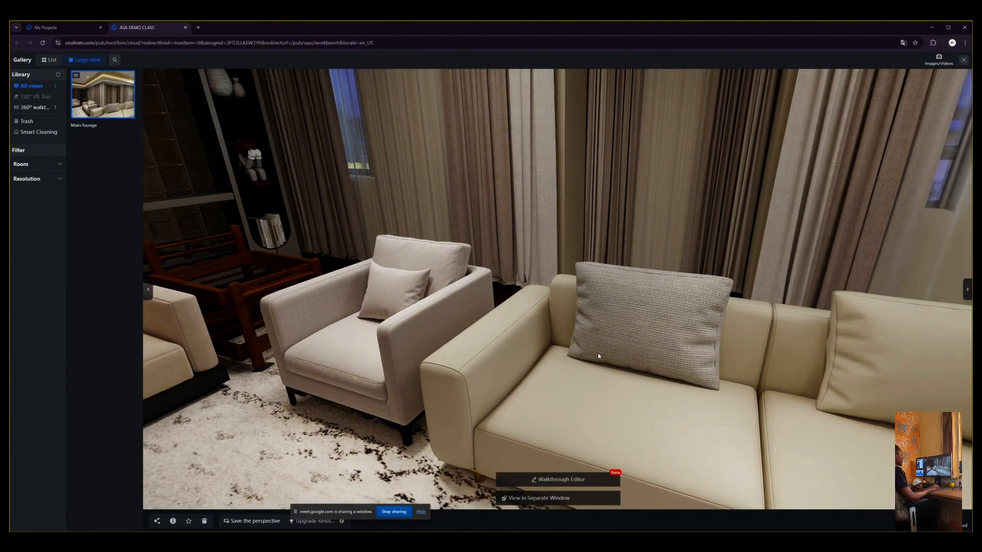
scroll(389, 292, down, 3)
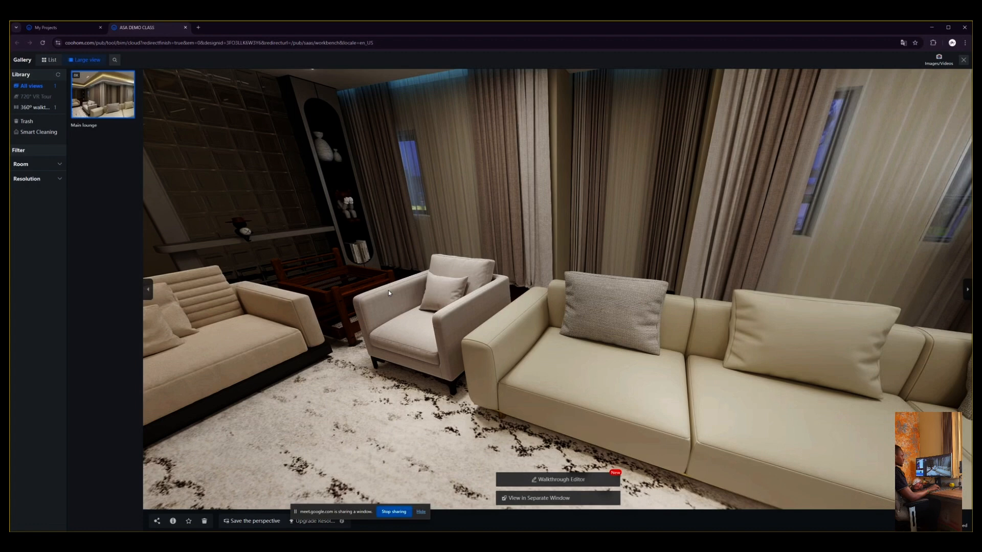
drag(572, 264, 548, 264)
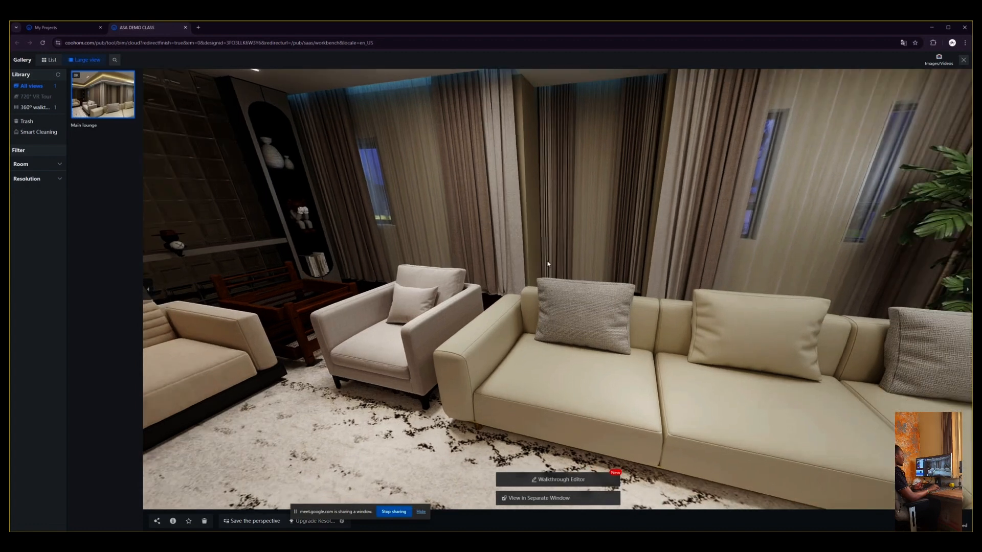
drag(548, 263, 625, 250)
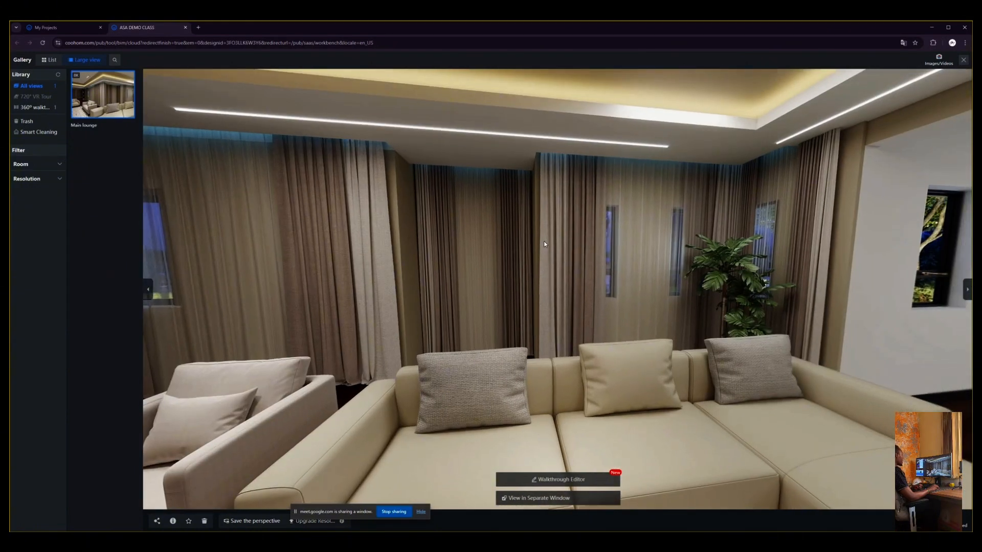
drag(545, 241, 406, 139)
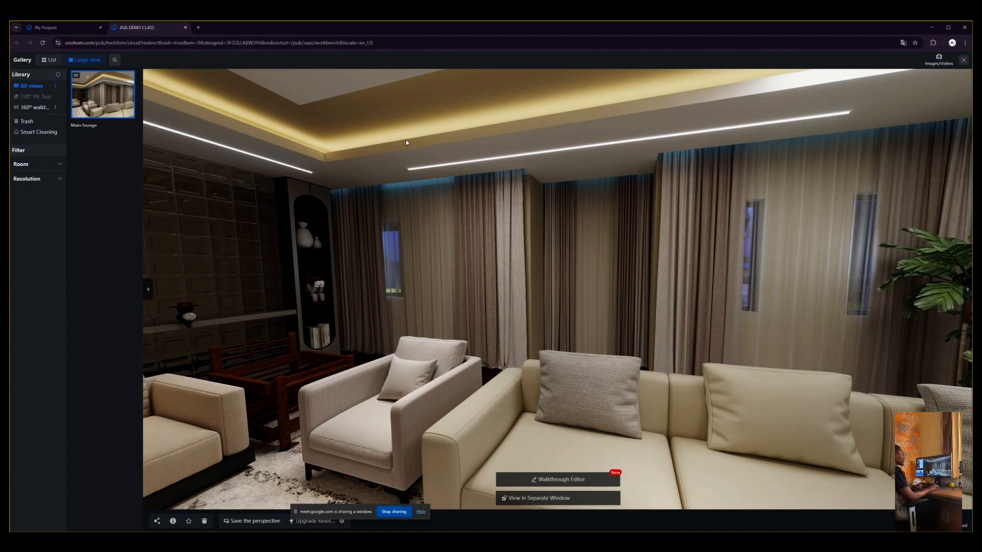
drag(406, 140, 559, 181)
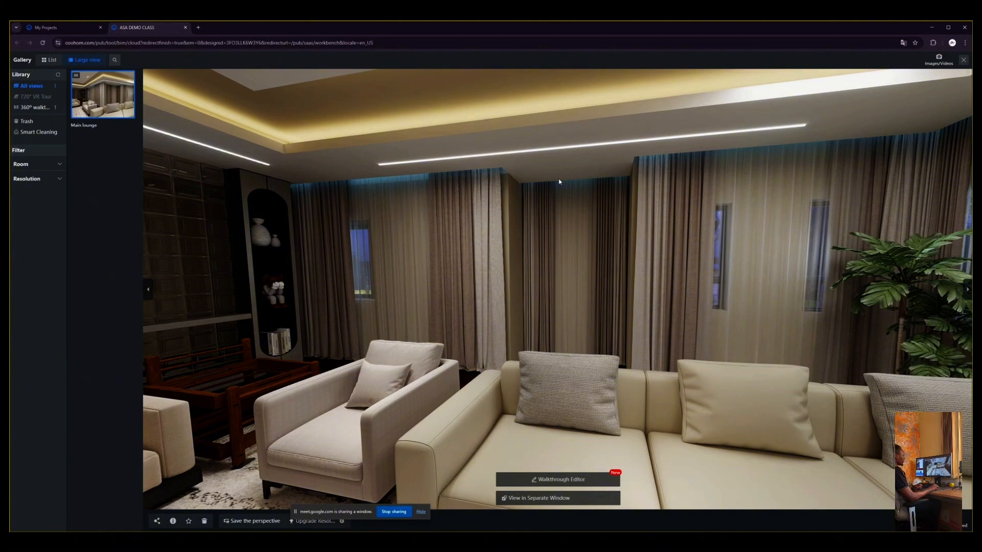
Examine the rendered adjoining room, chandelier and TV wall up close, and close the Gallery to return to the design editor.
click(603, 366)
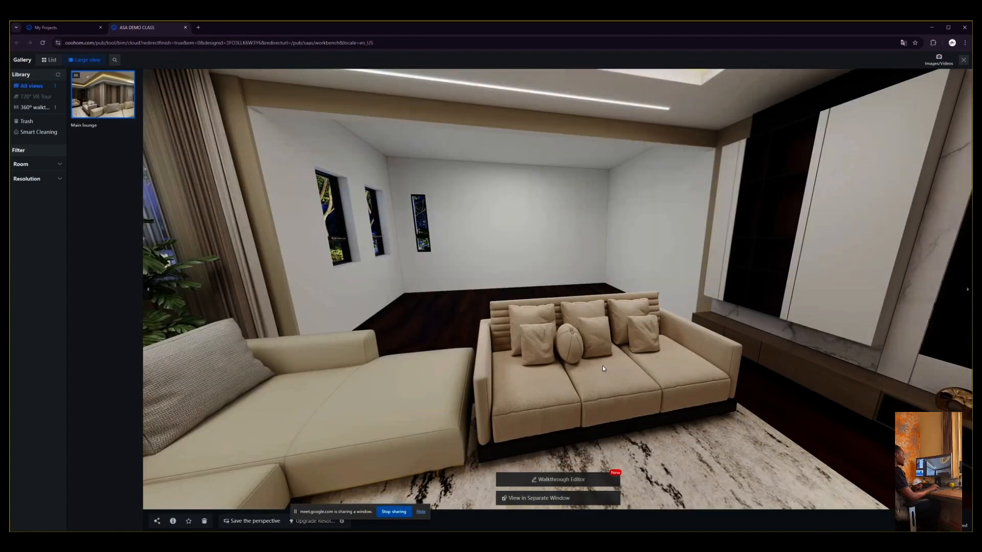
click(602, 366)
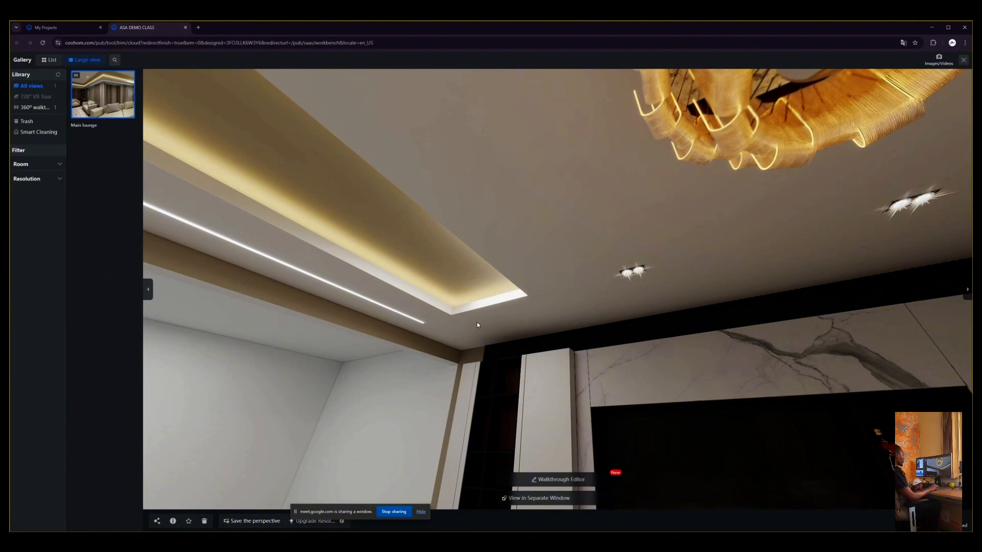
drag(477, 324, 564, 318)
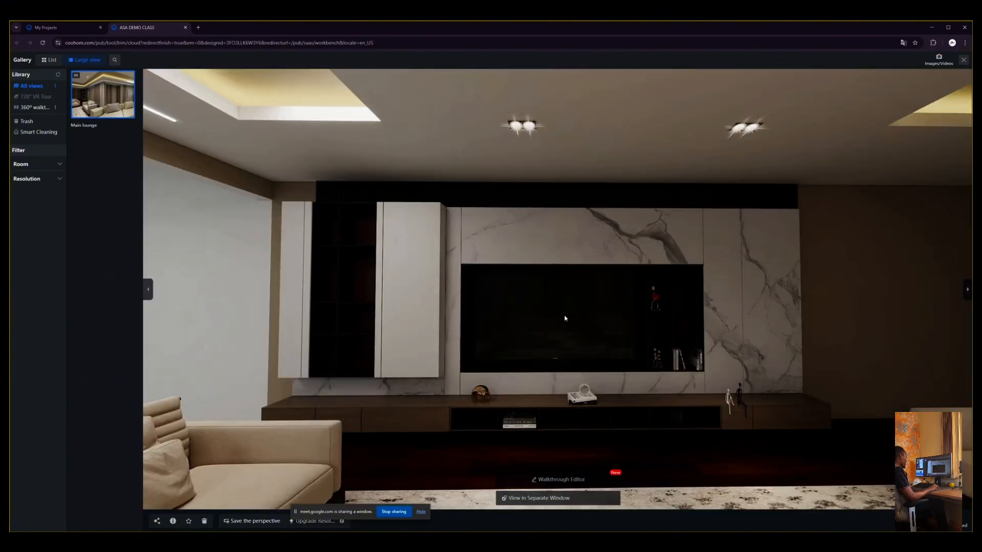
click(563, 318)
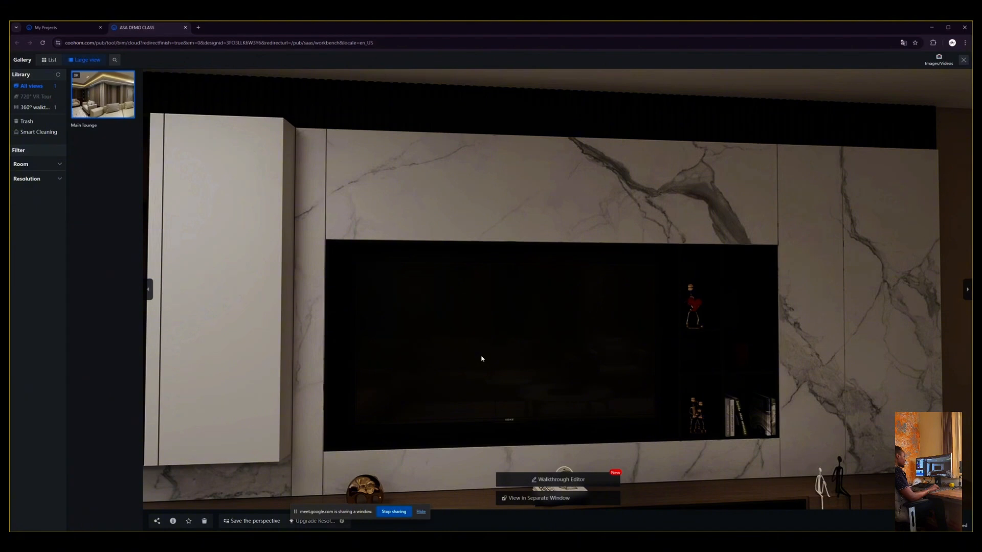
scroll(544, 299, down, 5)
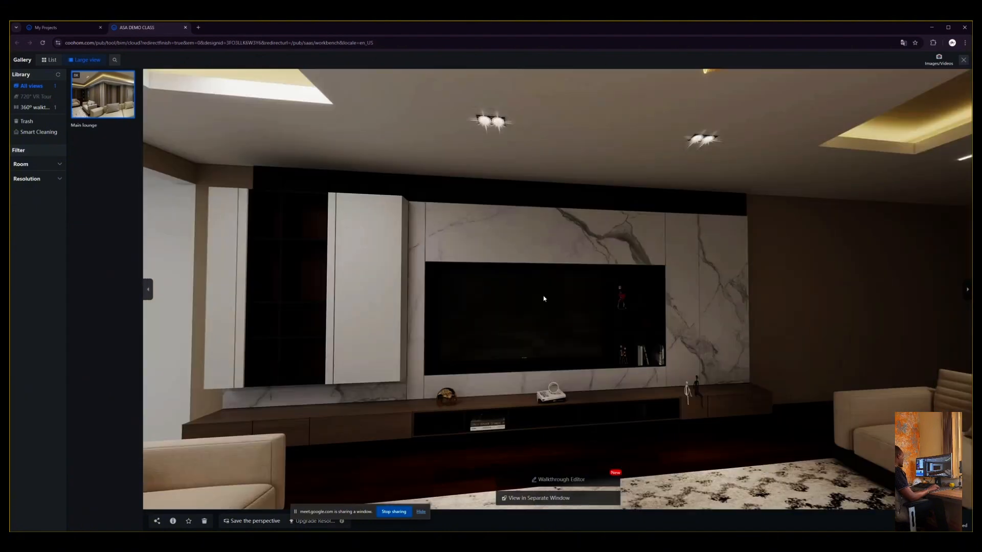
click(964, 60)
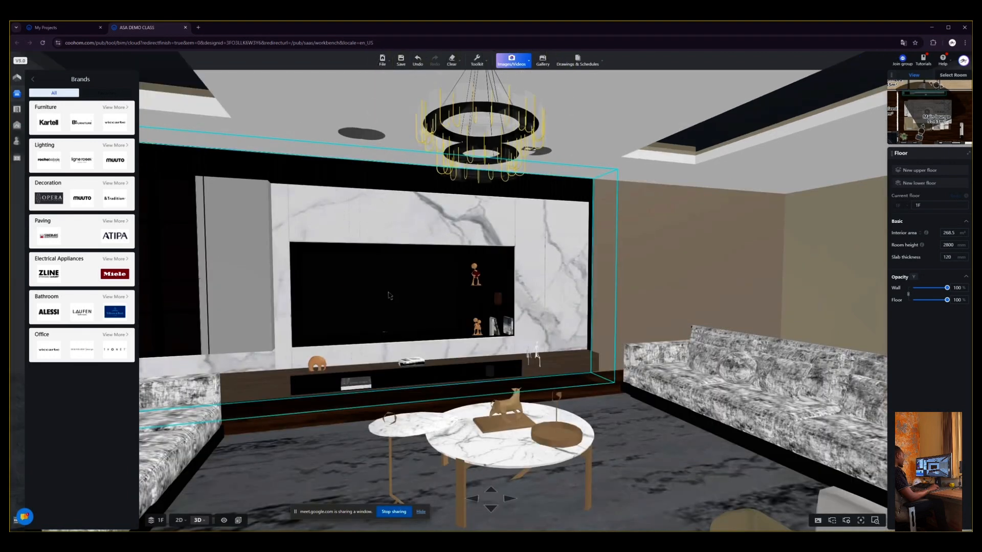
Open the TV wall unit in Material Replacement, select its TV screen surface, and show the personally uploaded materials.
click(388, 296)
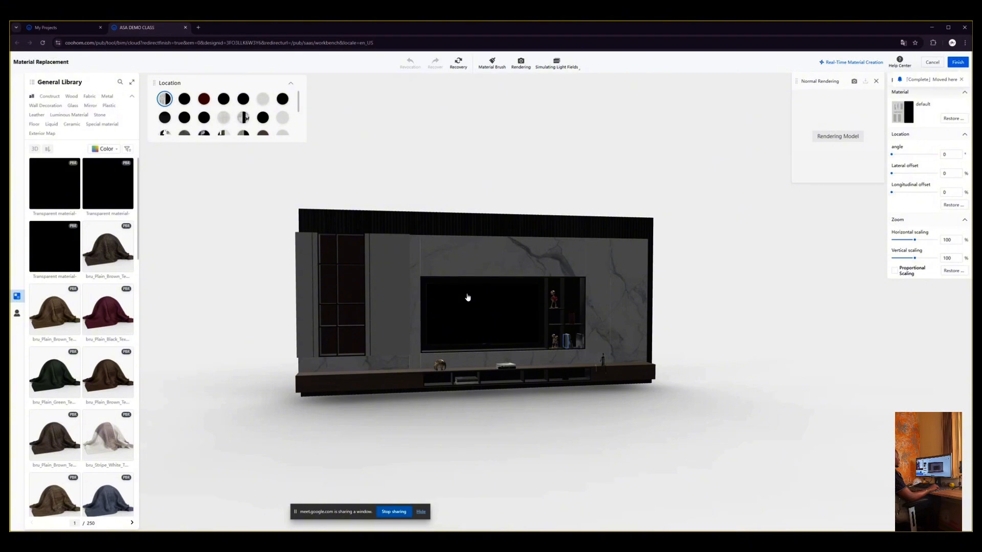
scroll(467, 297, up, 4)
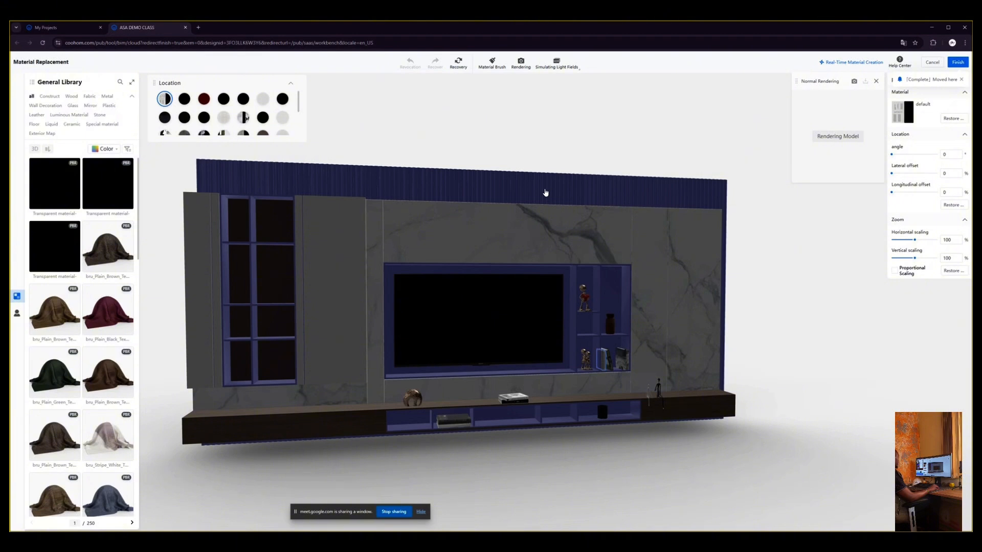
click(545, 192)
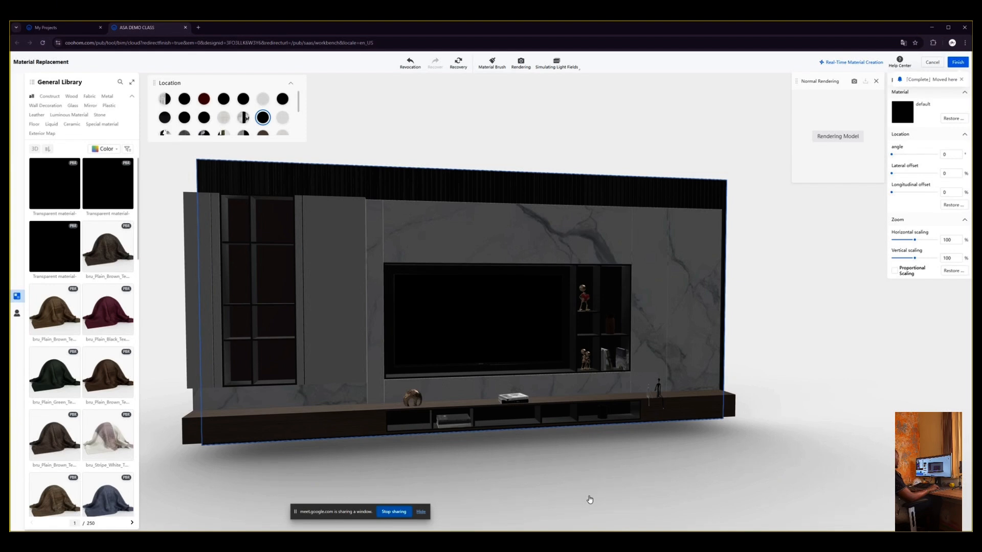
click(491, 321)
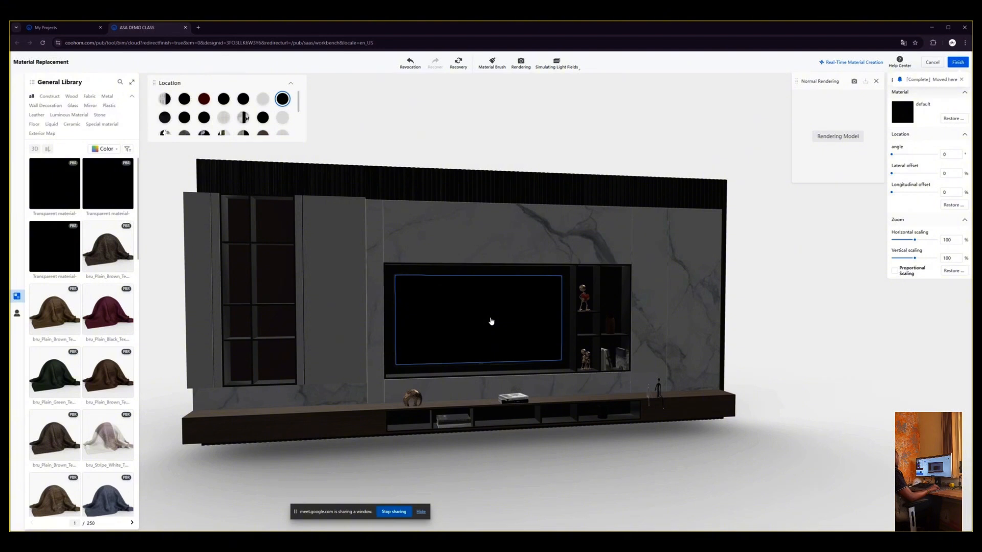
click(17, 313)
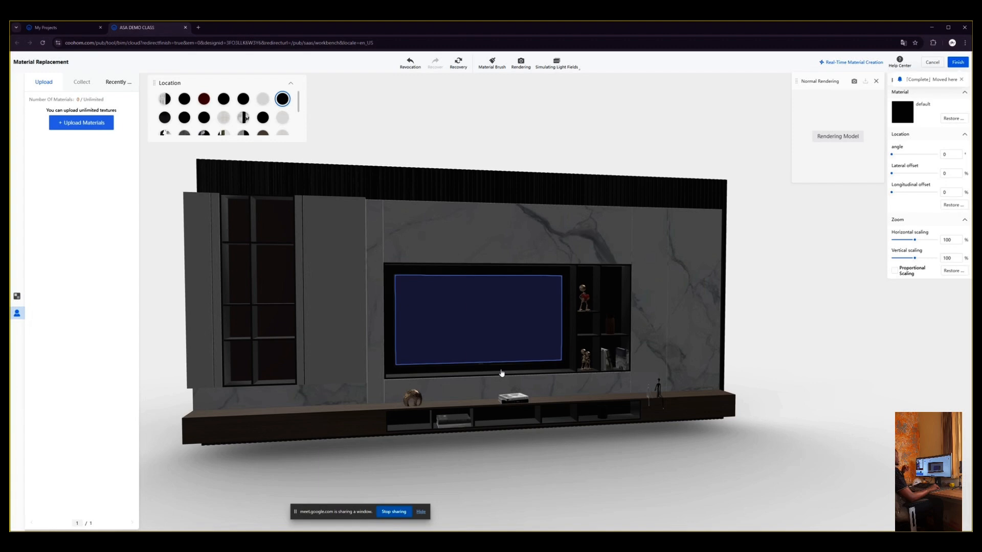
Search Google Images for "netflix home page" in a new browser tab.
key(ctrl+t)
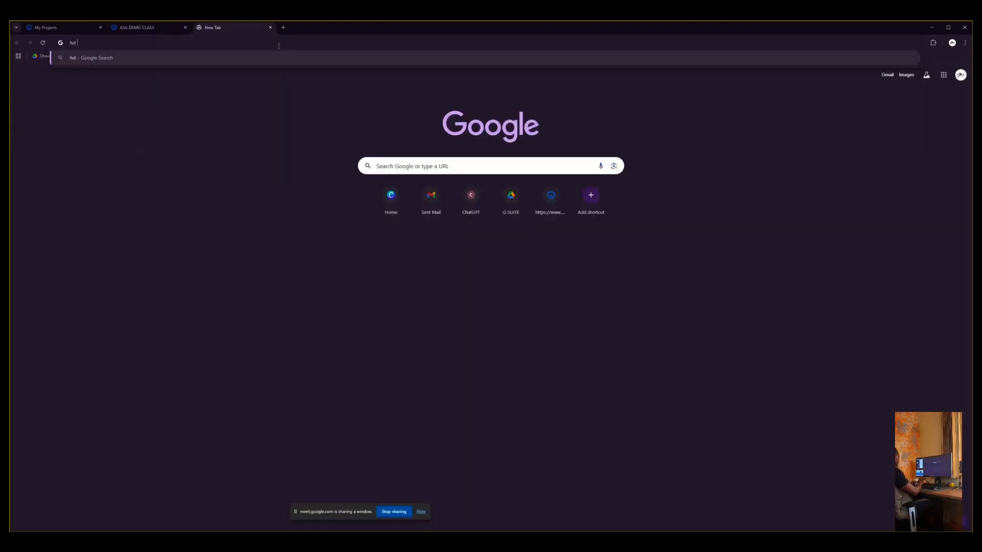
text(hd)
key(BackSpace)
key(BackSpace)
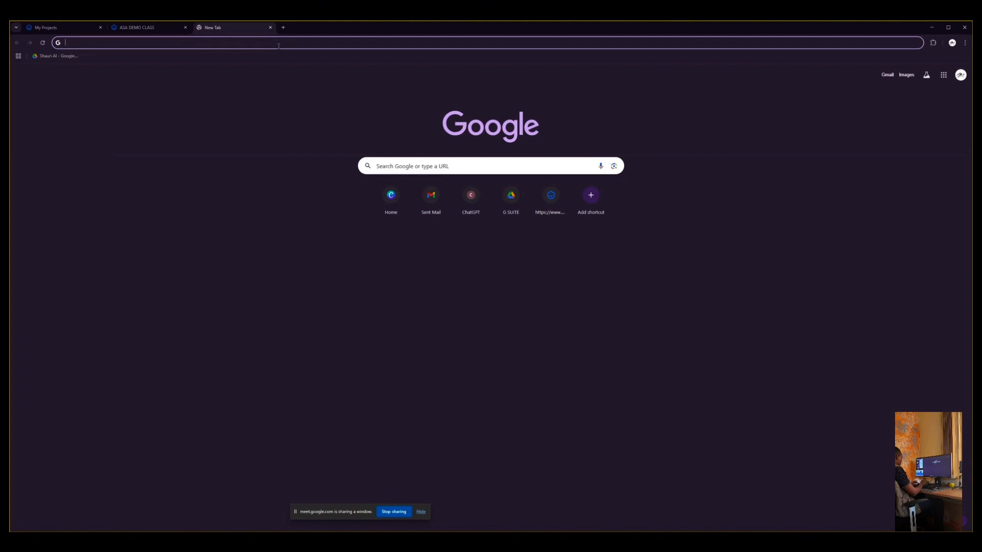
text(net)
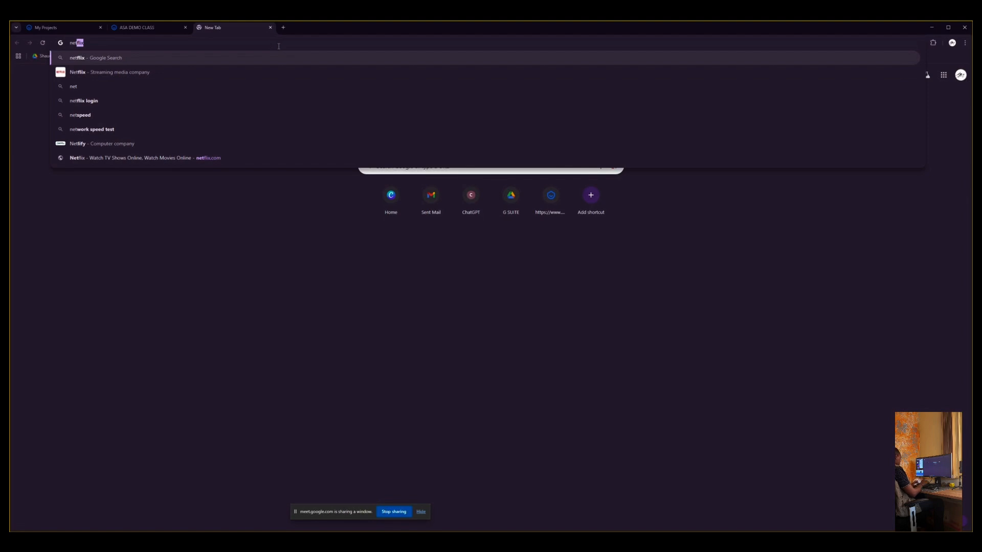
text(flix)
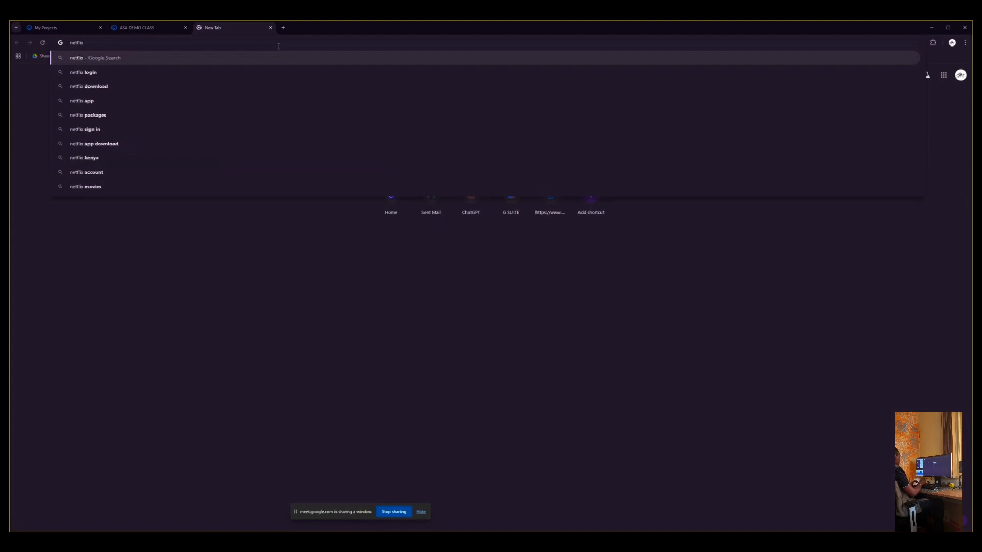
text( home page)
key(Return)
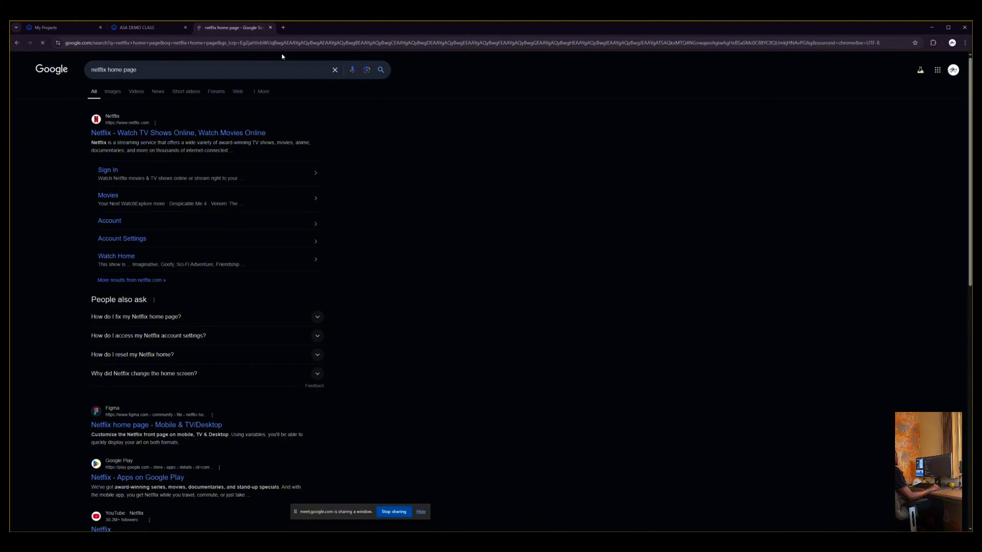
click(119, 92)
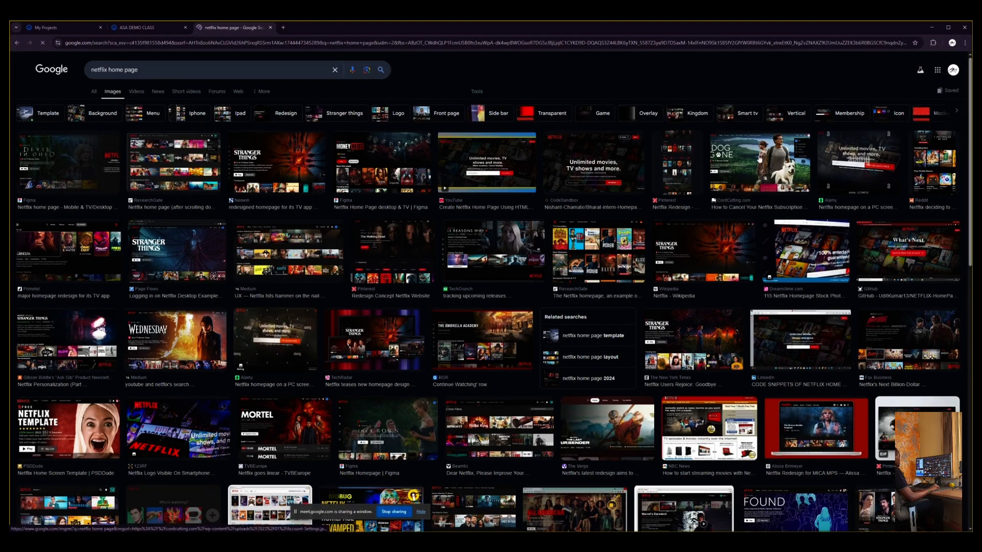
Preview the Dog Gone Netflix home page image from CordCutting.com and save it to Downloads as "Netflix".
click(759, 158)
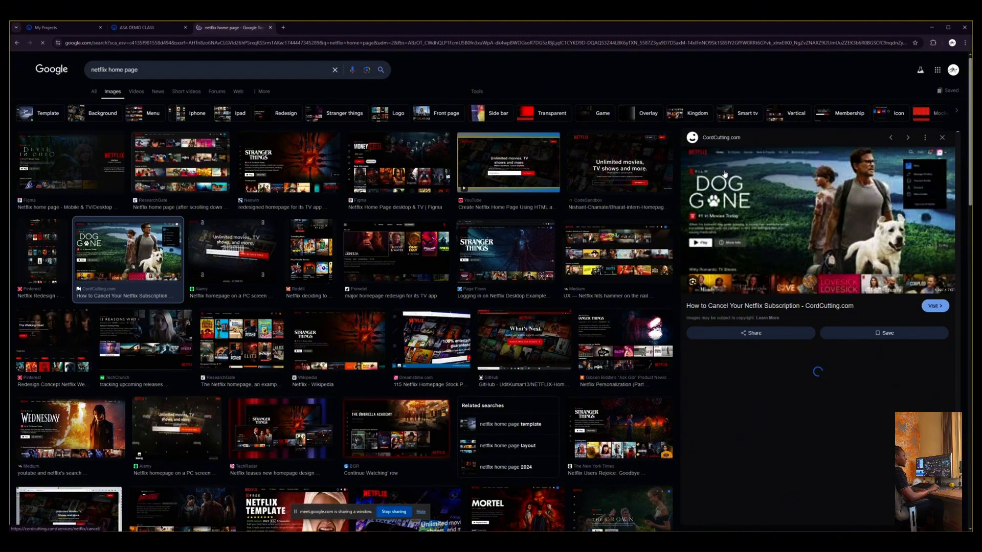
scroll(808, 226, down, 2)
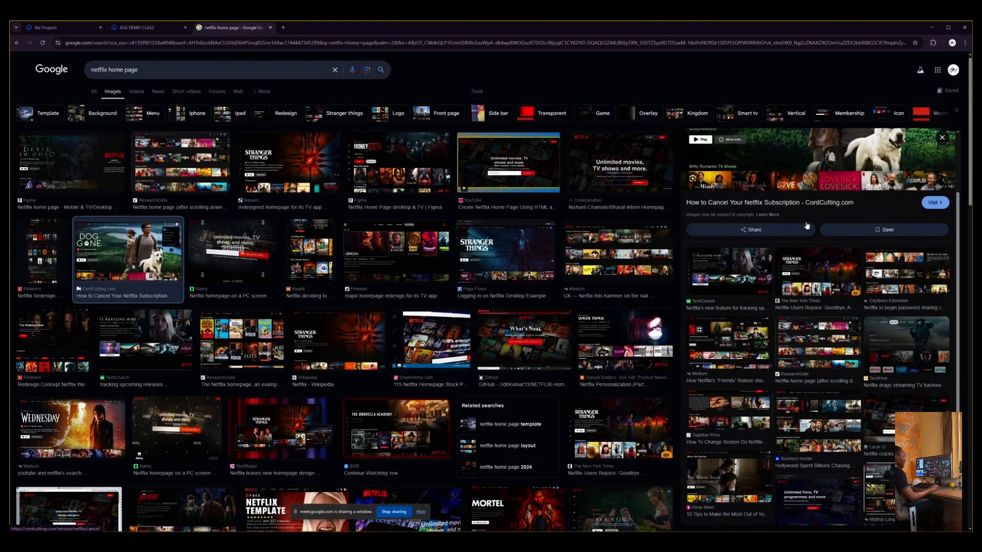
scroll(821, 222, up, 2)
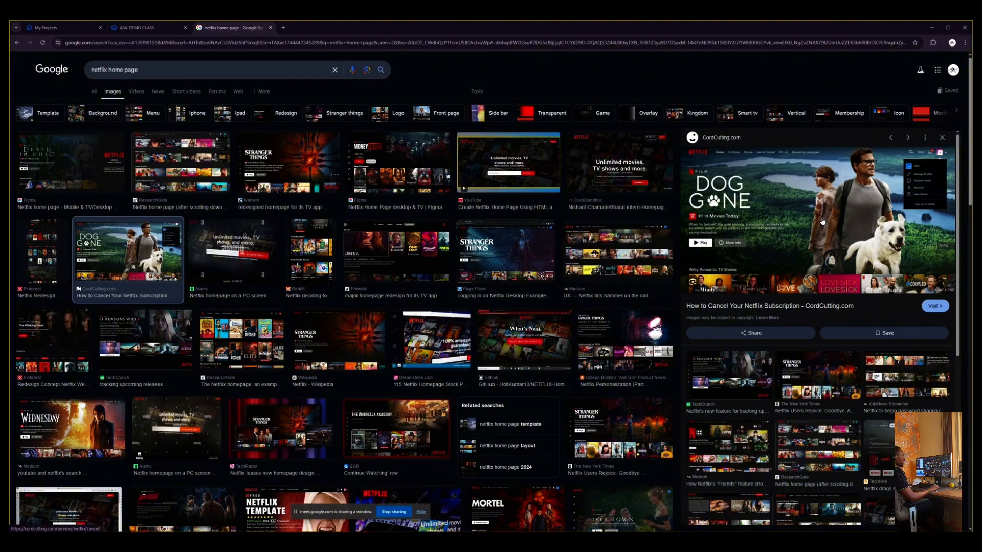
right_click(823, 221)
click(873, 301)
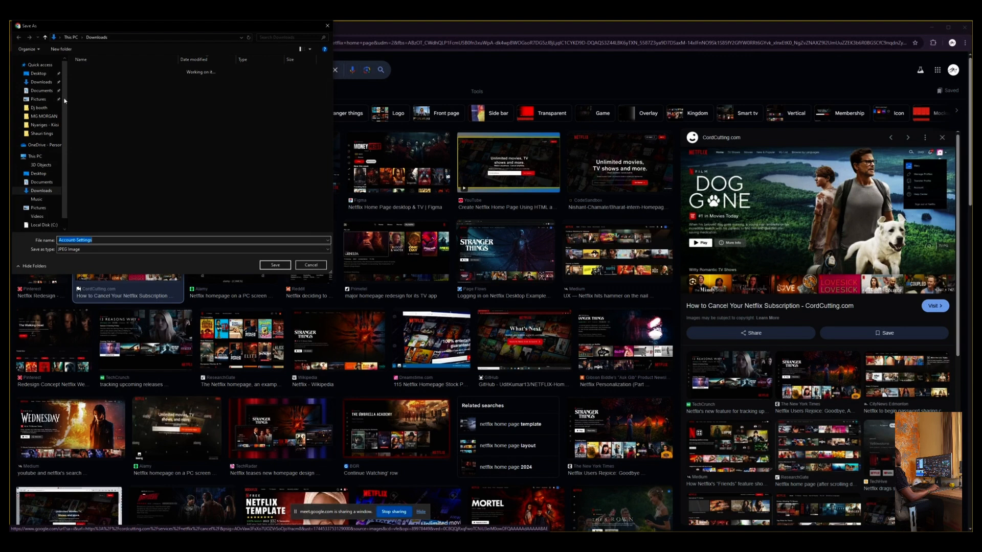
text(Scree)
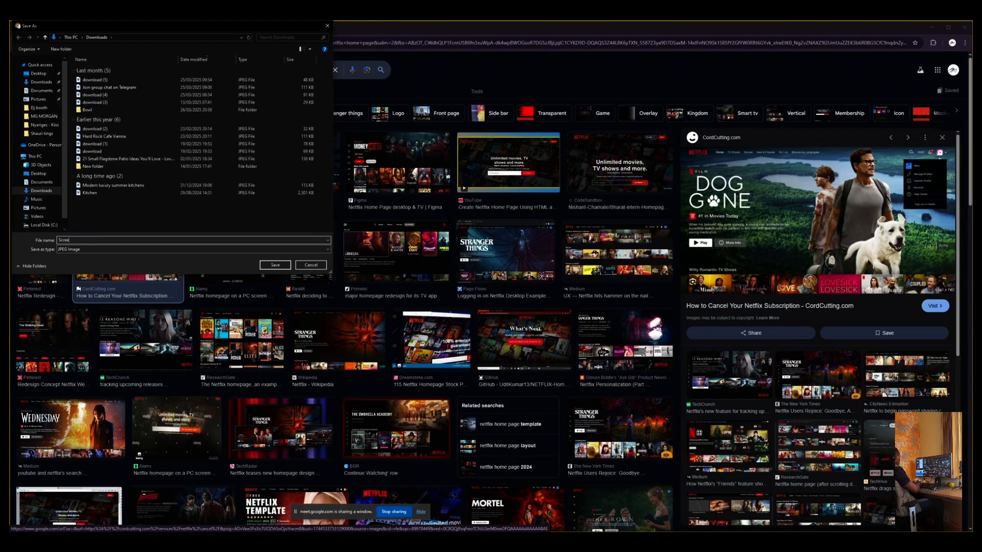
key(BackSpace)
key(BackSpace)
key(BackSpace)
key(BackSpace)
key(BackSpace)
text(Netf)
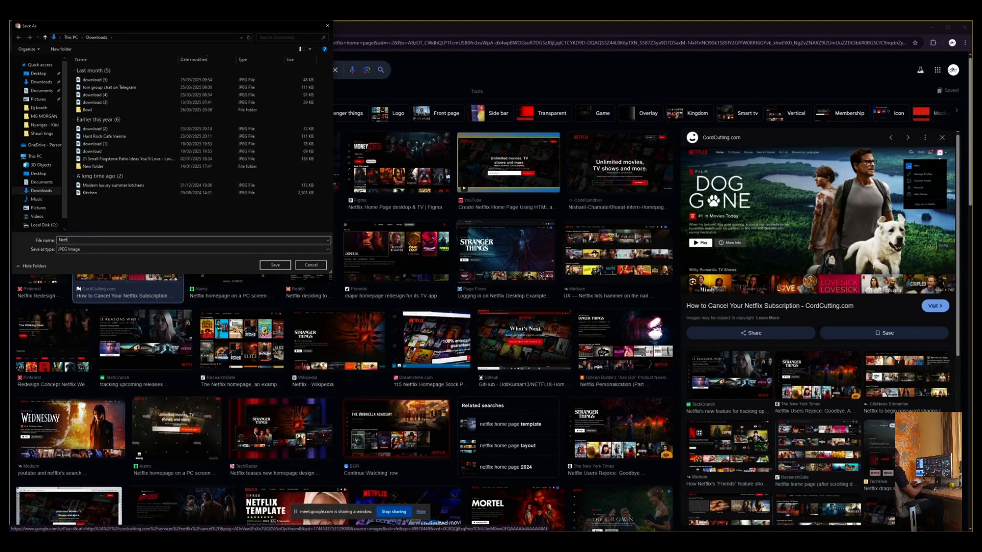
text(lix)
key(Return)
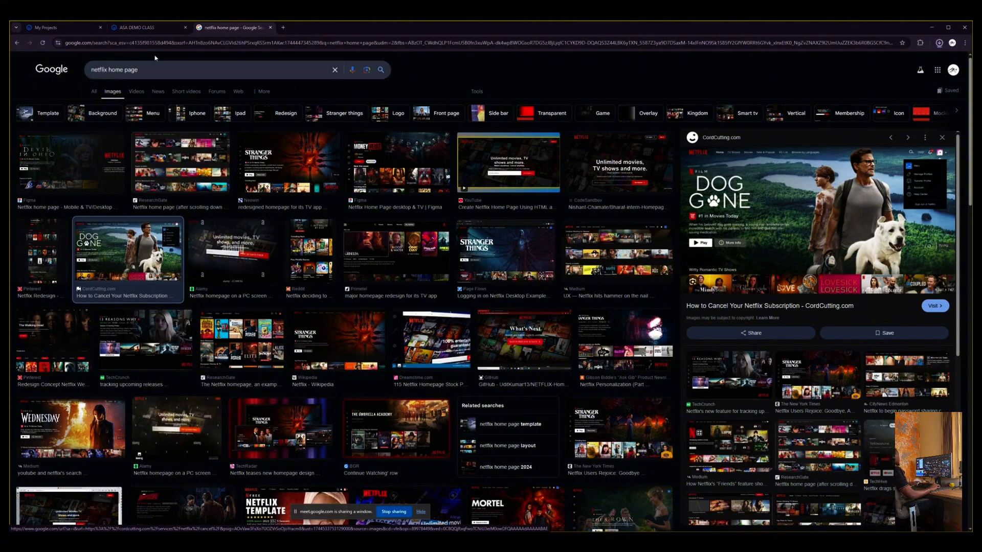
Return to the ASA DEMO CLASS design and start a new texture upload in the Personal Library.
click(137, 27)
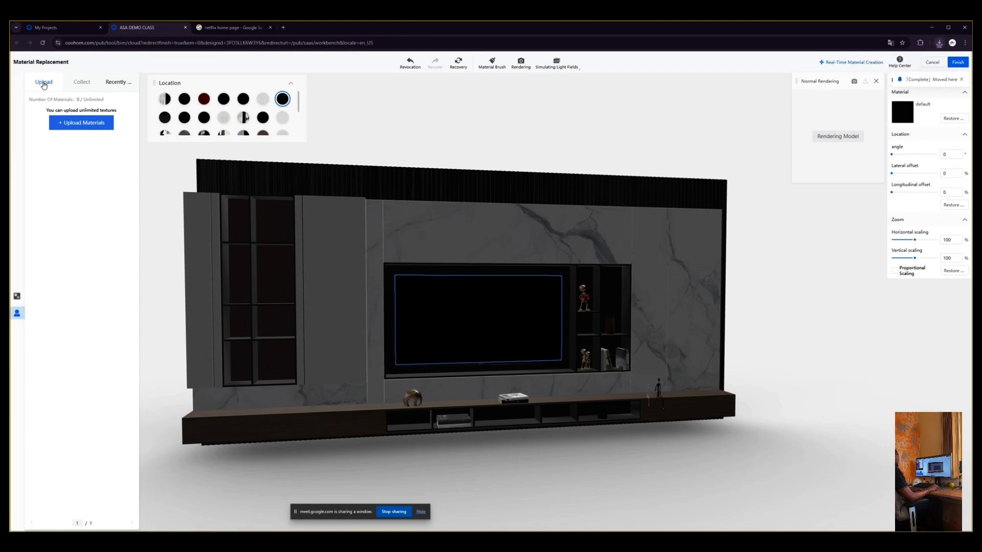
click(77, 124)
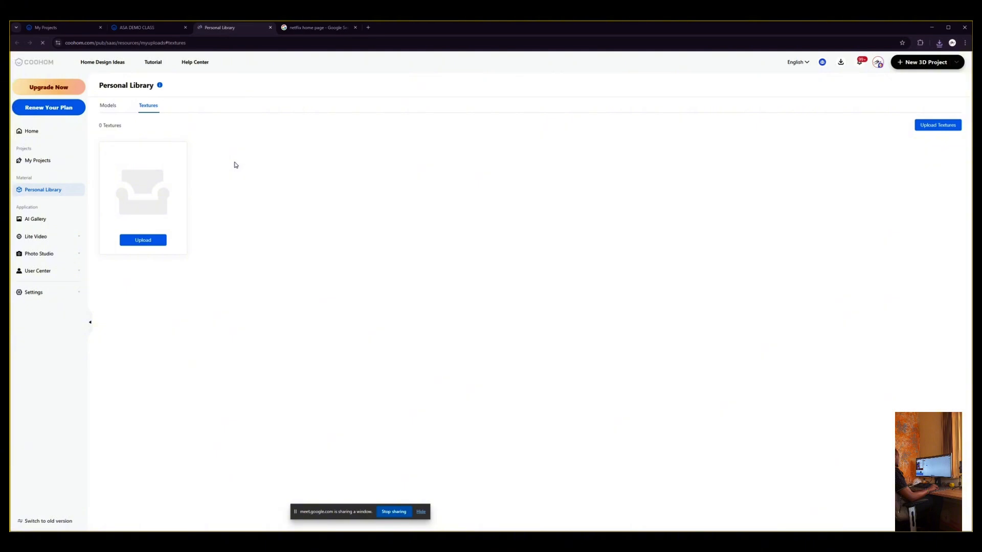
click(107, 105)
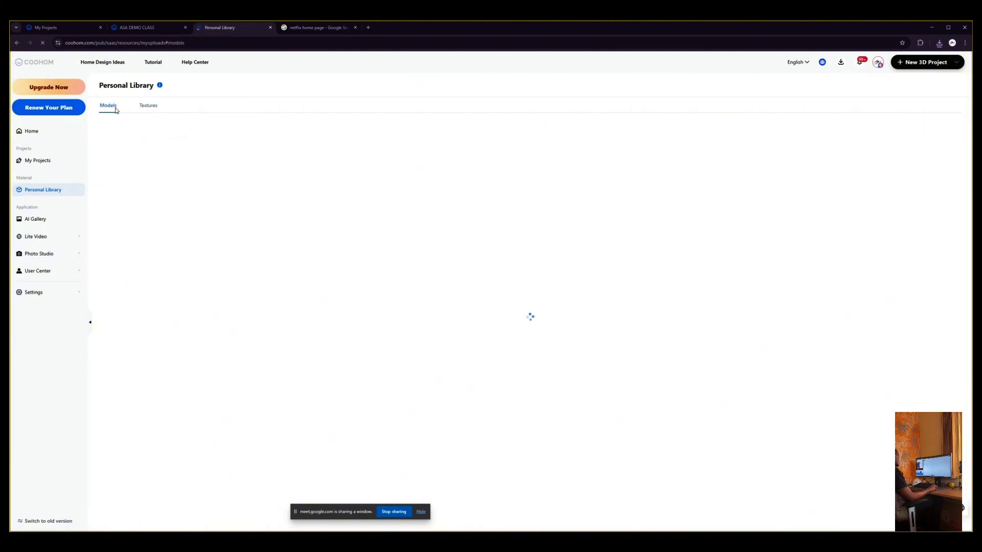
click(148, 105)
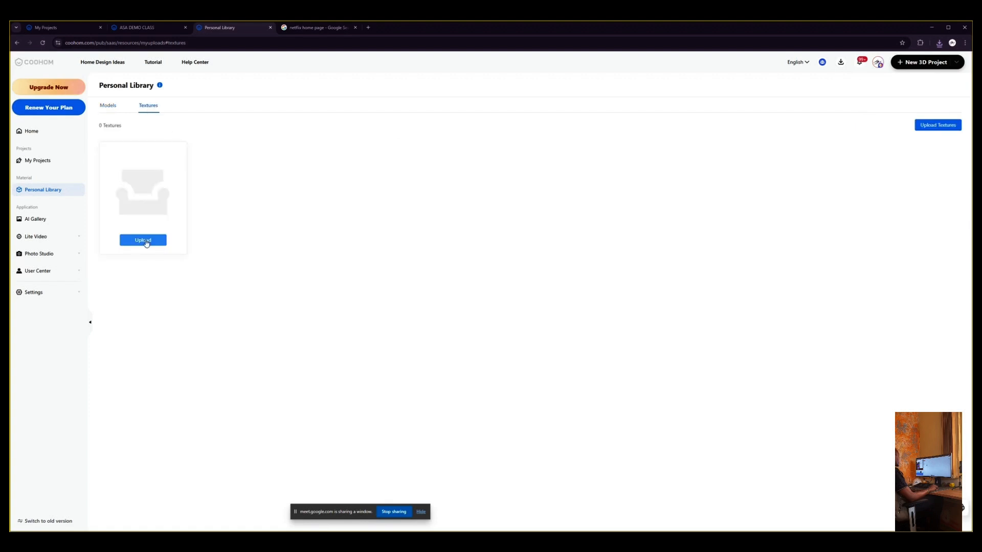
click(145, 241)
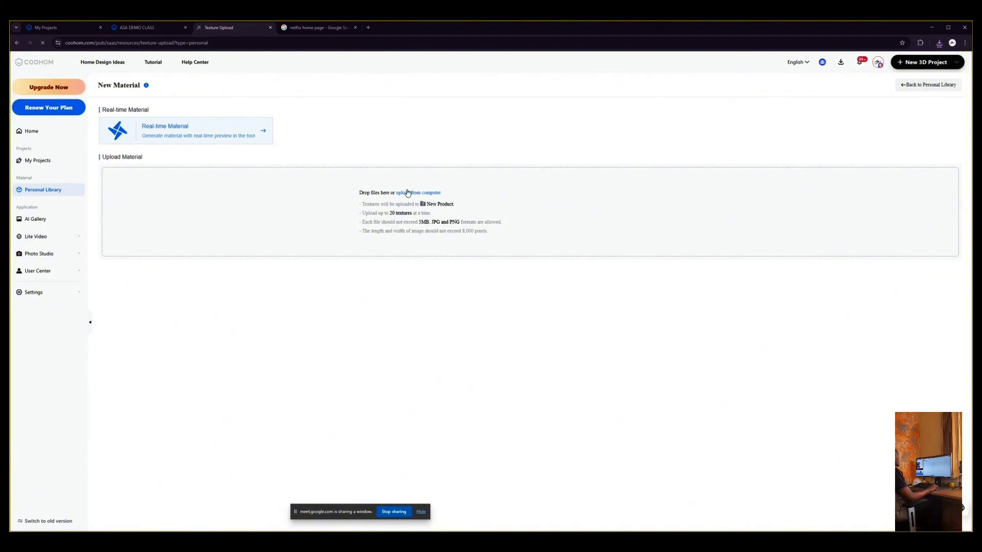
Choose the Netflix JPEG from the Downloads folder as the texture file for the new material.
click(409, 192)
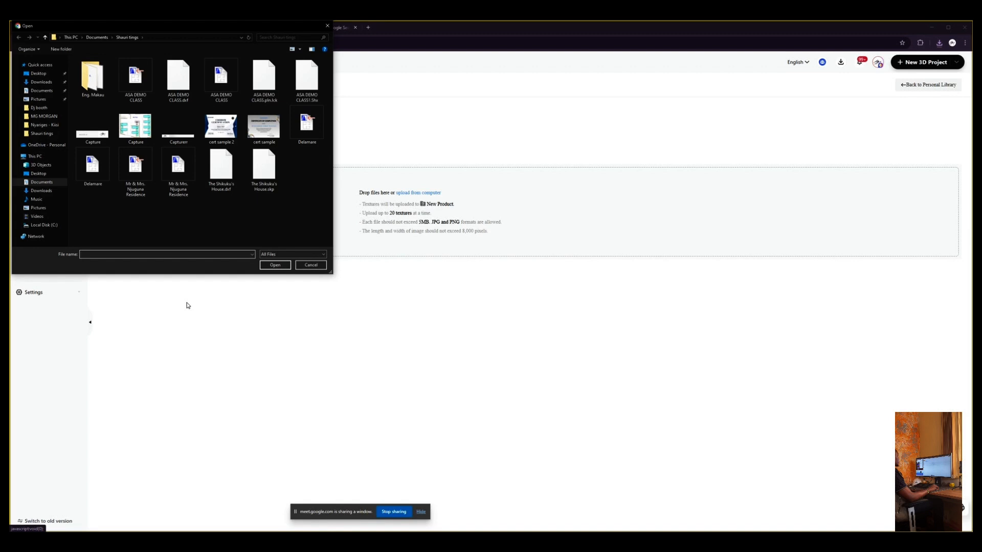
click(41, 81)
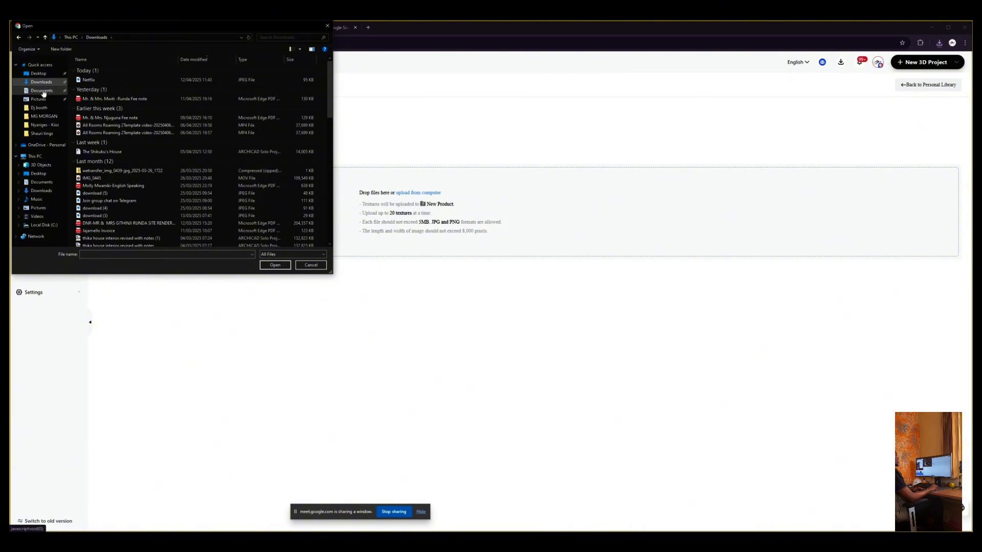
click(114, 80)
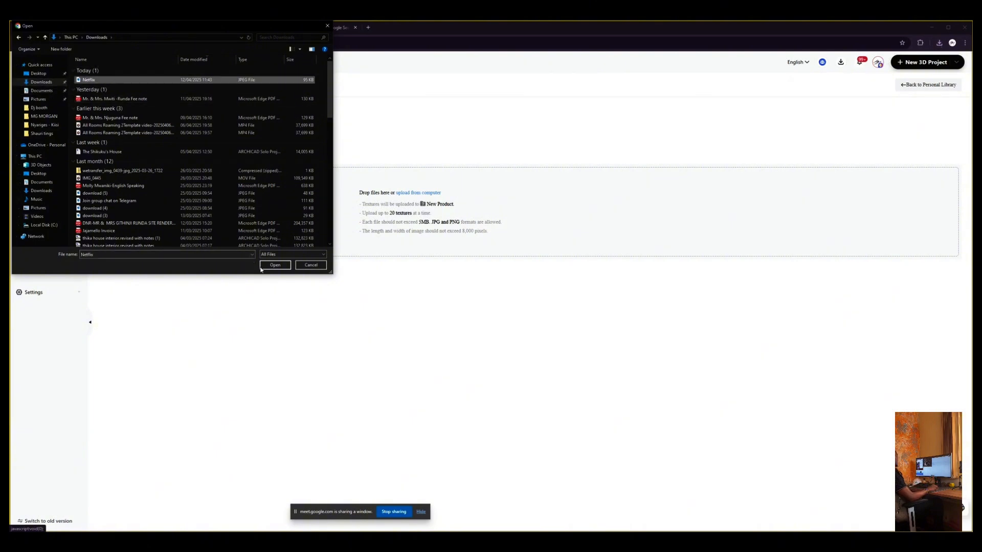
click(276, 267)
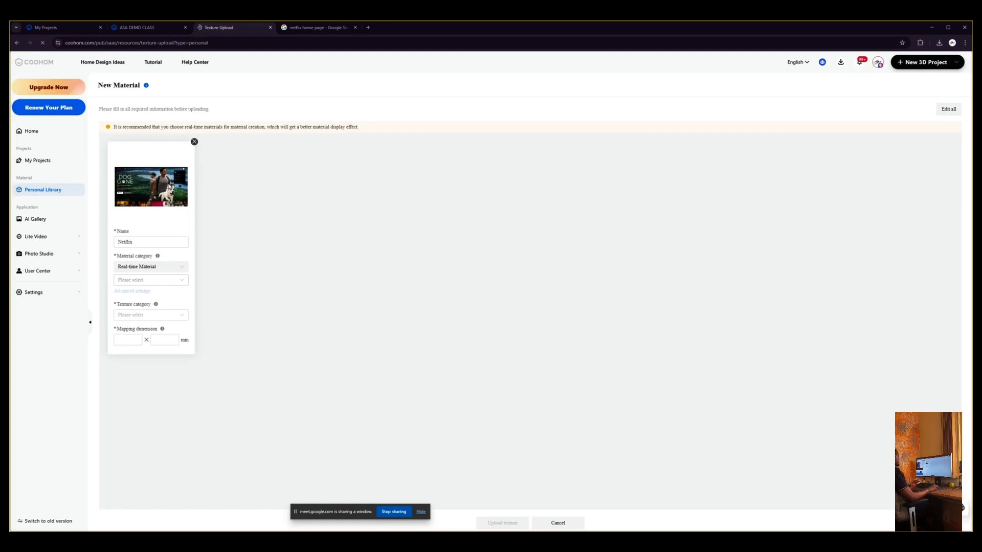
Keep the name Netflix and set the material category to Real-time Material, Wallpaper/Wall fabrics, Non-woven fabric.
click(143, 241)
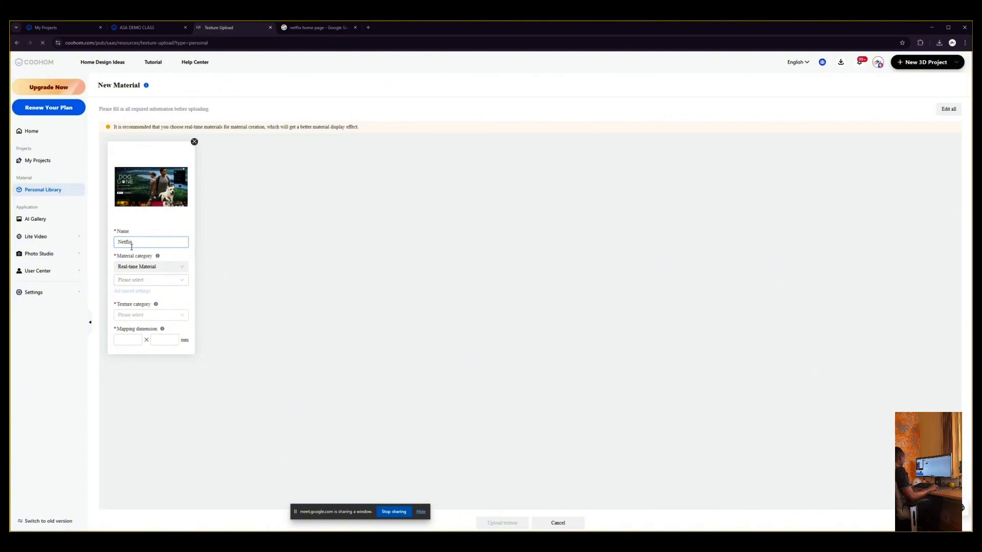
click(183, 270)
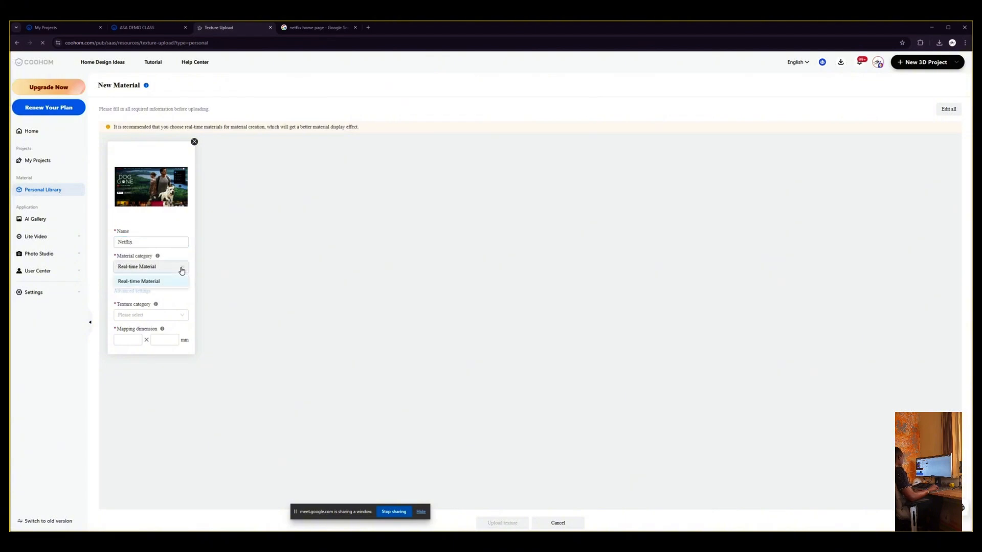
click(184, 267)
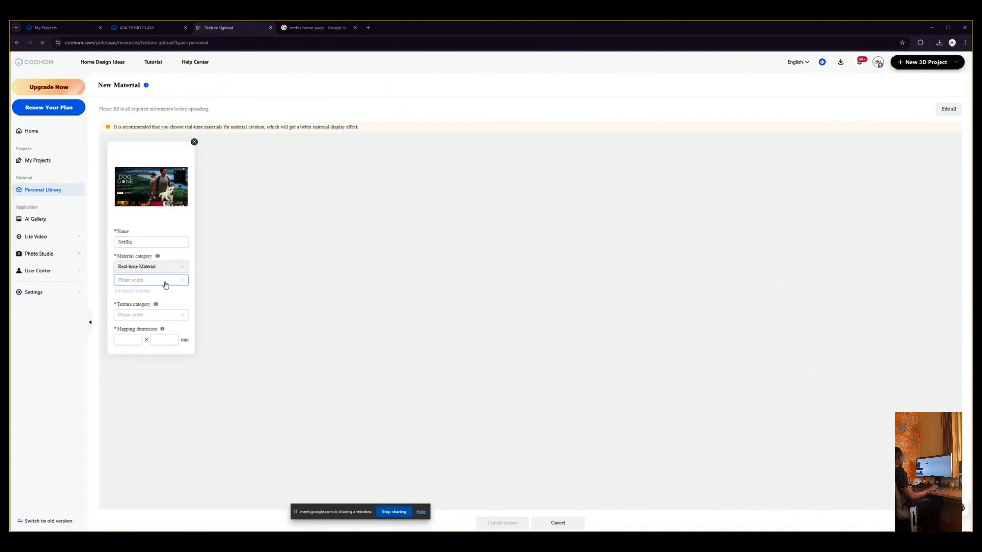
click(164, 282)
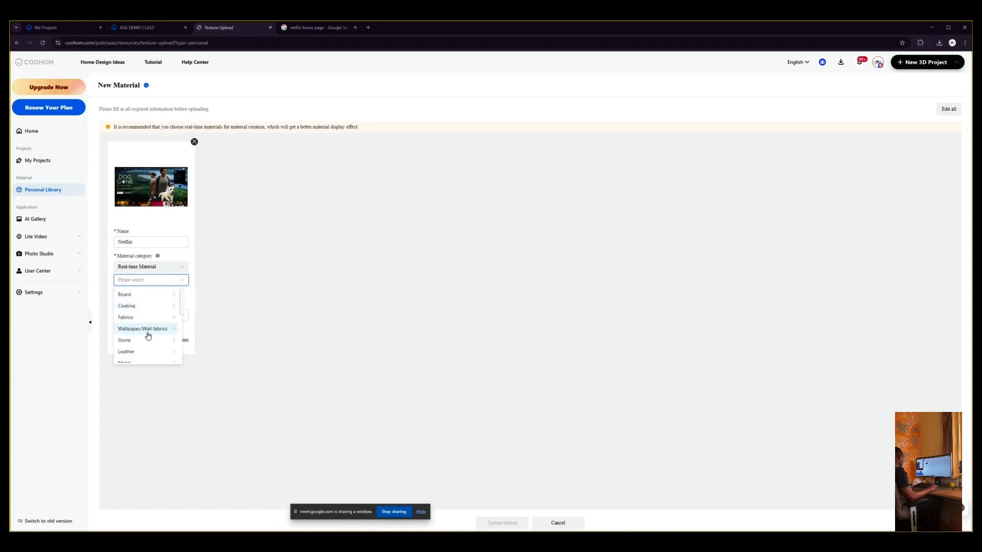
click(146, 333)
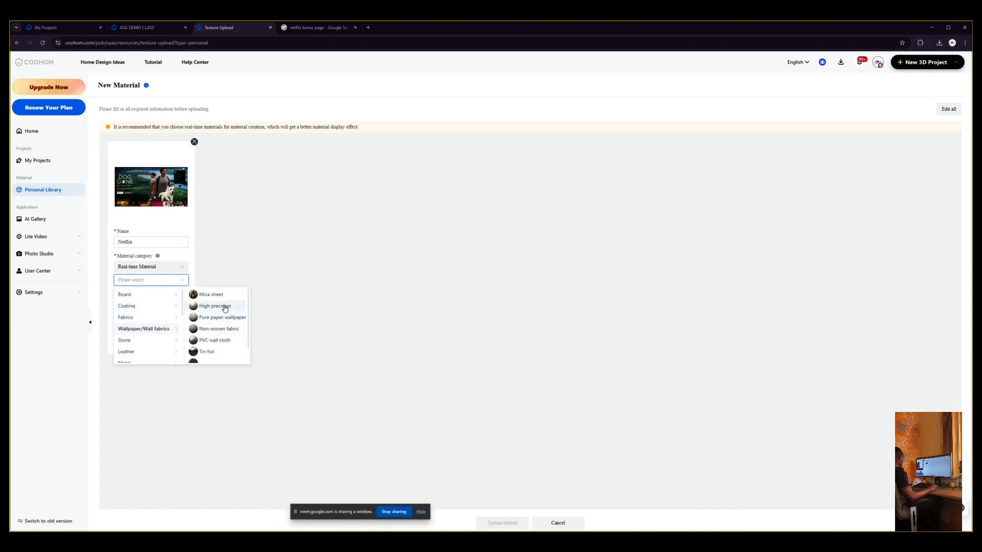
click(214, 330)
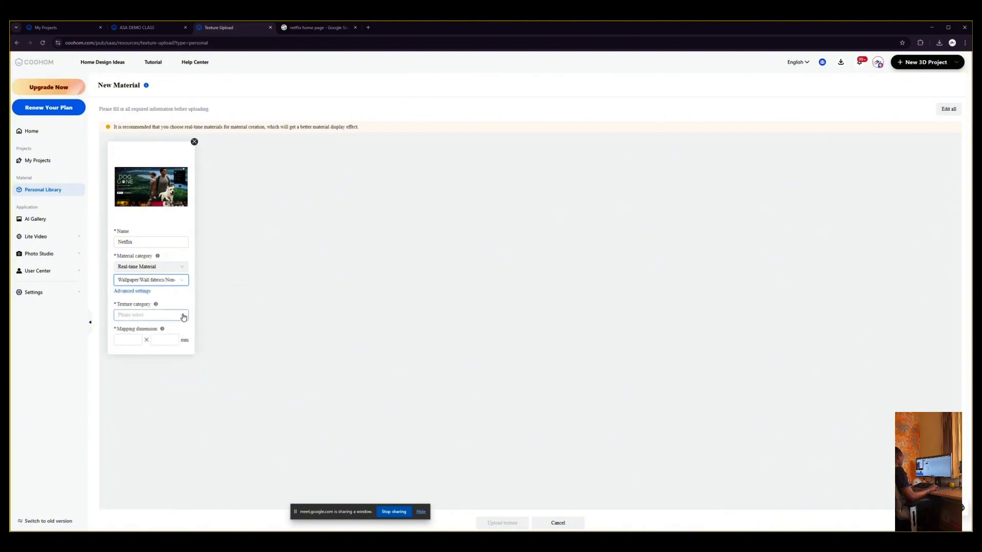
Set the Netflix material's texture category to Wallpapers and its mapping dimension to 400 × 400 mm, and upload the texture.
click(182, 315)
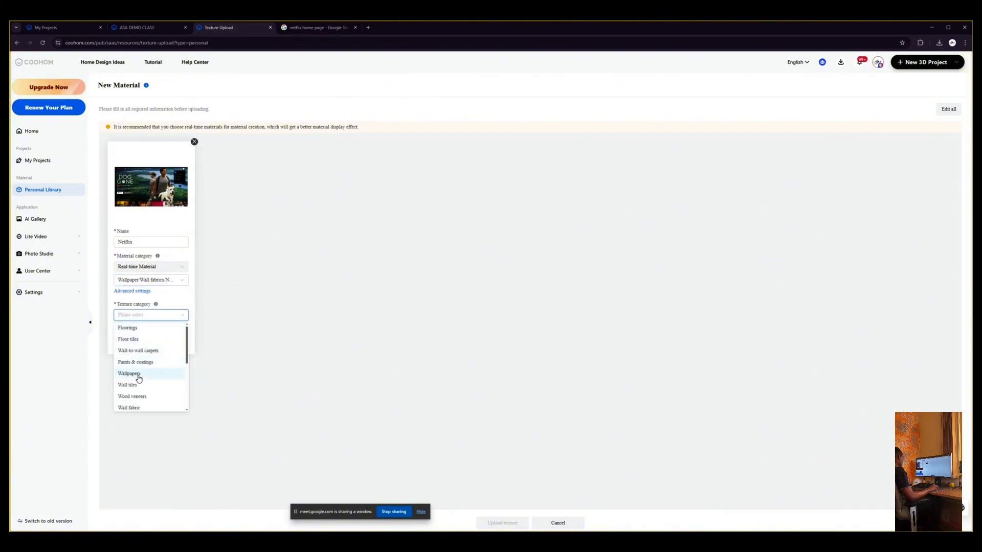
click(137, 375)
click(130, 340)
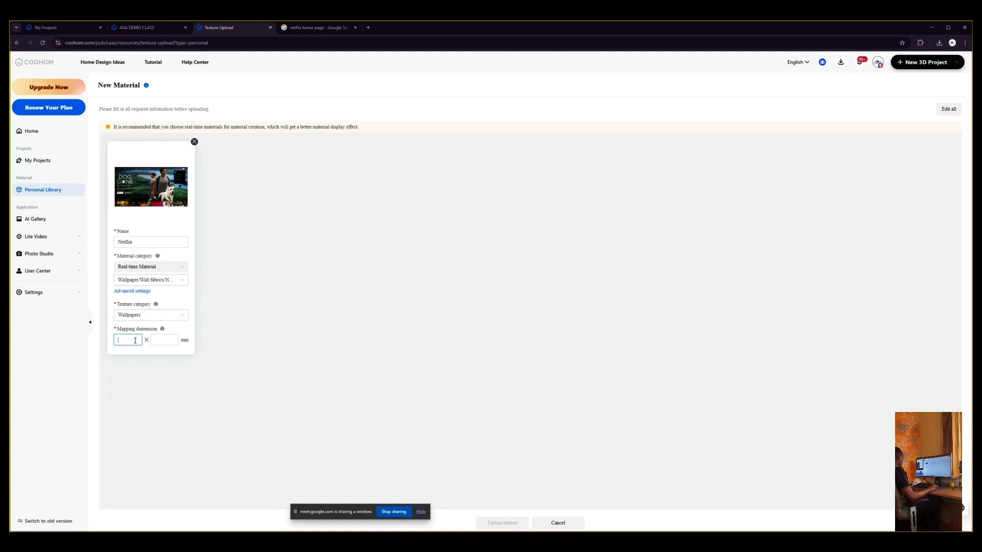
text(400)
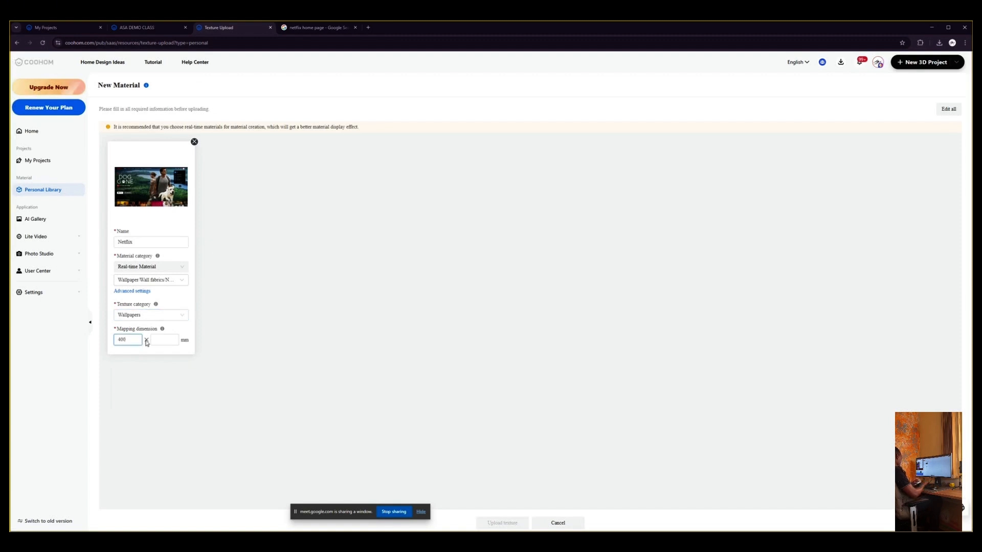
click(167, 339)
text(4000)
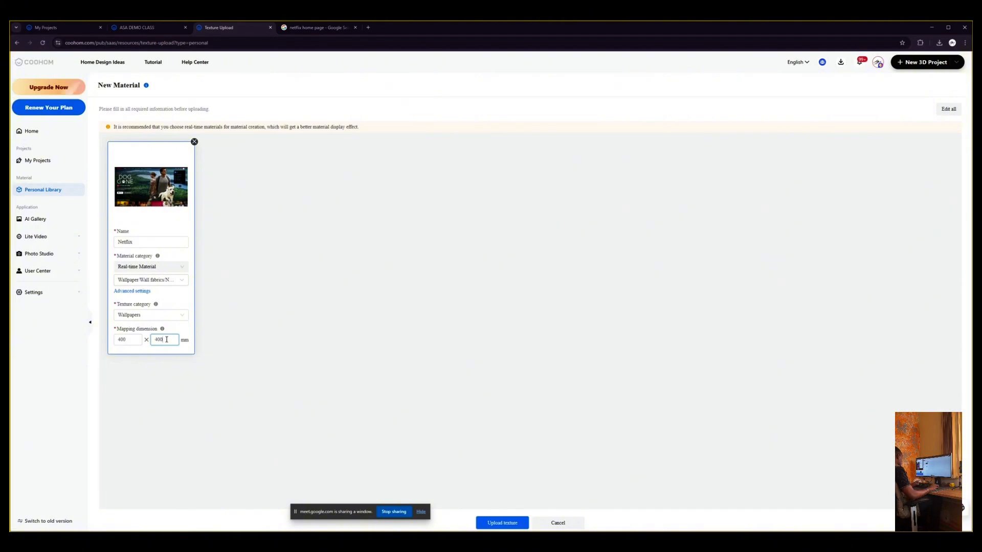
key(BackSpace)
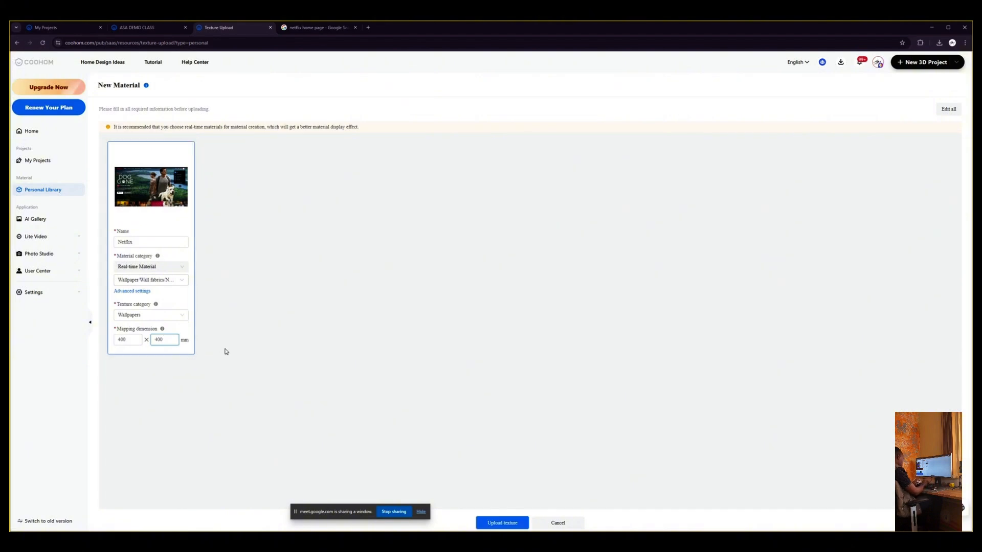
click(501, 524)
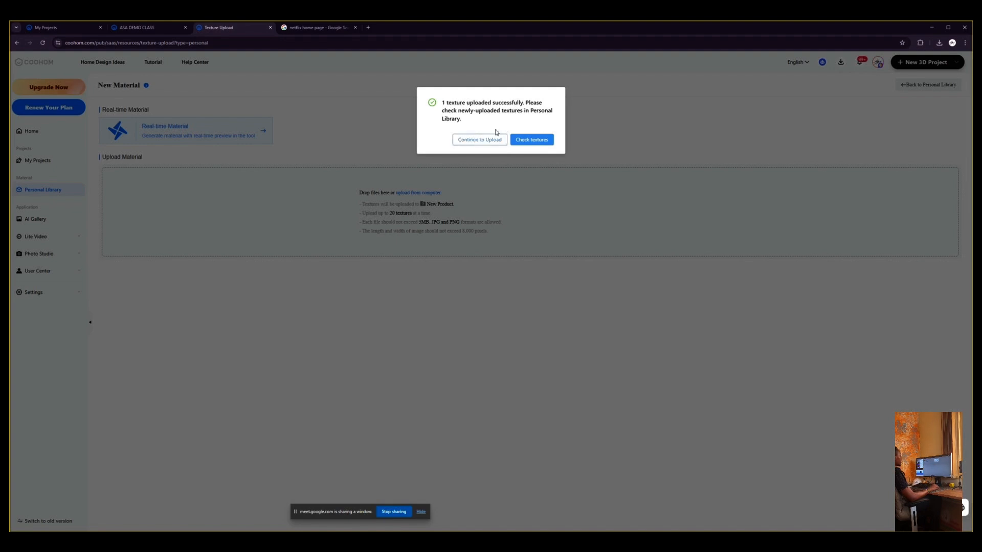
Check the uploaded Netflix texture in the Personal Library and among the personal uploads in the ASA DEMO CLASS material replacement editor.
click(519, 142)
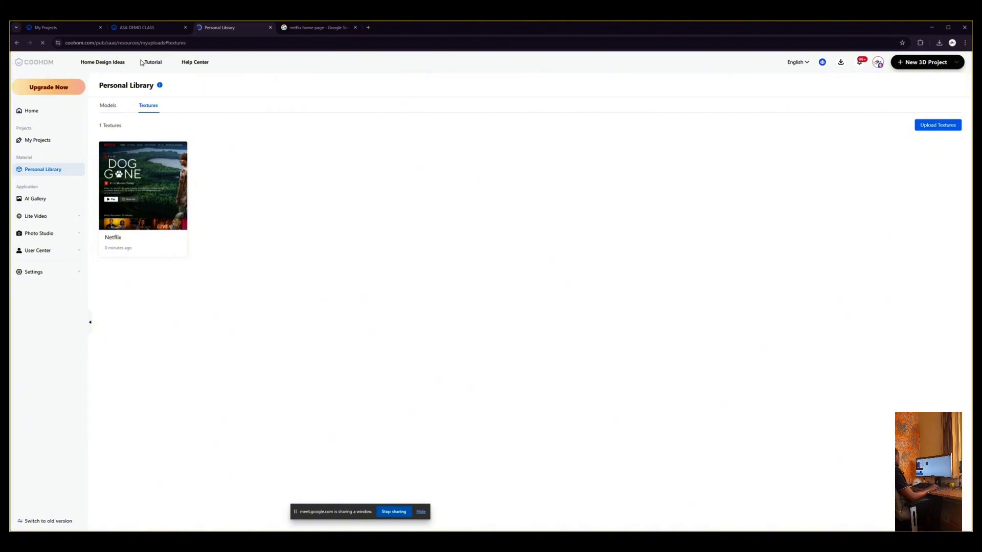
click(166, 30)
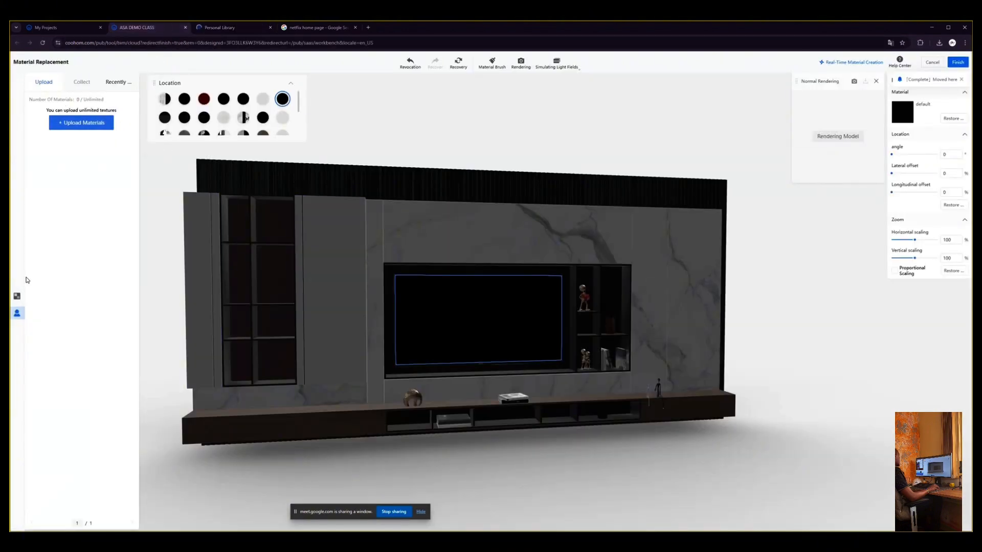
click(17, 296)
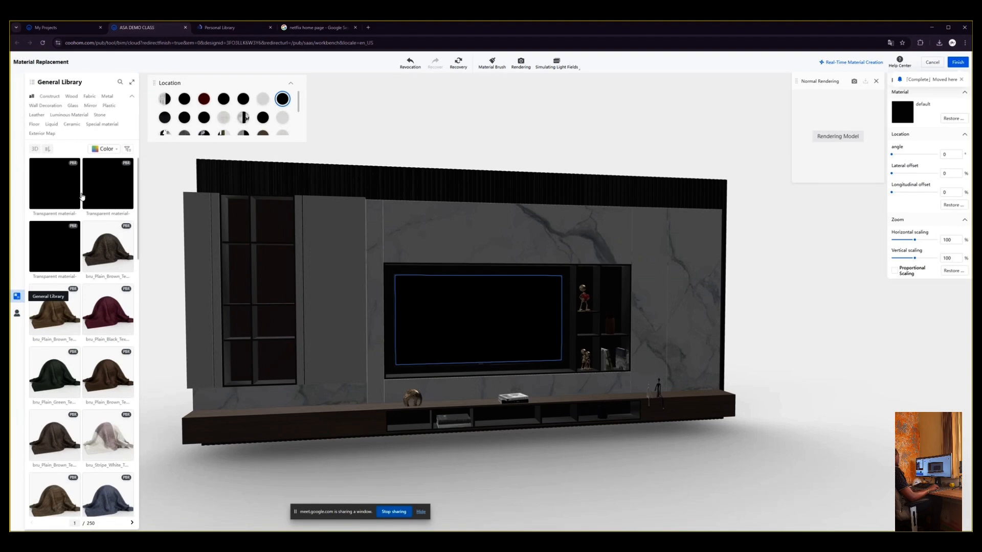
click(222, 28)
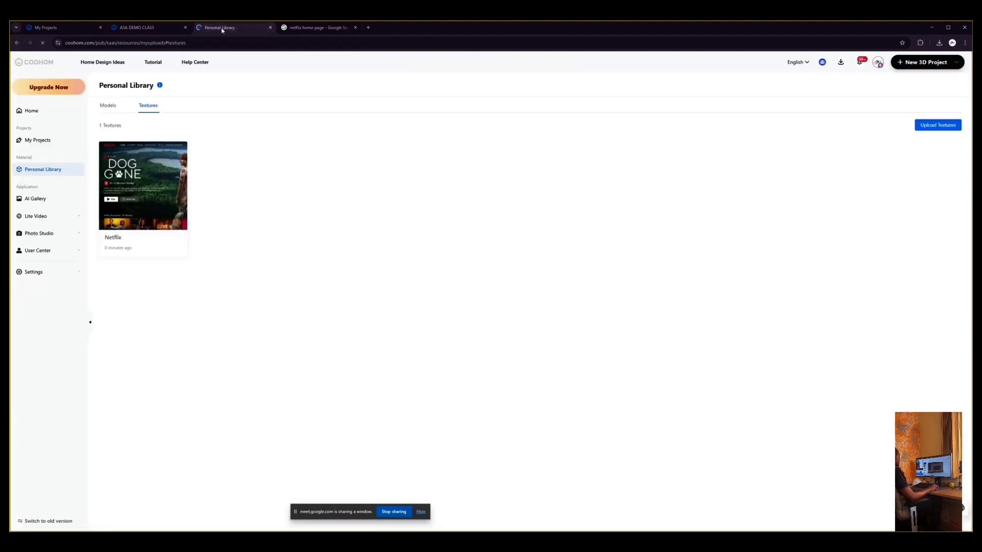
click(137, 28)
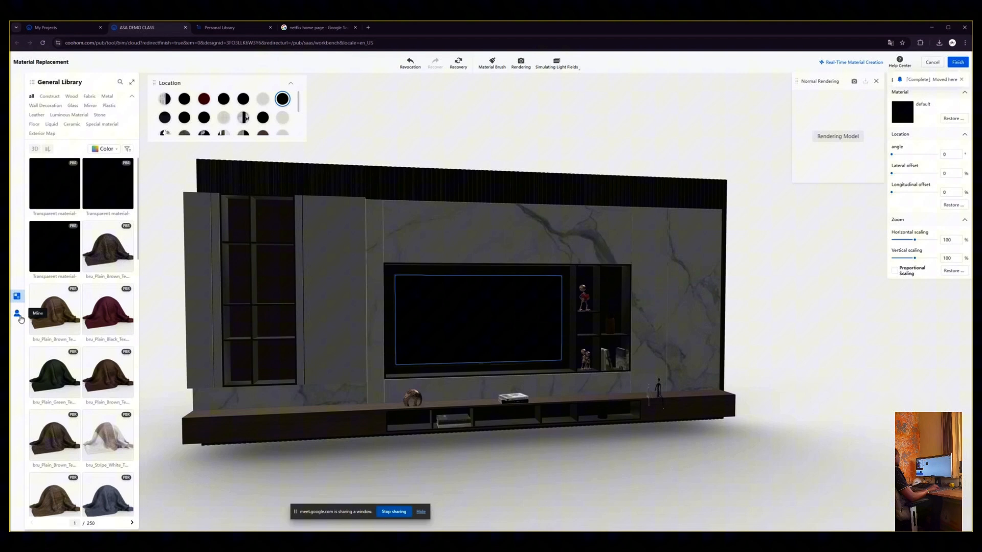
click(18, 313)
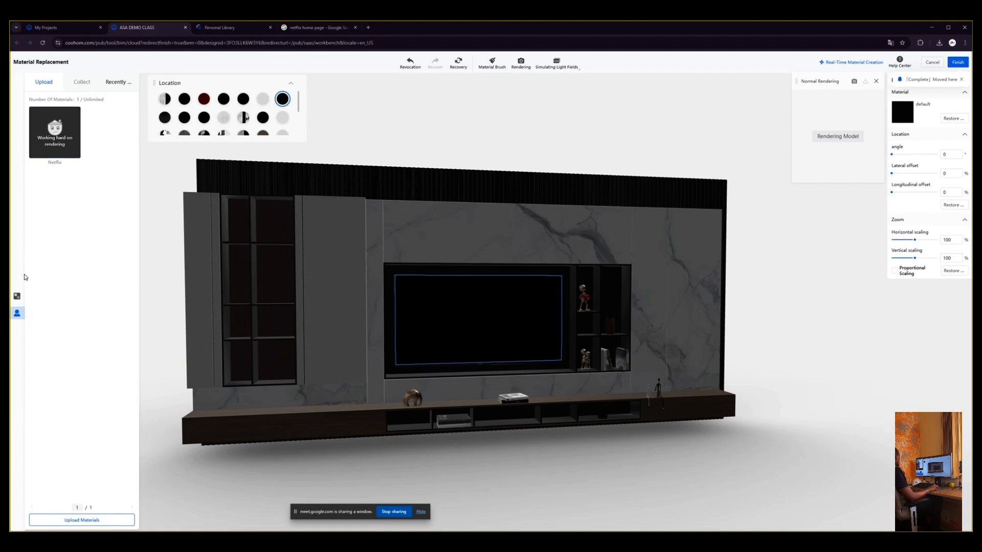
Apply the dark brown Wood Grain - High gloss material from the general library's Wood category to the wall unit's black frame and backing.
click(18, 296)
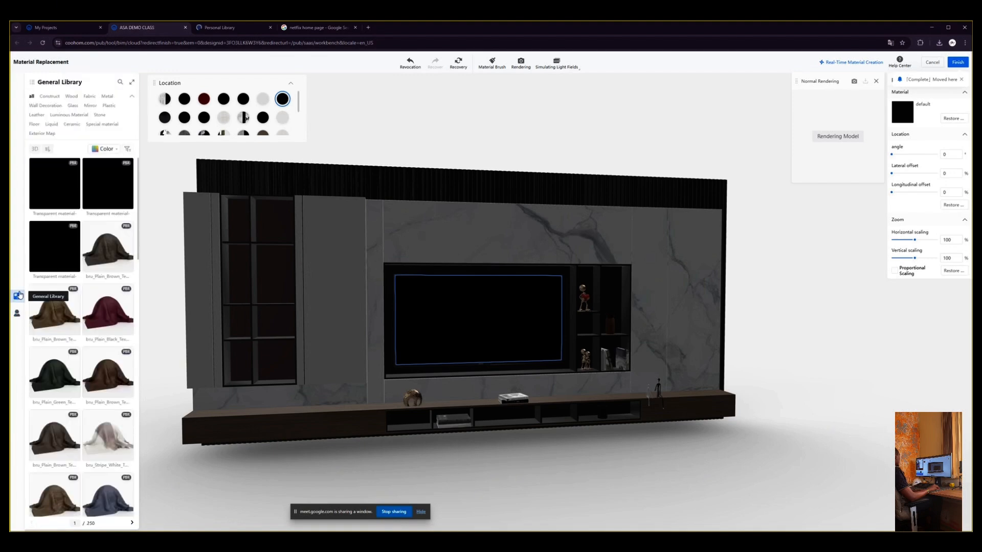
scroll(86, 470, down, 1)
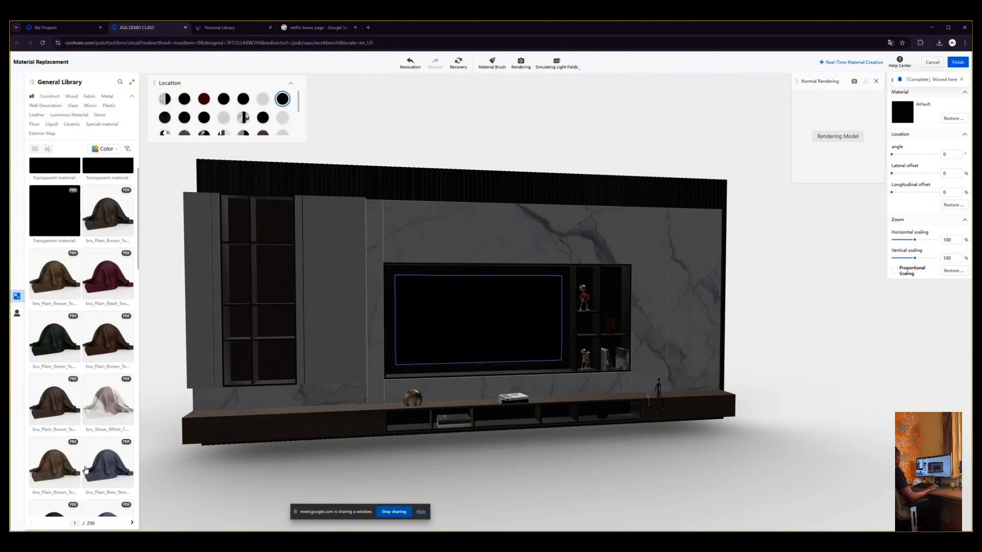
scroll(86, 470, down, 1)
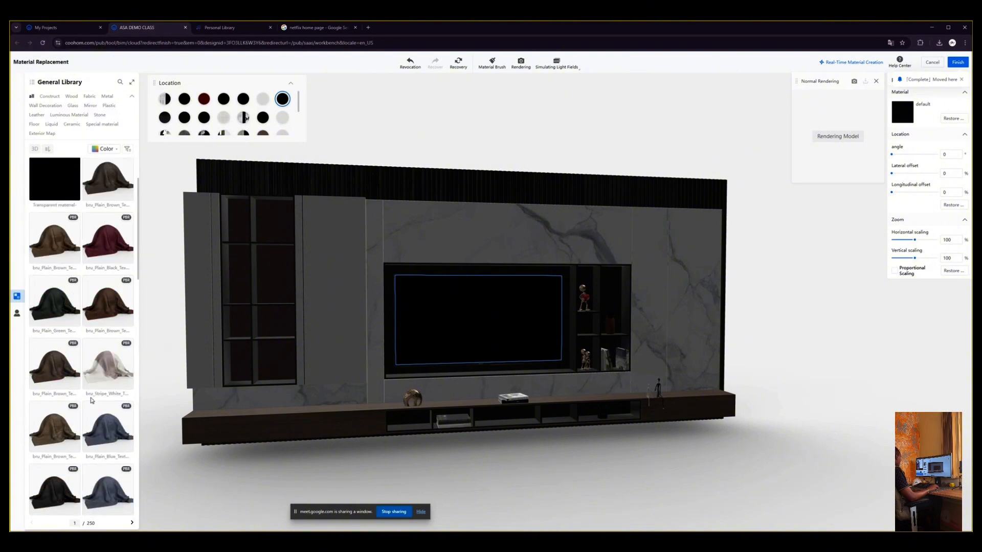
scroll(92, 400, down, 1)
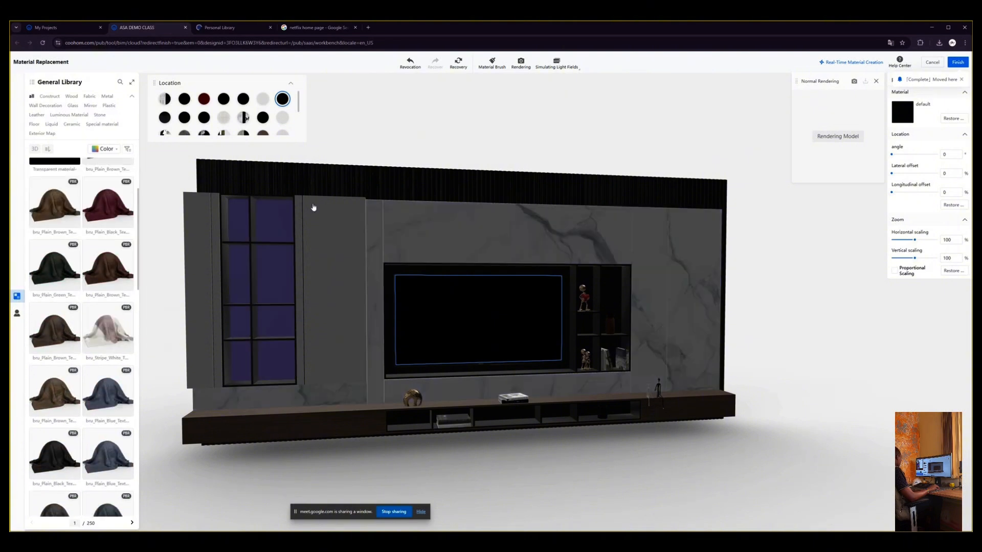
click(359, 185)
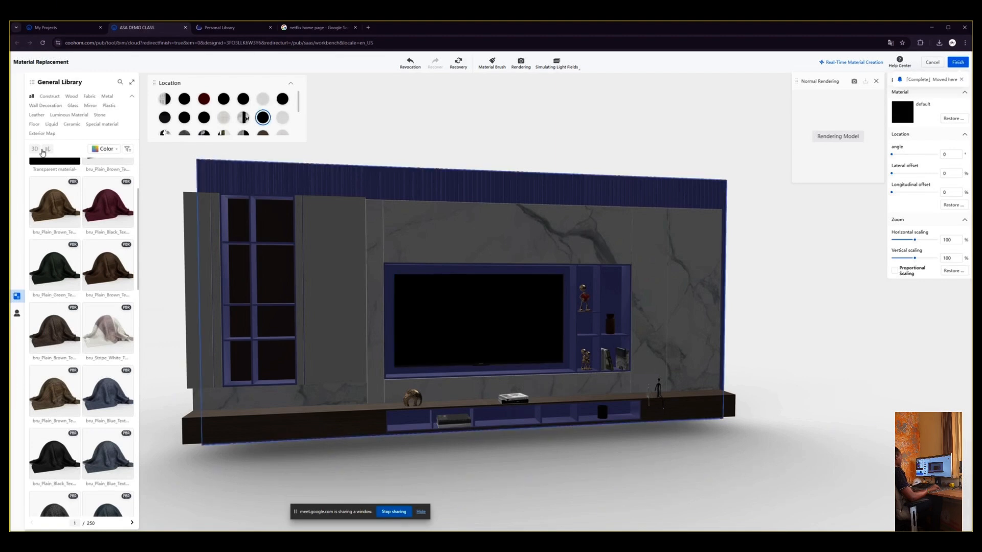
click(71, 97)
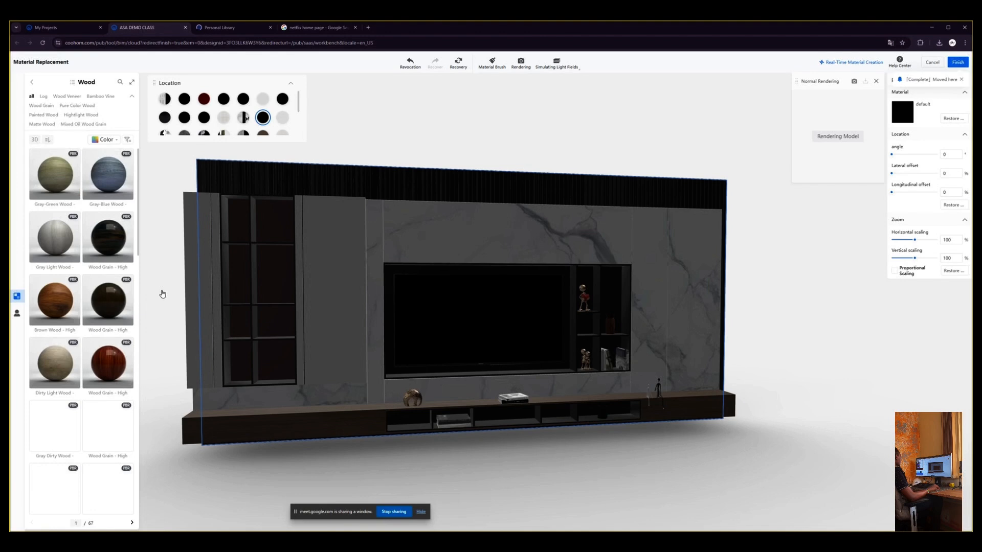
scroll(74, 361, down, 2)
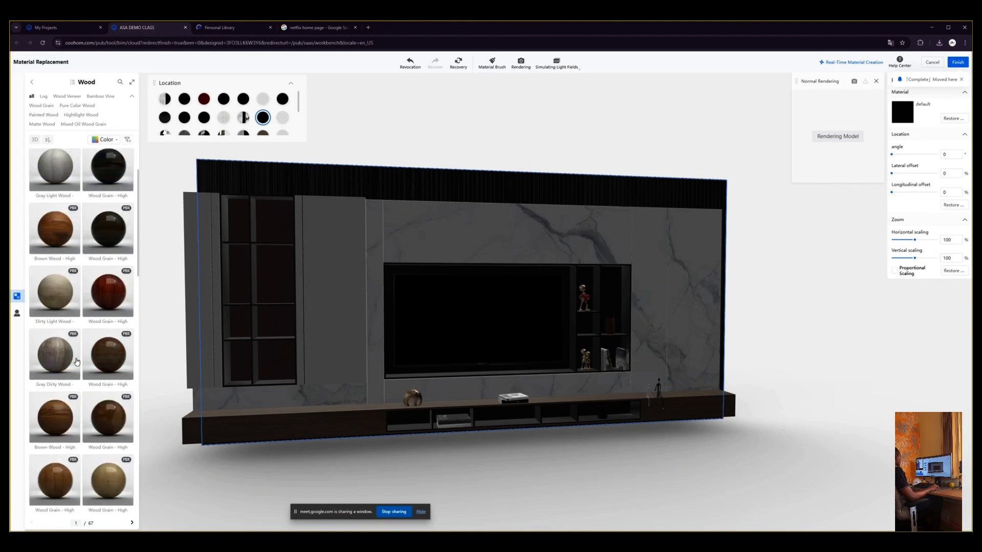
scroll(77, 361, down, 3)
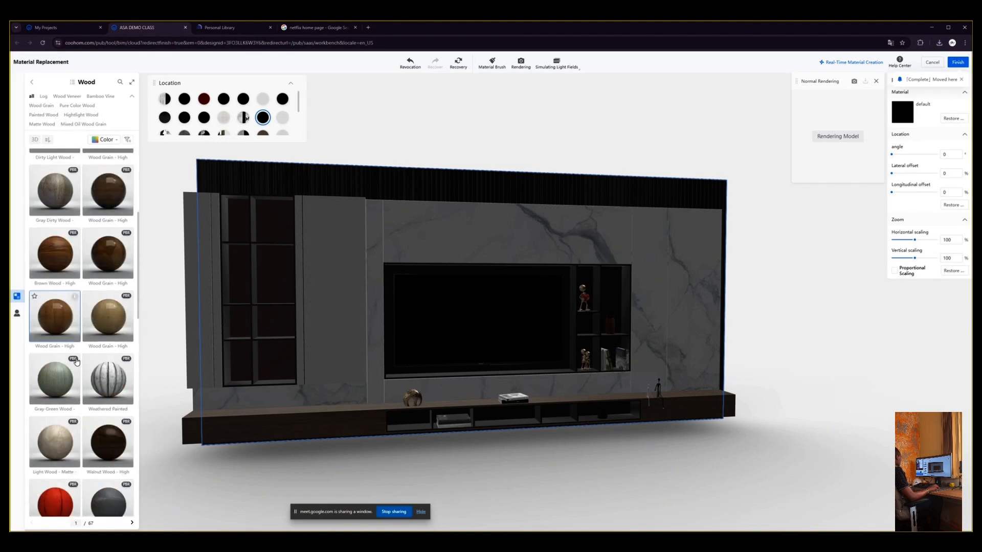
scroll(76, 304, down, 2)
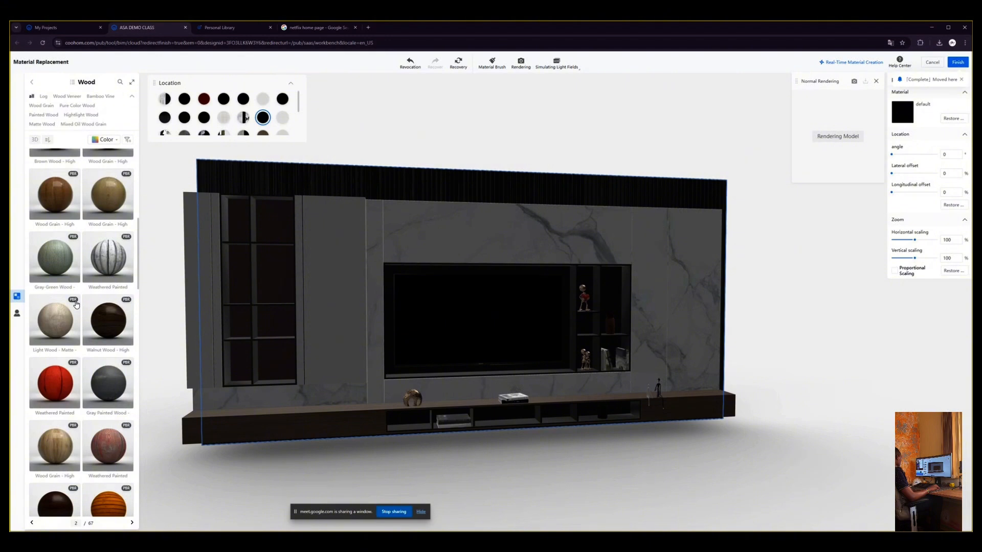
mouse_move(75, 301)
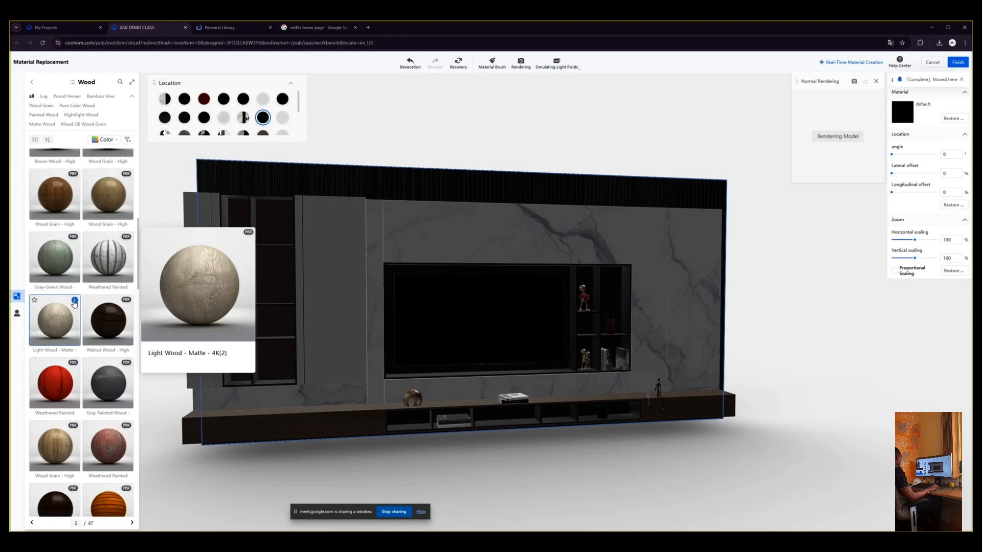
scroll(103, 346, down, 3)
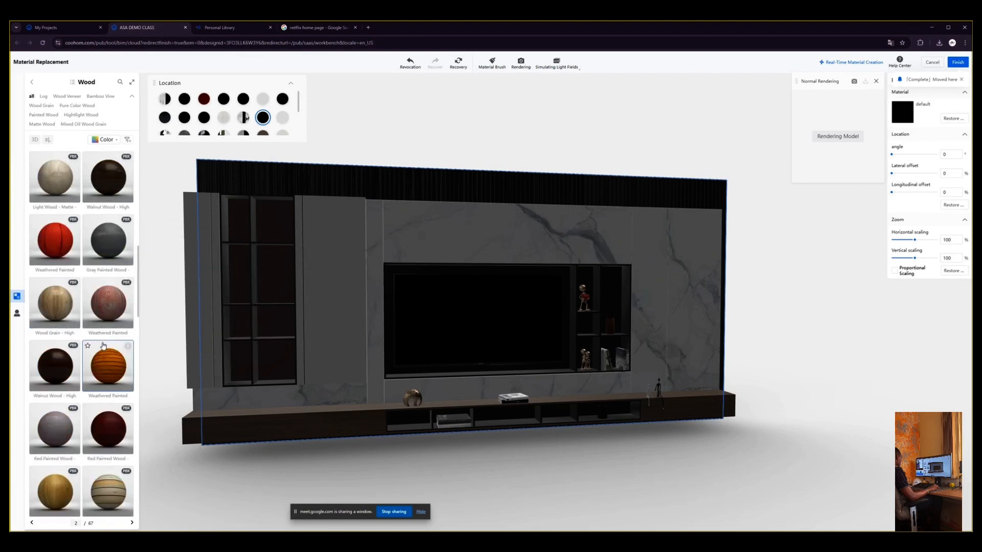
scroll(103, 346, down, 3)
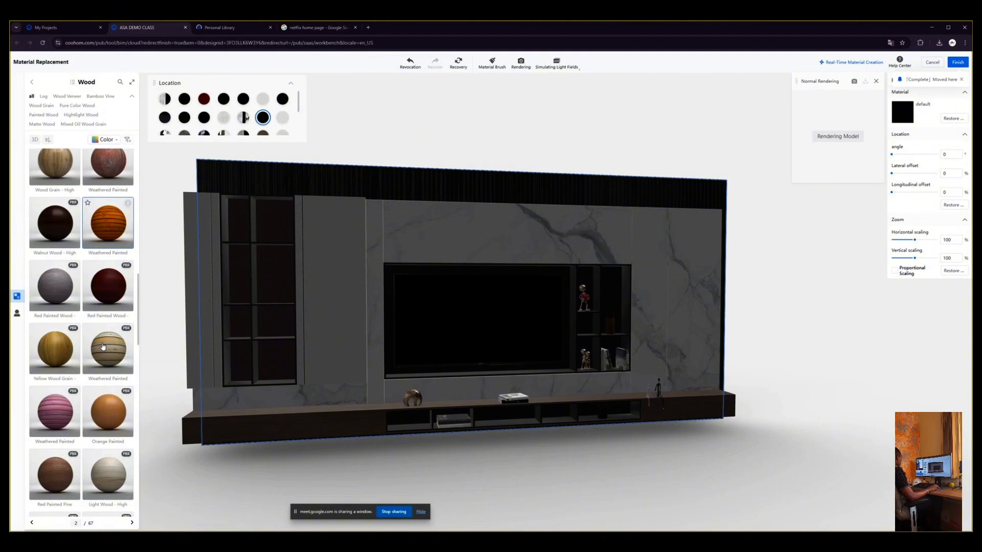
scroll(91, 280, down, 5)
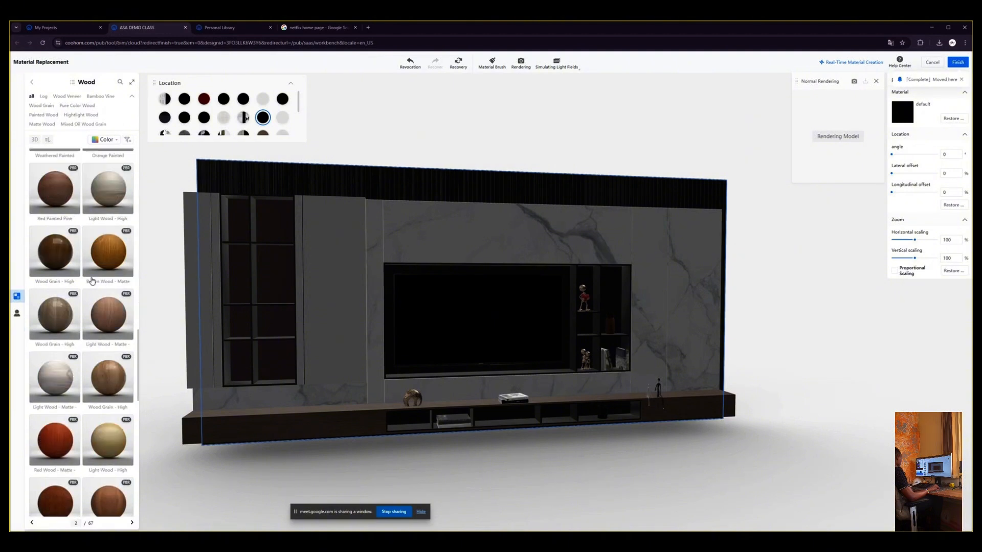
mouse_move(74, 243)
click(71, 259)
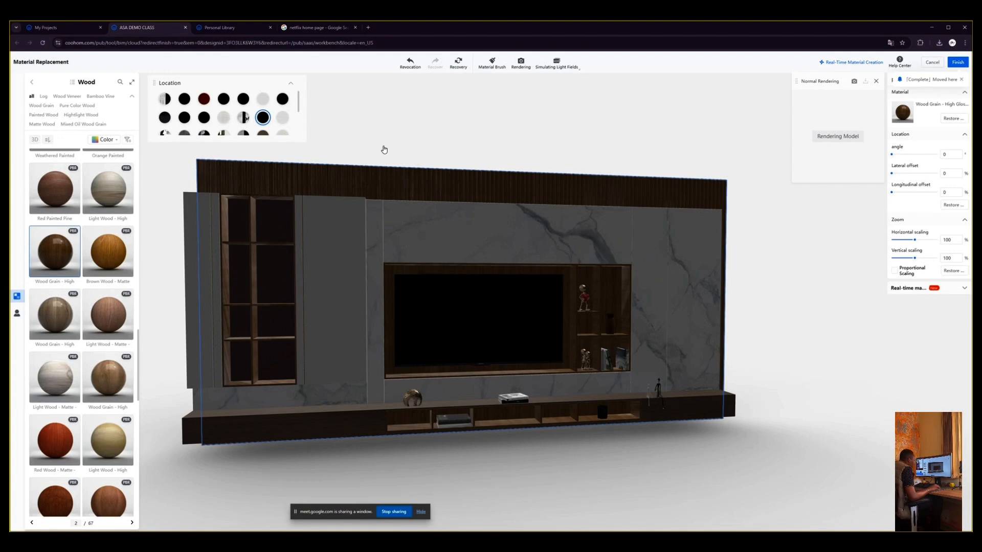
Apply the uploaded Netflix texture to the TV screen.
click(458, 314)
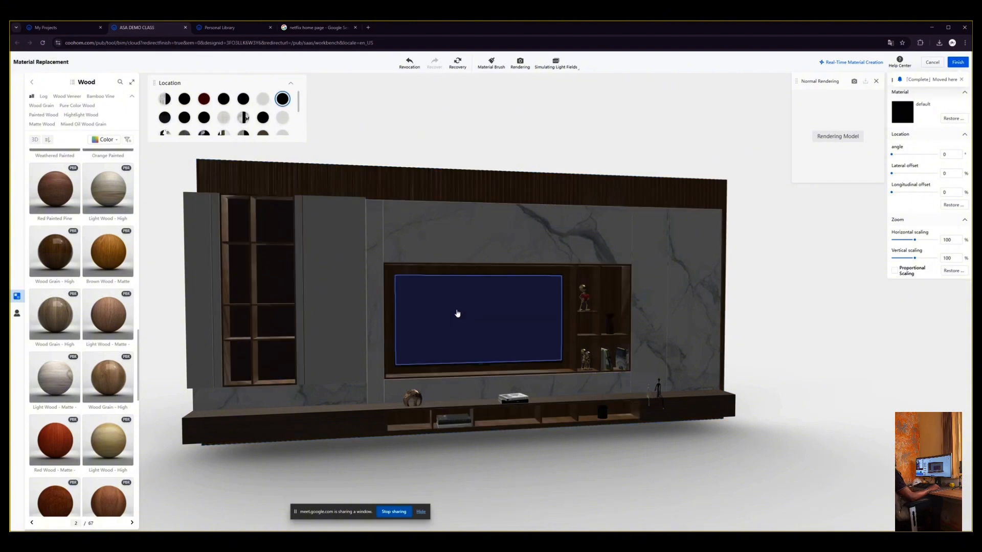
click(18, 313)
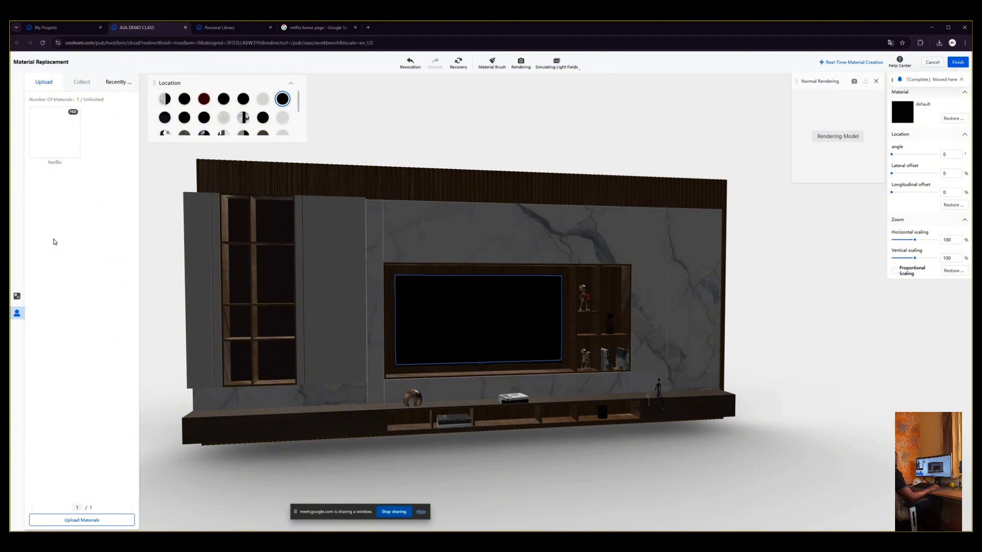
click(53, 134)
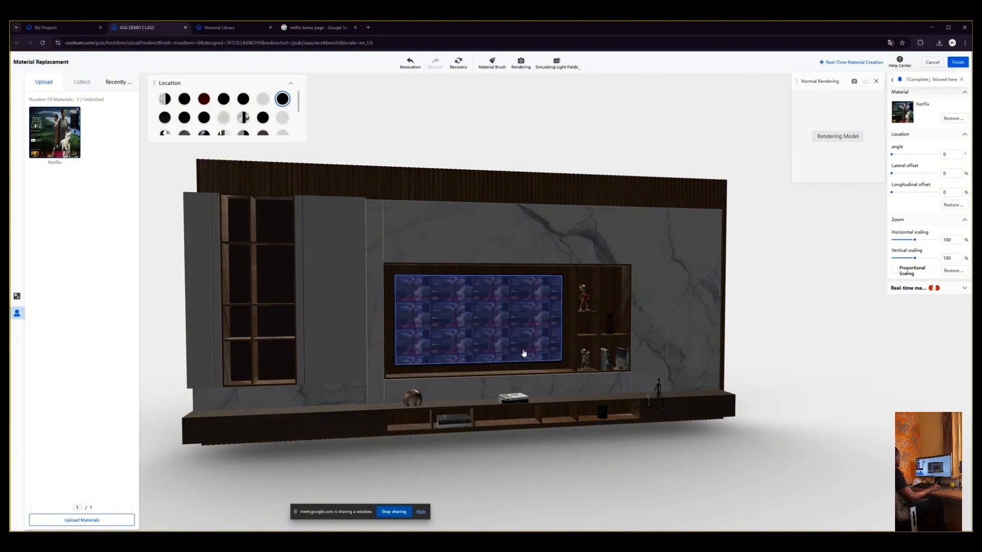
Turn on proportional scaling and enlarge the Netflix texture on the TV screen to 300% in both directions.
scroll(524, 353, up, 4)
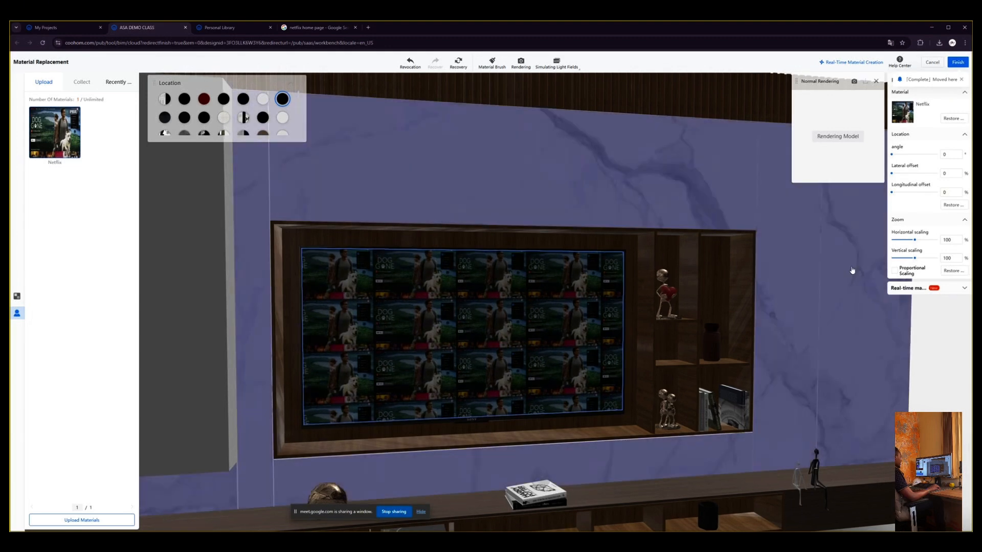
drag(917, 243, 927, 246)
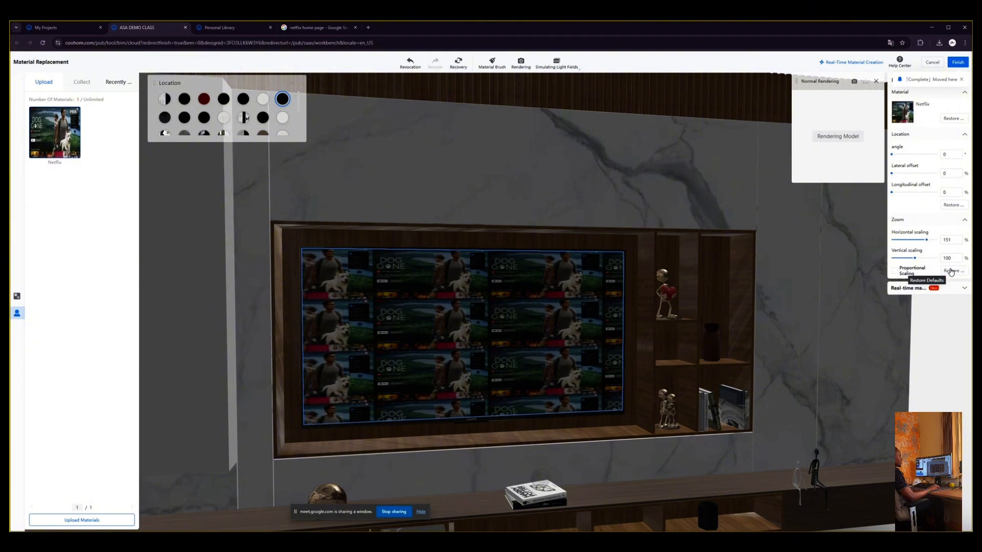
click(896, 271)
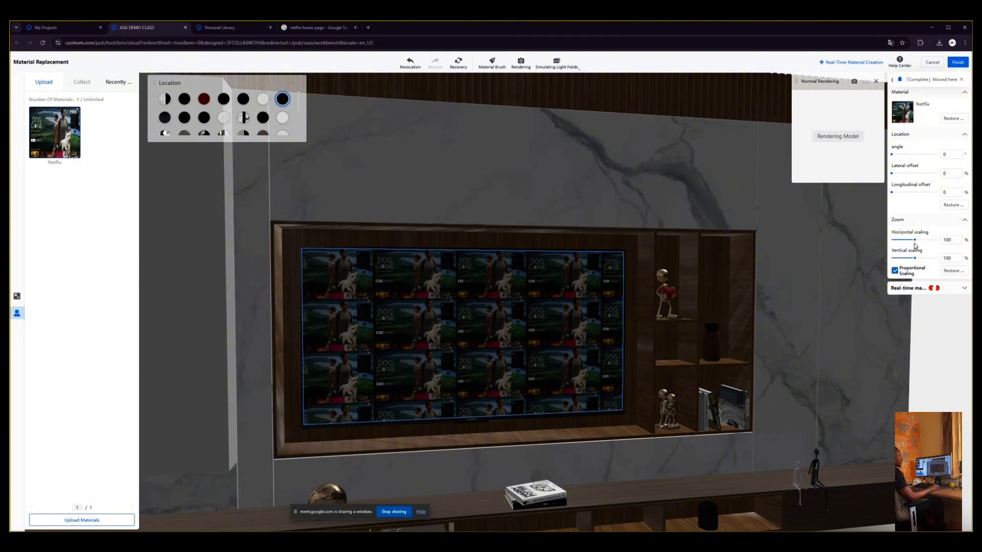
drag(916, 241, 950, 240)
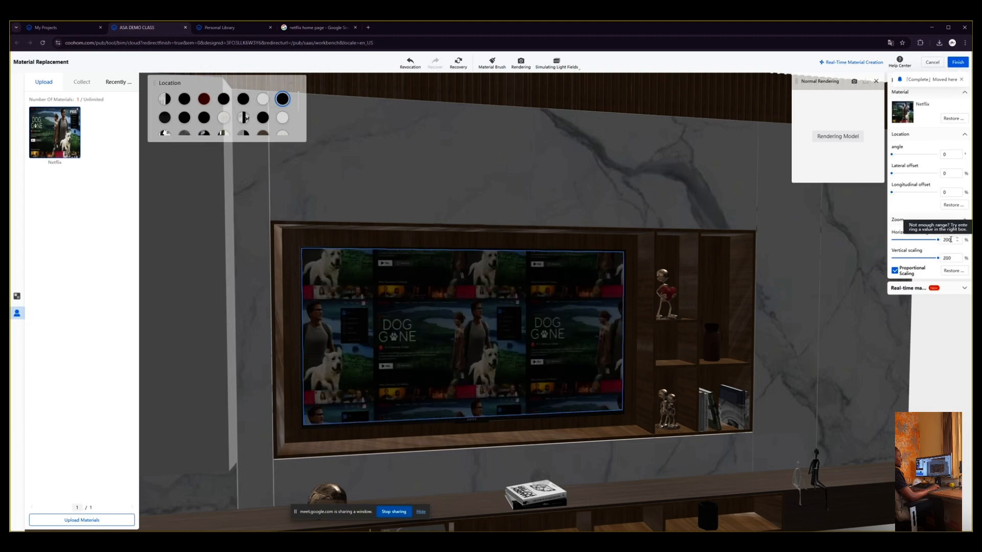
drag(951, 240, 924, 241)
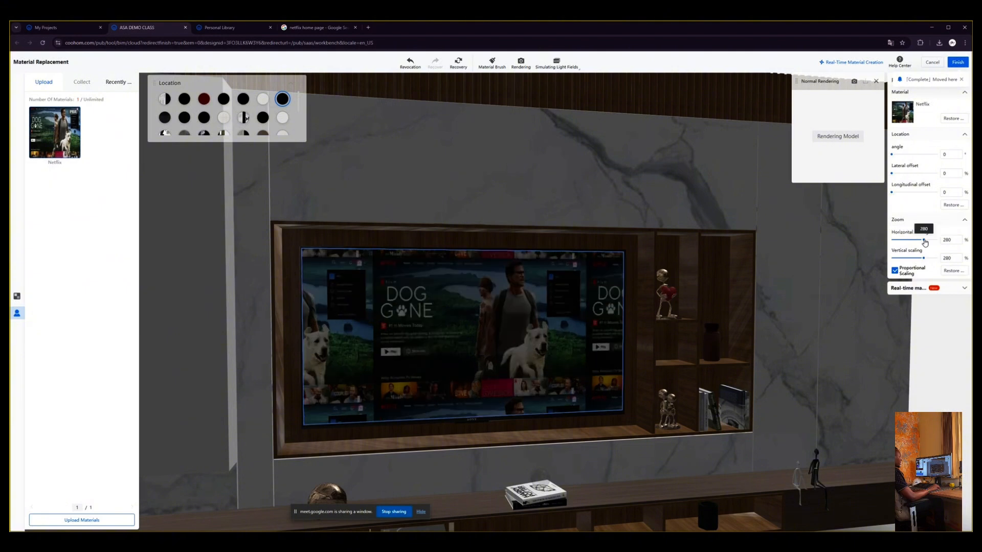
drag(924, 242, 926, 243)
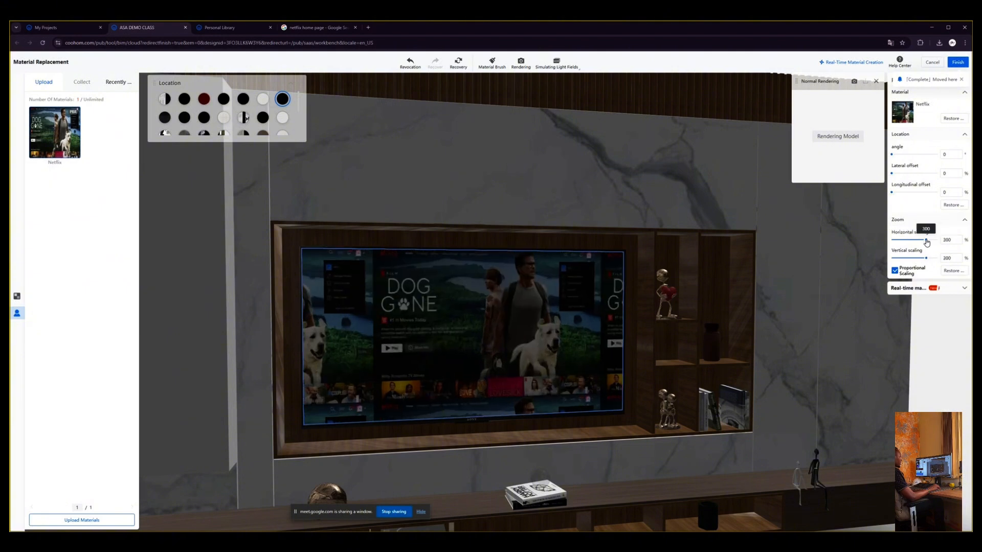
Turn off proportional scaling, then set the Netflix texture's vertical scaling to 297% and its longitudinal offset to 28%.
click(895, 270)
drag(927, 260, 926, 263)
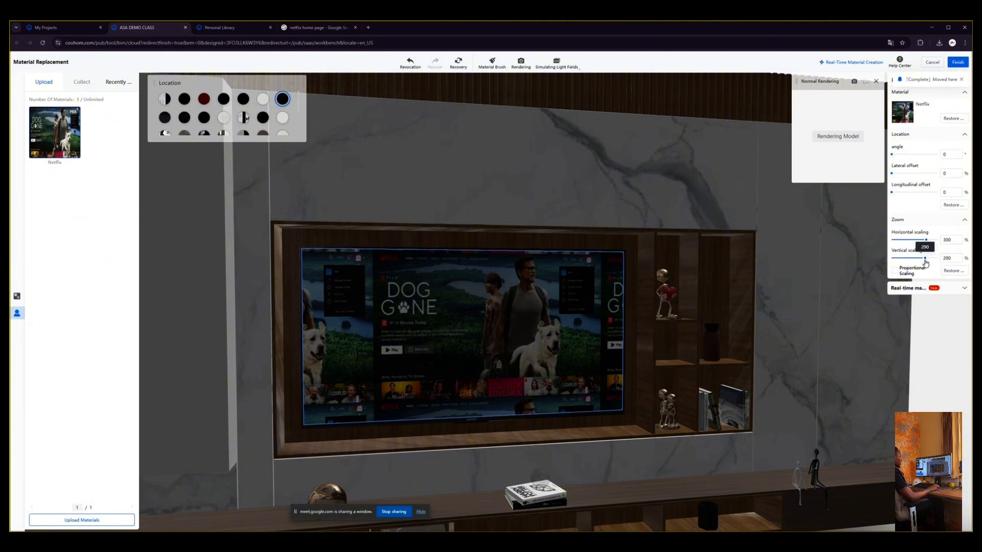
click(958, 257)
click(957, 257)
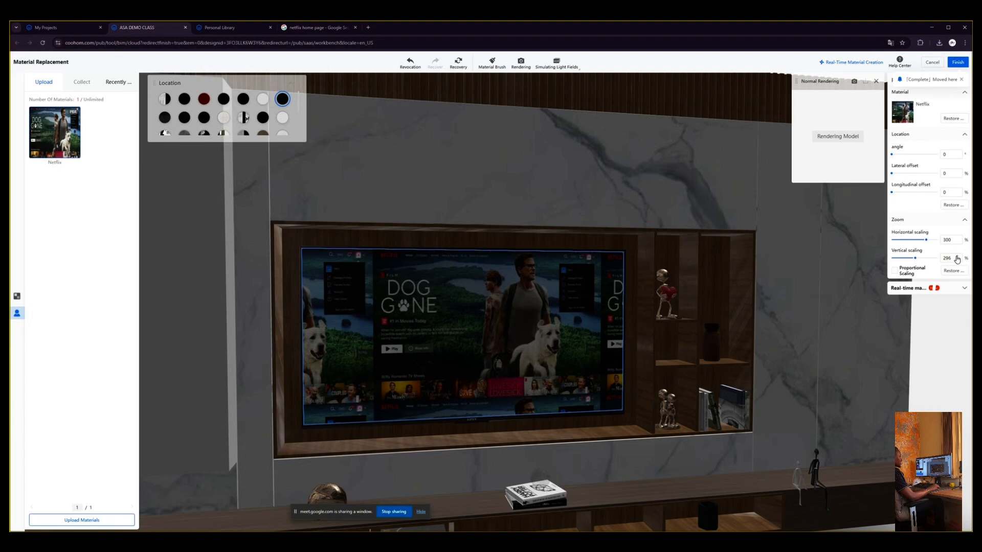
click(958, 257)
drag(893, 196, 902, 195)
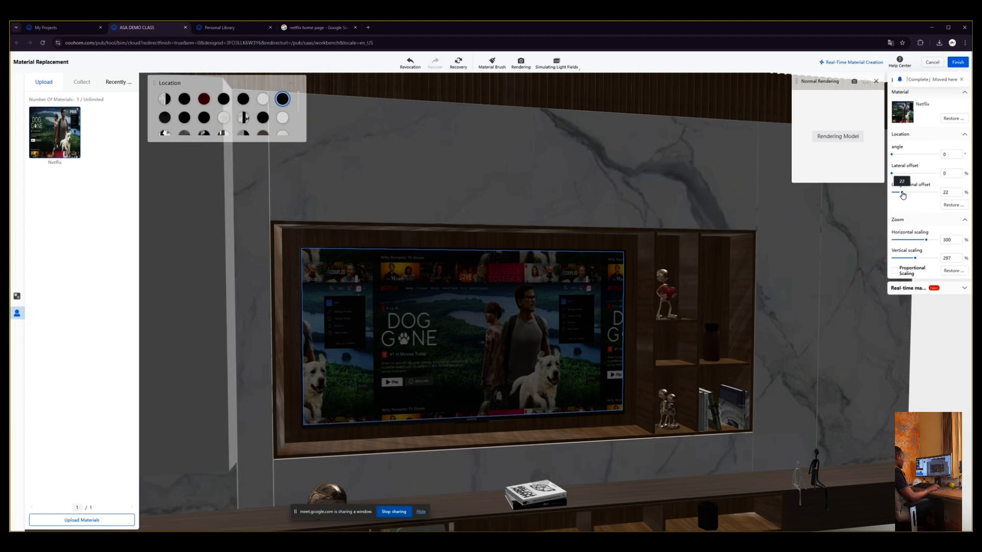
drag(904, 196, 906, 195)
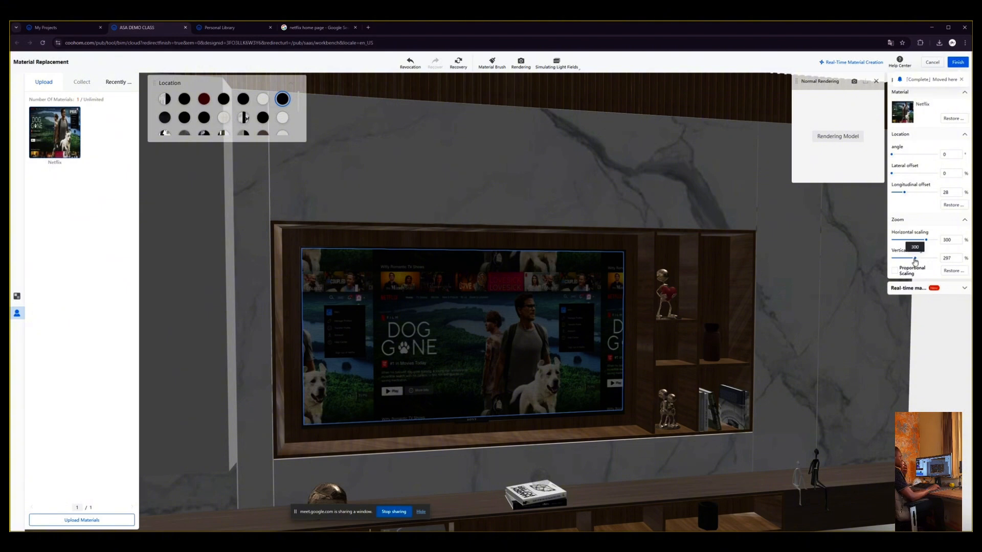
Fit the Netflix image to the TV screen with 430% horizontal scaling, 410% vertical scaling and a 24% lateral offset.
drag(915, 261, 924, 262)
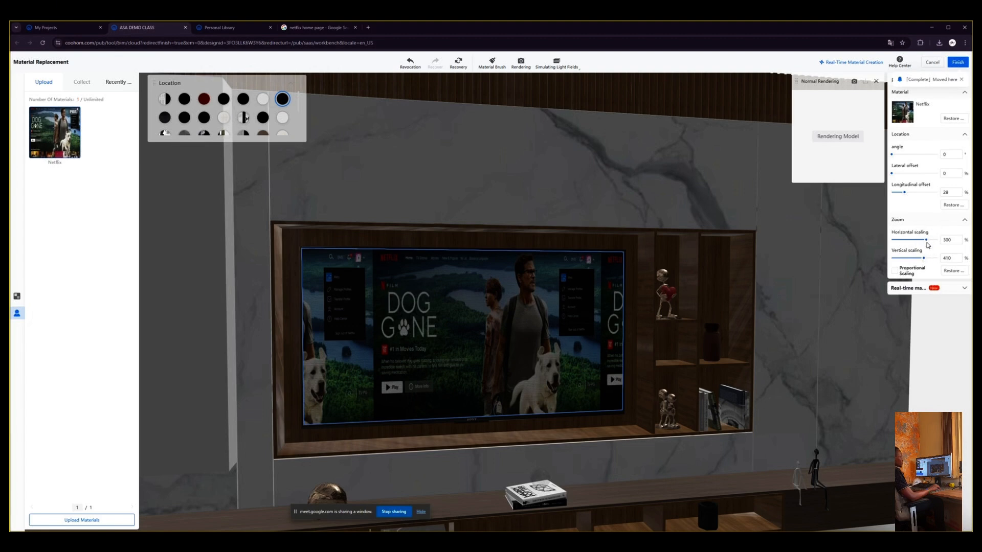
drag(933, 243, 940, 244)
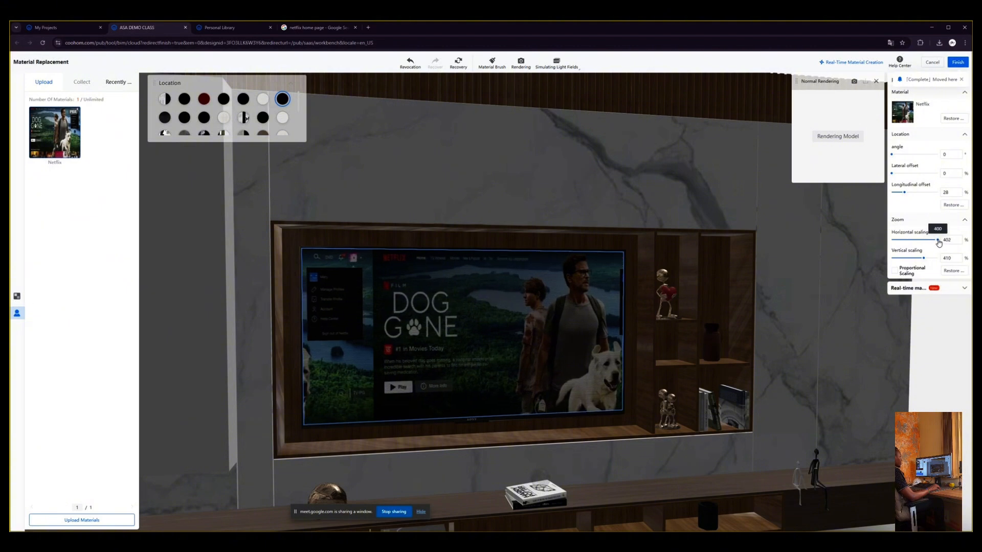
drag(891, 175, 904, 179)
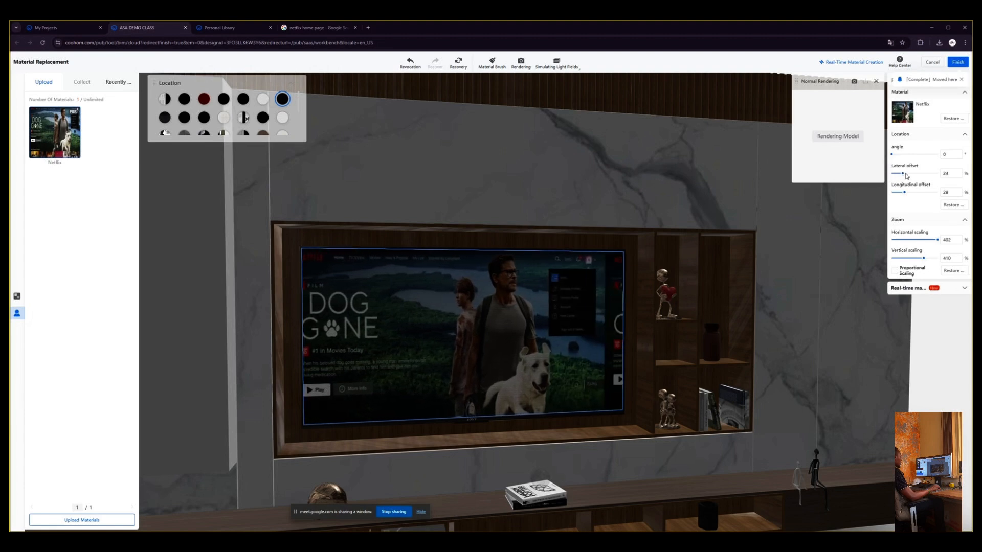
click(958, 239)
drag(914, 240, 917, 246)
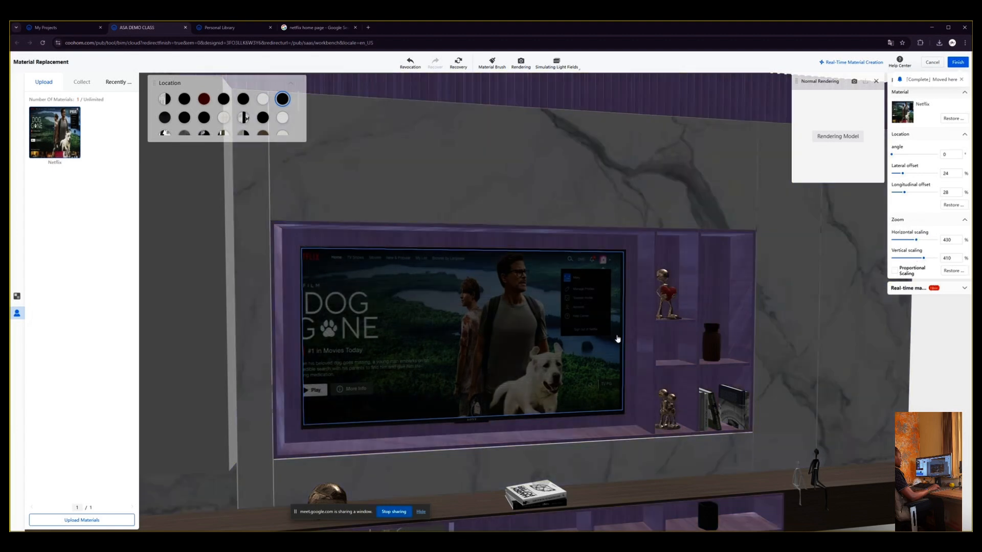
Finish the material replacement and check the updated TV wall unit in the main lounge.
scroll(572, 288, down, 10)
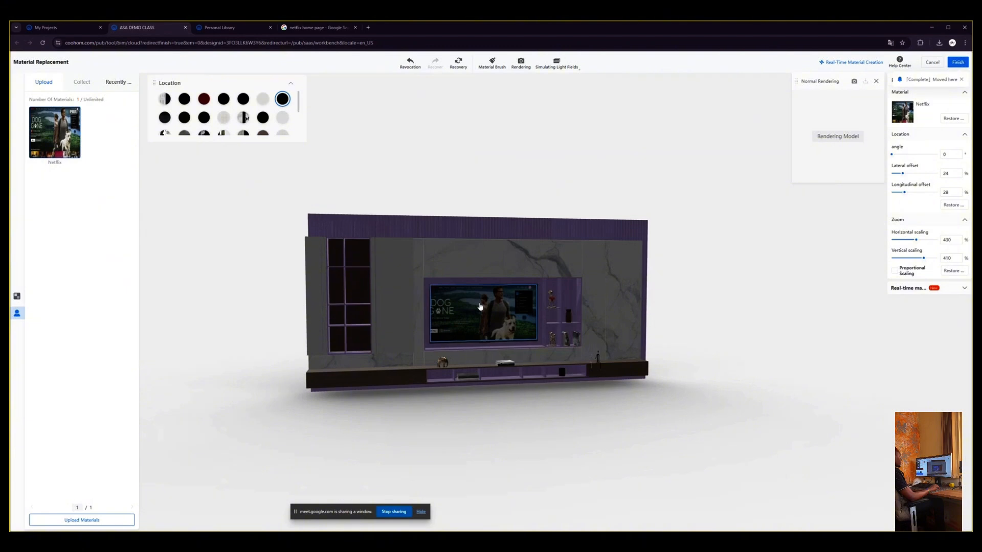
scroll(516, 307, up, 5)
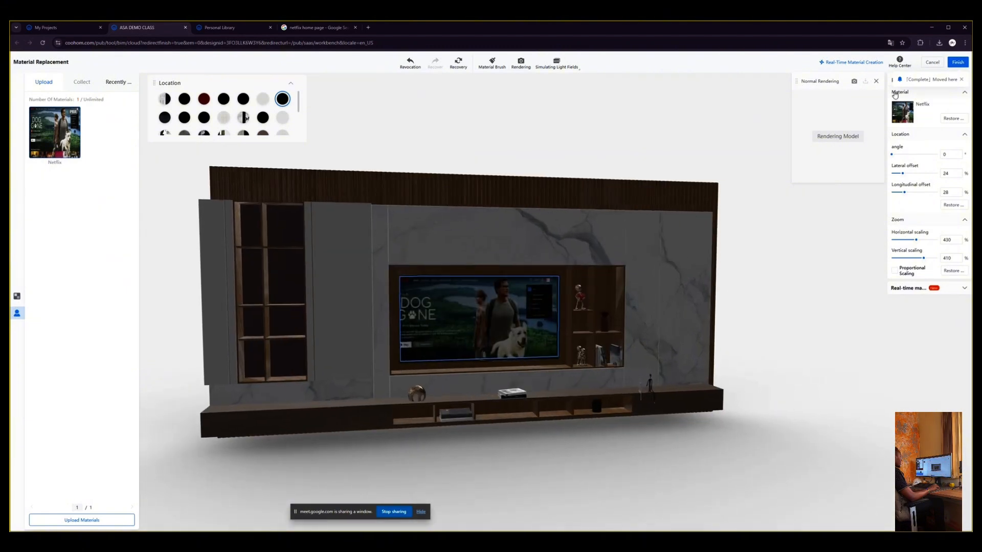
click(957, 63)
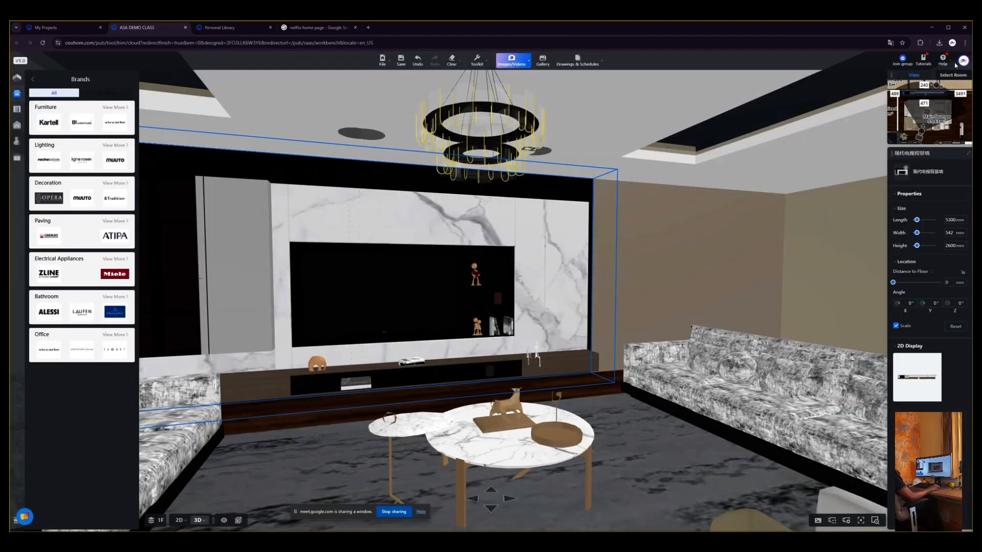
drag(667, 277, 658, 254)
click(656, 232)
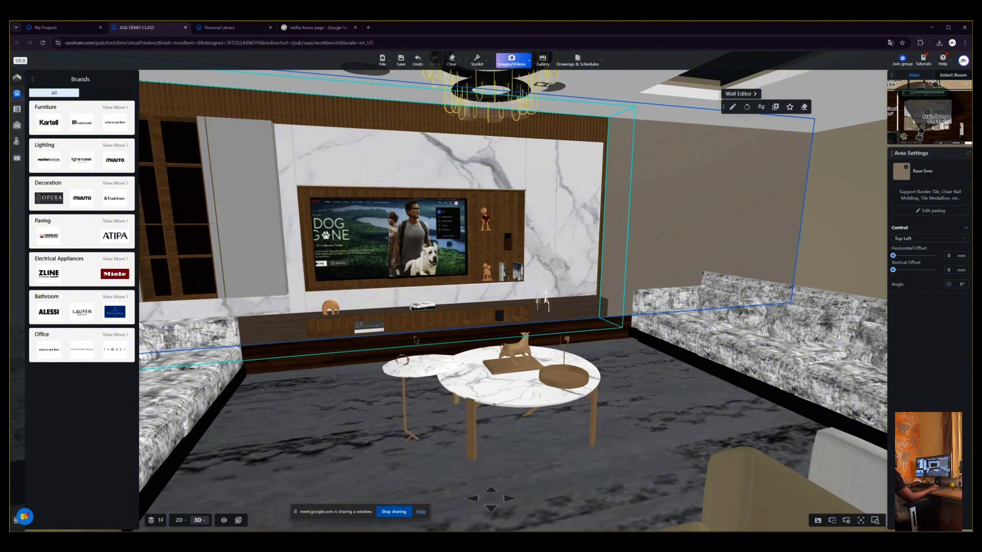
drag(302, 426, 354, 451)
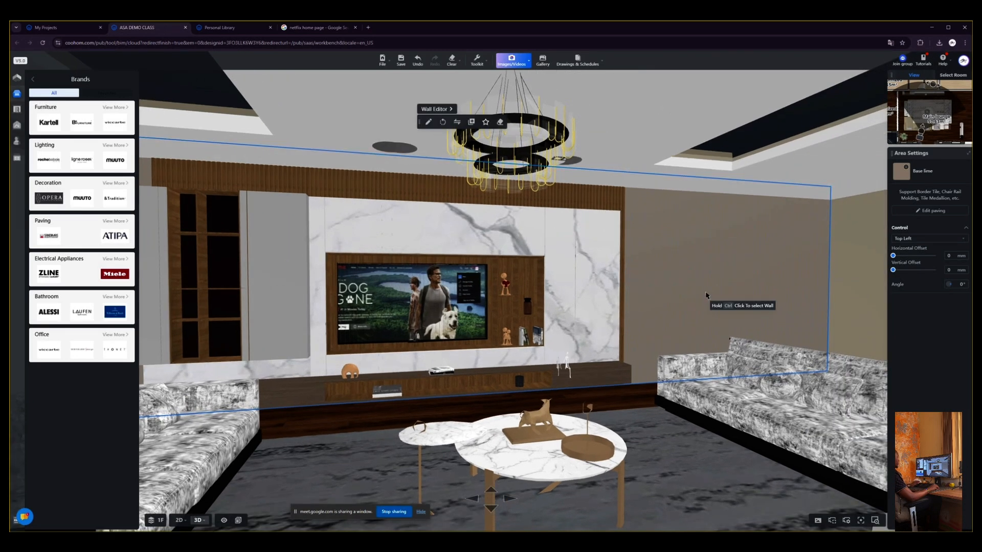
Examine the walls, patterned sofa, chandelier and ceiling around the TV wall unit in the 3D view.
click(695, 278)
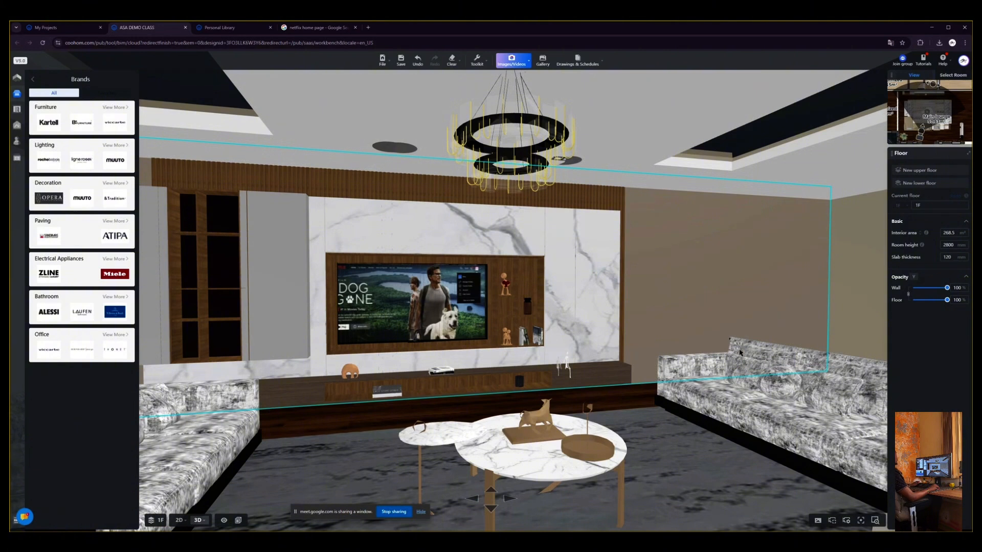
click(799, 428)
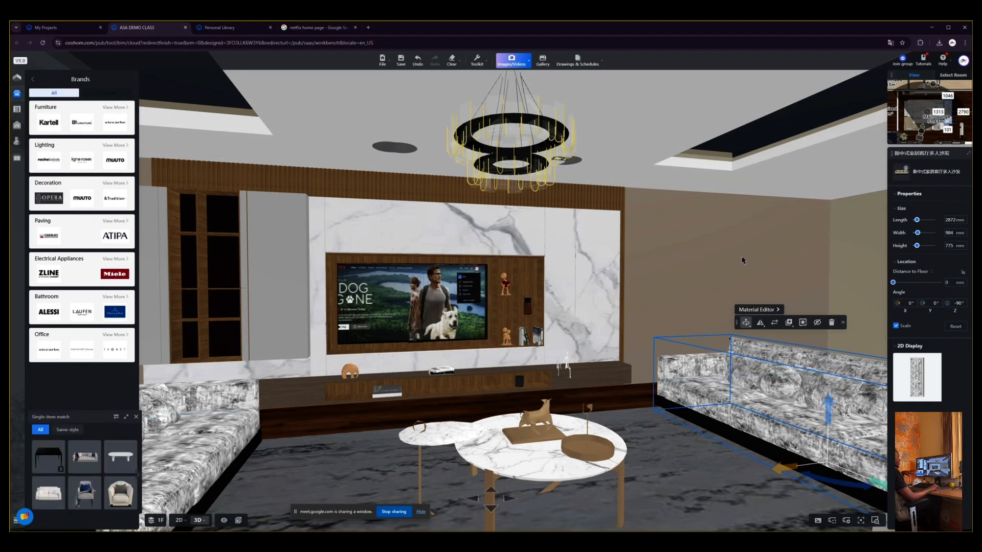
drag(743, 260, 549, 261)
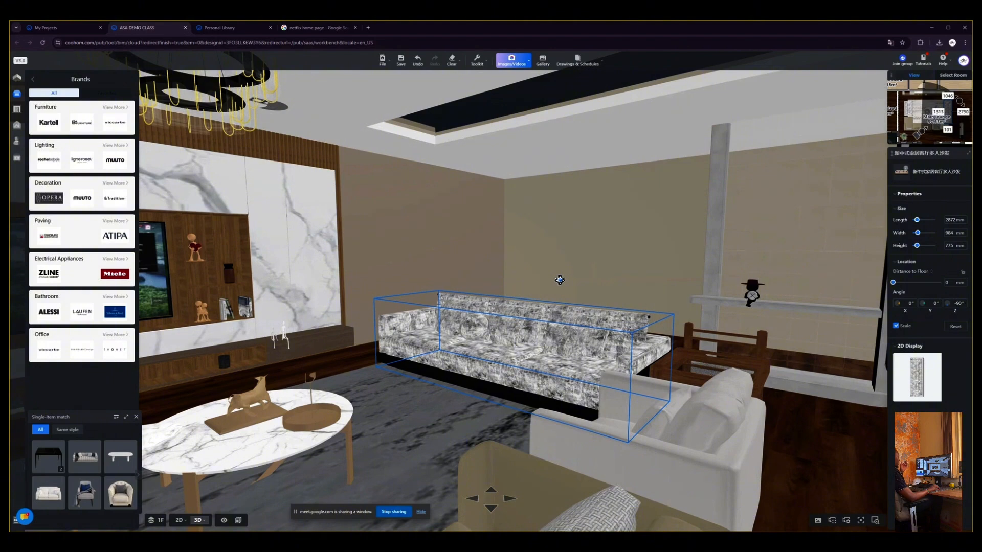
right_drag(454, 244, 596, 267)
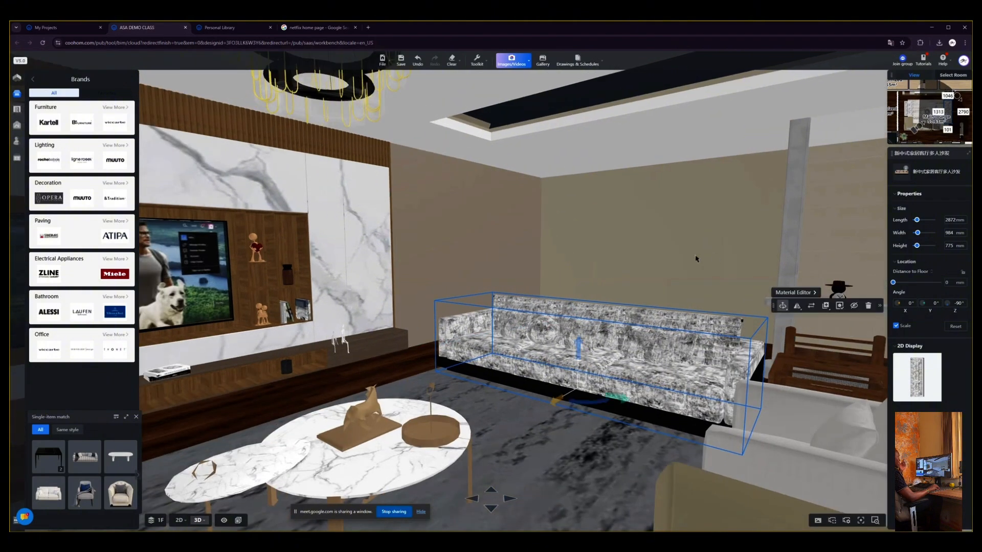
right_drag(696, 259, 607, 258)
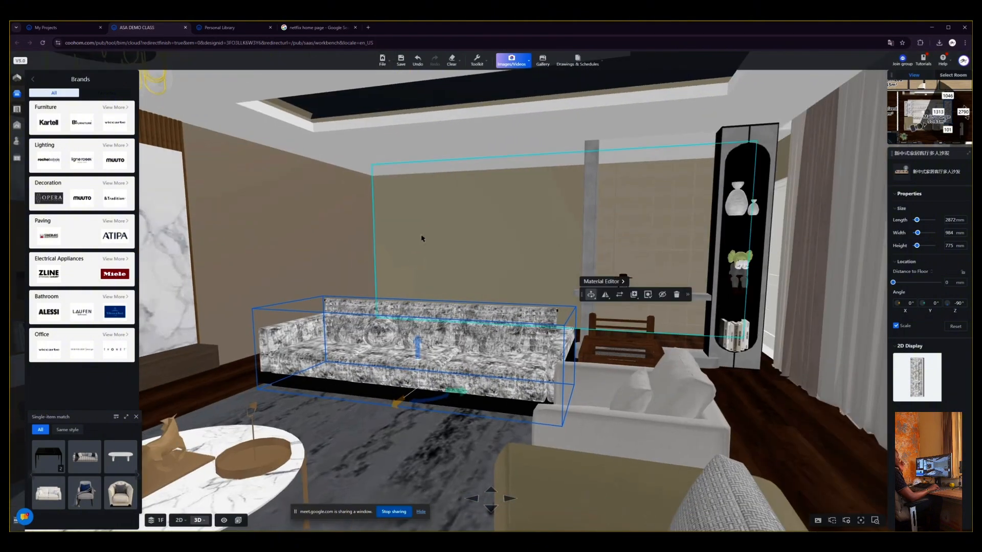
right_drag(422, 239, 526, 263)
right_drag(295, 138, 351, 195)
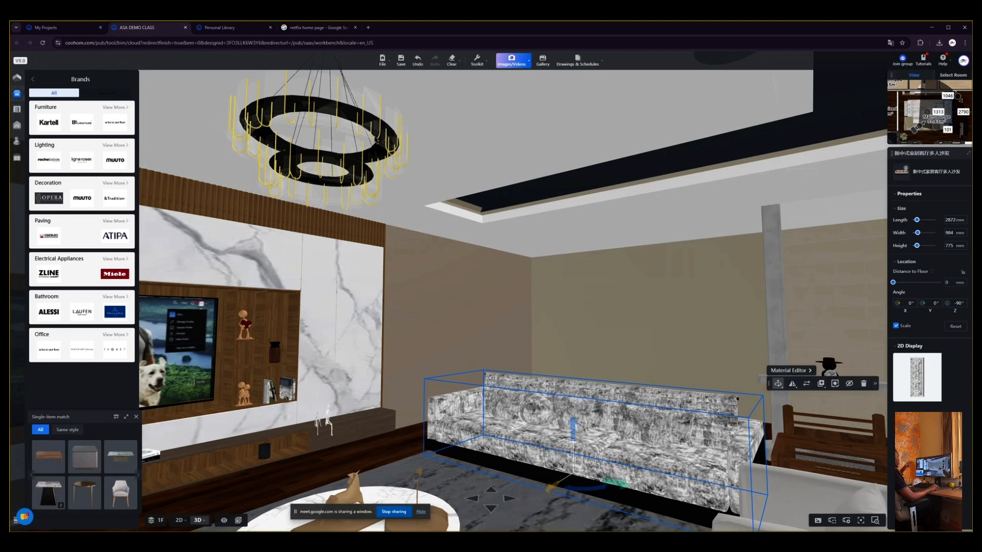
click(449, 194)
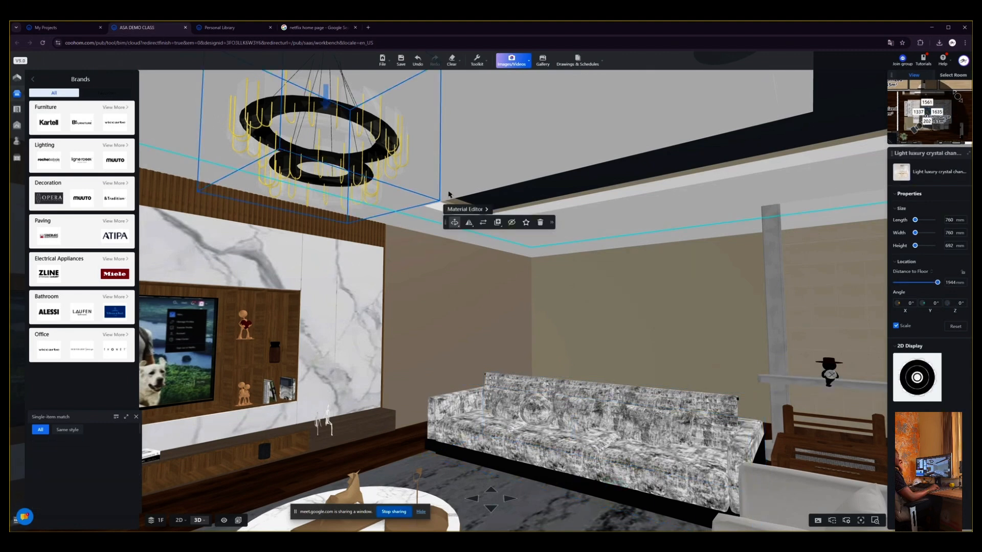
click(501, 224)
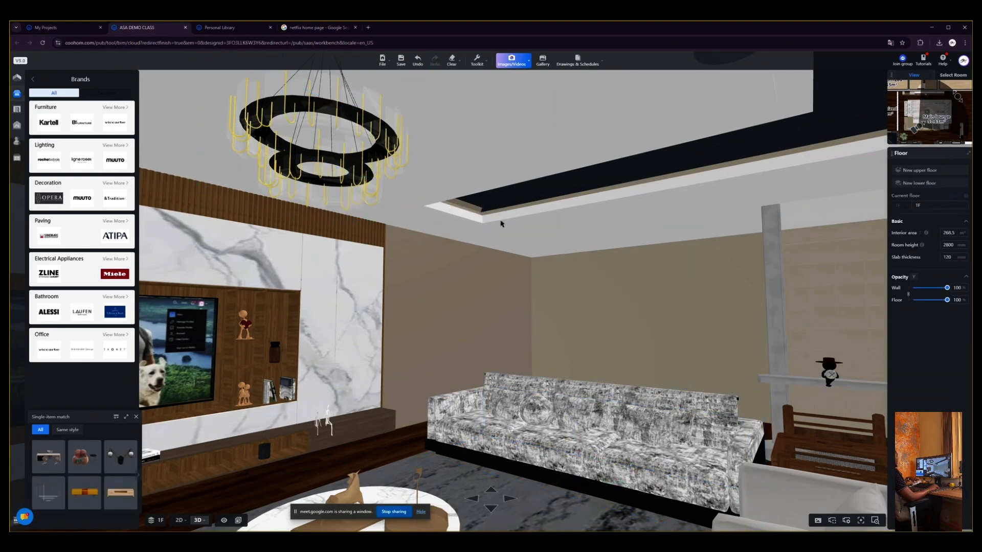
Open the Main lounge 360° walkthrough render from the gallery and look around the TV wall, sofas and rug.
mouse_move(543, 61)
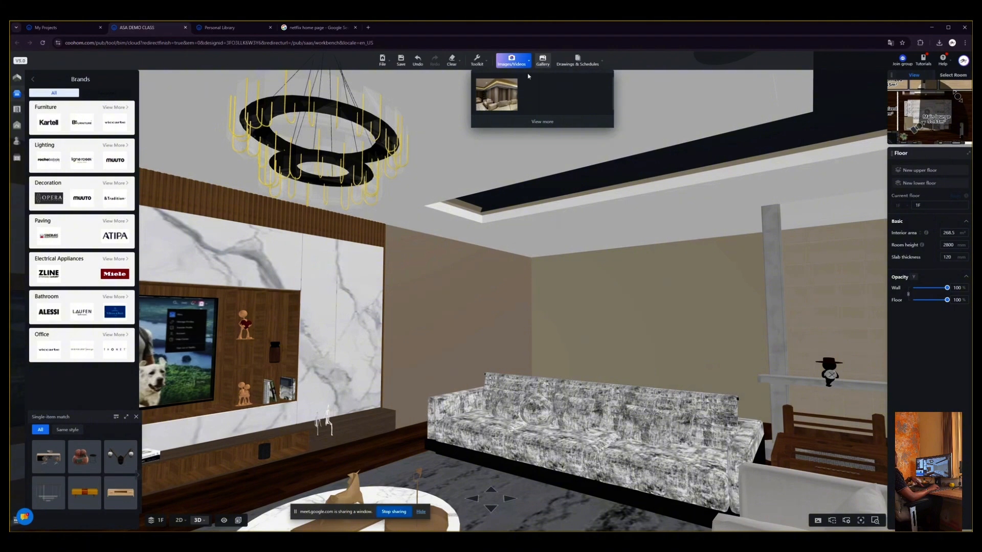
click(501, 86)
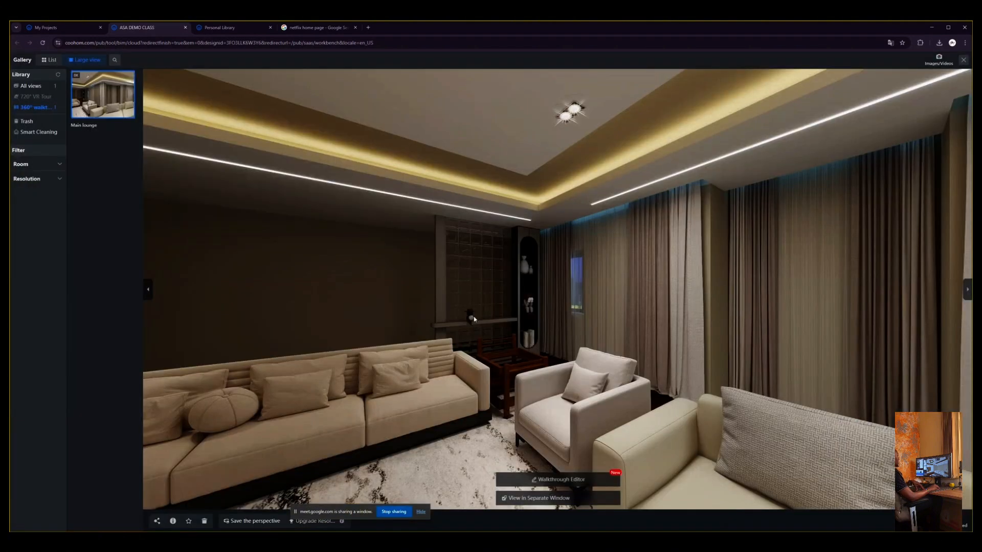
drag(377, 333, 612, 325)
drag(369, 321, 555, 315)
drag(398, 319, 550, 275)
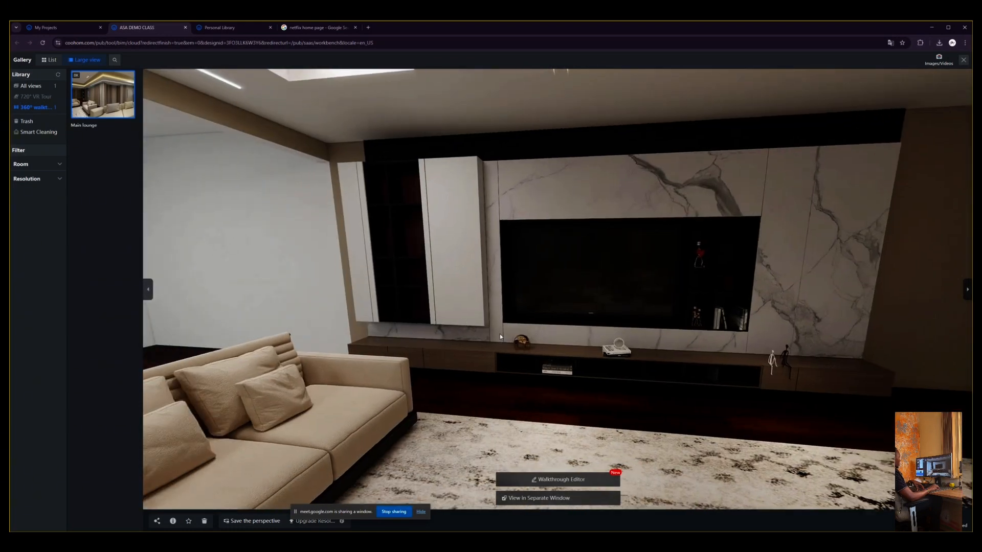
drag(403, 402, 506, 171)
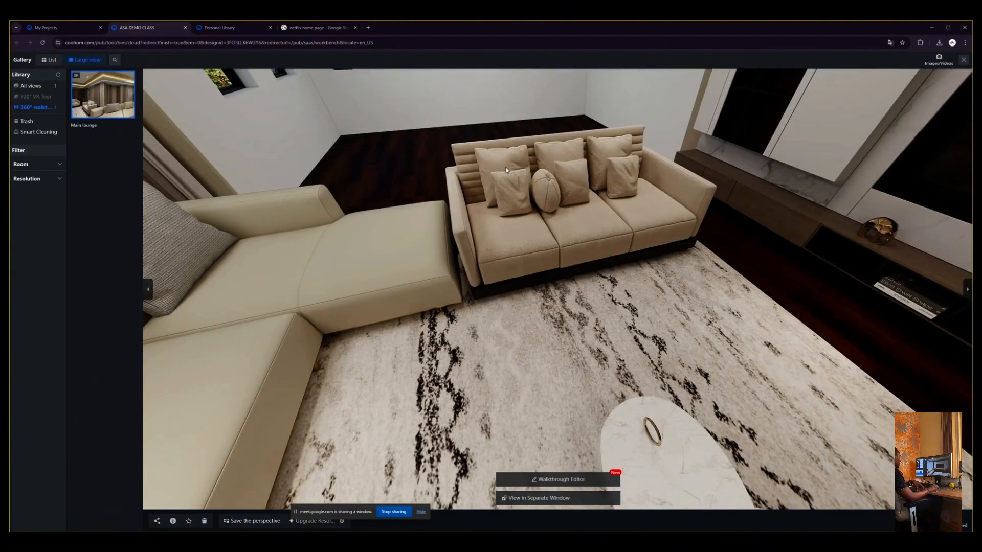
drag(900, 231, 447, 332)
drag(662, 301, 520, 357)
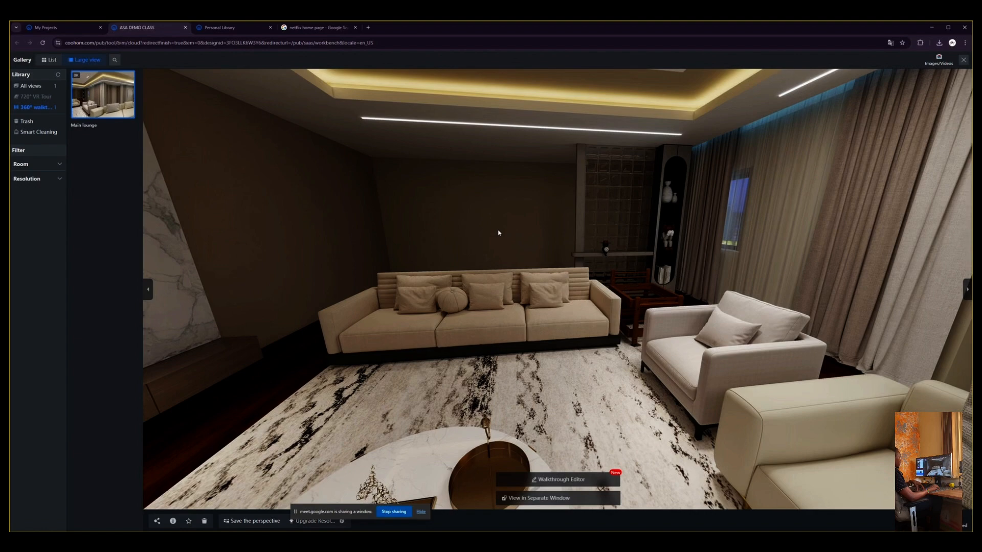
Open the 360° walkthrough render settings, then return to the gallery render and examine the sofas, armchair and rug.
click(939, 60)
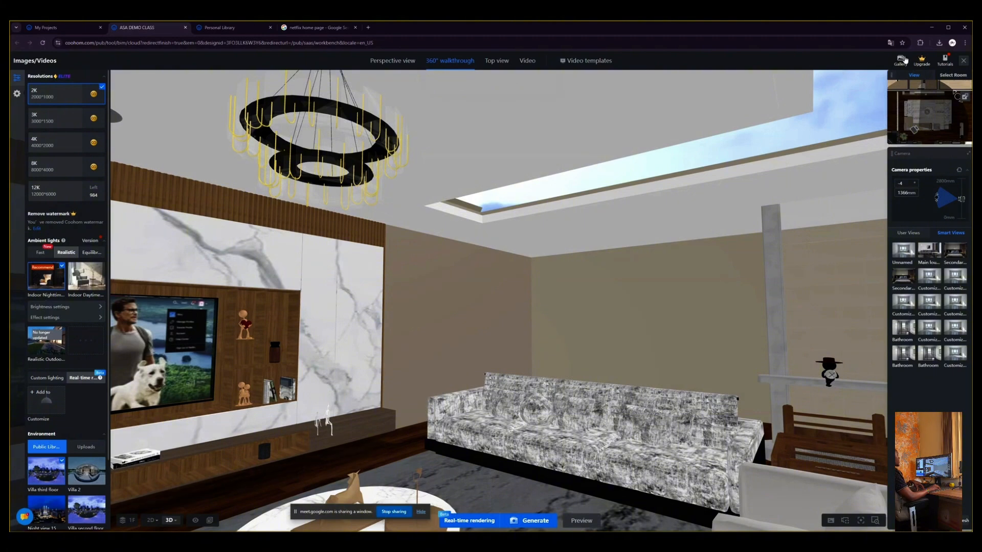
click(904, 60)
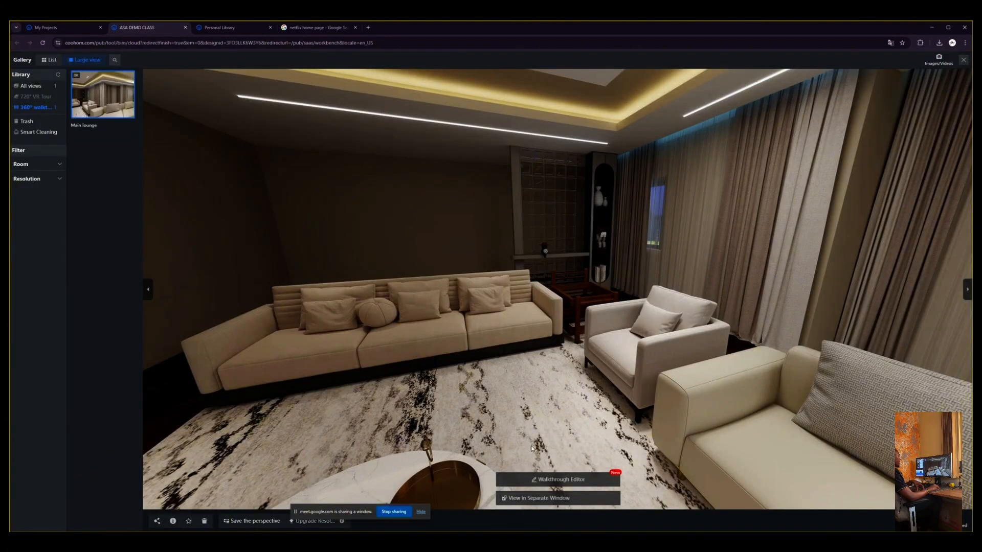
drag(531, 448, 511, 312)
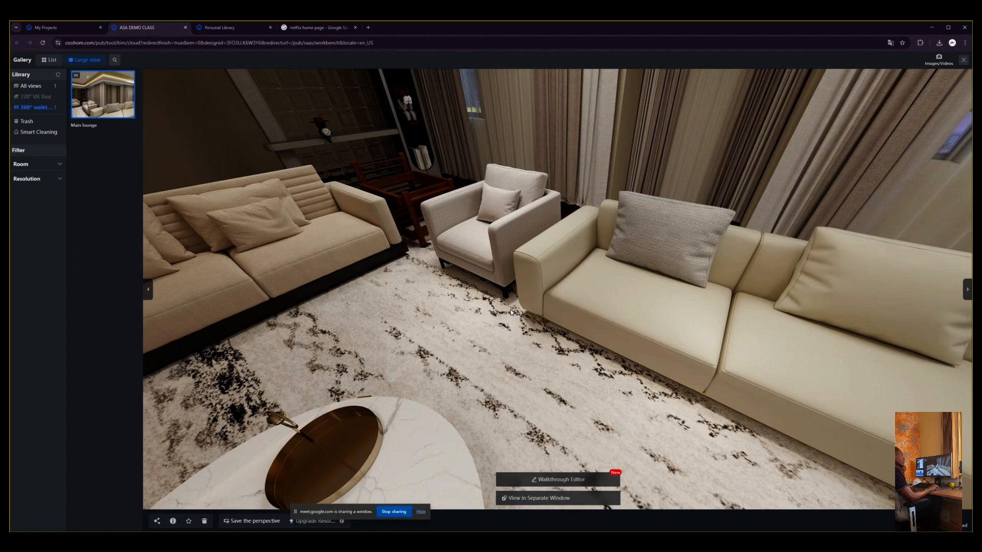
Look around the Main lounge 360° render, examining the armchair, sofas, TV wall and curtains.
scroll(542, 349, down, 1)
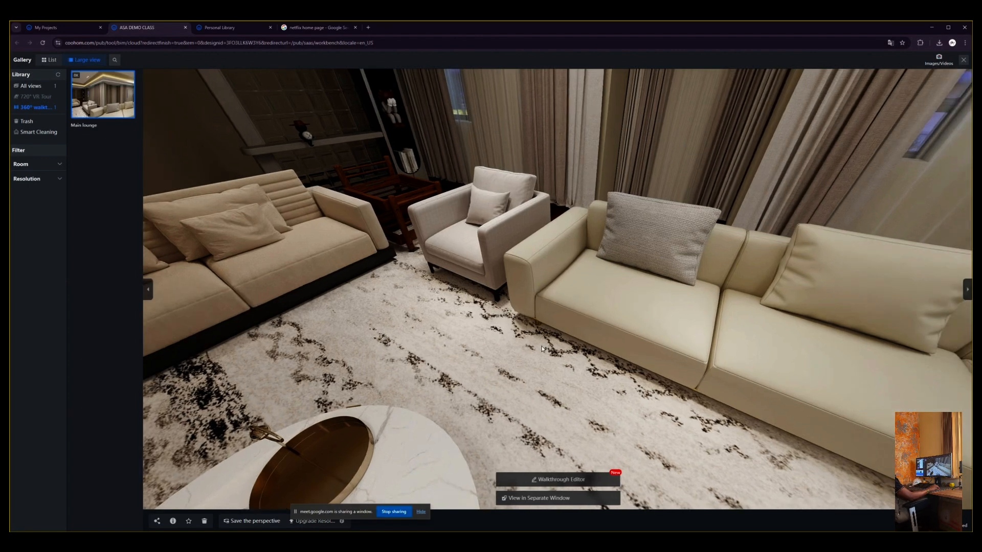
scroll(717, 317, up, 1)
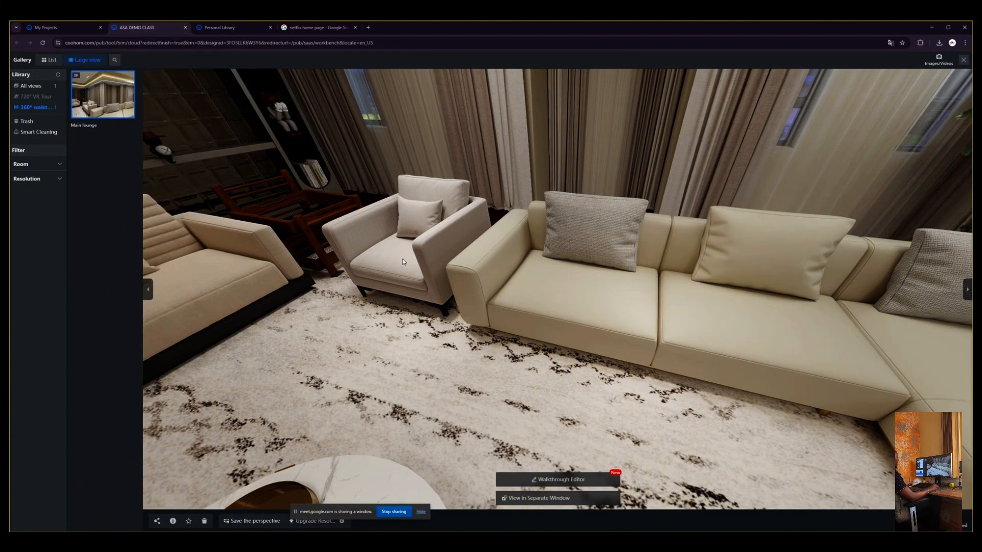
drag(404, 259, 654, 276)
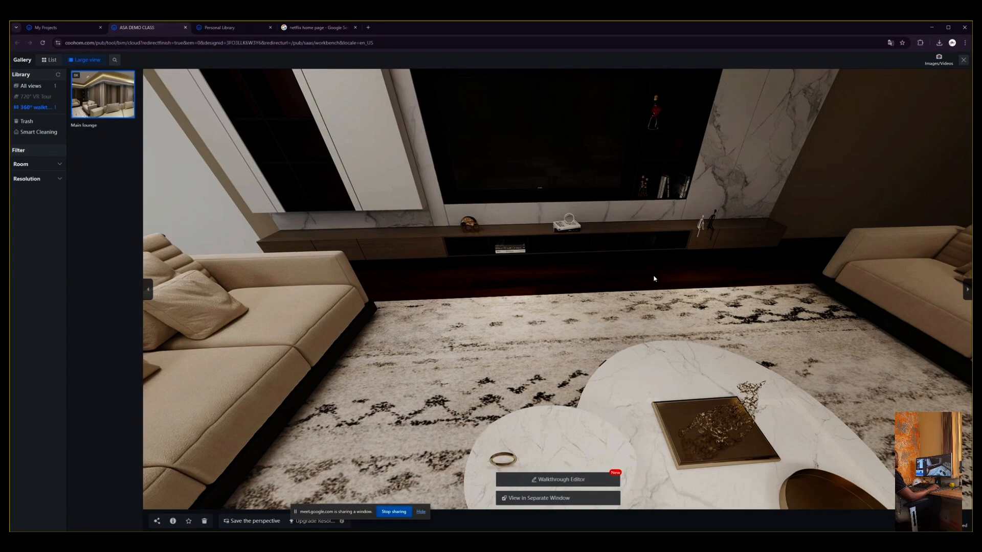
click(653, 275)
drag(470, 306, 480, 251)
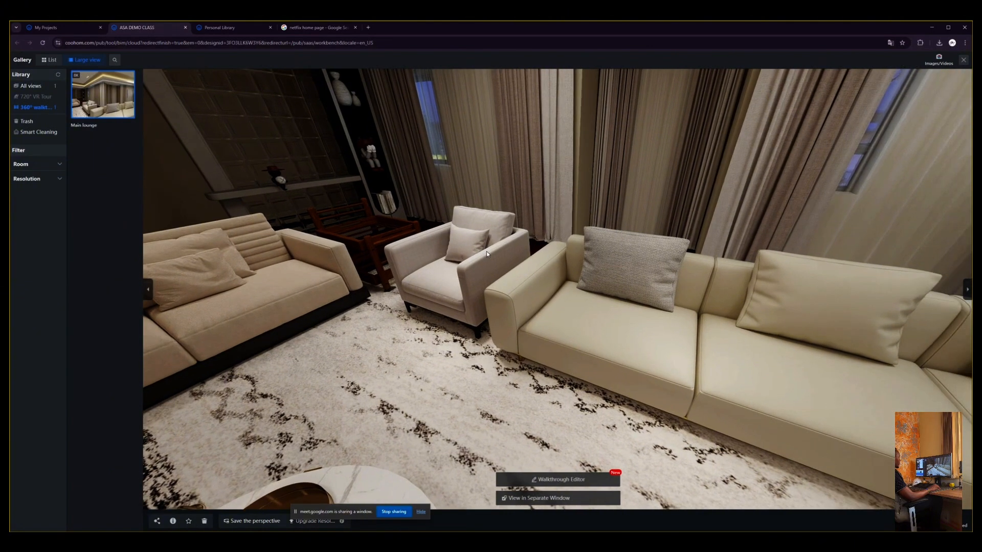
Return from the gallery to the 3D design and apply the grey sofa cushion's woven fabric to the white armchair.
click(940, 59)
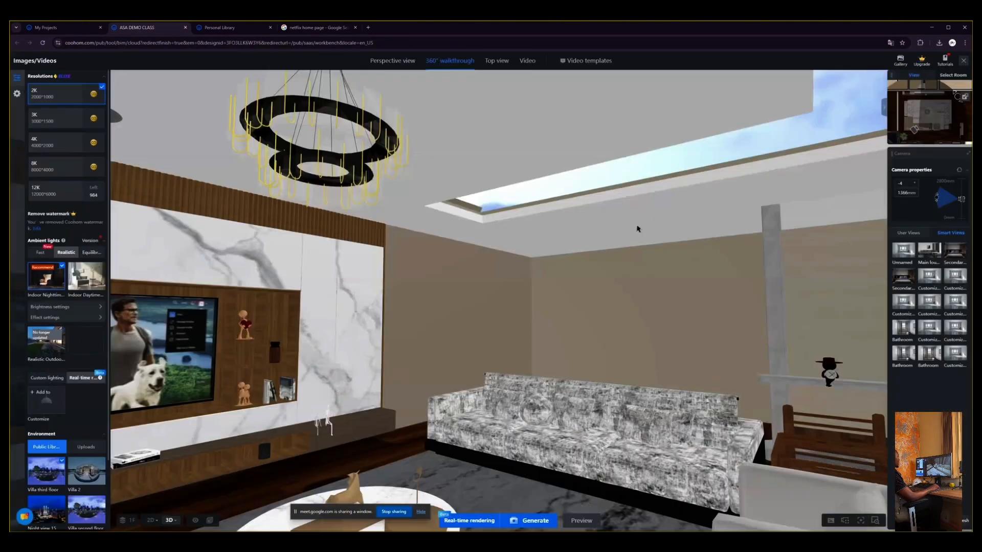
drag(637, 229, 604, 333)
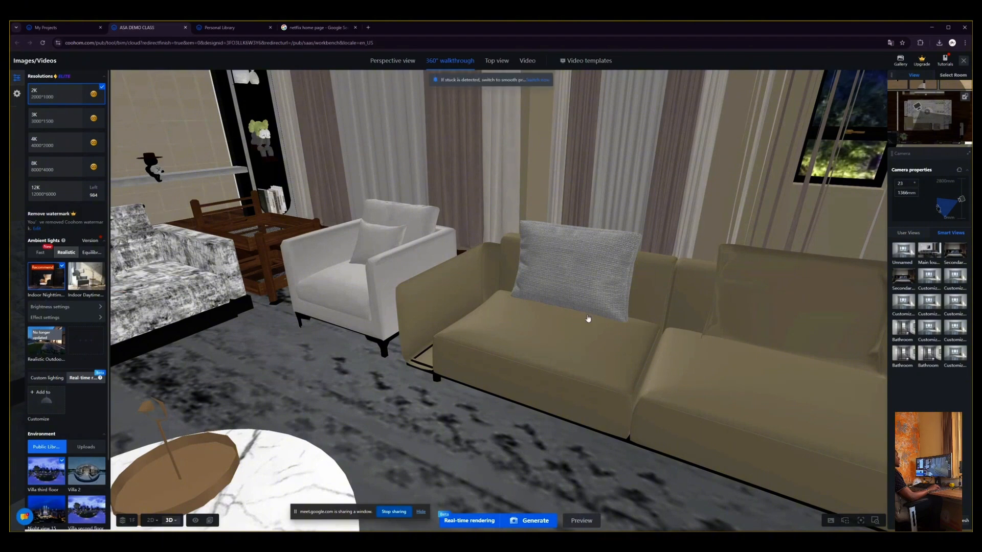
key(Escape)
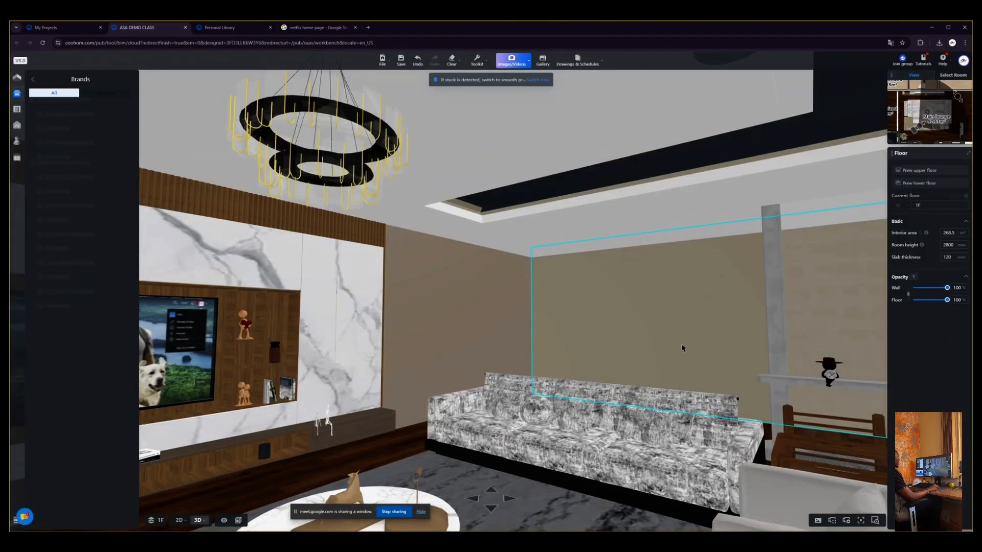
drag(701, 404, 656, 339)
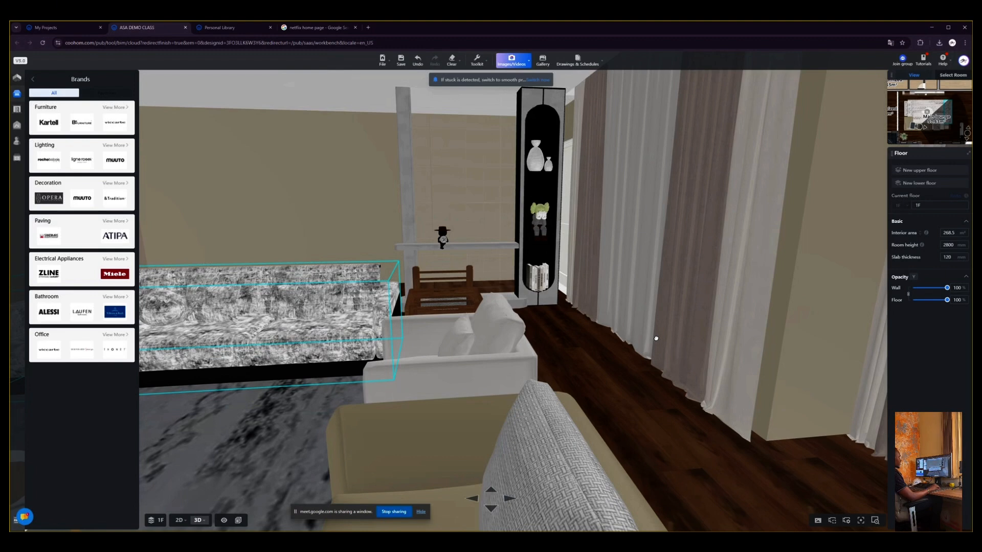
drag(656, 339, 633, 278)
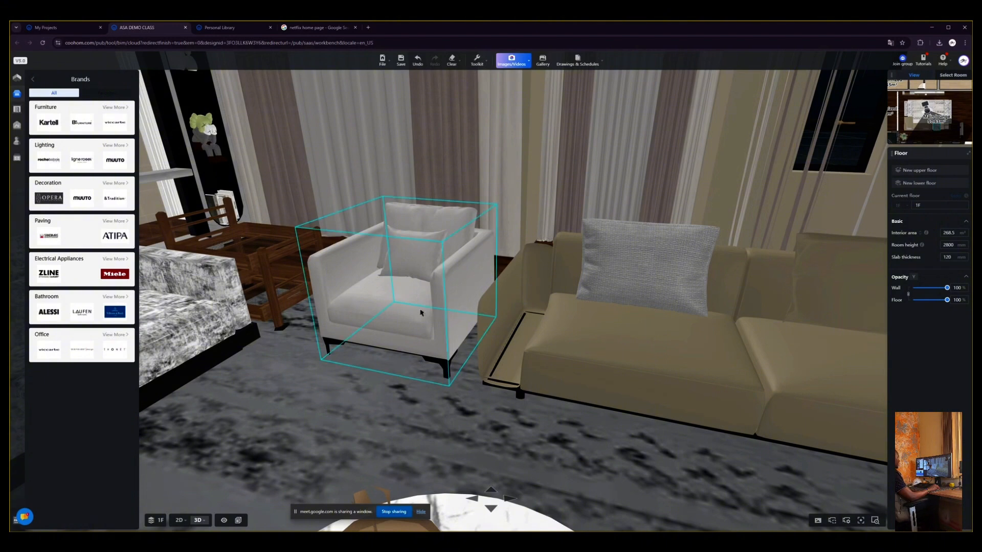
key(m)
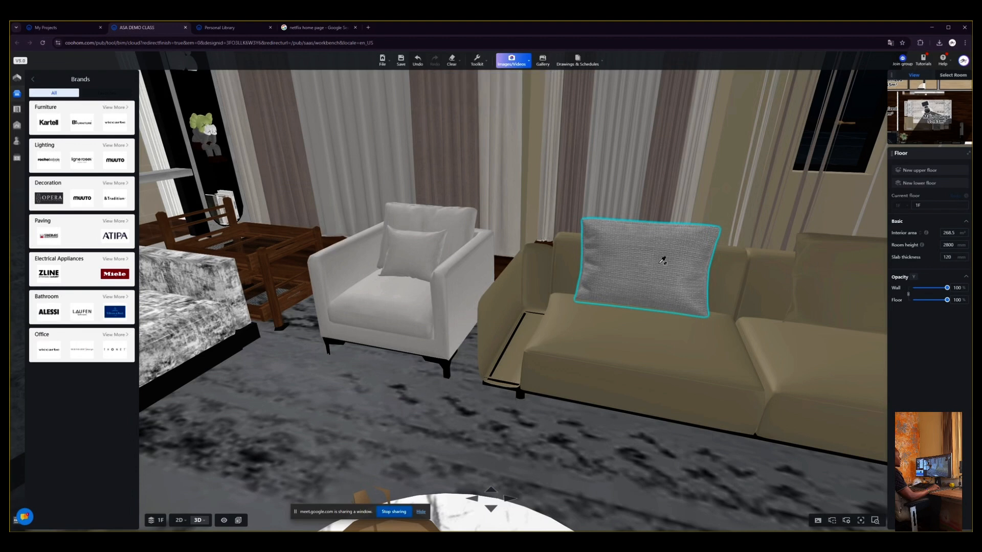
click(661, 262)
click(451, 284)
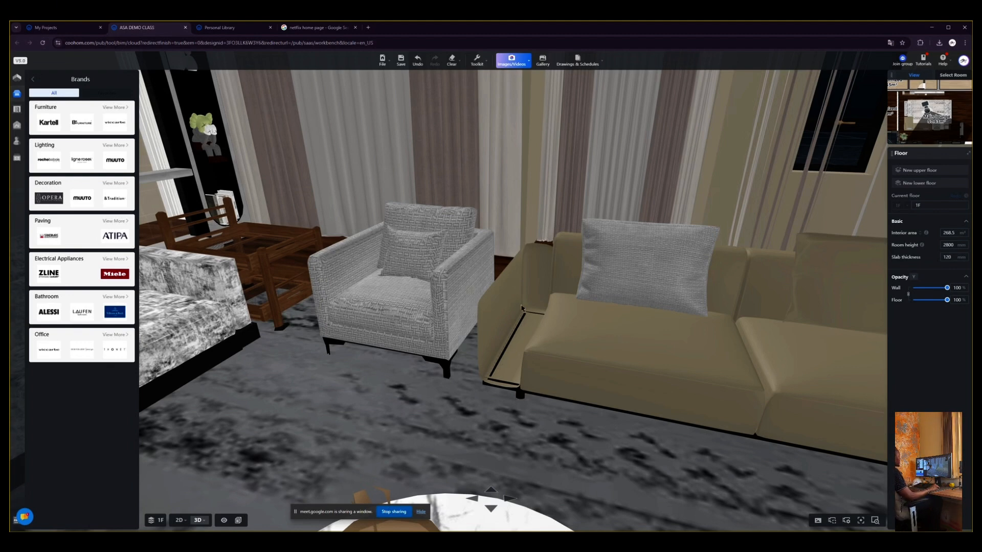
Check the sofas around the lounge, then open the 360° walkthrough render settings.
drag(521, 307, 401, 347)
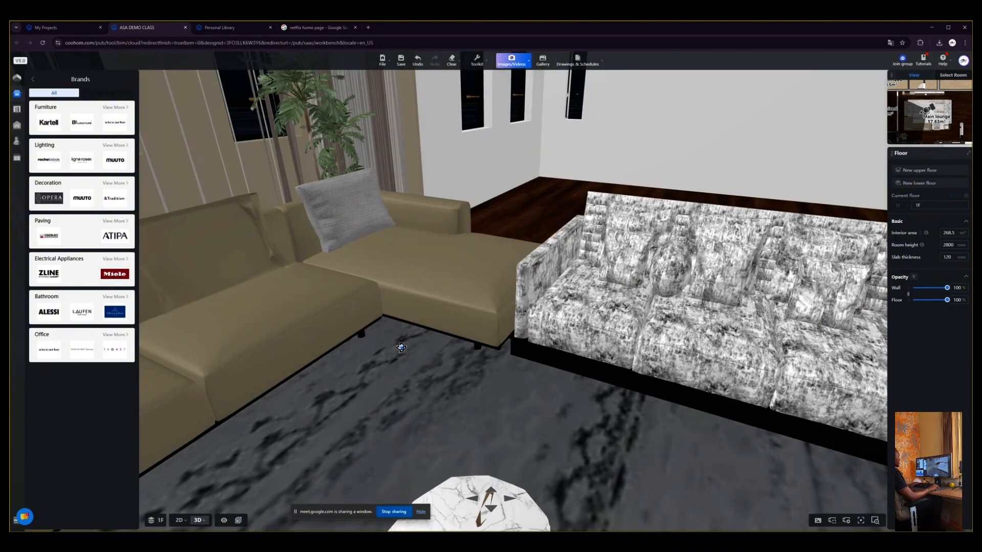
drag(401, 347, 383, 403)
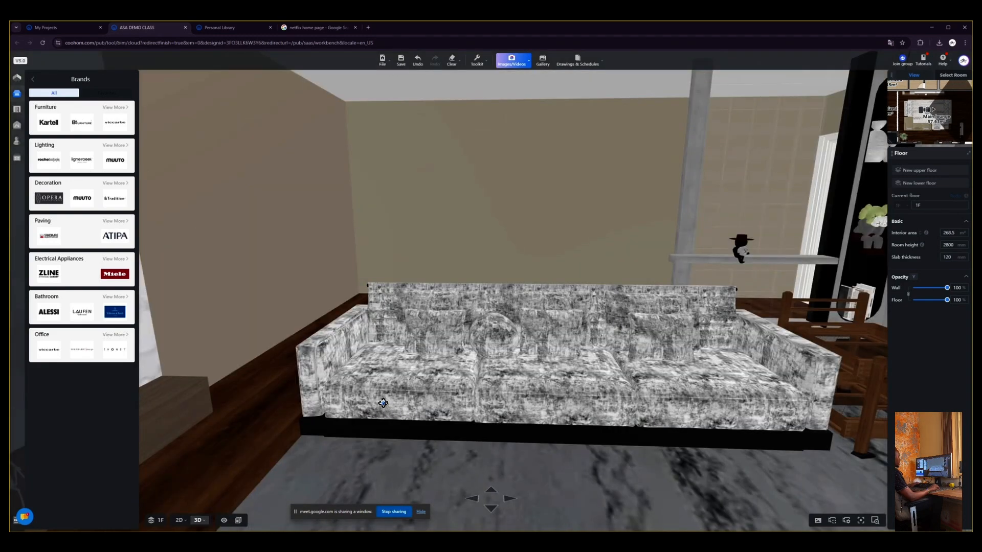
drag(383, 403, 257, 424)
mouse_move(511, 60)
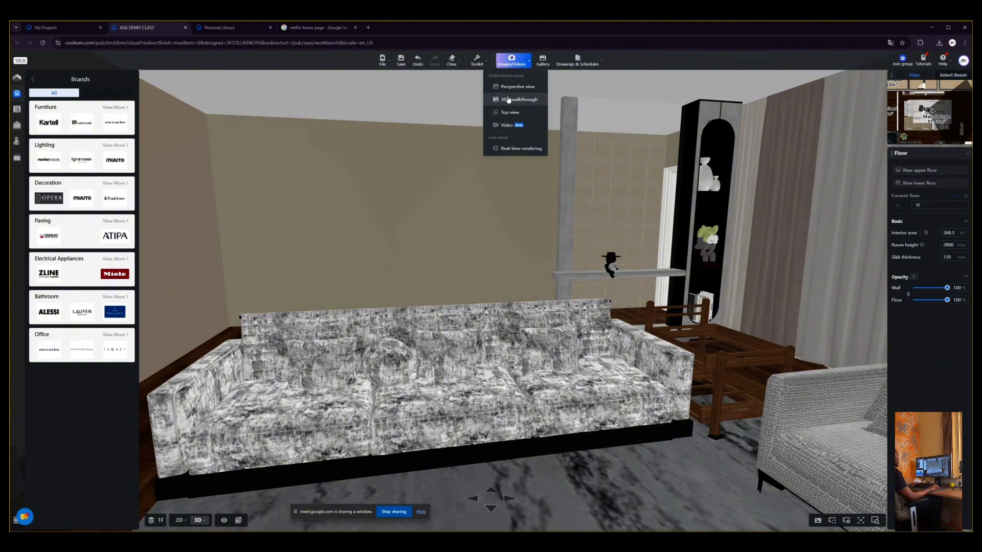
click(508, 100)
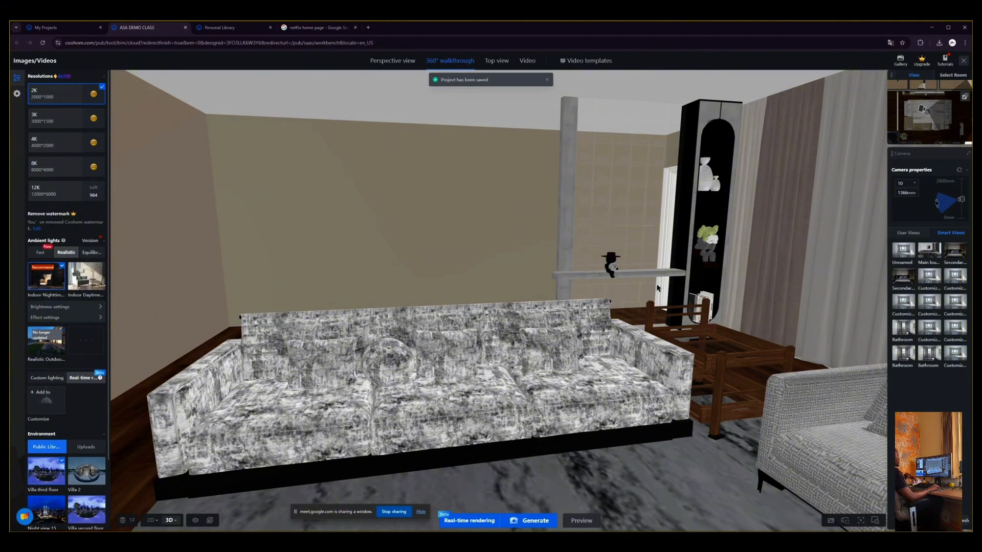
Save the camera angle of the earlier gallery render as a user view and load it for the walkthrough.
mouse_move(889, 72)
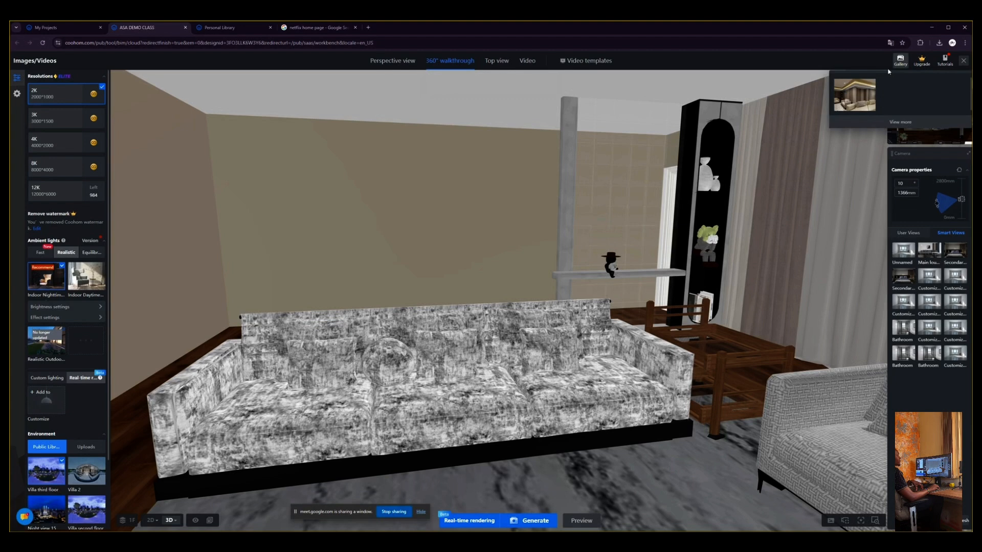
mouse_move(872, 106)
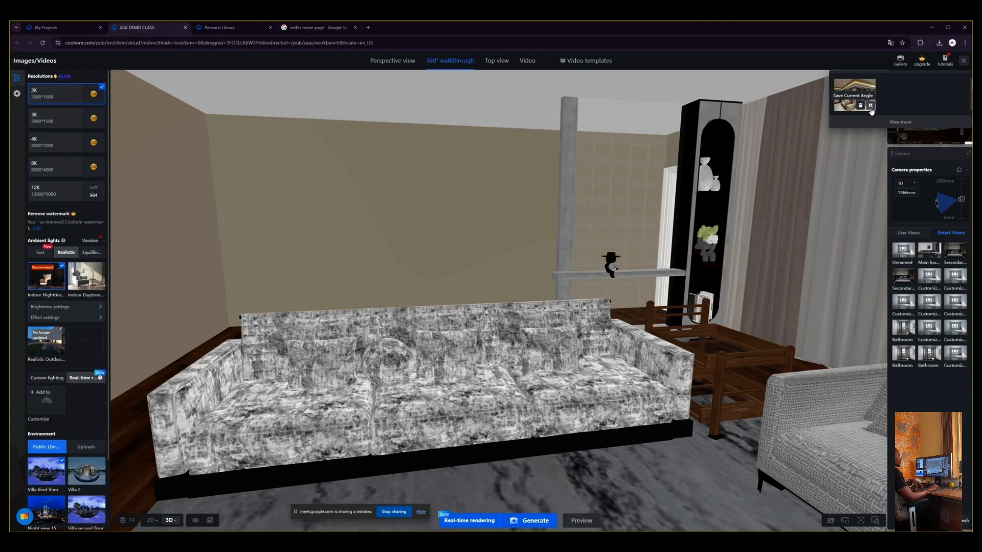
click(870, 106)
click(908, 234)
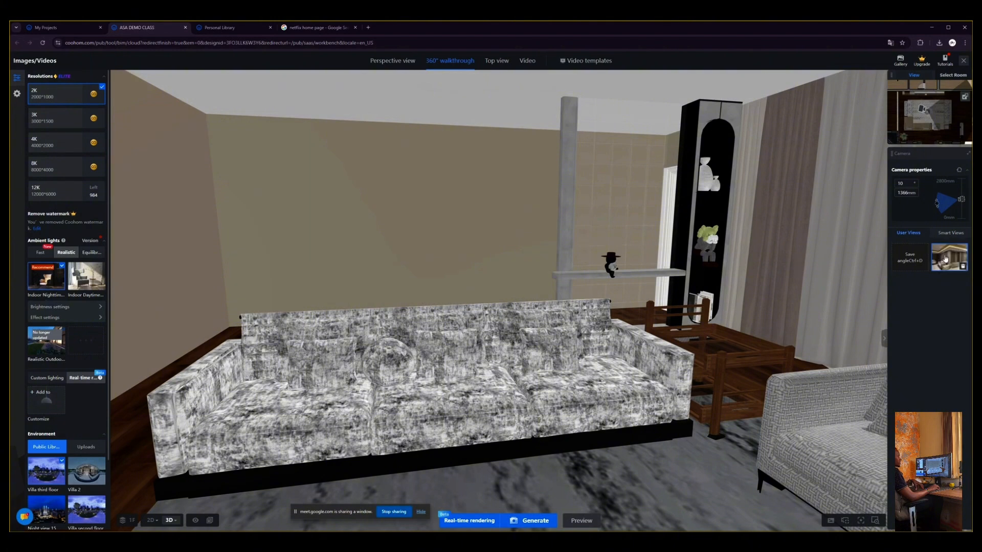
click(945, 259)
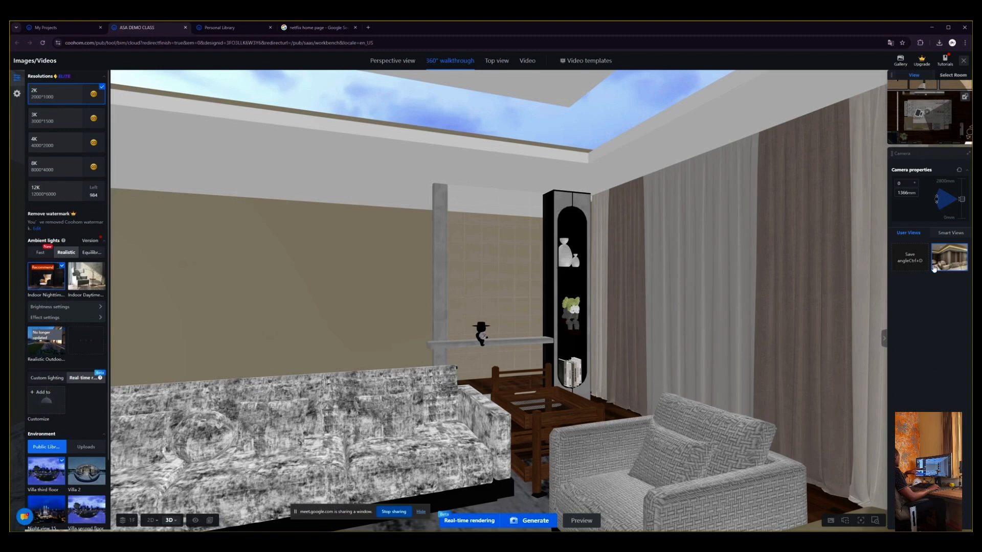
Try the Main lounge smart view as the walkthrough camera.
mouse_move(939, 263)
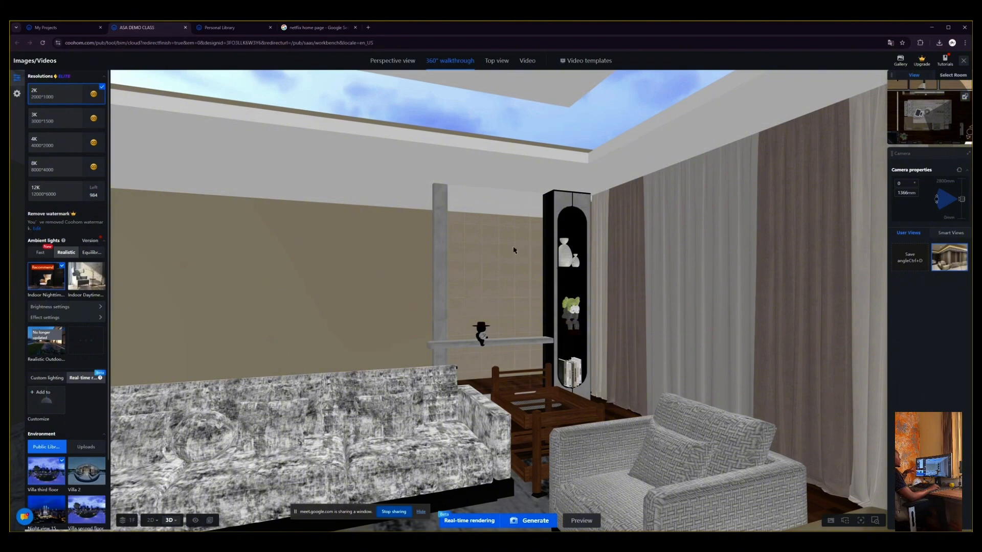
click(950, 233)
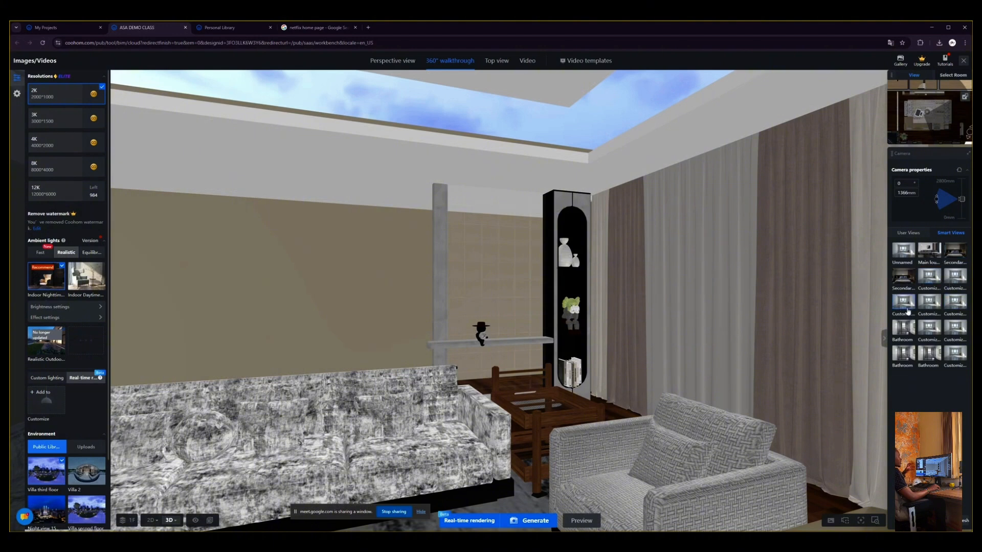
click(925, 254)
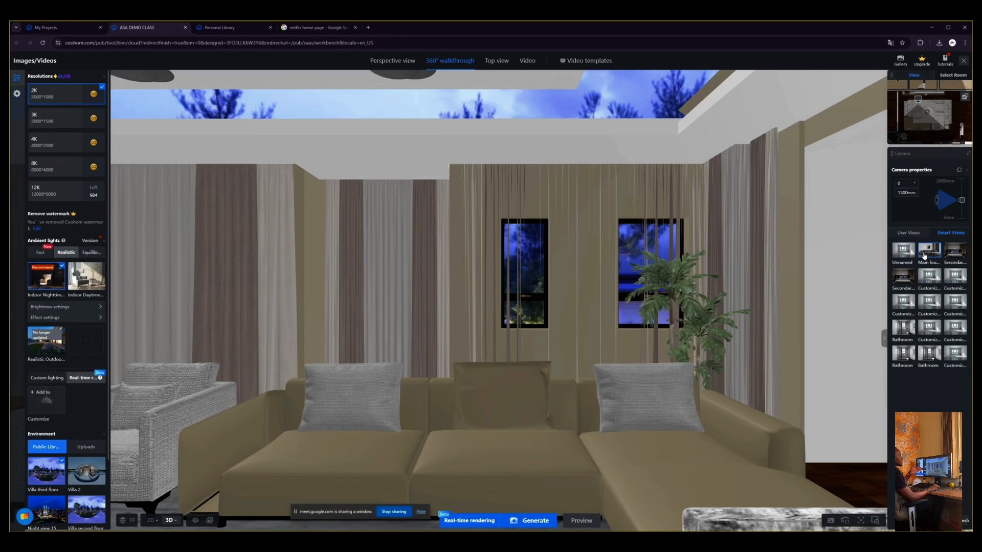
Load the saved user view, set the resolution to 8K and generate the 360° walkthrough render.
click(909, 233)
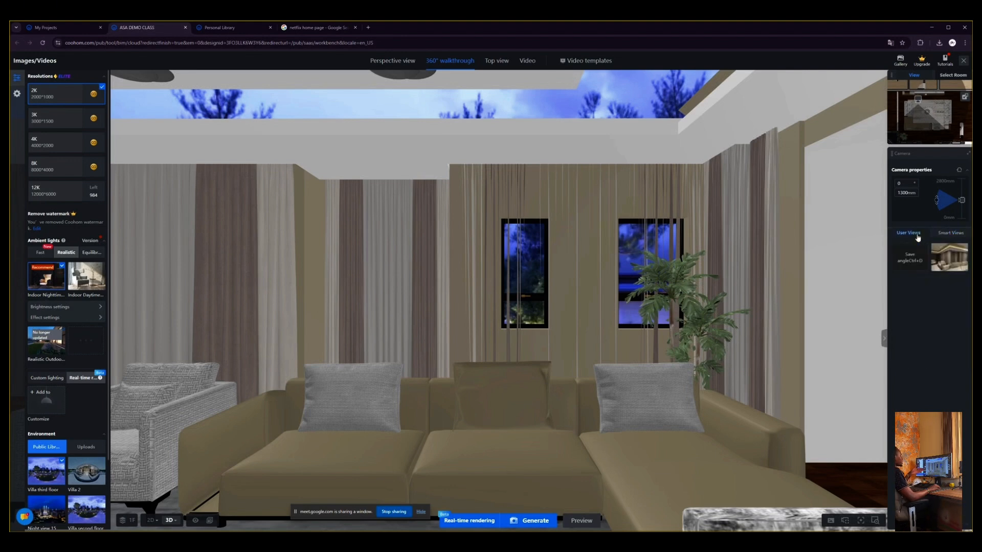
click(946, 264)
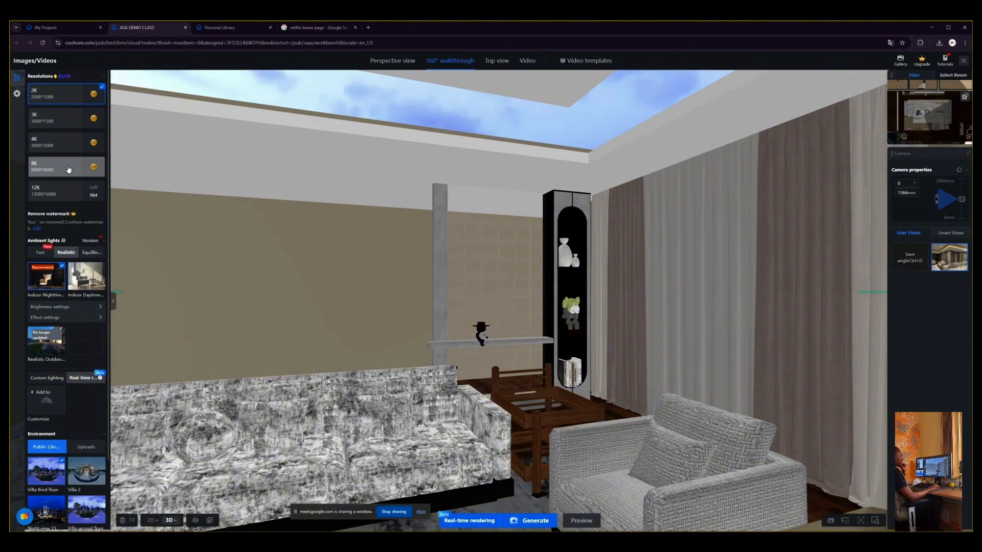
click(69, 169)
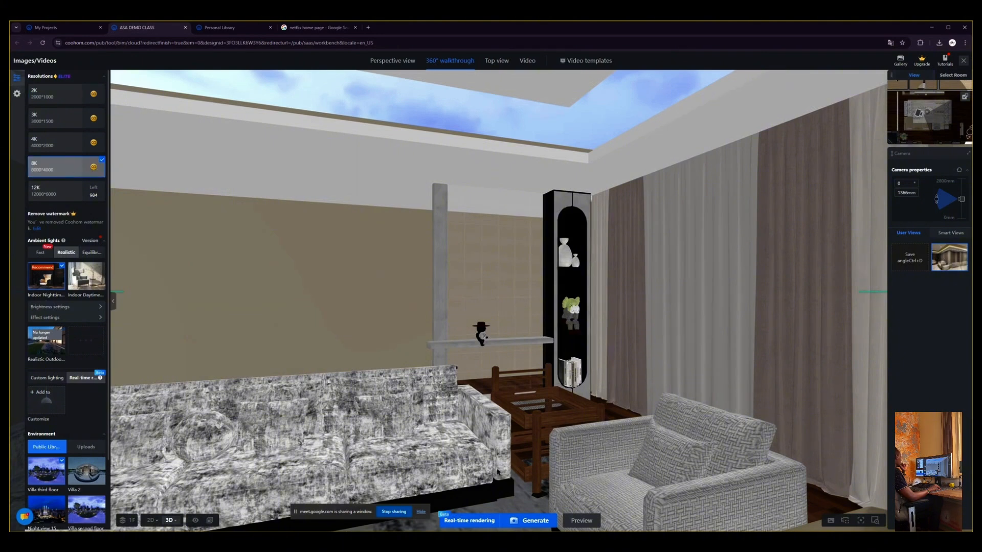
click(512, 524)
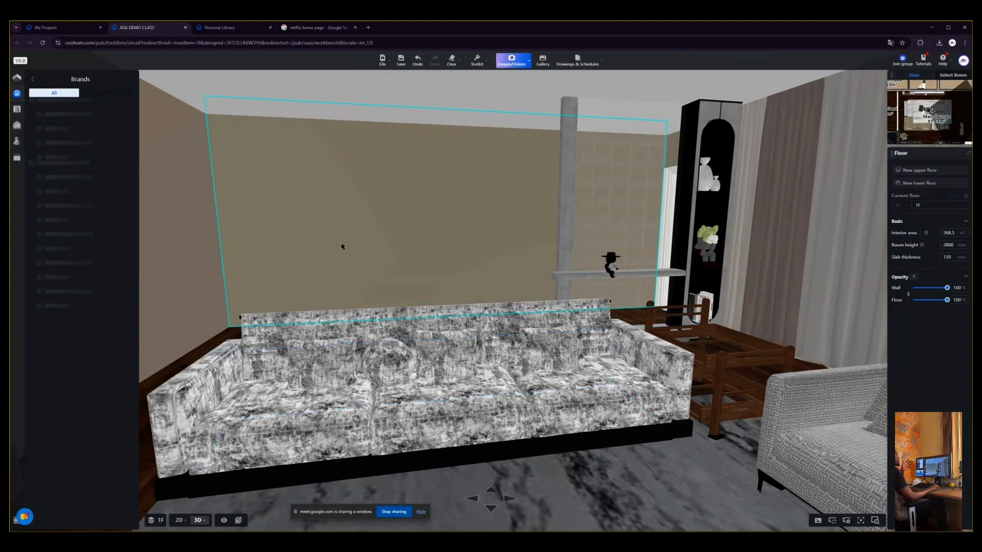
Return the Brands list to the Public Library categories, then check the new render's progress in the gallery and close it.
scroll(323, 243, up, 5)
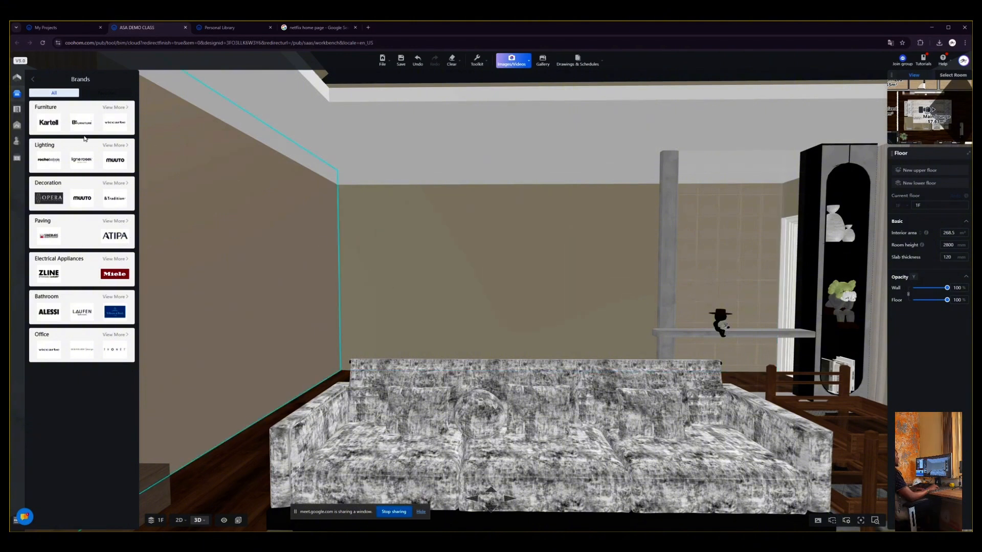
click(33, 79)
click(544, 65)
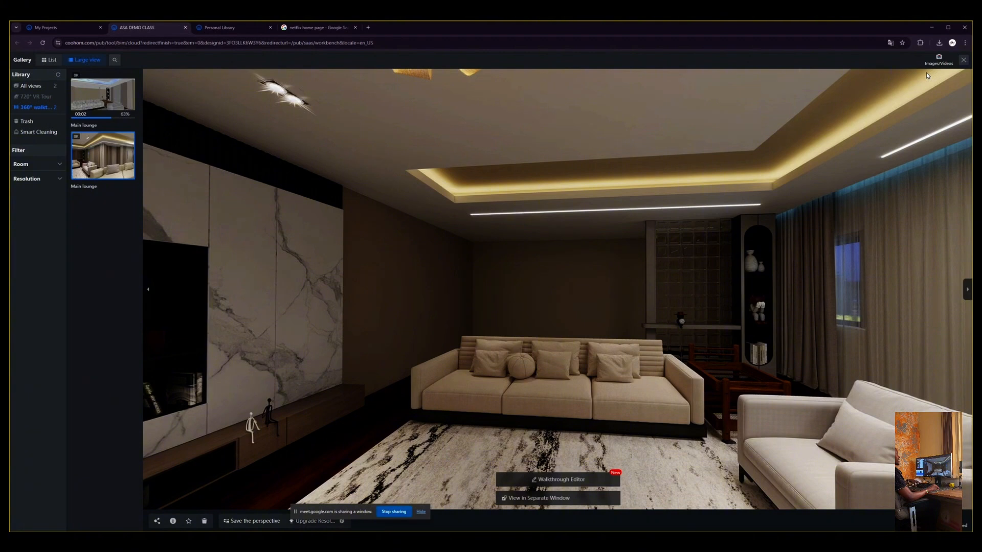
click(964, 59)
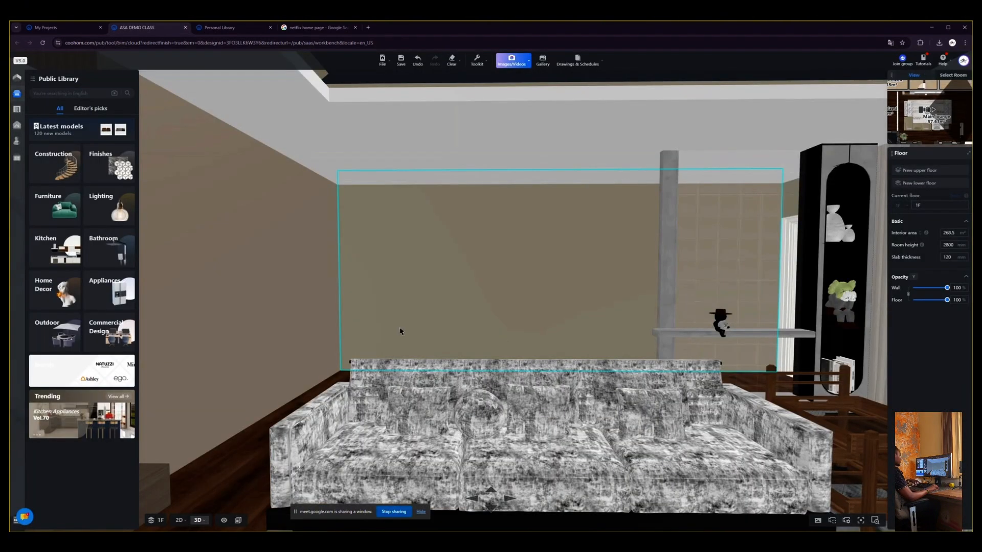
Switch to the 2D floor plan around the main lounge and entry, and set the wall and floor opacity to 26%.
click(508, 273)
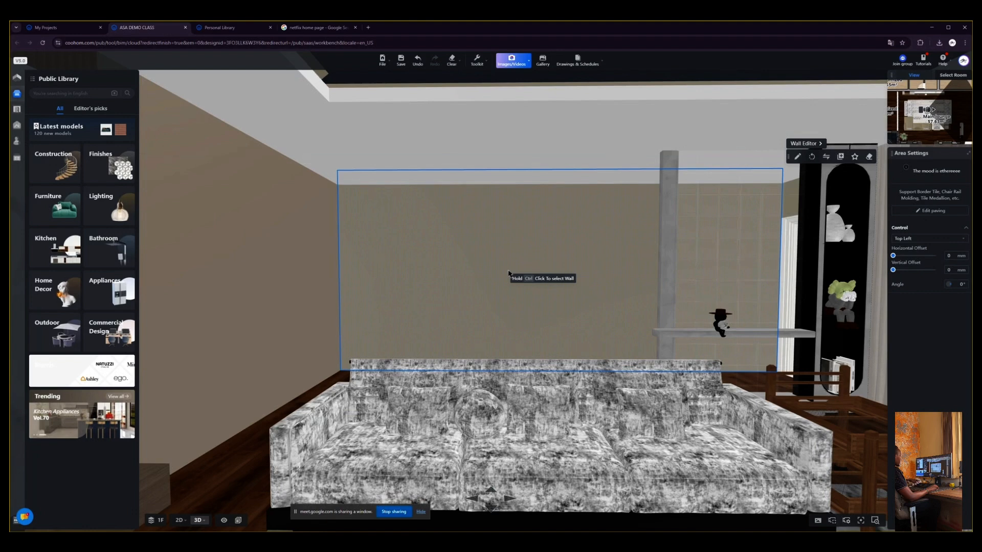
key(1)
scroll(472, 271, down, 2)
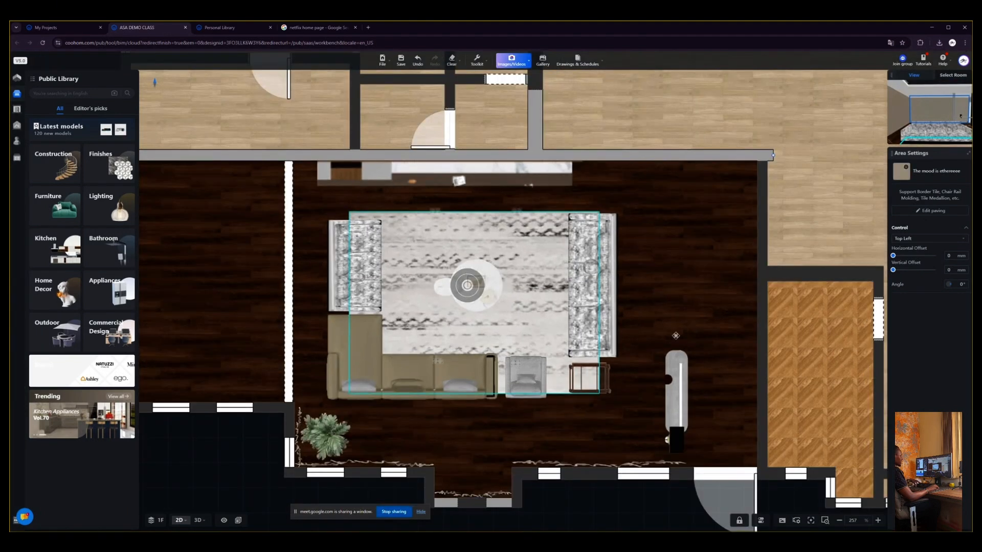
scroll(471, 271, down, 2)
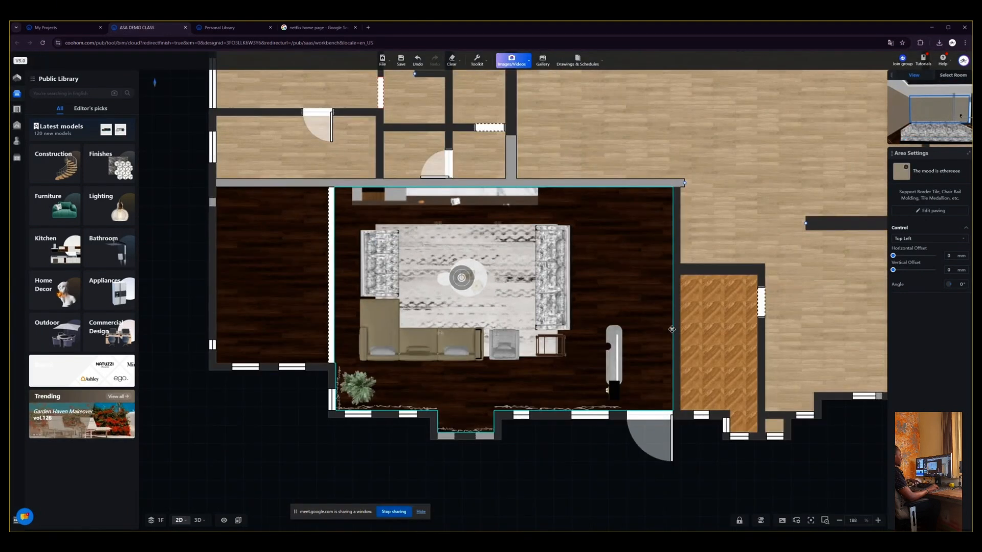
scroll(671, 329, up, 4)
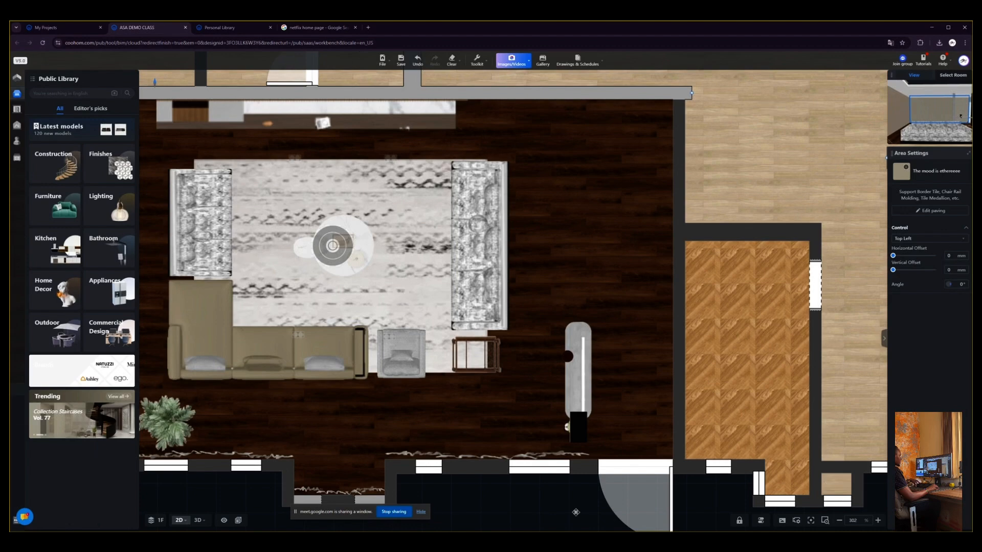
click(623, 502)
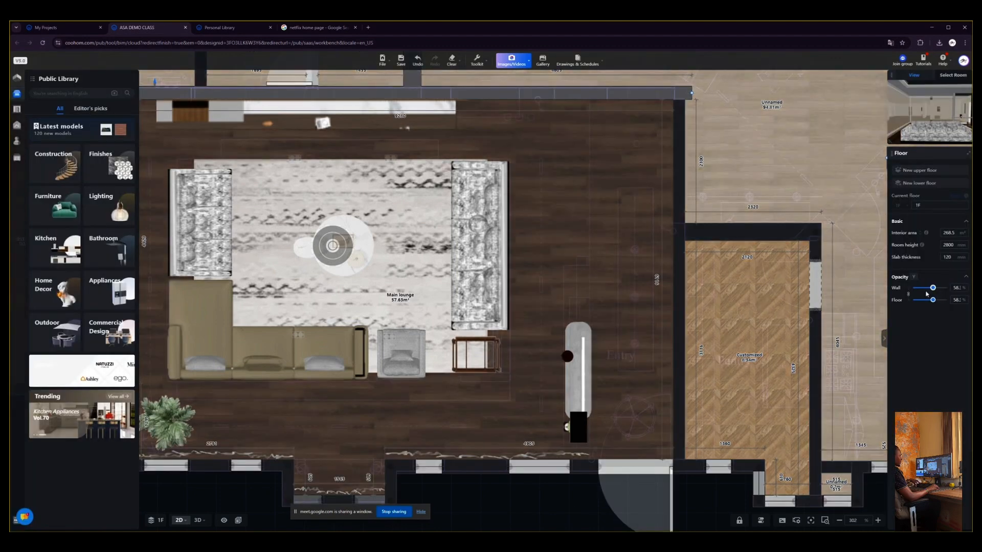
drag(927, 295, 922, 295)
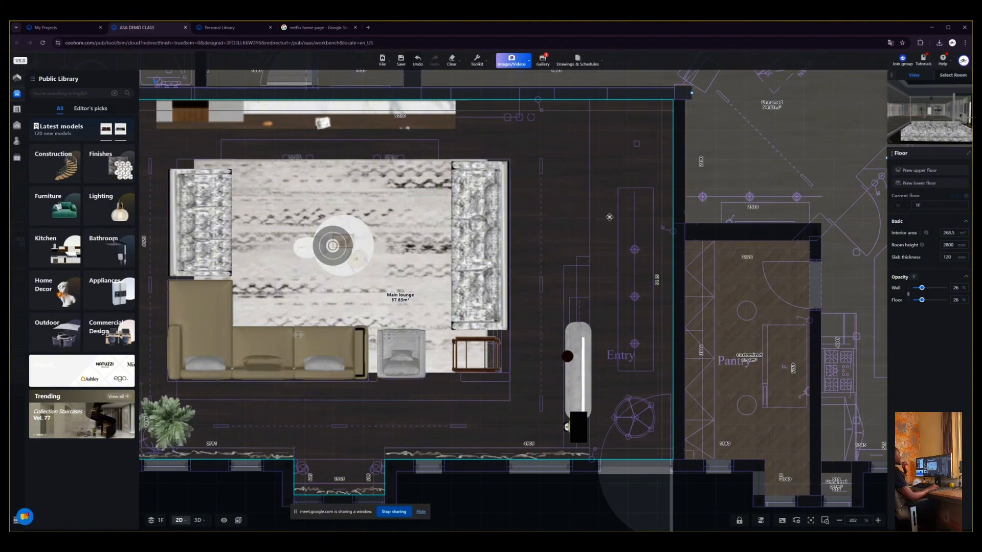
Open the newest Main lounge 360° render from the gallery and examine the TV wall, sofas, armchair and curtains.
mouse_move(545, 61)
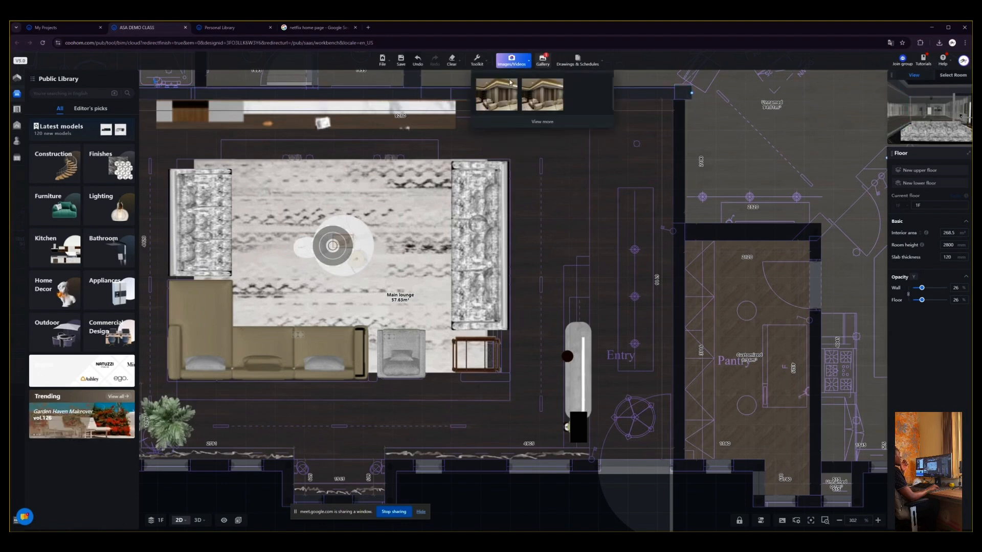
mouse_move(496, 92)
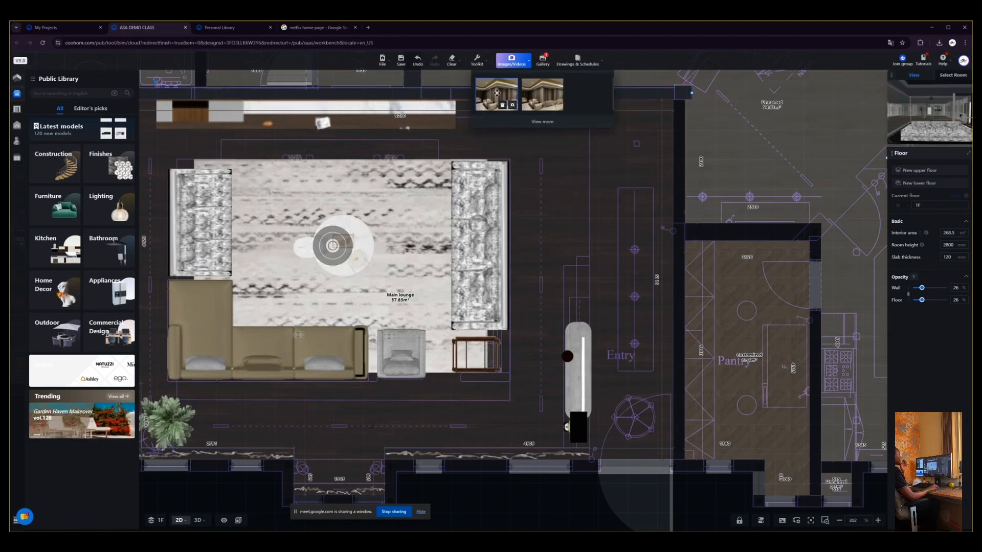
click(497, 93)
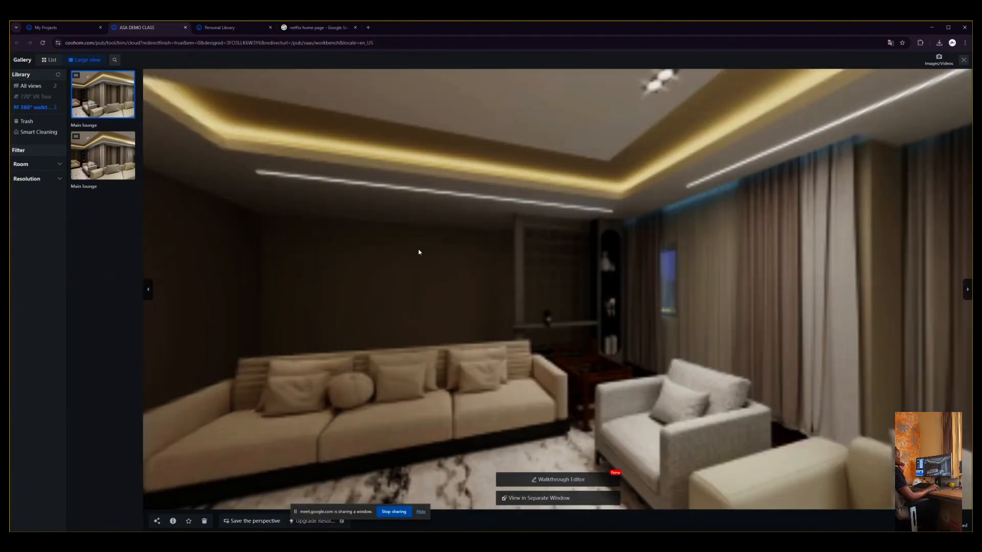
drag(423, 265, 757, 266)
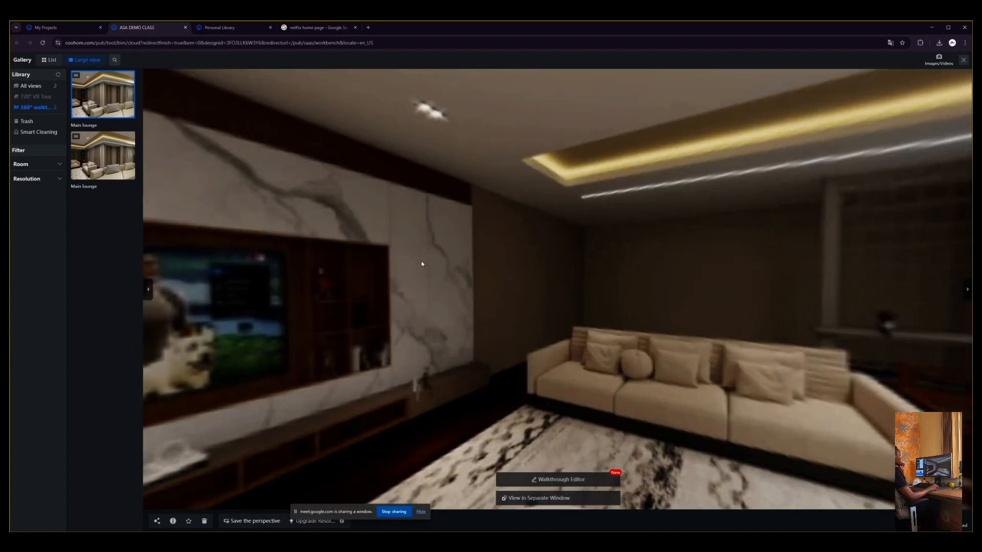
drag(421, 264, 793, 266)
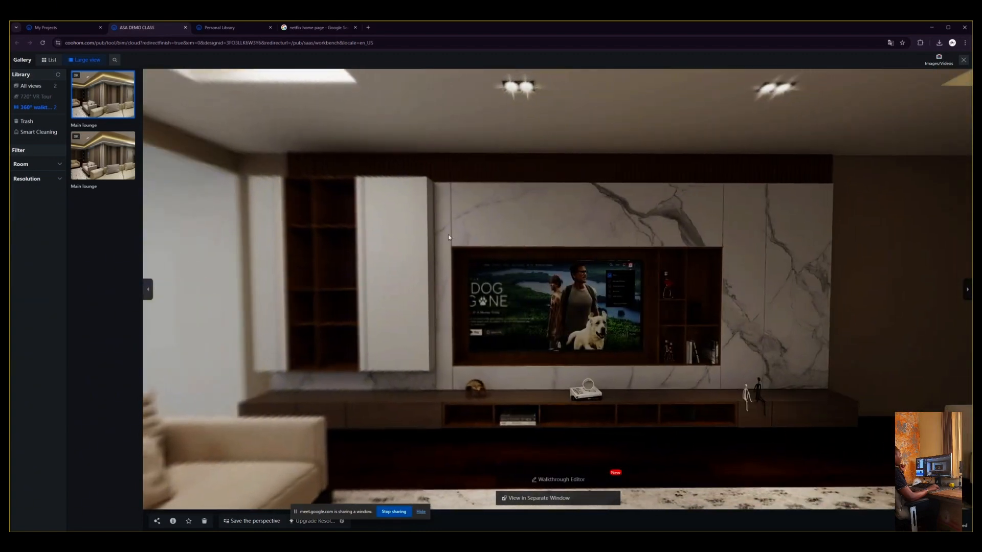
mouse_move(480, 212)
mouse_down()
mouse_move(468, 211)
mouse_move(478, 211)
mouse_up()
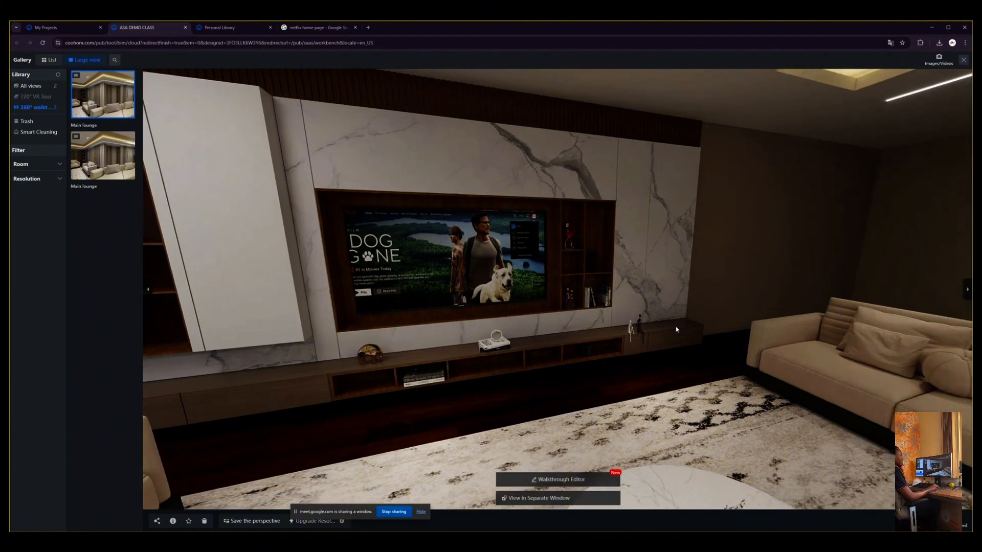
drag(704, 269, 557, 292)
drag(696, 367, 604, 377)
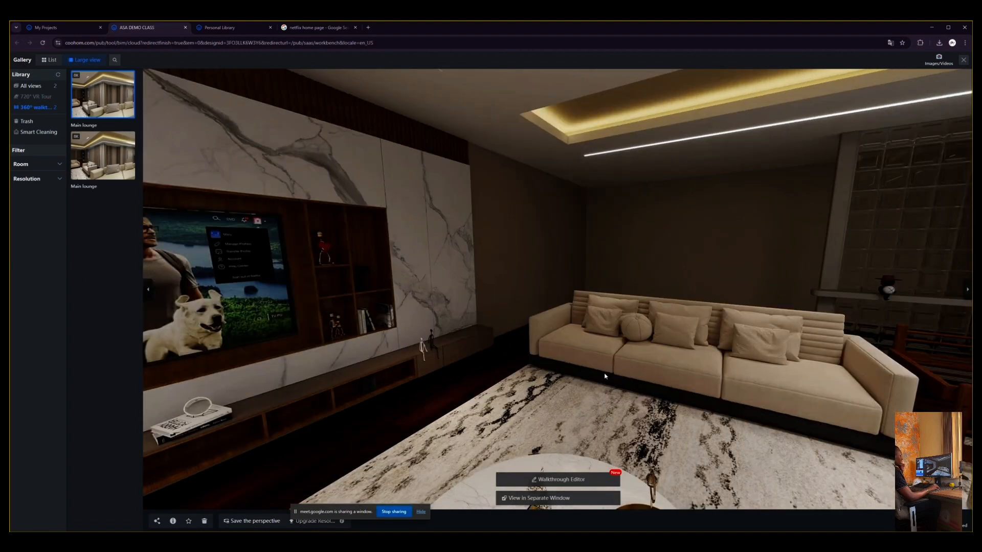
drag(703, 347, 435, 342)
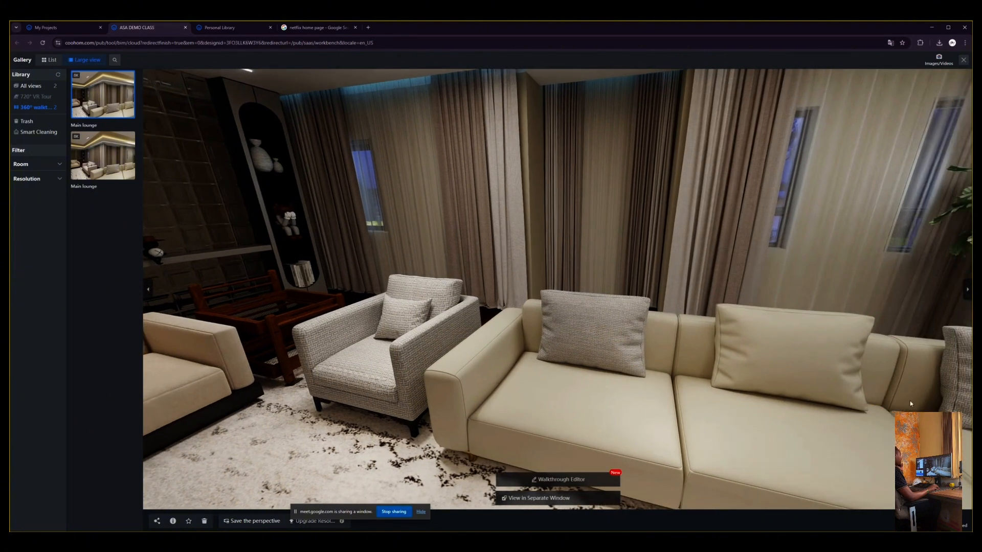
drag(336, 383, 426, 377)
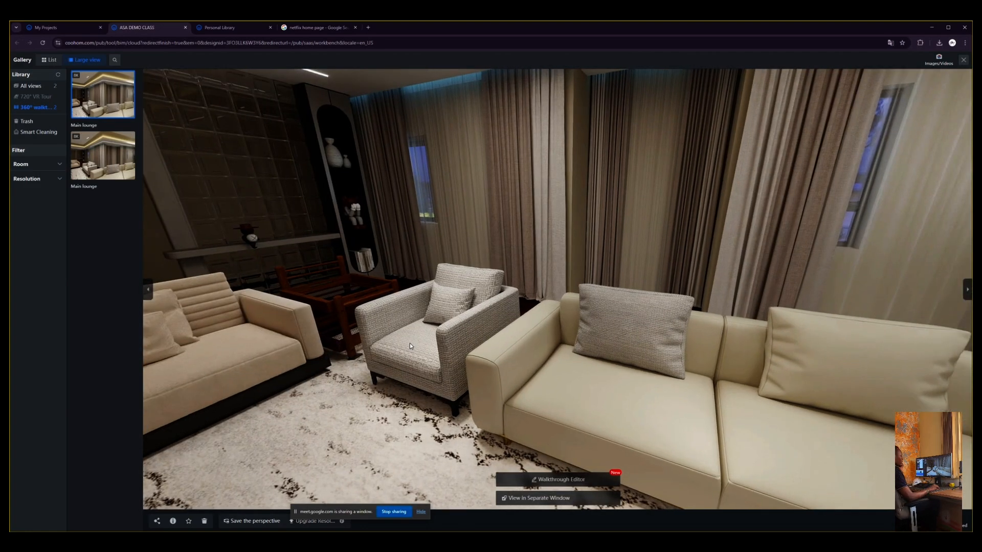
drag(410, 343, 608, 279)
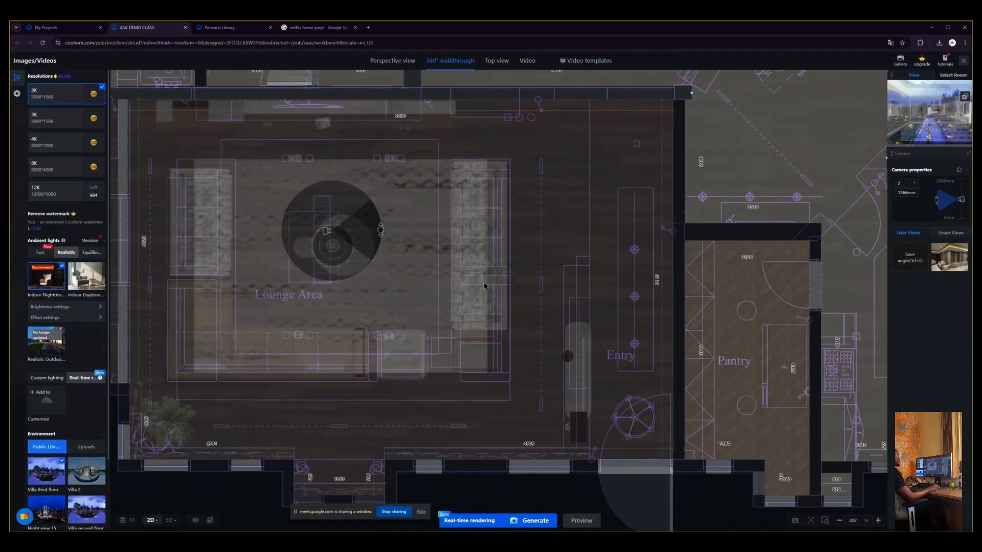
Look over the lounge plan in the 360° walkthrough setup and open the brightness settings for the indoor night-time lighting.
scroll(521, 293, down, 4)
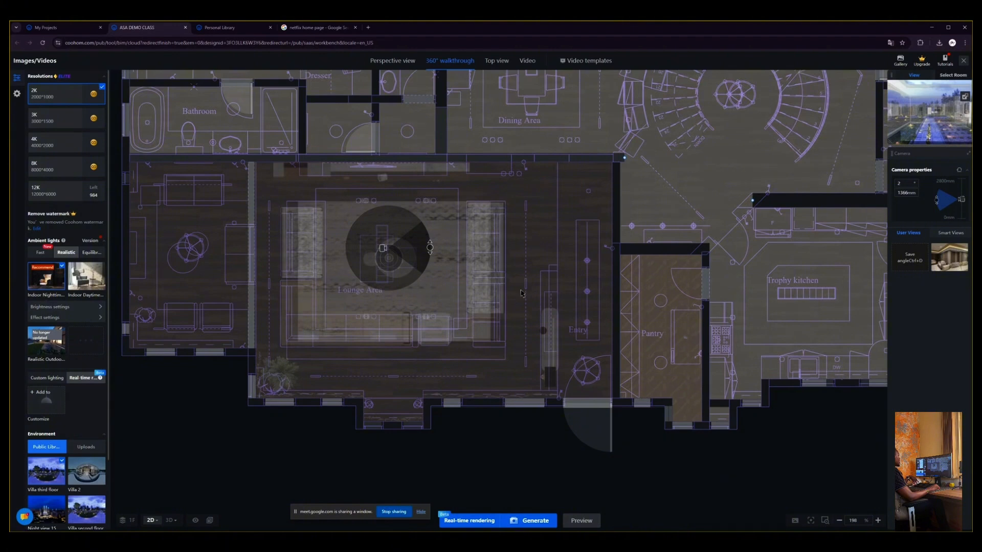
scroll(521, 292, down, 1)
scroll(432, 261, up, 2)
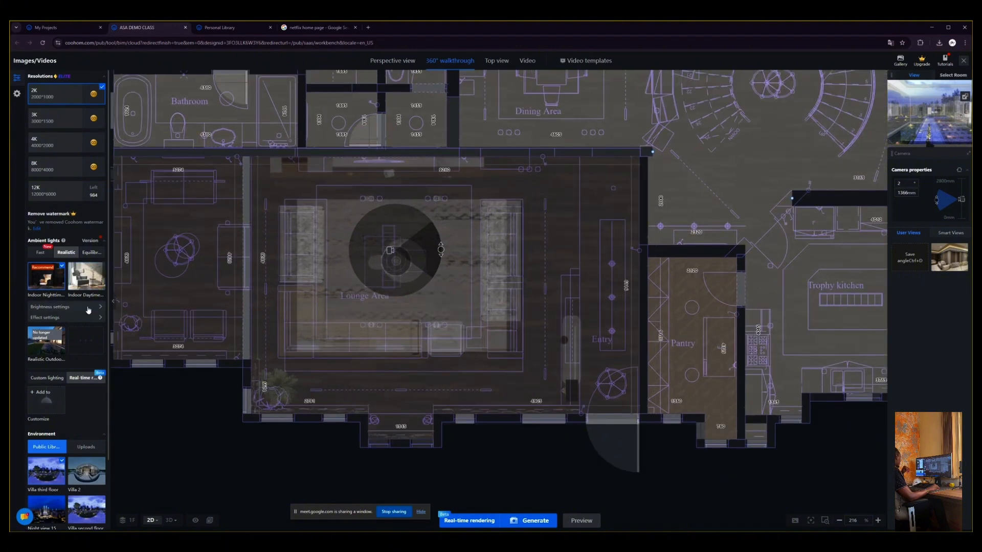
click(91, 308)
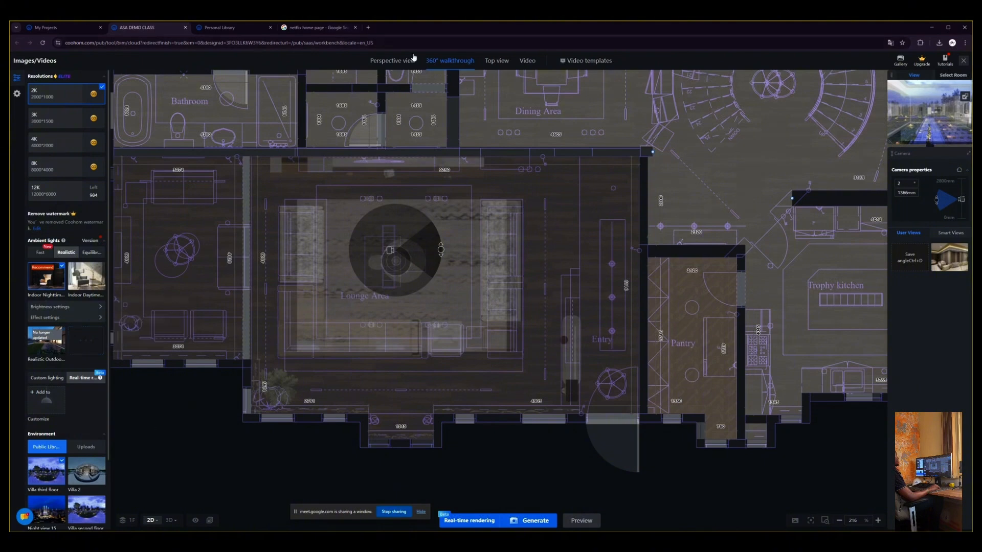
Reopen the newest Main lounge render and examine the coffee table, rug, seating and marble TV wall from several angles.
mouse_move(902, 61)
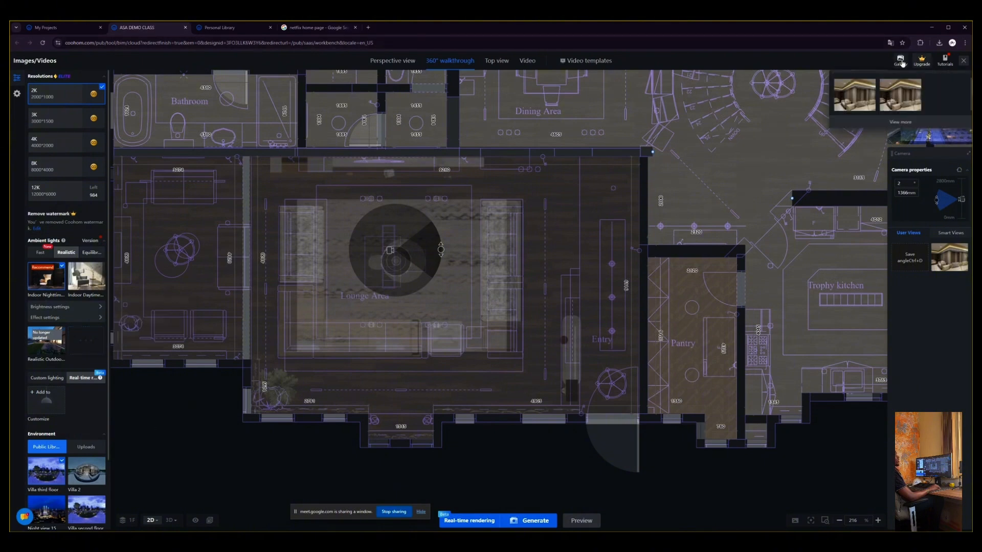
click(862, 98)
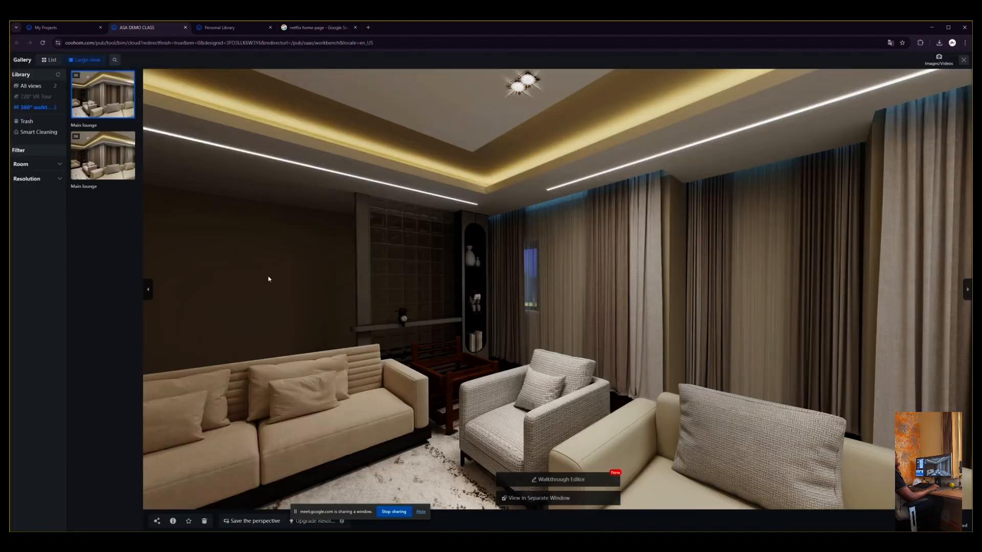
drag(268, 279, 465, 270)
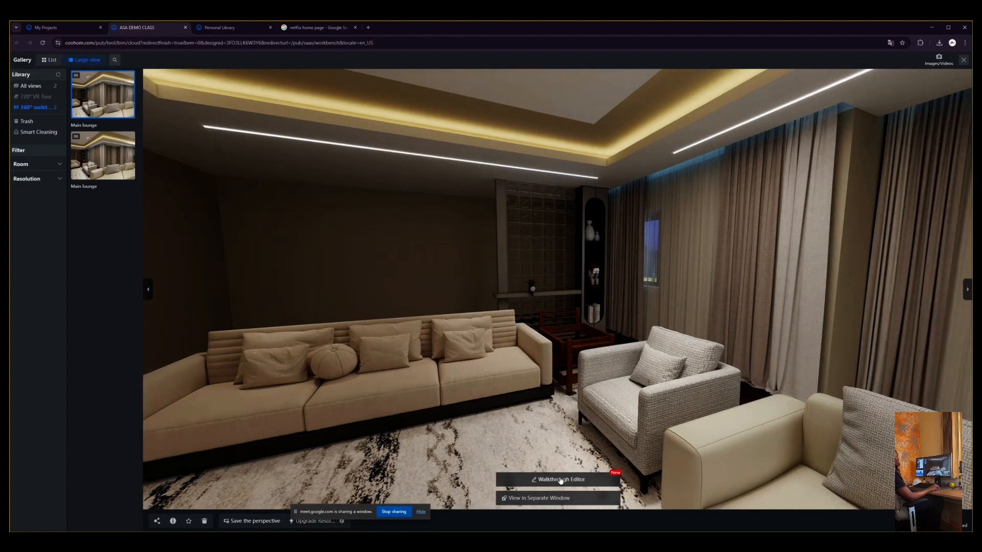
drag(340, 399, 517, 309)
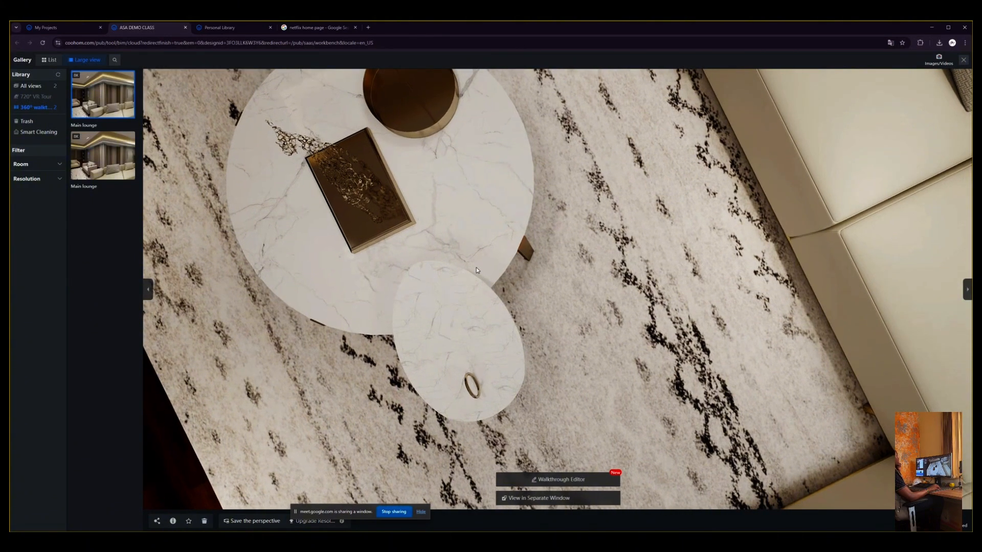
drag(477, 270, 567, 489)
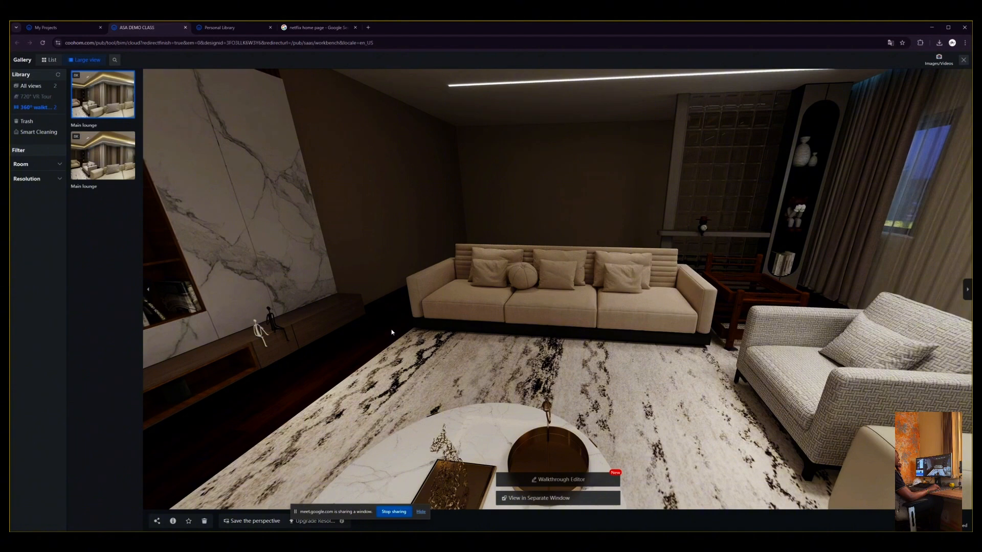
drag(392, 332, 503, 256)
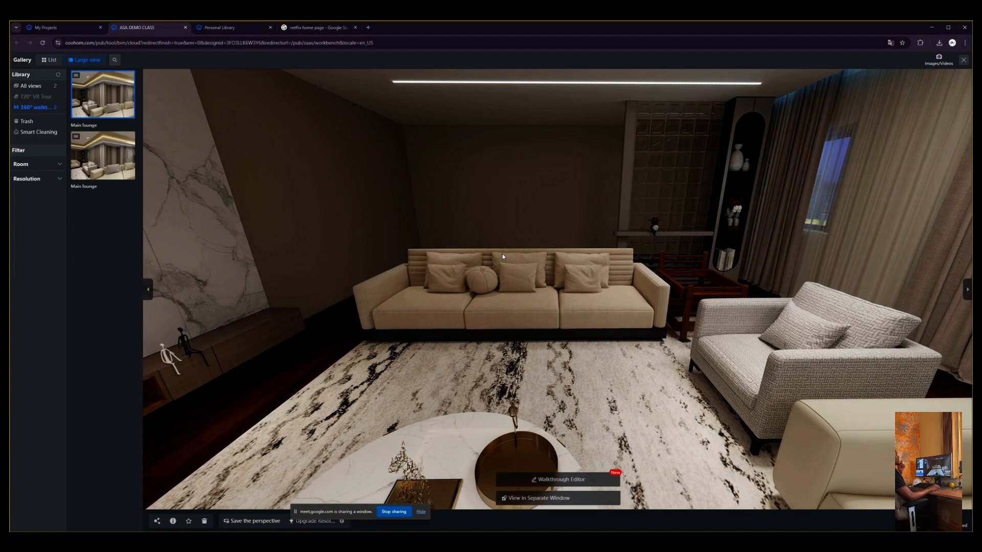
drag(502, 254, 598, 282)
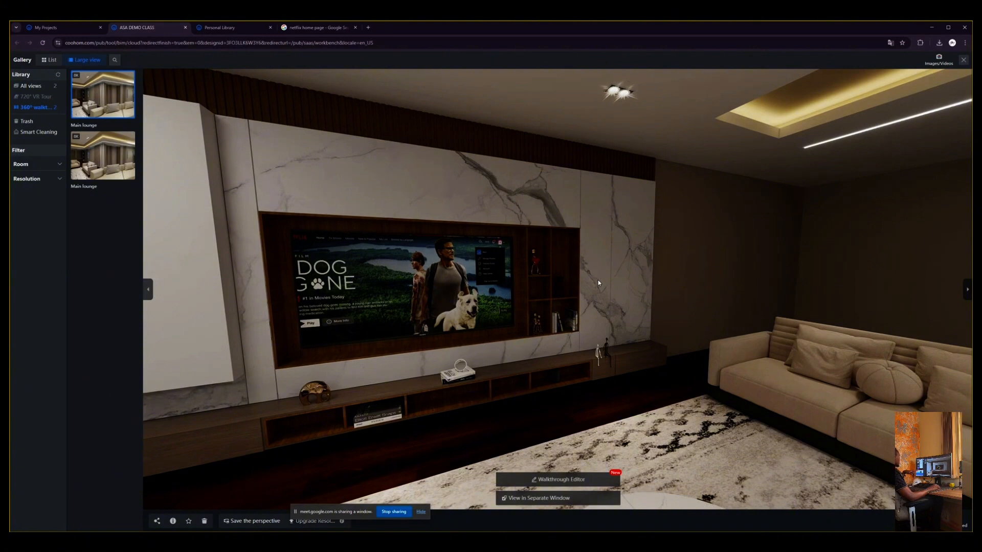
click(617, 419)
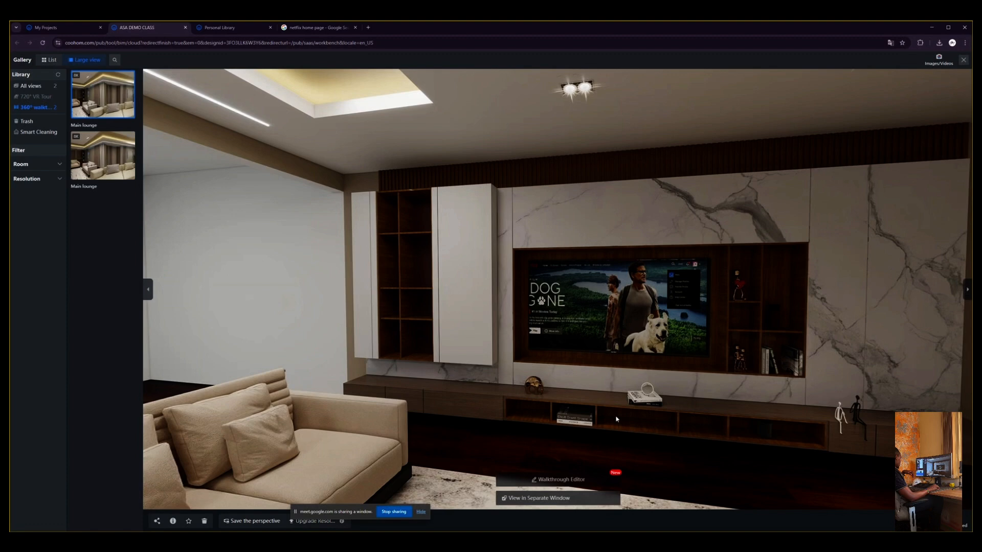
Open the sharing options for the Main lounge panorama and enlarge the page to show its link and QR code clearly.
click(157, 521)
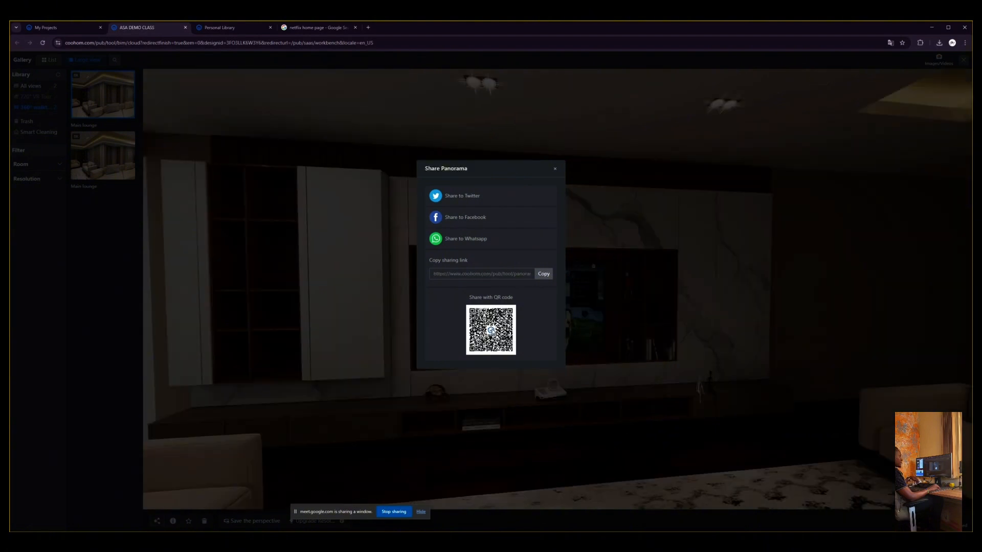
ctrl+scroll(492, 331, up, 2)
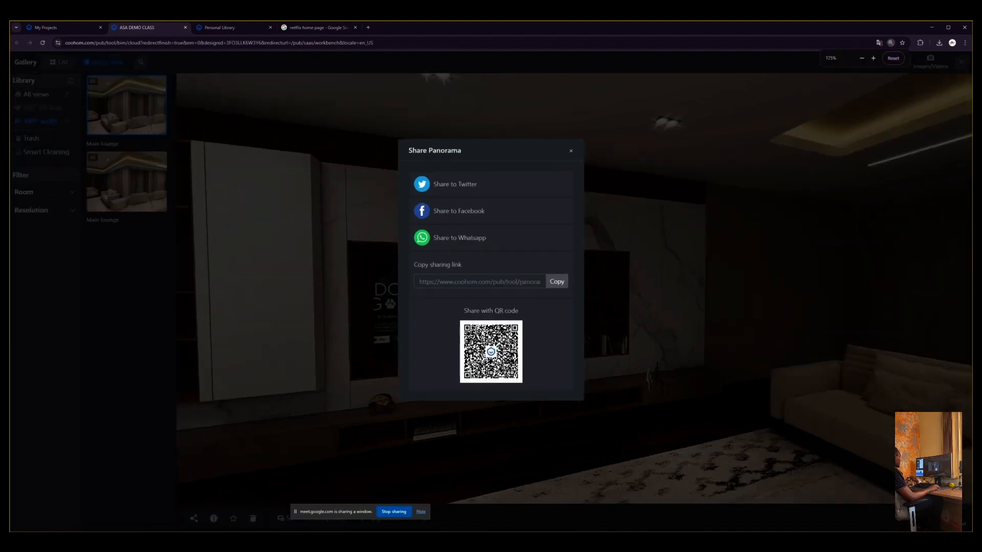
ctrl+scroll(492, 331, up, 3)
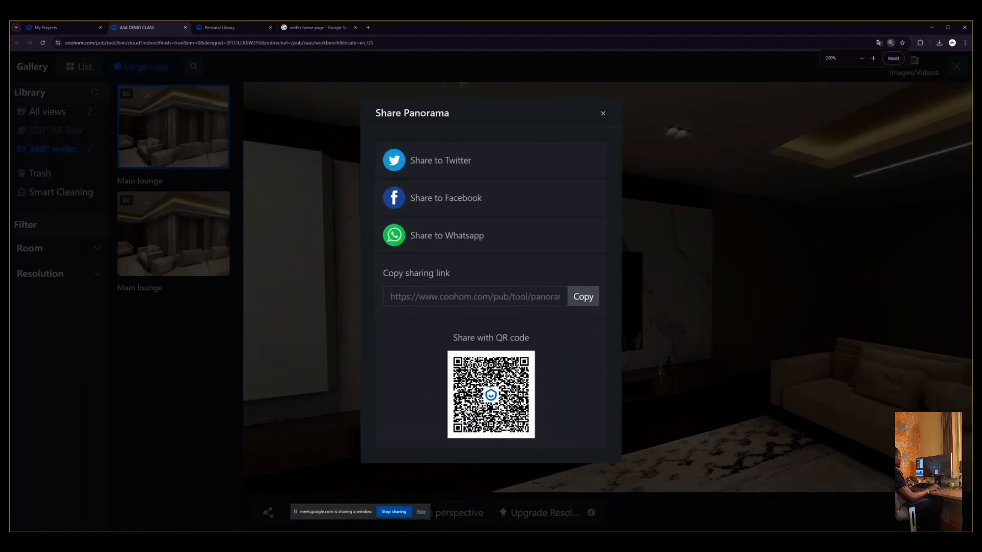
ctrl+scroll(483, 449, up, 3)
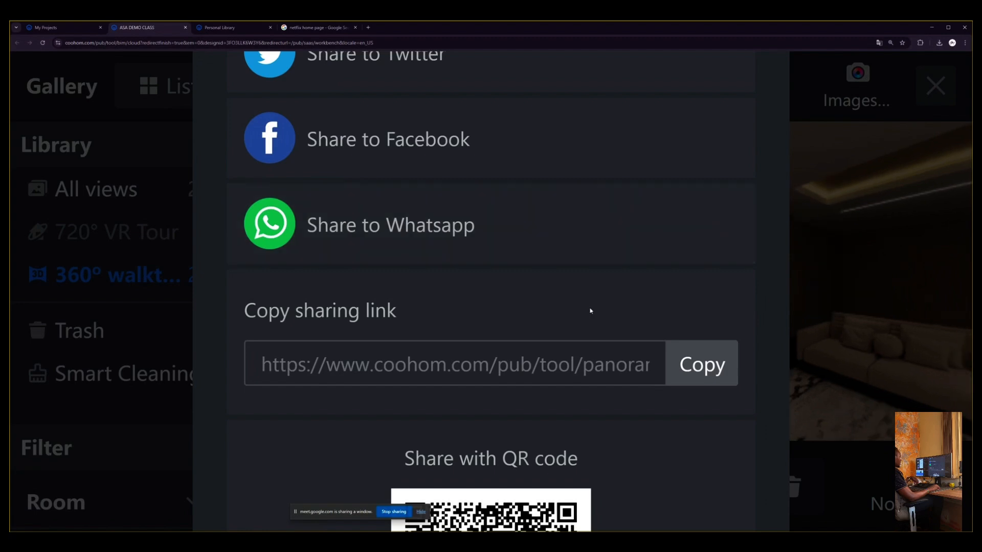
key(ctrl+minus)
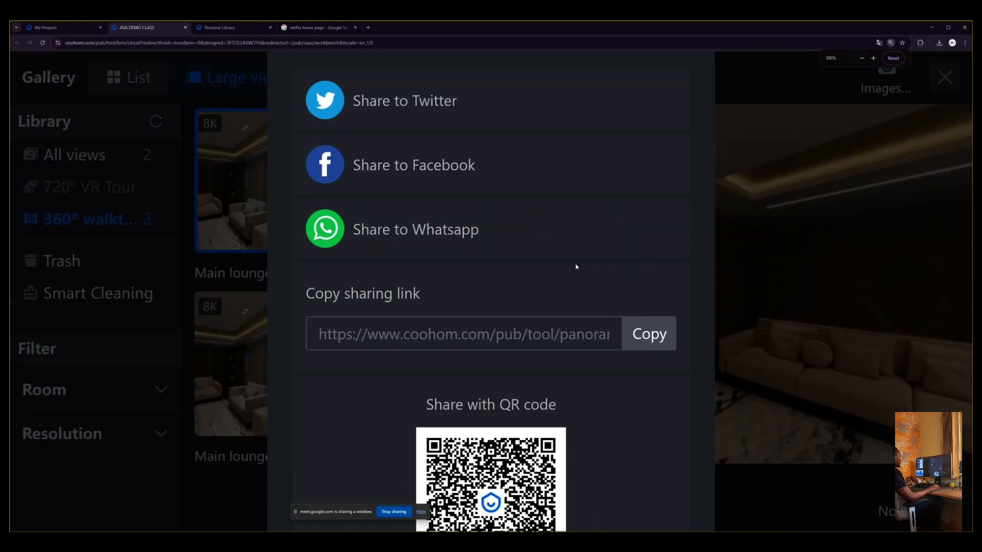
key(ctrl+minus)
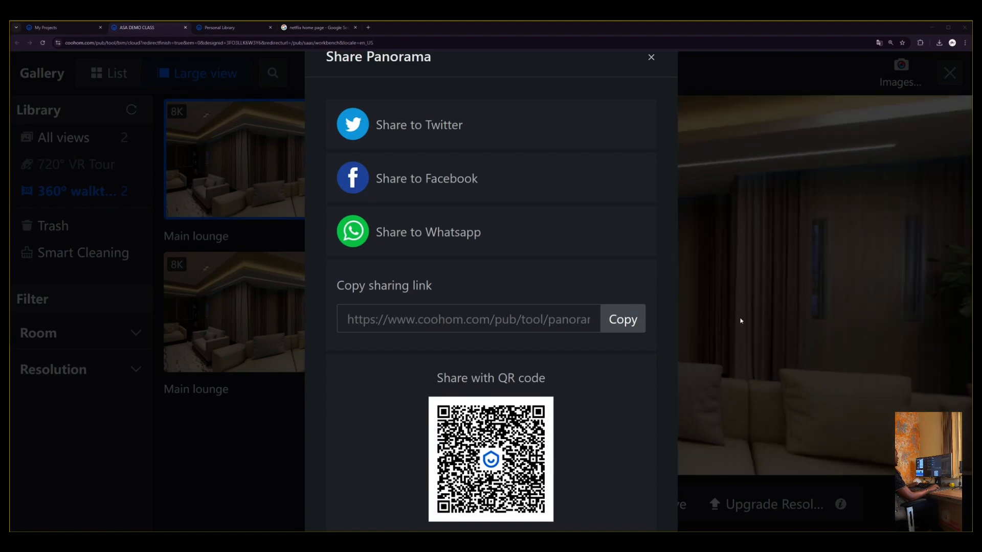
Return the page to its original zoom and close the panorama sharing options.
ctrl+scroll(741, 321, down, 1)
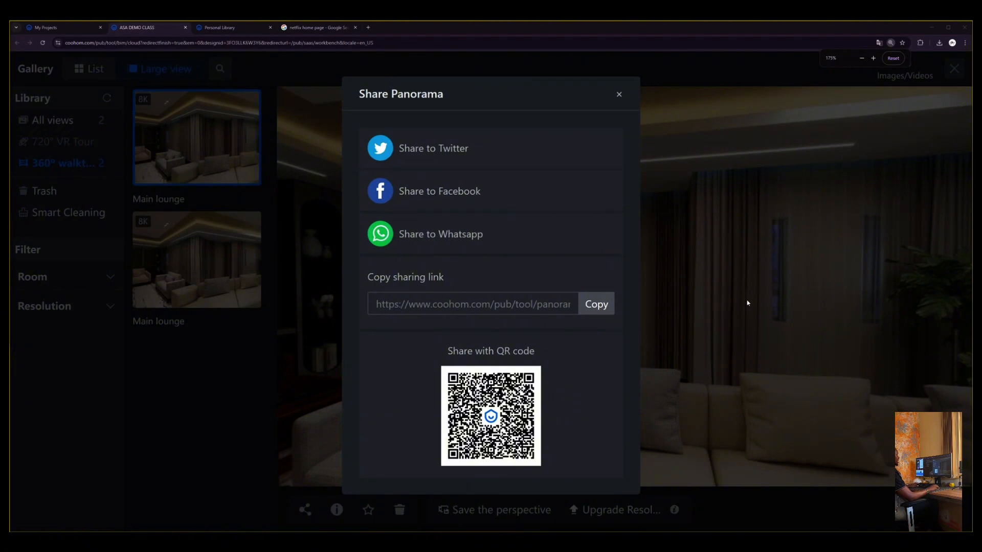
key(ctrl+minus)
key(ctrl+minus)
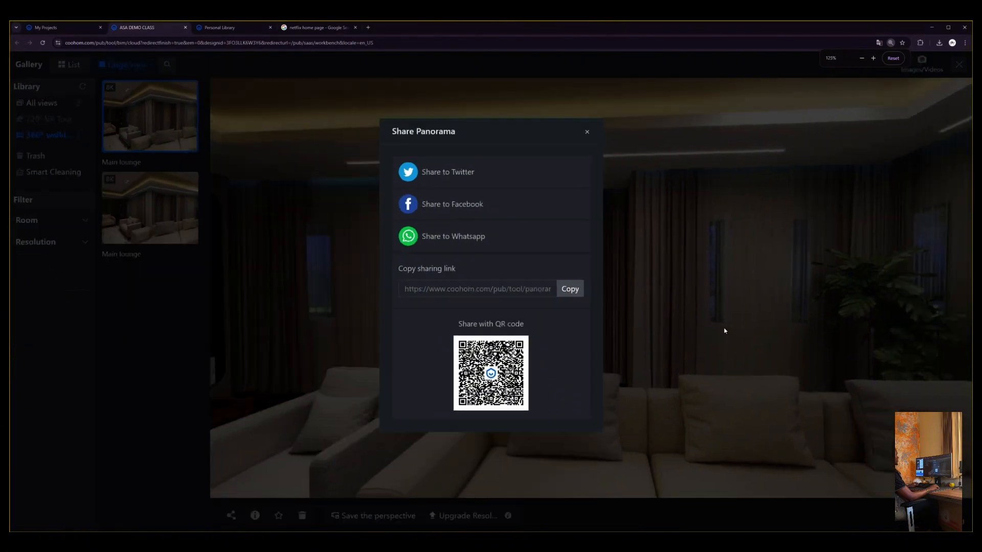
key(ctrl+minus)
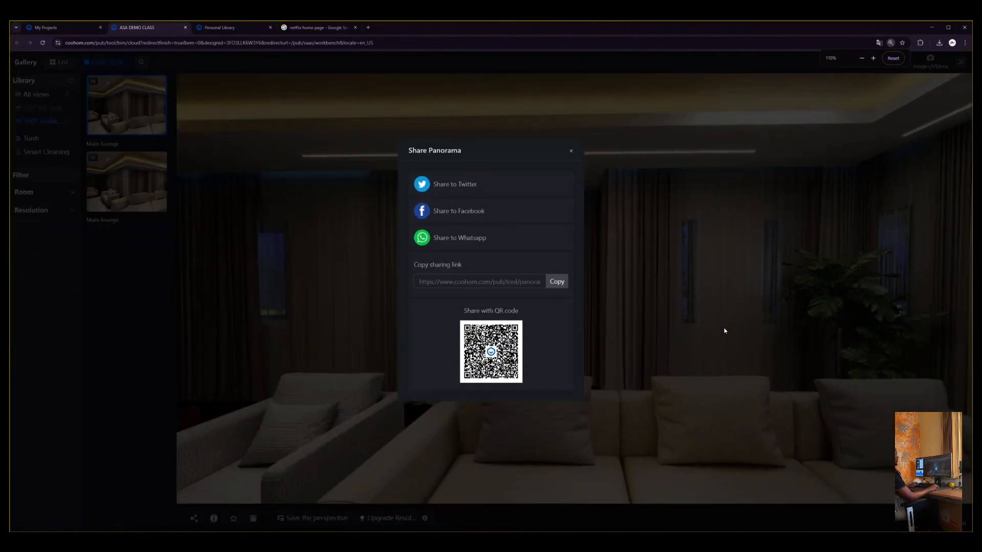
key(ctrl+minus)
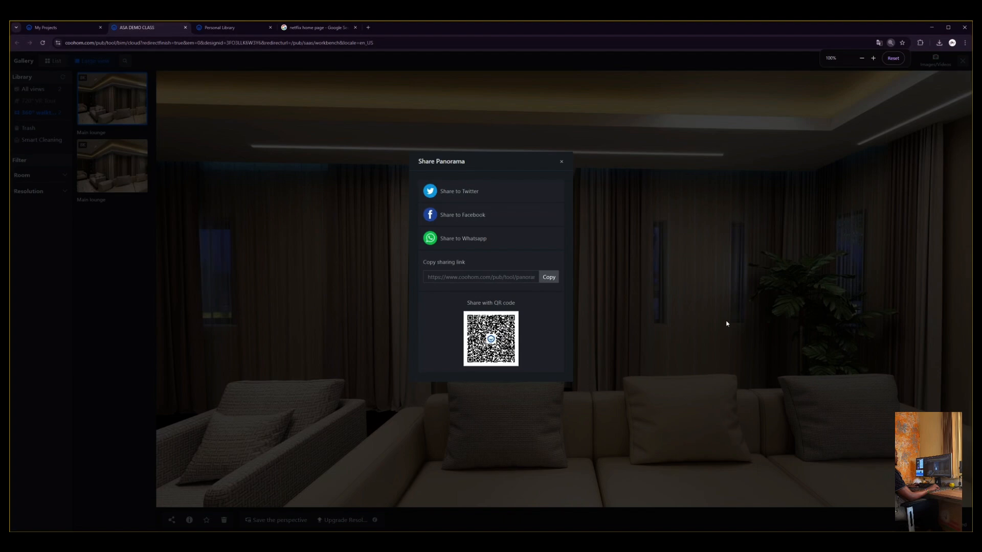
key(ctrl+minus)
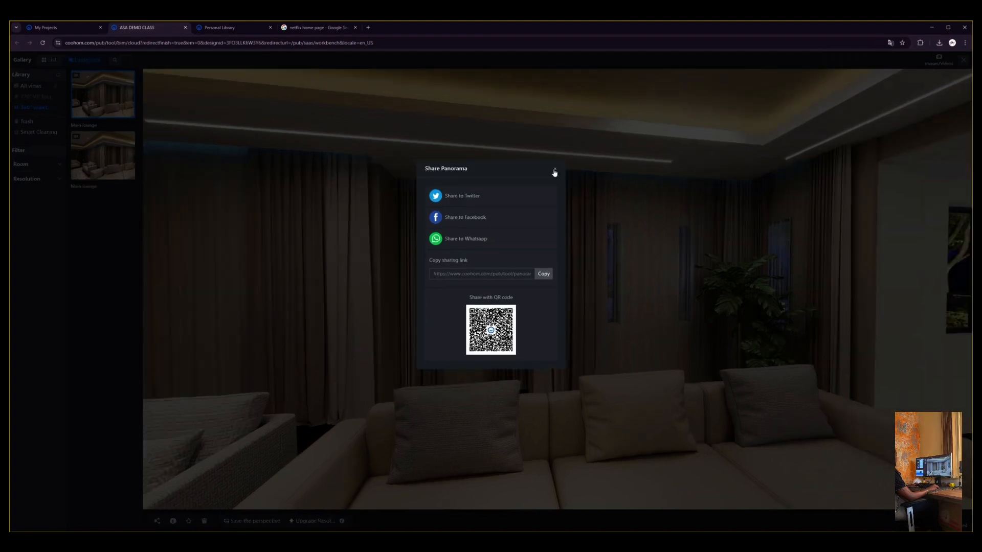
click(554, 171)
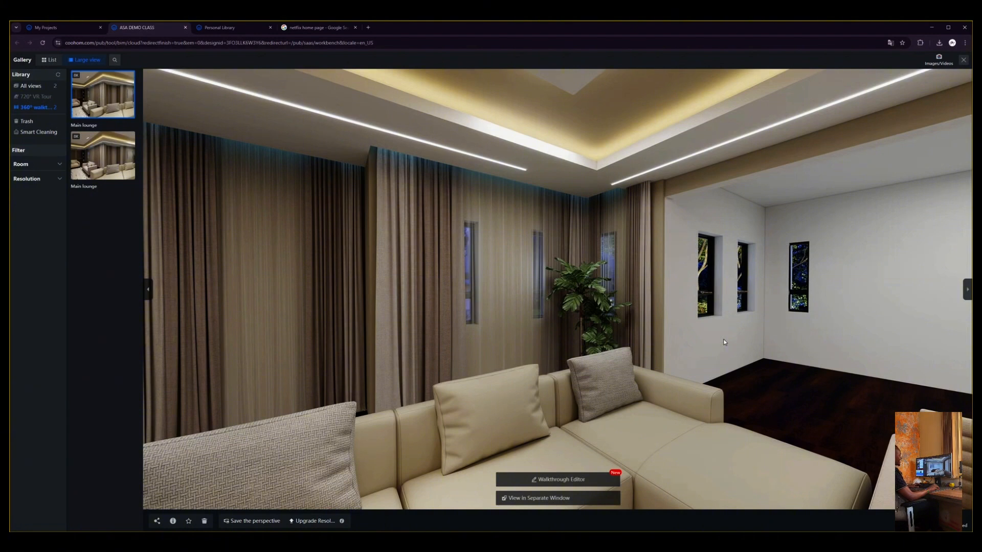
Examine the empty adjoining room, the rear sofa and the TV wall in the Main lounge panorama.
drag(724, 342, 608, 319)
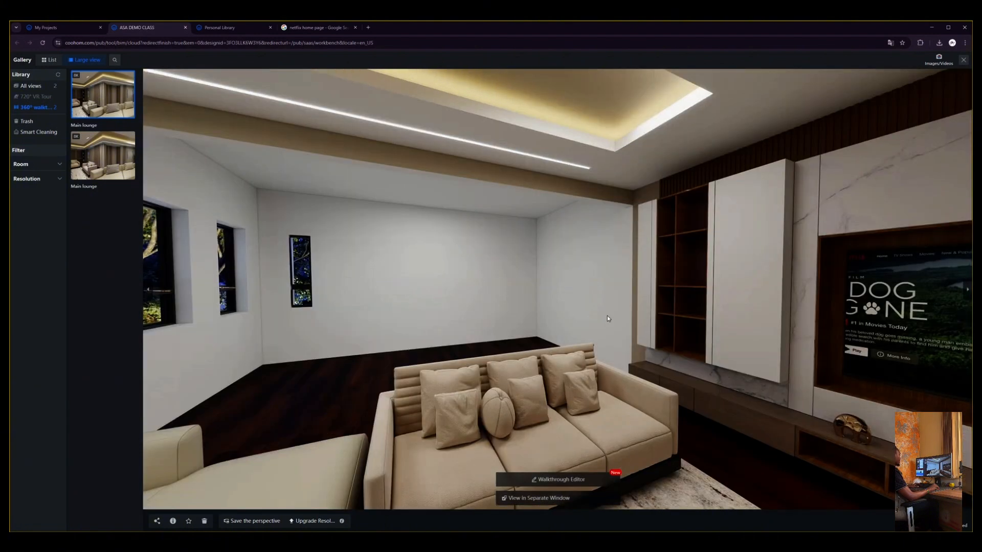
drag(798, 318, 621, 315)
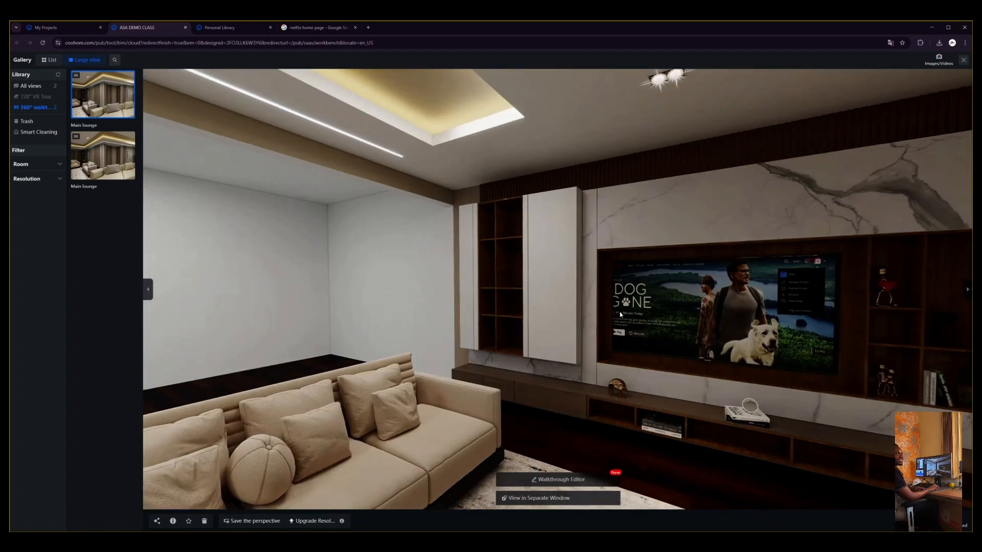
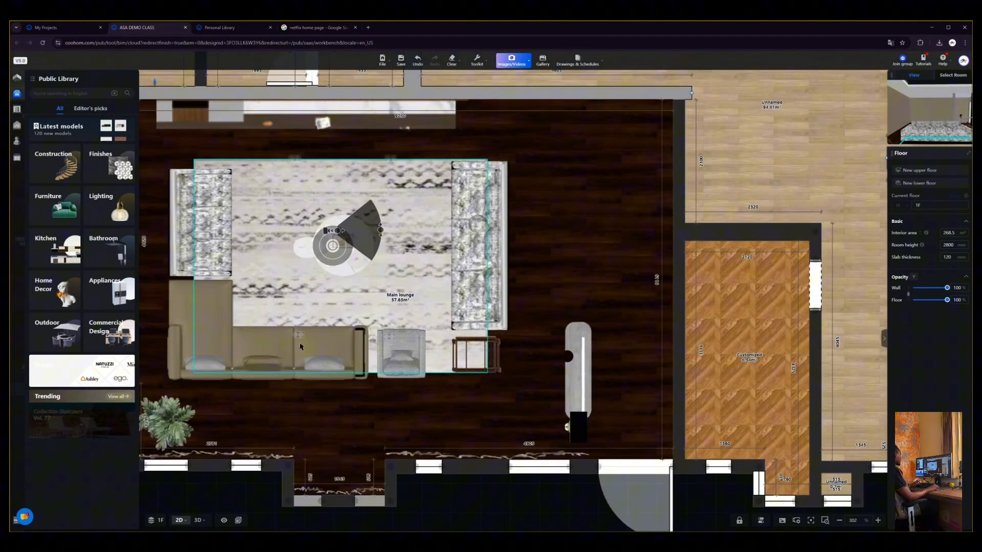
Open the perspective view render setup, choose 4K UHD resolution, compare the 16:9 and 9:16 aspect ratios and set 4:3.
click(244, 209)
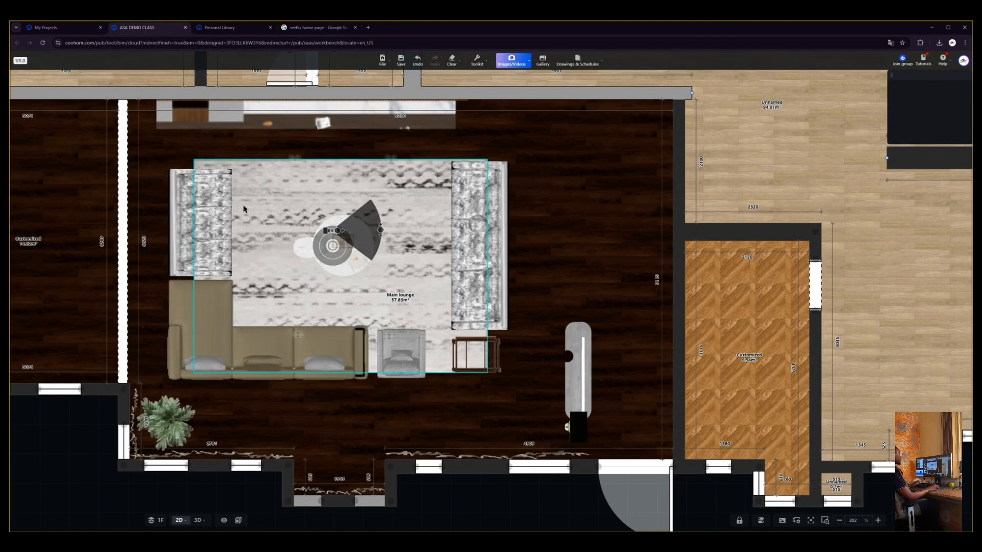
mouse_move(513, 61)
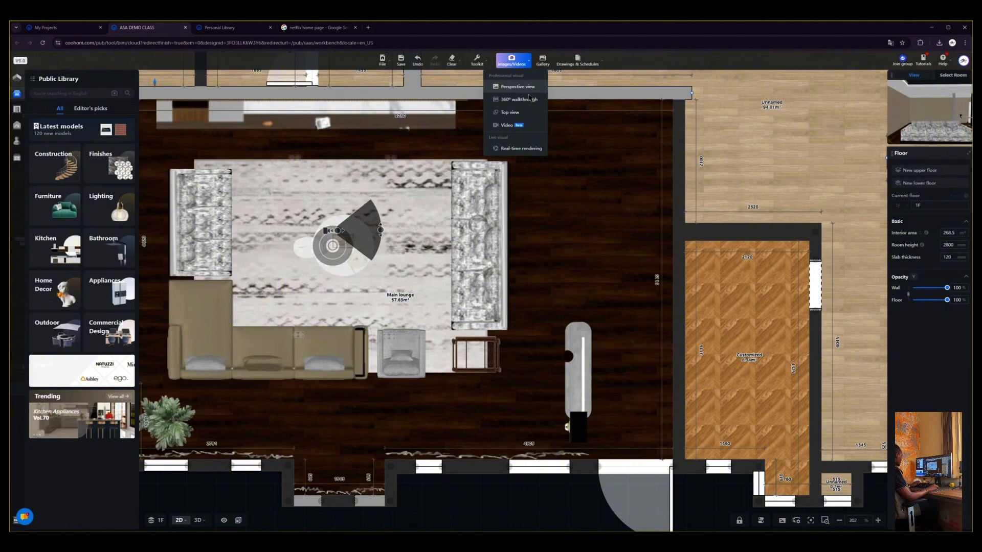
click(519, 87)
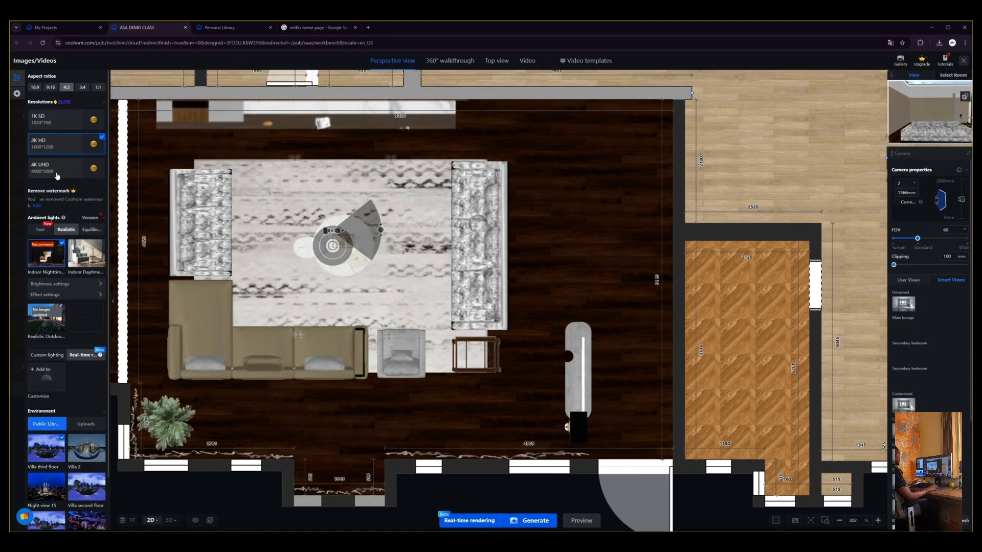
click(57, 169)
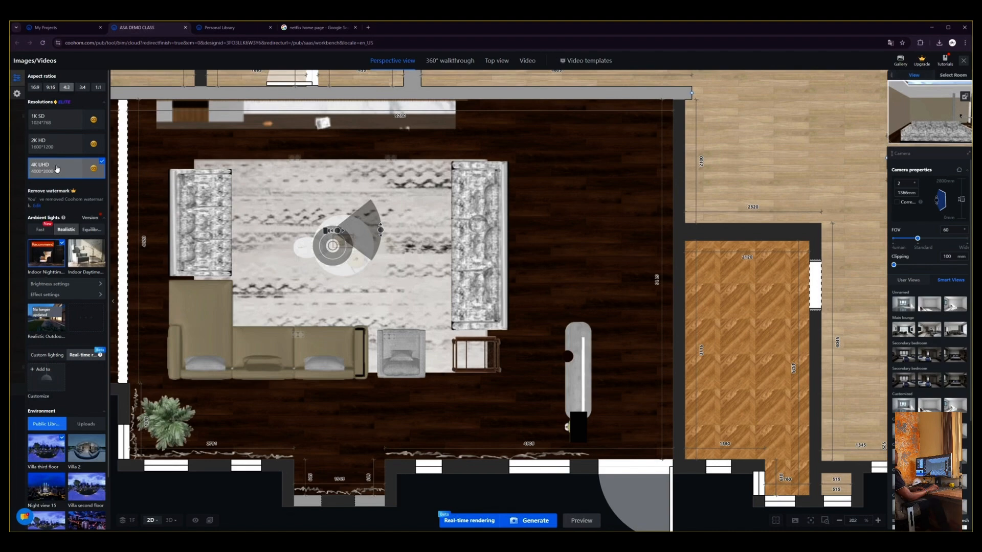
click(40, 88)
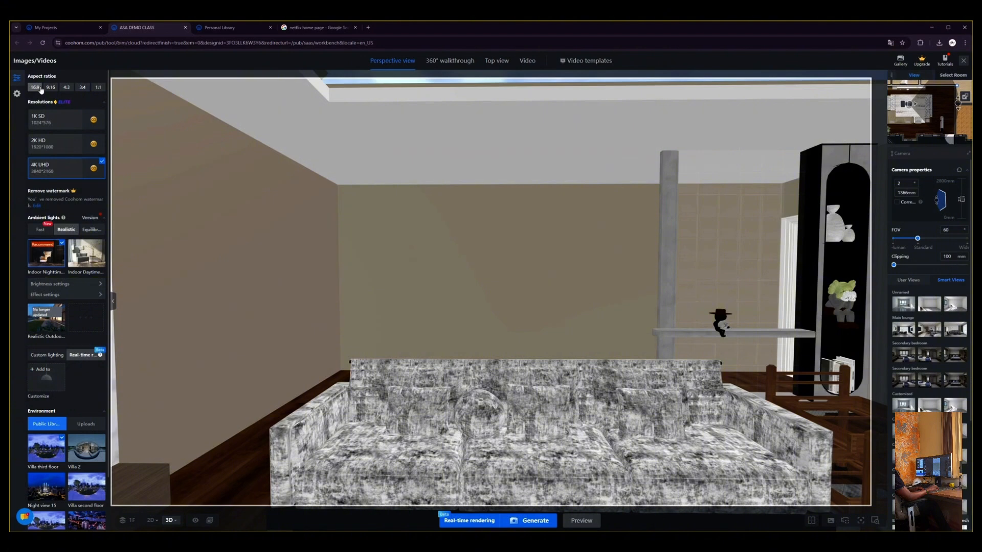
click(50, 87)
click(66, 88)
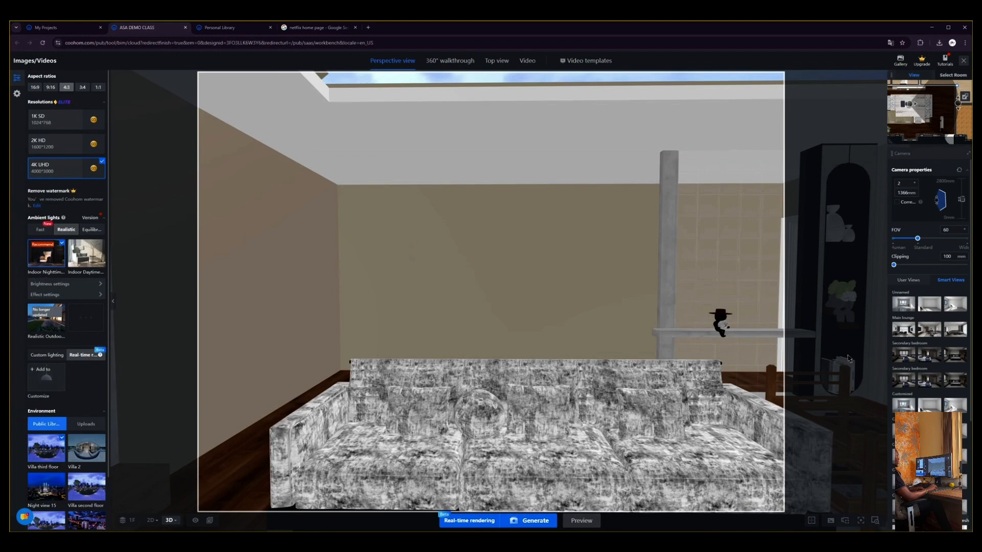
Frame the perspective camera from behind the beige sofa so the TV wall, both patterned sofas and the coffee table are in view.
drag(589, 294, 573, 275)
scroll(573, 275, down, 5)
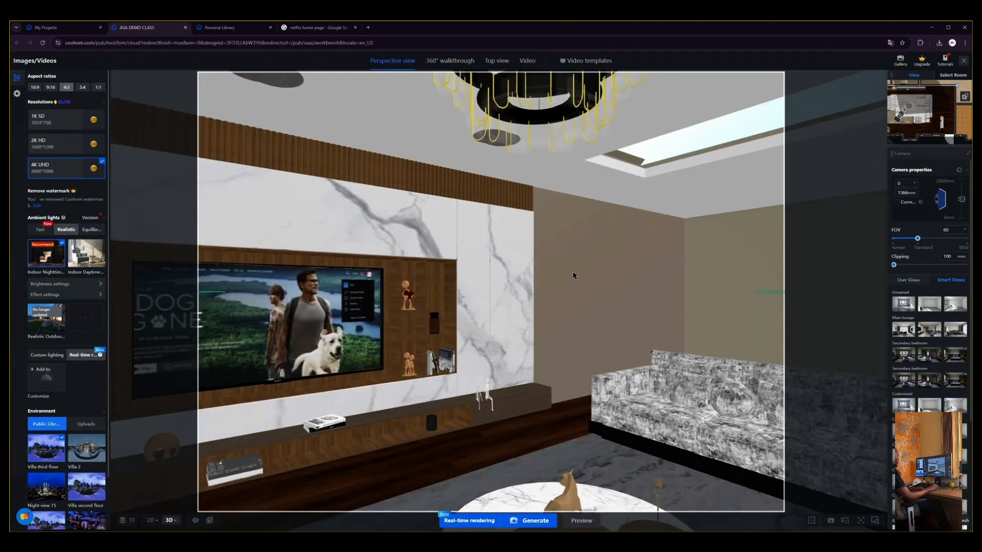
scroll(534, 281, down, 5)
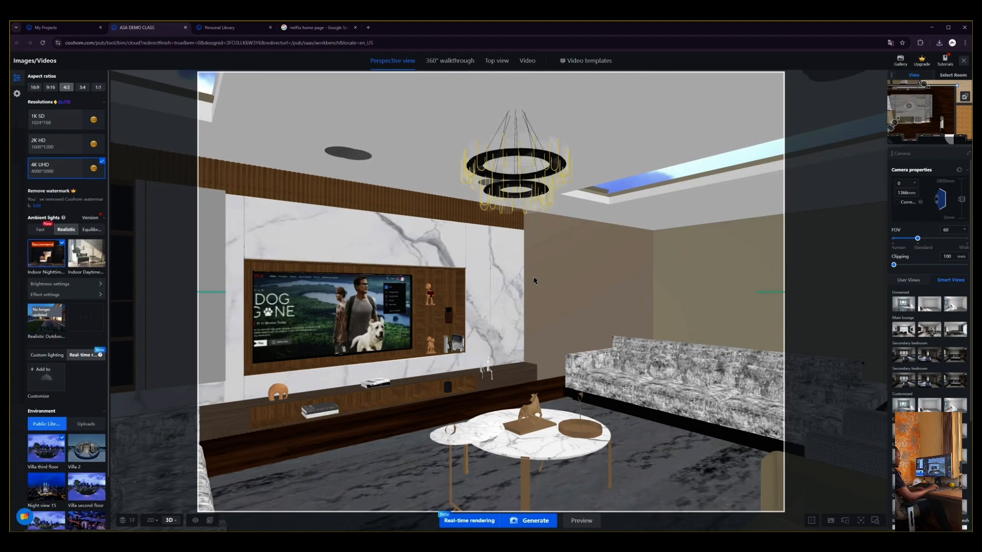
drag(533, 280, 633, 301)
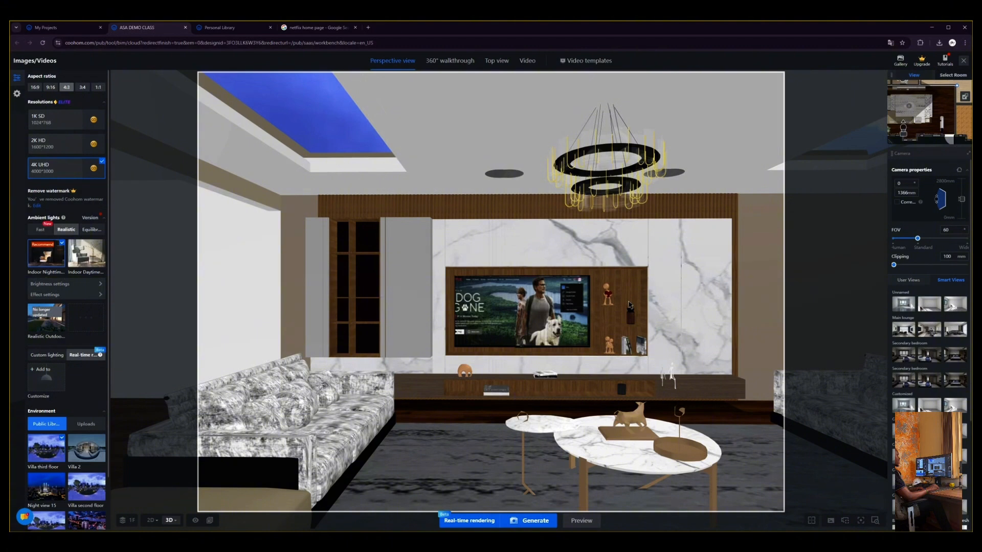
drag(630, 305, 567, 306)
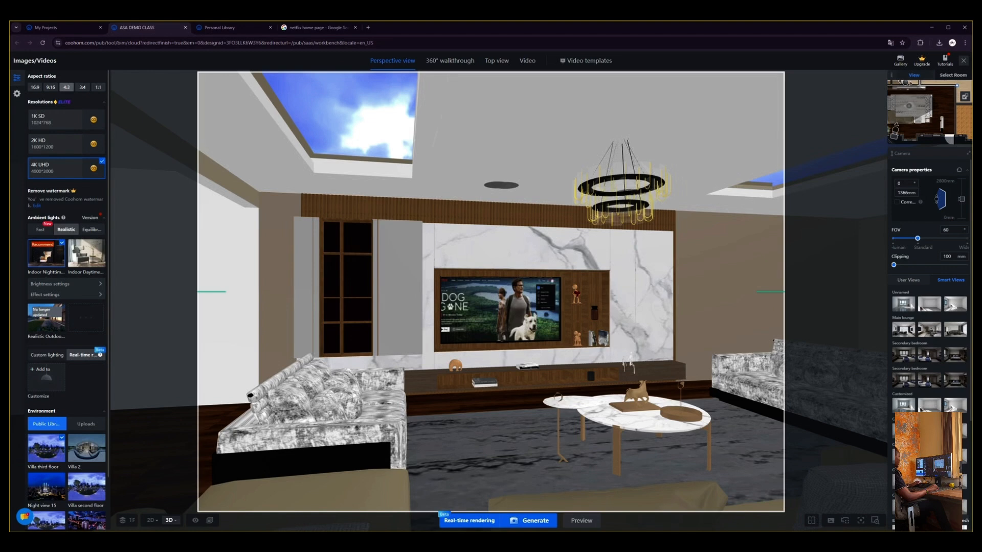
Move the camera back towards the curtains behind the beige sofa in the floor plan and generate the 4K perspective render.
key(1)
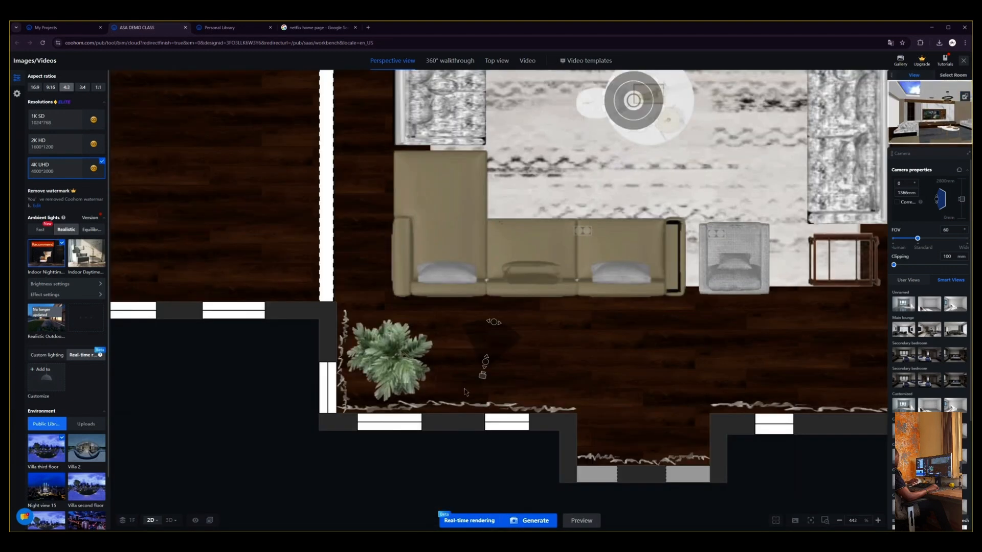
scroll(491, 379, up, 3)
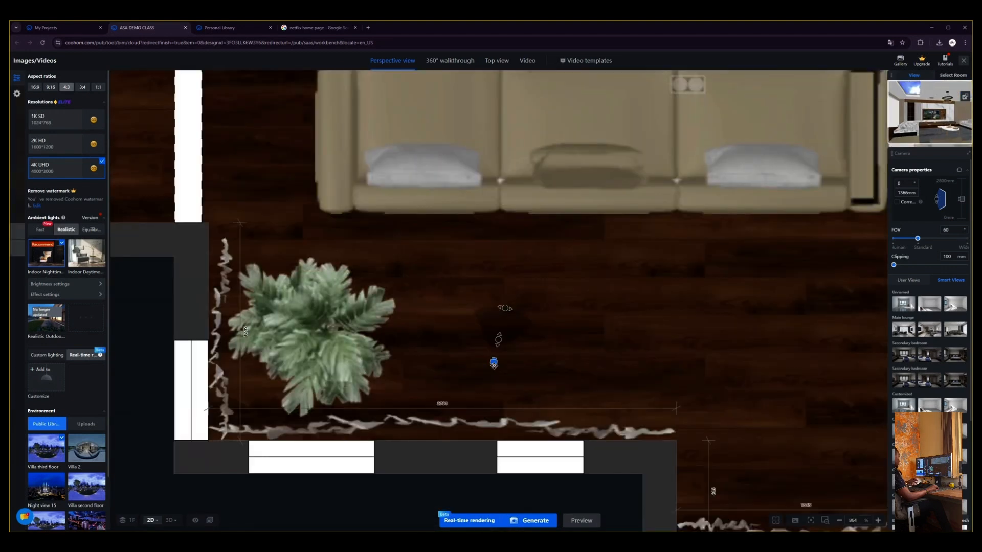
drag(494, 362, 467, 412)
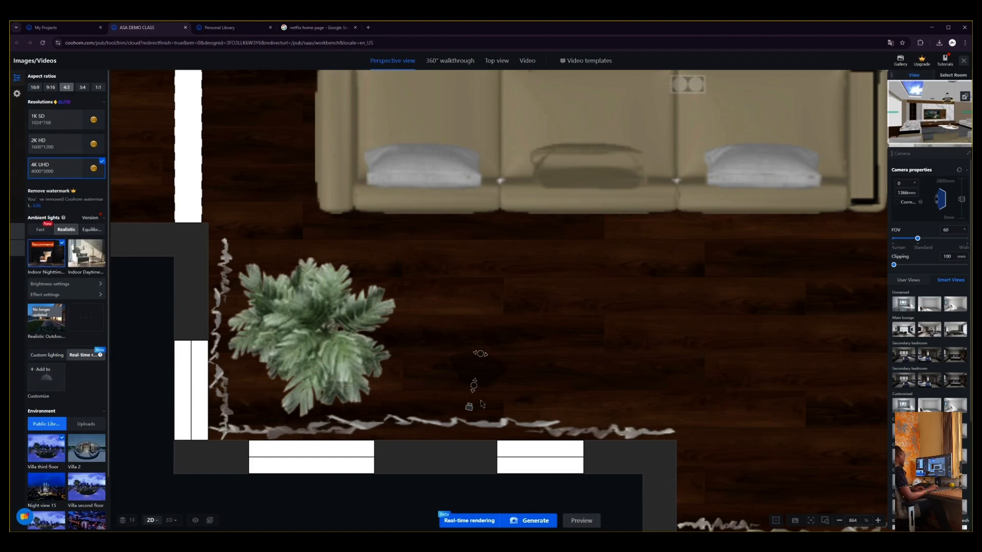
key(space)
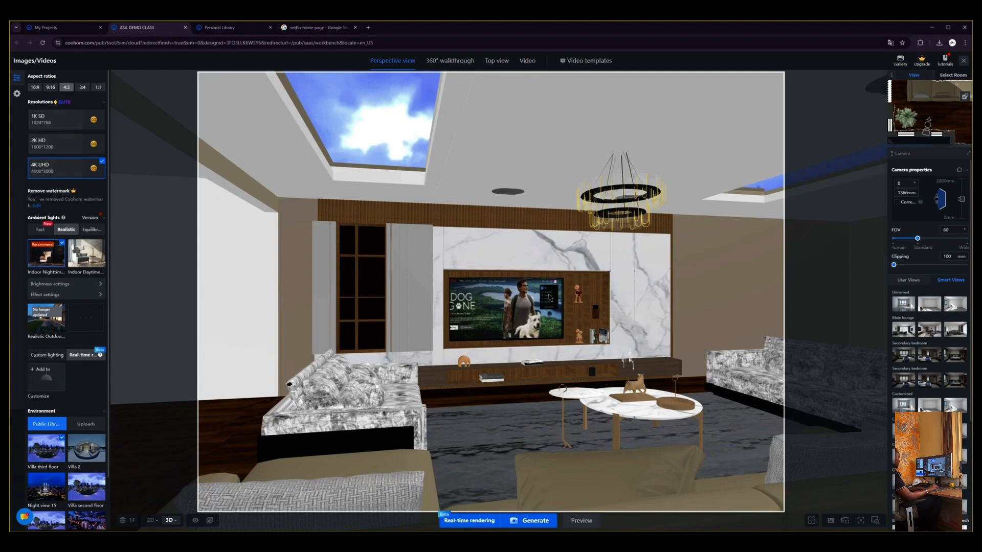
click(532, 521)
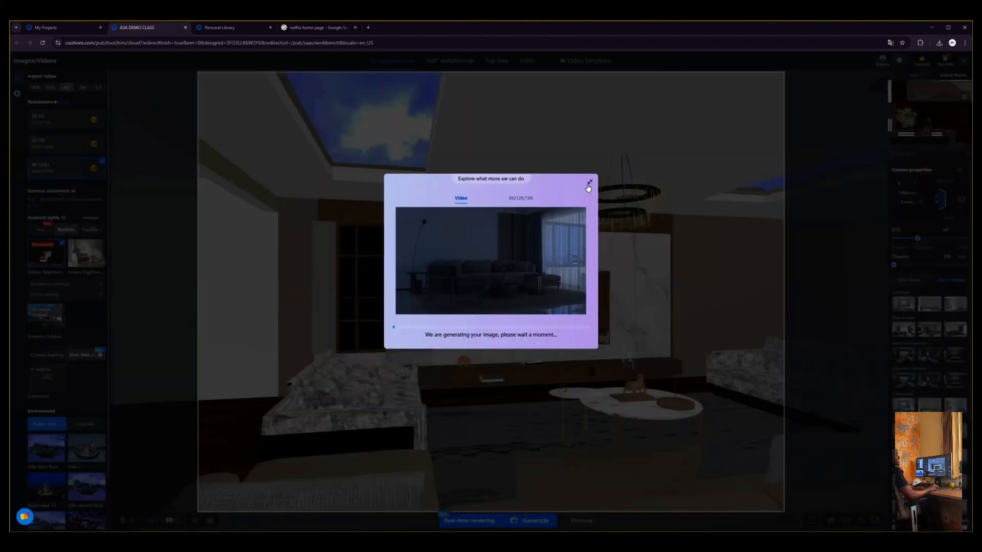
click(589, 183)
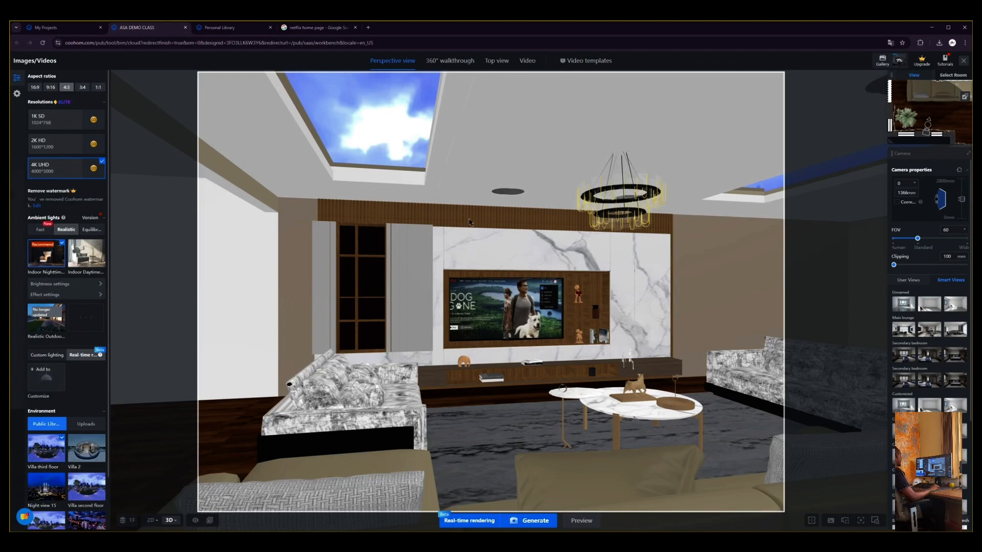
Switch to My Projects, open the Kikuyu AirBnbs project details, compare its Light and Smart 720° VR tours and launch the Smart tour.
click(83, 29)
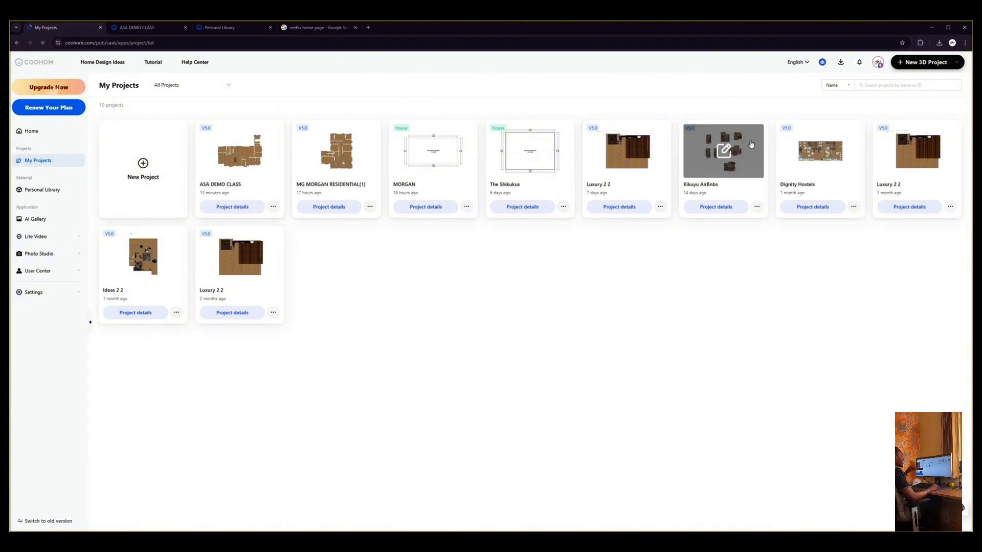
click(712, 209)
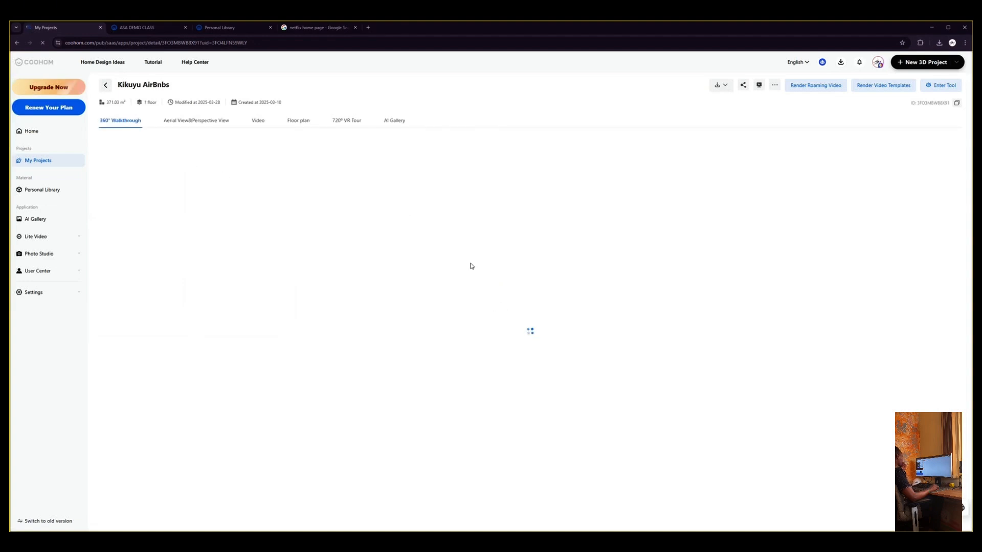
click(346, 123)
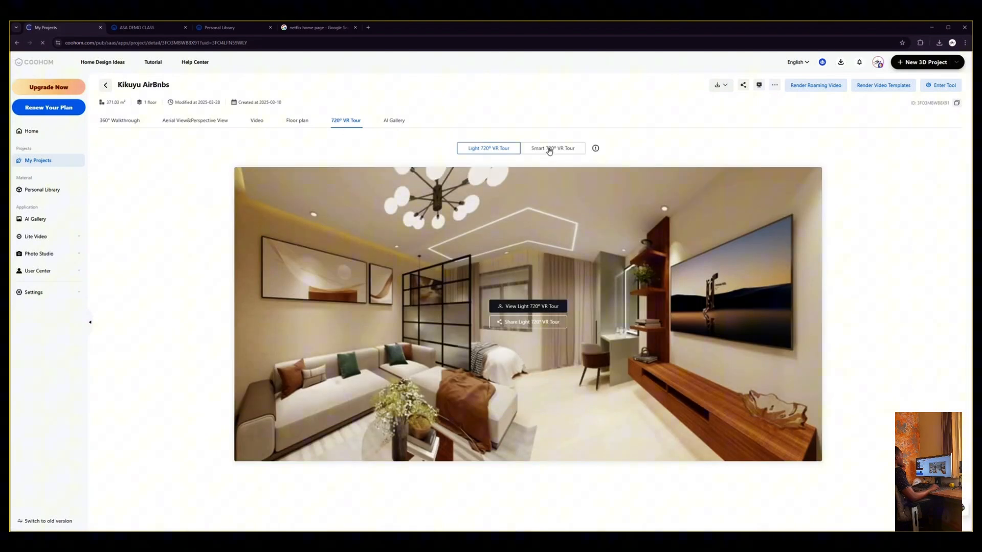
click(549, 149)
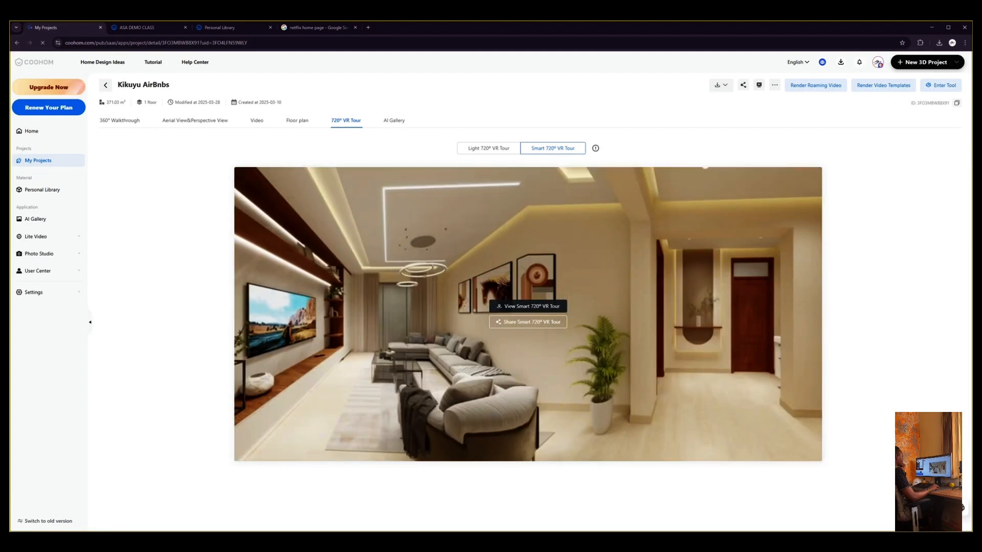
click(484, 149)
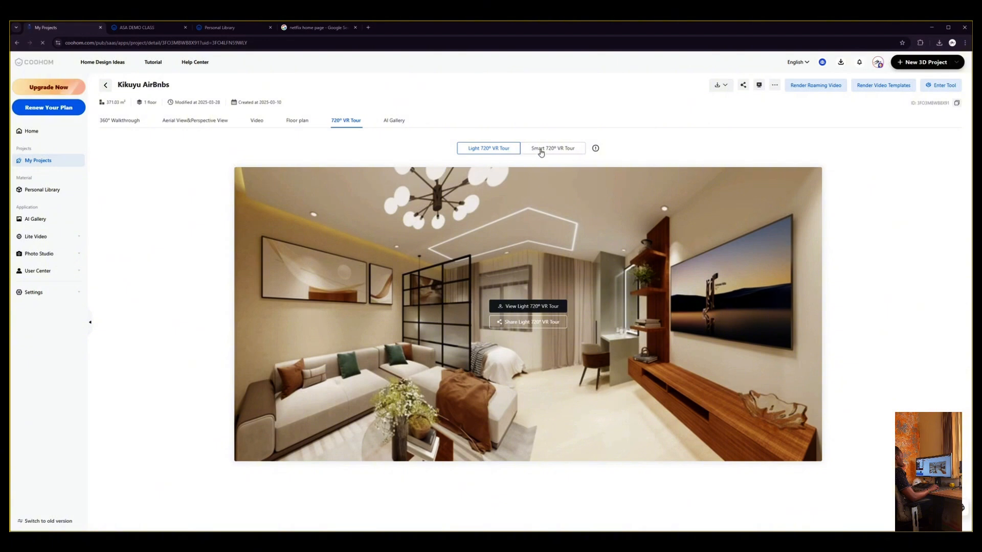
click(541, 151)
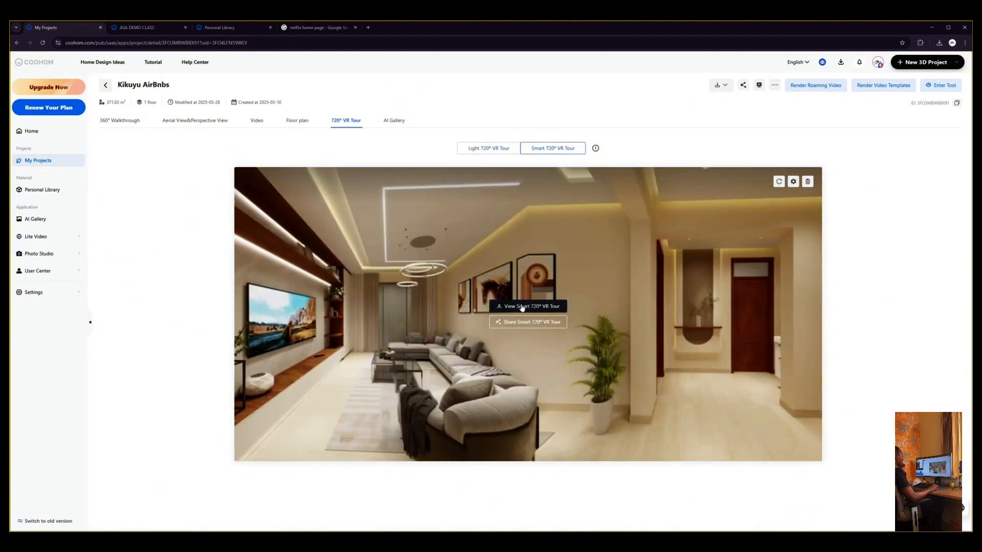
right_click(523, 305)
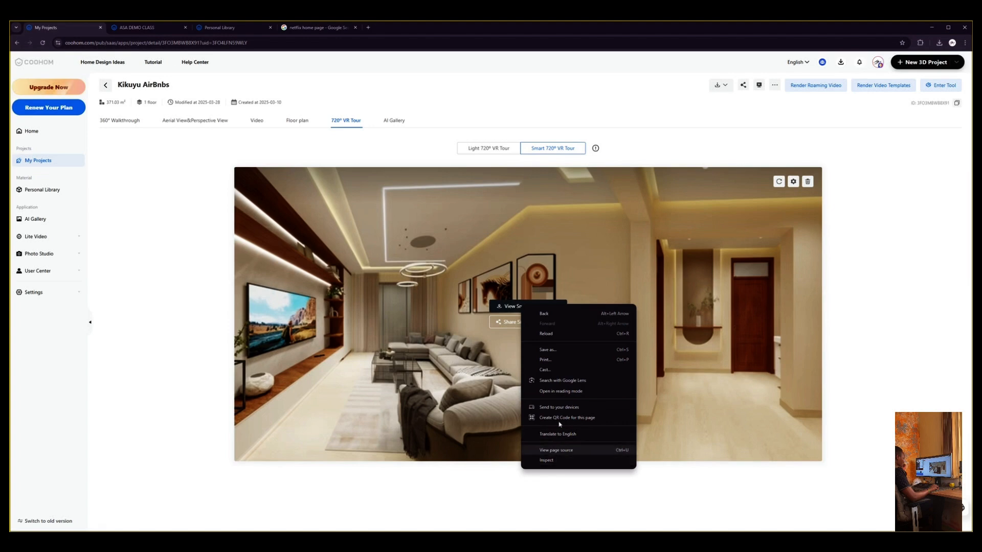
click(505, 310)
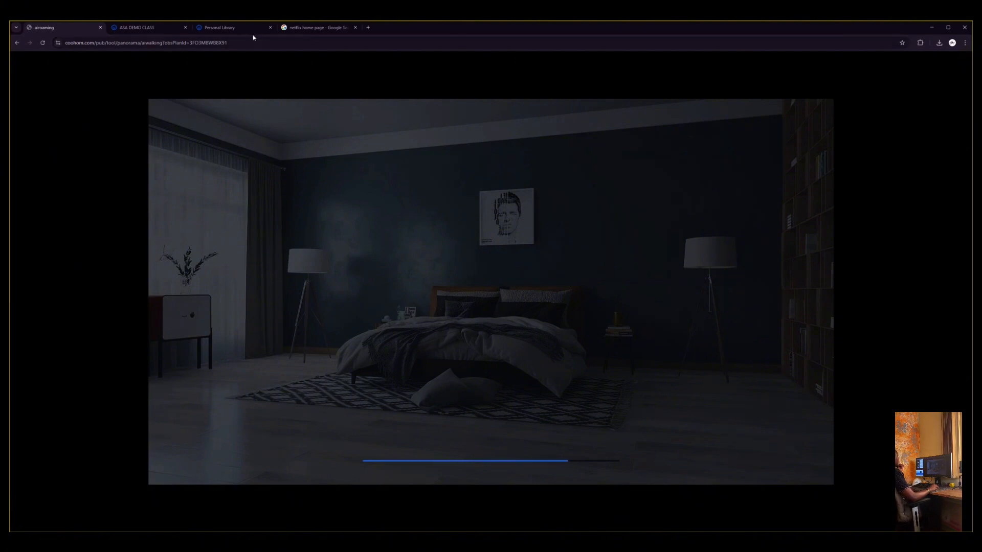
Check the render's progress in the ASA DEMO CLASS project and return to the Kikuyu AirBnbs VR tour.
click(141, 27)
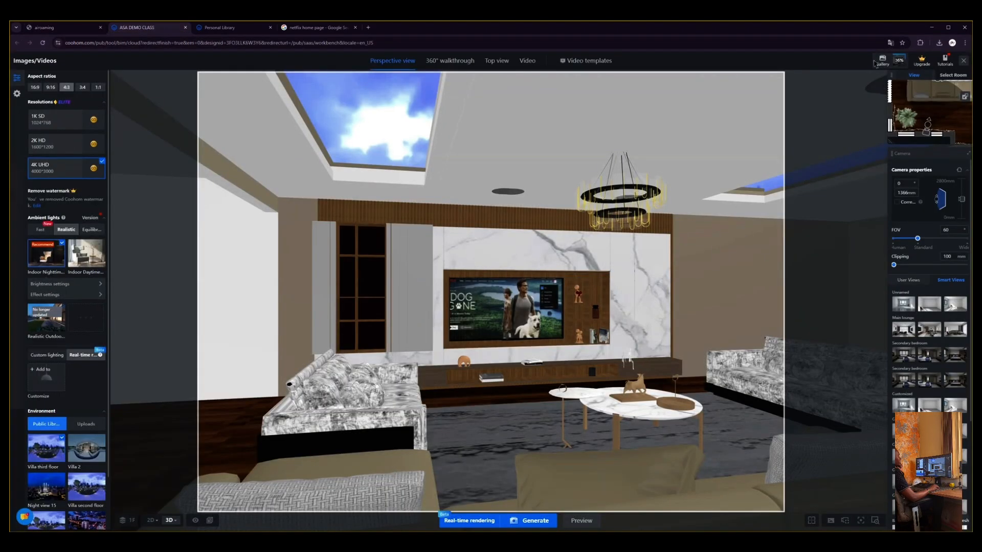
mouse_move(898, 61)
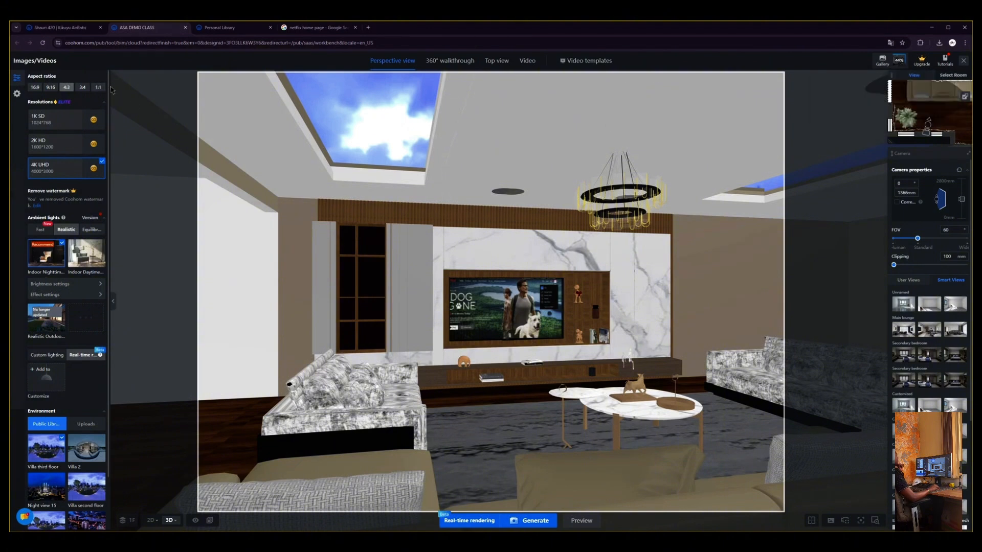
click(77, 27)
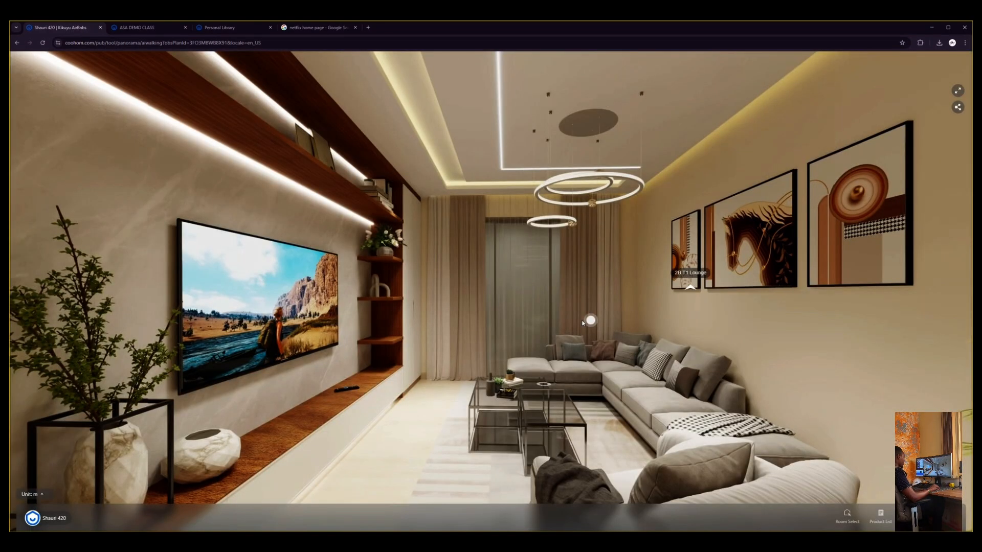
Examine the TV wall, sectional sofa, artwork and plant in the 2B T1 Lounge of the VR tour.
click(525, 336)
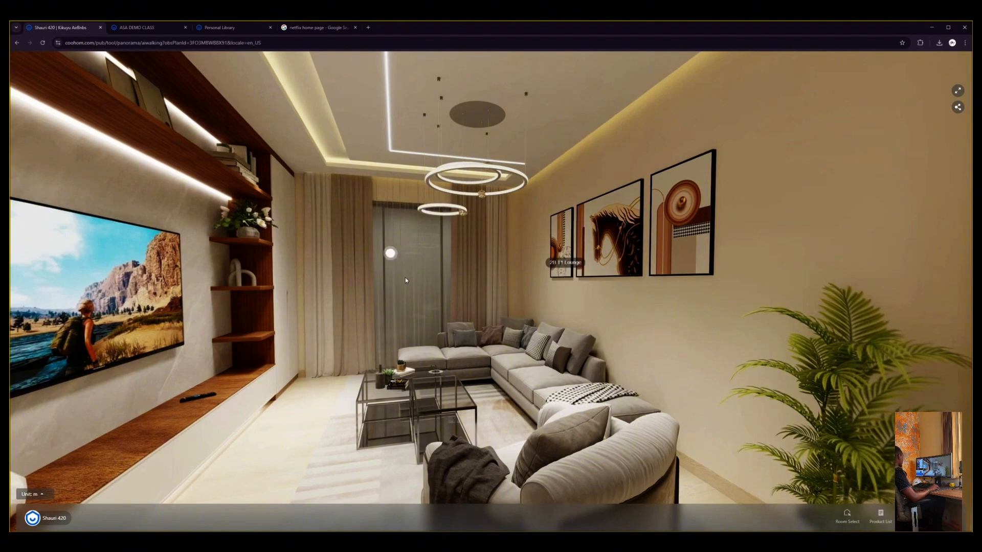
drag(463, 289, 392, 268)
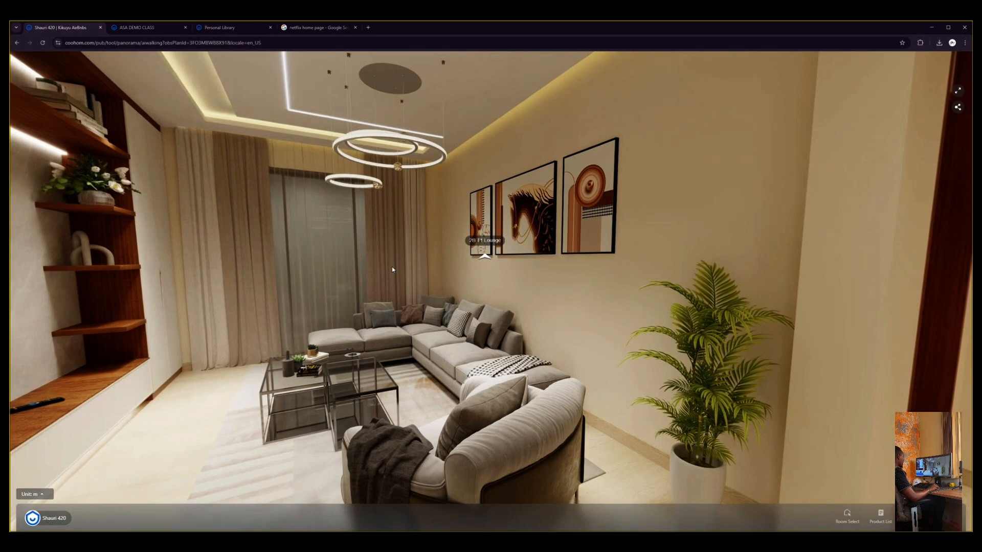
drag(467, 308, 622, 344)
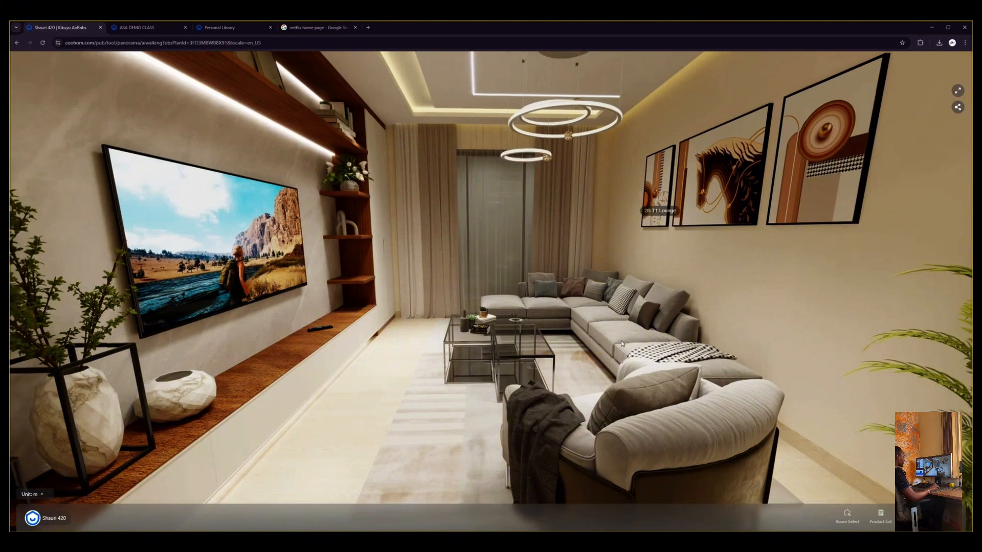
Walk to the far end of the 2B T1 Lounge, look back towards the kitchen and enlarge the tour's floor plan map.
click(873, 521)
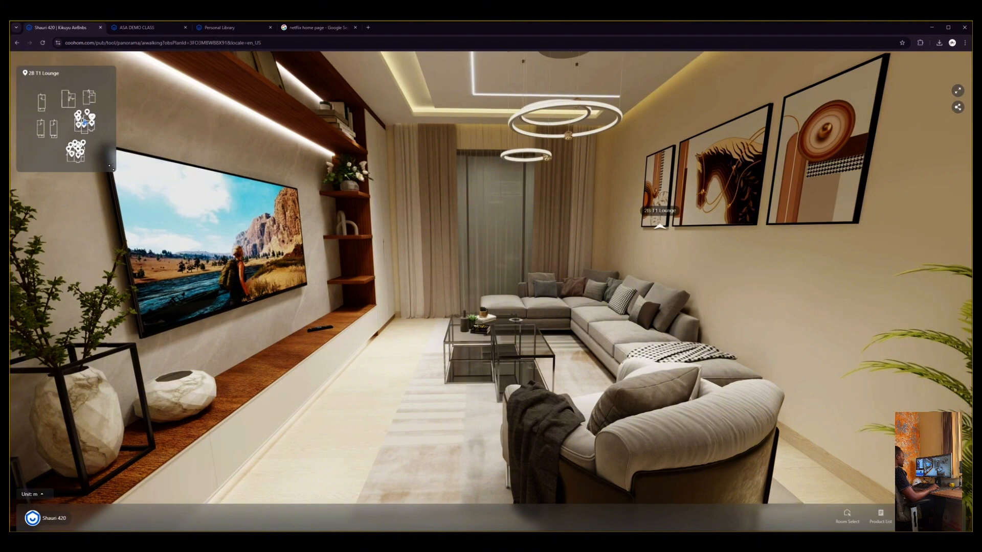
click(517, 321)
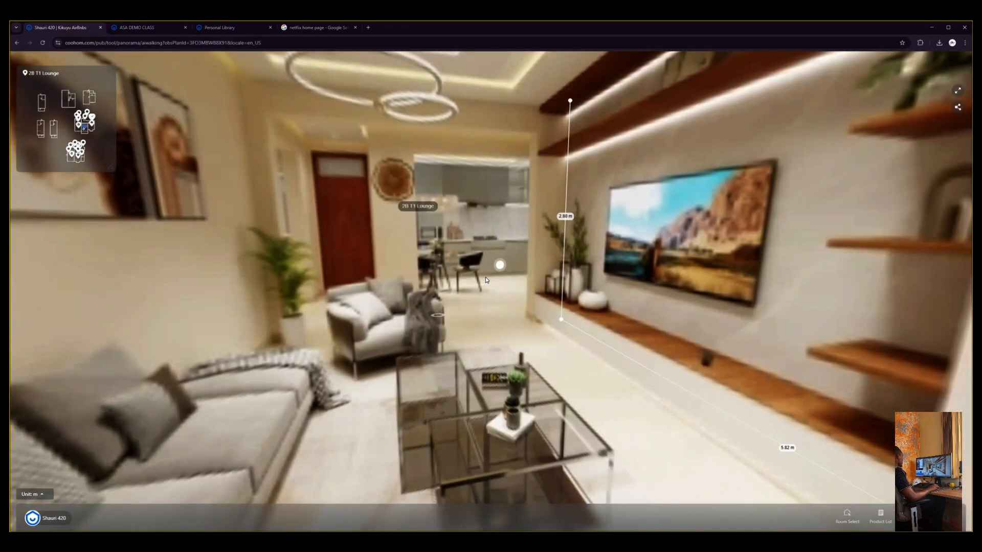
drag(486, 280, 425, 260)
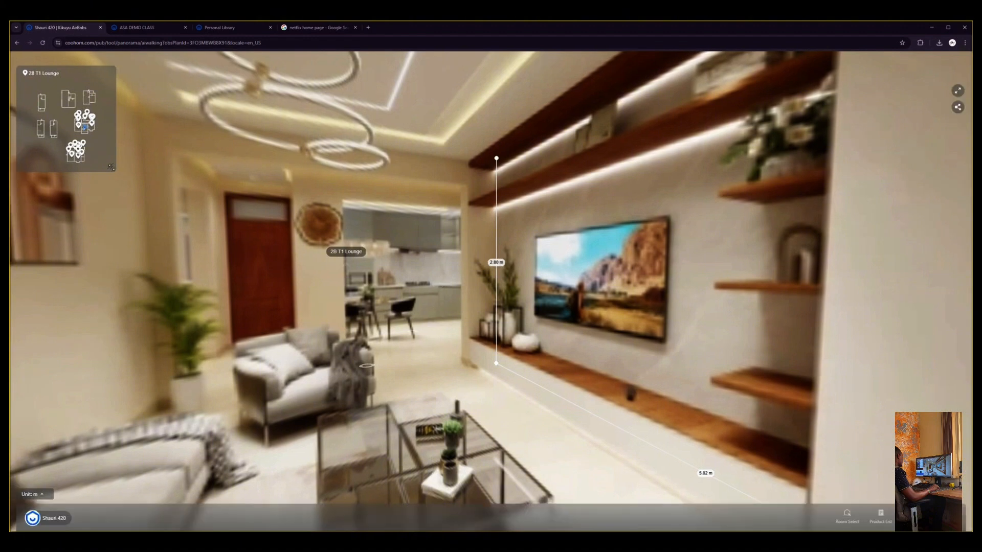
click(111, 167)
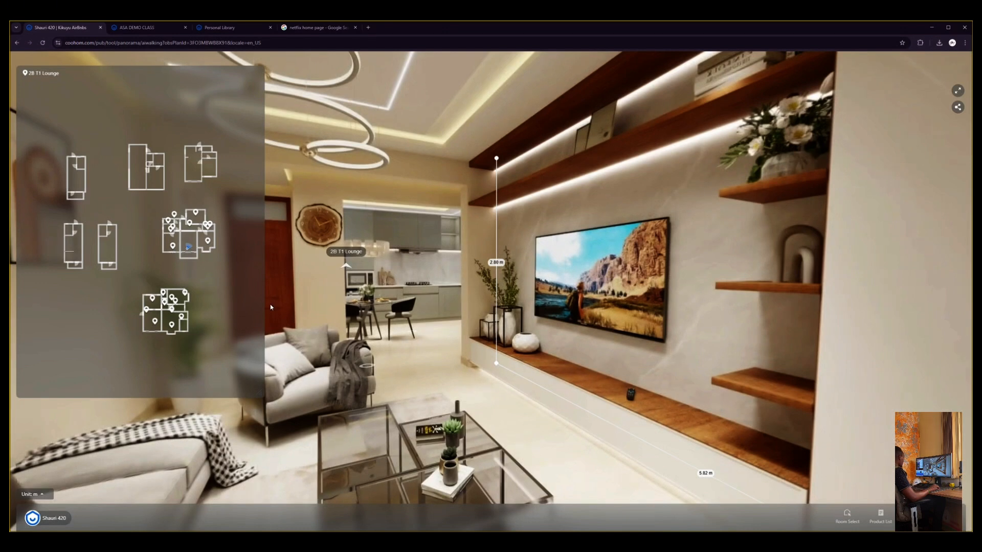
View the 2B T1 Lounge towards the kitchen and check the tour's room navigation list.
click(417, 355)
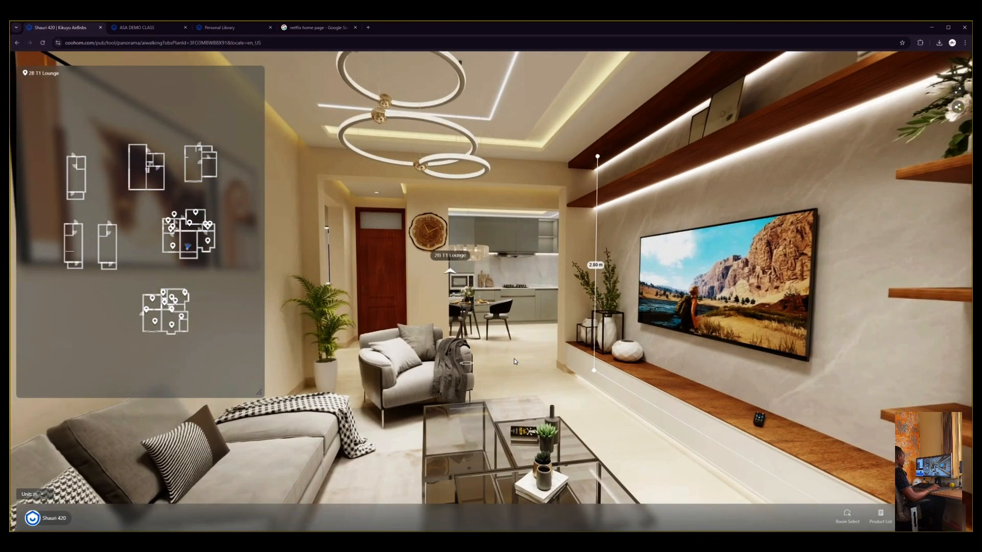
click(514, 362)
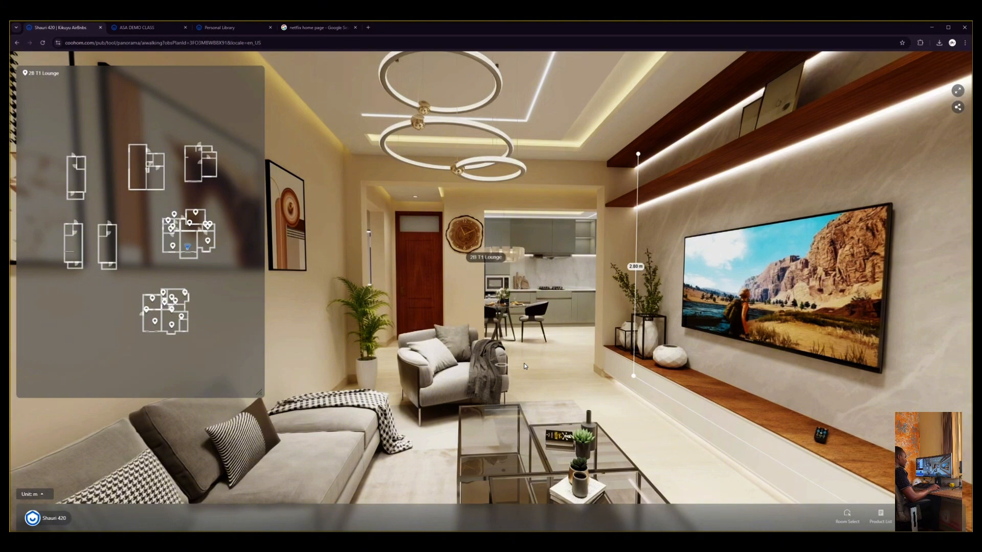
click(847, 515)
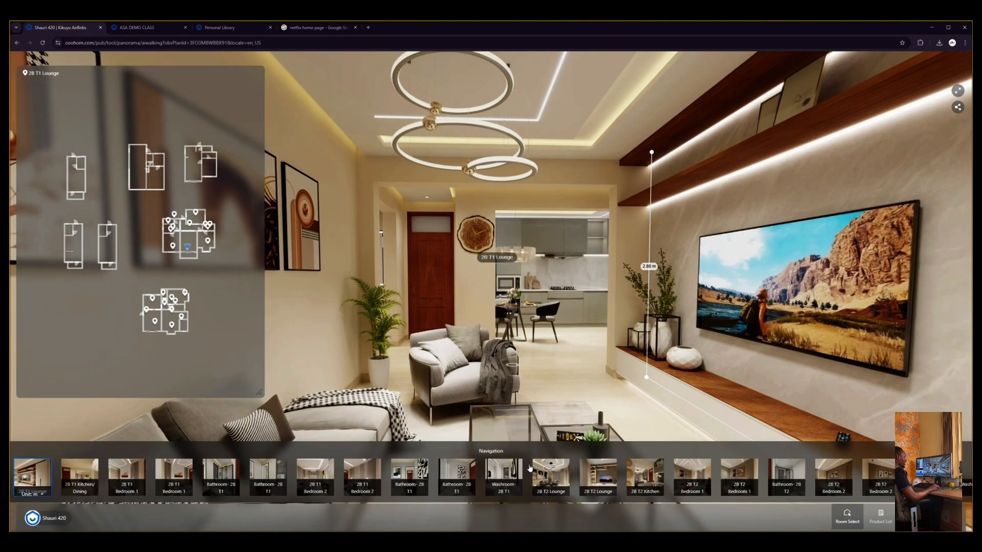
click(846, 517)
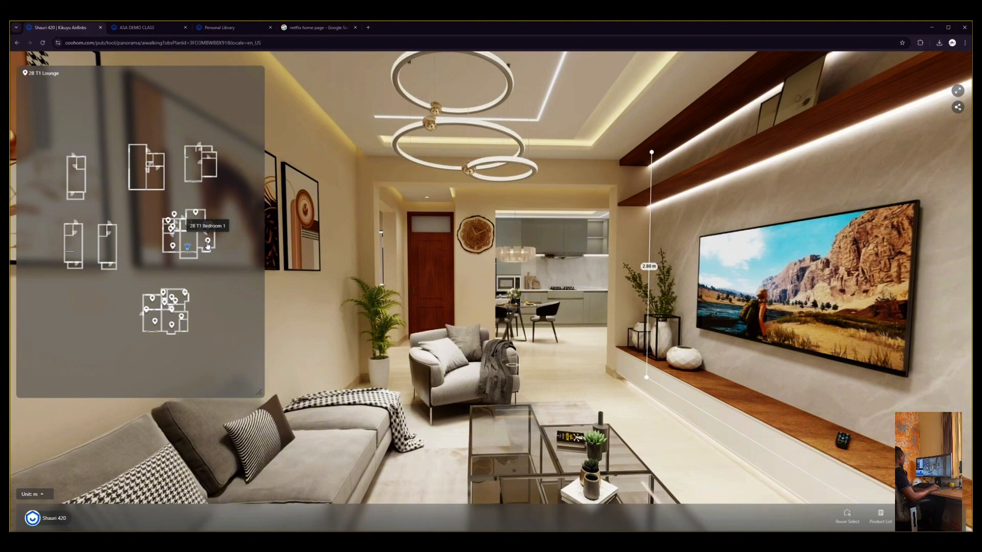
Jump to 2B T1 Bedroom 1 from the floor plan map and walk to the floor spot near the bathroom door.
click(207, 246)
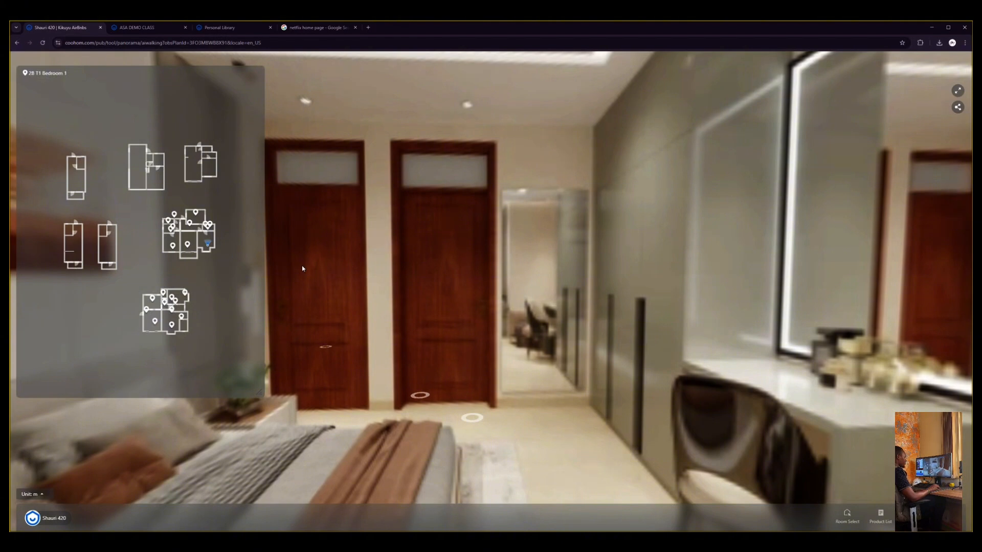
drag(302, 266, 680, 374)
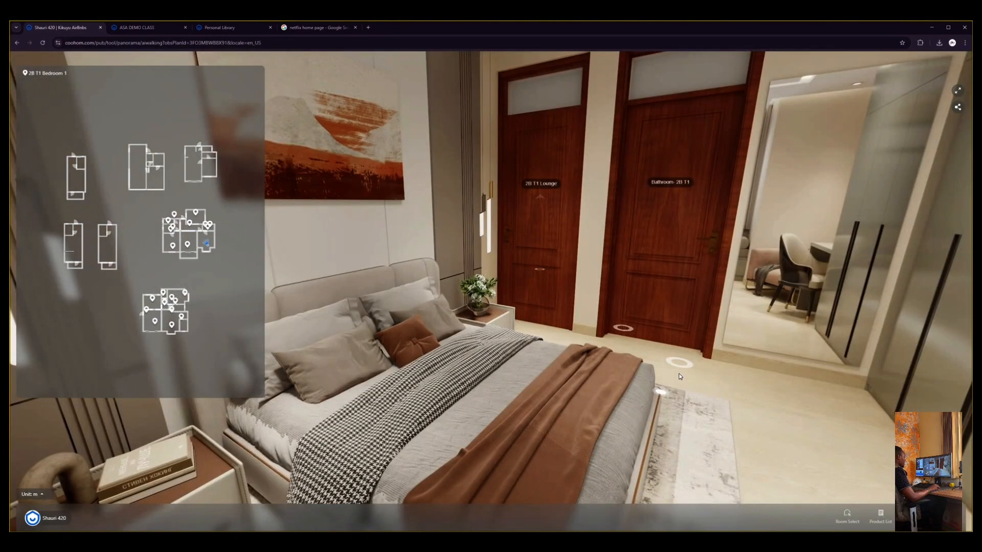
click(683, 364)
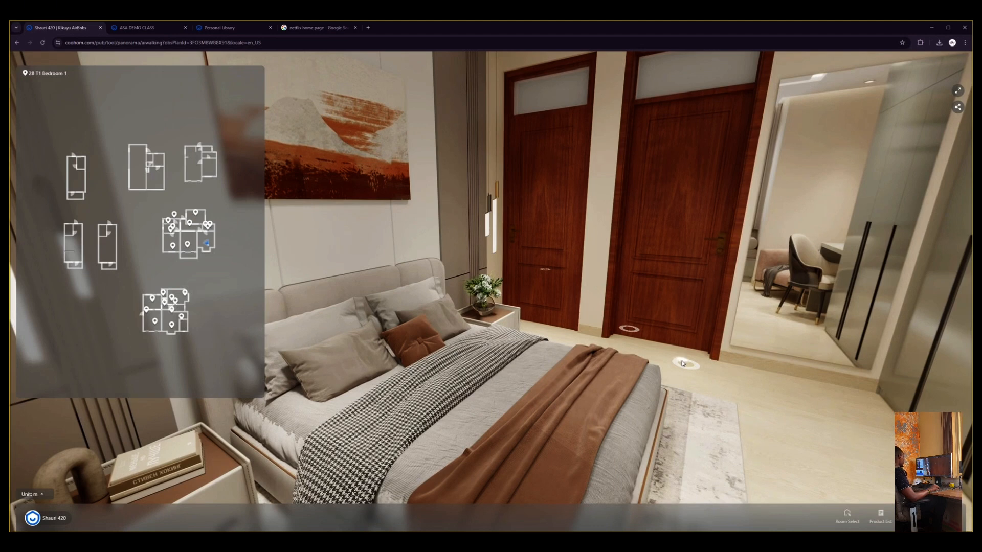
click(683, 363)
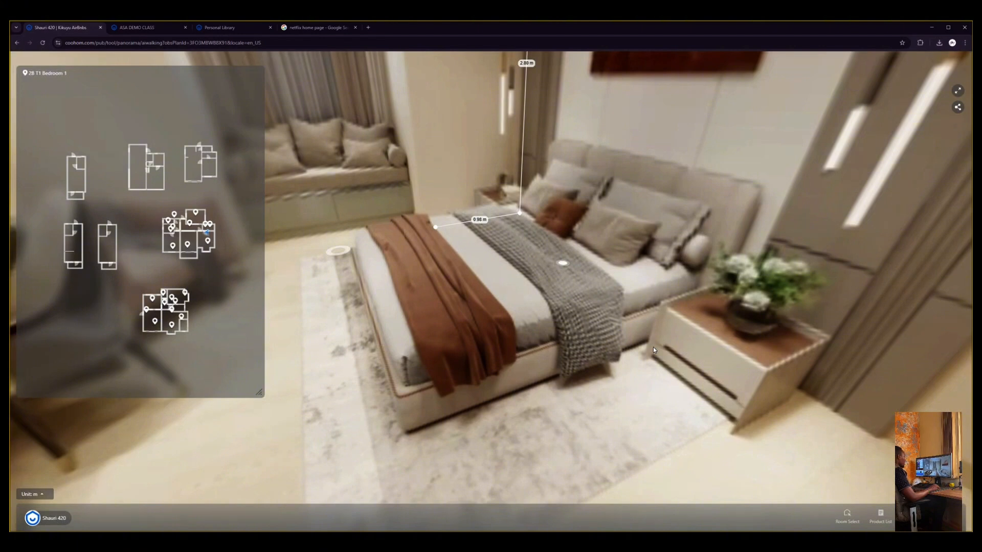
Look across Bedroom 1 towards the bed and window seat, and shrink the tour's floor plan map.
click(653, 346)
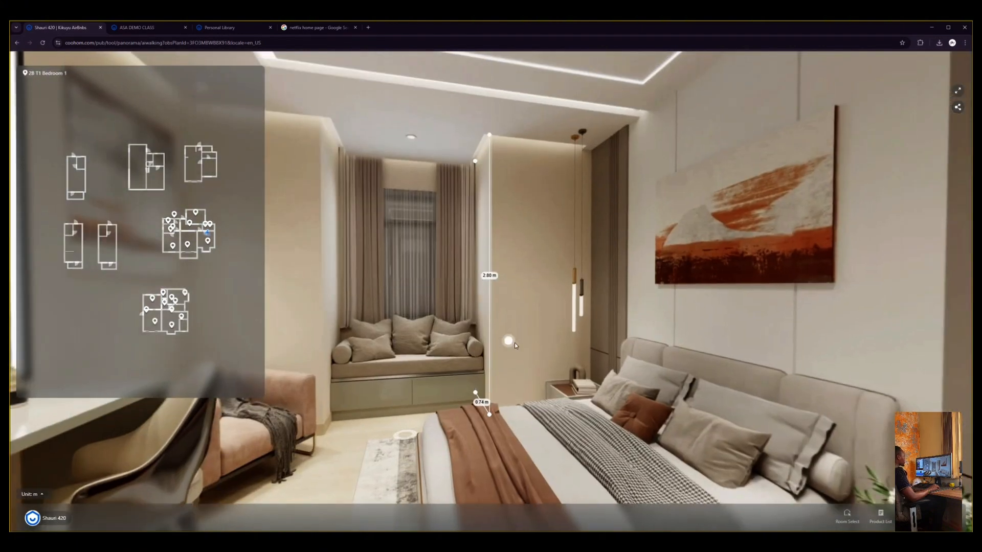
click(569, 355)
drag(571, 357, 604, 357)
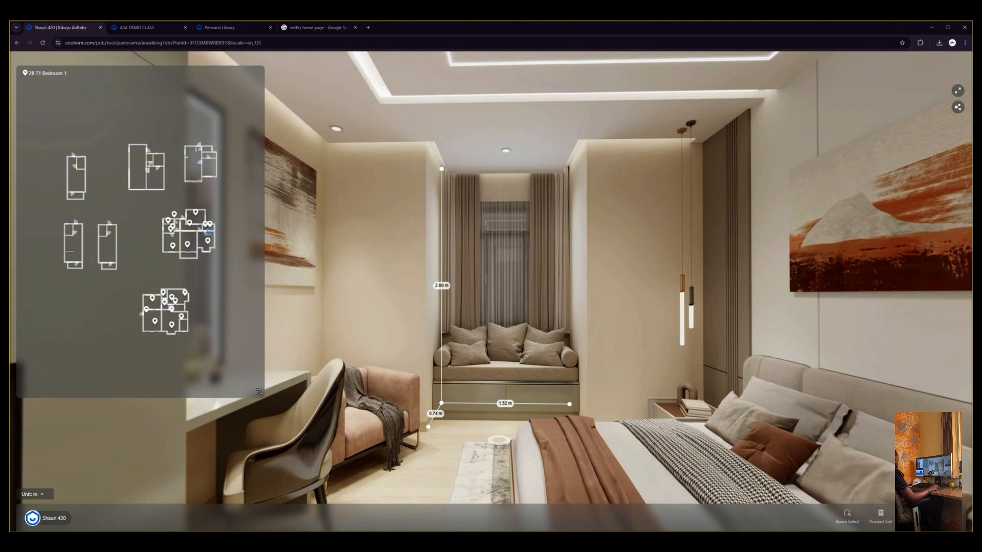
drag(258, 392, 122, 171)
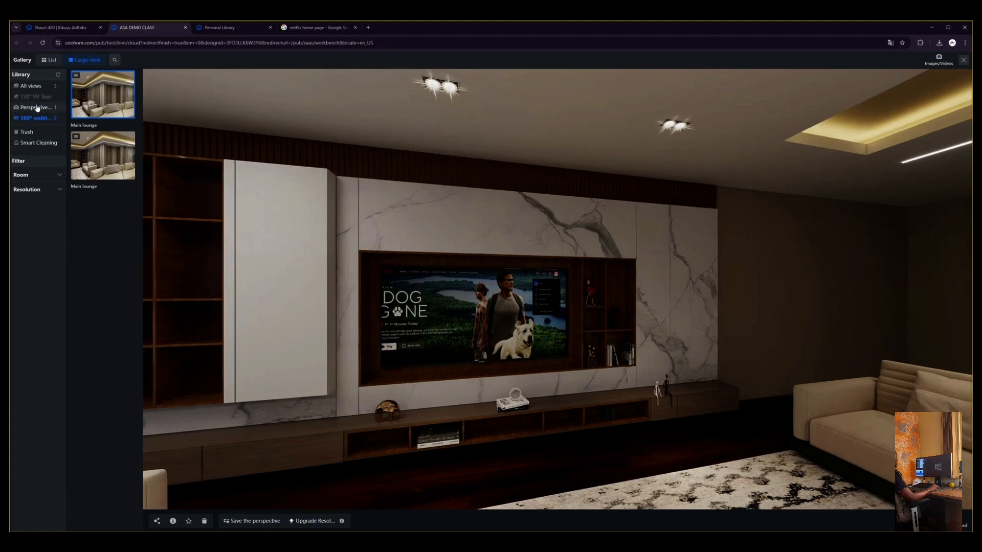
Review the main lounge's perspective render in the ASA DEMO CLASS gallery and return to its 360° walkthroughs.
click(36, 107)
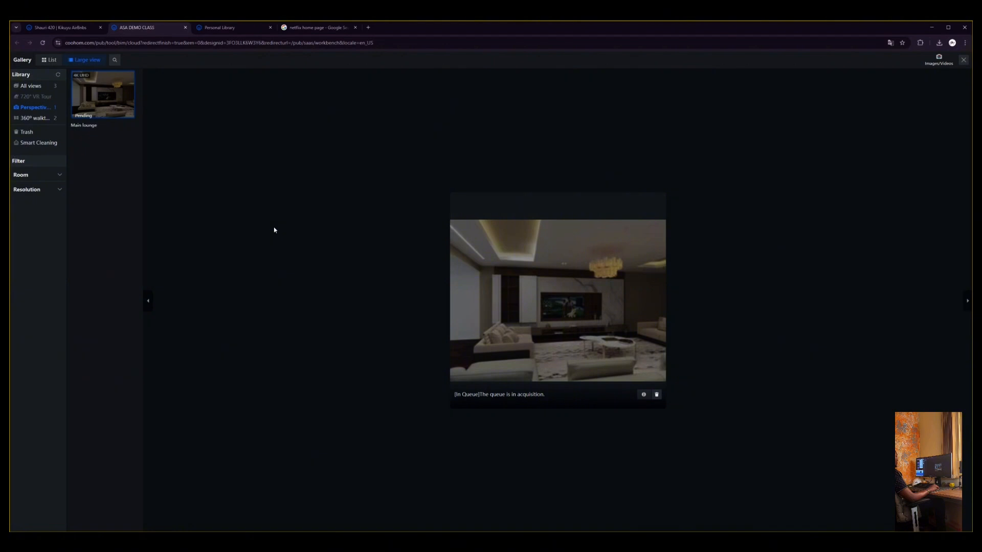
click(50, 121)
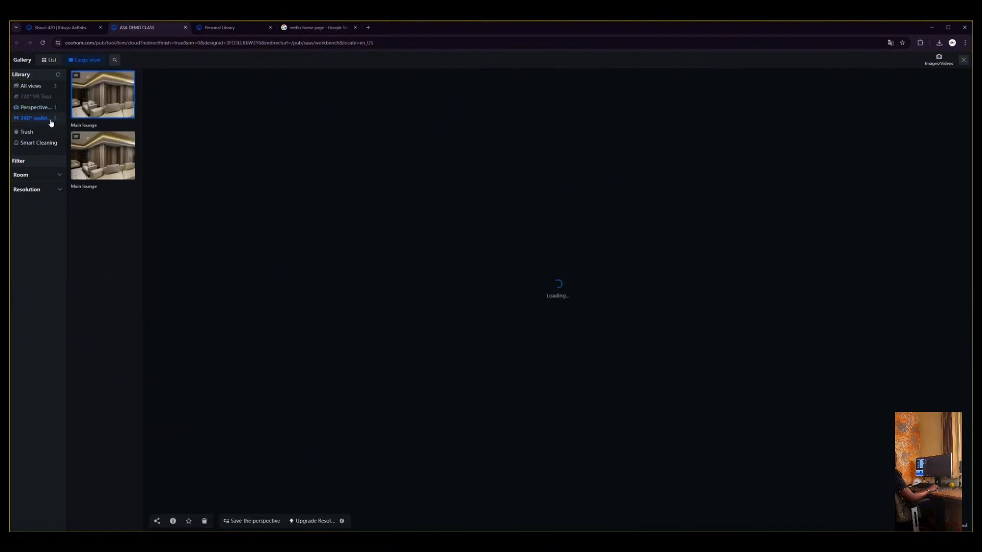
click(36, 107)
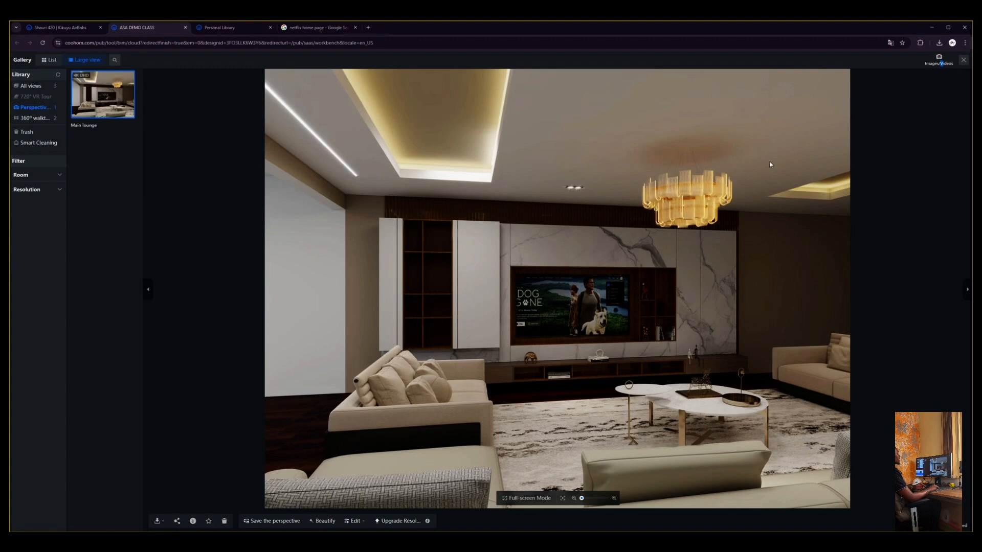
click(34, 118)
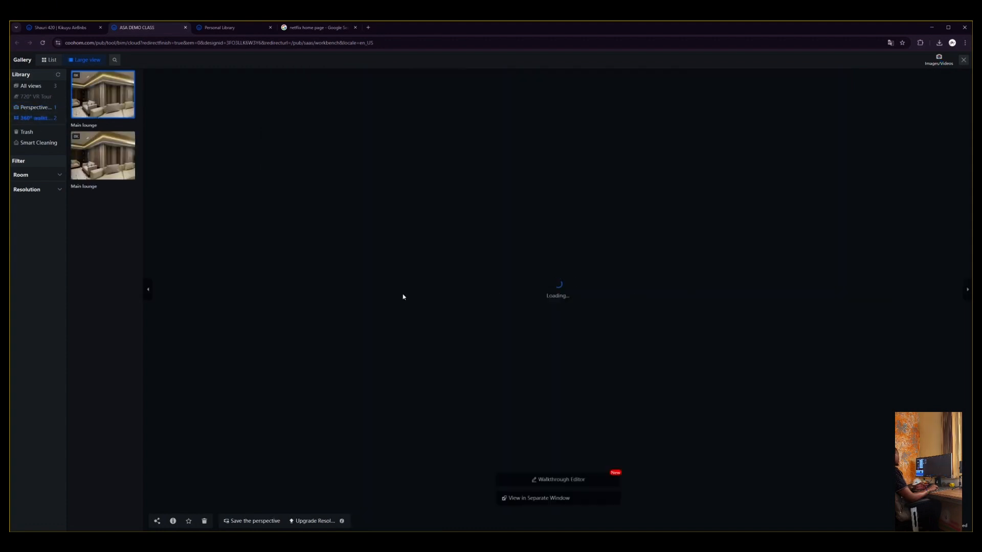